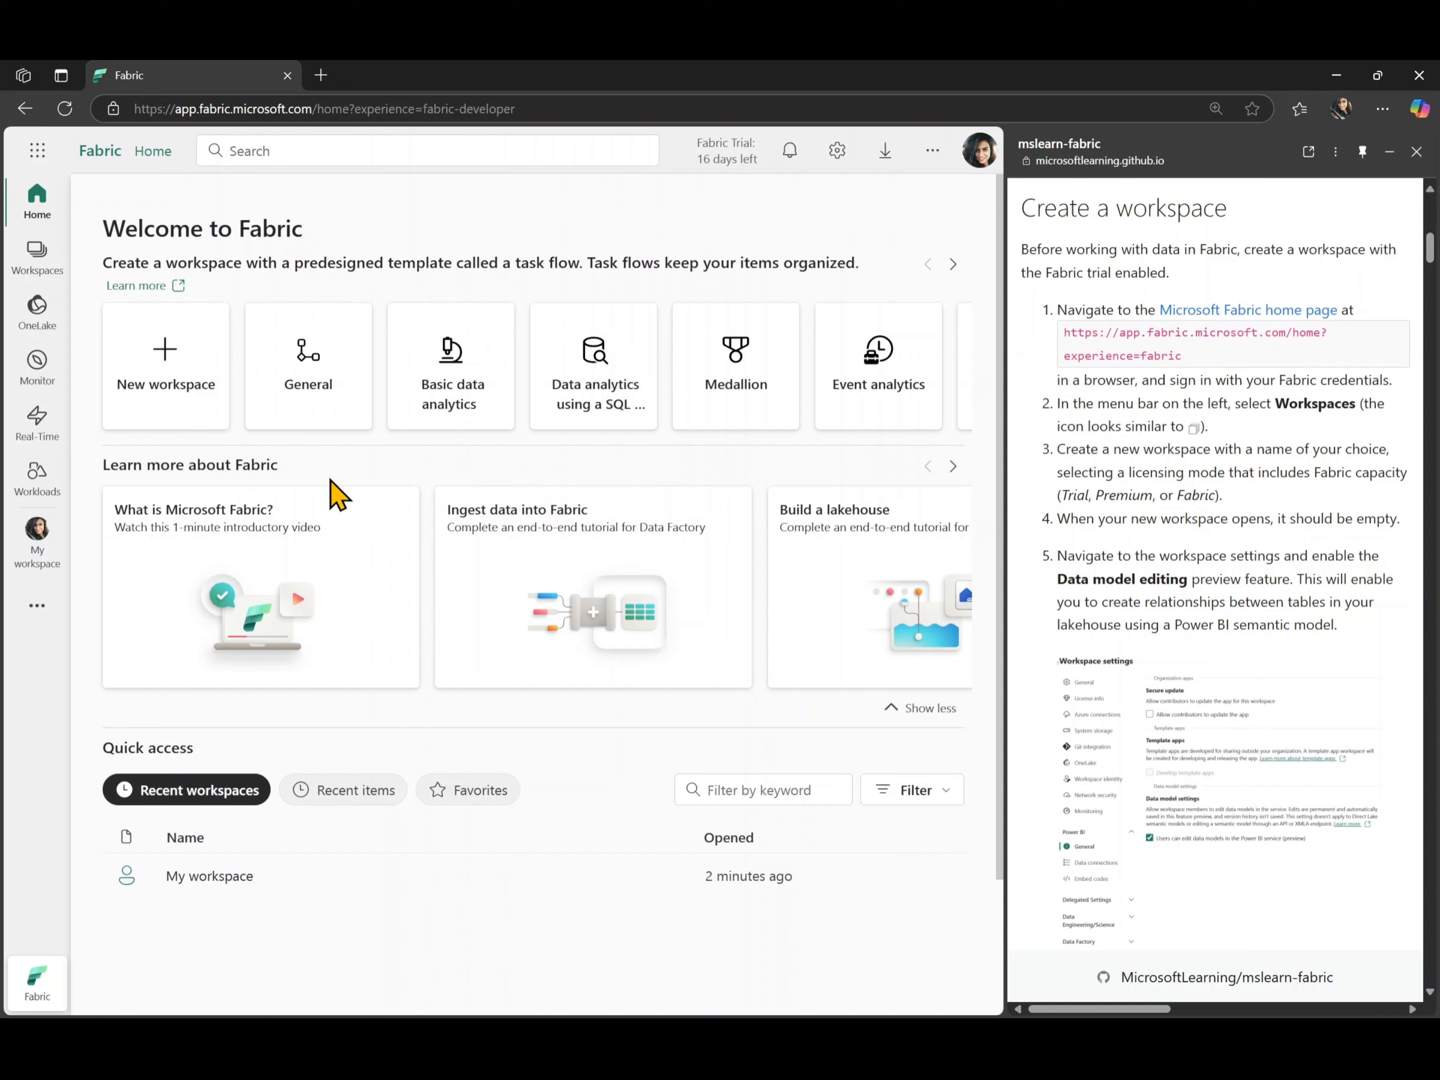
# - Create a workspace named dp700lab6 with the Trial license mode, and collapse its task flow area
pyautogui.click(39, 261)
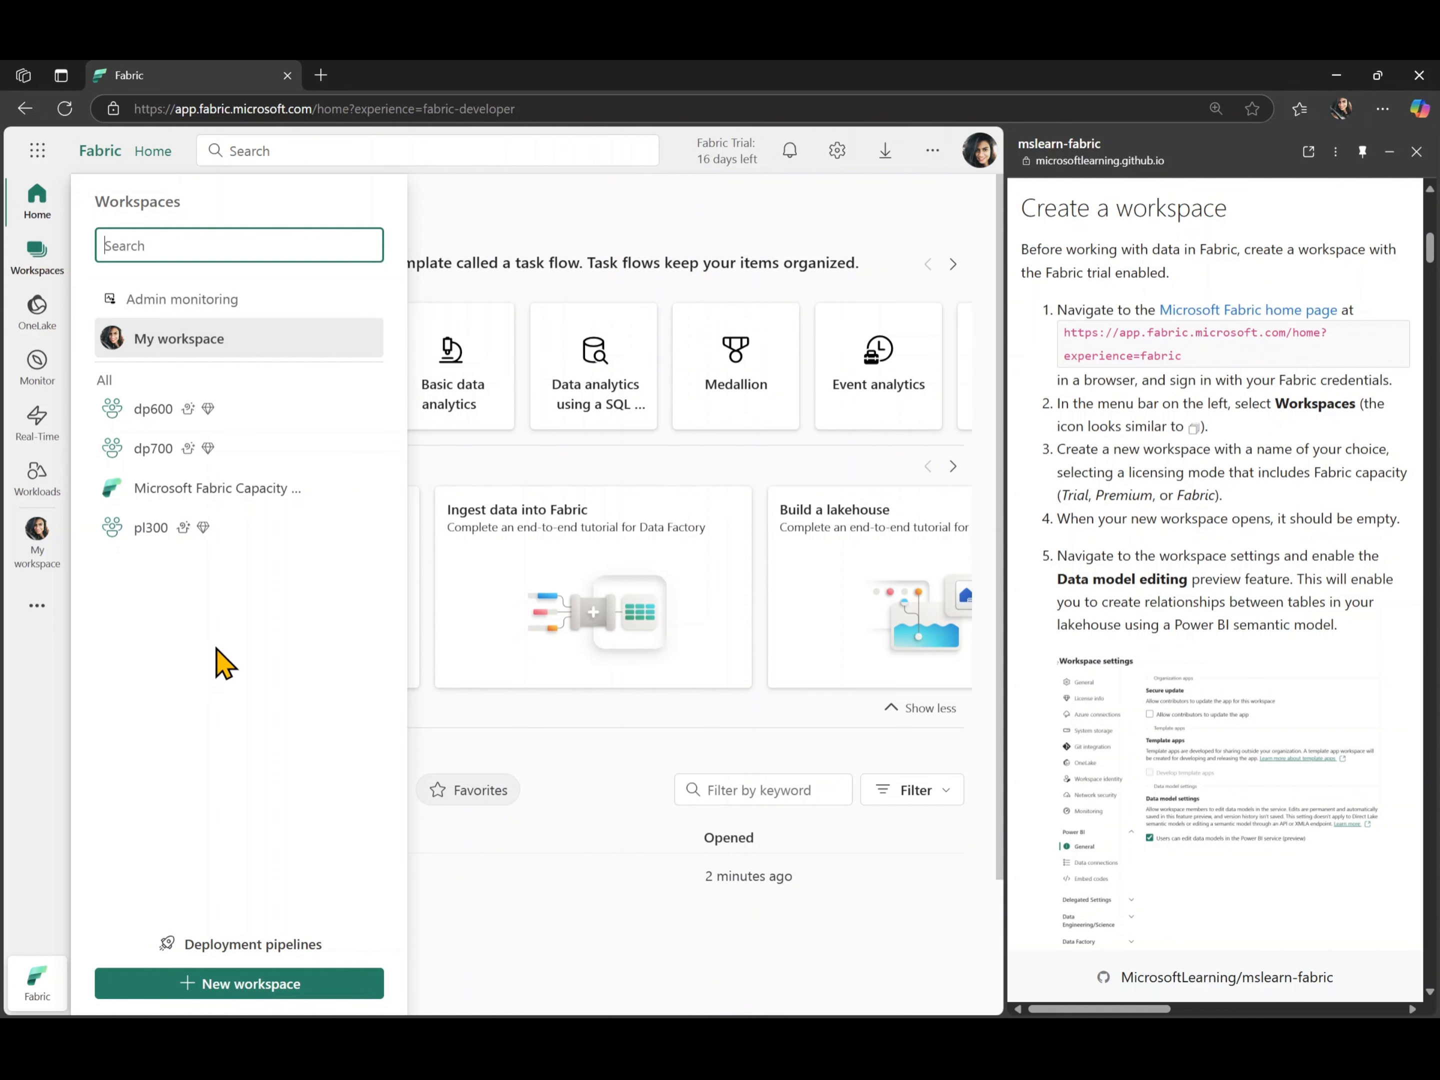
pyautogui.click(226, 984)
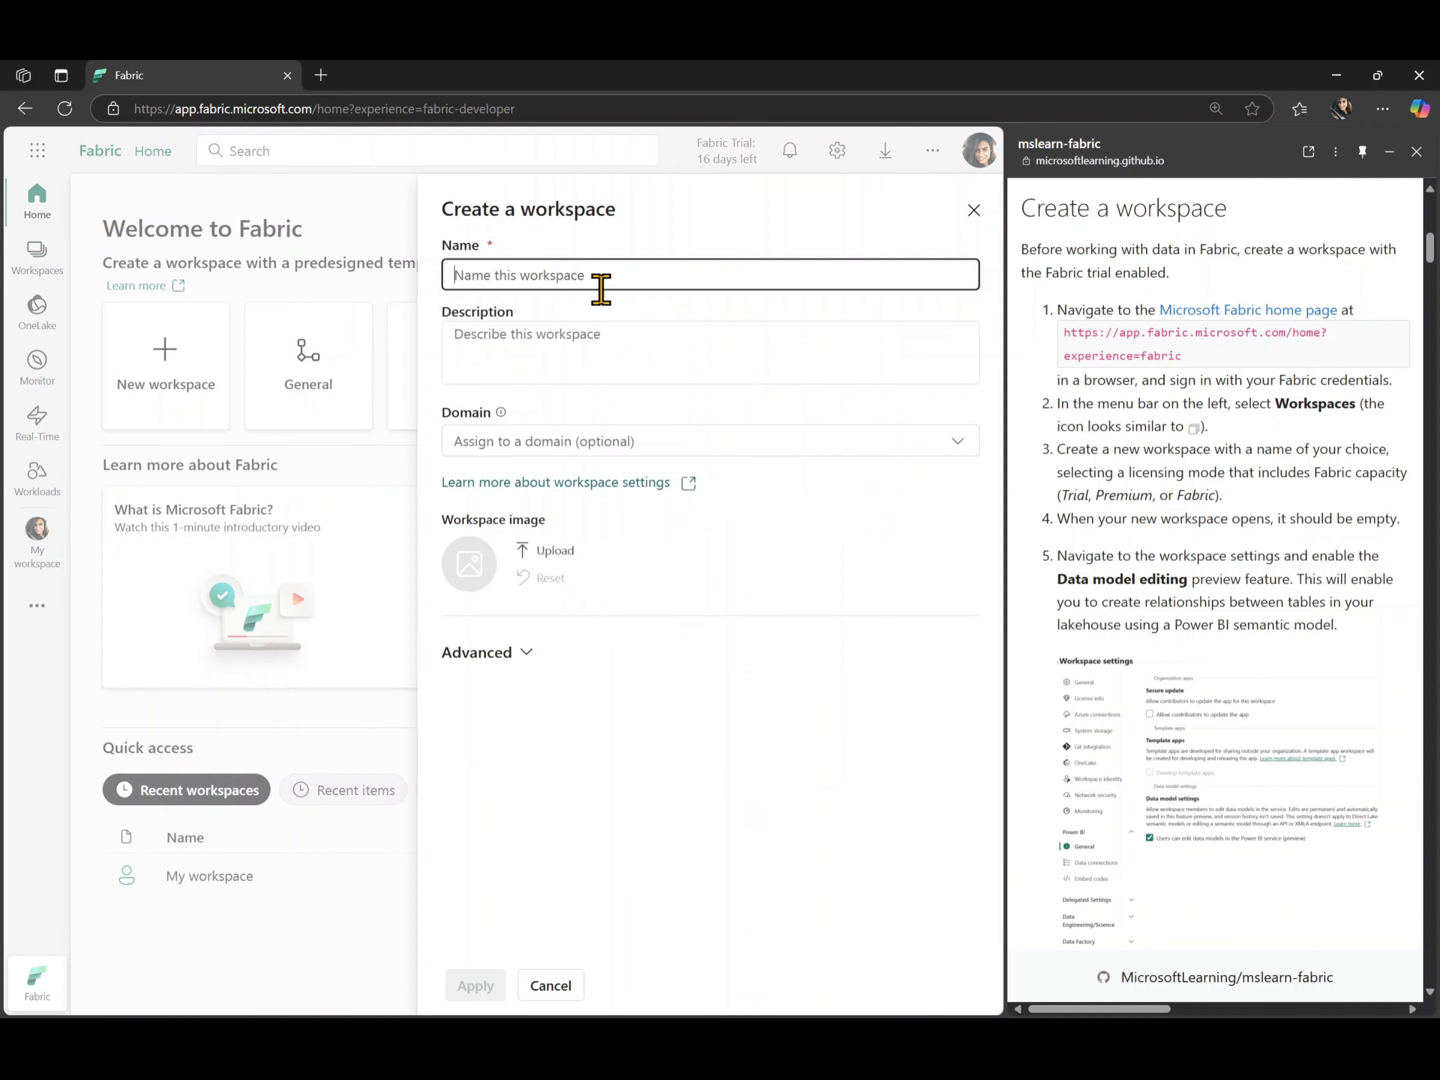
pyautogui.write('dp700')
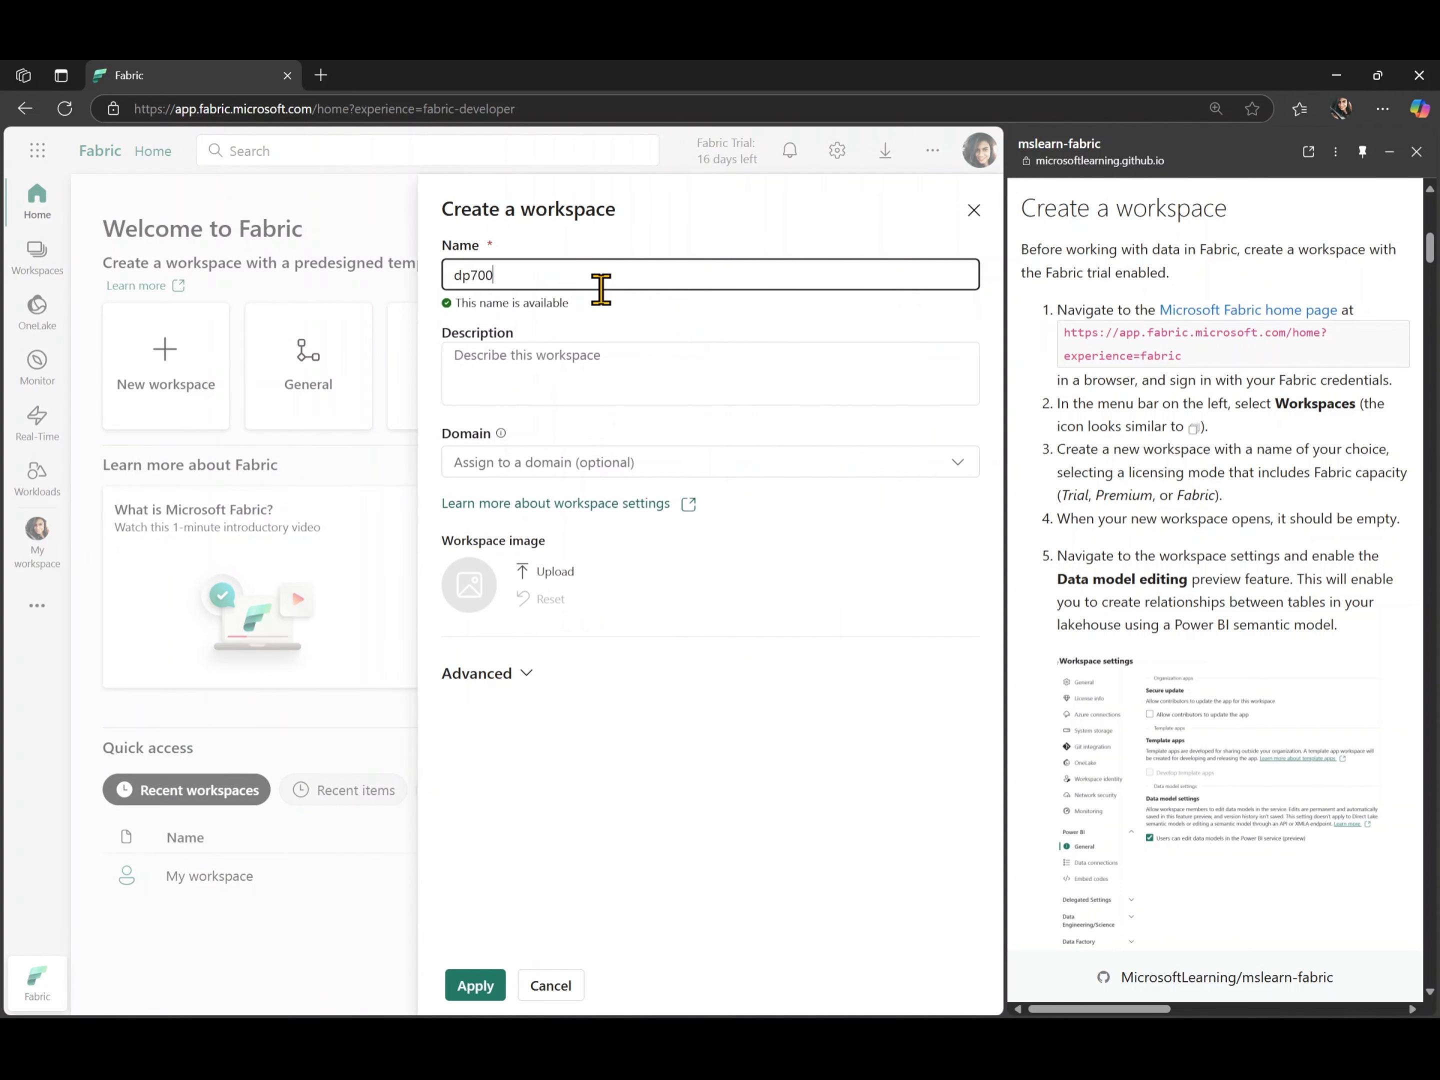
pyautogui.write('lab6')
pyautogui.click(509, 680)
pyautogui.scroll(-5, 702, 677)
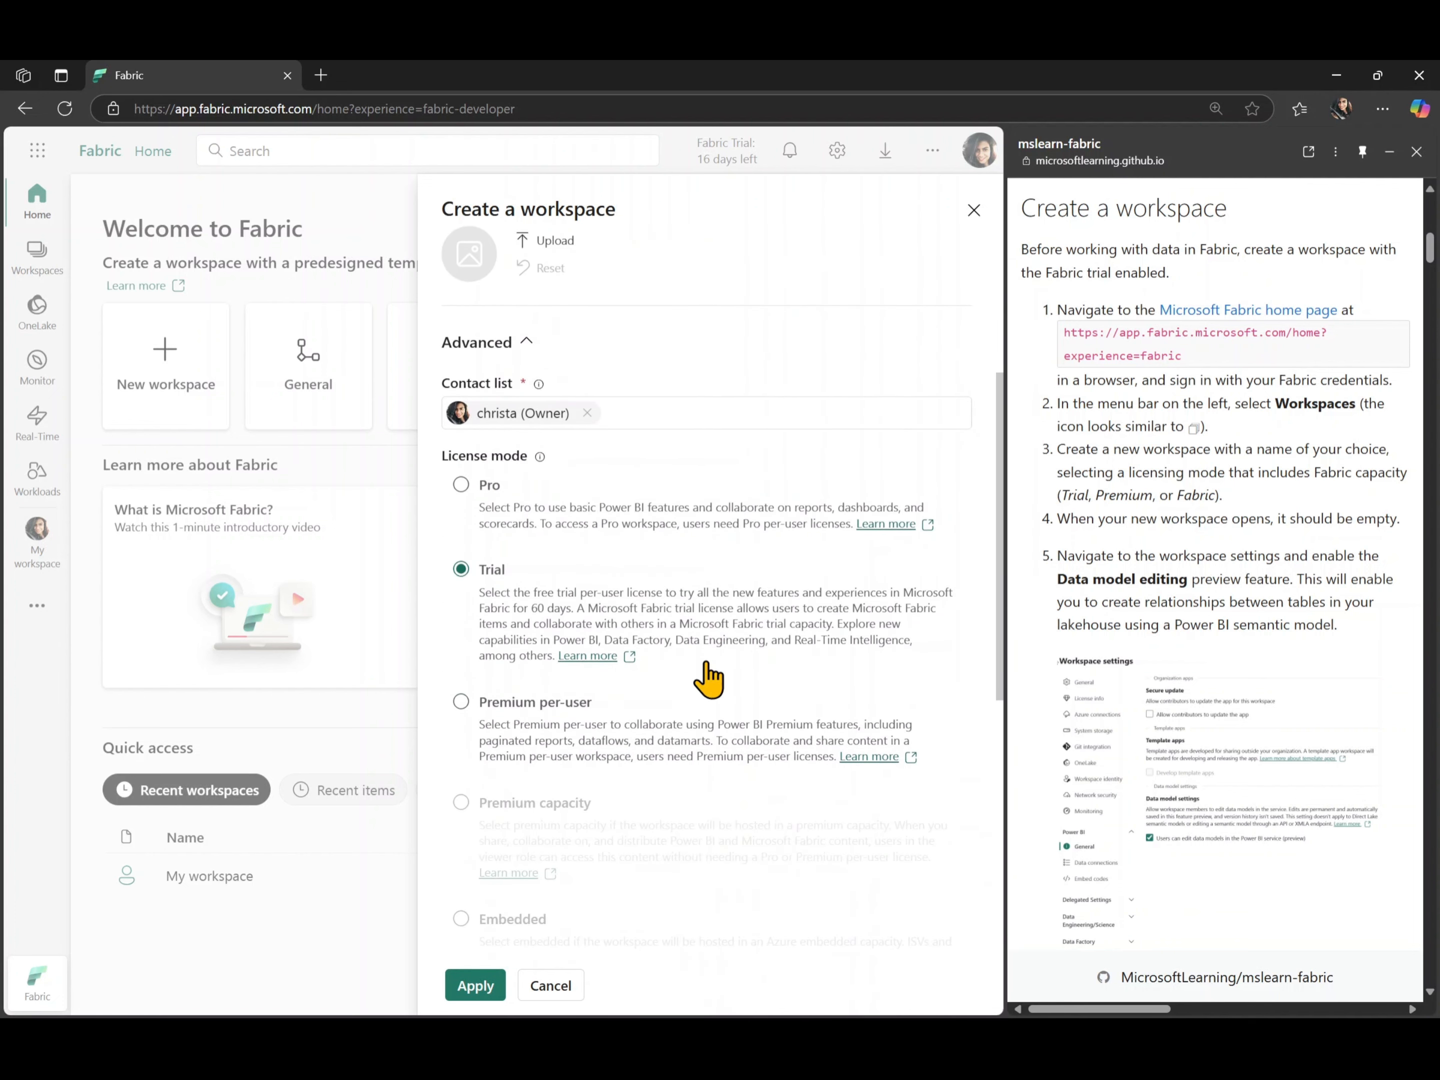
pyautogui.scroll(-3, 709, 680)
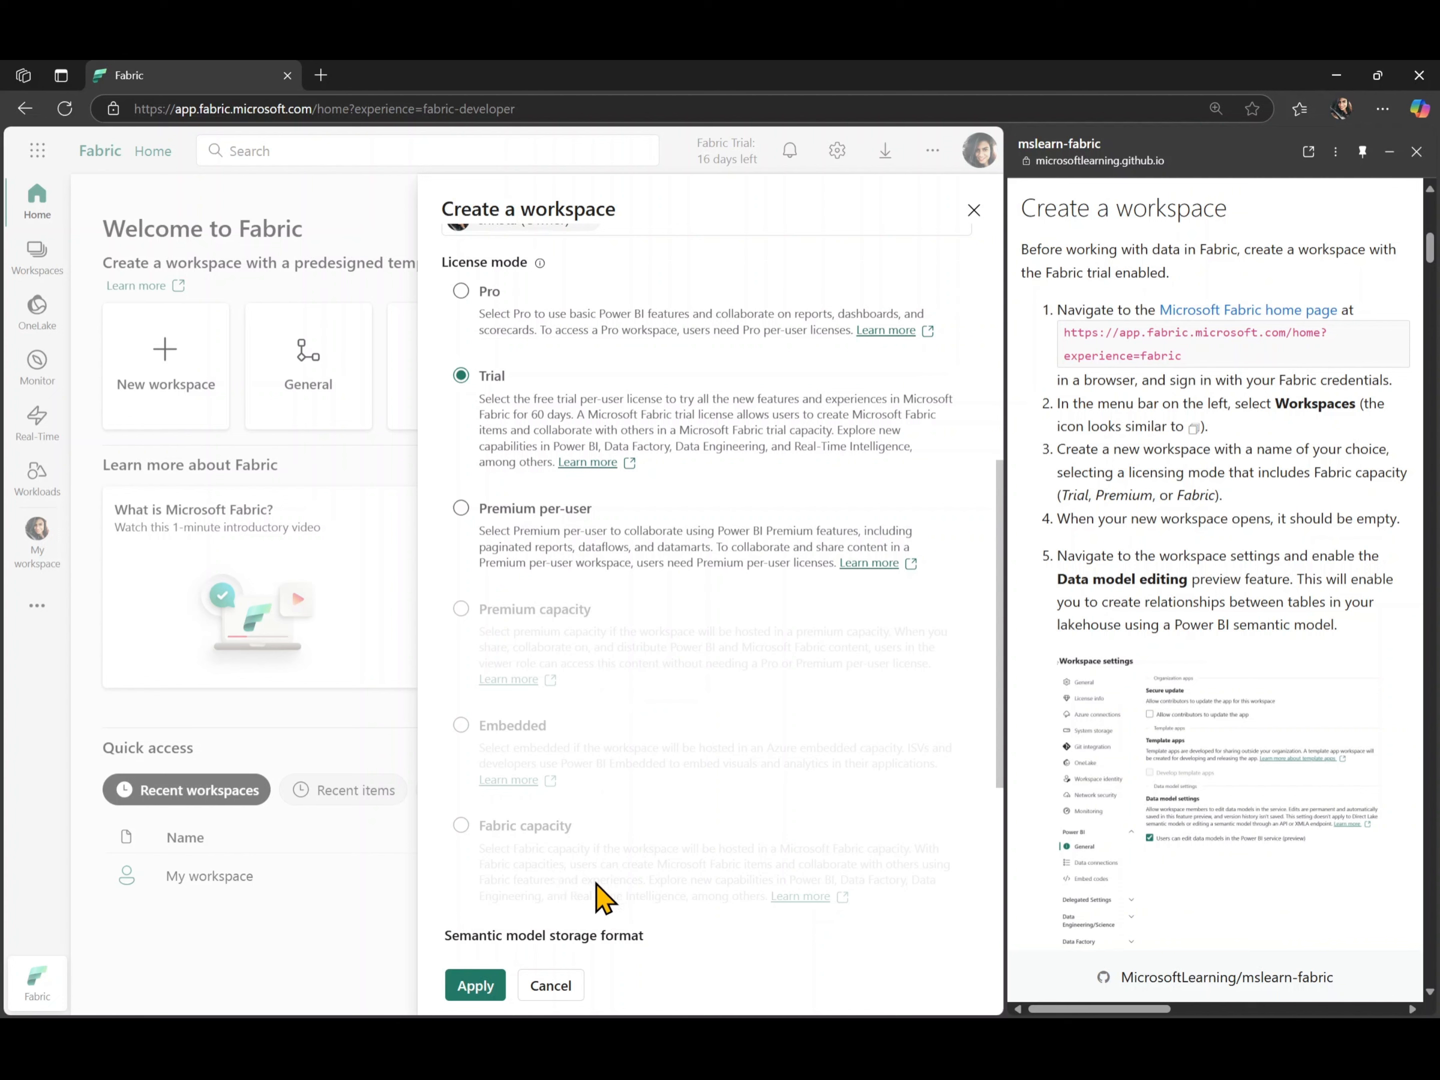
pyautogui.click(470, 986)
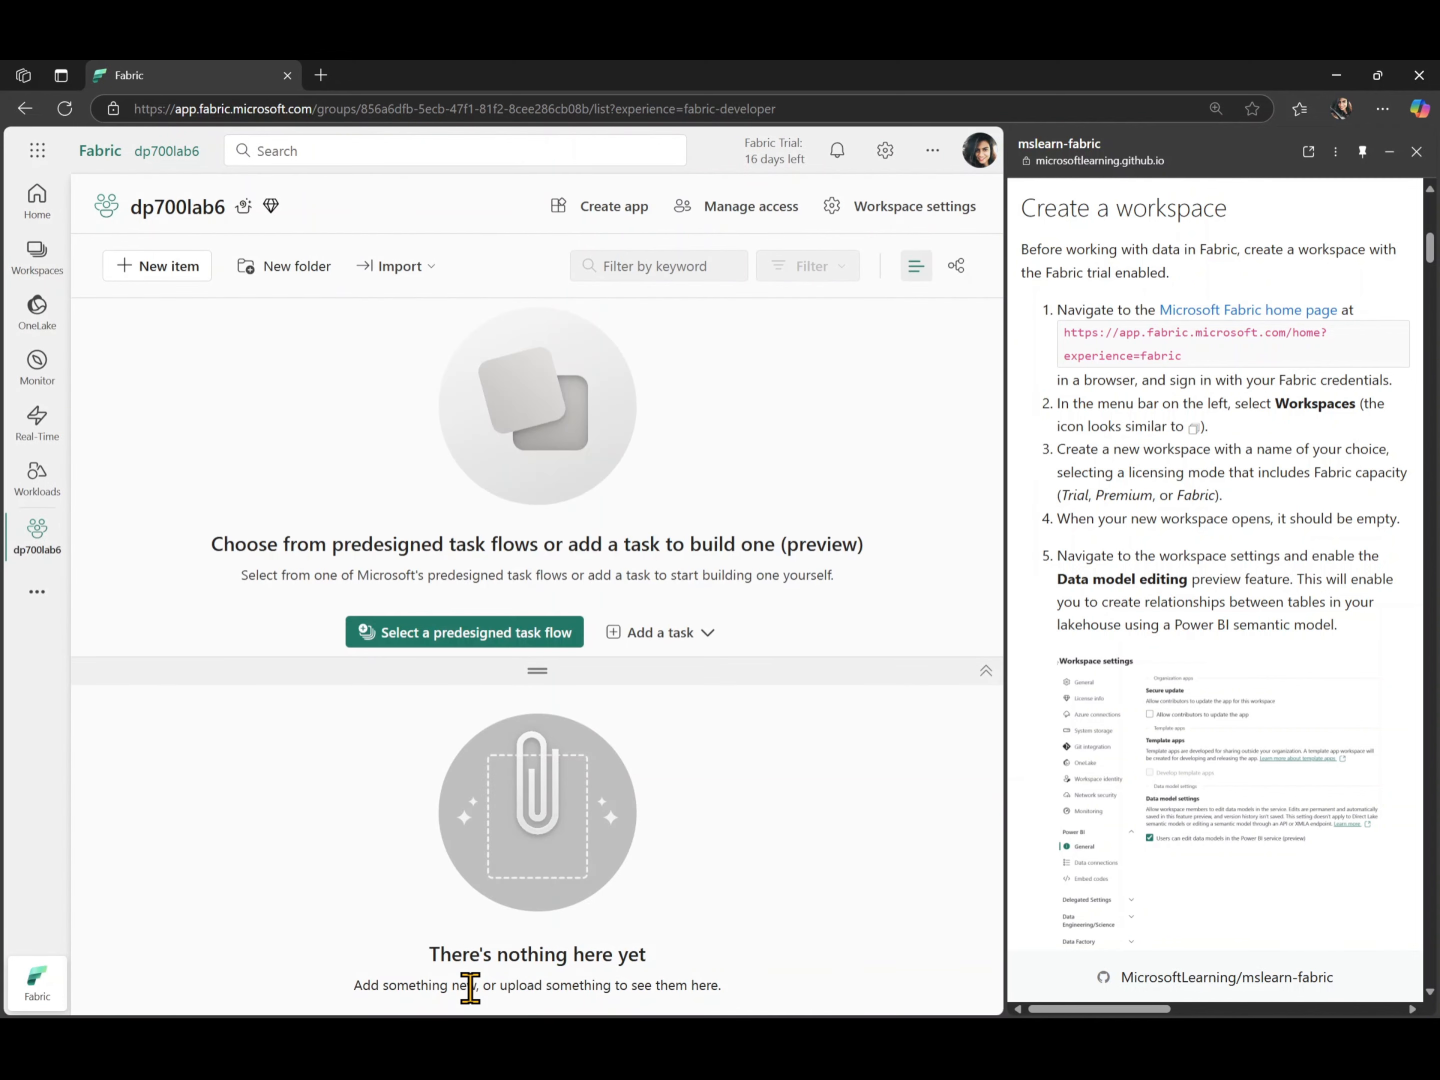
pyautogui.click(986, 671)
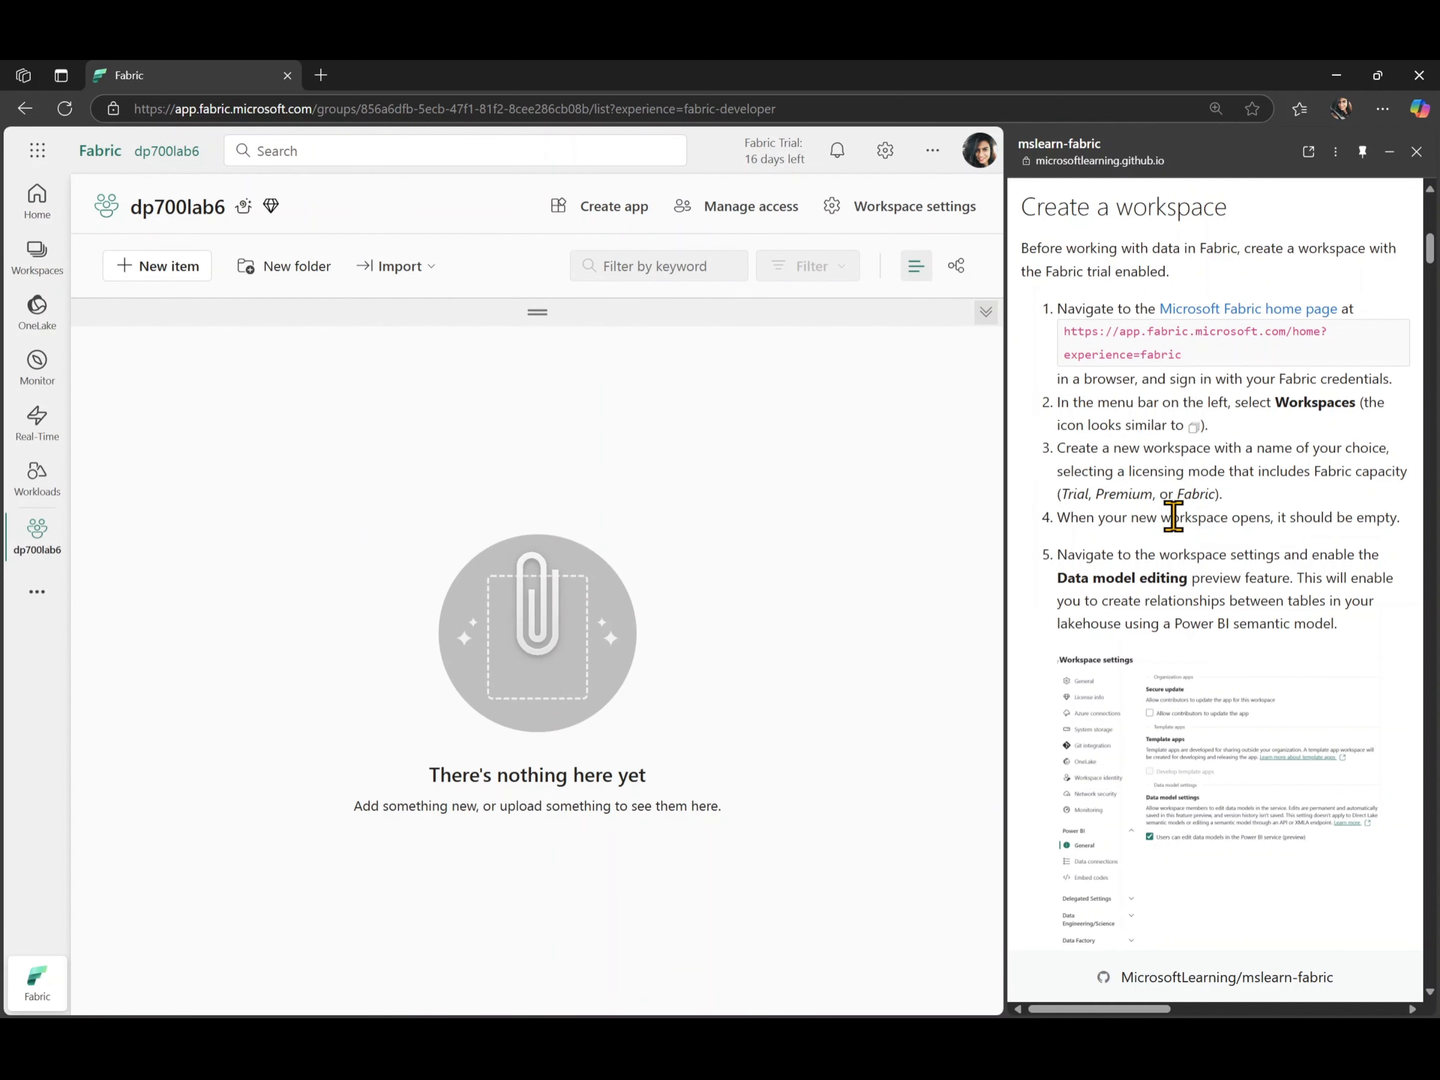
# - Verify in the workspace's Power BI general settings that users can edit data models in the Power BI service (preview)
pyautogui.scroll(-2, 1170, 515)
pyautogui.scroll(-1, 1173, 516)
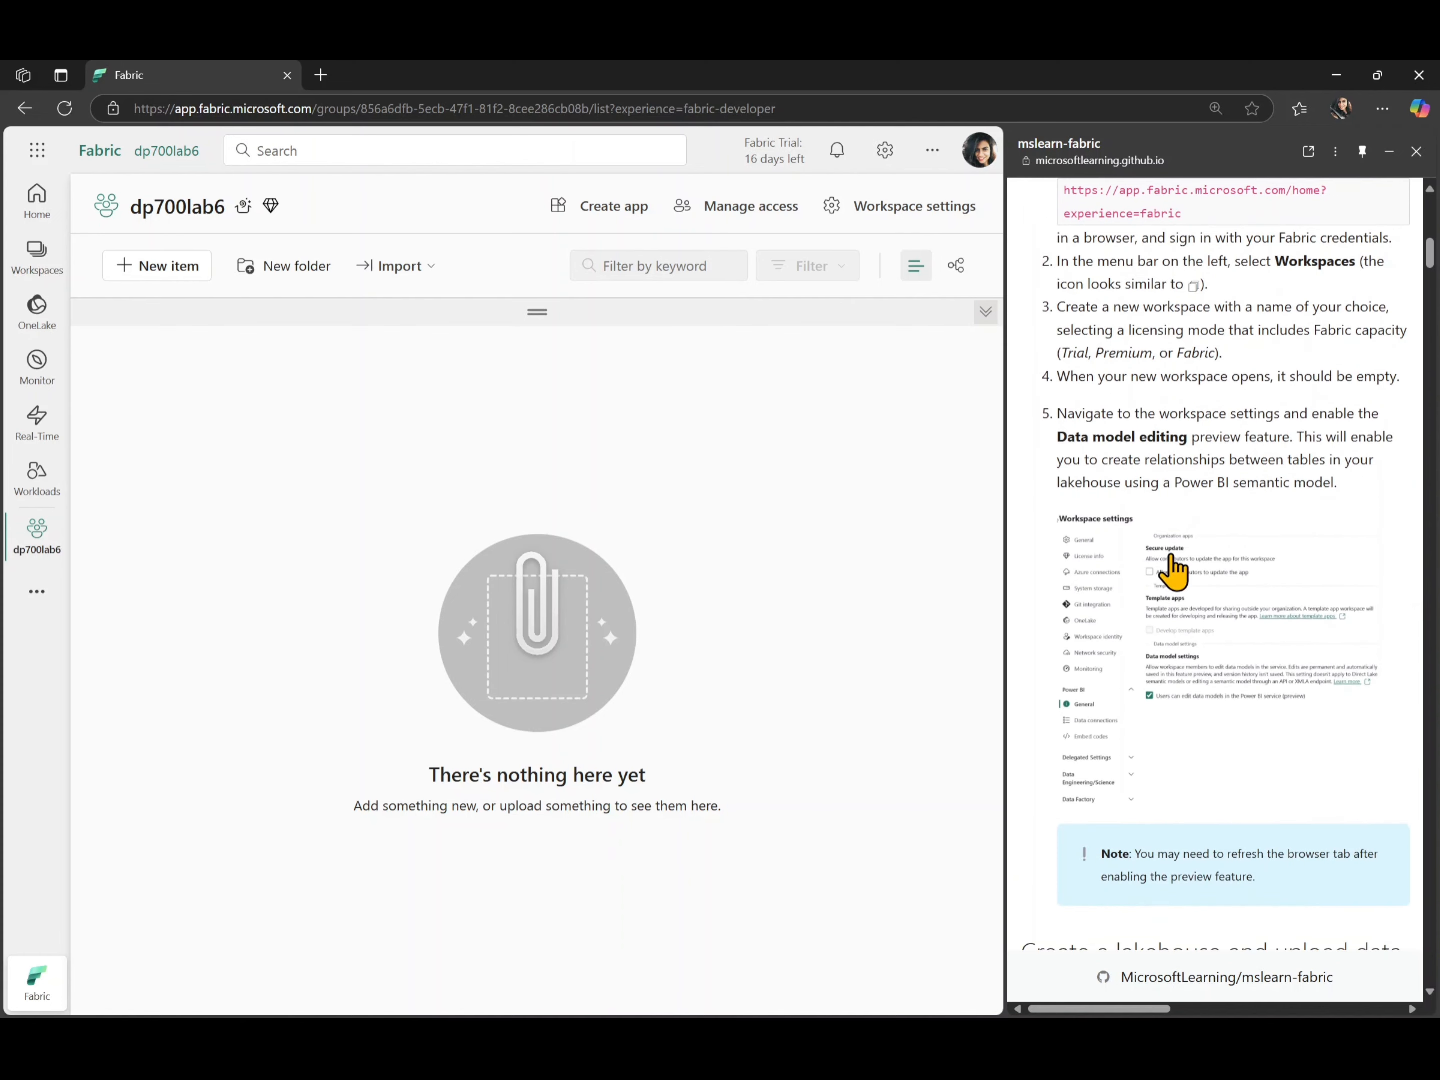
pyautogui.scroll(-2, 1189, 536)
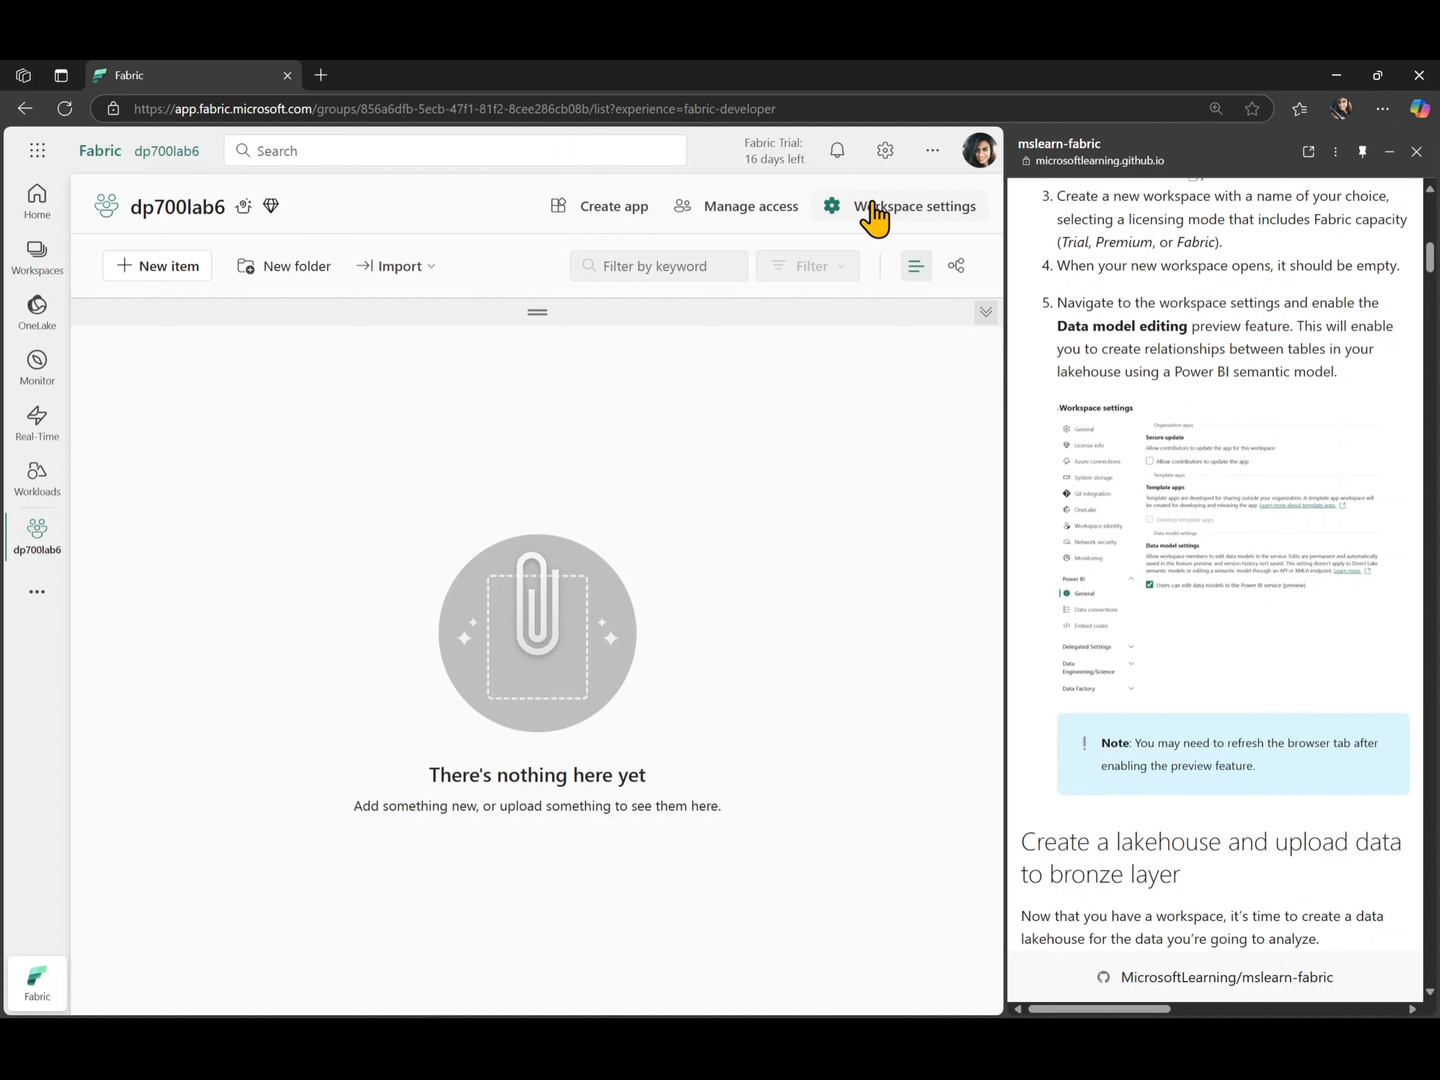
pyautogui.click(931, 210)
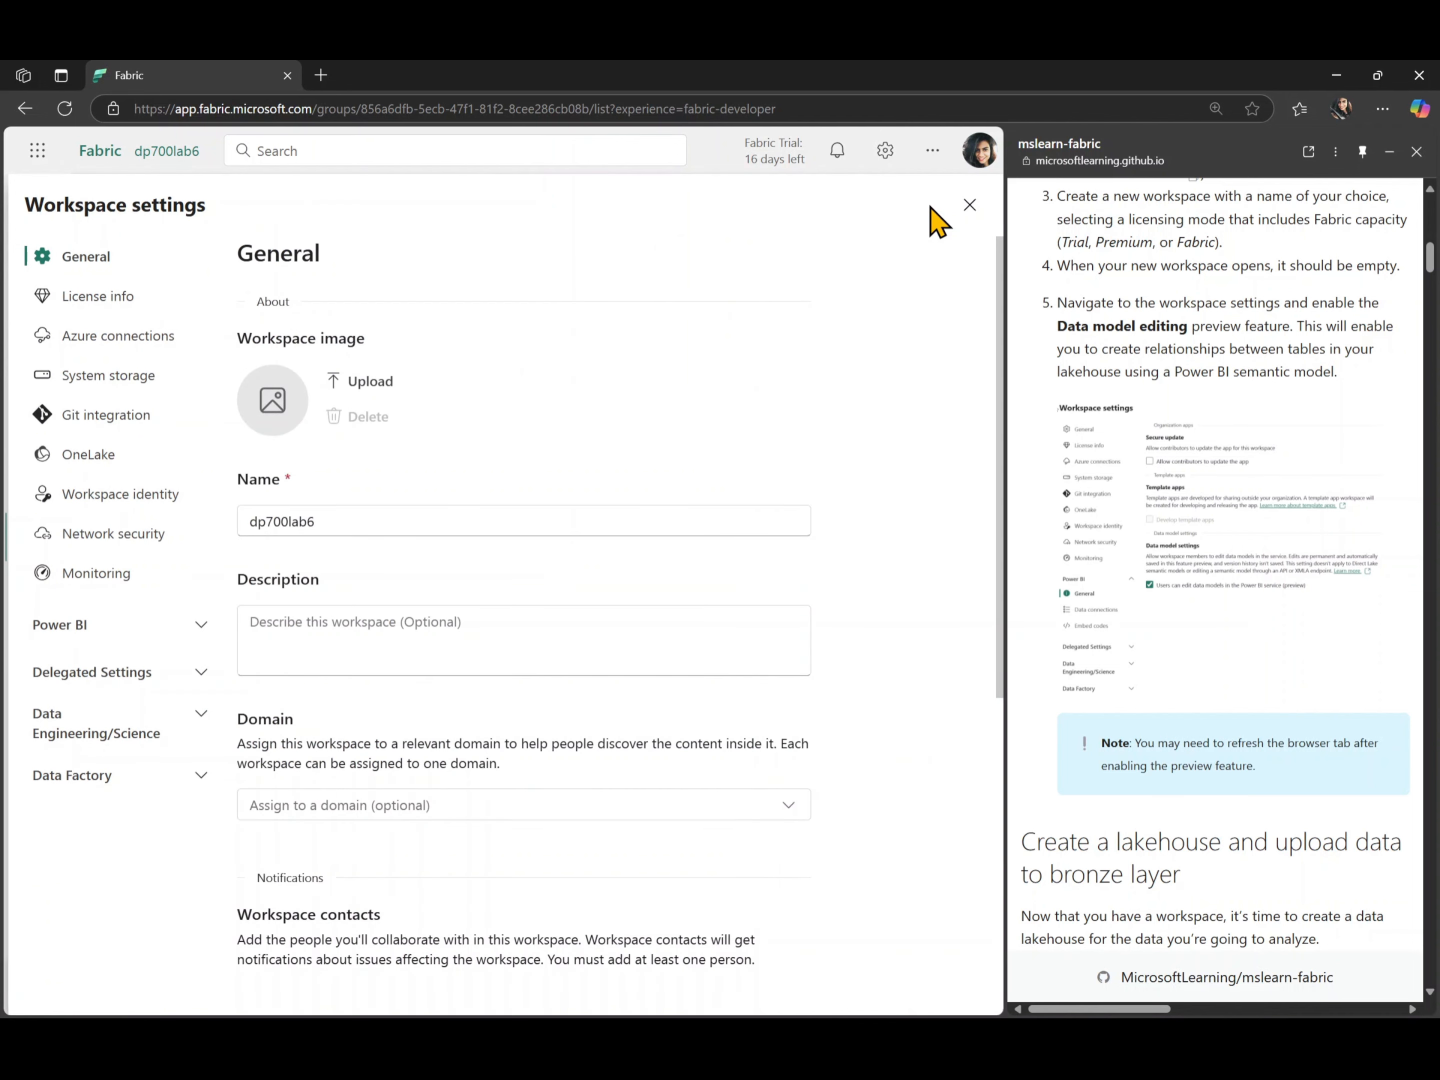
pyautogui.click(196, 629)
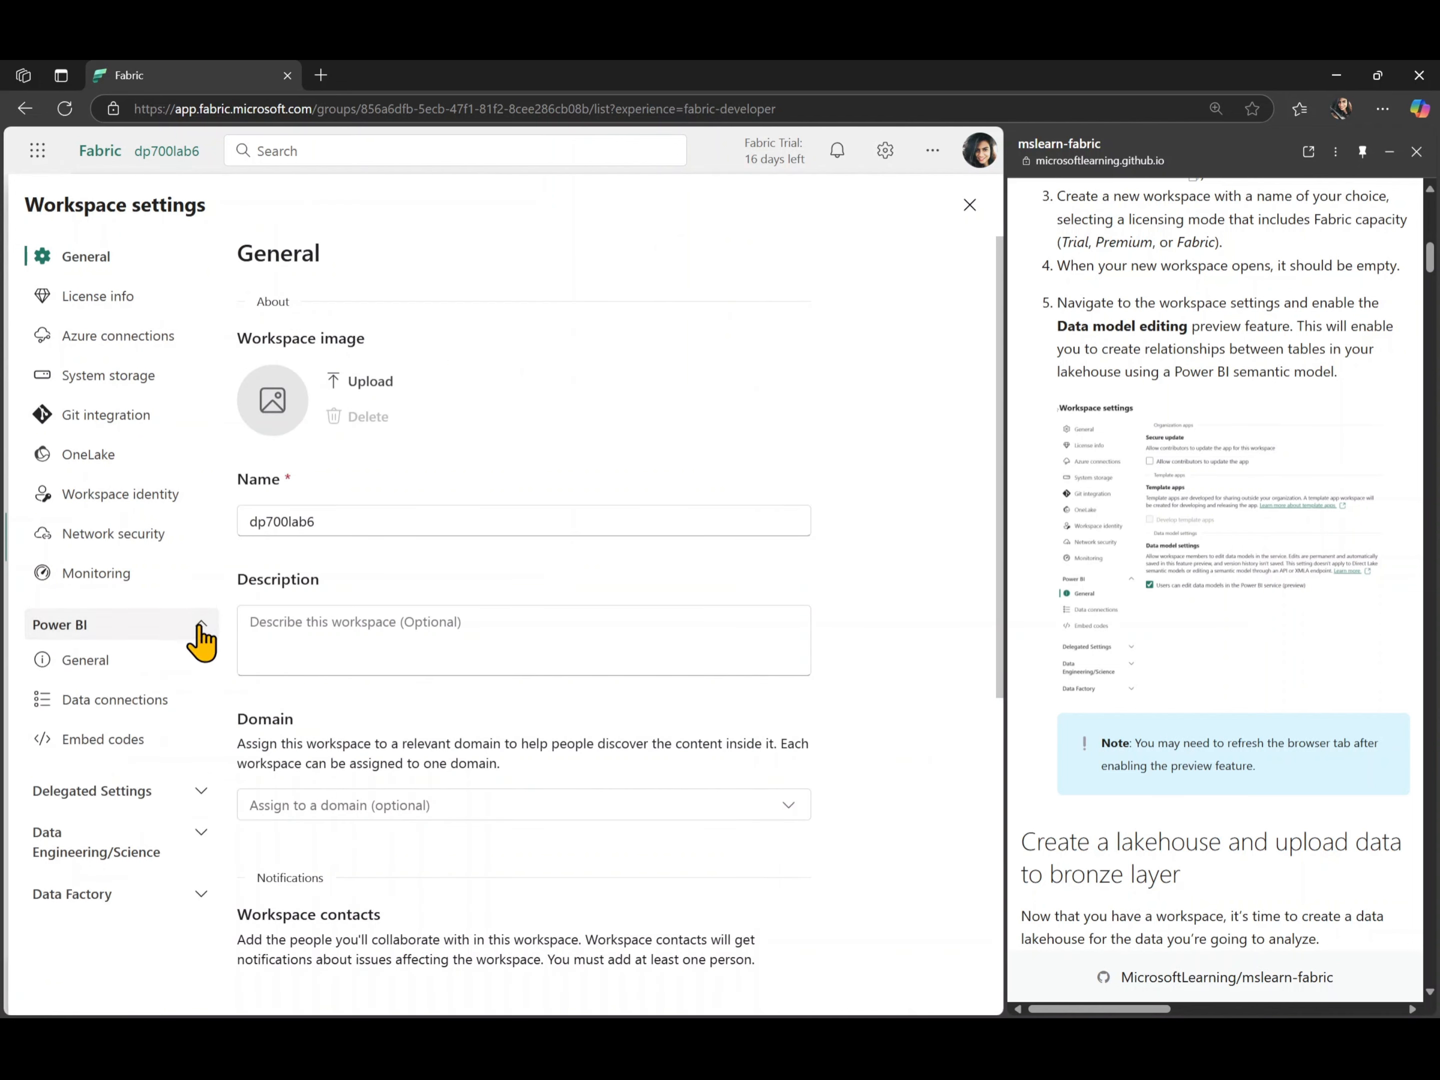
pyautogui.click(75, 677)
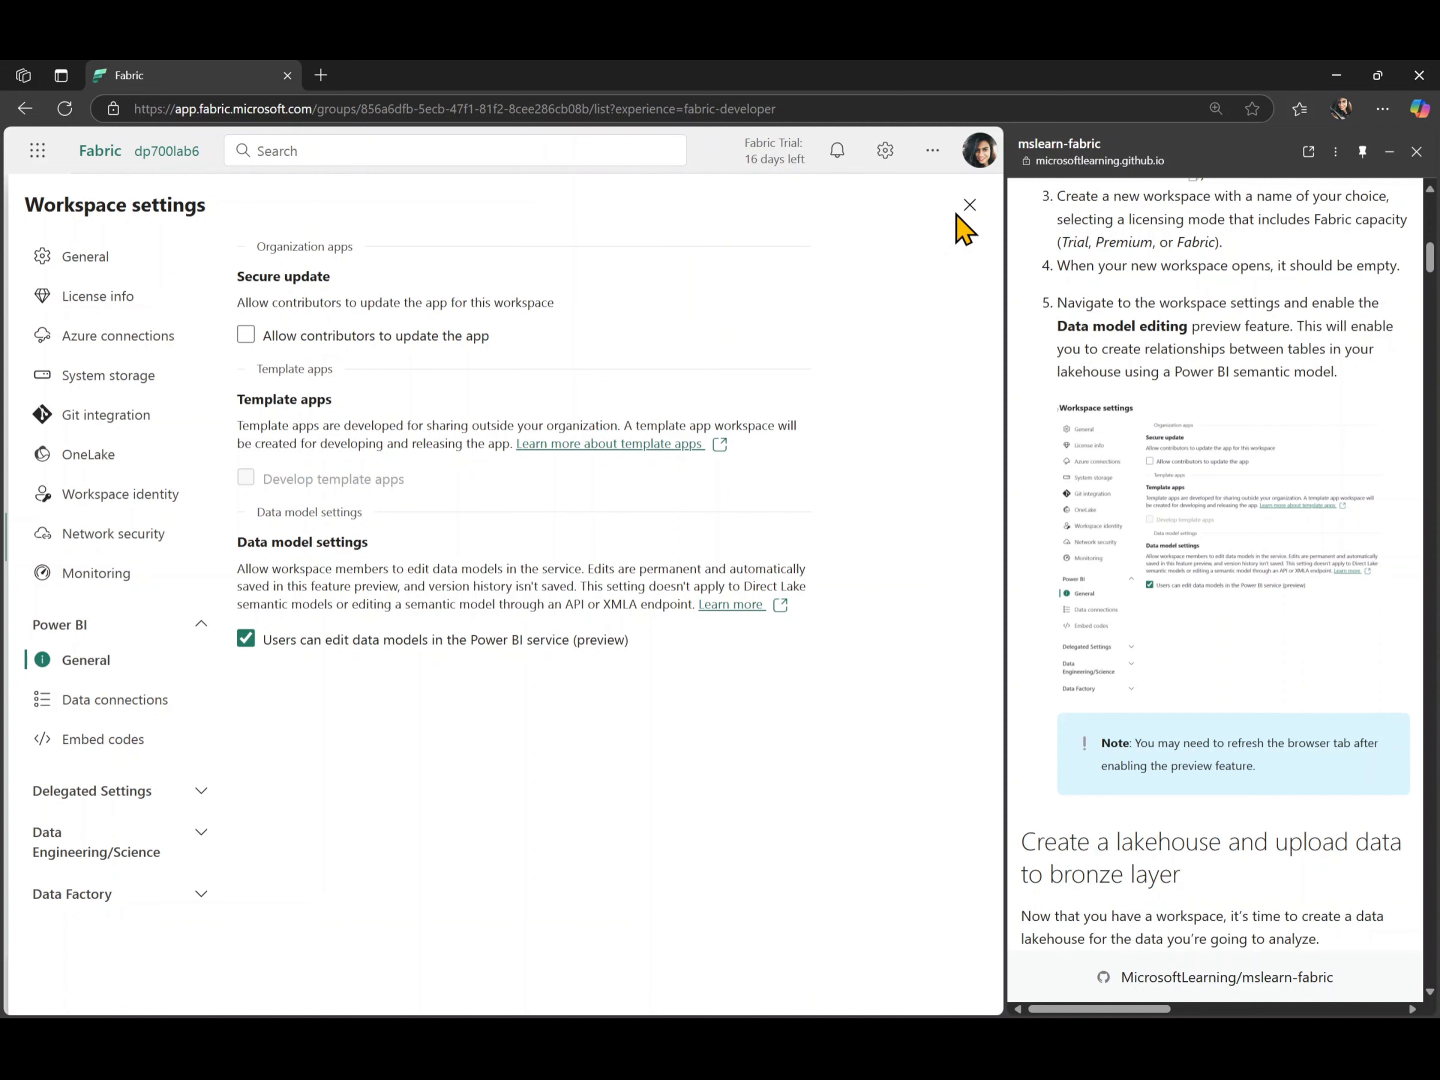
pyautogui.click(970, 206)
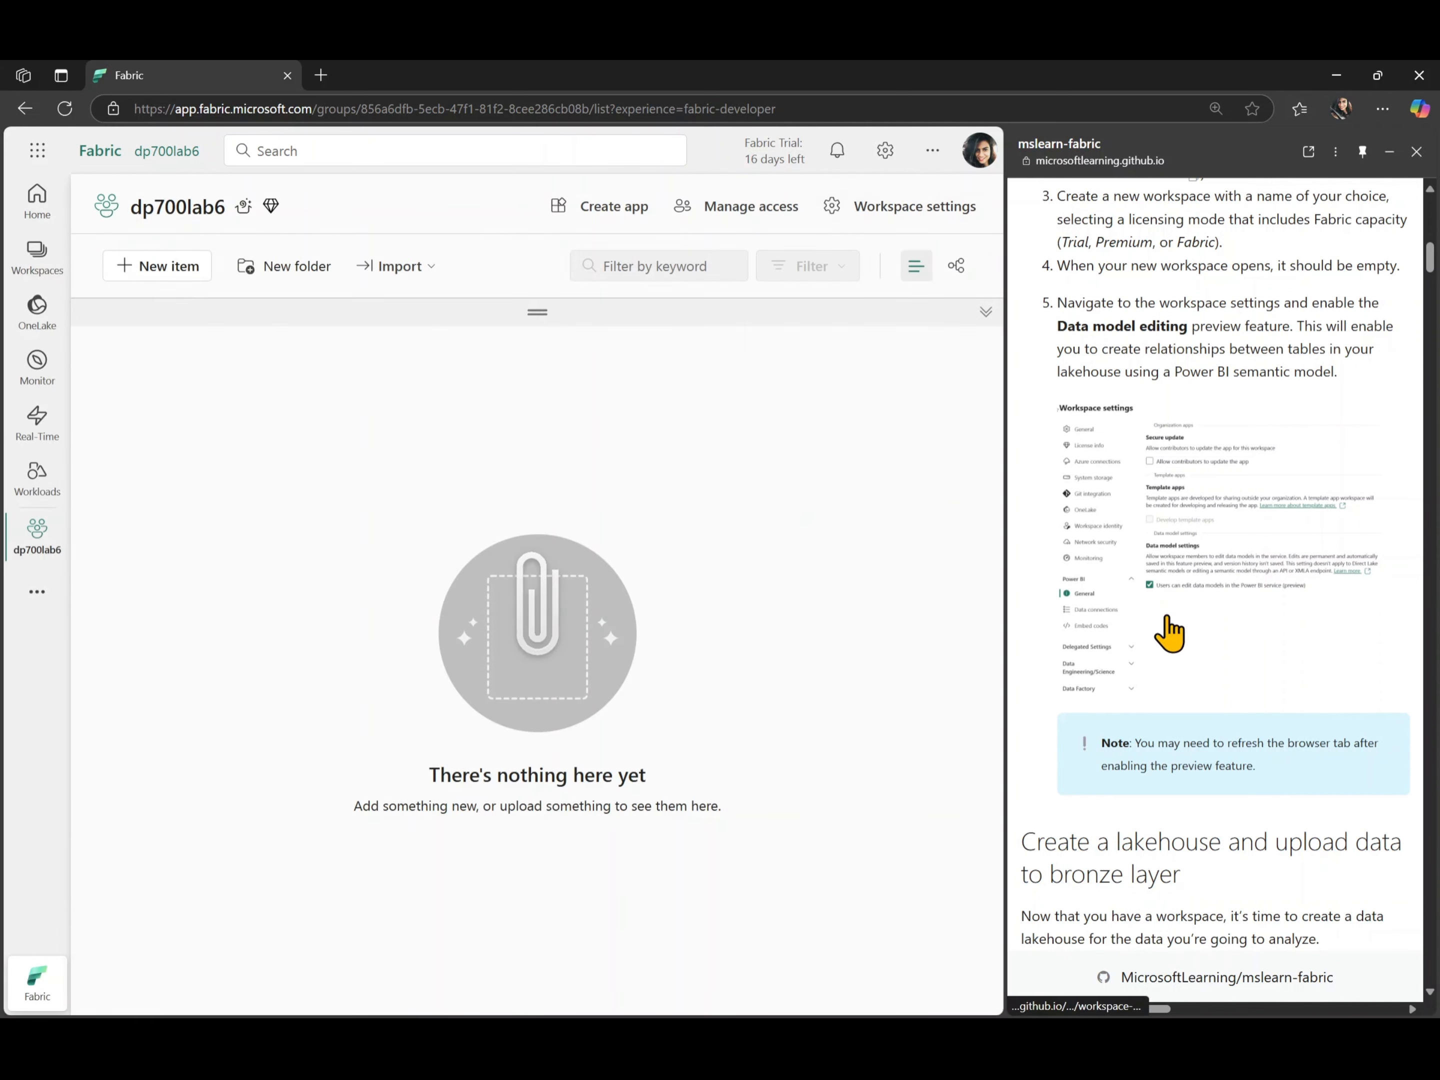
# - Create a lakehouse named Sales in the dp700lab6 workspace, without lakehouse schemas
pyautogui.scroll(-7, 1132, 820)
pyautogui.scroll(-1, 1131, 820)
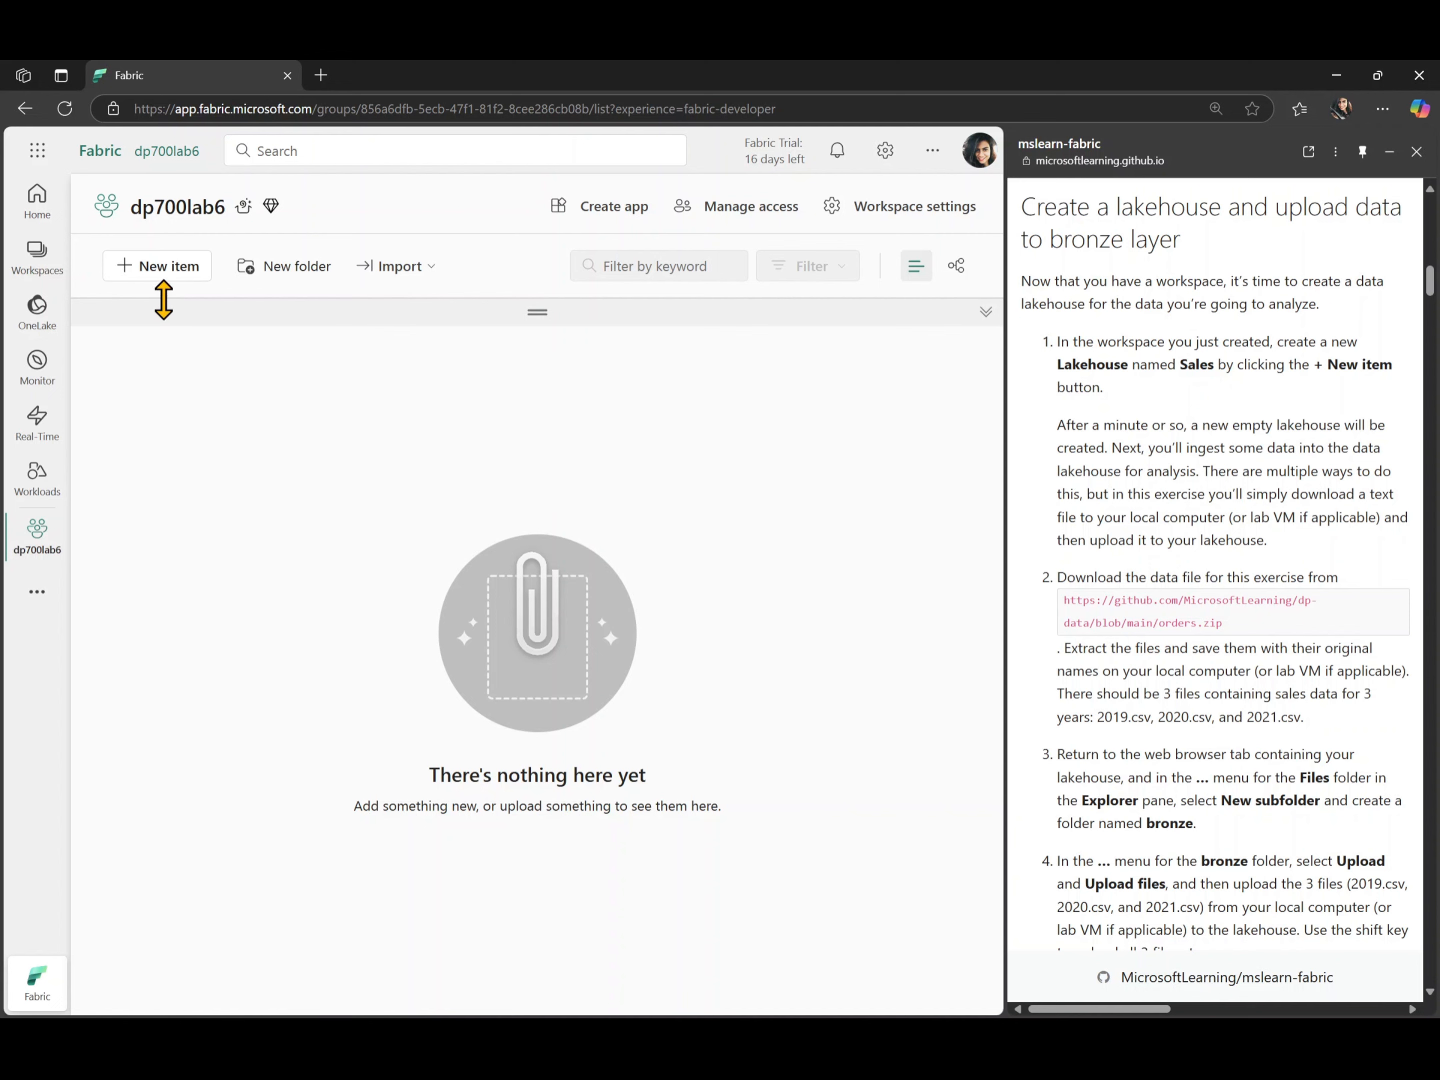
pyautogui.click(174, 275)
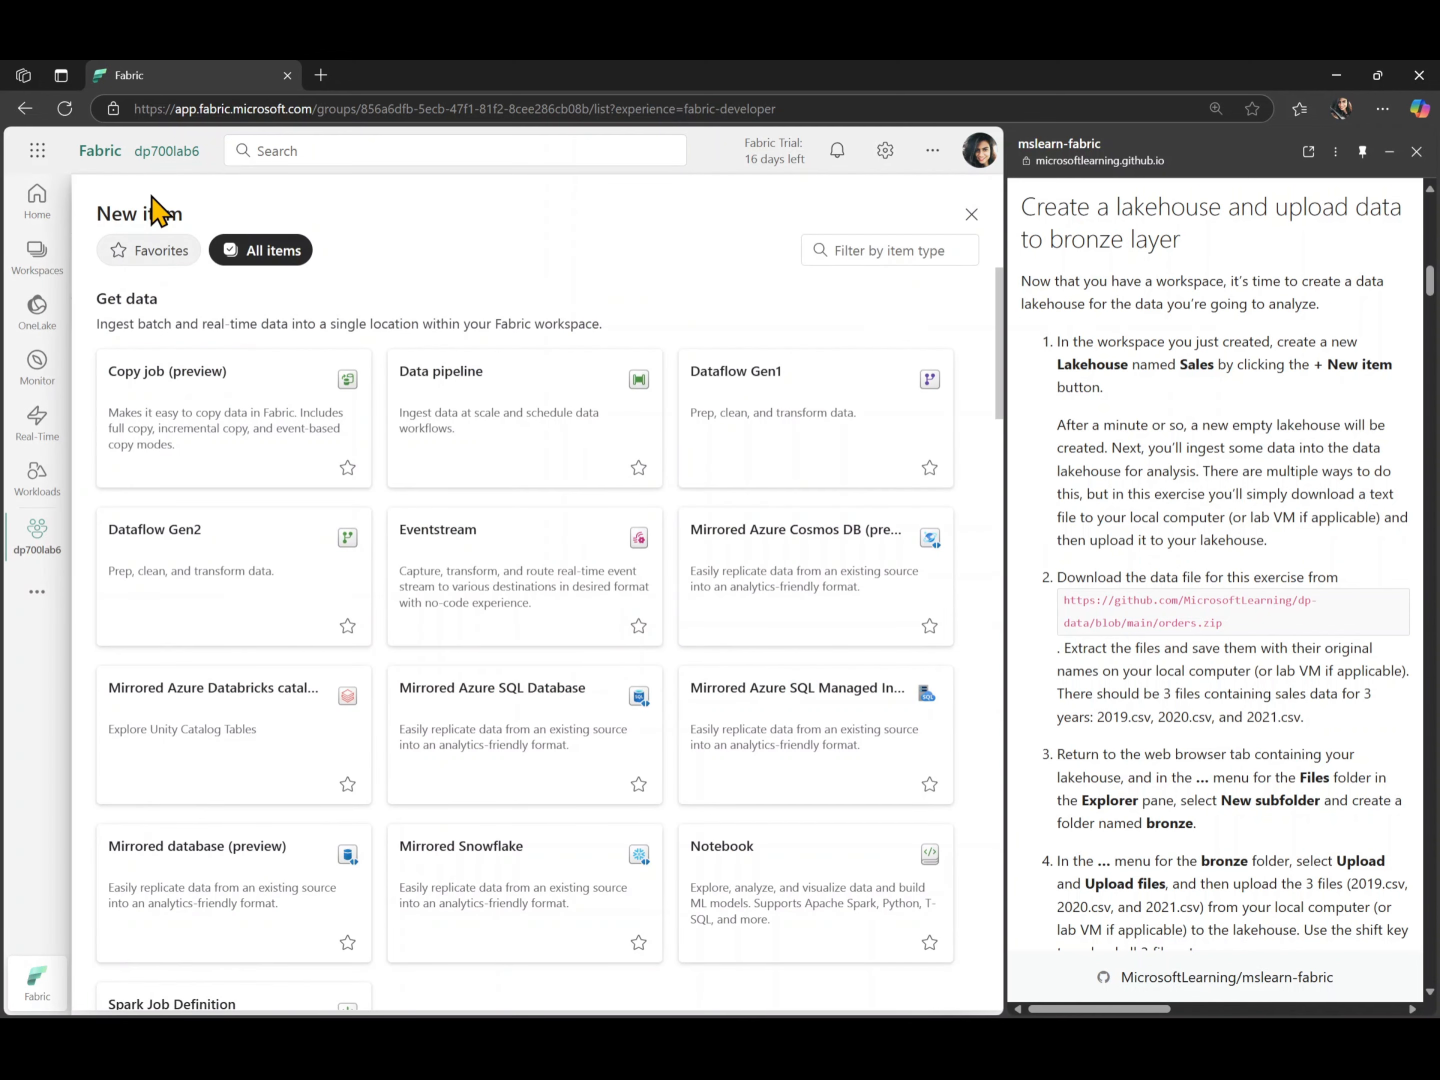
pyautogui.scroll(-5, 428, 641)
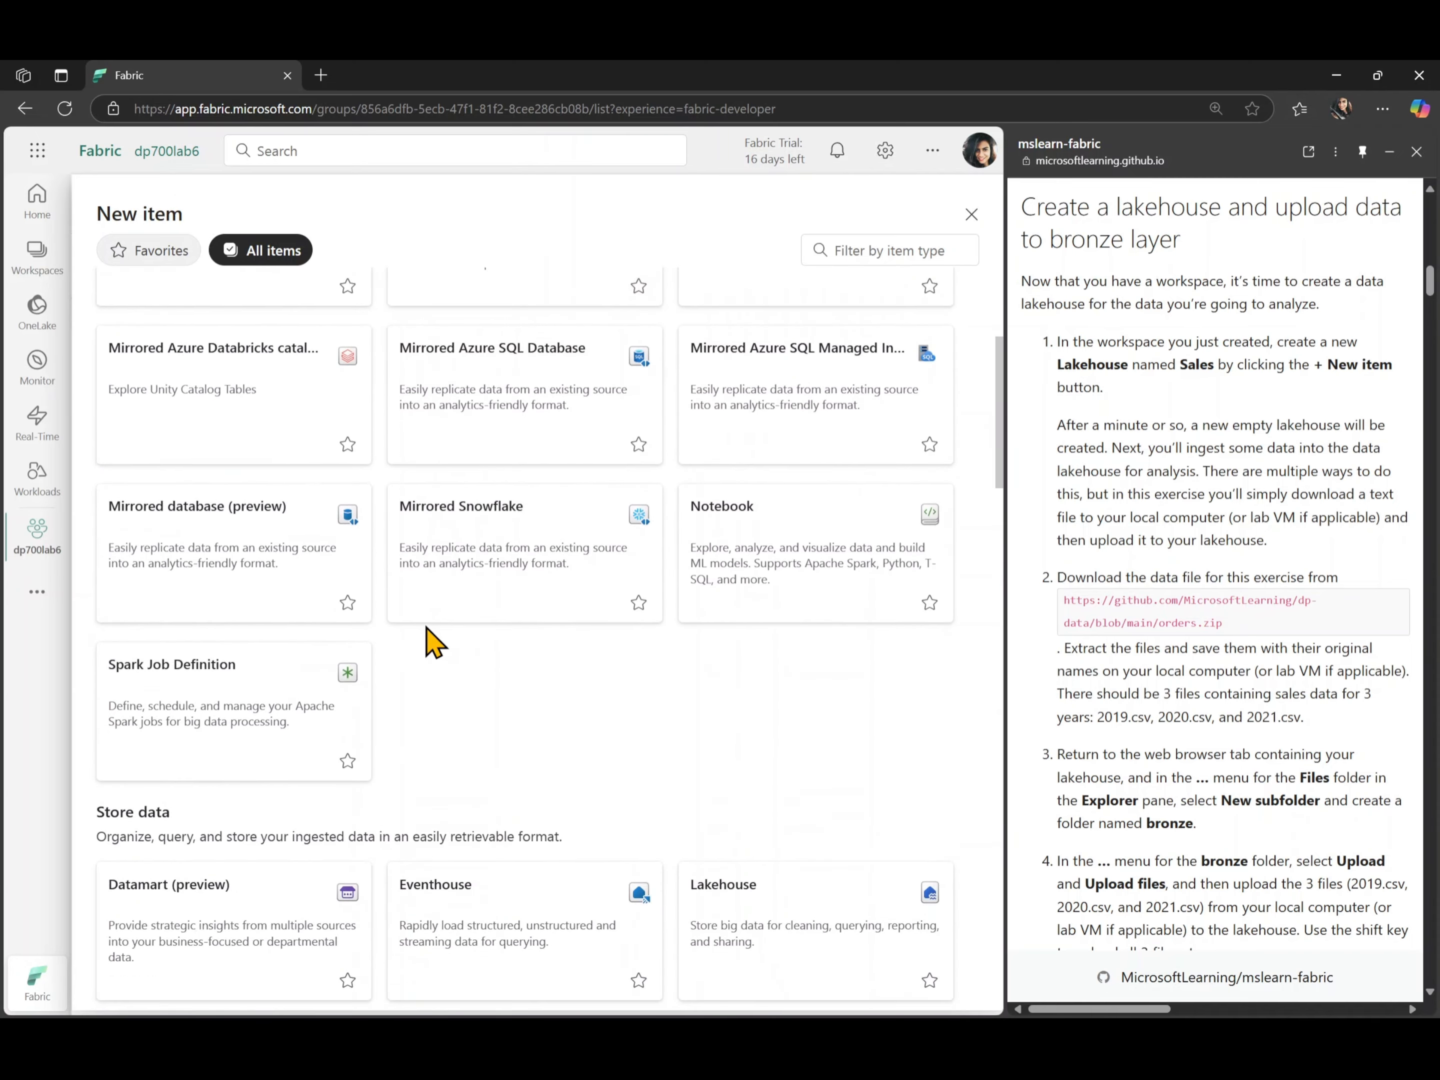
pyautogui.scroll(-5, 428, 641)
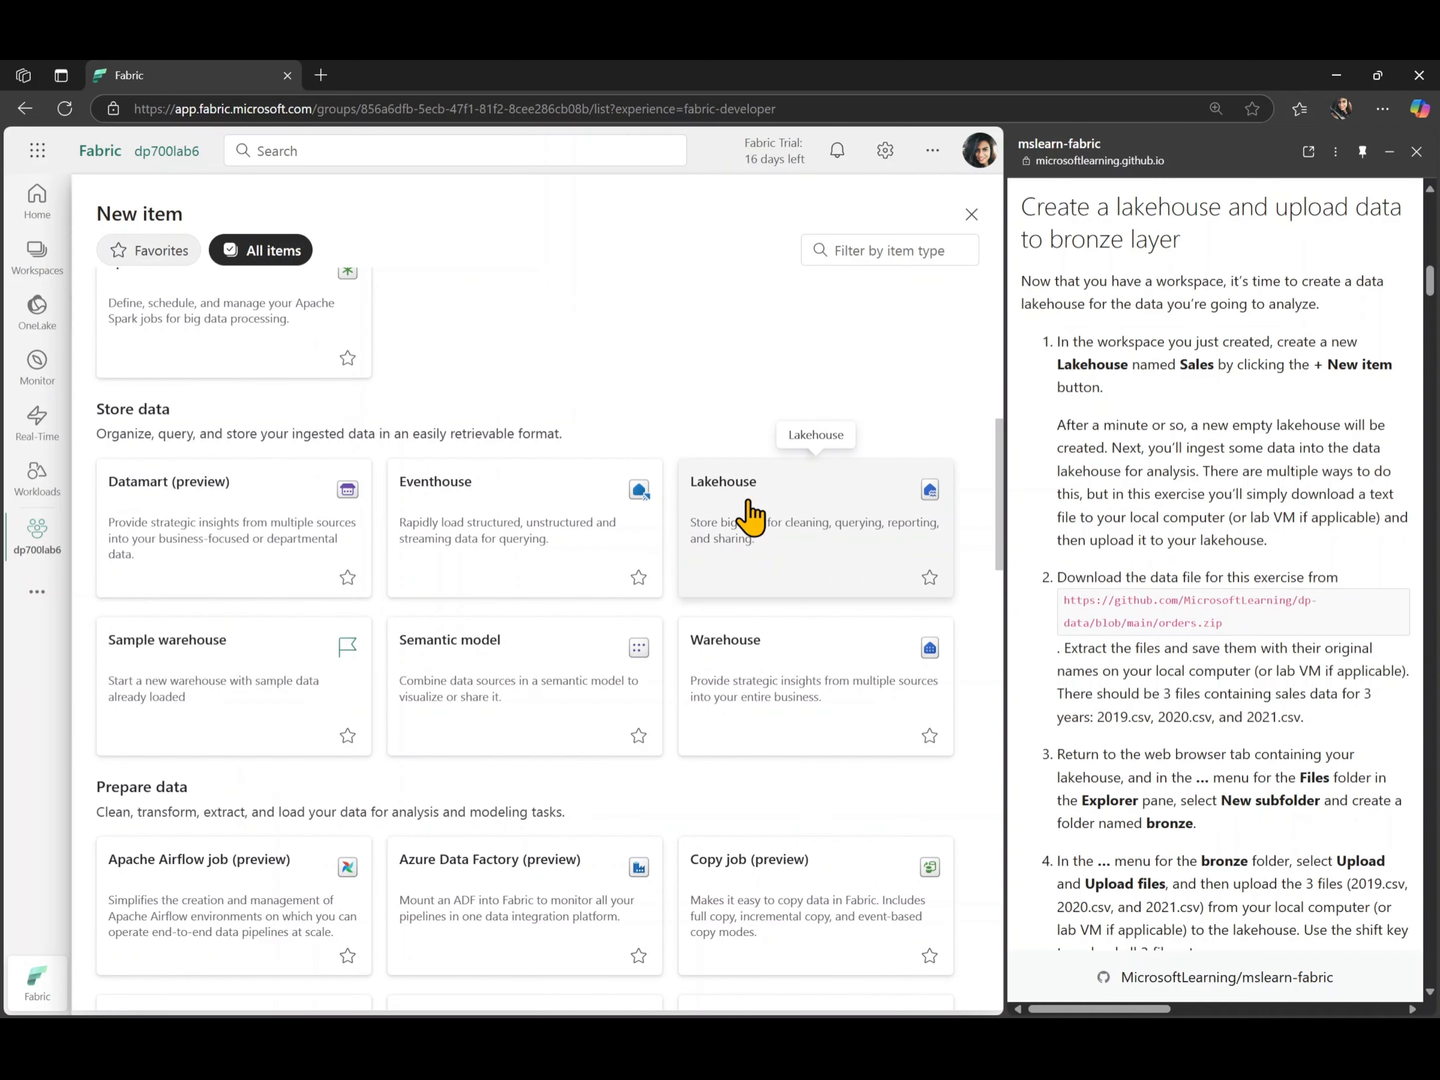
pyautogui.click(772, 556)
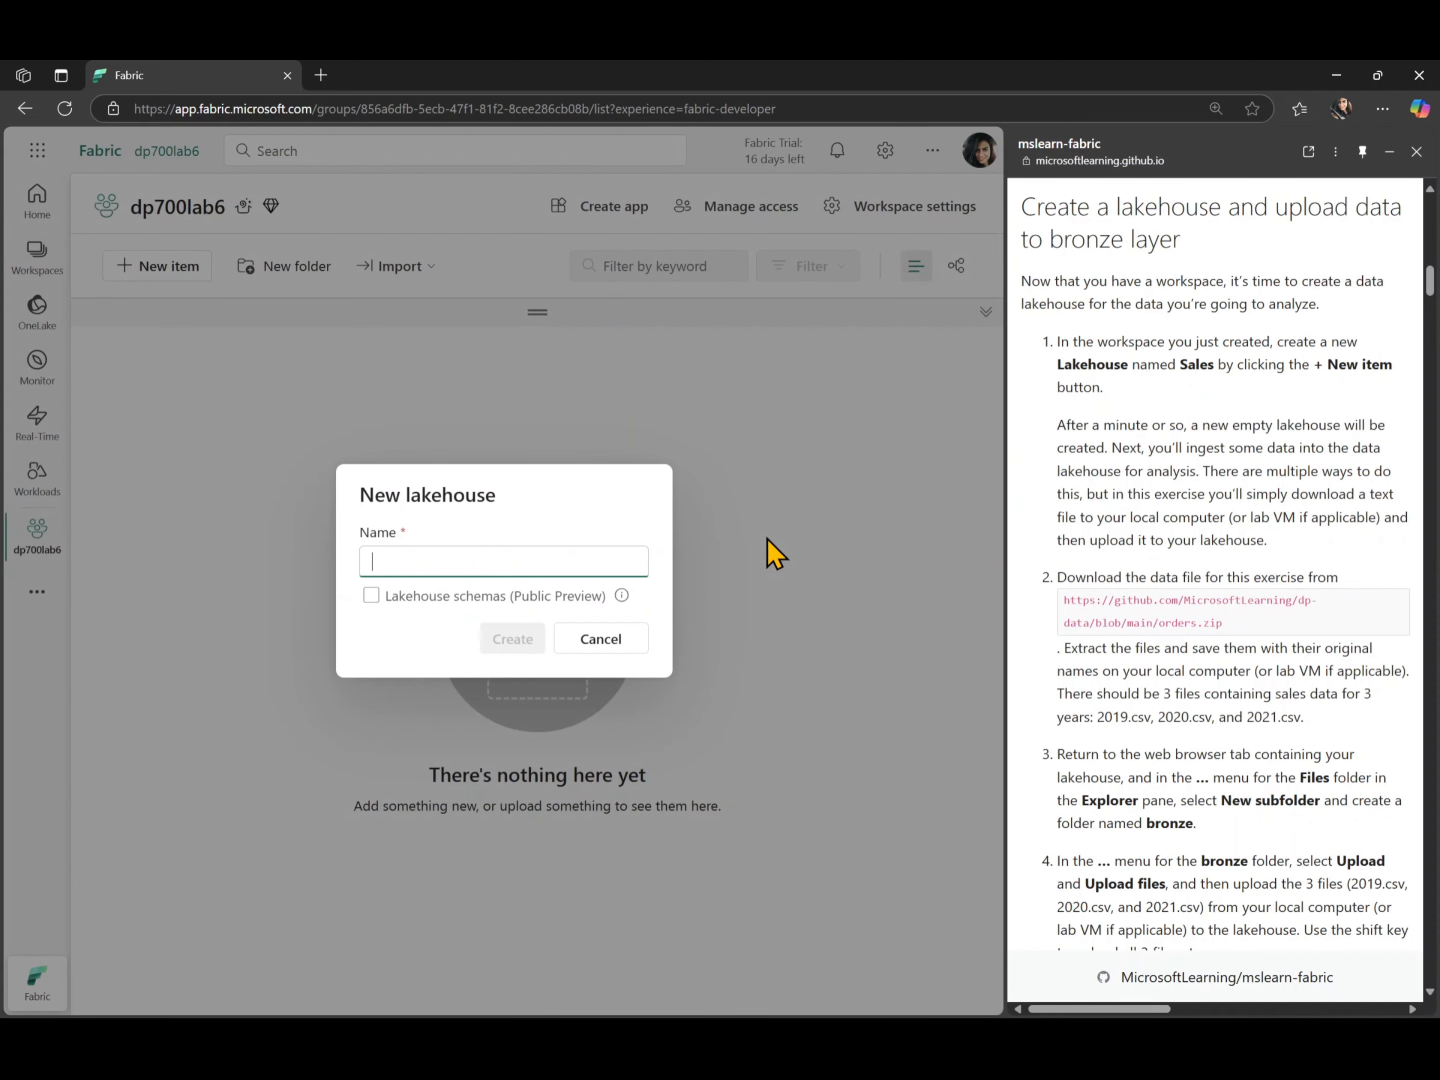
pyautogui.write('Sales')
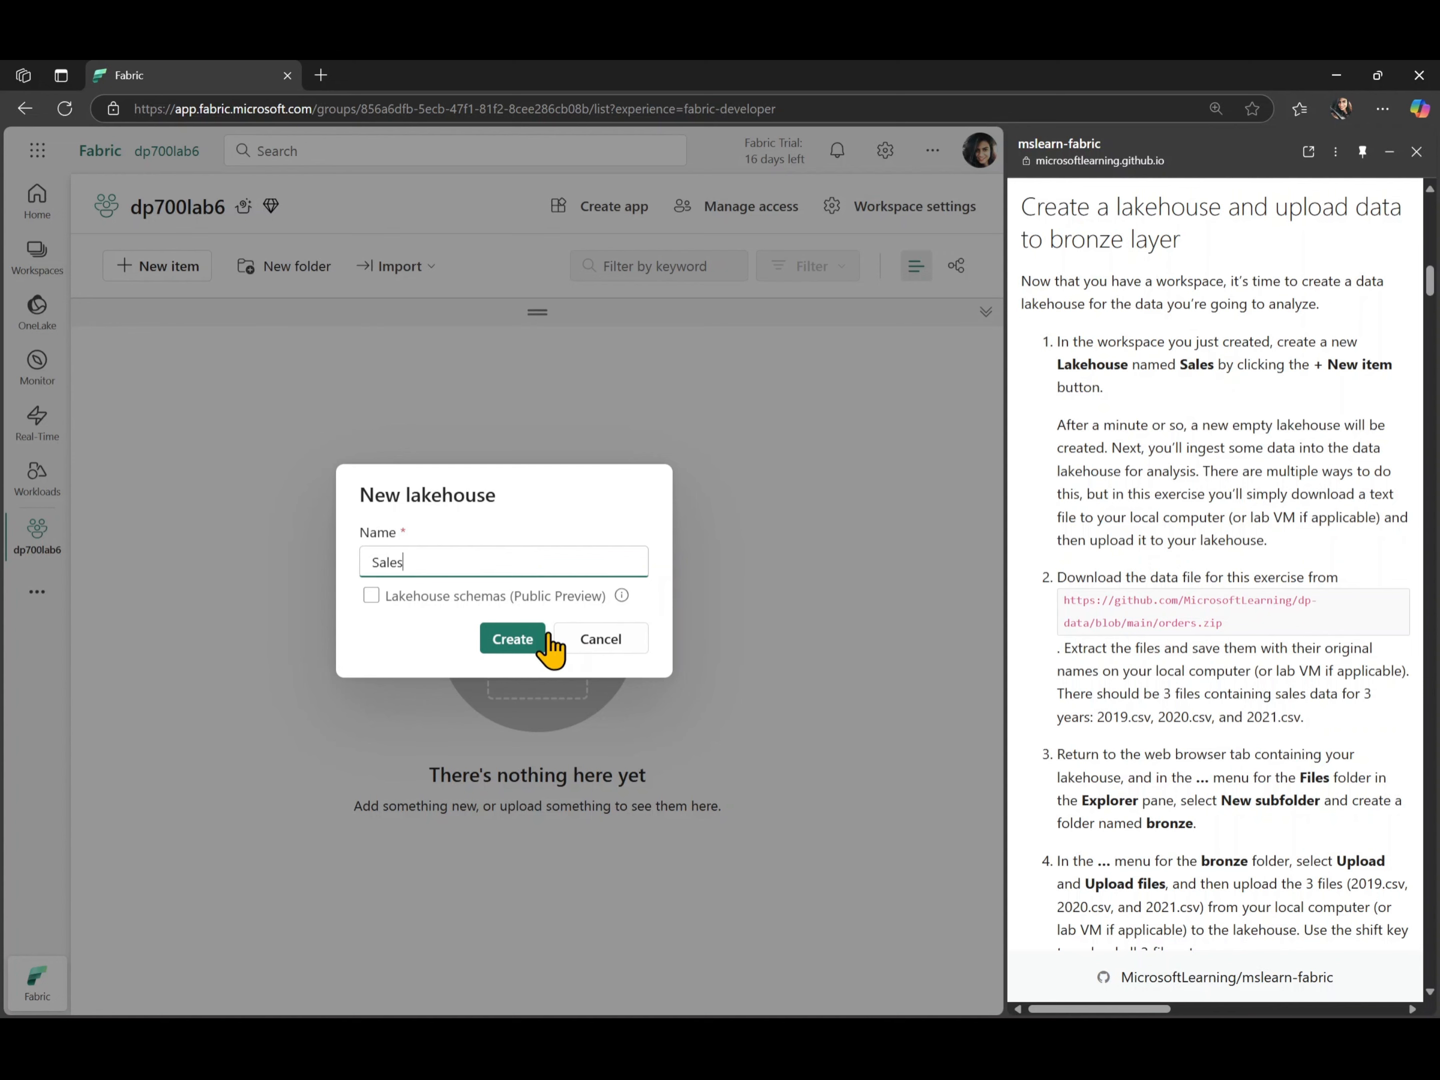
pyautogui.click(509, 639)
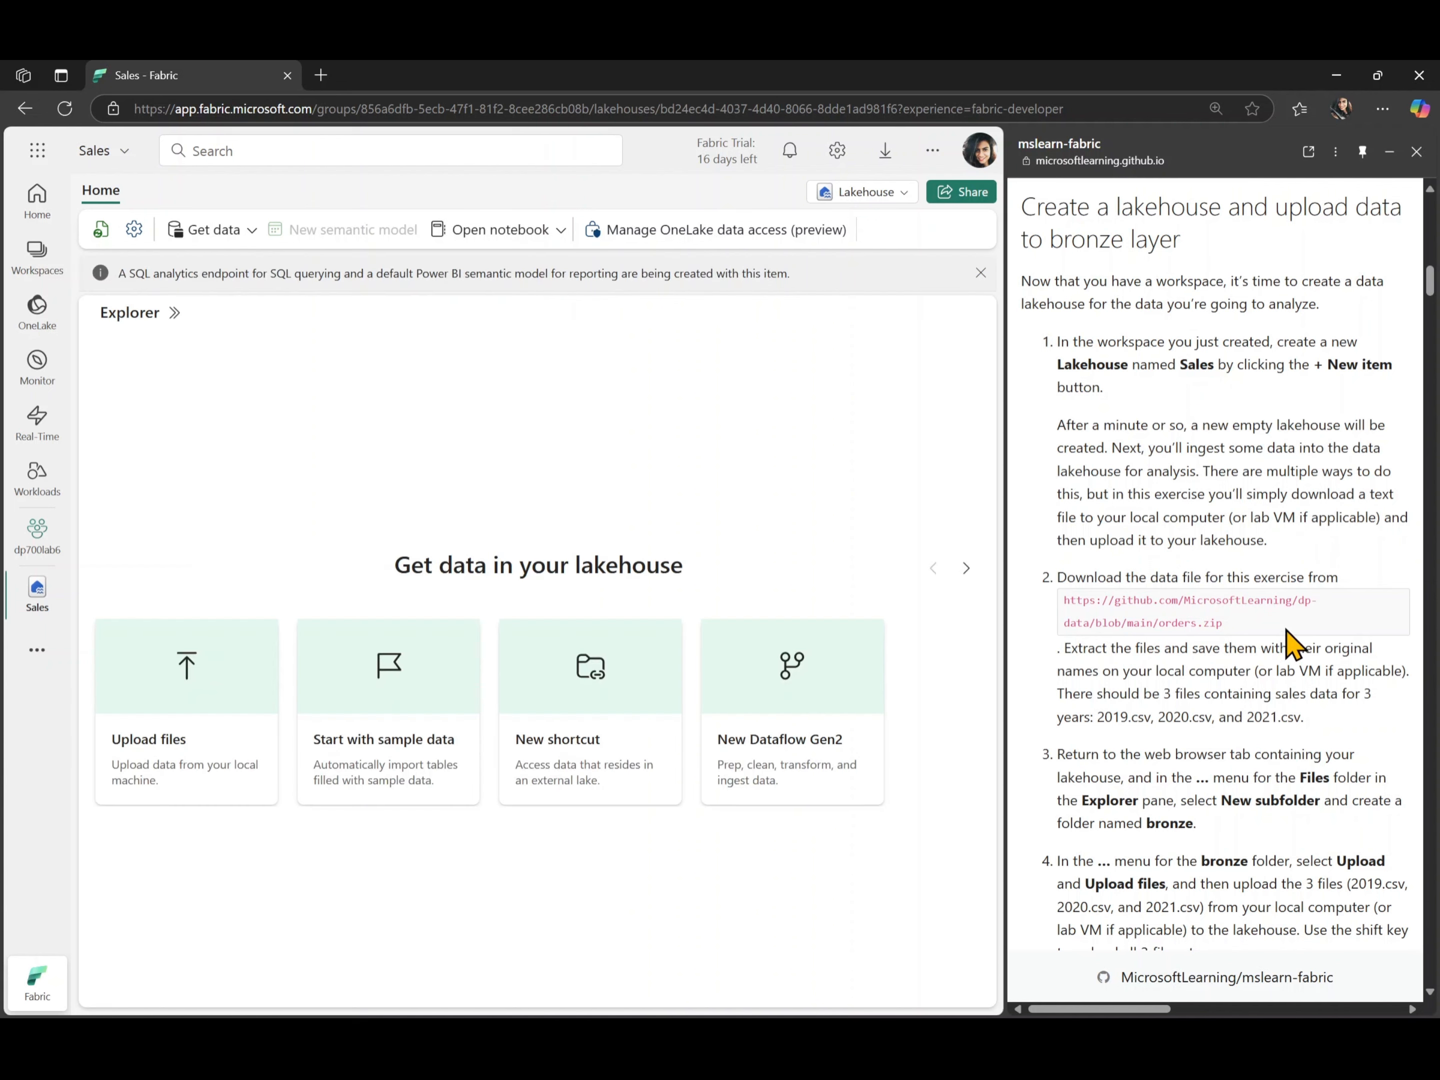
# - Create a subfolder named bronze under the Files folder of the Sales lakehouse
pyautogui.scroll(-2, 1286, 639)
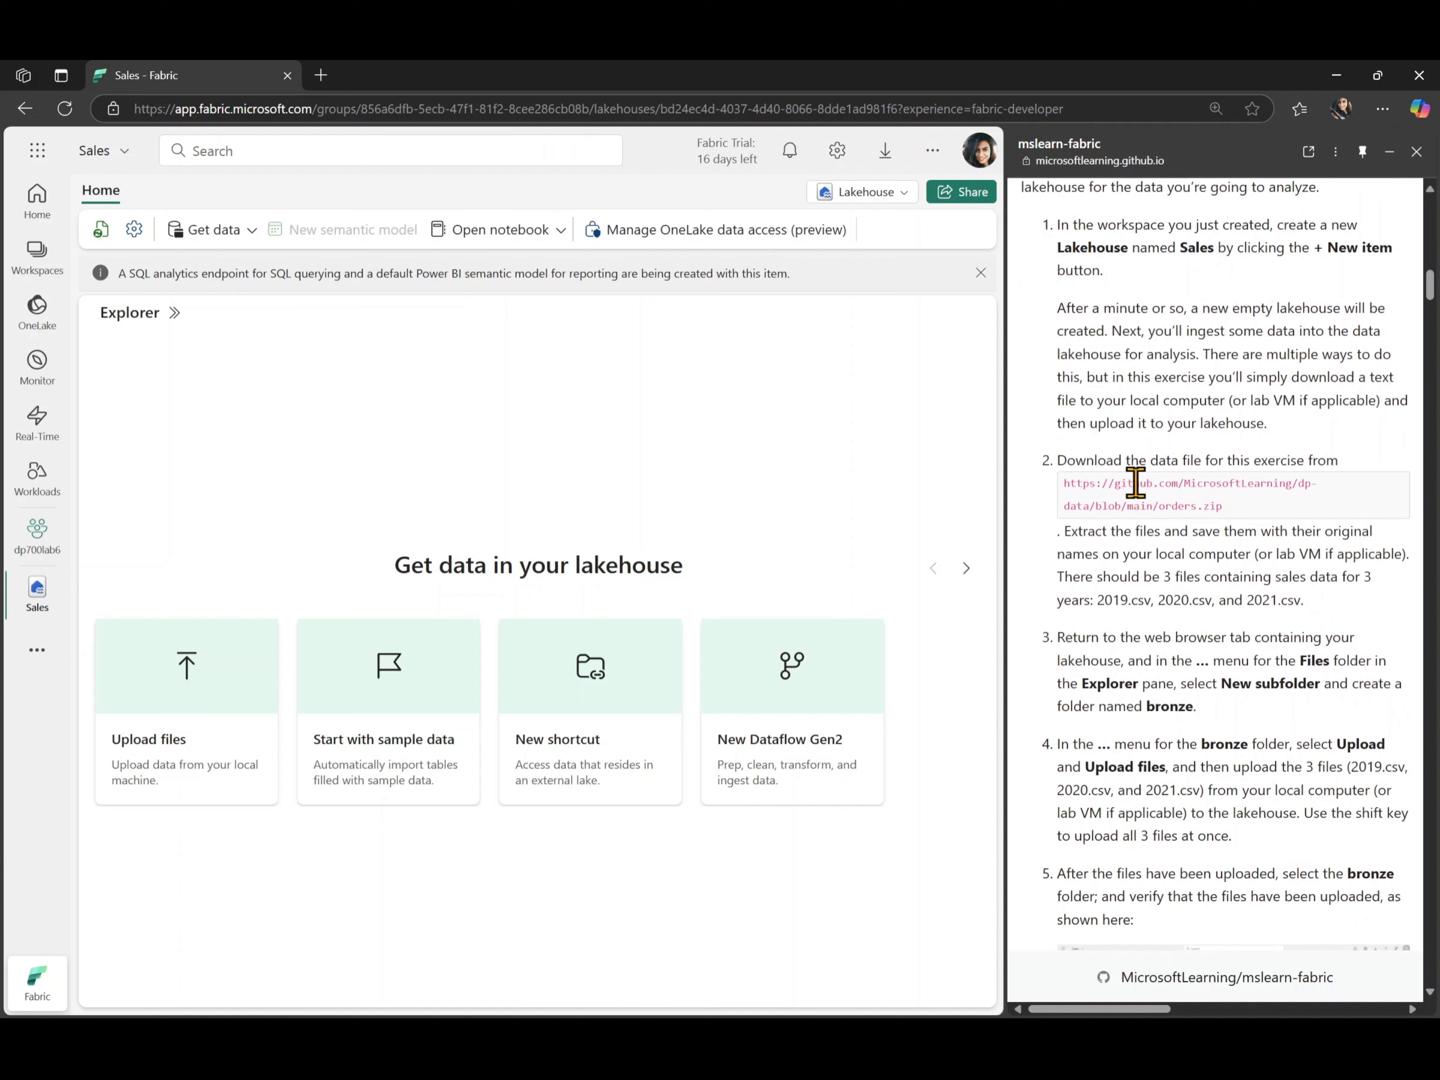
pyautogui.scroll(-2, 1261, 503)
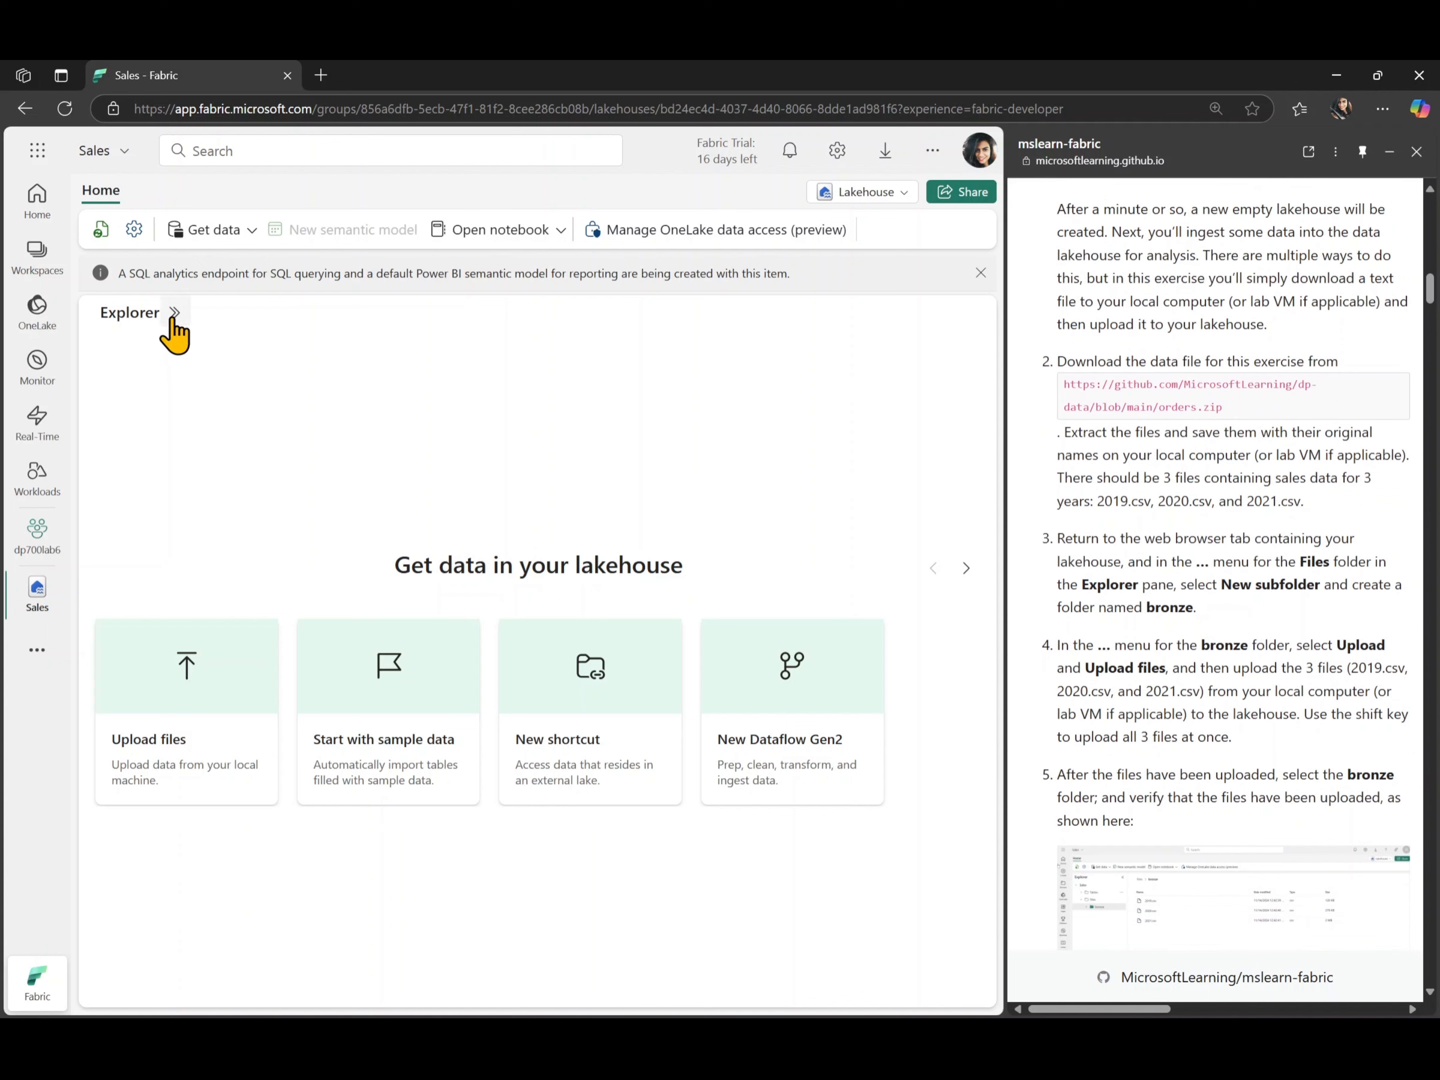
pyautogui.scroll(-3, 1206, 579)
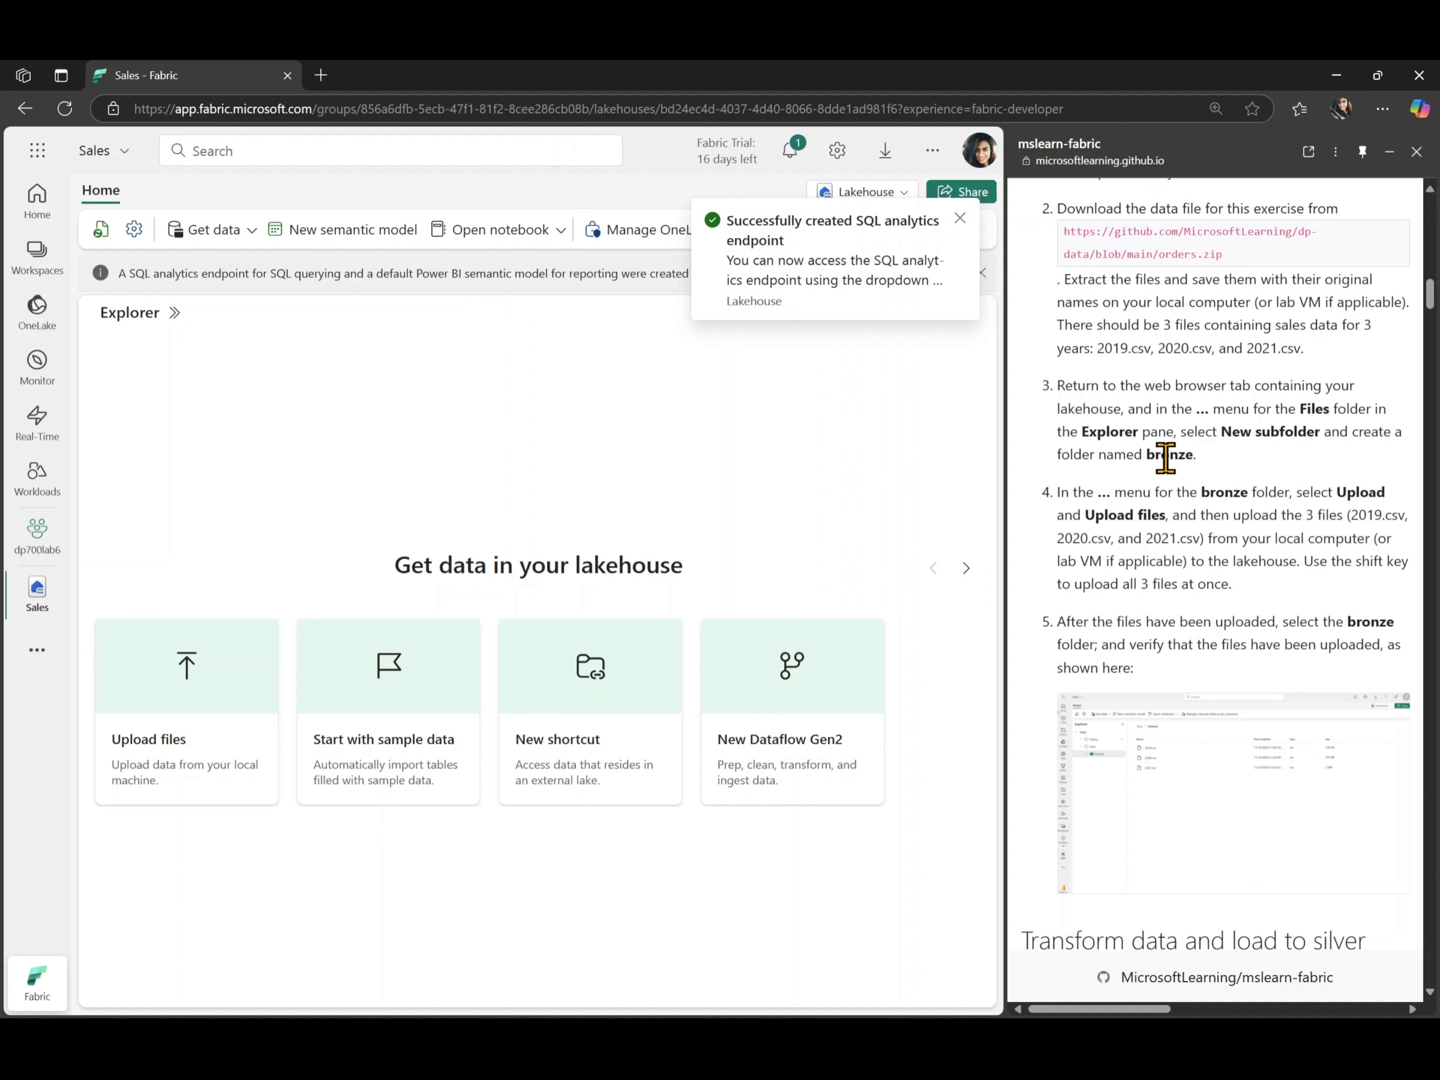
pyautogui.click(959, 217)
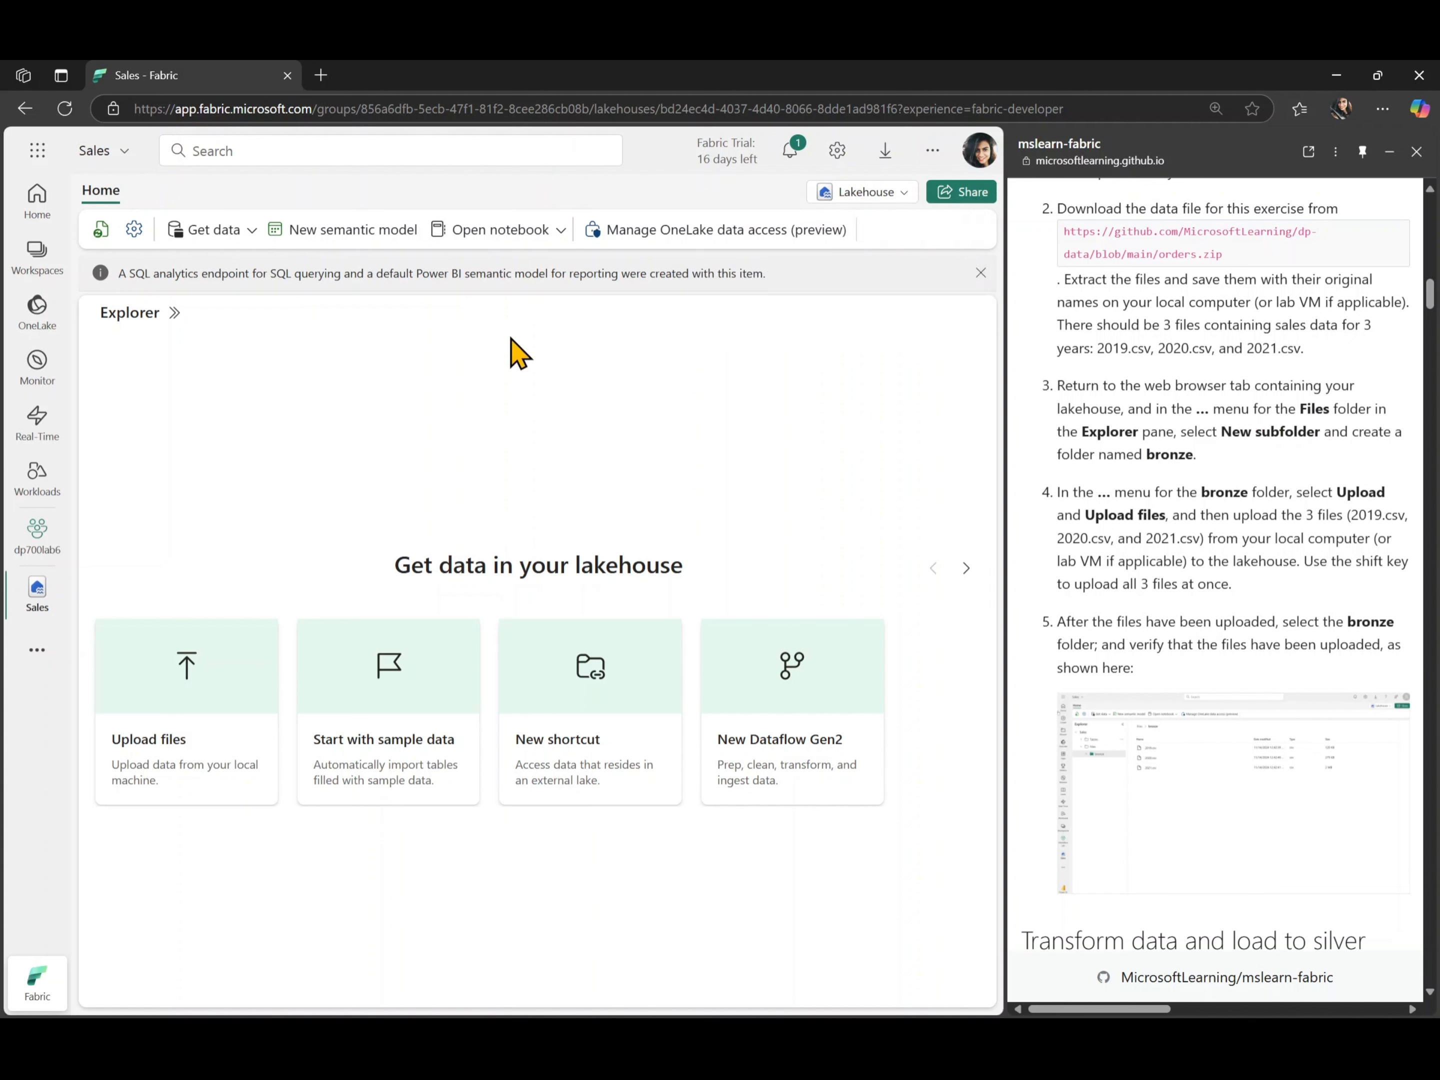
pyautogui.click(175, 314)
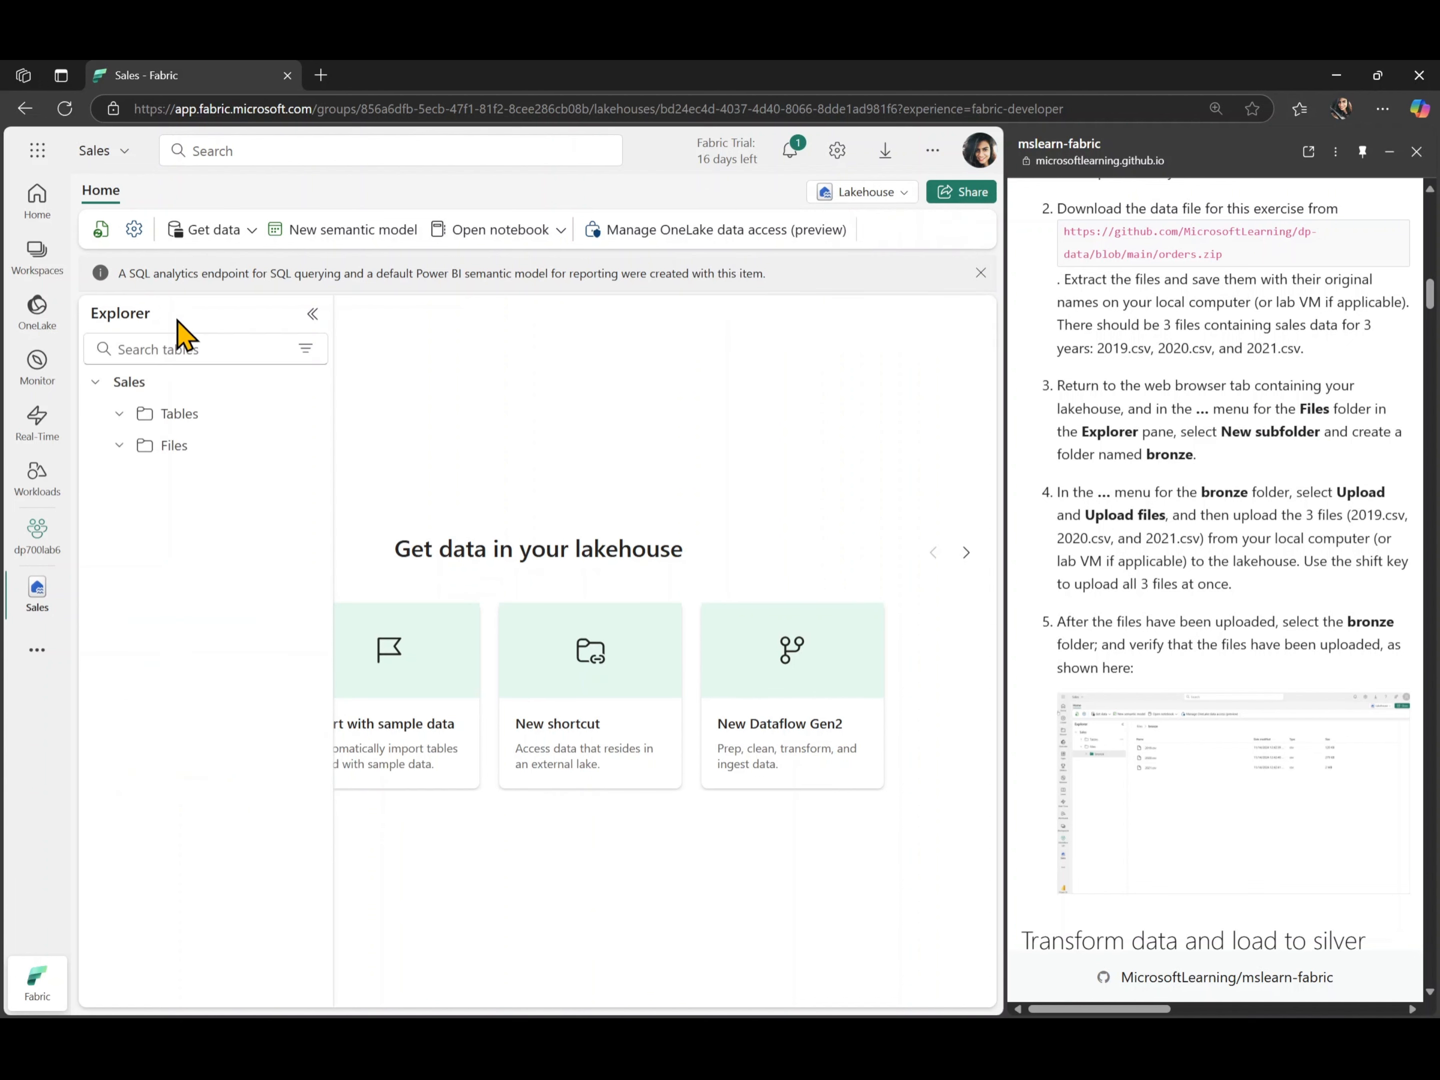
pyautogui.moveTo(192, 459)
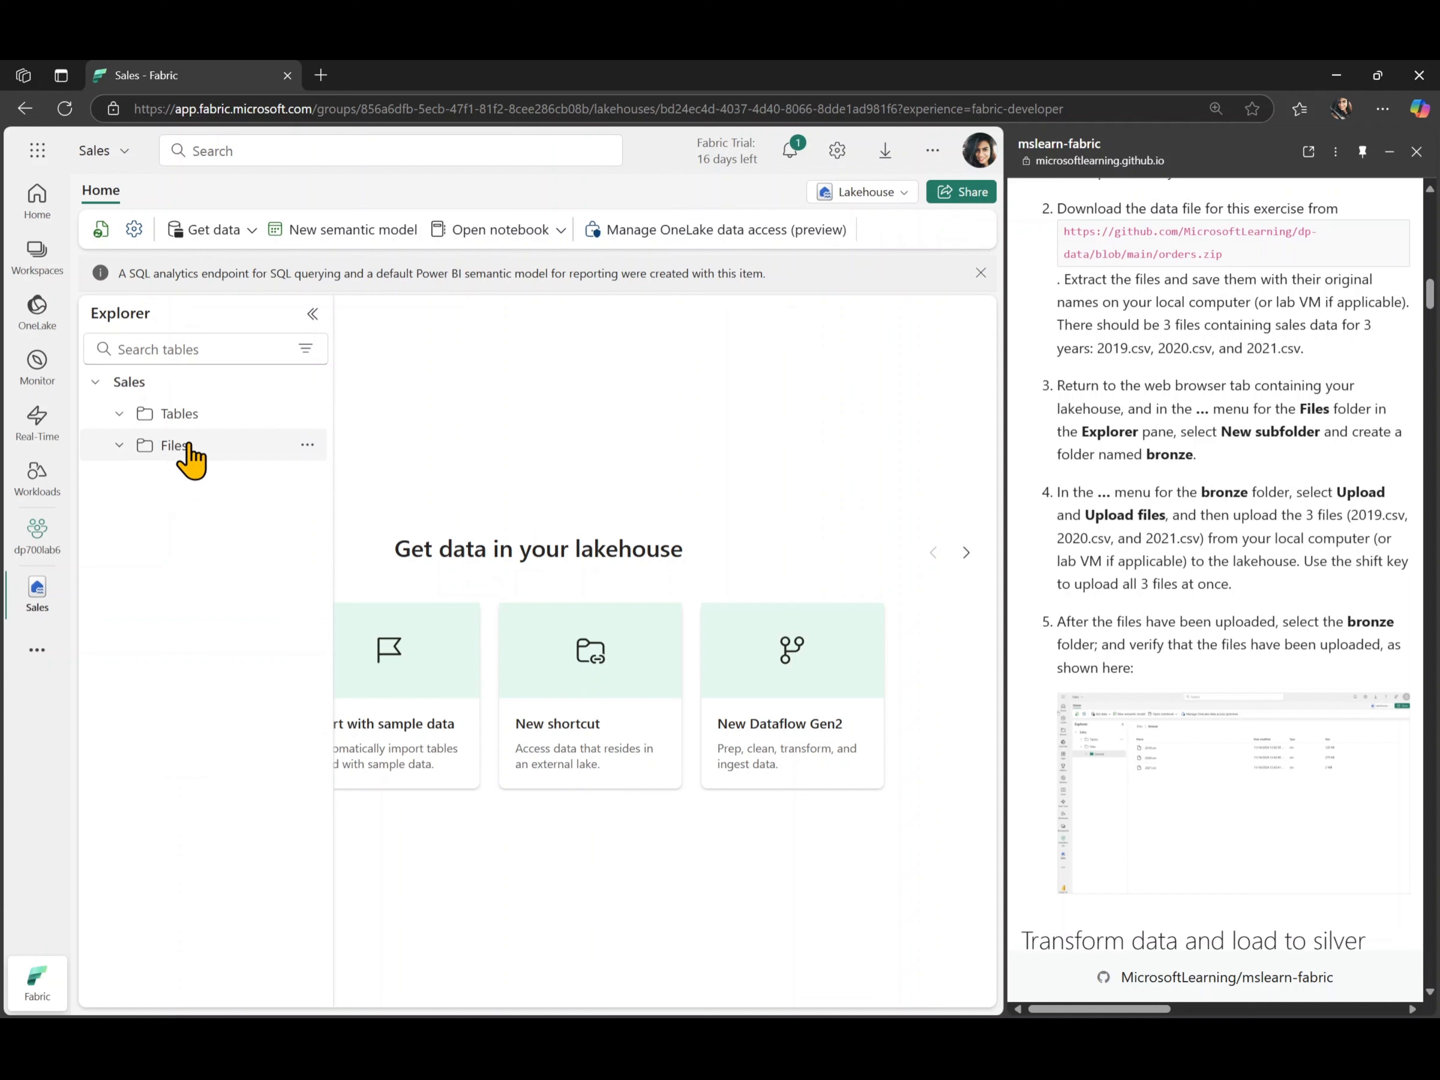
pyautogui.click(306, 445)
pyautogui.click(387, 510)
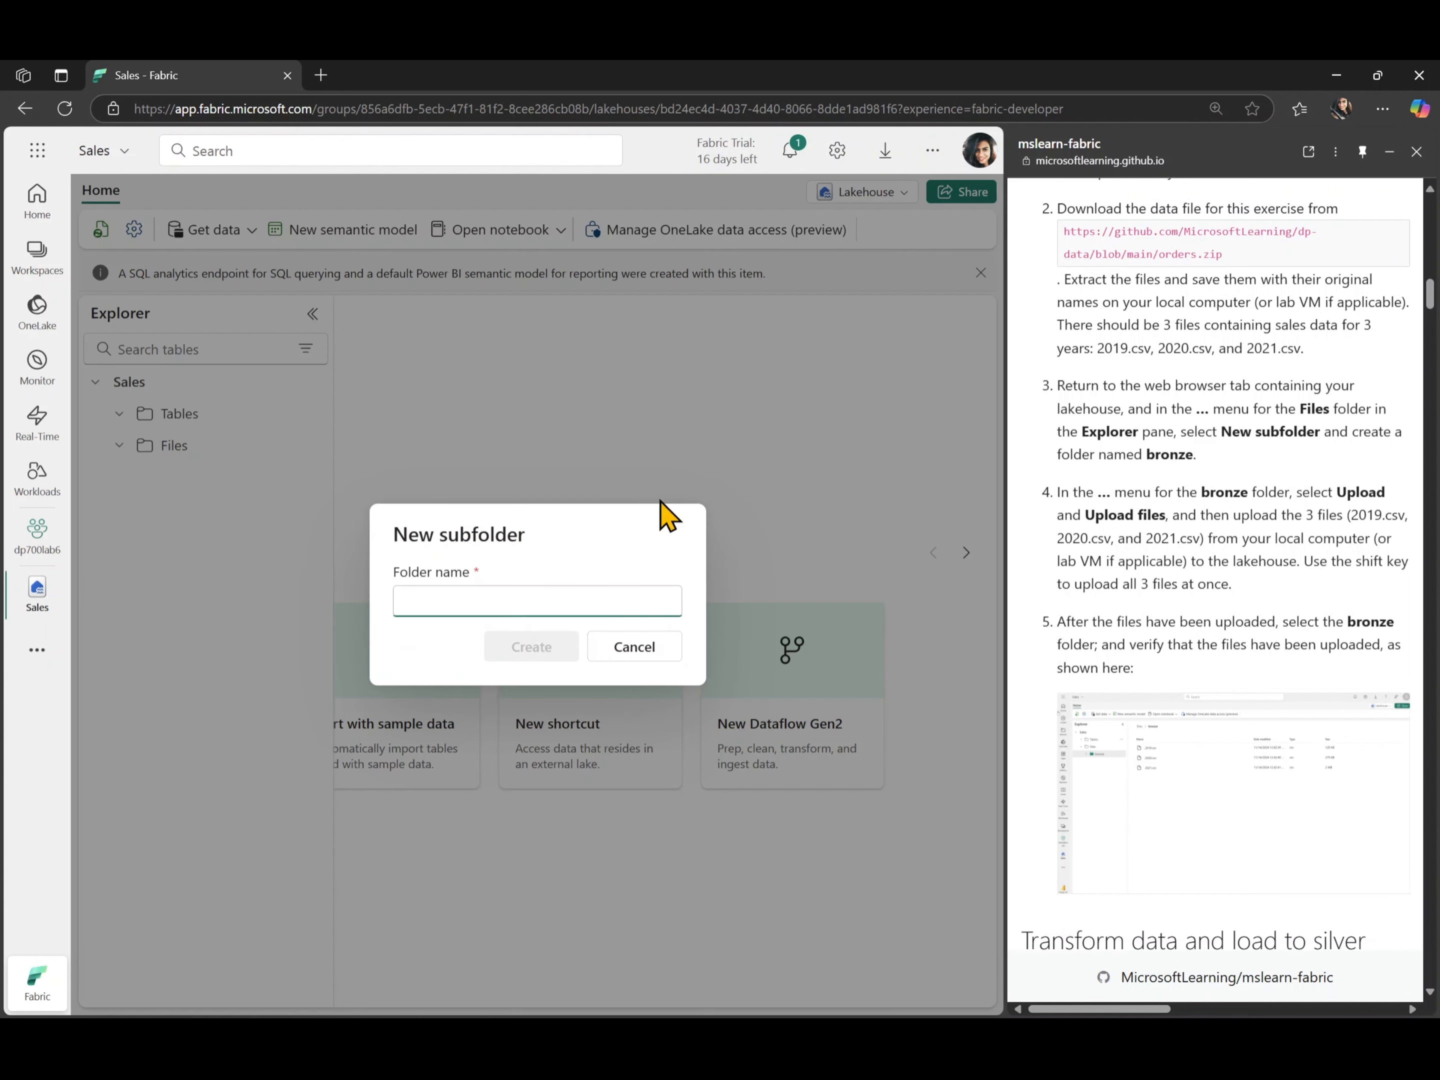
pyautogui.doubleClick(1176, 455)
pyautogui.hotkey('ctrl', 'c')
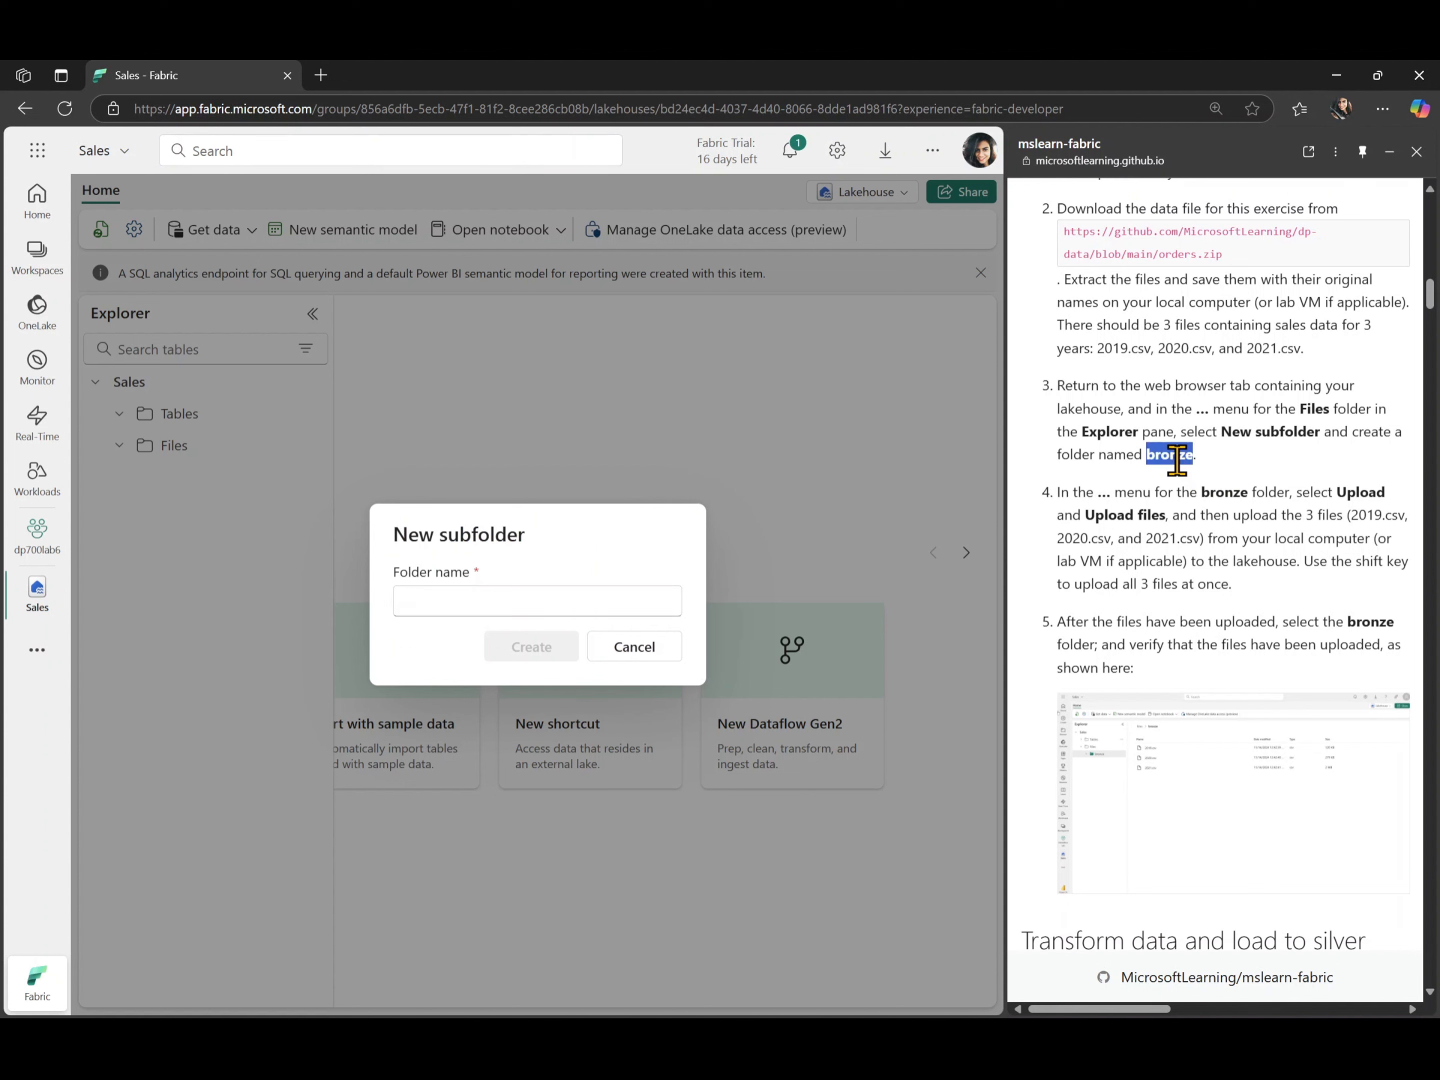
pyautogui.click(534, 601)
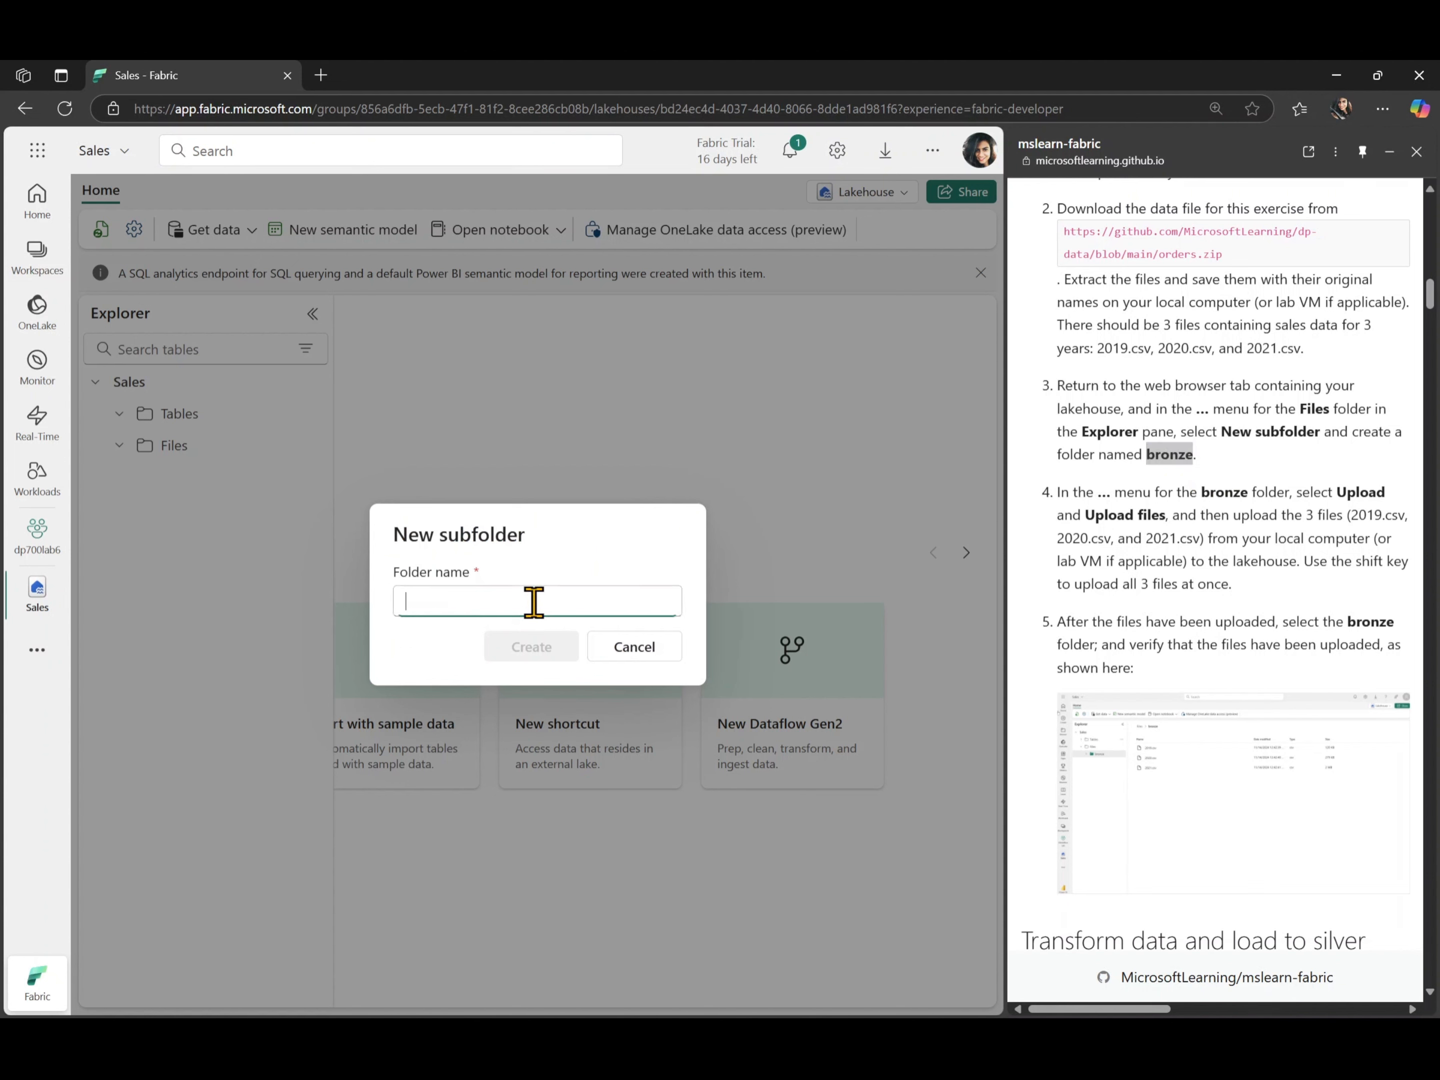
pyautogui.hotkey('ctrl', 'v')
pyautogui.click(515, 650)
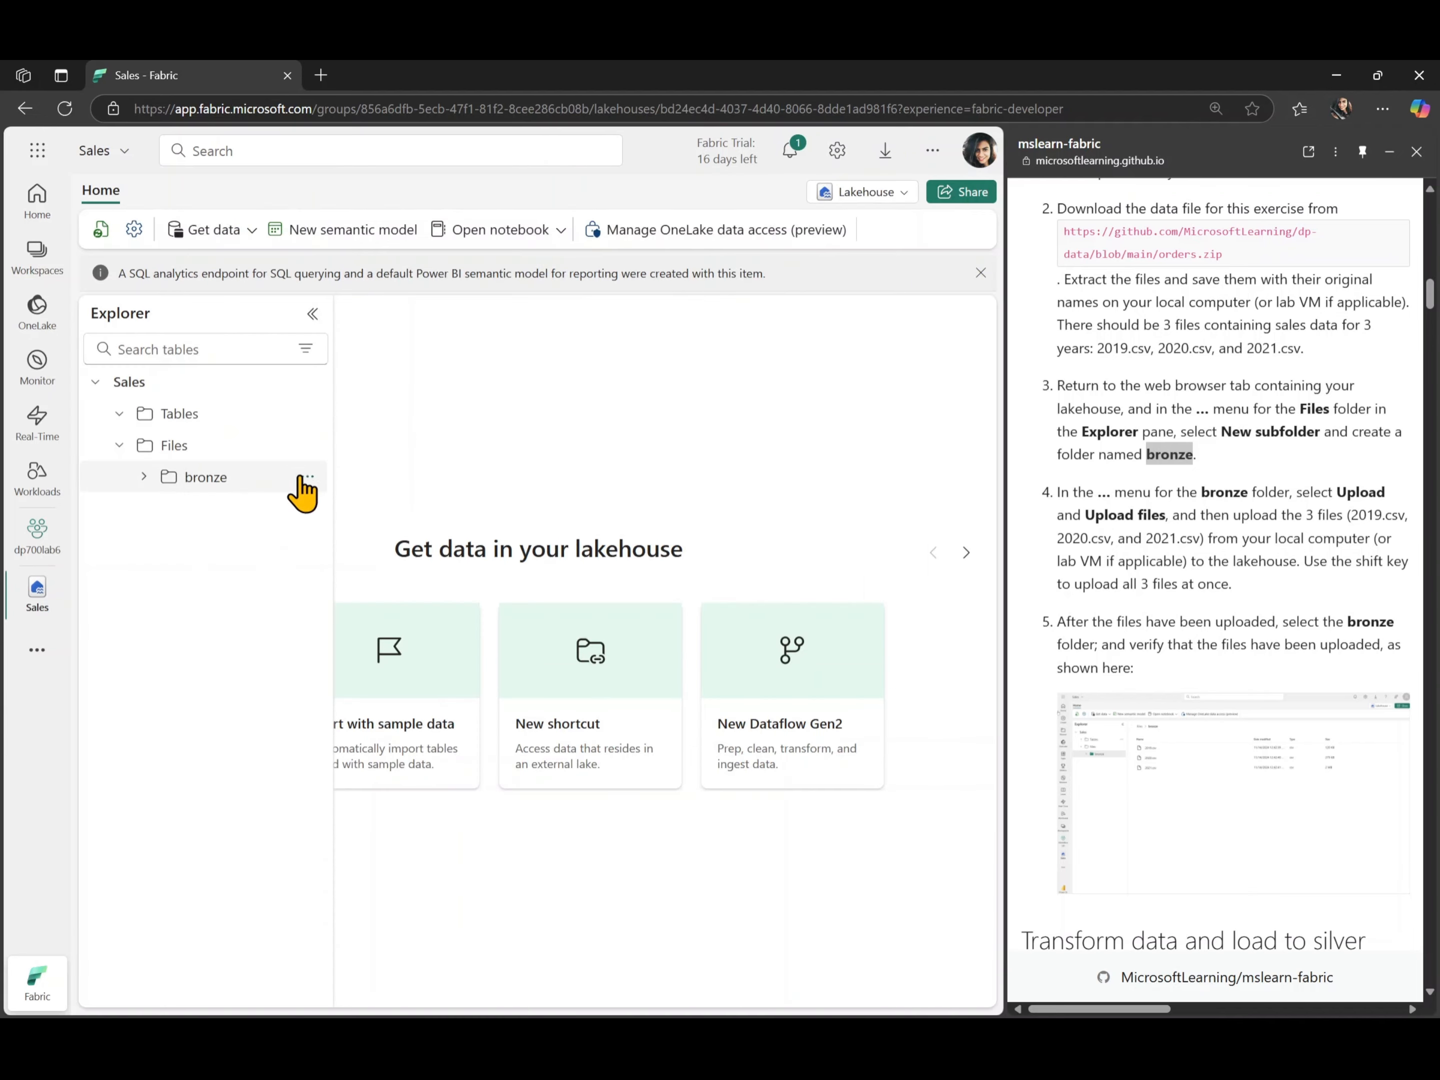
# - Upload 2019.csv, 2020.csv and 2021.csv from the Downloads orders folder to bronze, dismissing the earlier products.csv upload entry
pyautogui.click(307, 479)
pyautogui.moveTo(379, 625)
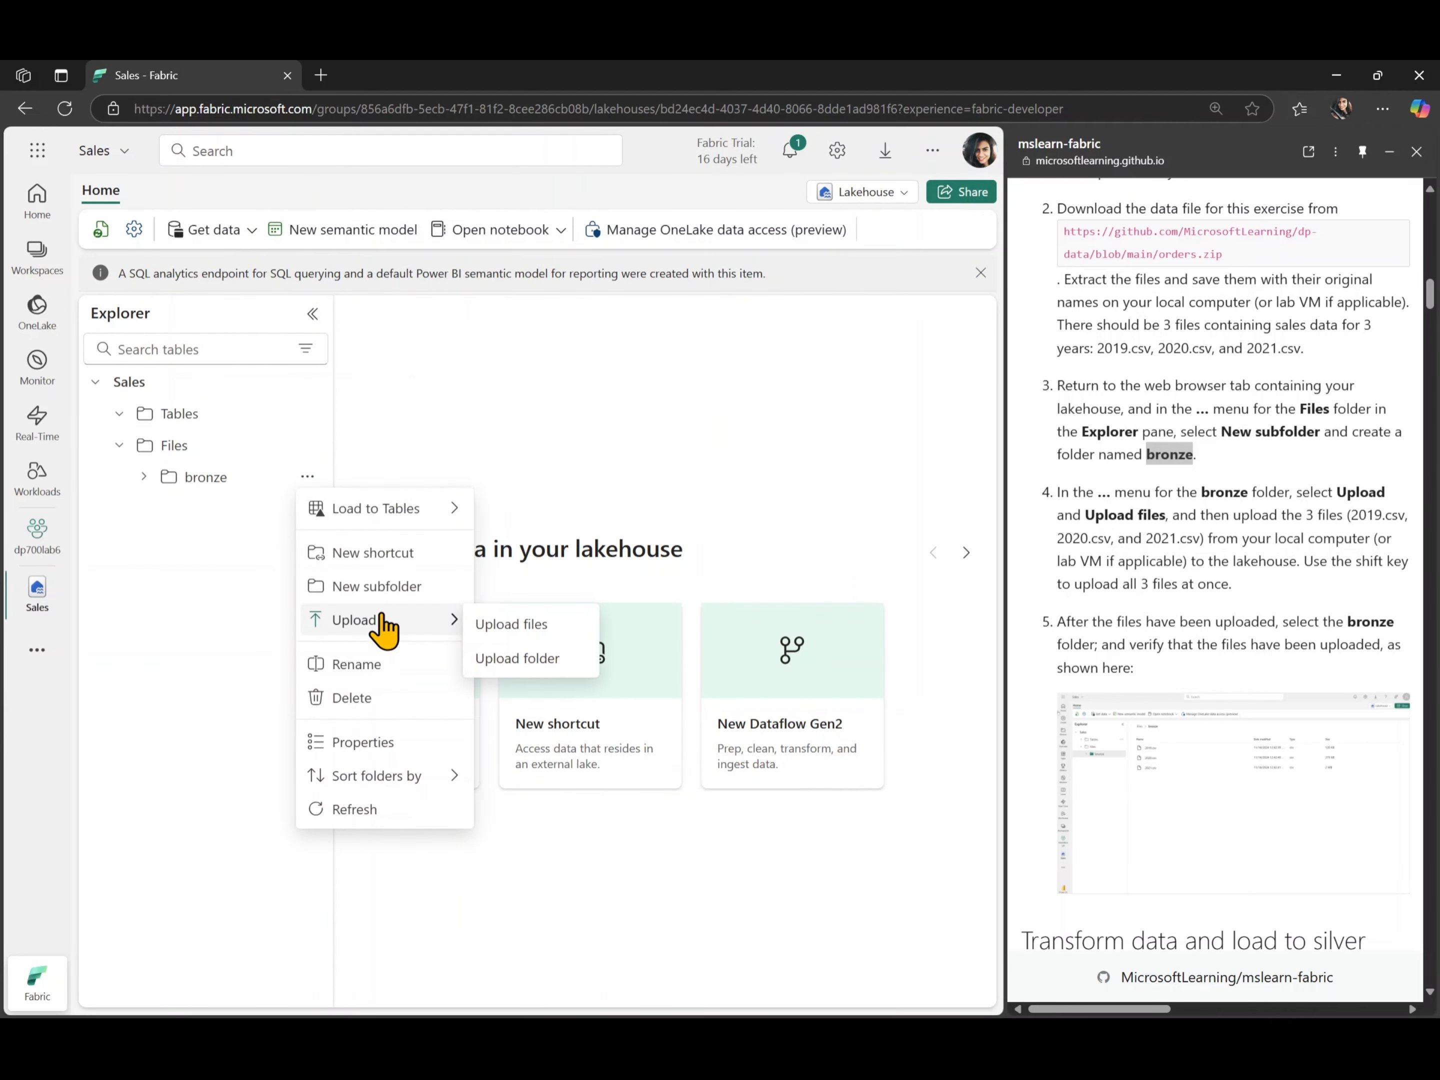
pyautogui.click(507, 626)
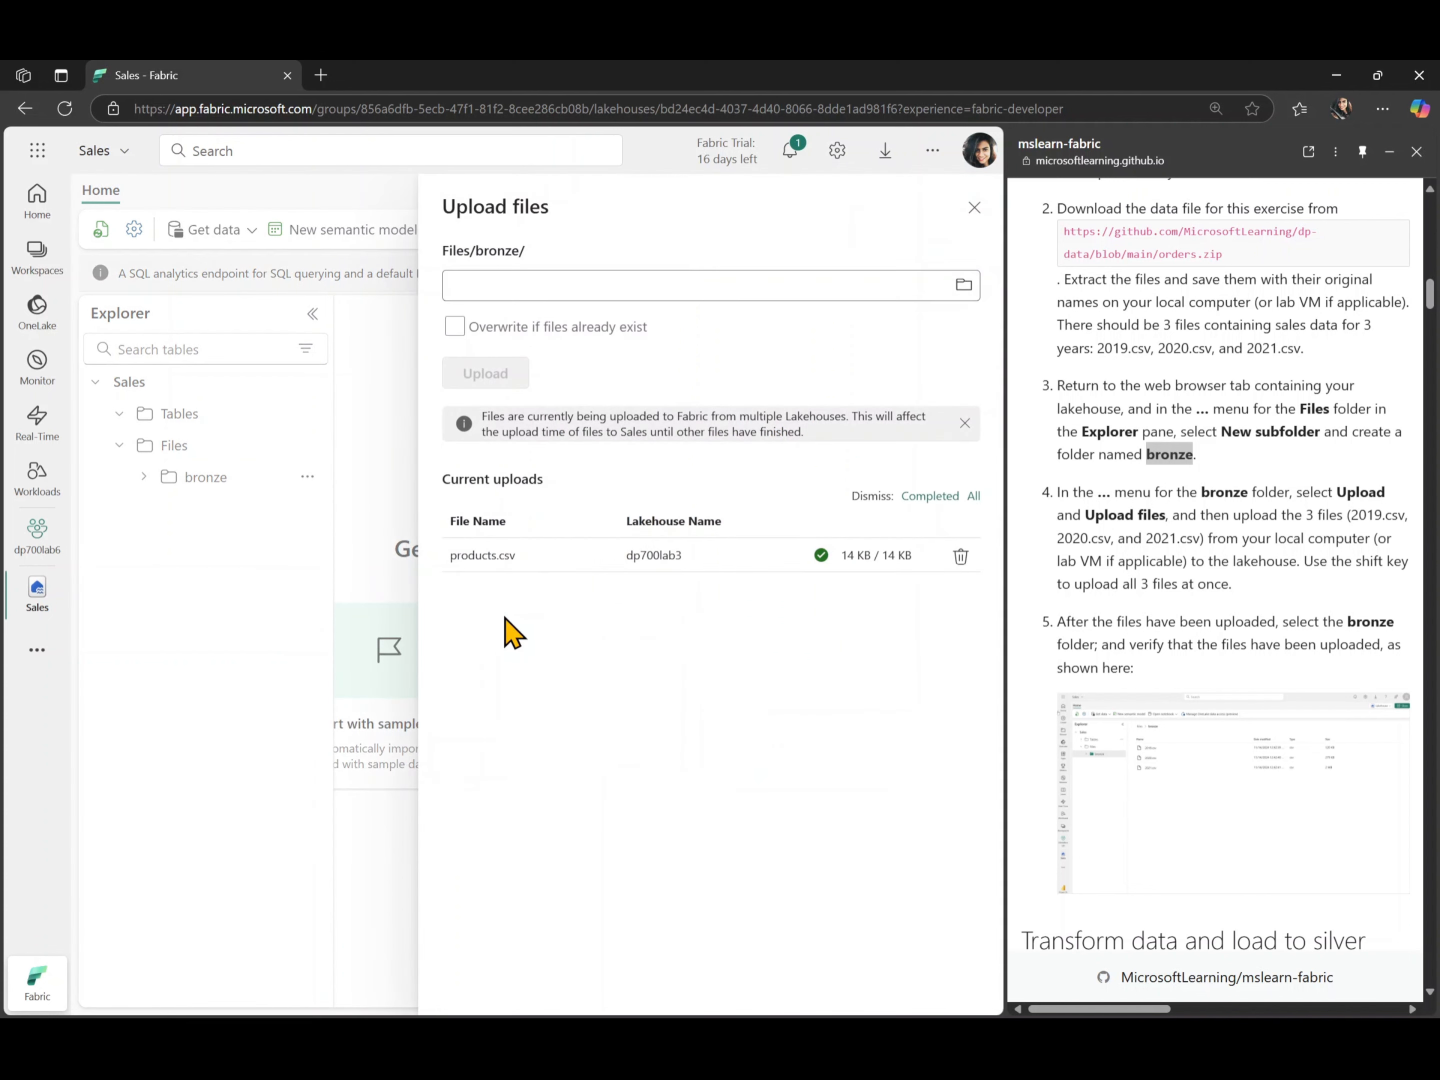
pyautogui.click(960, 556)
pyautogui.click(967, 286)
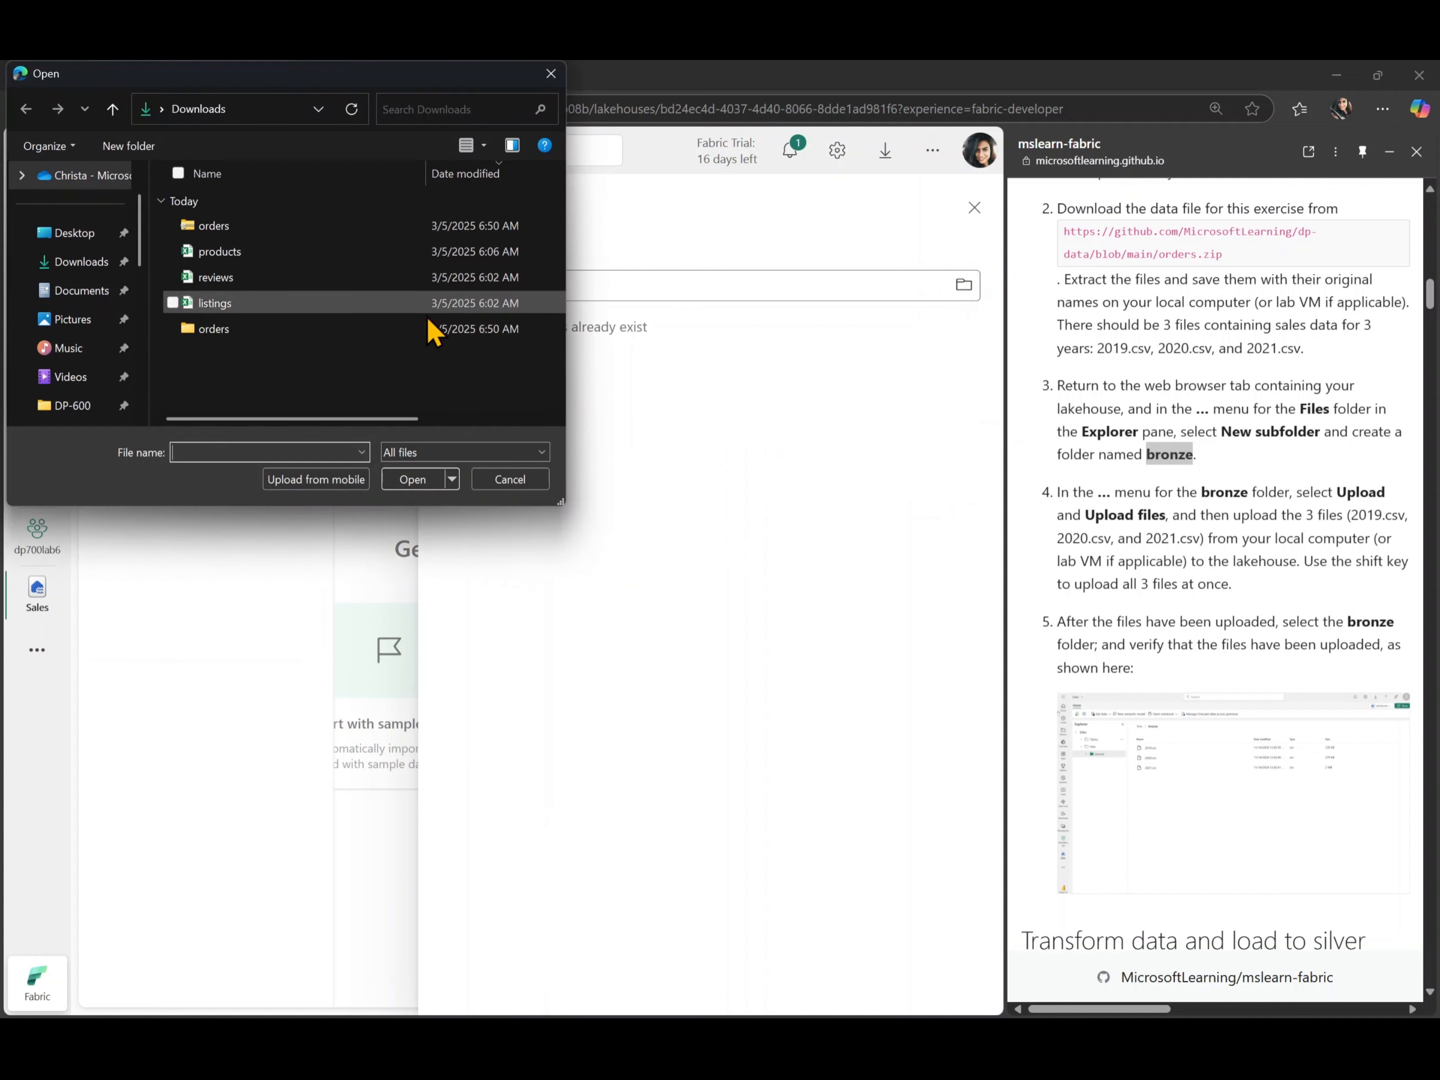
pyautogui.doubleClick(255, 328)
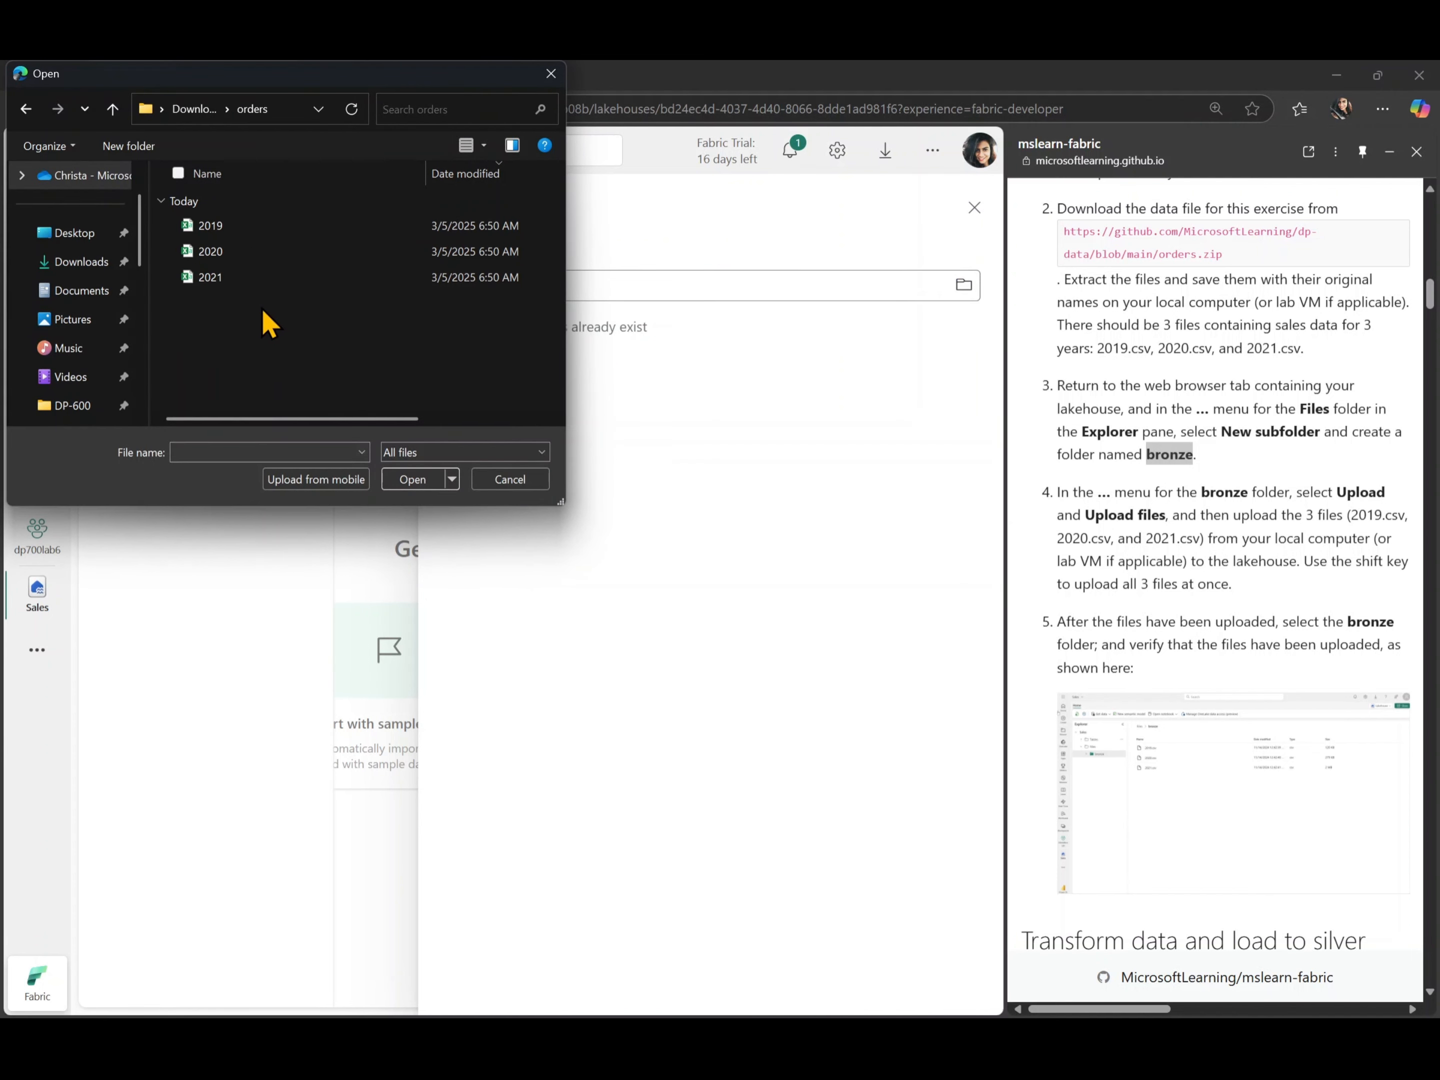
pyautogui.moveTo(265, 320); pyautogui.dragTo(239, 225)
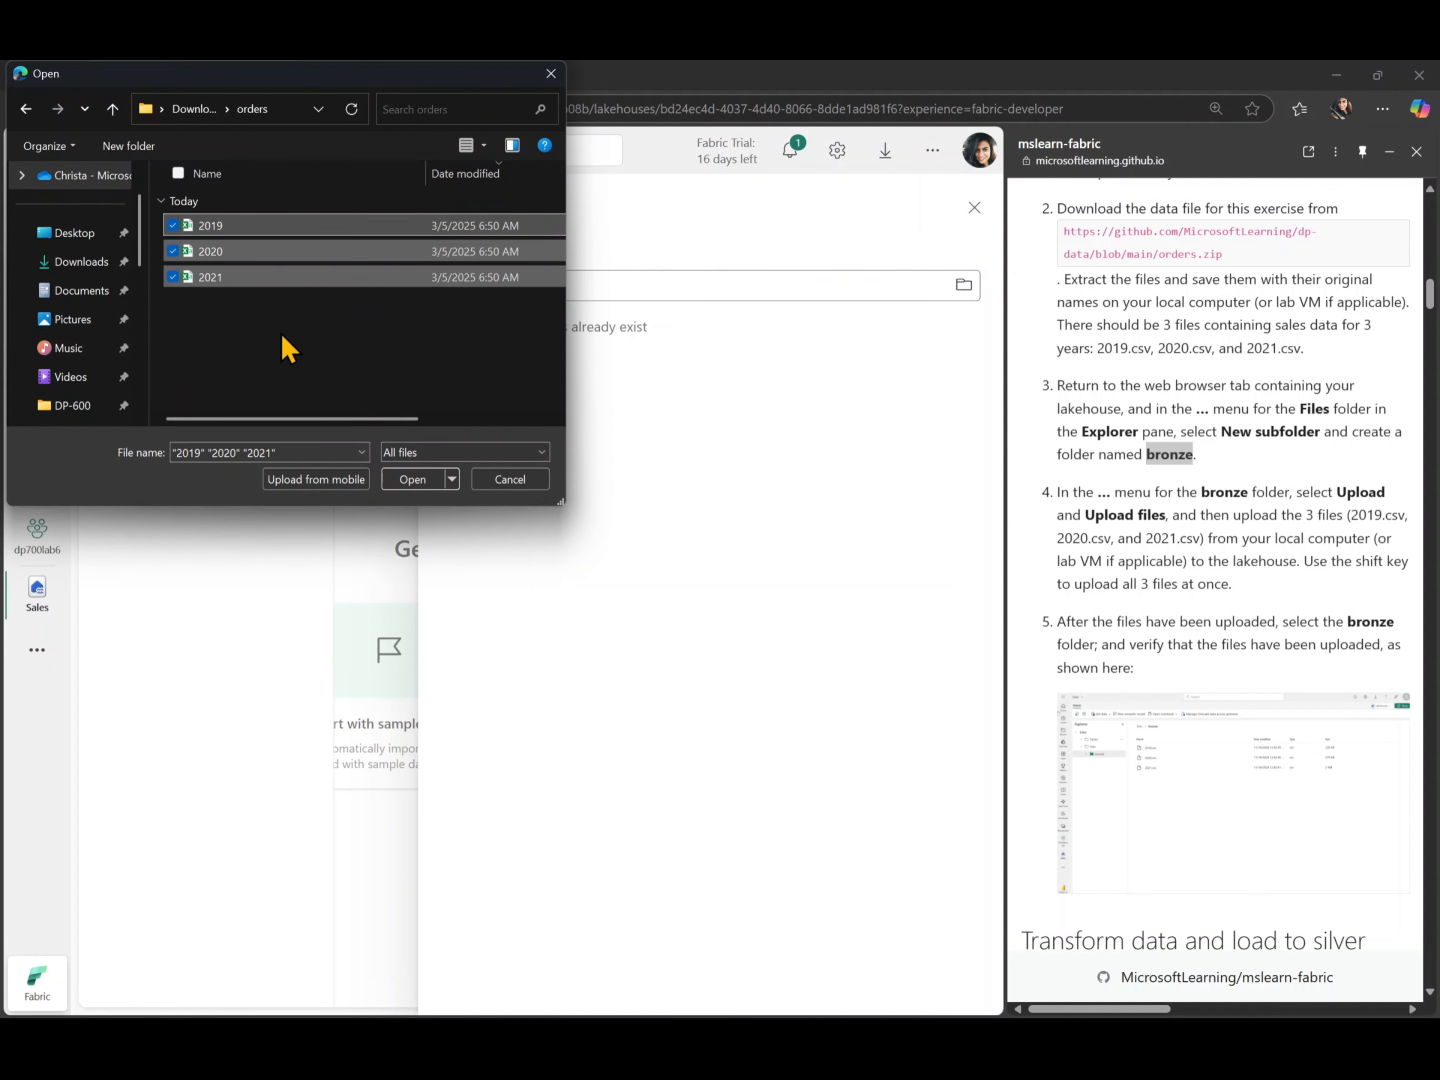
pyautogui.click(409, 479)
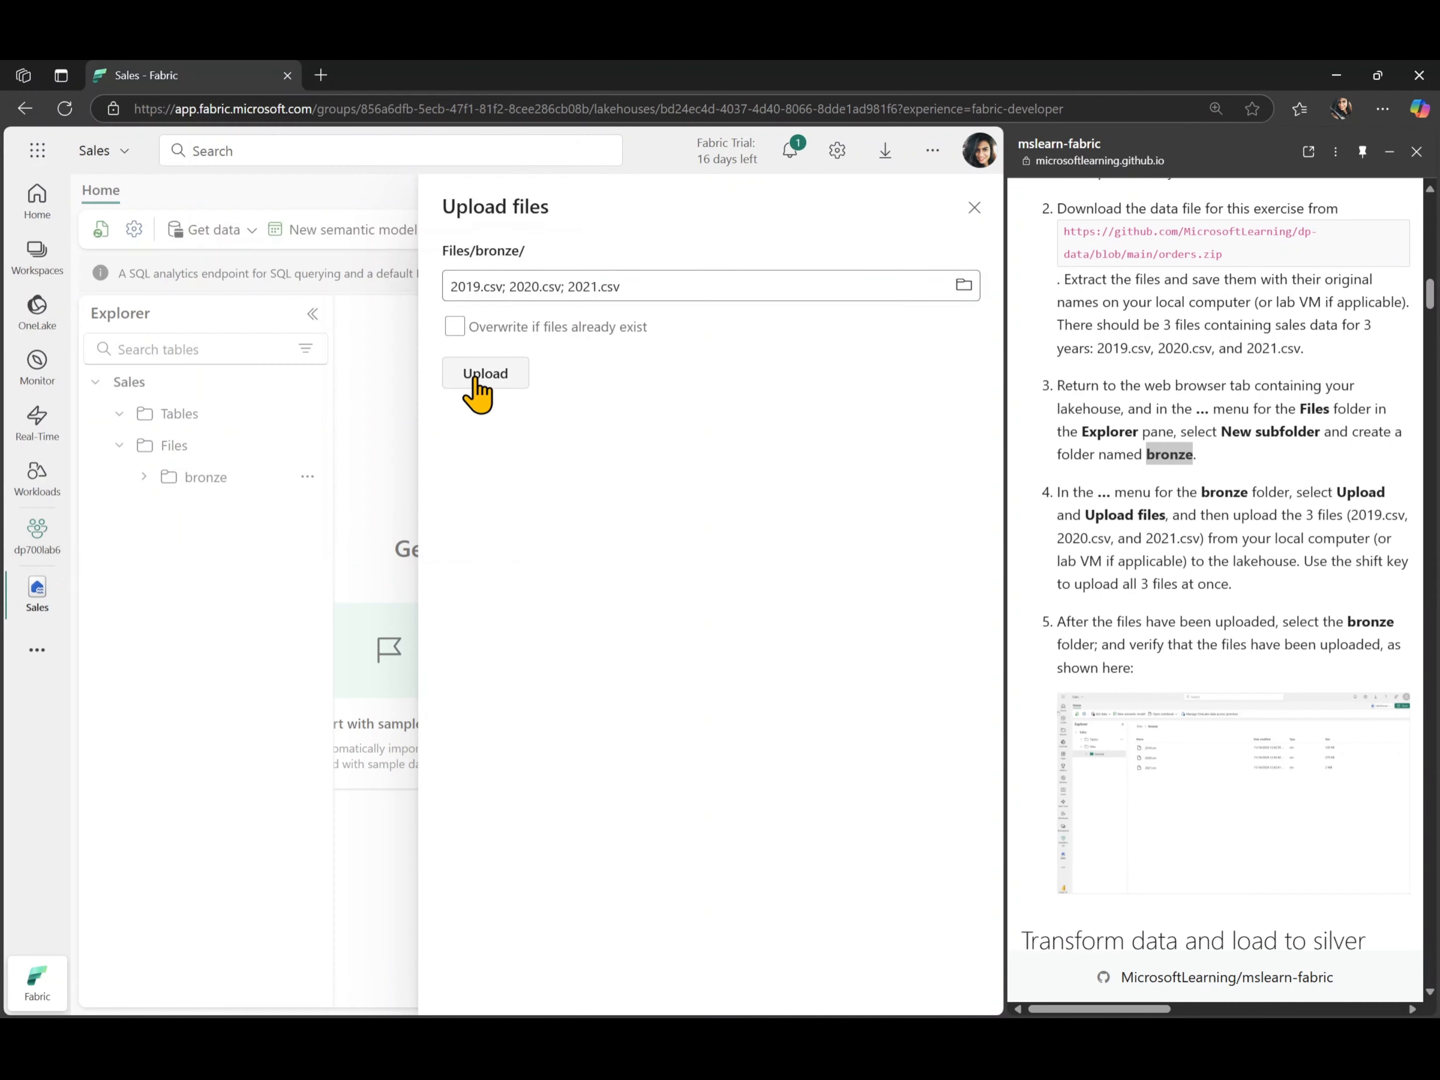
pyautogui.click(473, 381)
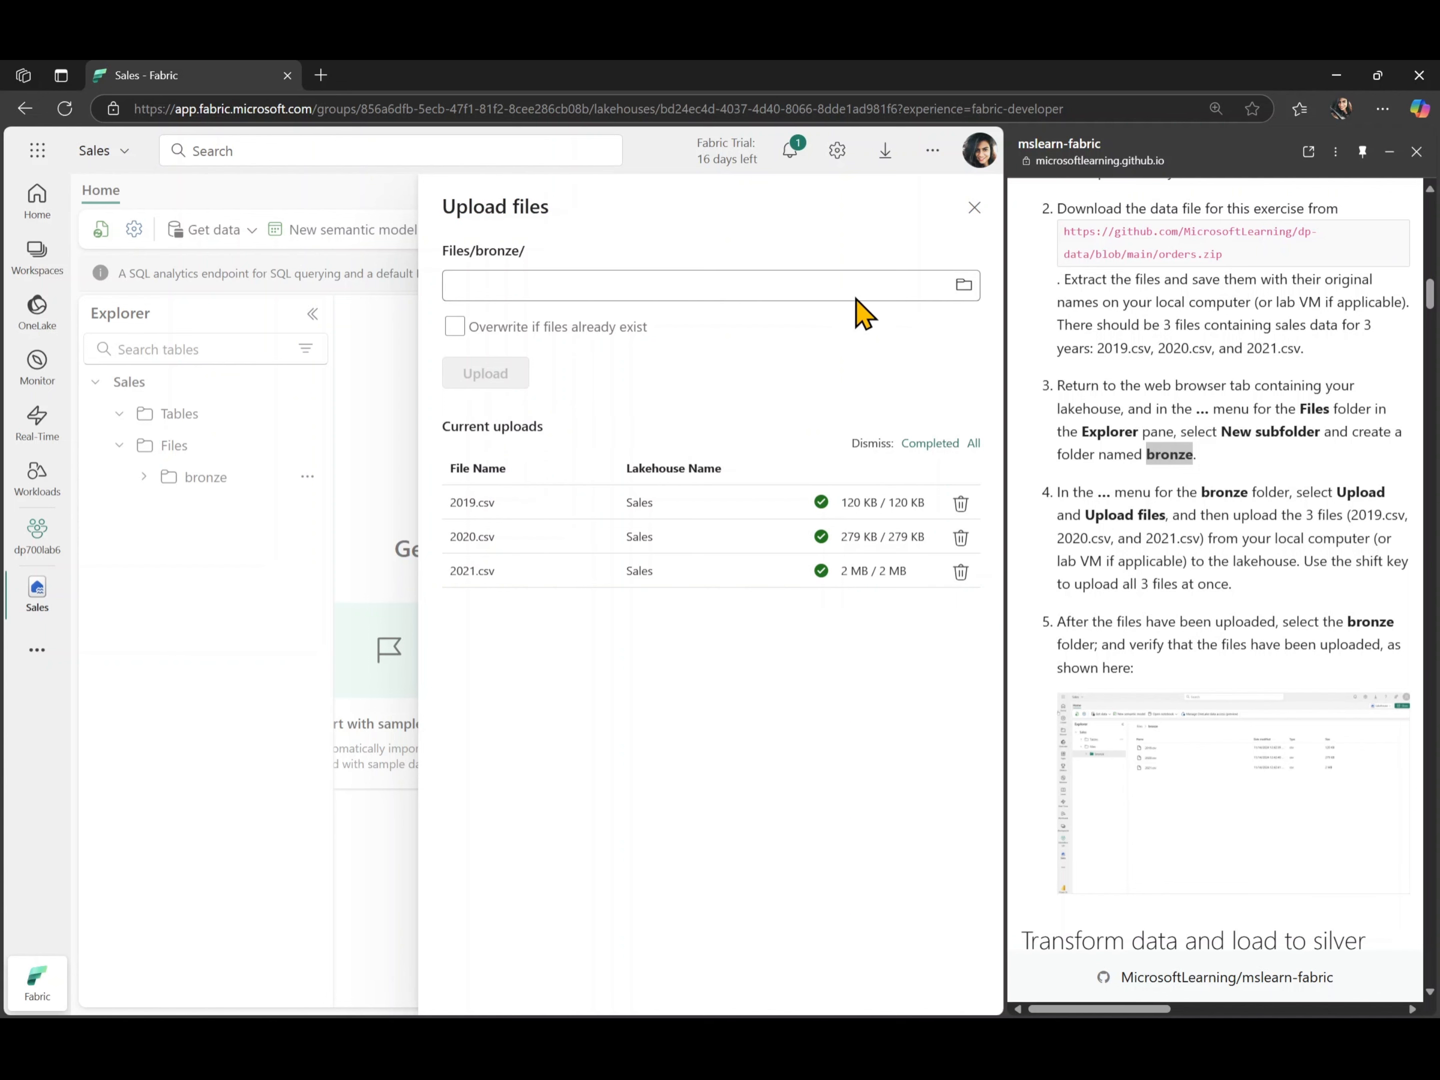
pyautogui.click(974, 208)
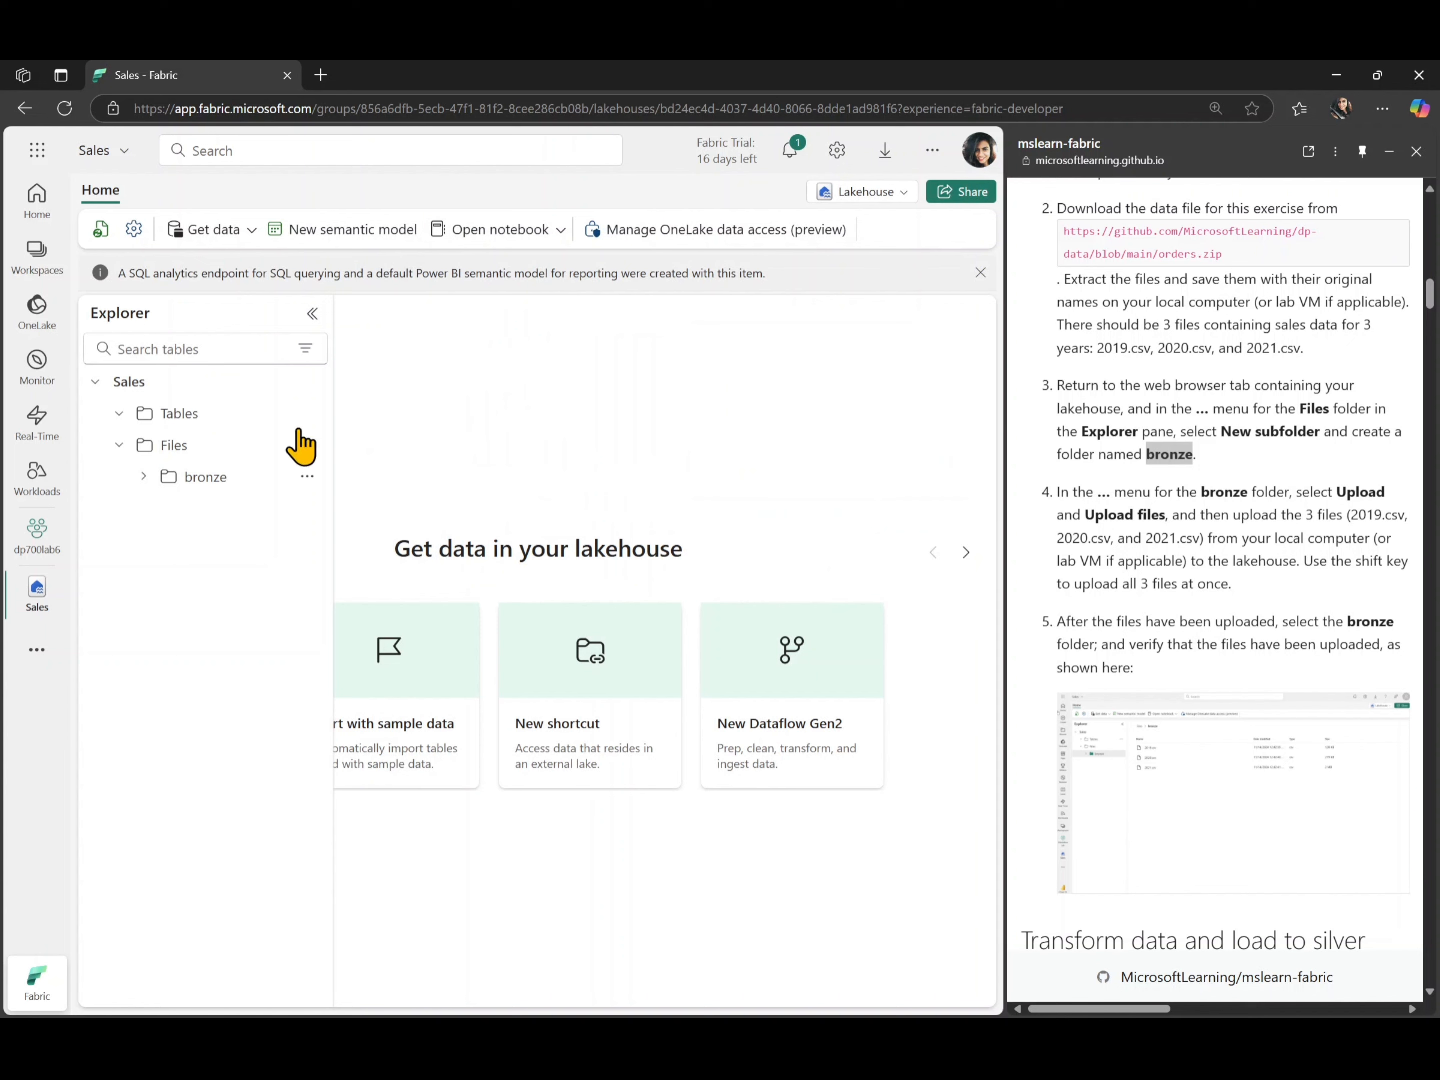
# - Open the bronze folder to check the uploaded files, with the lakehouse explorer collapsed
pyautogui.click(191, 495)
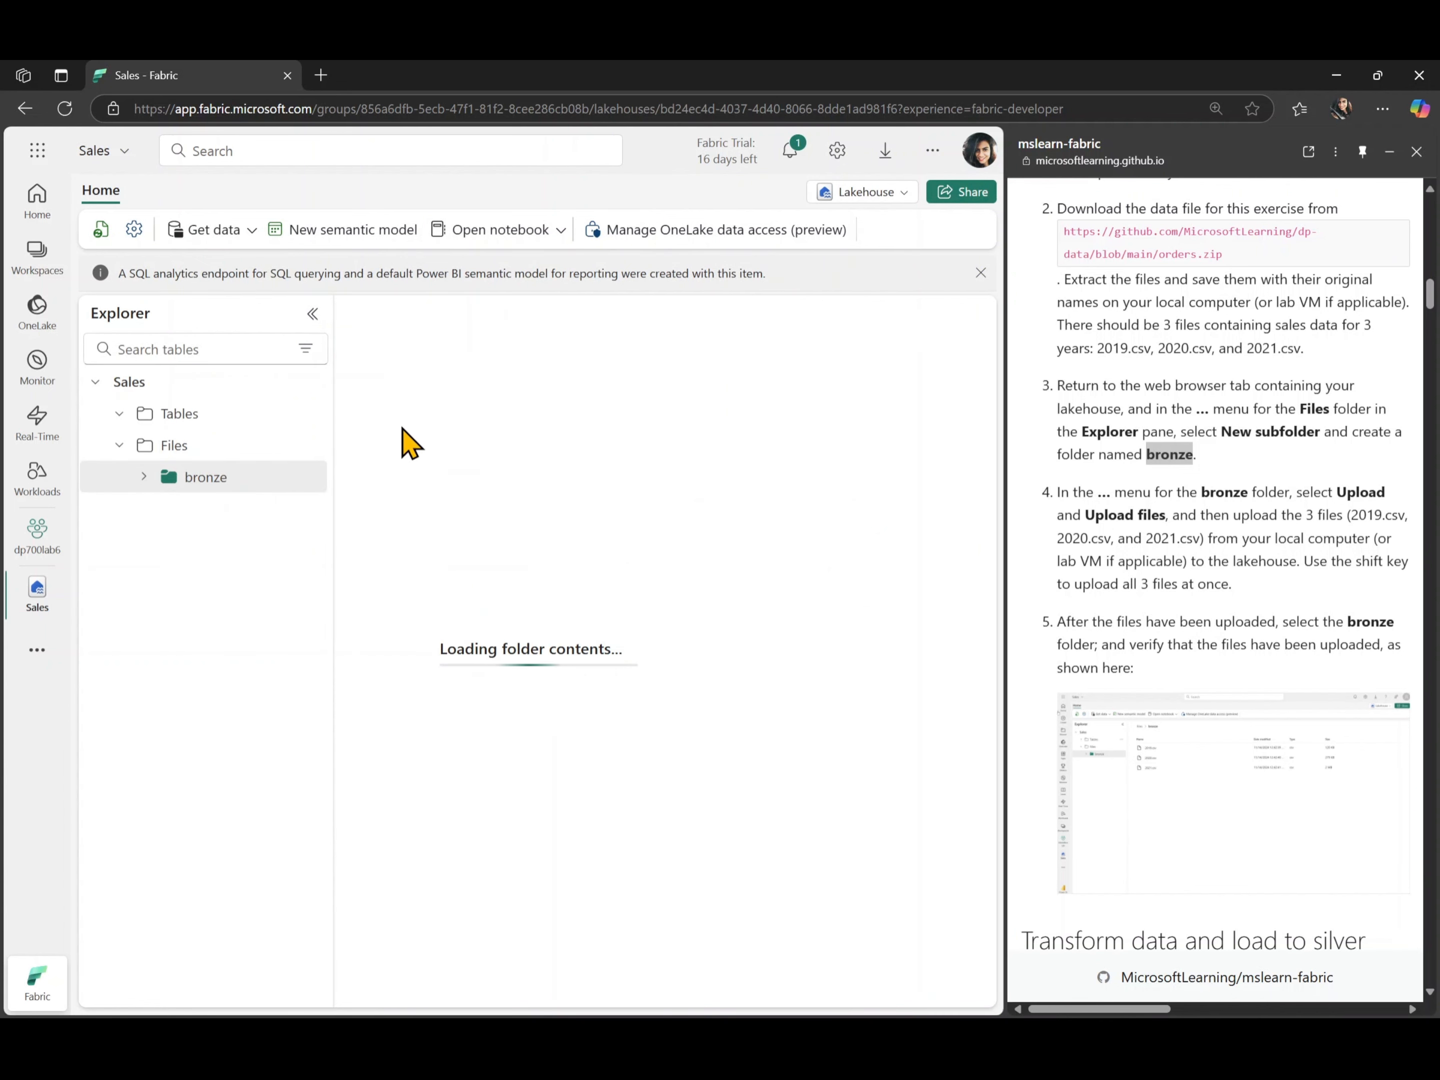
pyautogui.click(313, 315)
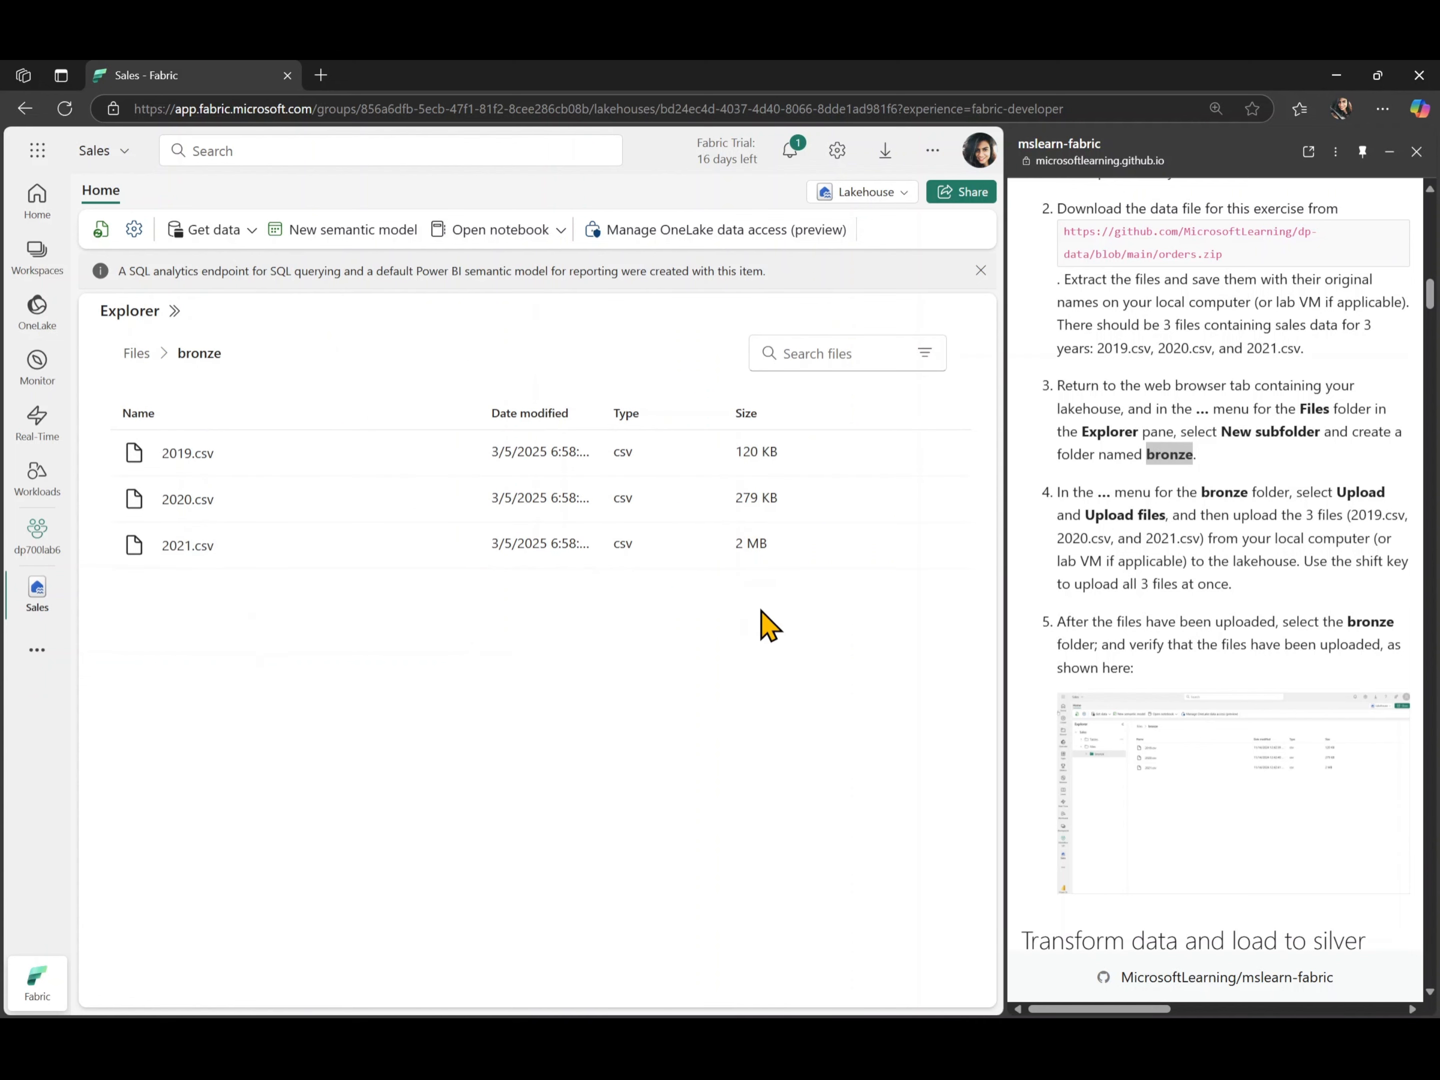
# - Create a new notebook from the bronze folder view and show its attached lakehouses
pyautogui.scroll(-2, 1144, 580)
pyautogui.scroll(-8, 1149, 580)
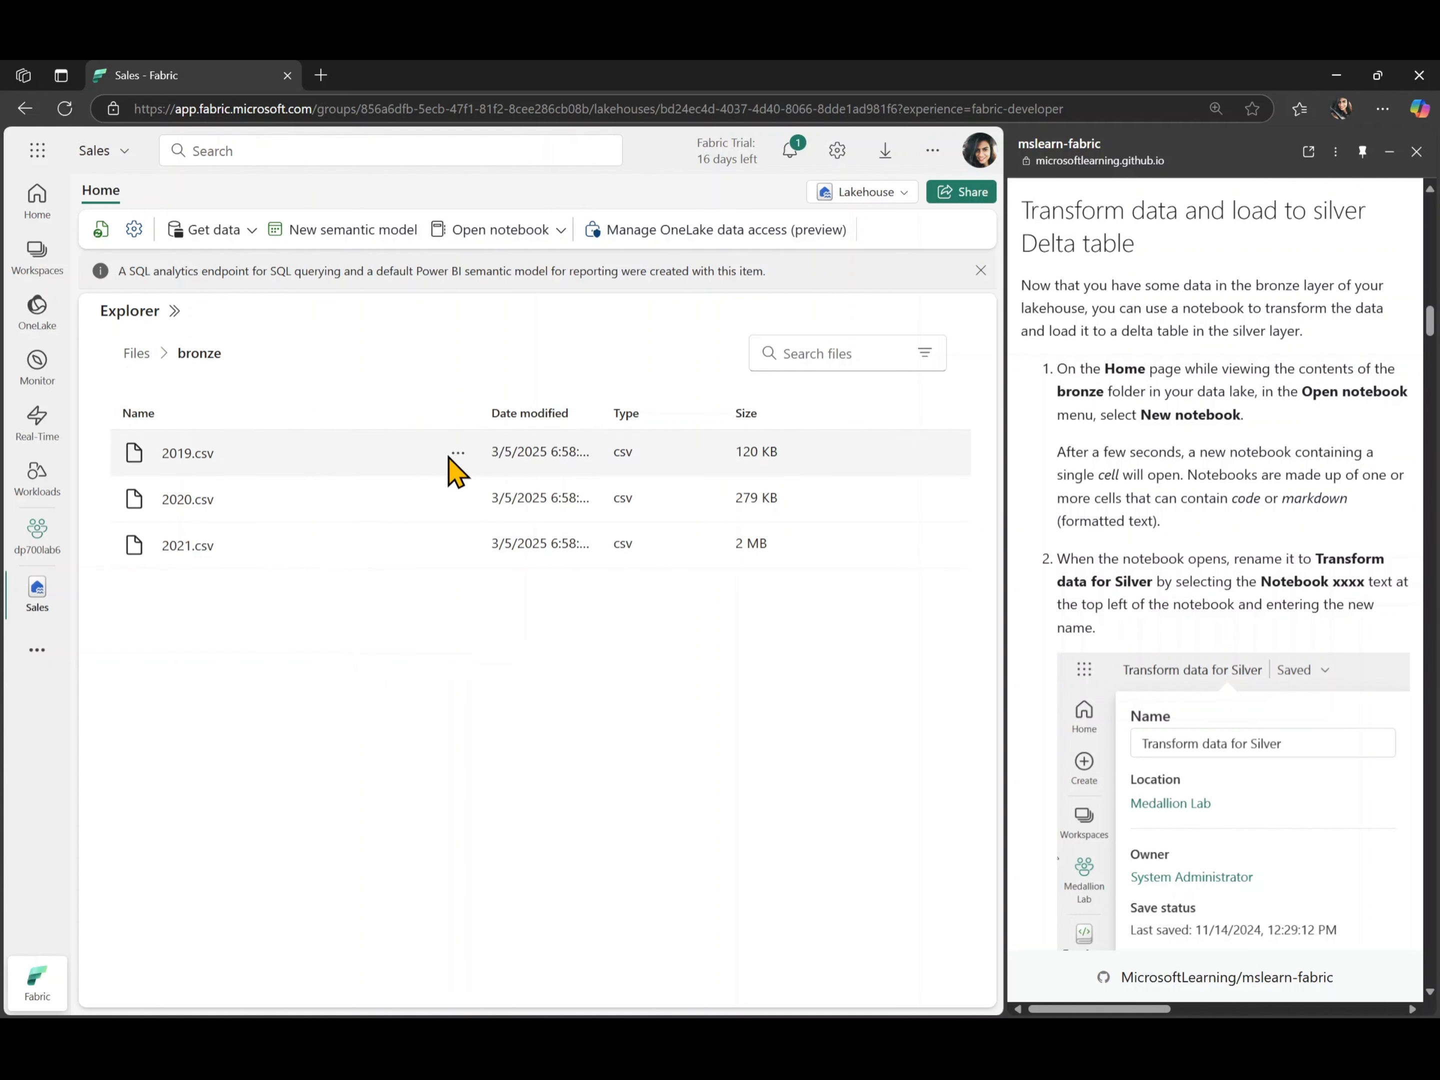
pyautogui.click(520, 229)
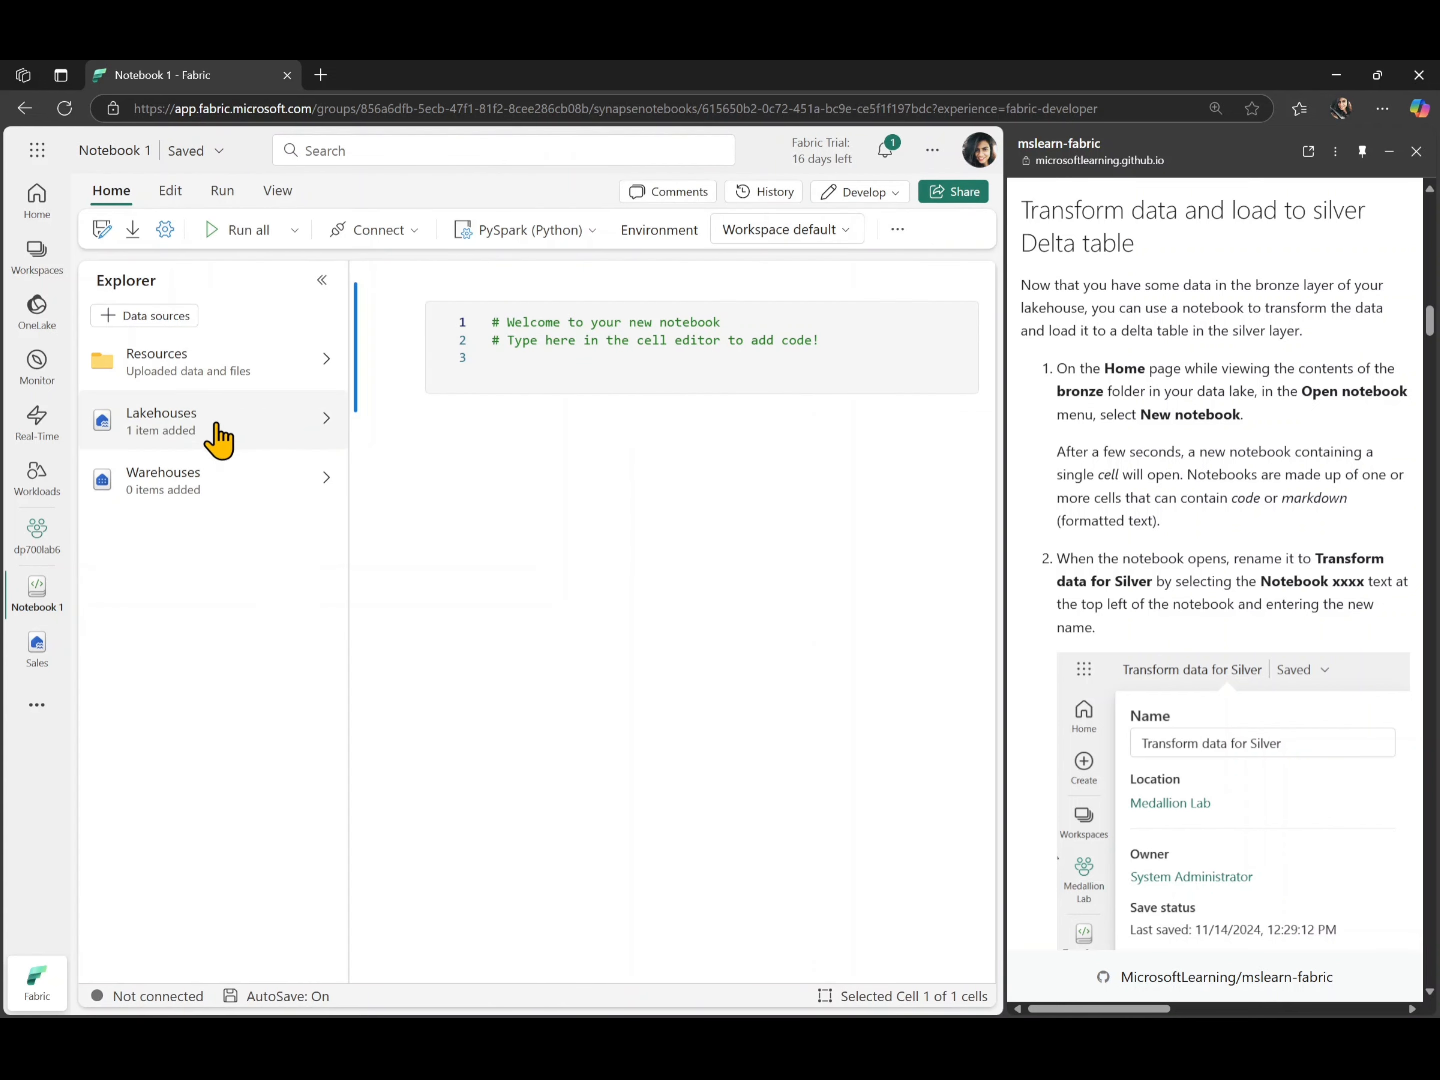
pyautogui.click(175, 422)
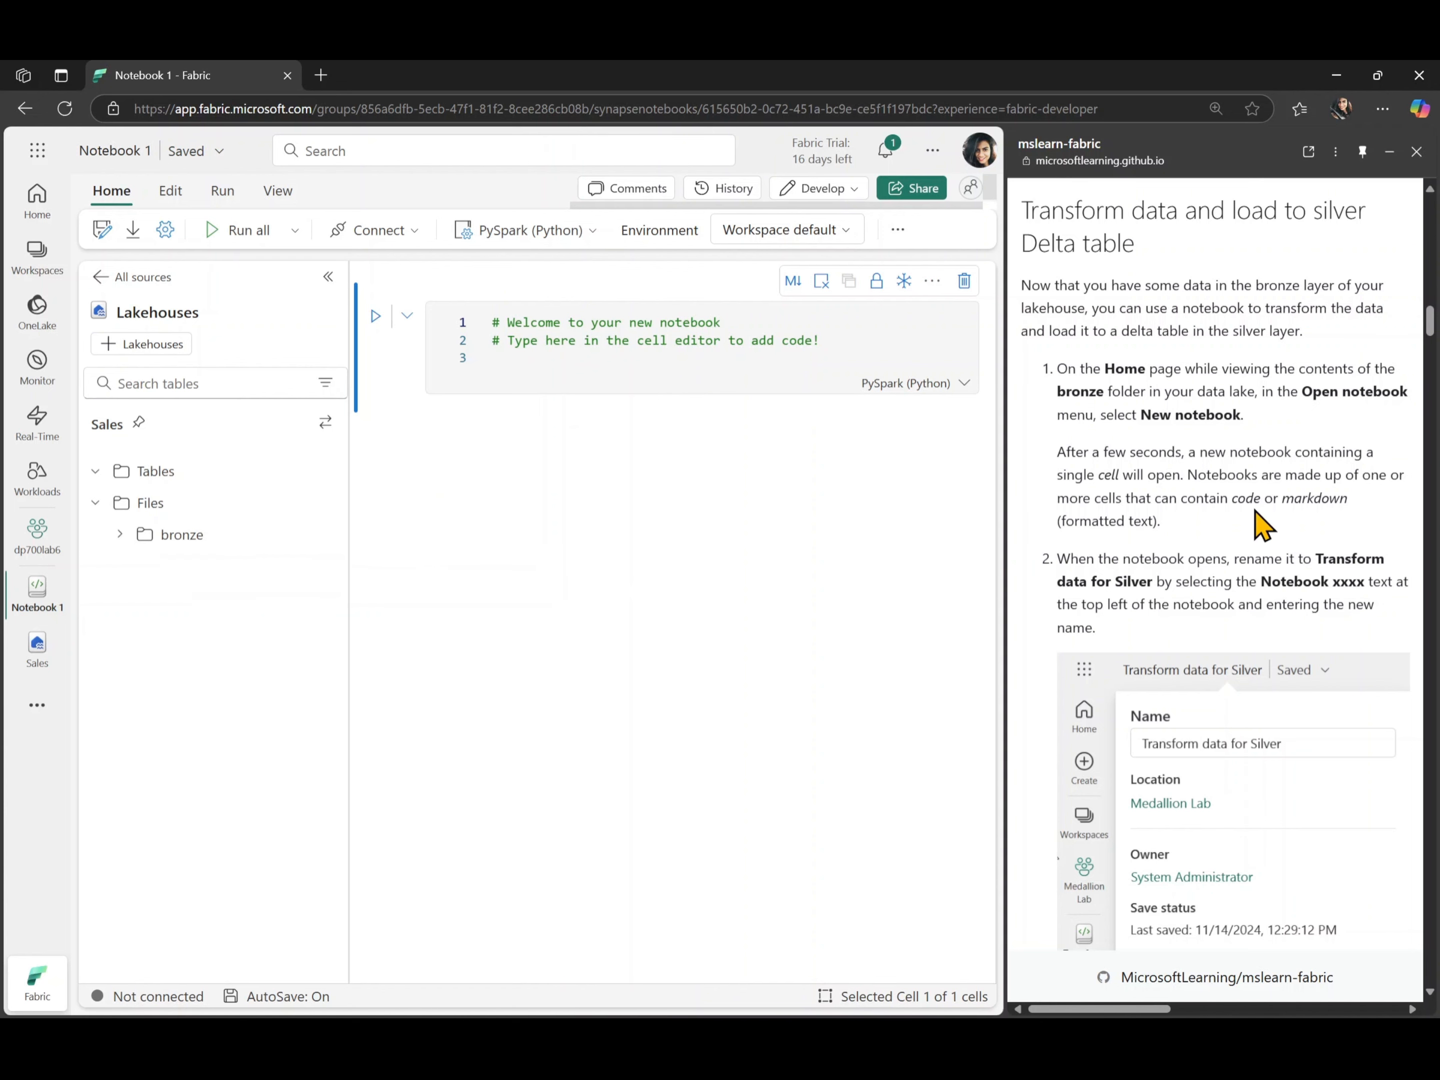
# - Rename the notebook as Transform data for Silver, copying the name from the lab instructions
pyautogui.scroll(-2, 1261, 523)
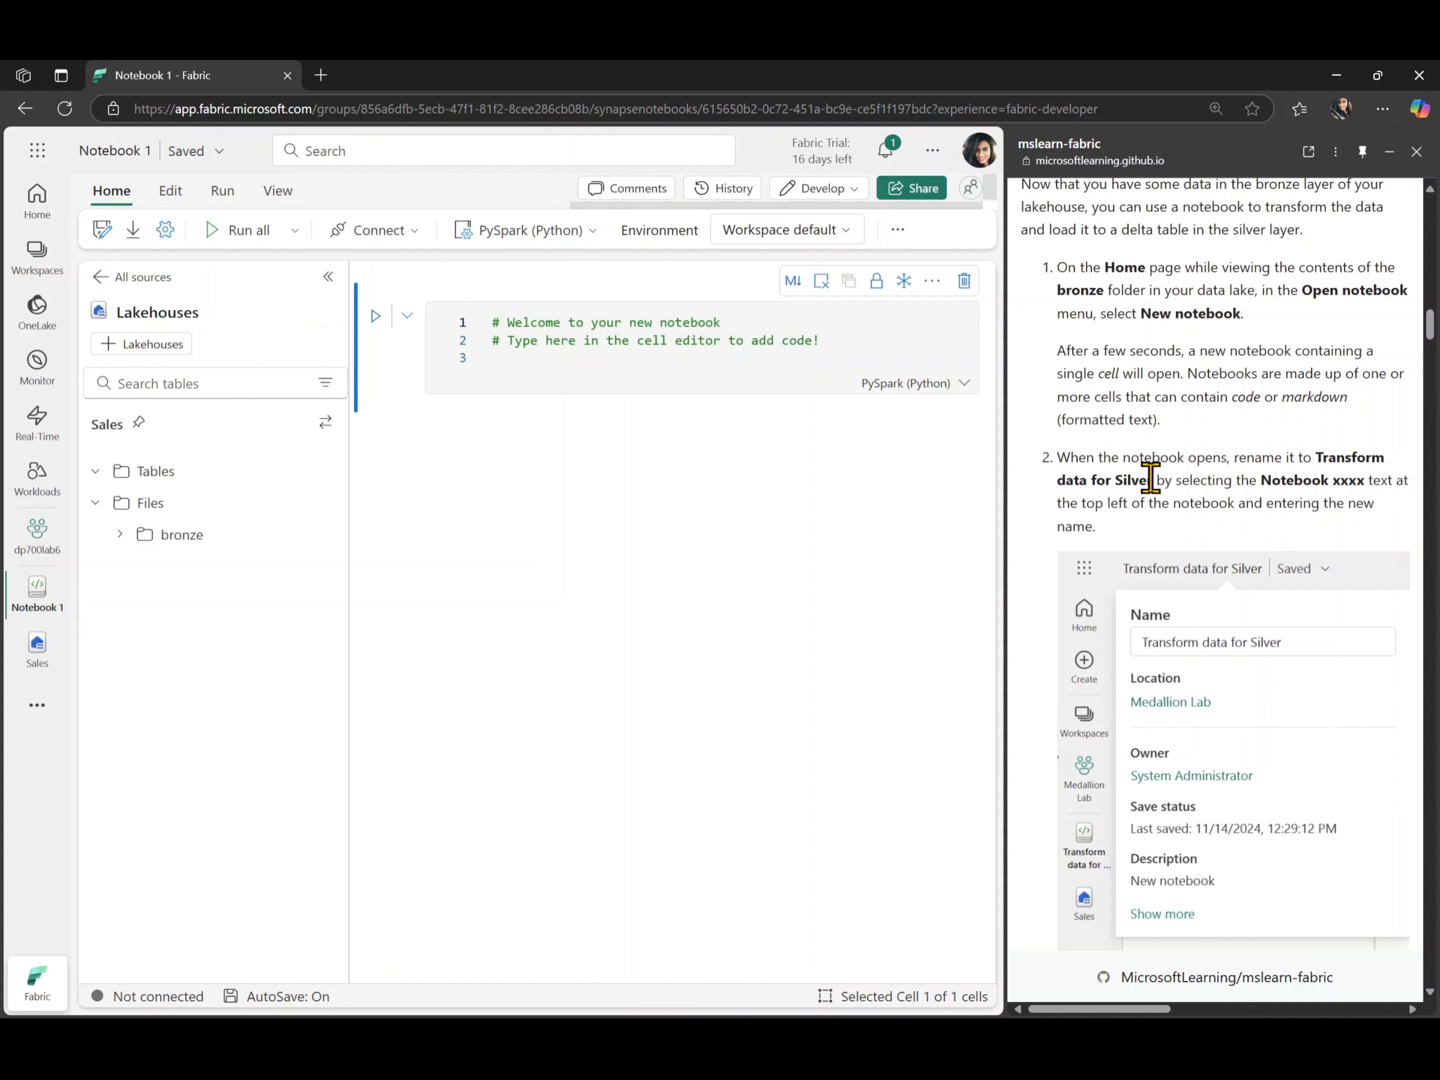
pyautogui.moveTo(1151, 479); pyautogui.dragTo(1316, 453)
pyautogui.hotkey('ctrl', 'c')
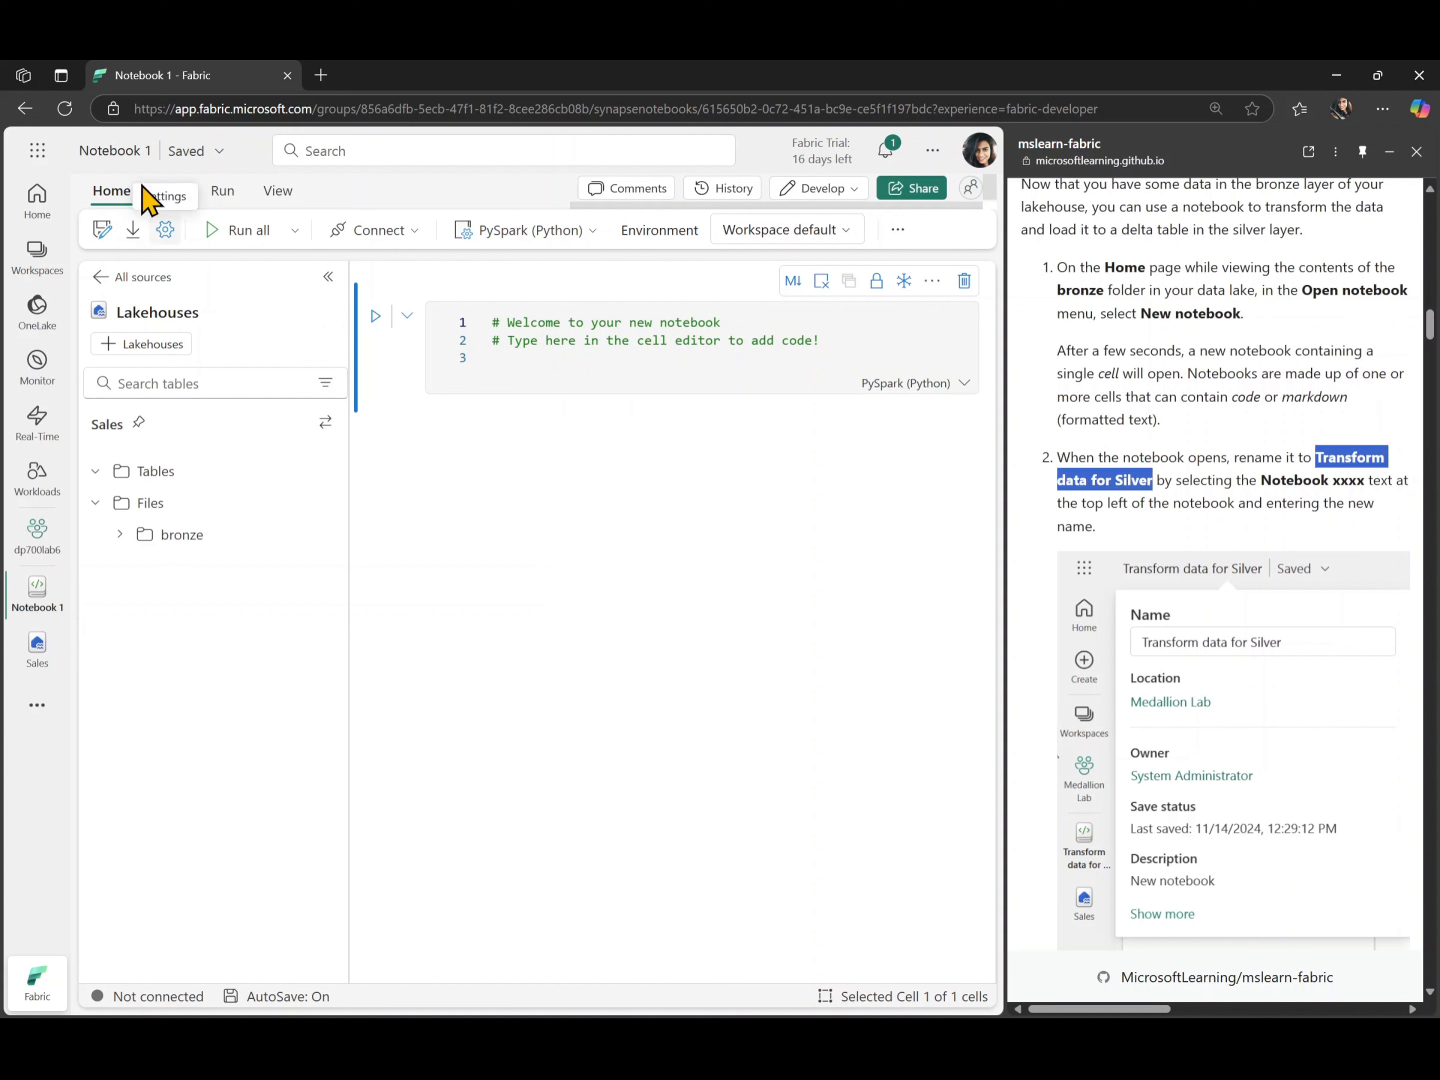
pyautogui.click(121, 151)
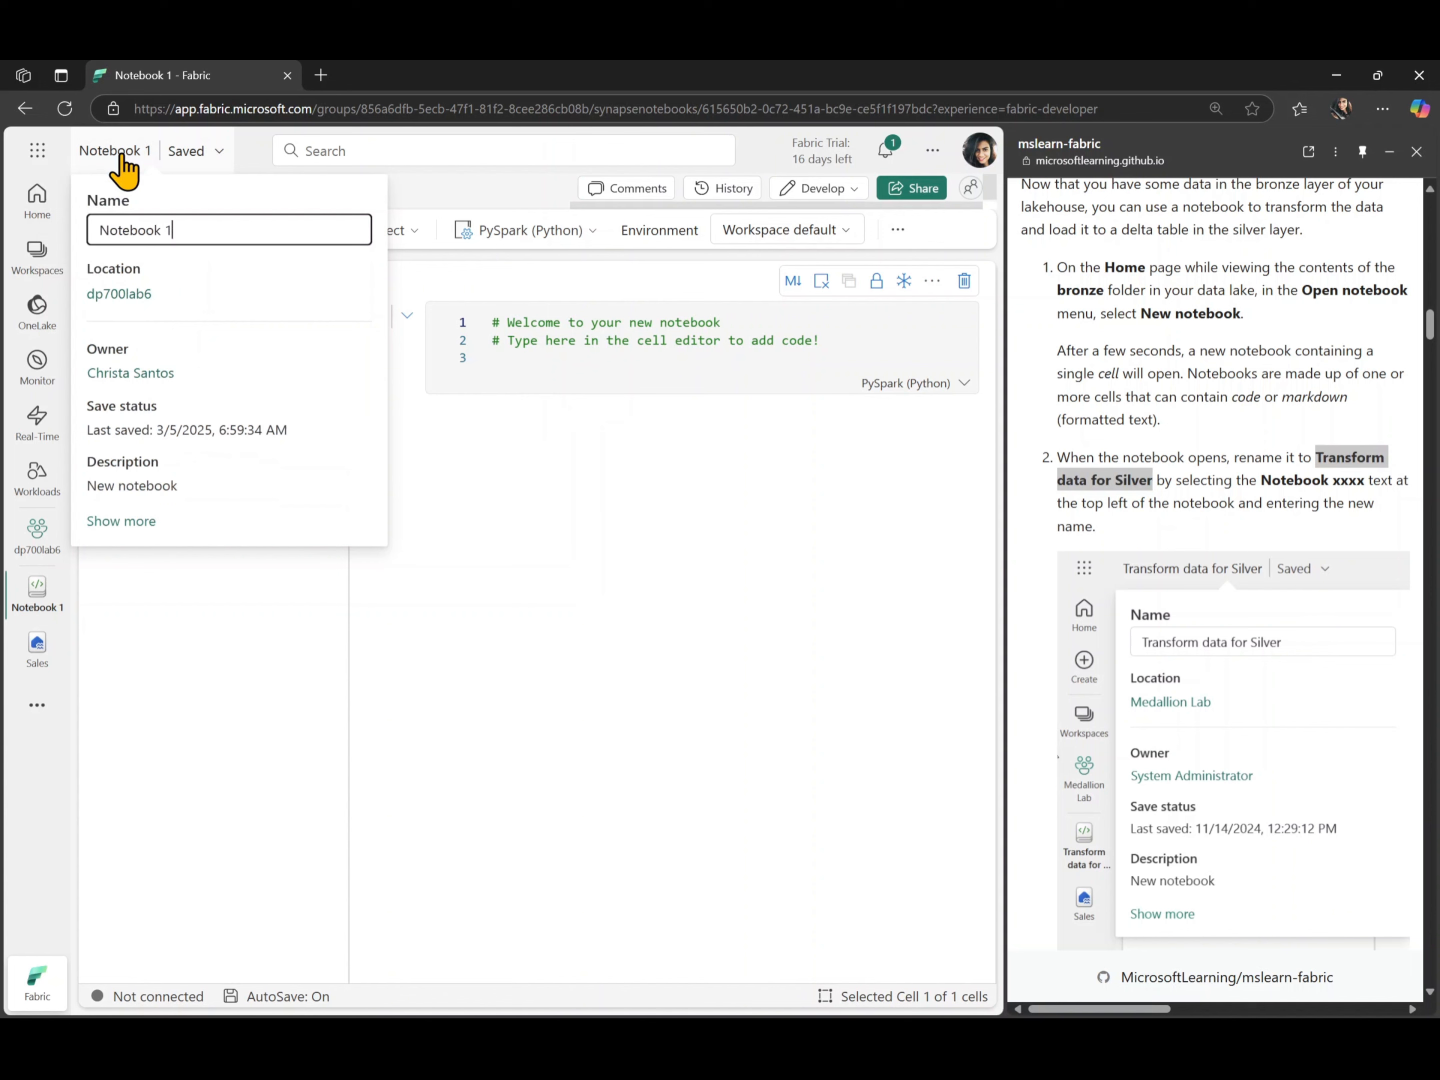
pyautogui.tripleClick(205, 224)
pyautogui.hotkey('ctrl', 'v')
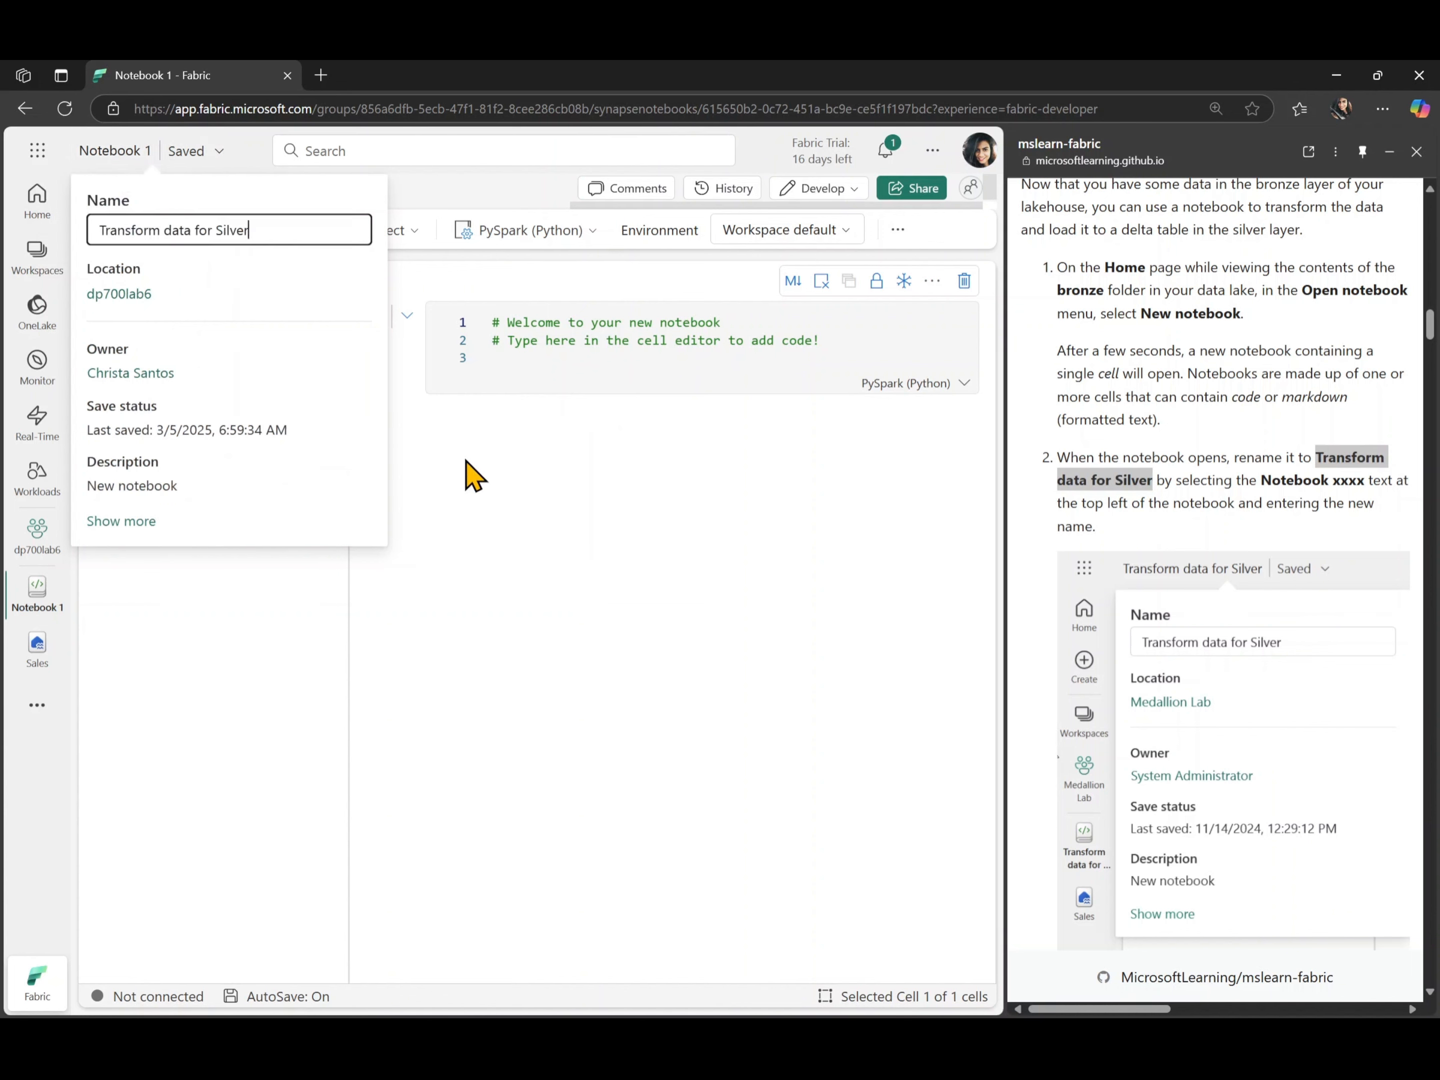
pyautogui.click(475, 476)
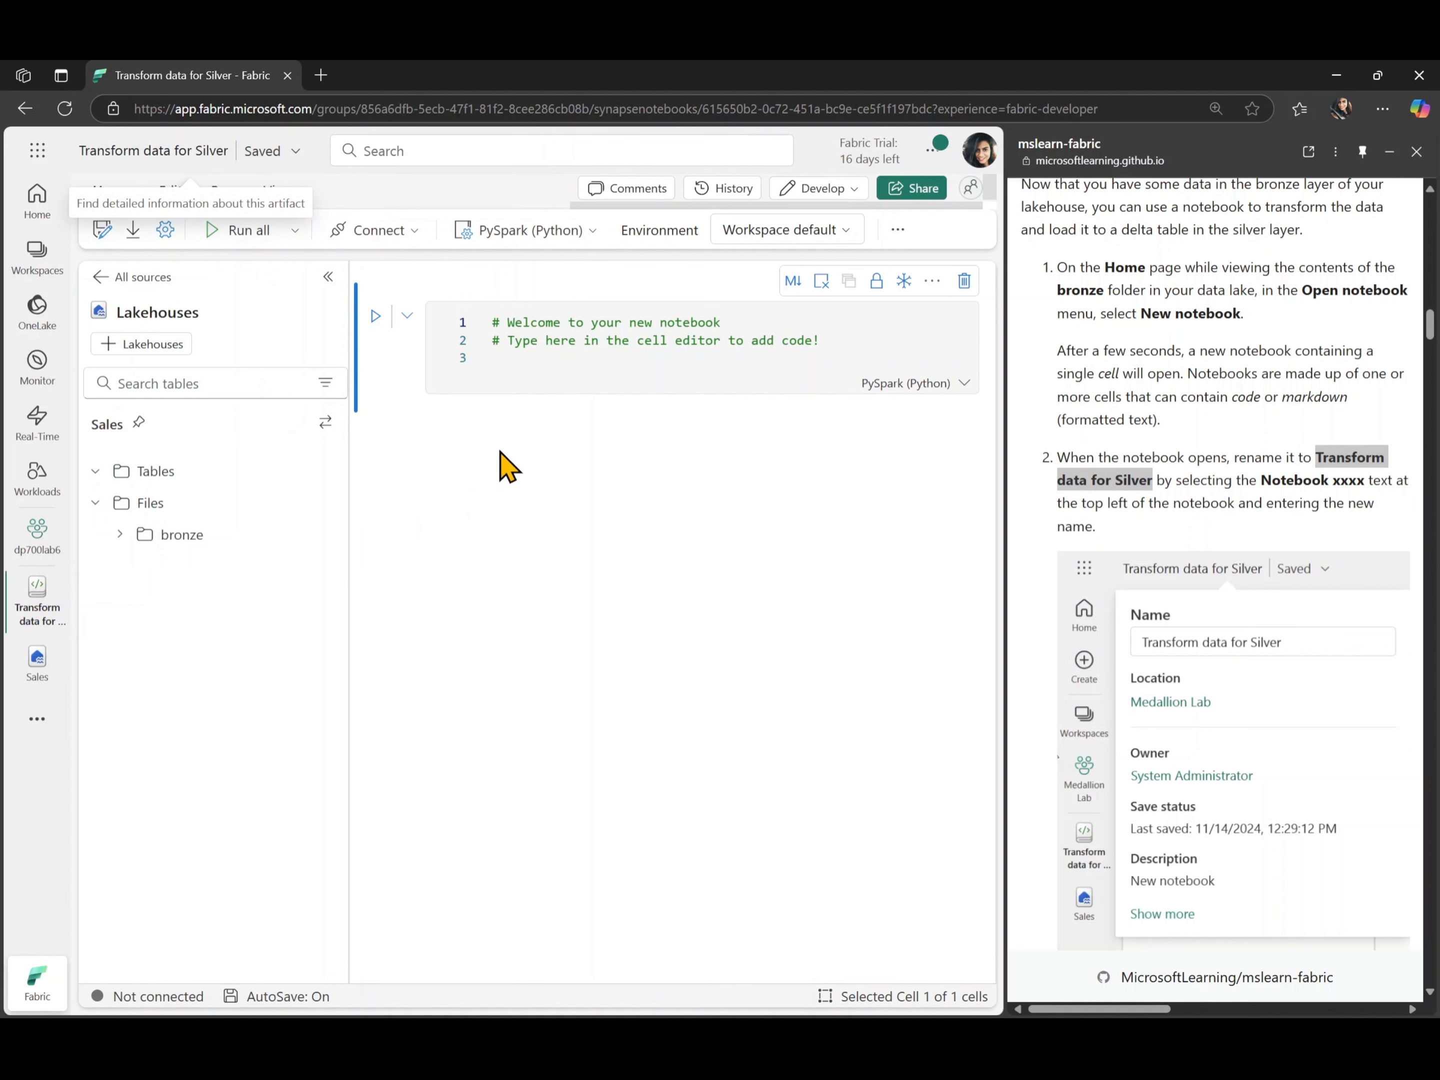
# - Delete the default commented-out code from the notebook's first cell
pyautogui.scroll(-7, 1234, 431)
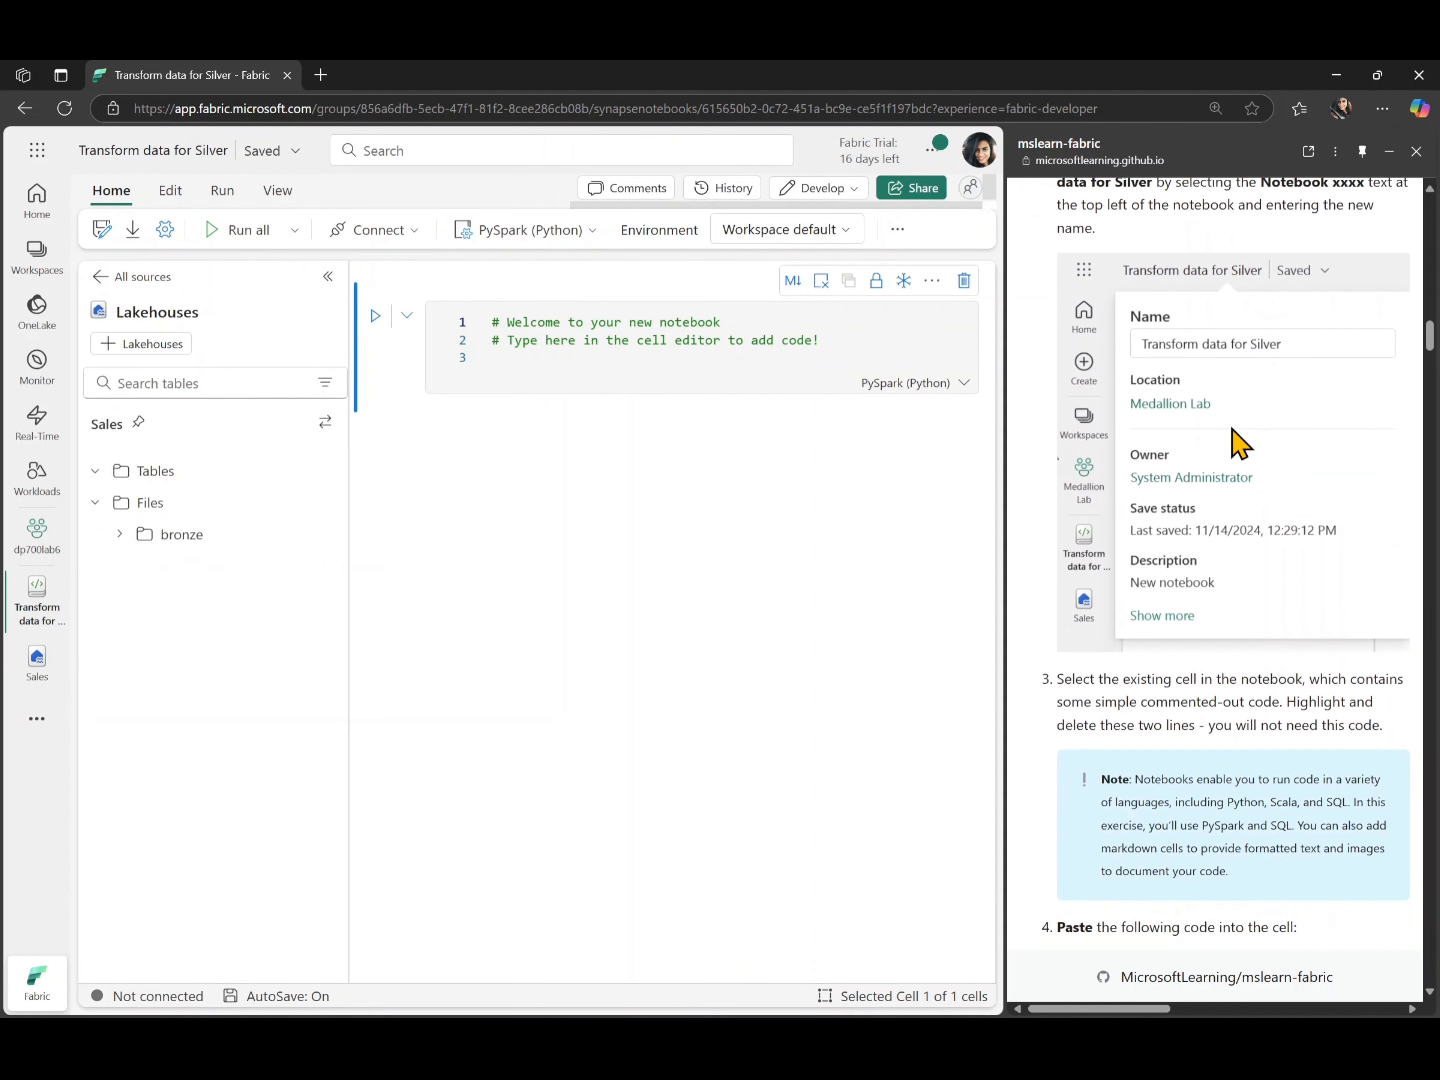
pyautogui.scroll(-2, 1232, 428)
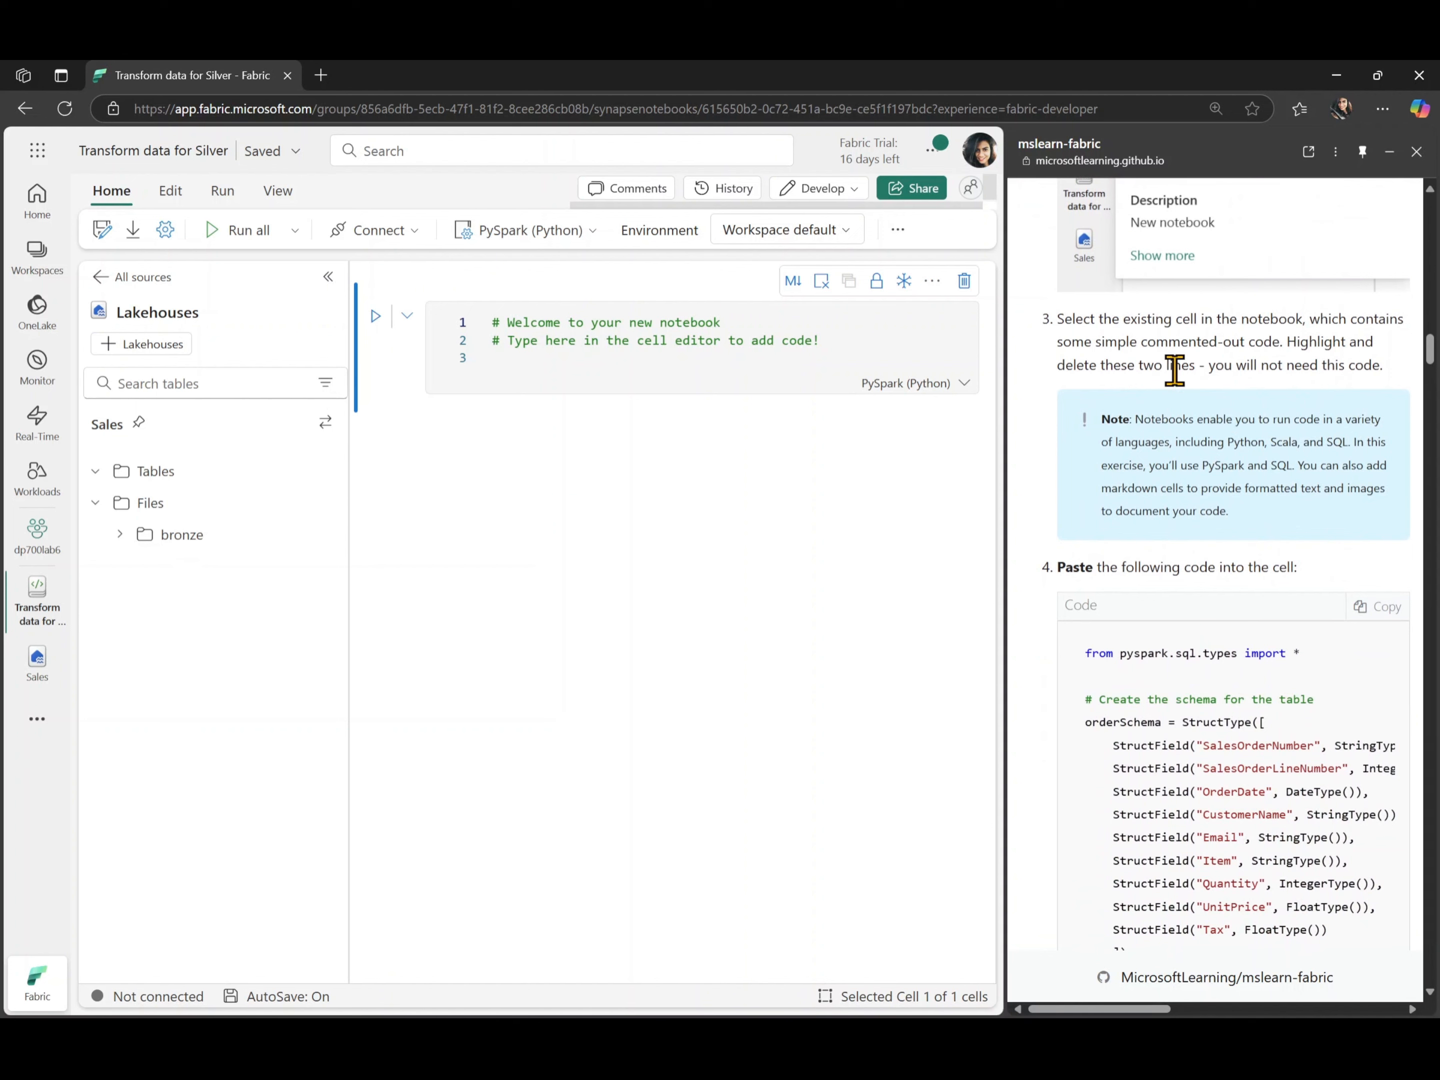
pyautogui.click(797, 351)
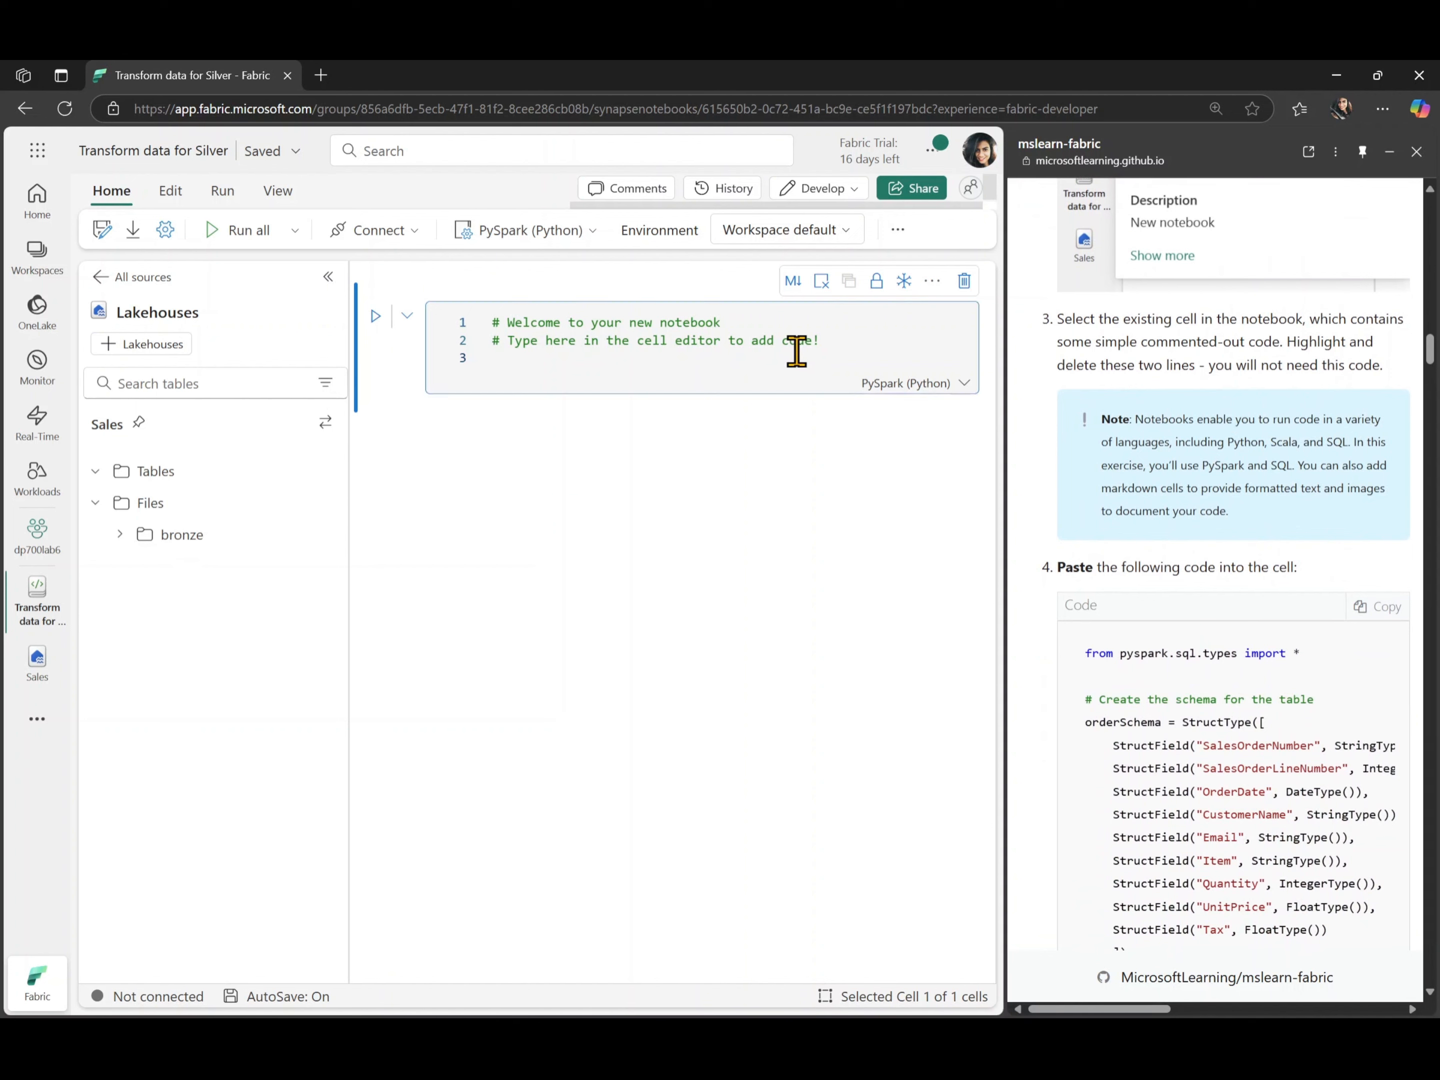
pyautogui.hotkey('ctrl', 'a')
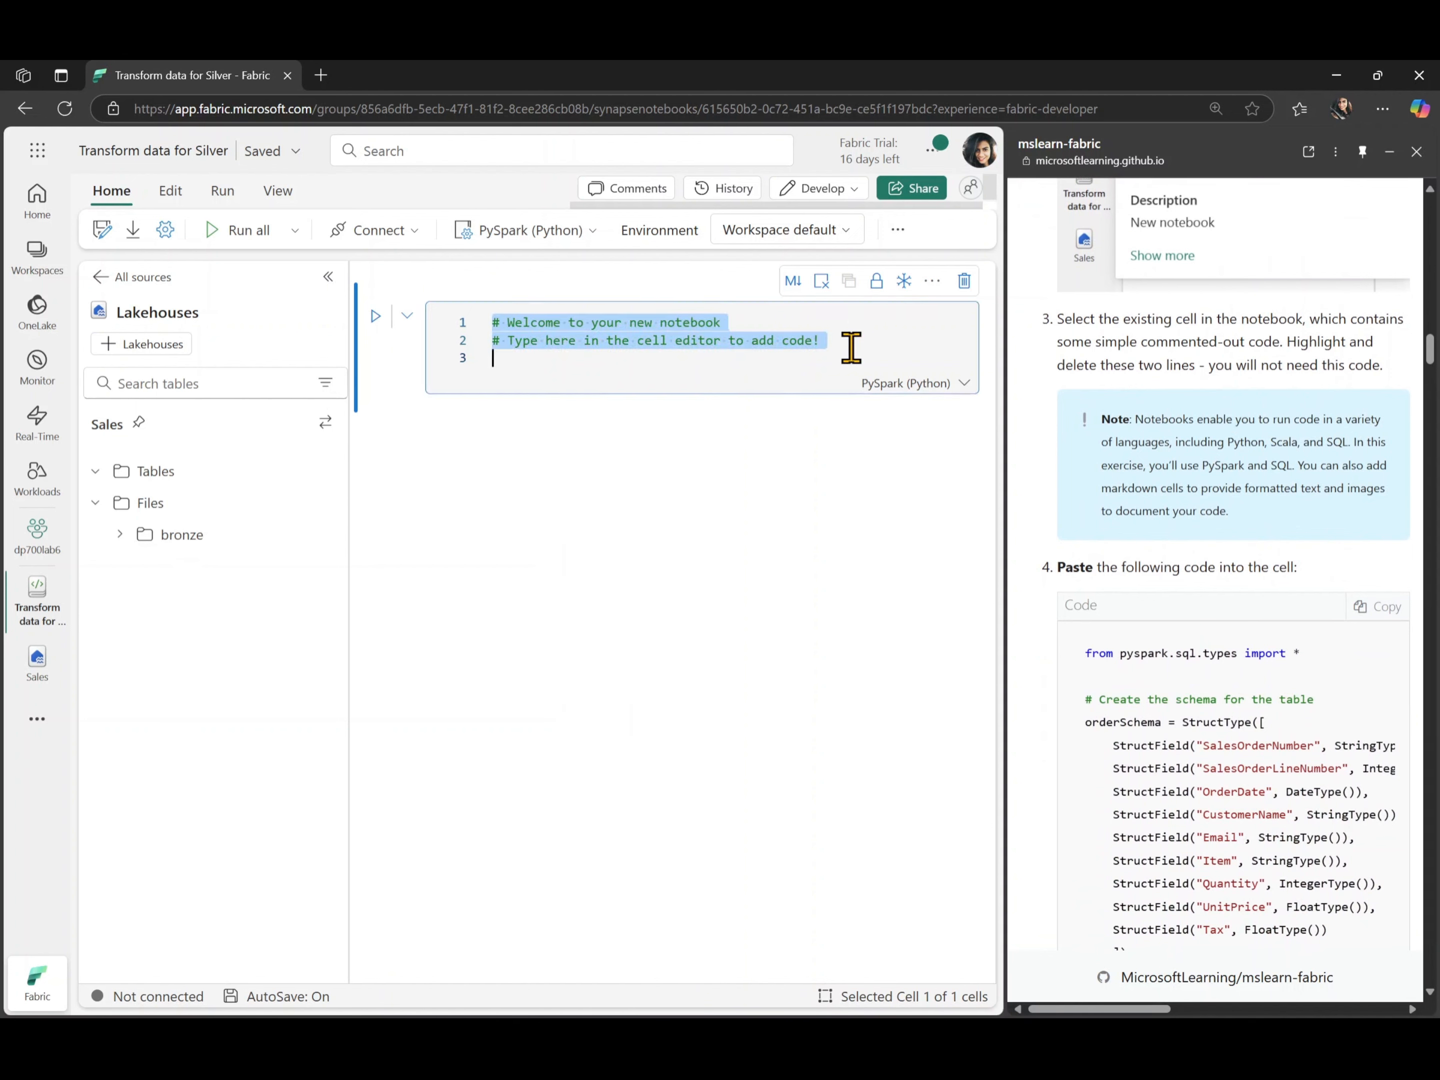
pyautogui.press('BackSpace')
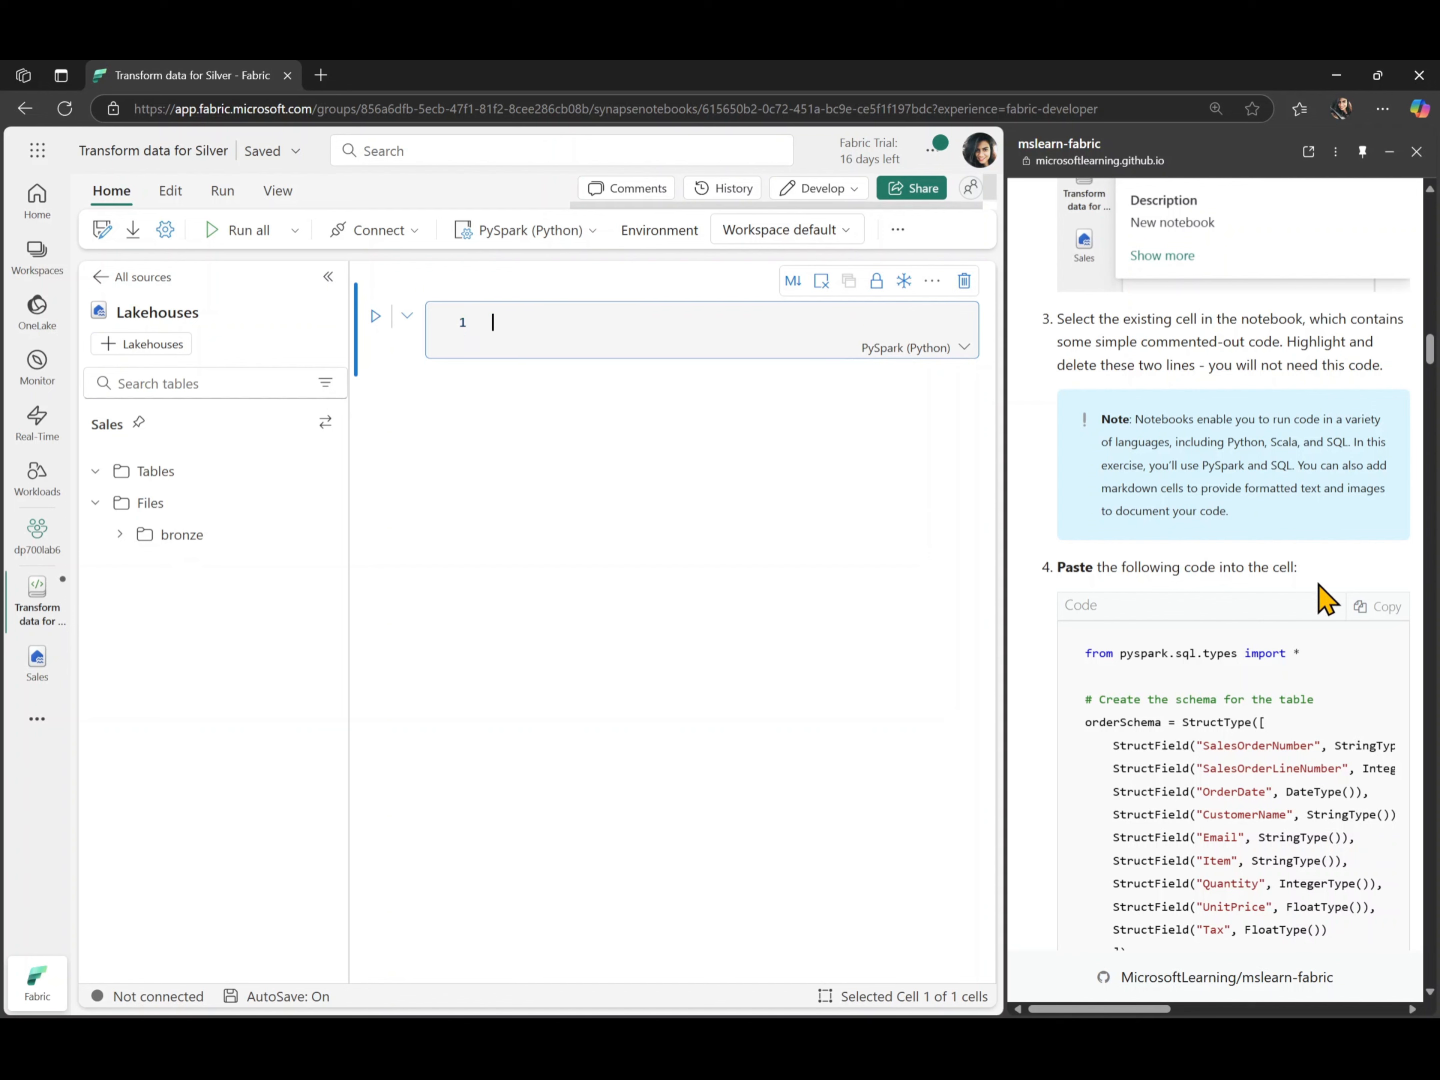
# - Paste the lab's PySpark code for orderSchema, bronze CSV import and 10-row preview into the empty cell, and outdent all its lines
pyautogui.click(1371, 610)
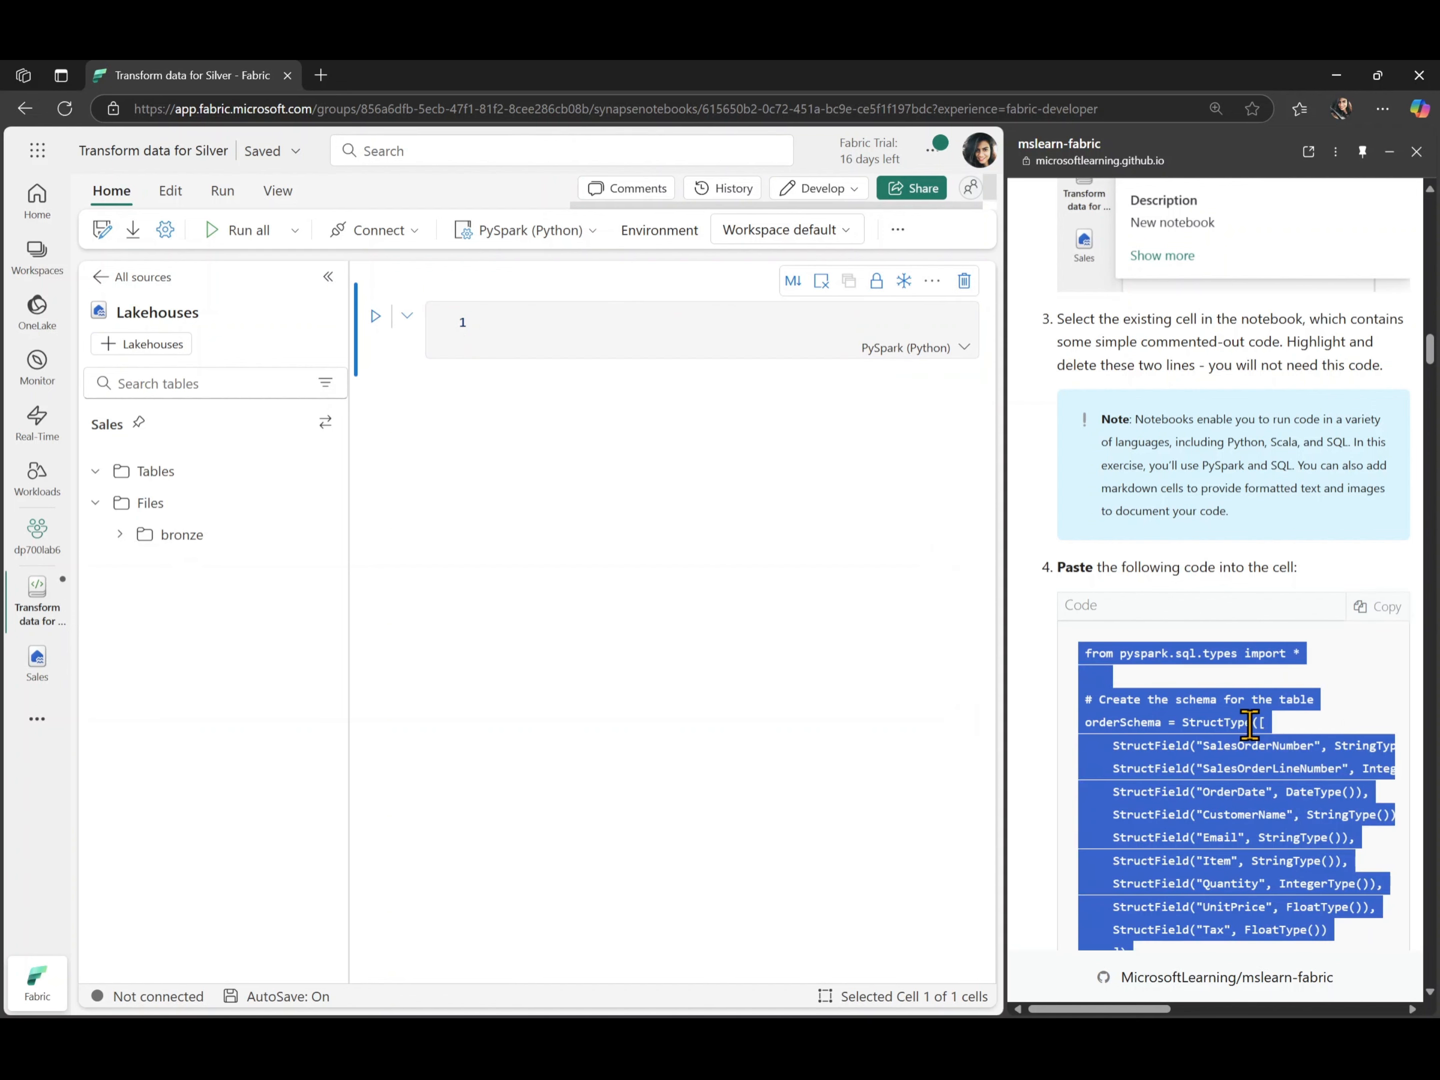
pyautogui.click(561, 320)
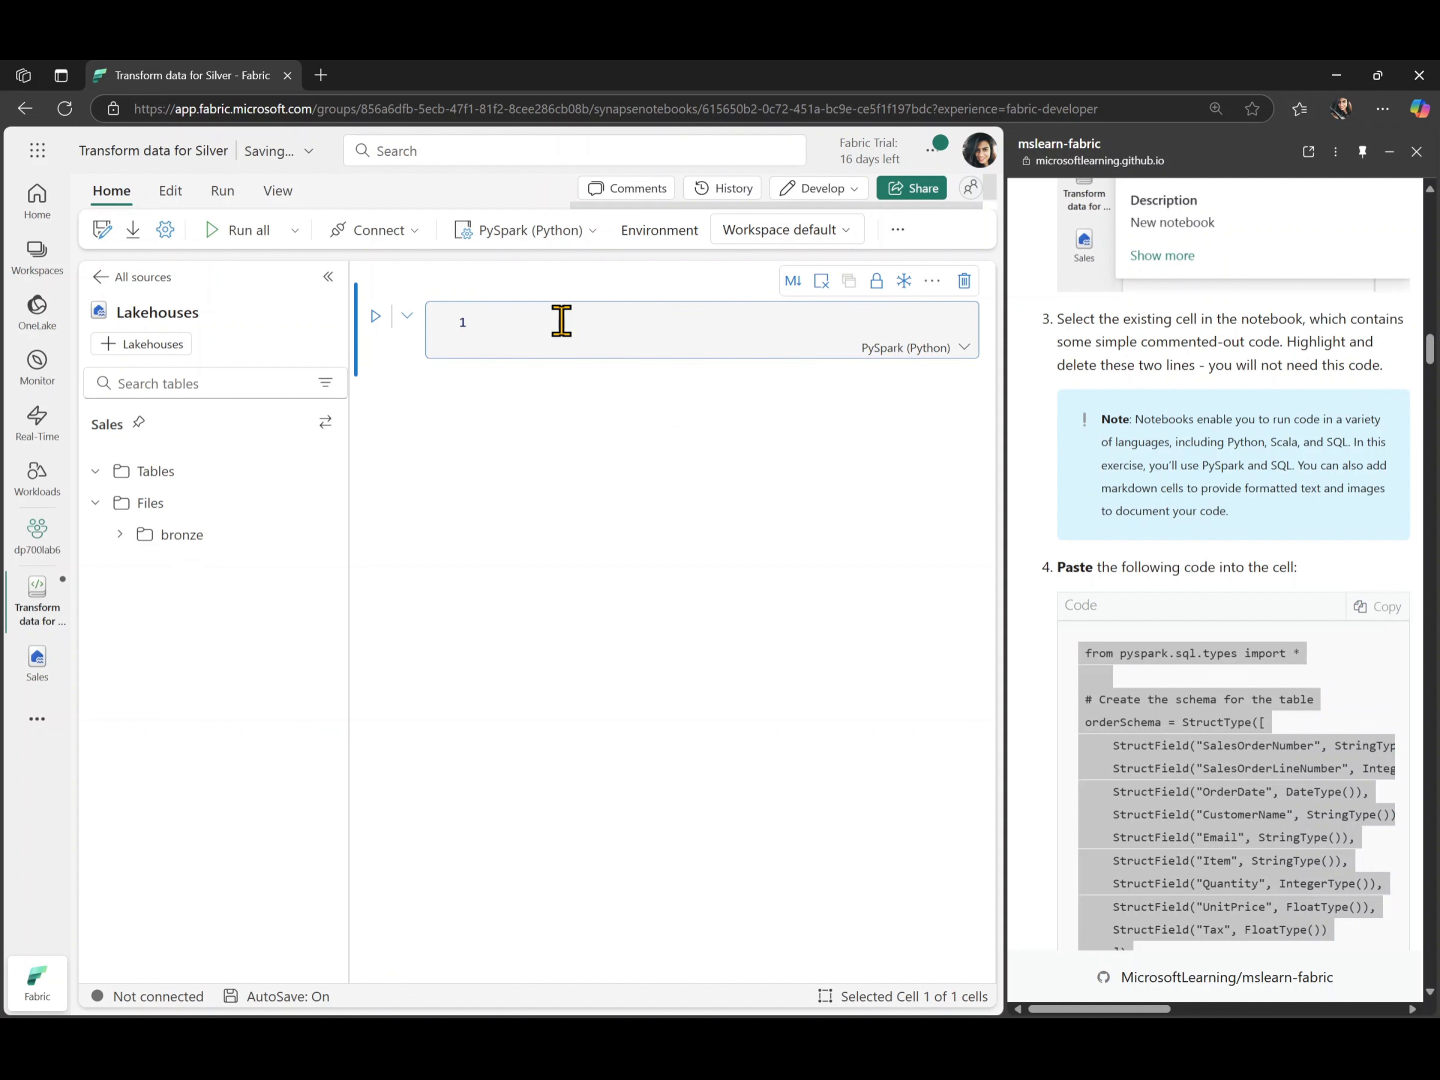
pyautogui.hotkey('ctrl', 'v')
pyautogui.click(663, 572)
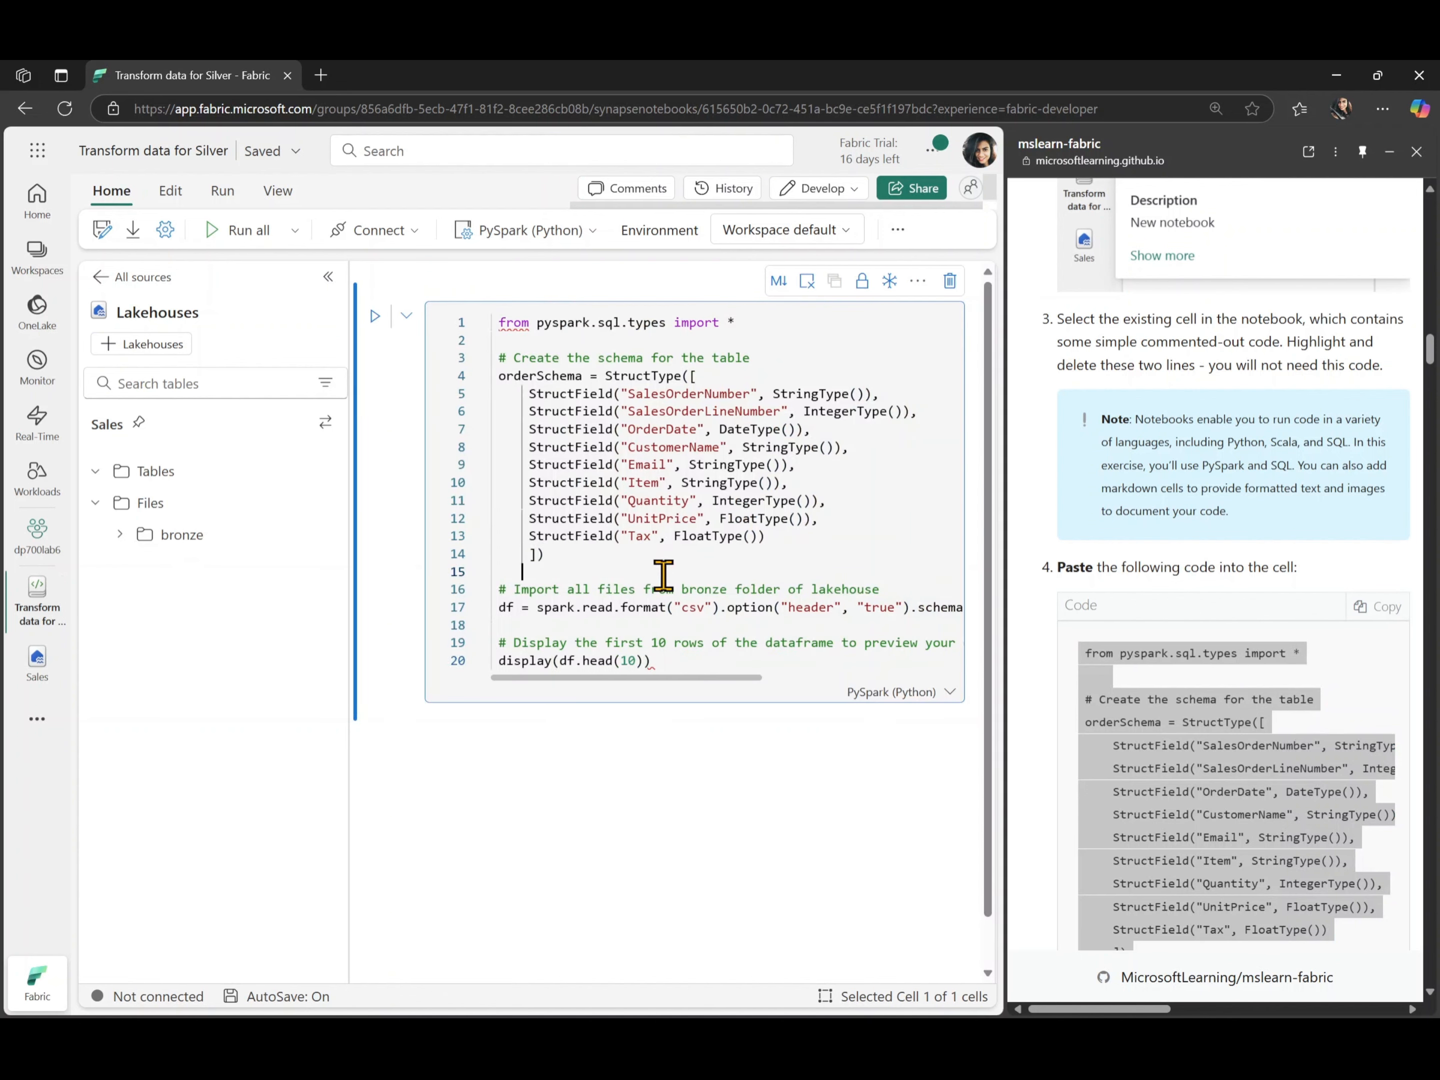
pyautogui.hotkey('ctrl', 'a')
pyautogui.hotkey('shift', 'Tab')
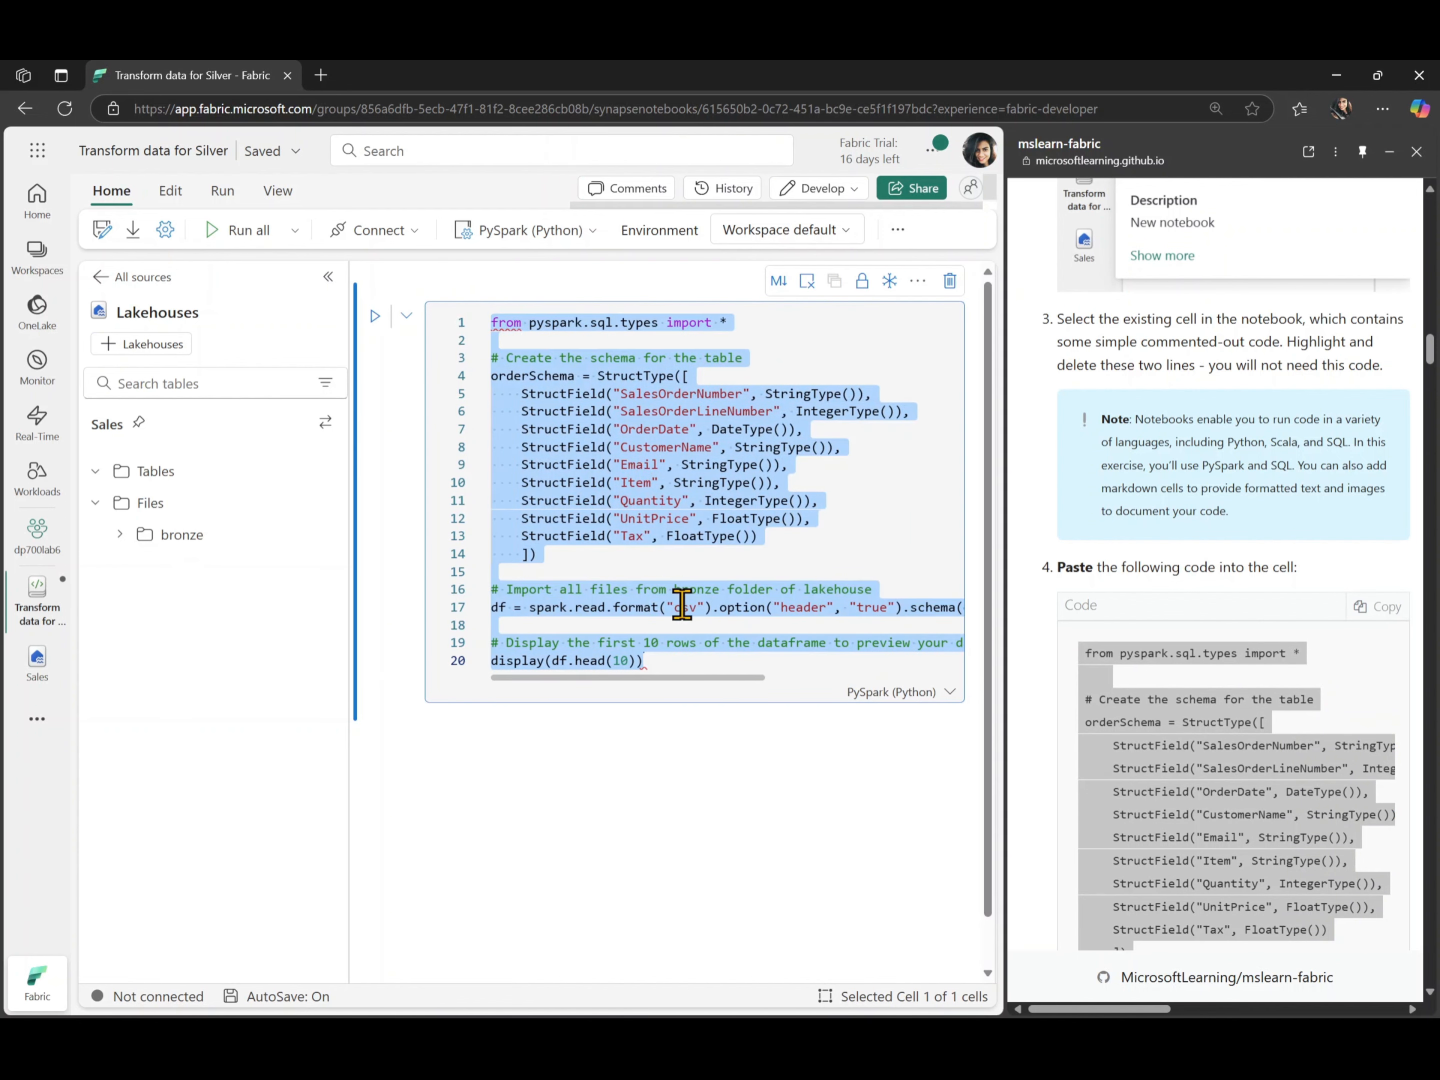
pyautogui.click(712, 655)
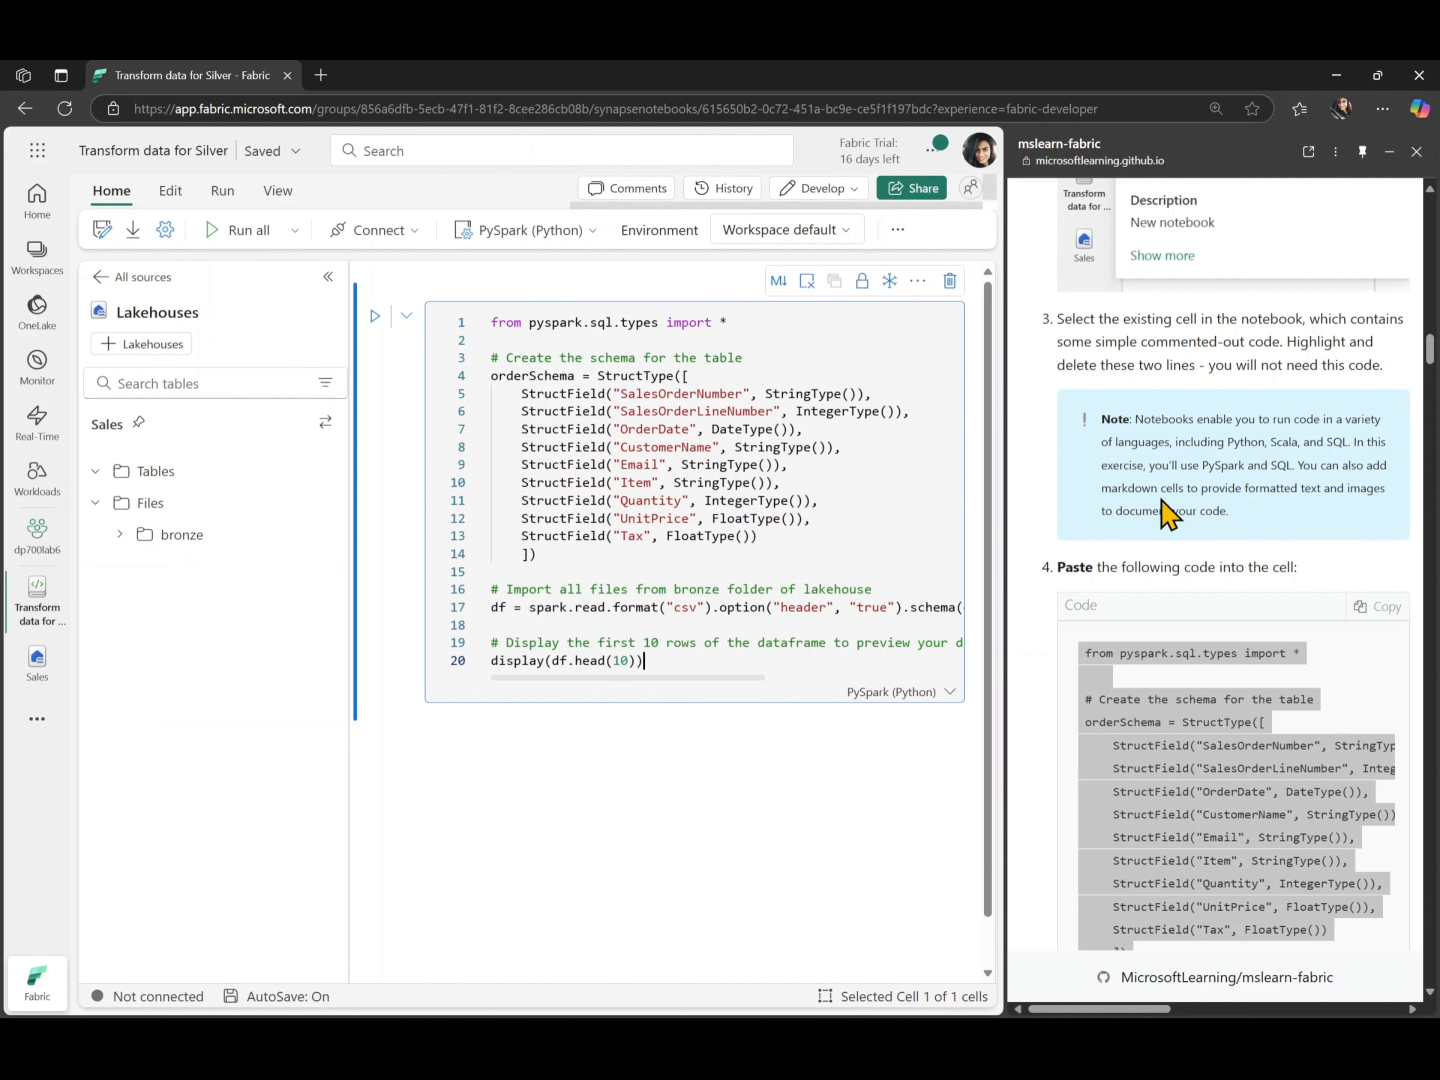
# - Check the Files/bronze/*.csv load path in the code, then run the cell and collapse the lakehouse explorer
pyautogui.scroll(1, 1160, 497)
pyautogui.scroll(-6, 1163, 507)
pyautogui.scroll(-1, 1166, 510)
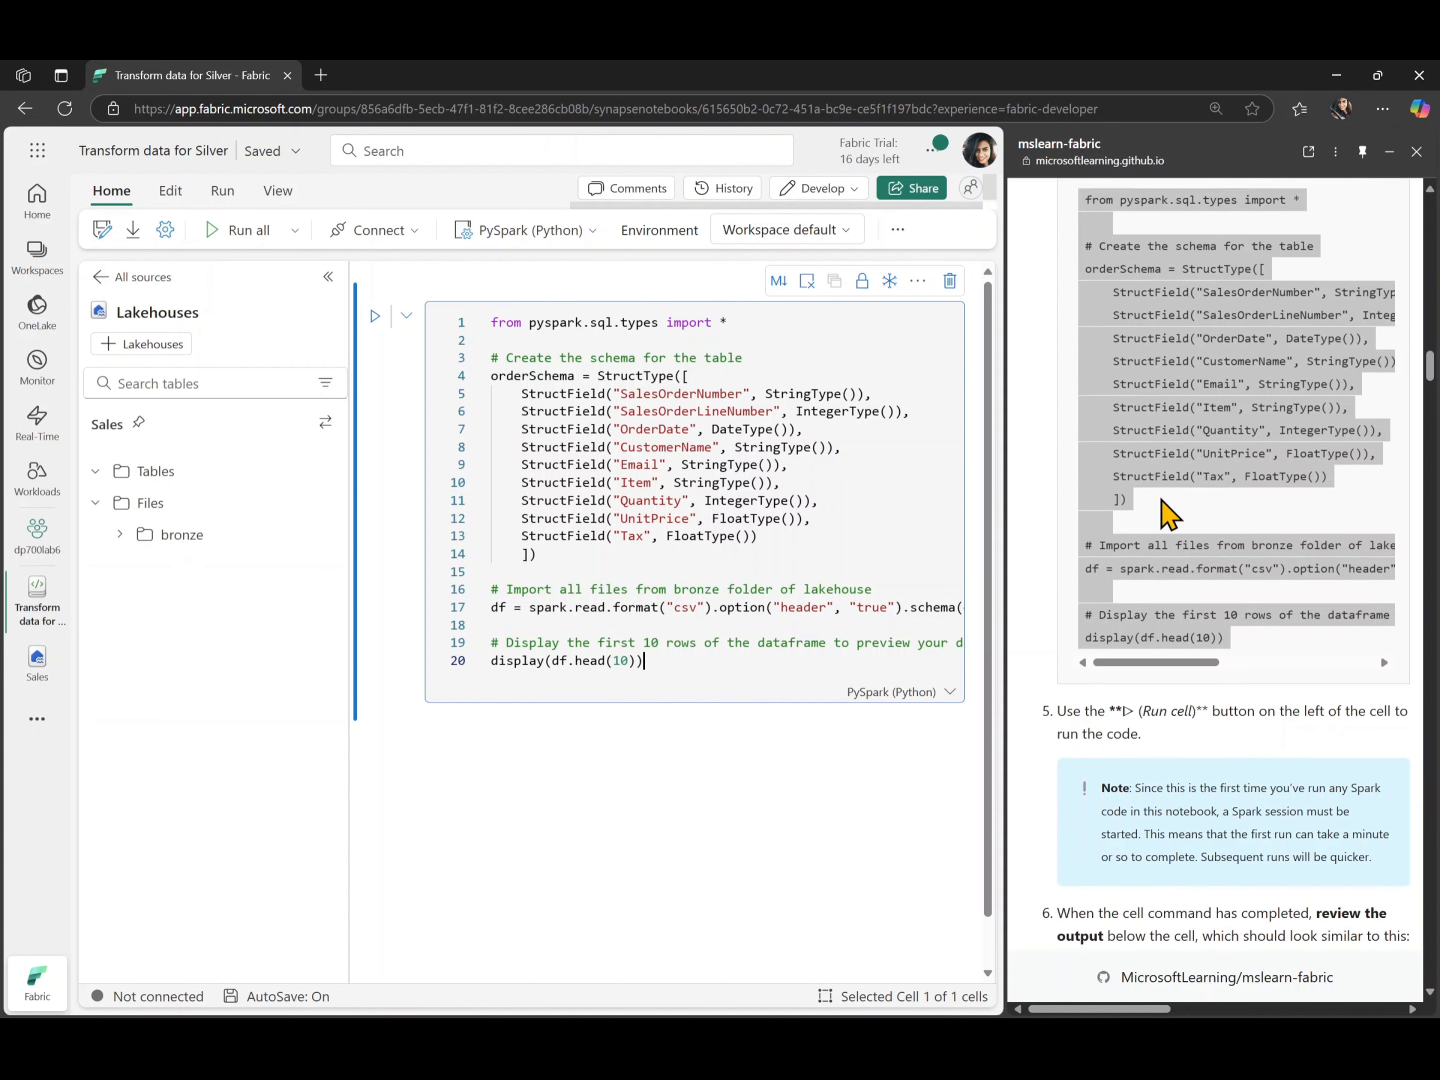
pyautogui.hscroll(8, 769, 610)
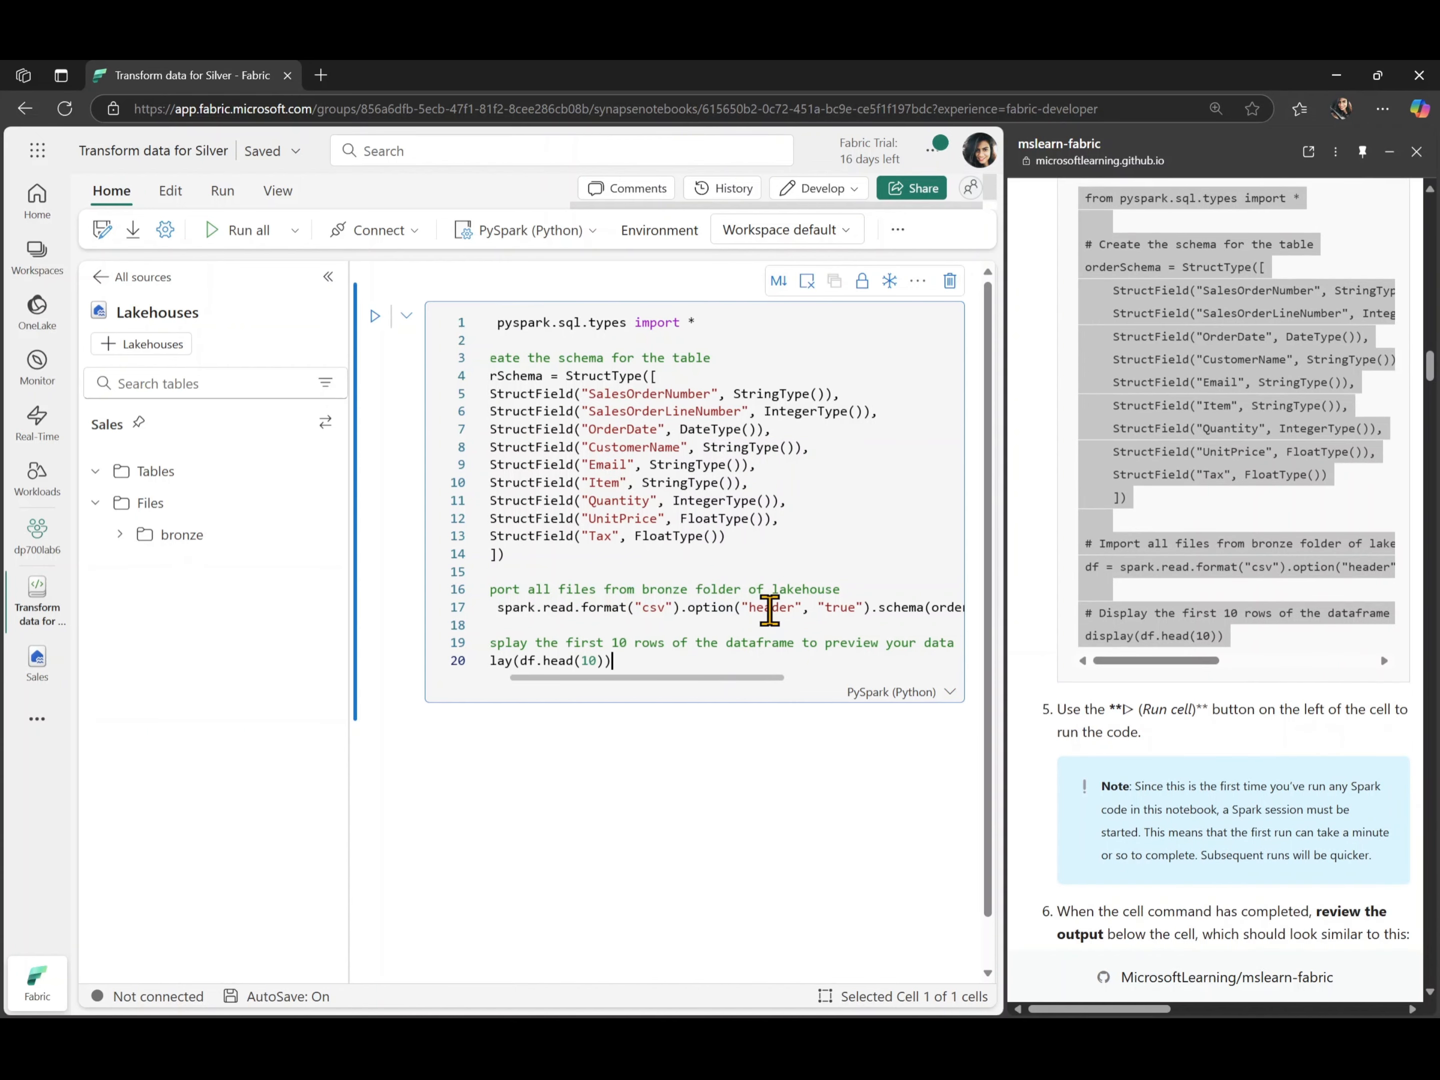
pyautogui.hscroll(2, 769, 610)
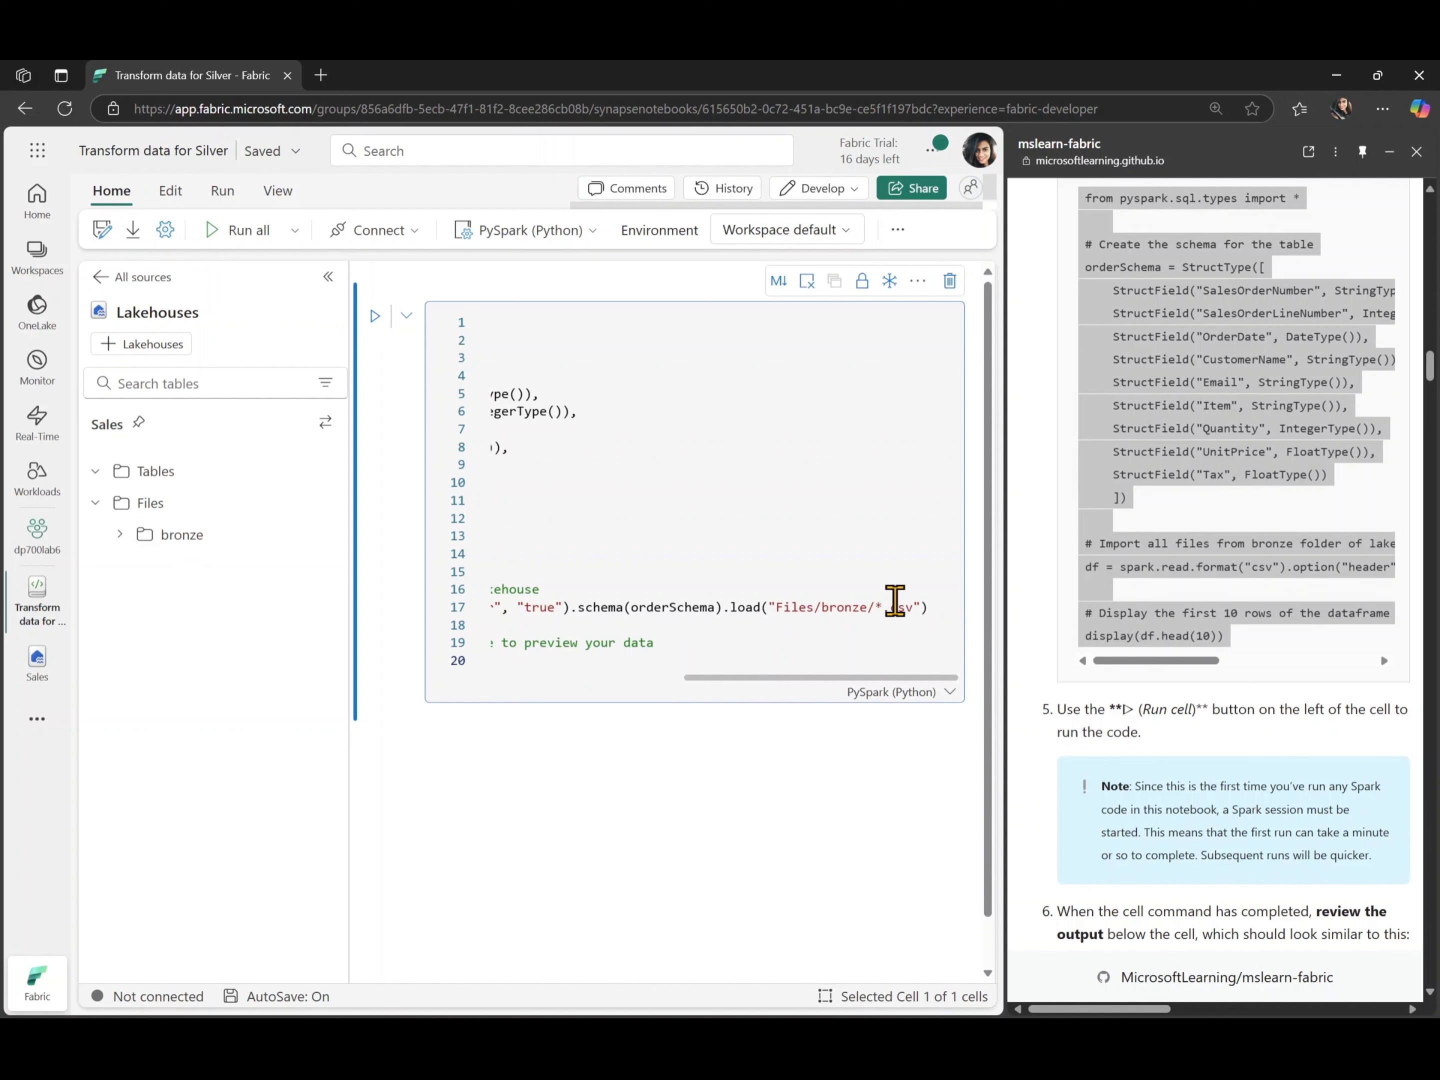
pyautogui.hscroll(-10, 807, 646)
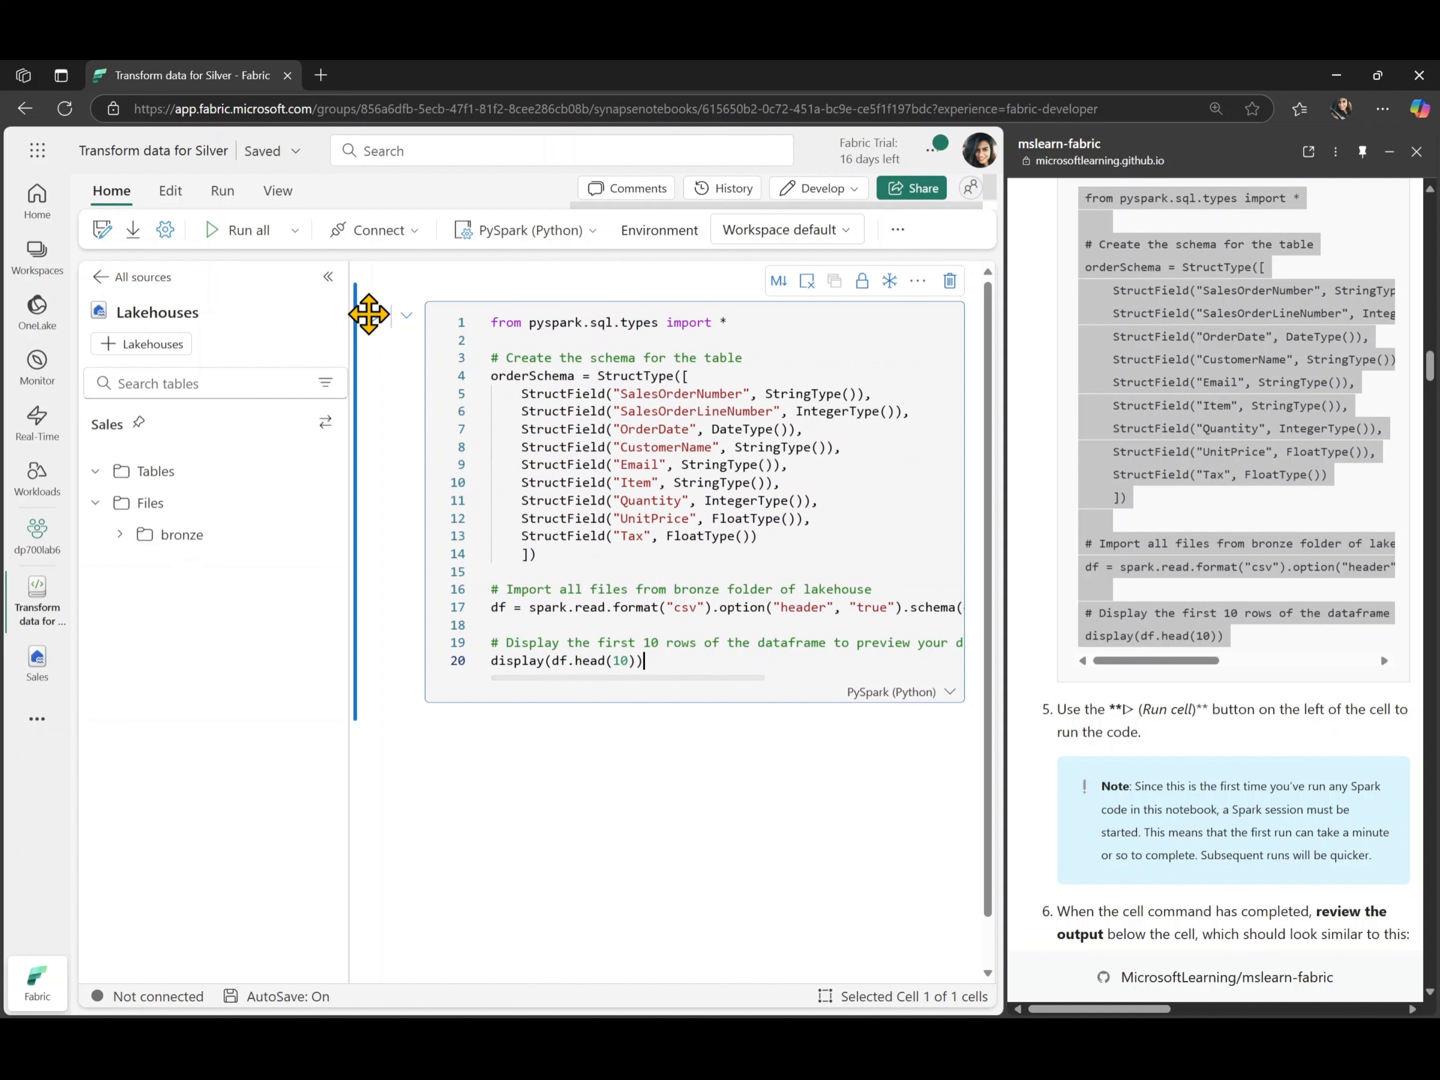
pyautogui.click(375, 316)
pyautogui.click(328, 277)
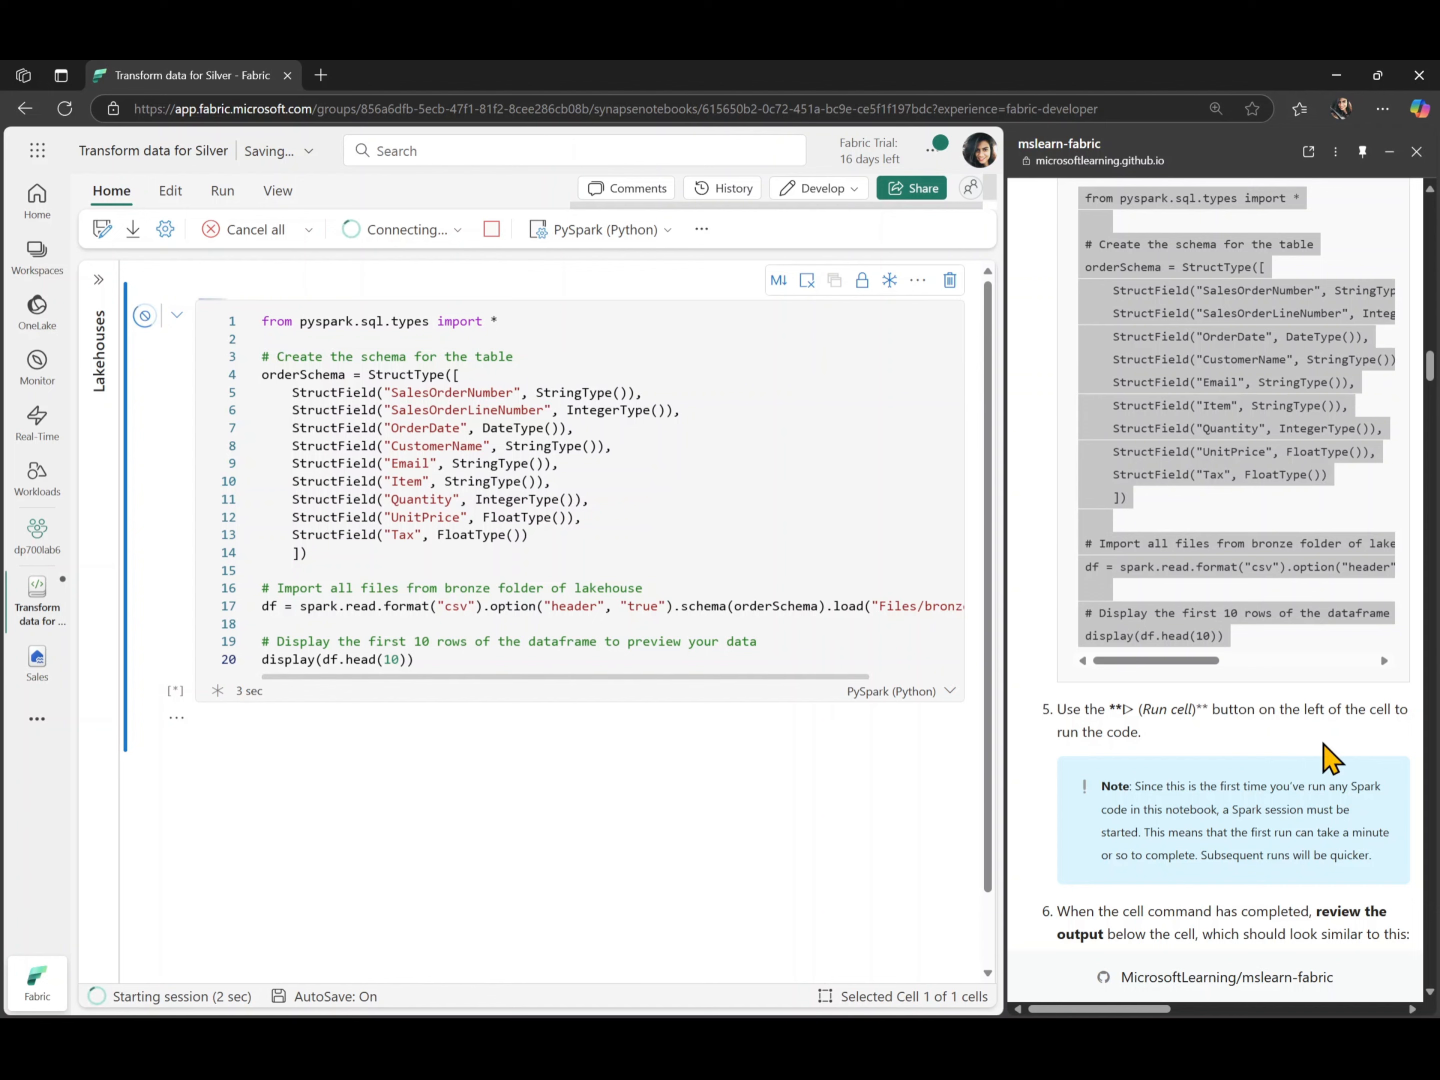
# - Read the lab's run-cell note and examine all columns of its expected output table while the cell runs
pyautogui.scroll(-2, 1326, 762)
pyautogui.scroll(-3, 1326, 760)
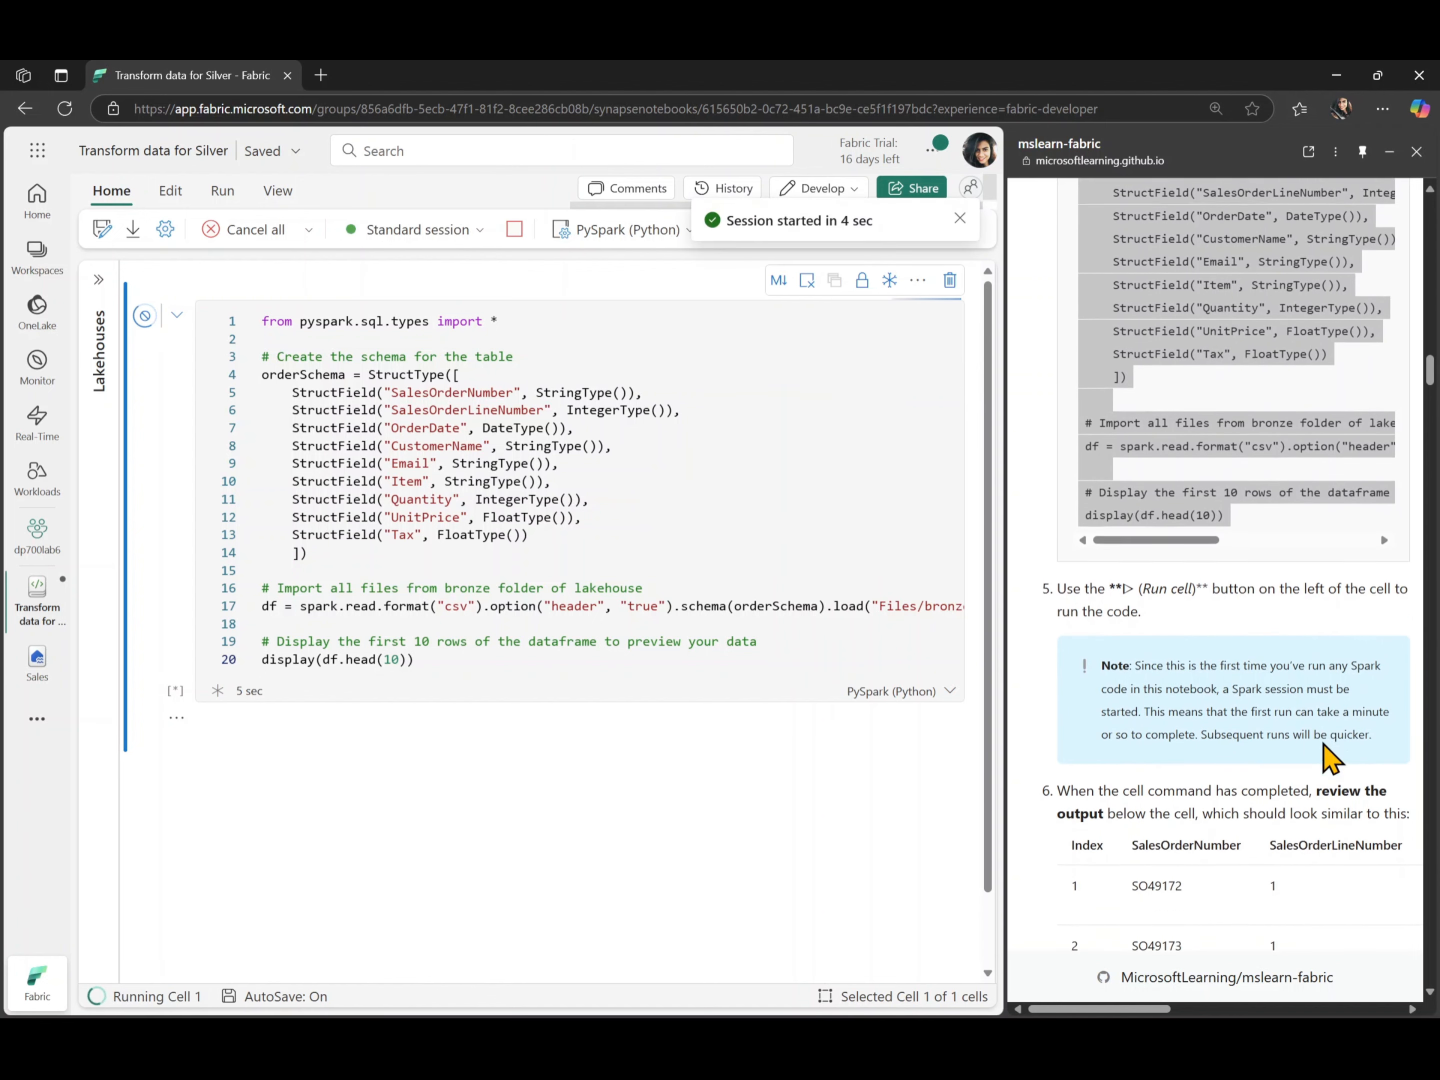
pyautogui.scroll(-2, 1326, 758)
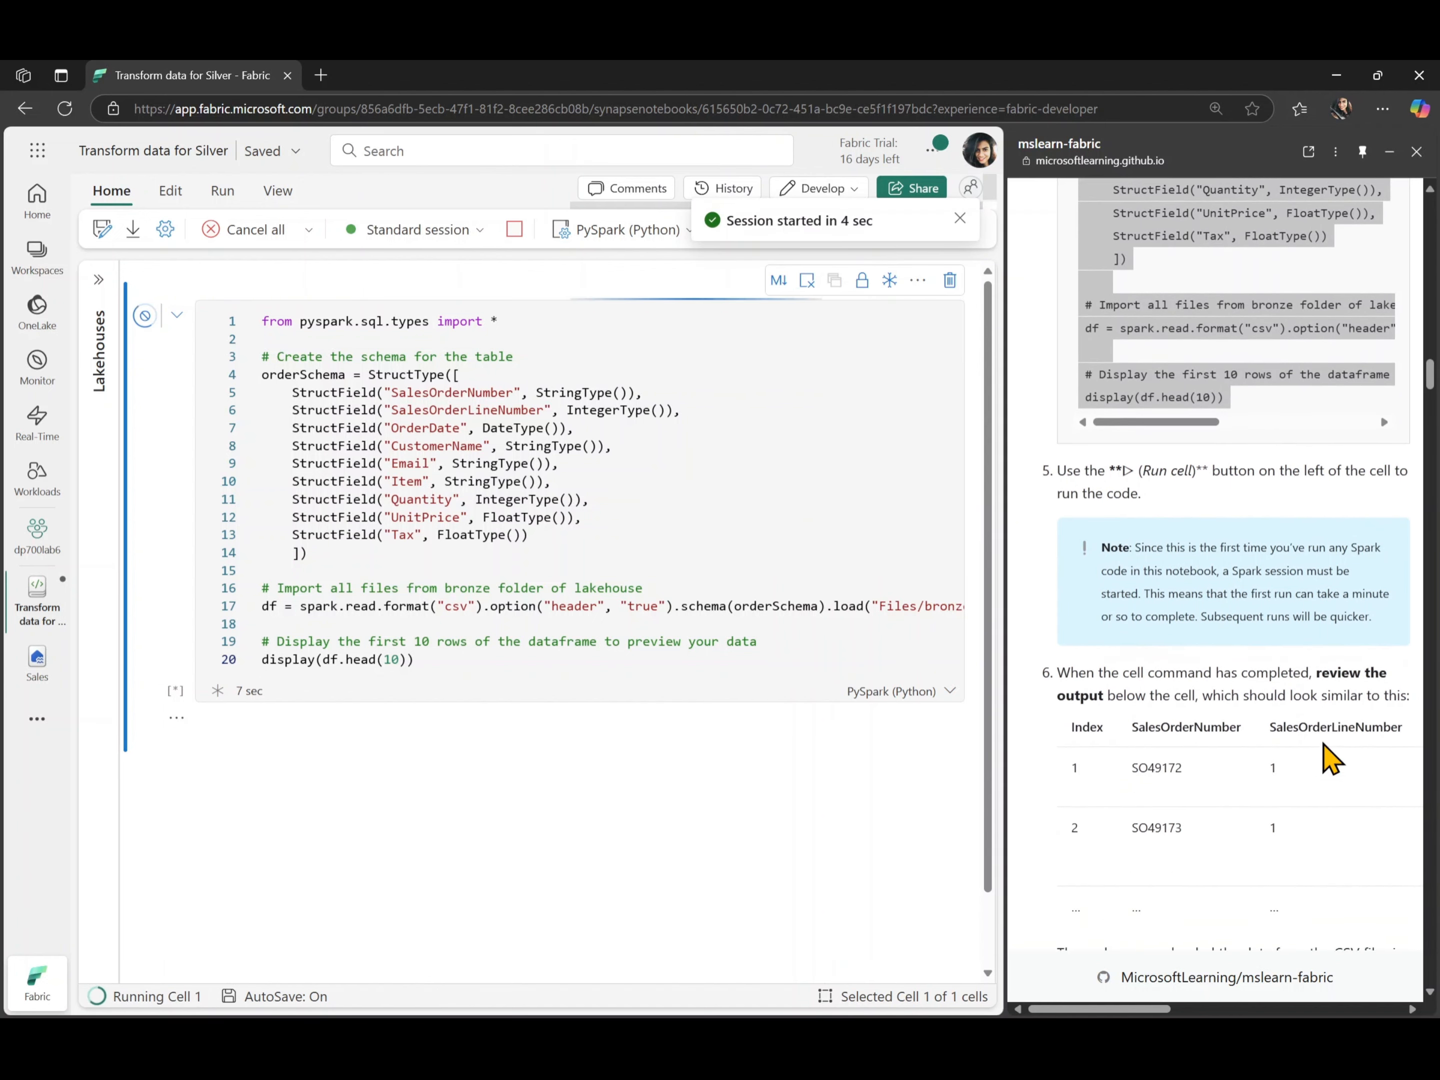
pyautogui.scroll(-2, 1326, 758)
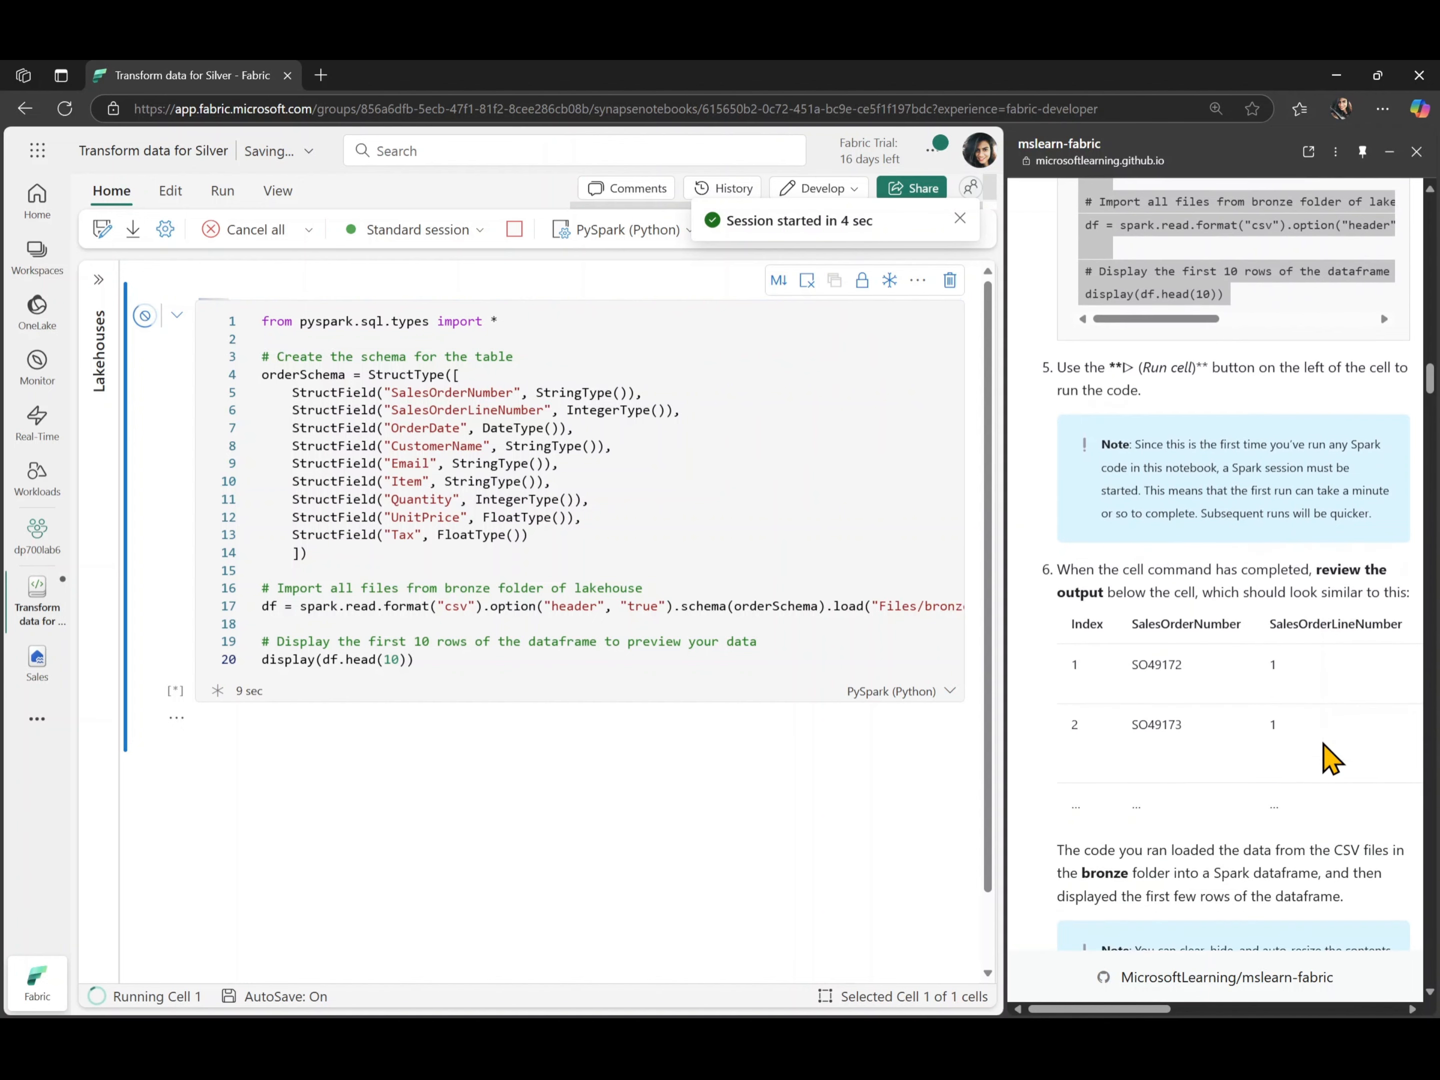
pyautogui.hscroll(3, 1326, 759)
pyautogui.hscroll(-3, 1327, 758)
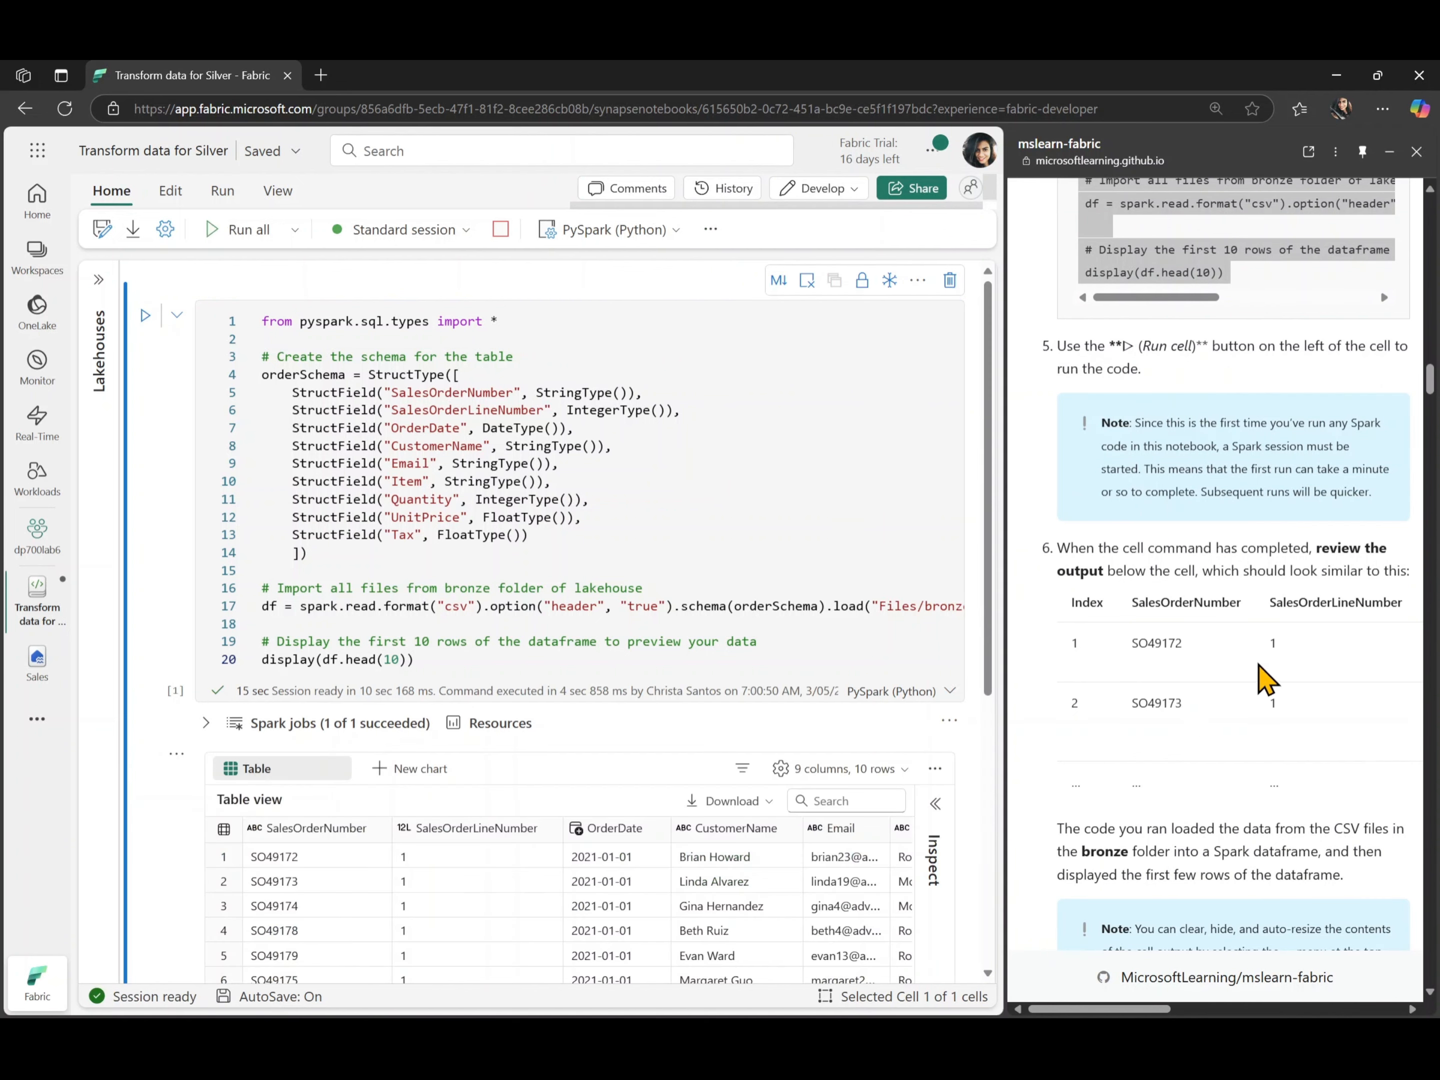
pyautogui.hscroll(3, 1261, 670)
pyautogui.hscroll(5, 1259, 664)
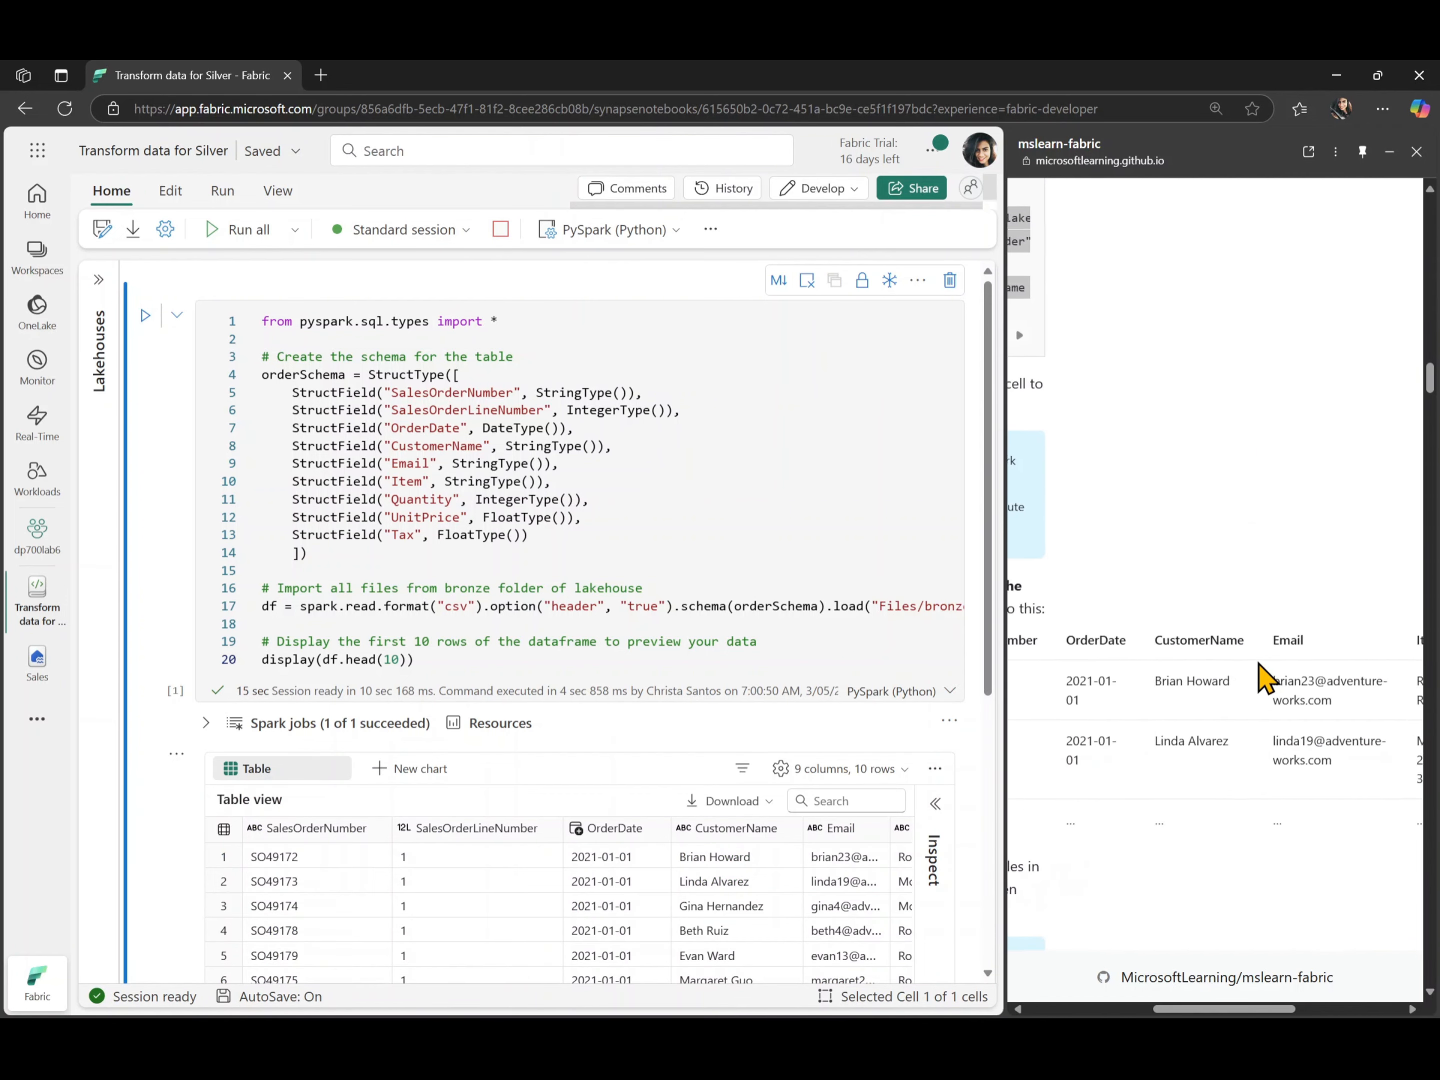
pyautogui.hscroll(-6, 1264, 680)
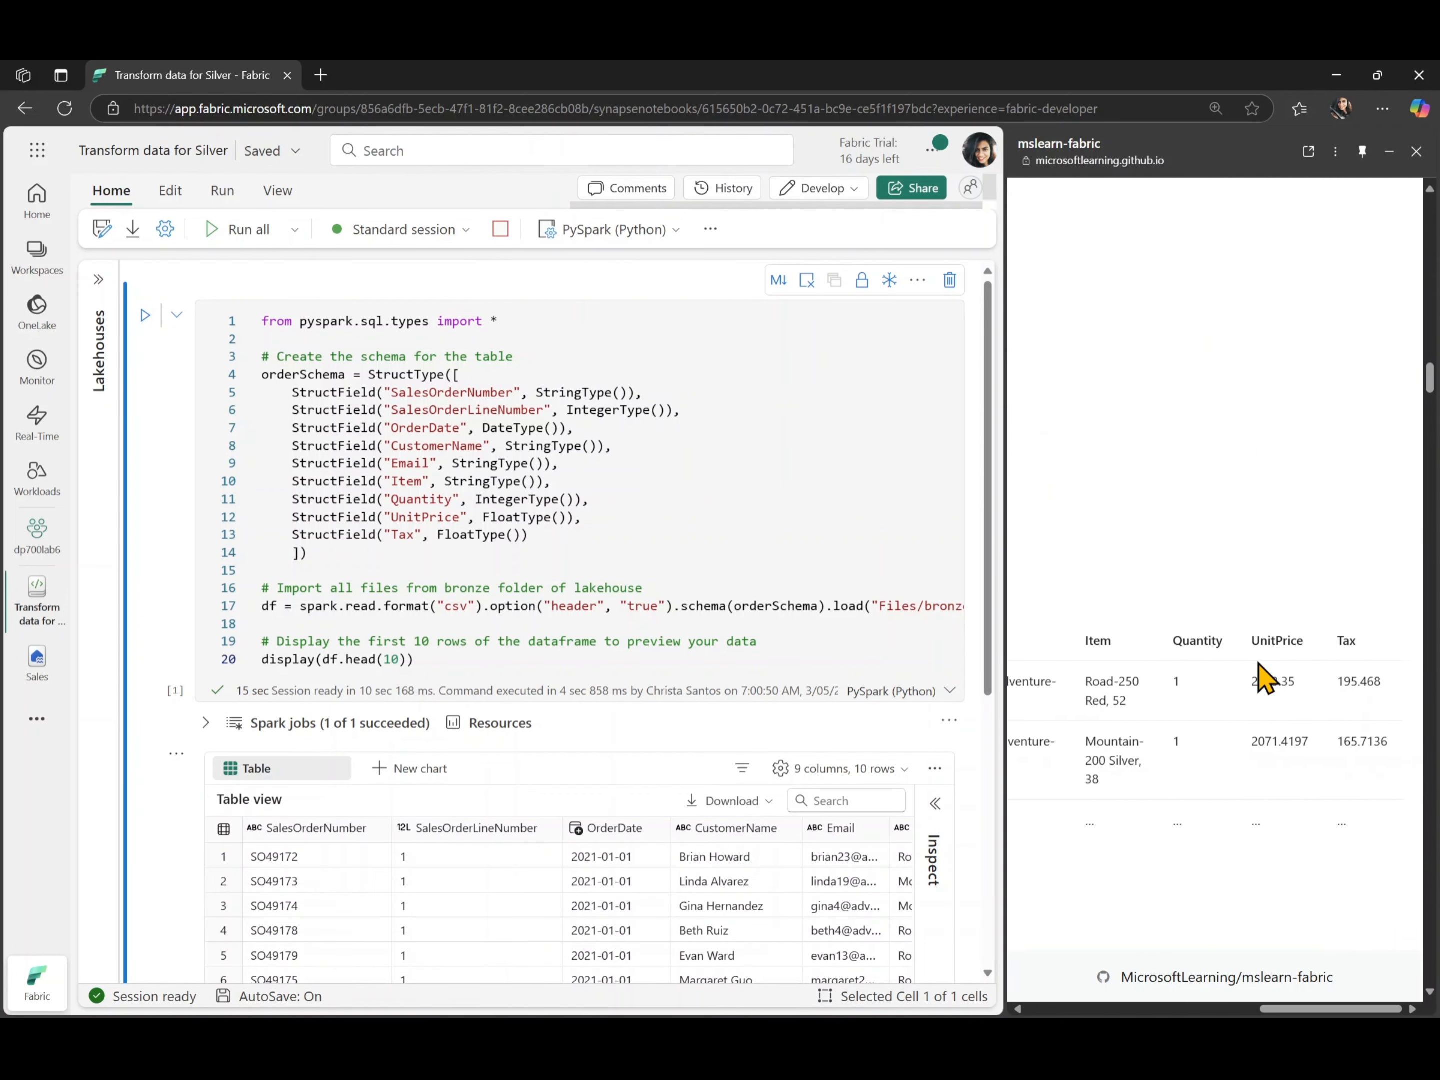
pyautogui.hscroll(-3, 1263, 676)
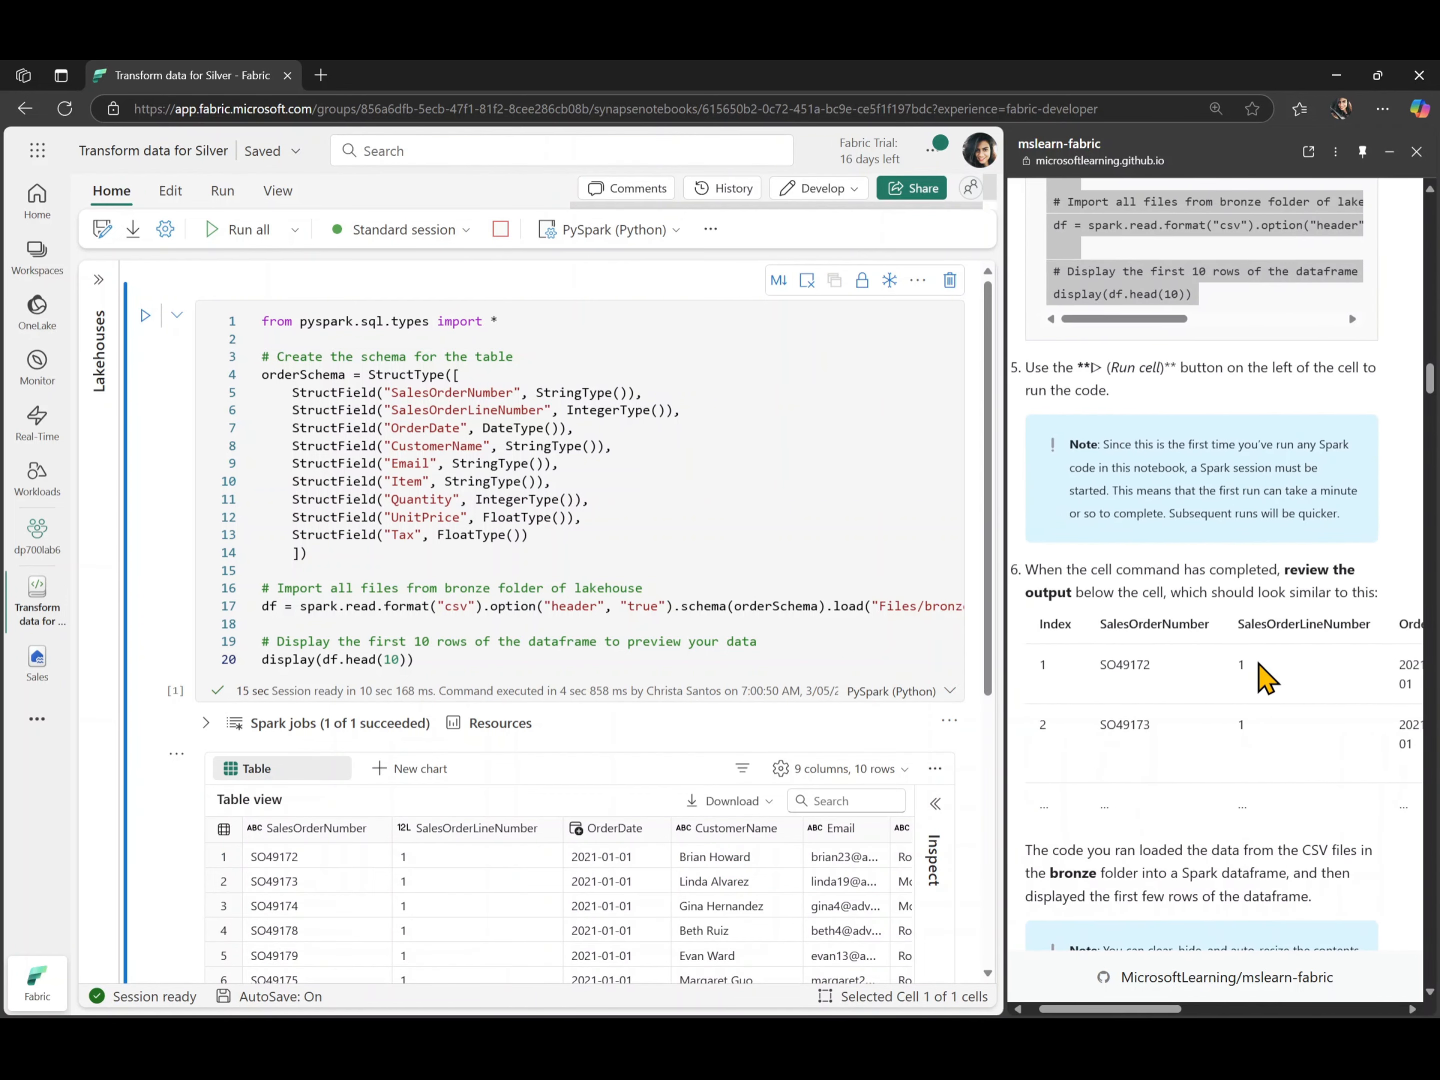
# - Compare the columns and rows of the cell's output preview with the lab's expected output table
pyautogui.scroll(-2, 771, 794)
pyautogui.scroll(-2, 770, 797)
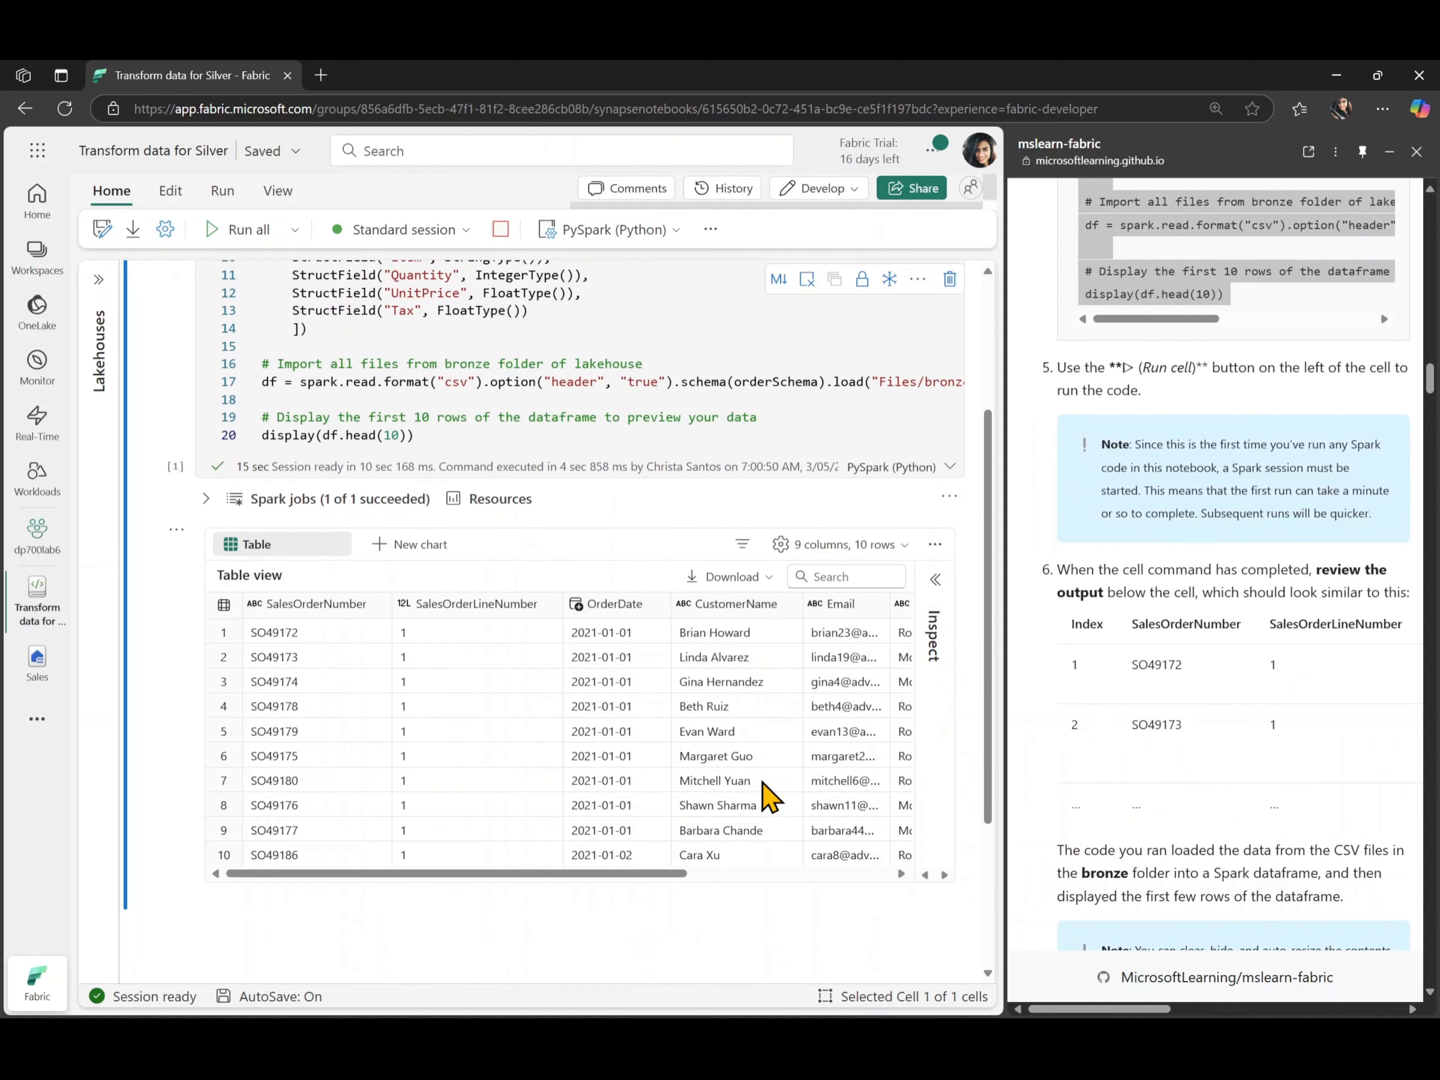
pyautogui.hscroll(5, 769, 797)
pyautogui.hscroll(1, 769, 796)
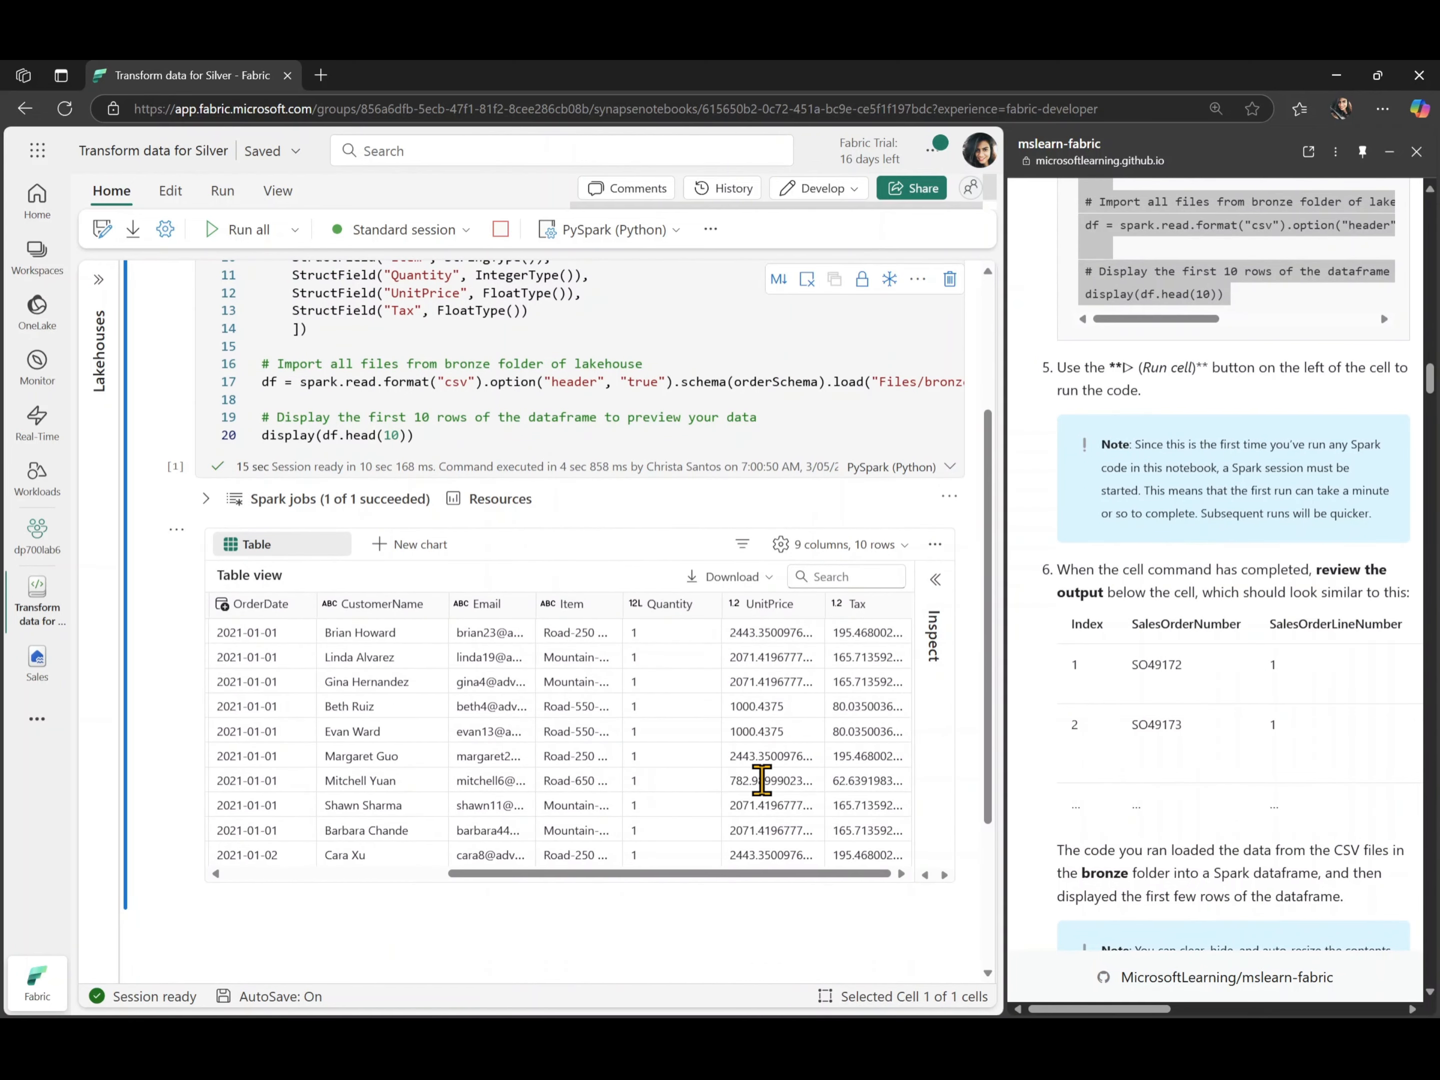
pyautogui.hscroll(3, 1302, 732)
pyautogui.hscroll(-3, 1302, 732)
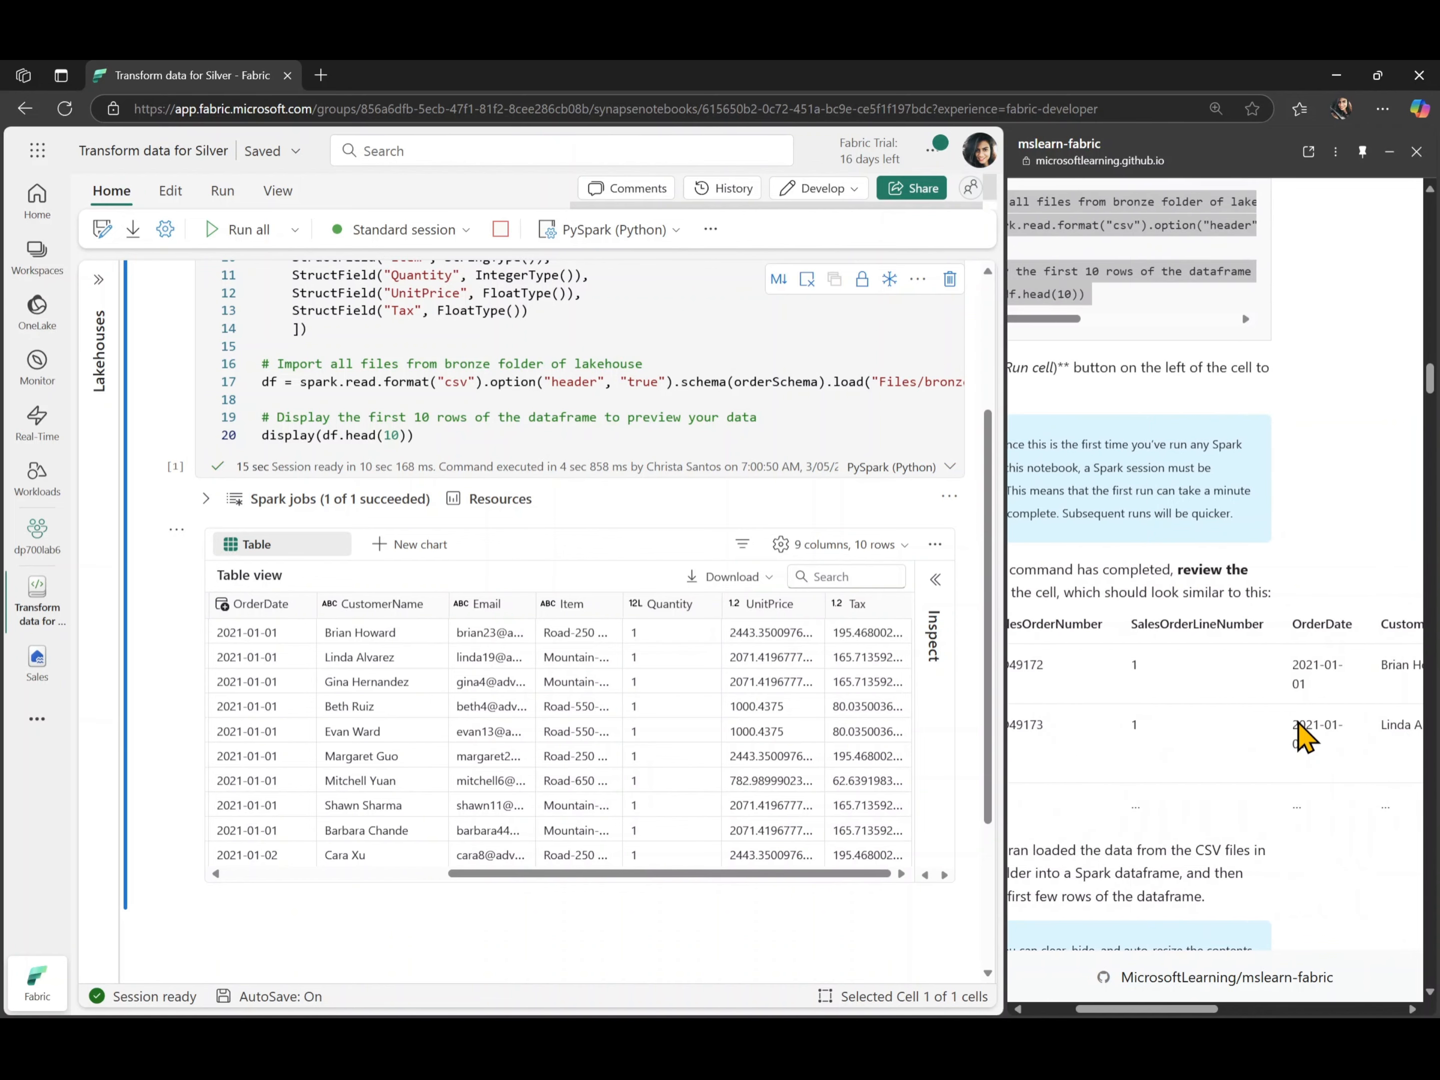
pyautogui.hscroll(1, 1299, 723)
pyautogui.hscroll(-6, 745, 730)
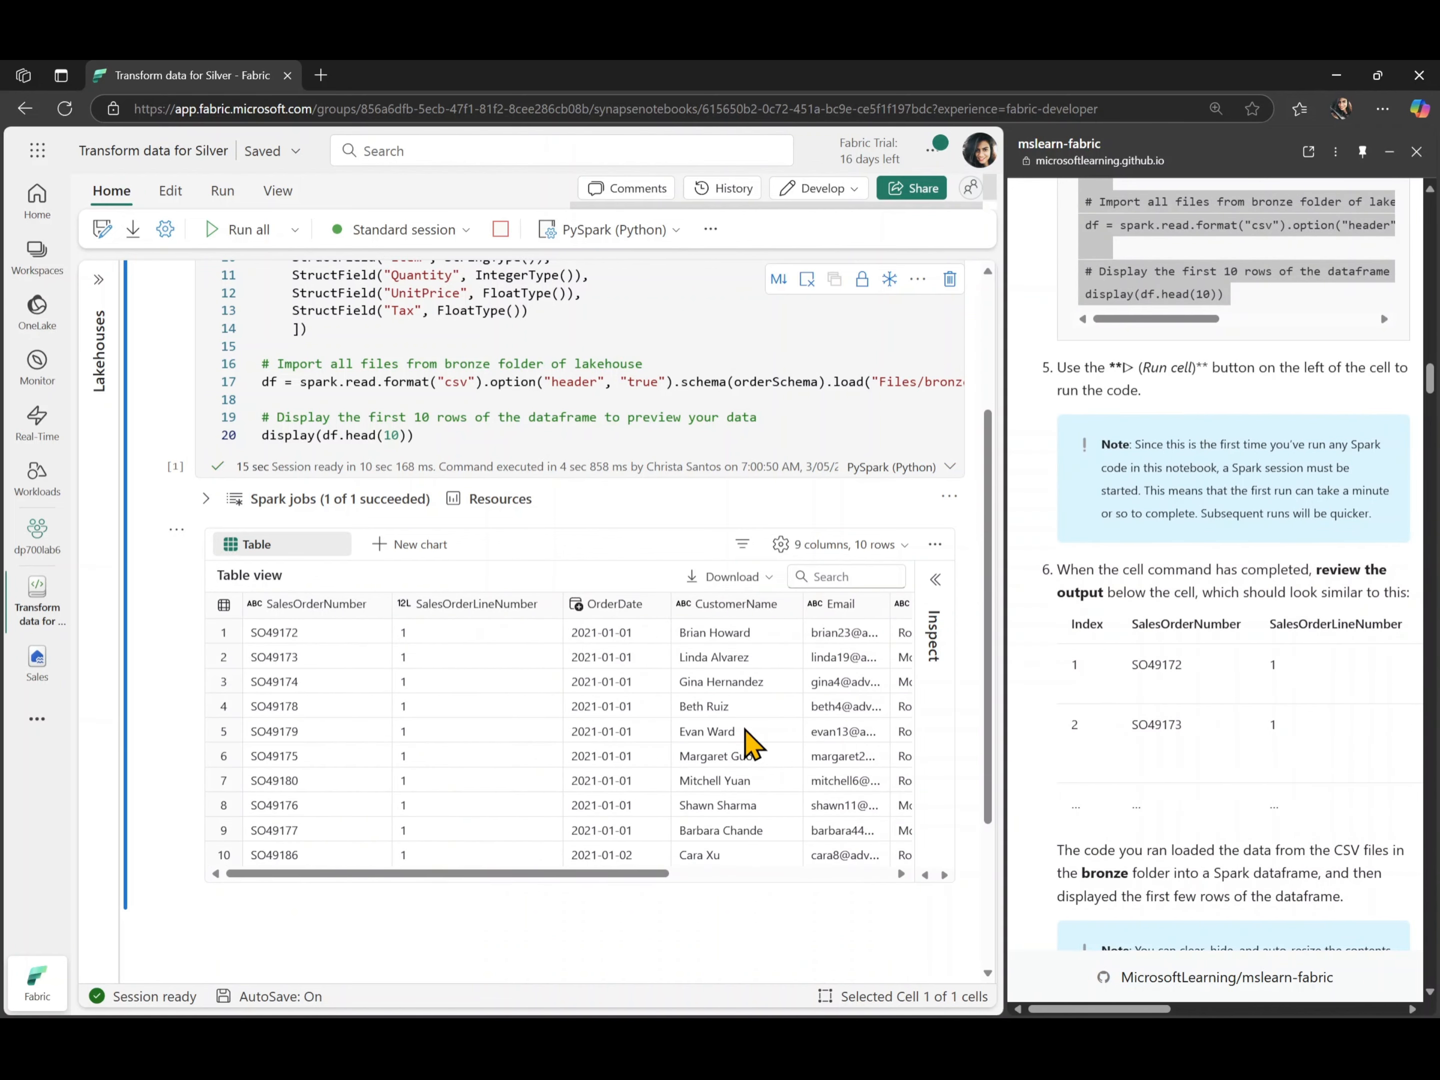
# - Add a code cell below the output and paste the lab's code adding FileName, IsFlagged, CreatedTS and ModifiedTS columns and replacing empty CustomerName values with "Unknown"
pyautogui.scroll(-5, 1101, 732)
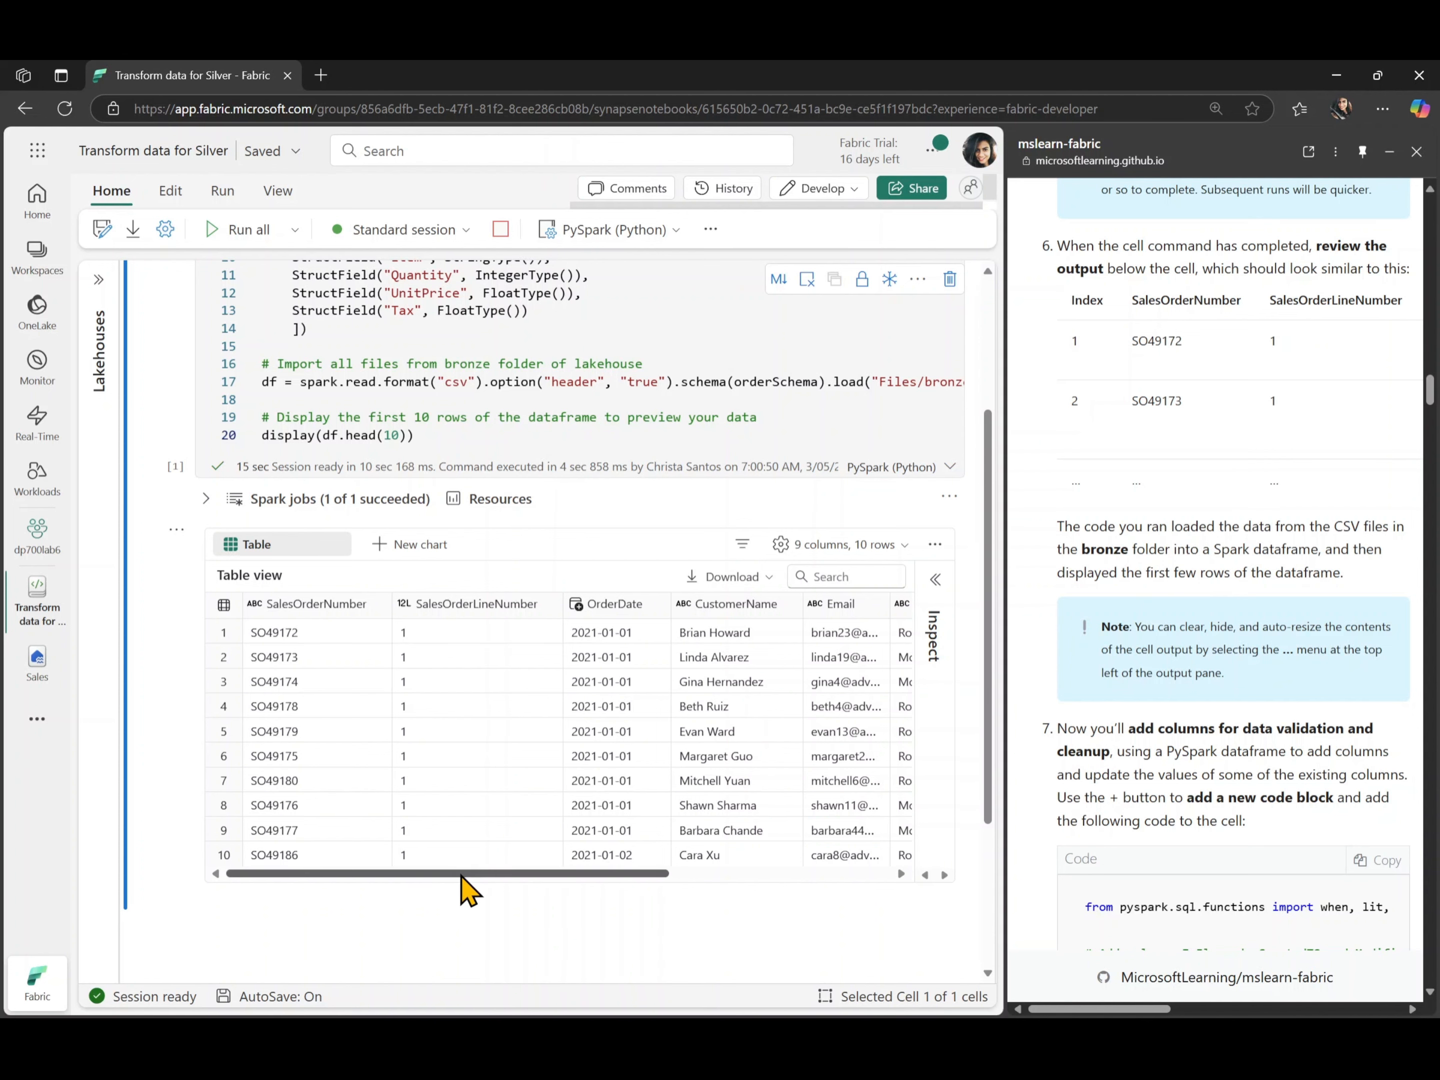
pyautogui.scroll(-3, 469, 889)
pyautogui.scroll(-1, 1093, 752)
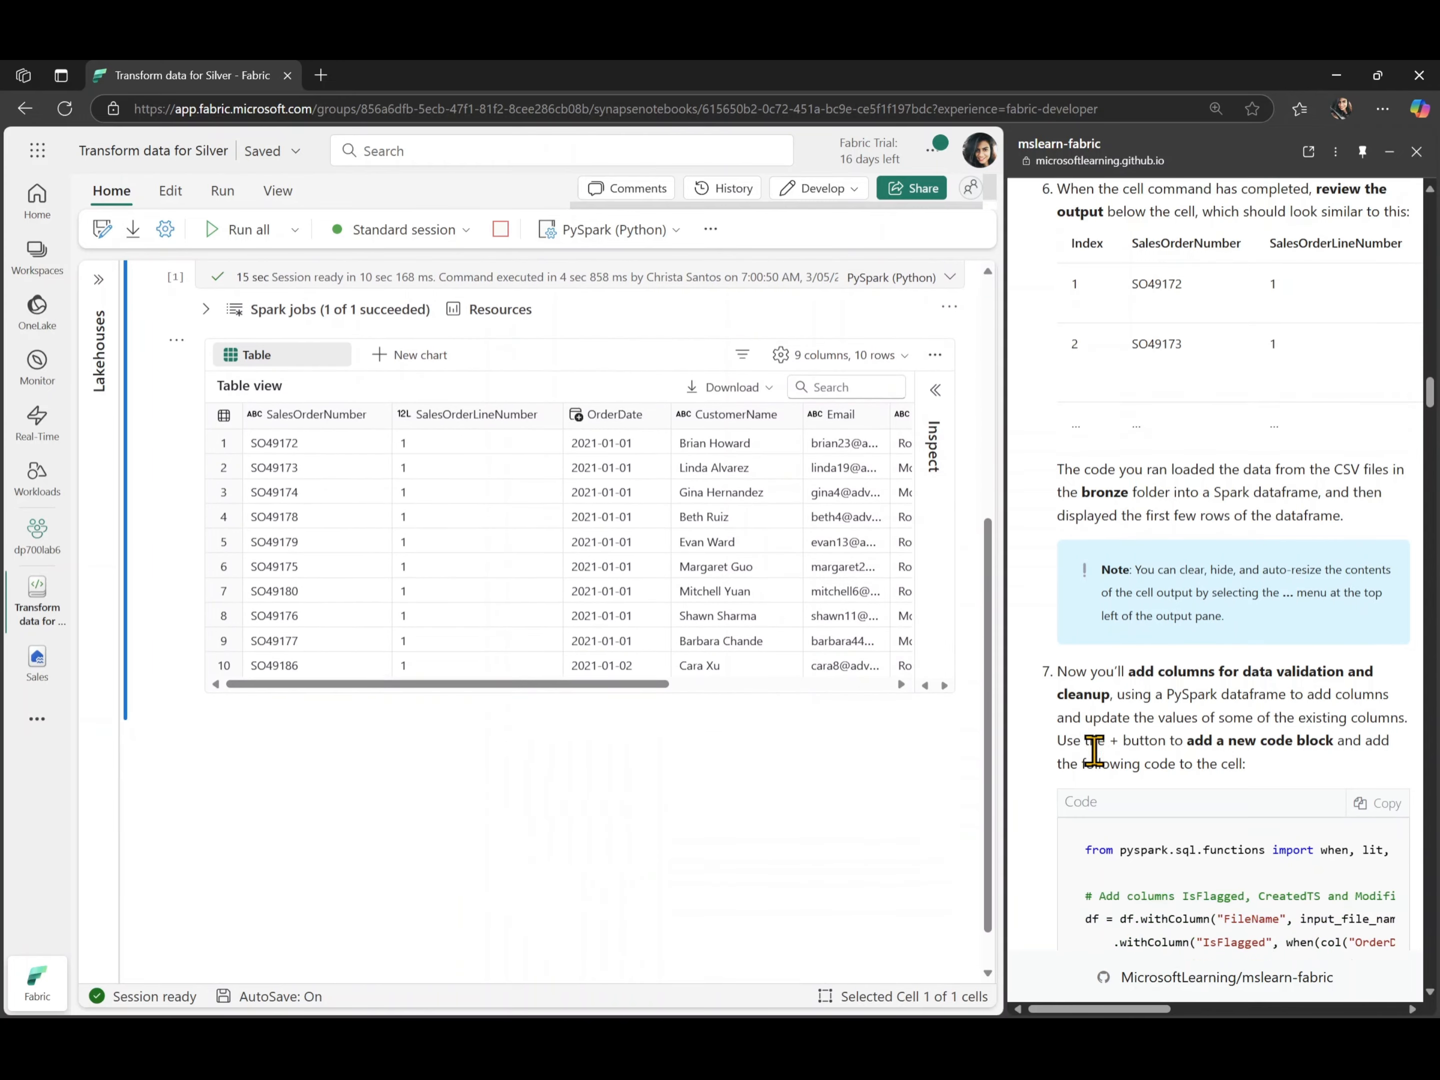
pyautogui.scroll(-2, 1093, 752)
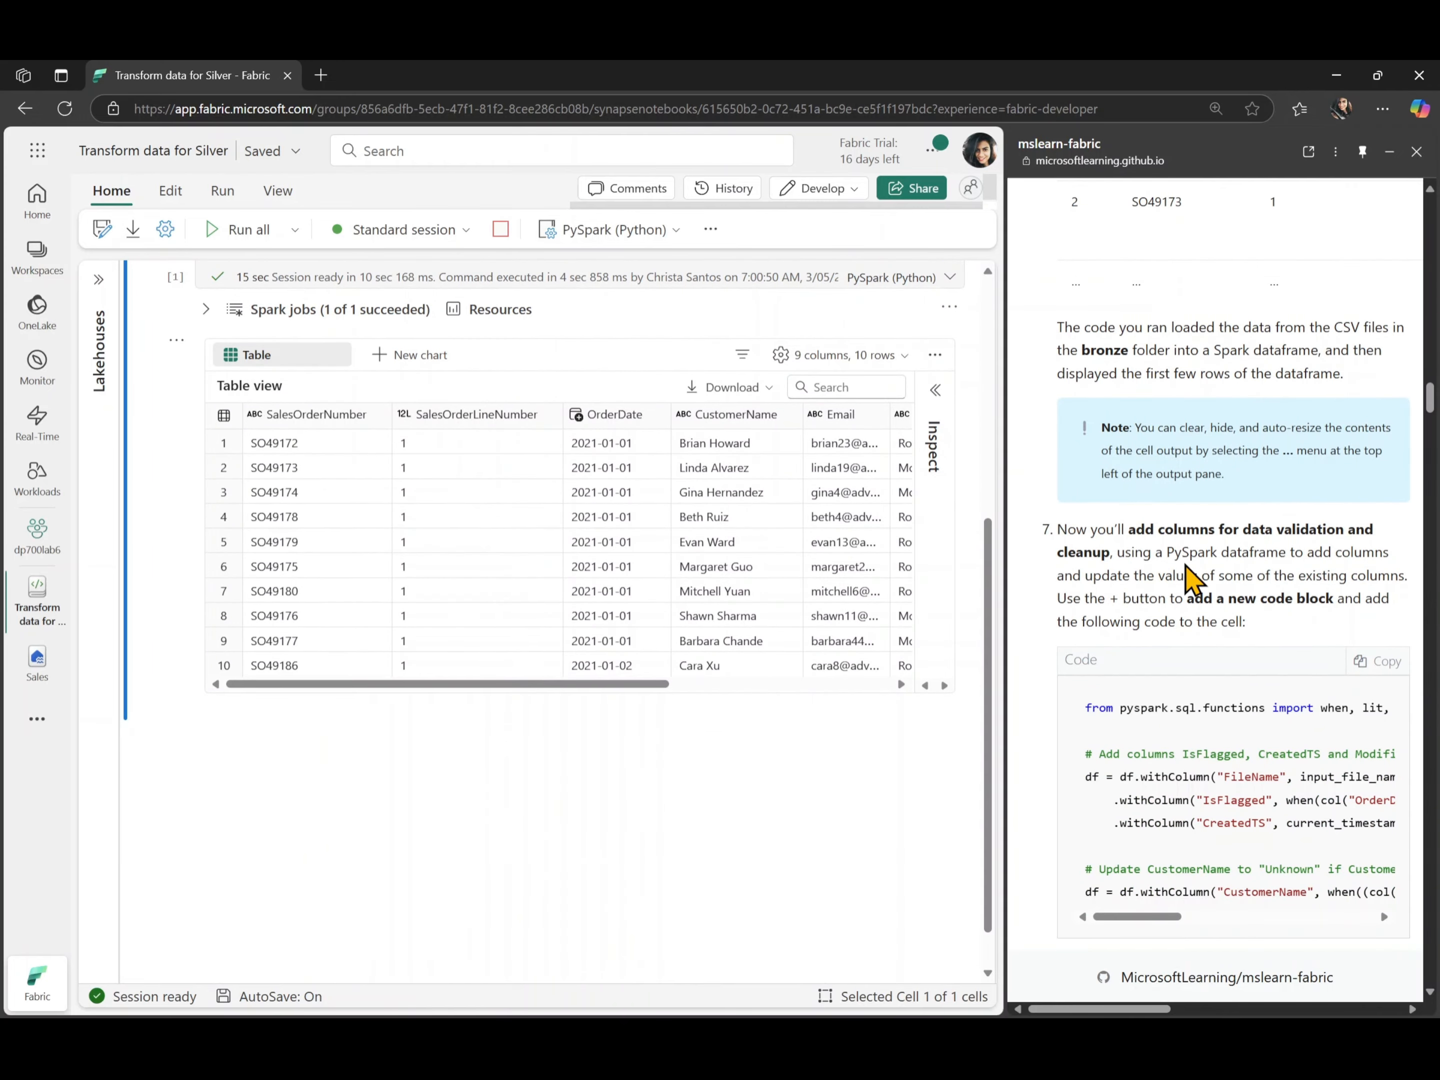
pyautogui.scroll(-1, 1189, 579)
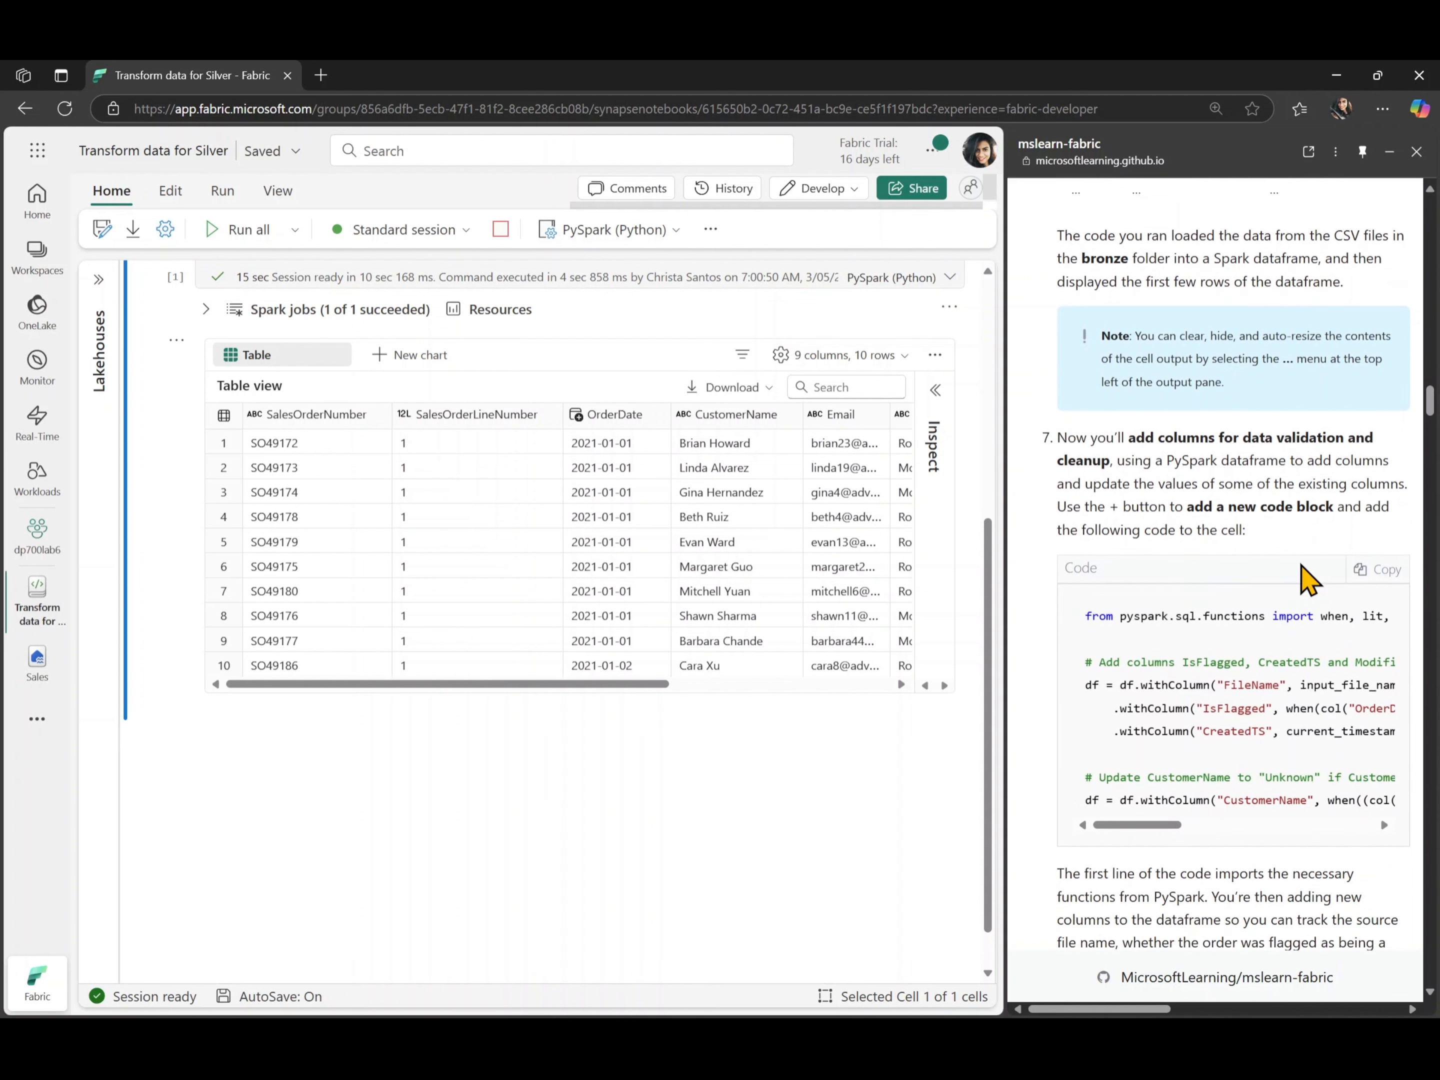
pyautogui.click(1369, 570)
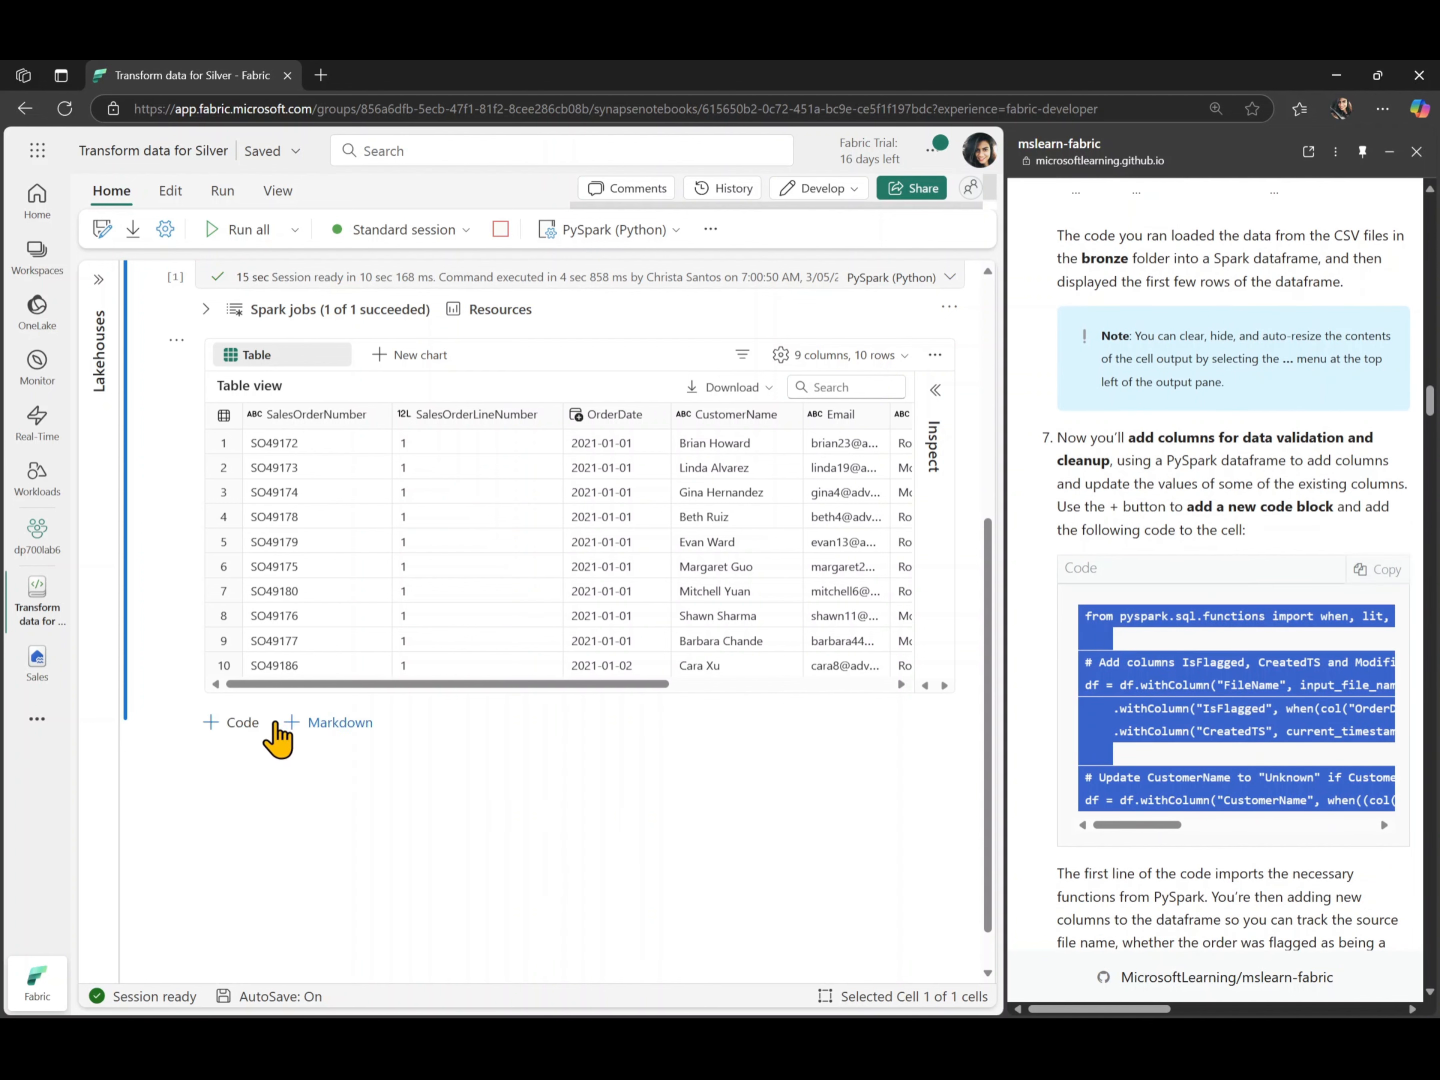
pyautogui.click(251, 727)
pyautogui.hotkey('ctrl', 'v')
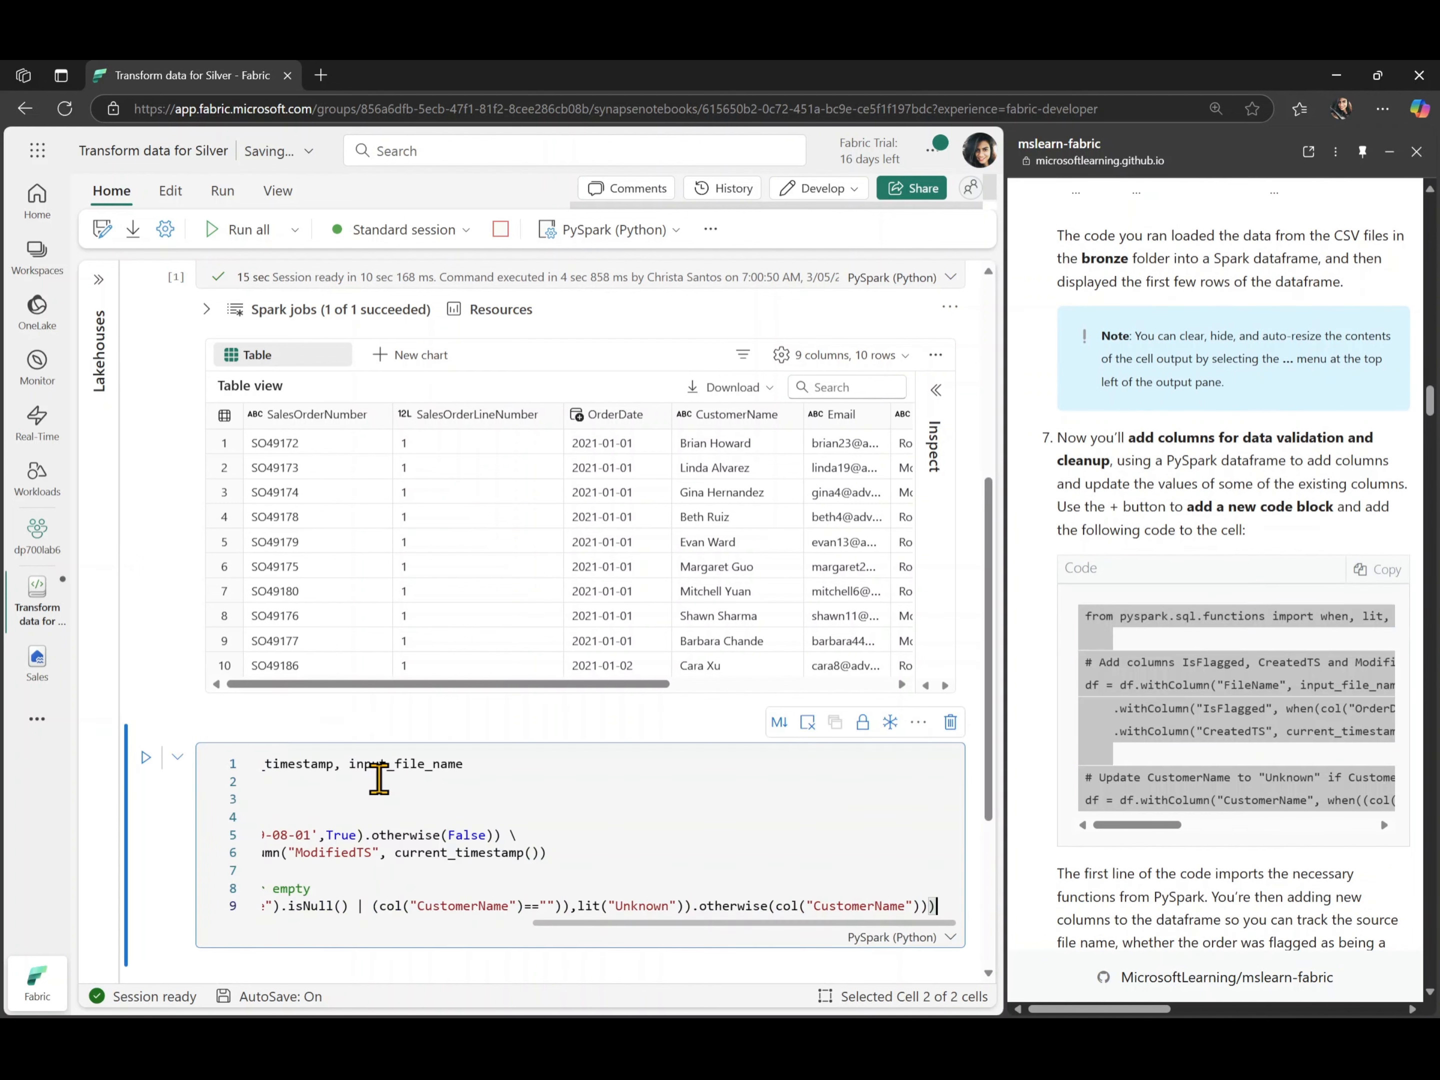
# - Outdent all lines of the pasted data validation code so that they start without leading indentation
pyautogui.hscroll(-6, 524, 810)
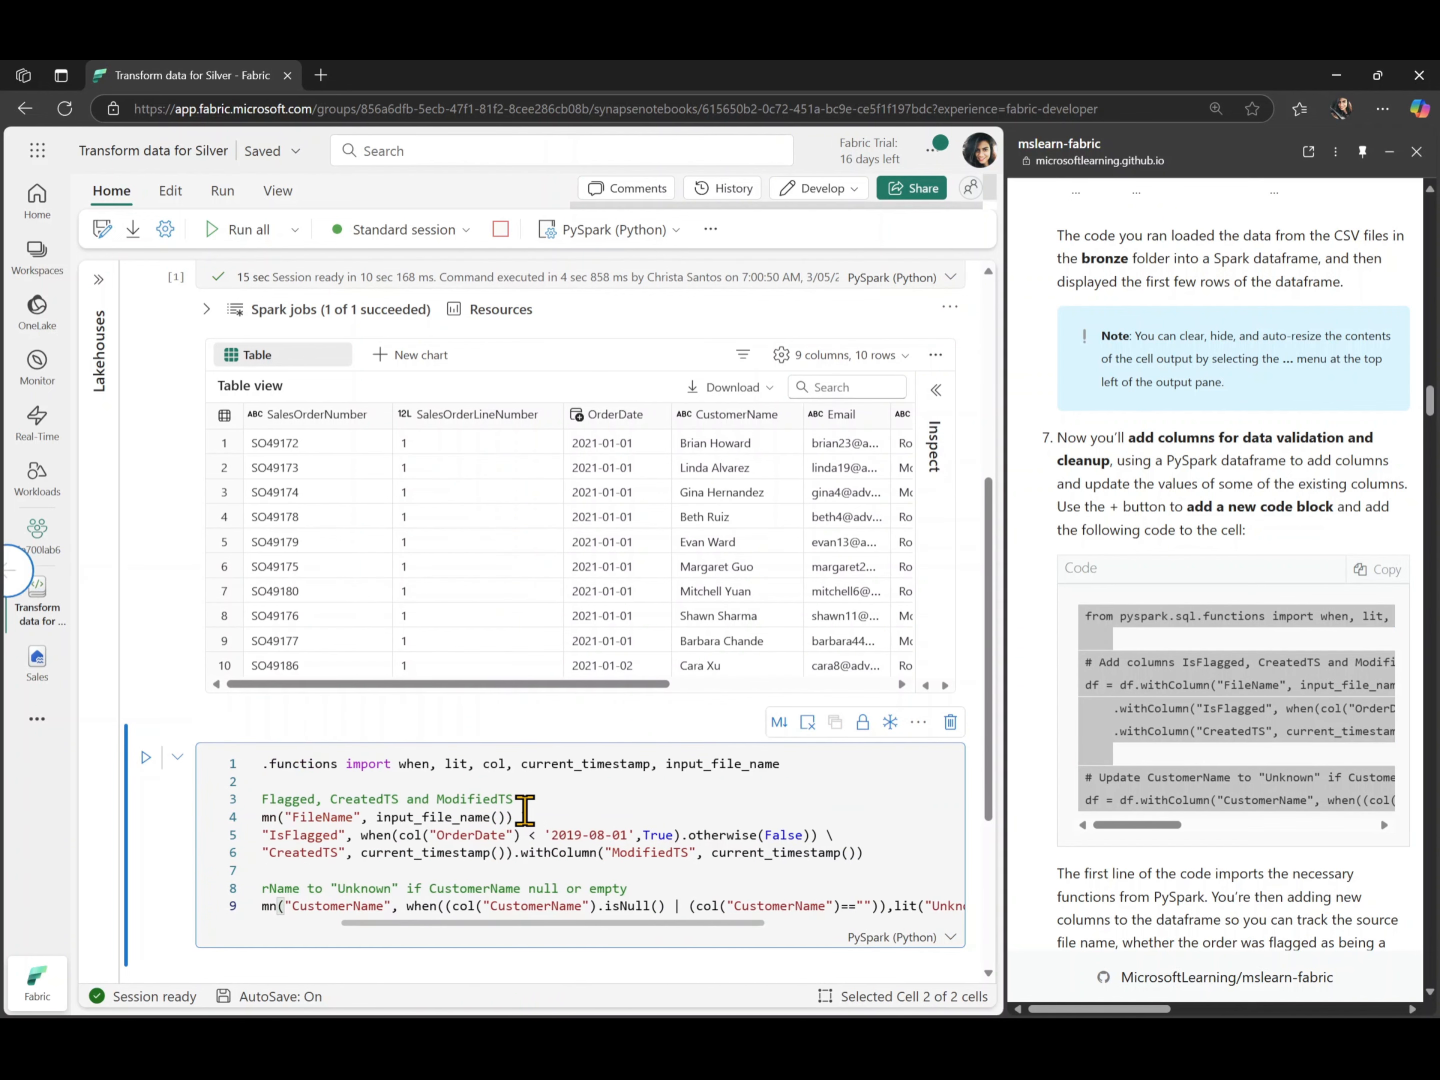
pyautogui.hscroll(-3, 524, 810)
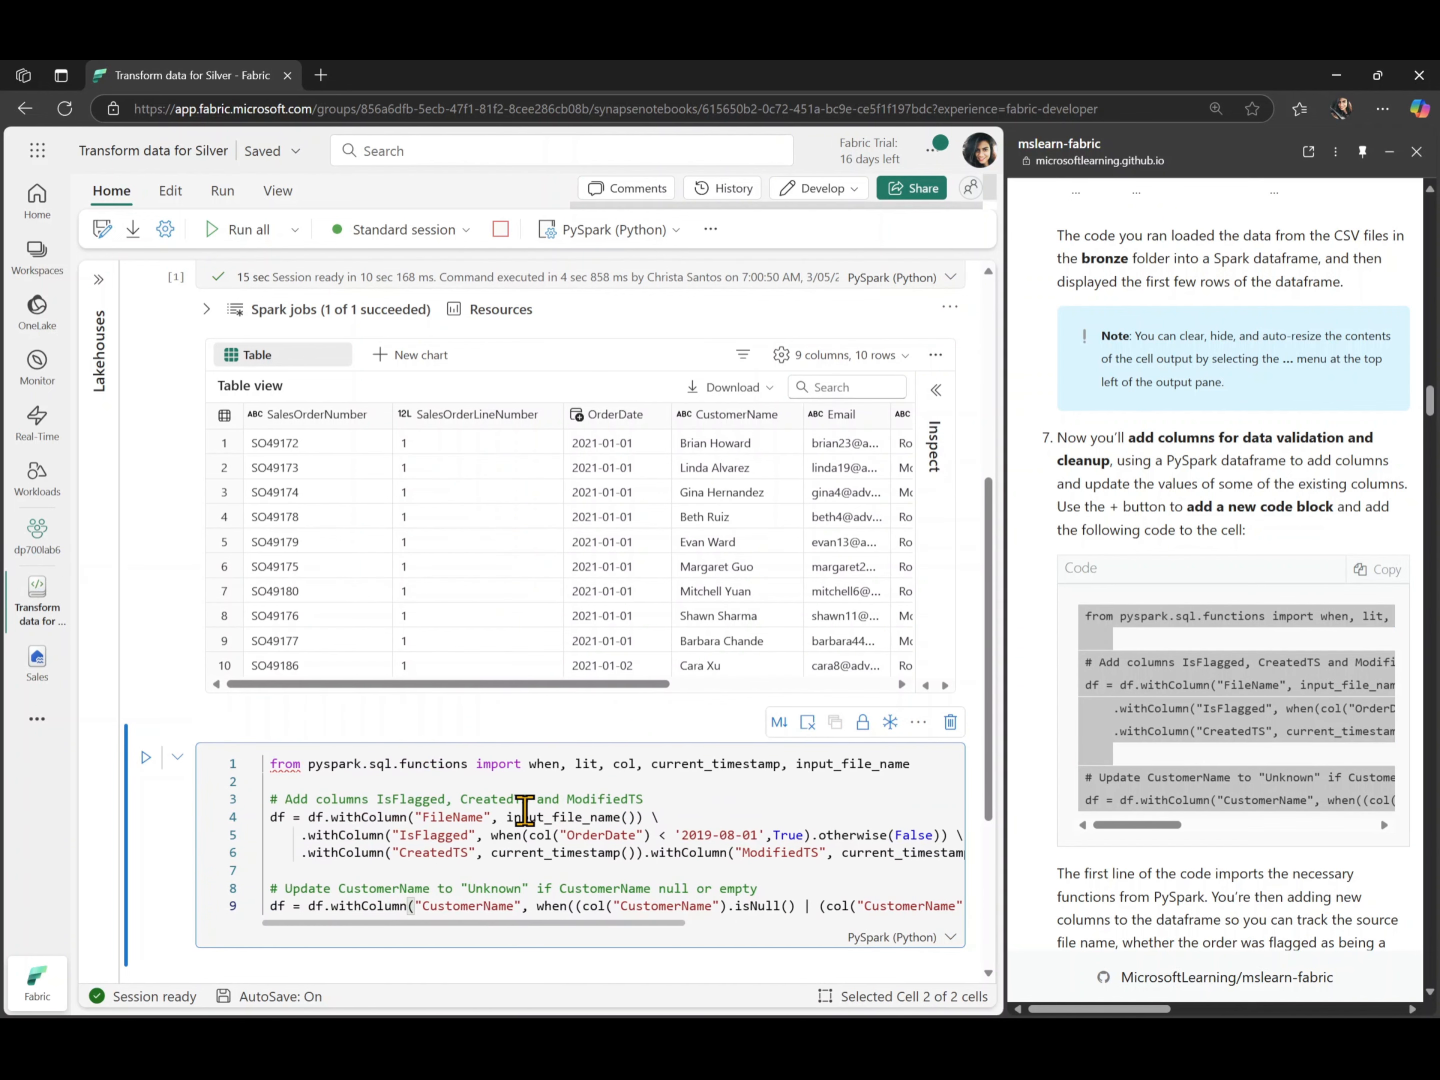
pyautogui.hotkey('ctrl', 'a')
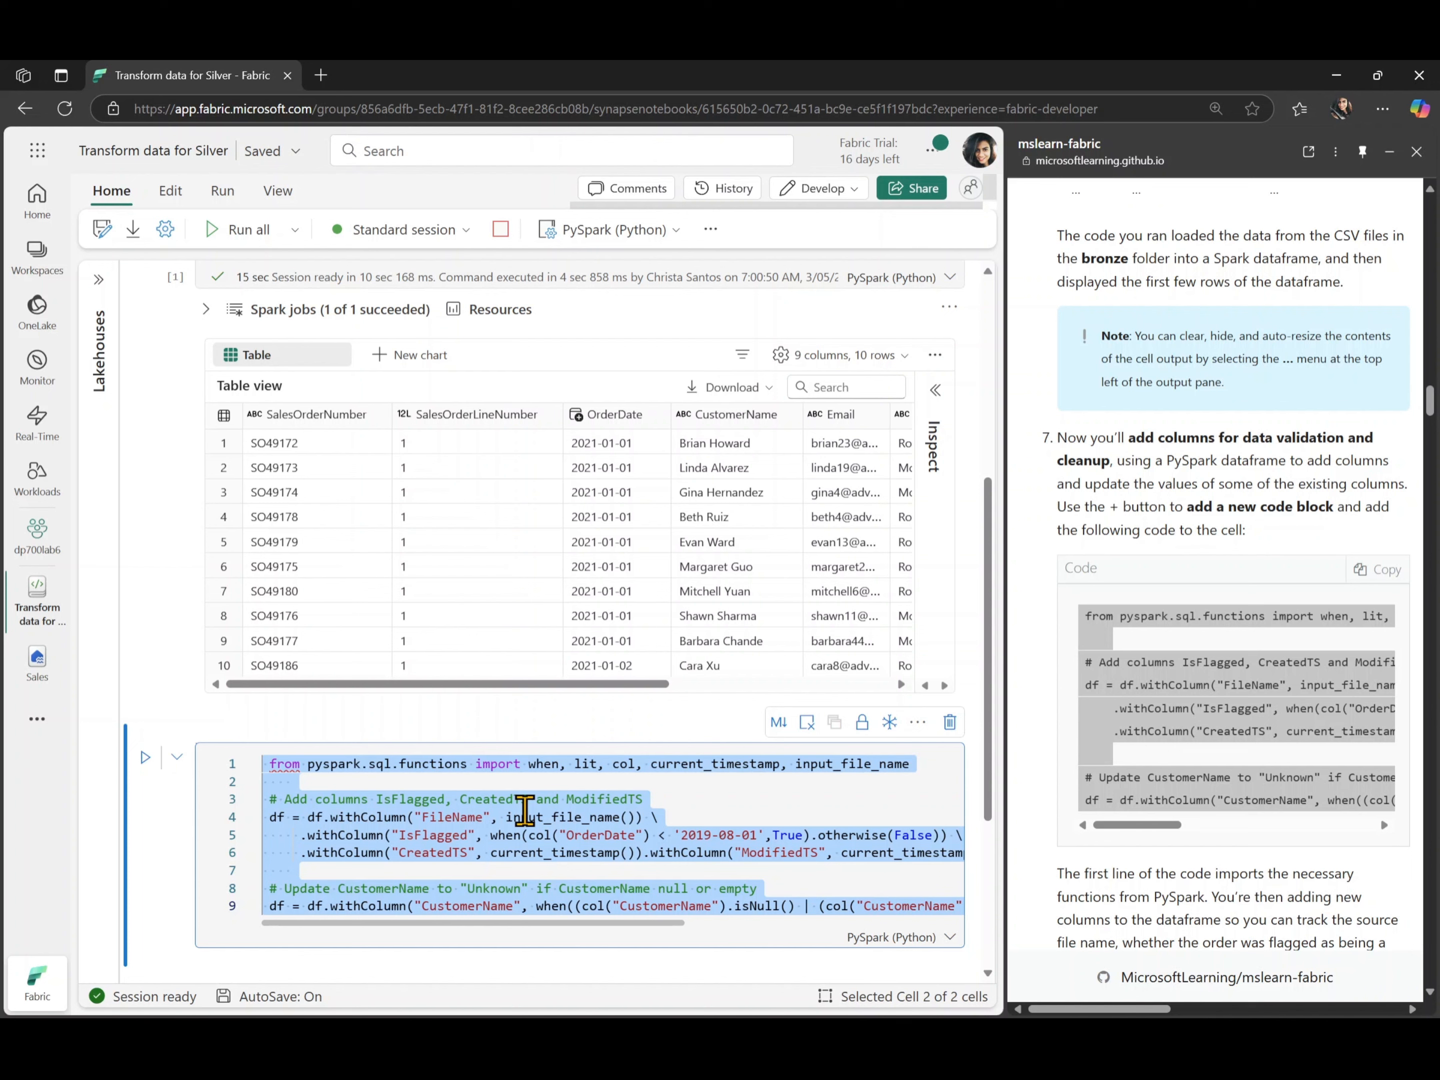
pyautogui.hscroll(5, 524, 809)
pyautogui.click(524, 814)
pyautogui.hscroll(-5, 524, 810)
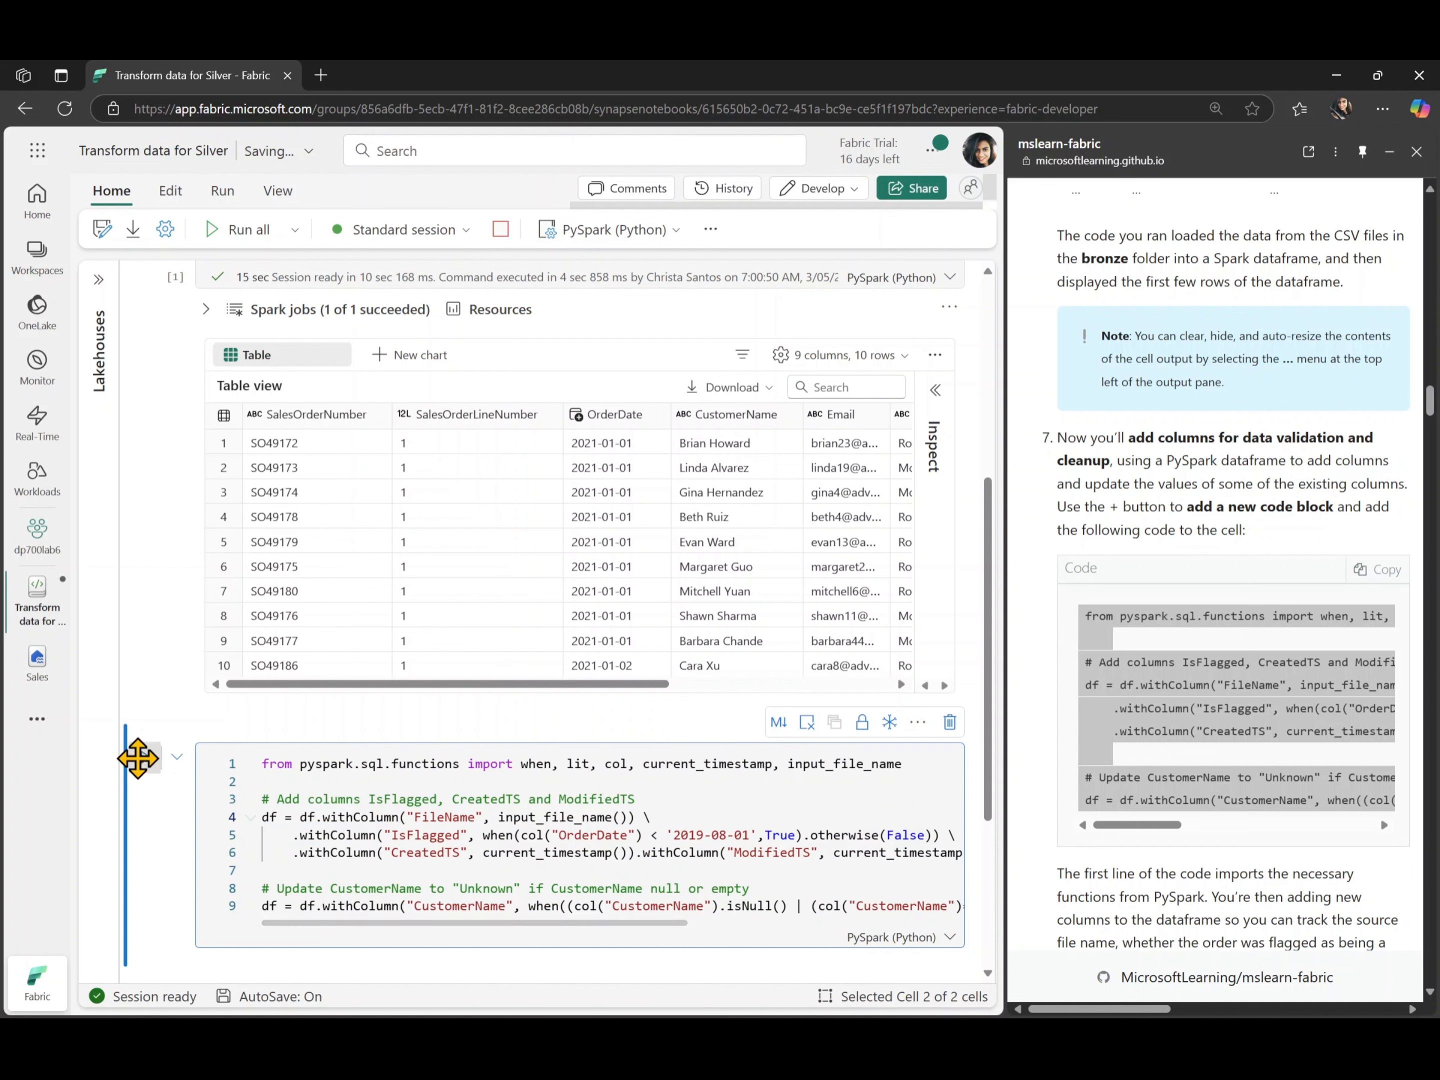
# - Run the data validation cell and review its code for the added columns and the CustomerName update
pyautogui.click(145, 760)
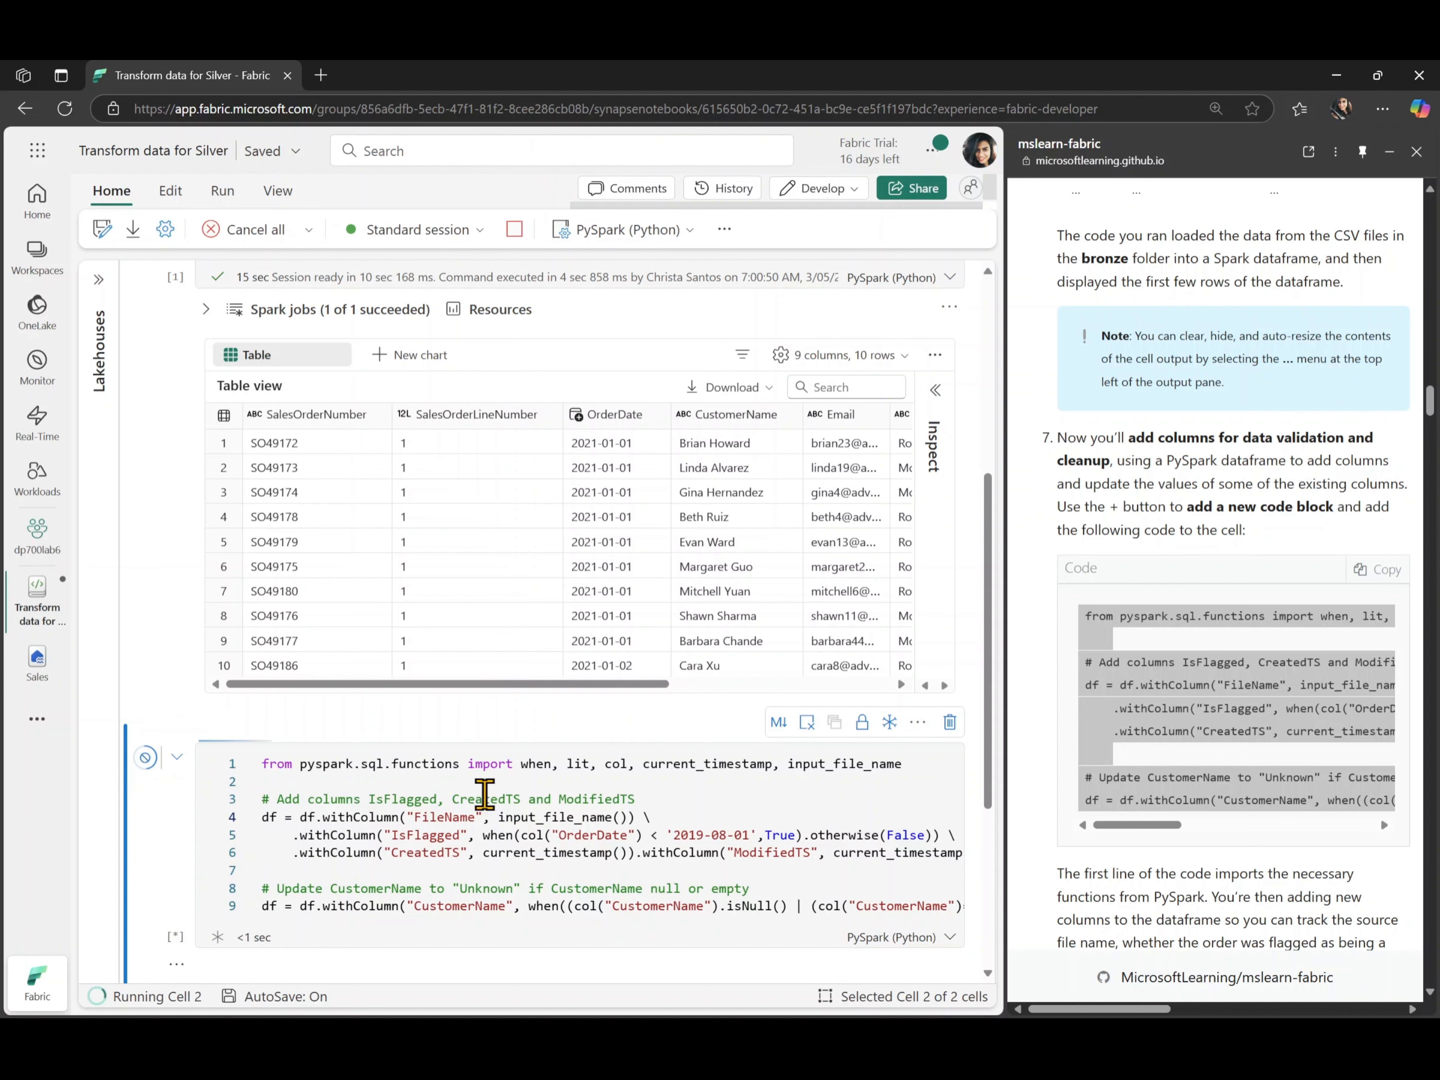
pyautogui.scroll(-3, 566, 811)
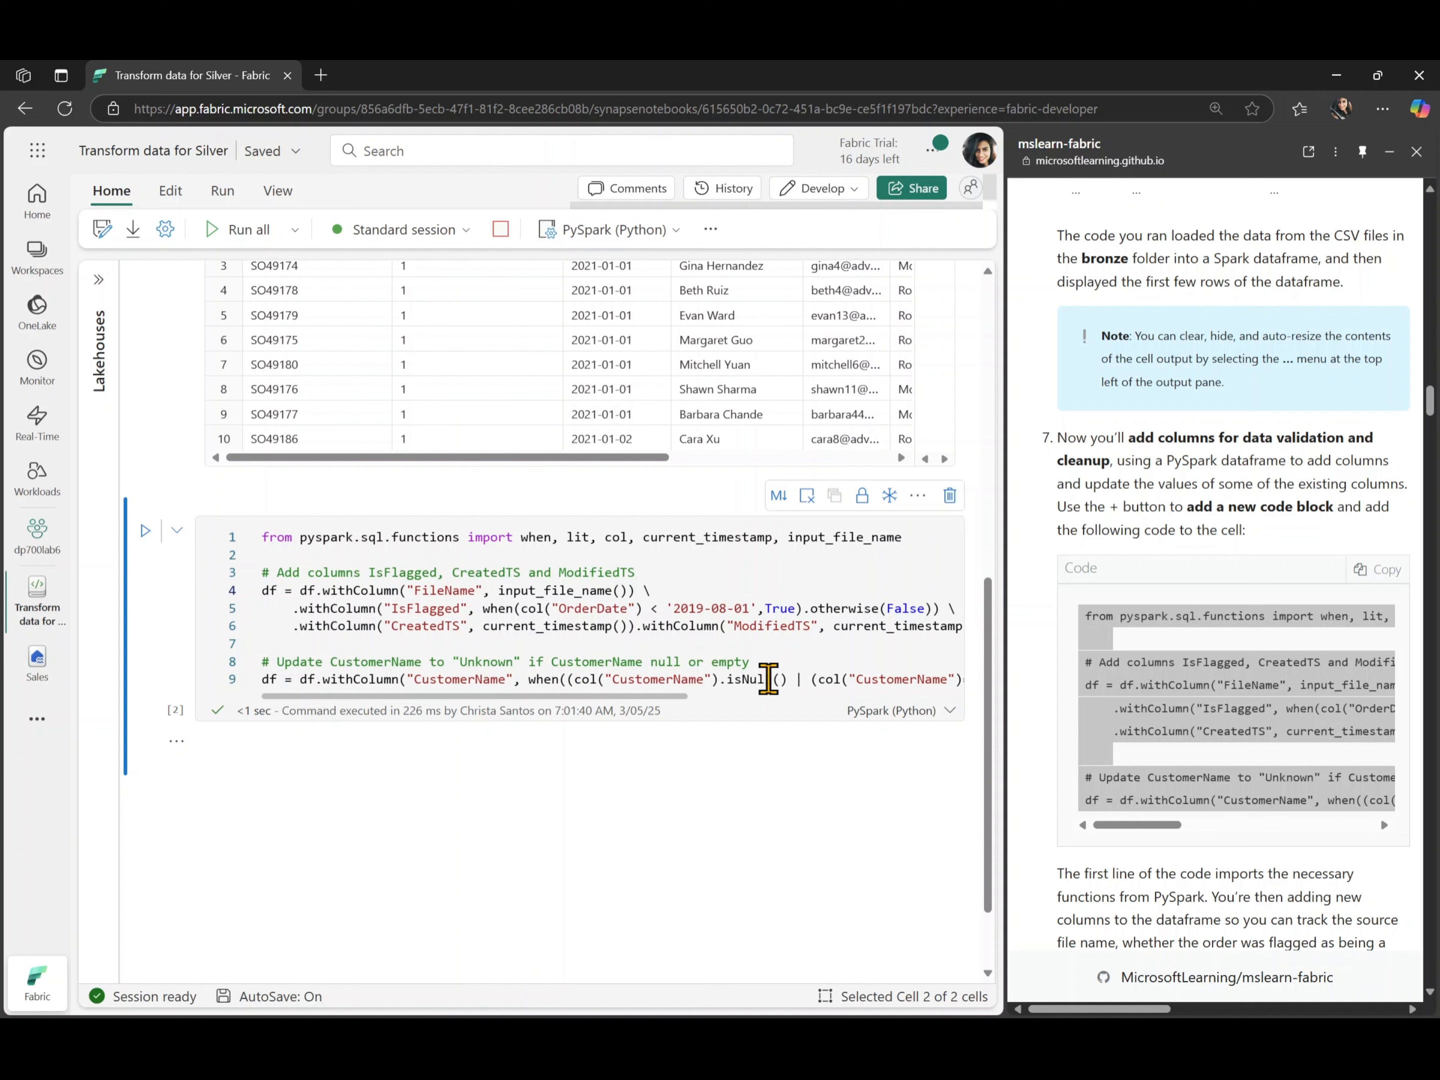
pyautogui.hscroll(5, 768, 678)
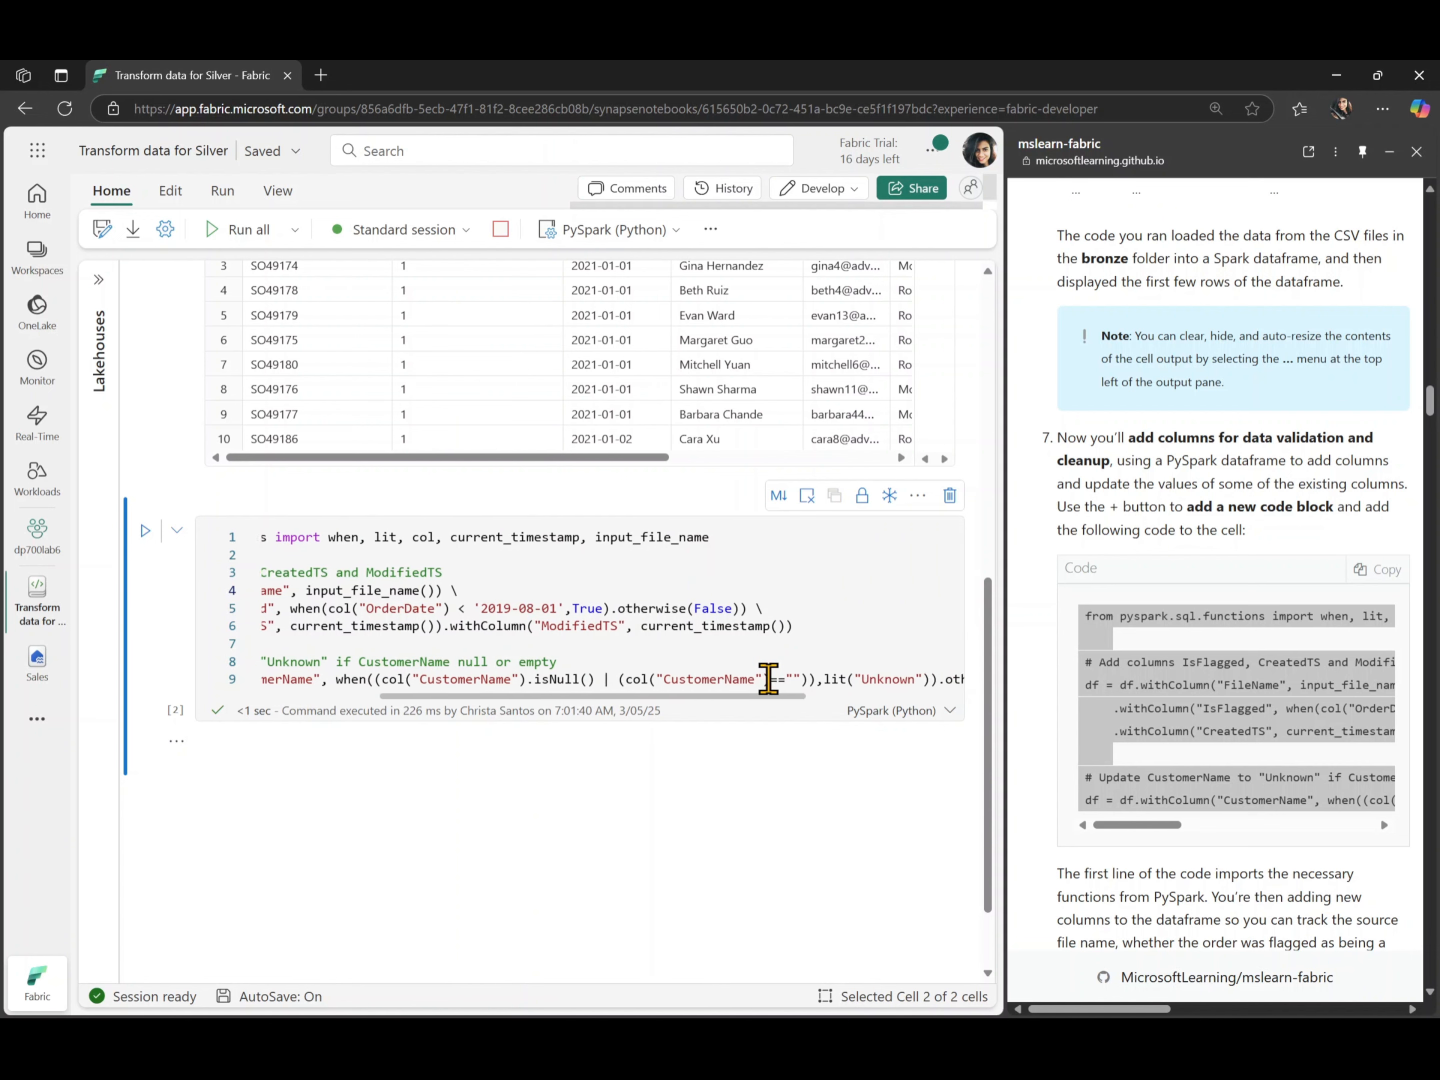
pyautogui.hscroll(-5, 769, 679)
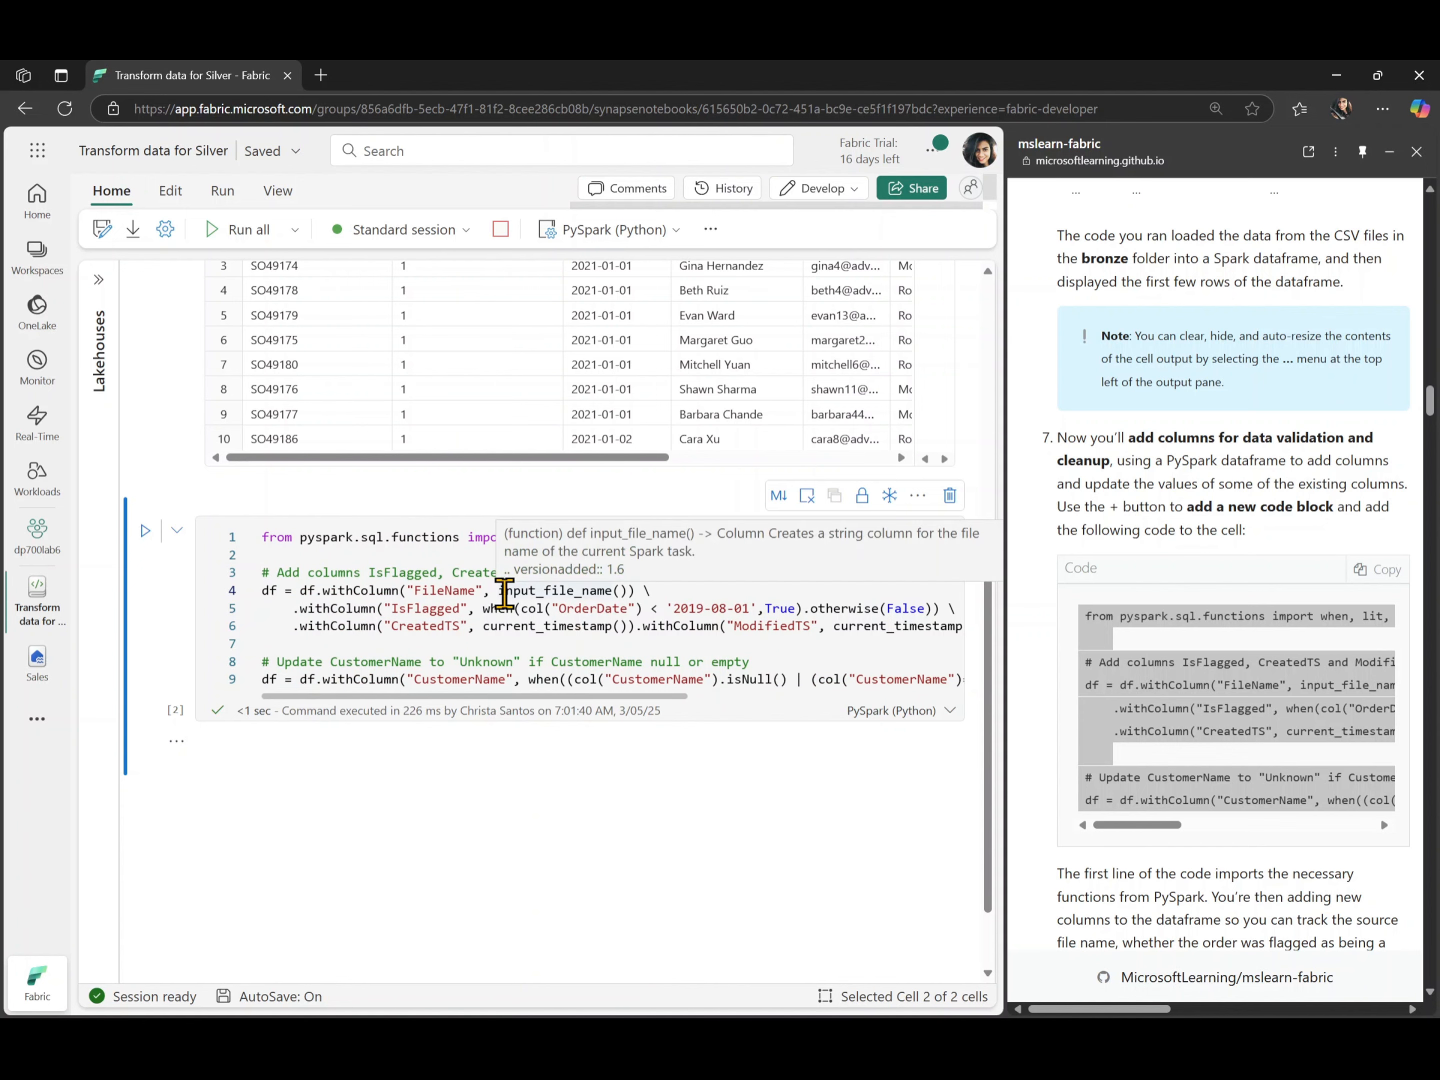
# - Add a third code cell and paste the lab's DeltaTable code defining the schema of the sales.sales_silver table
pyautogui.scroll(-4, 1286, 811)
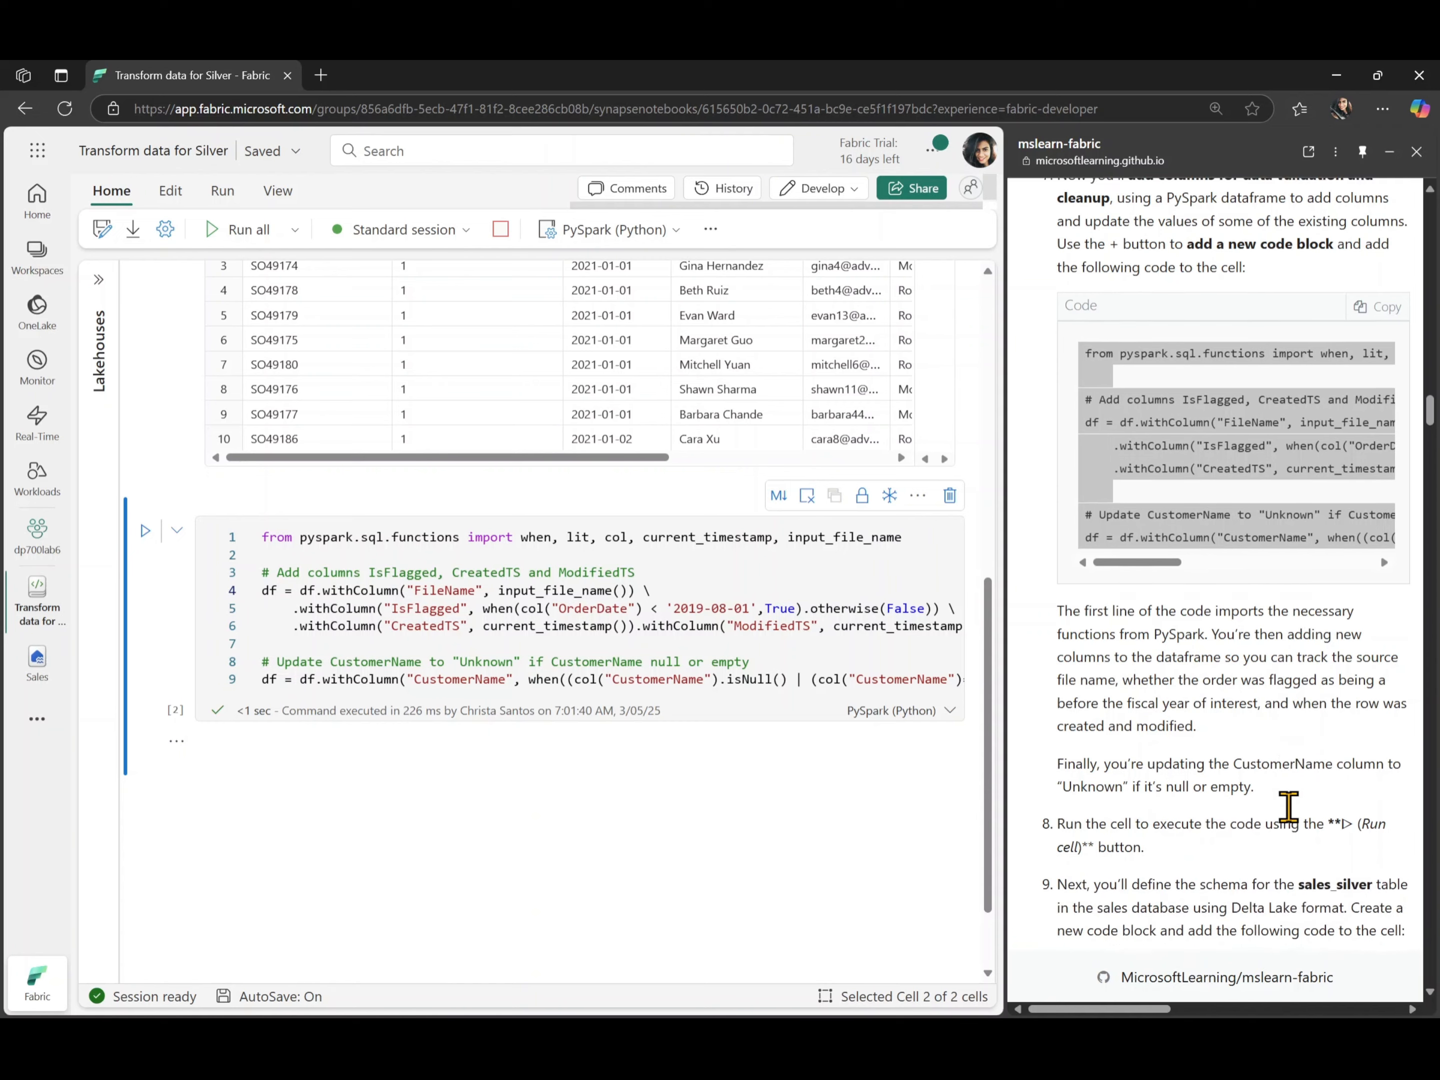
pyautogui.scroll(-6, 1287, 807)
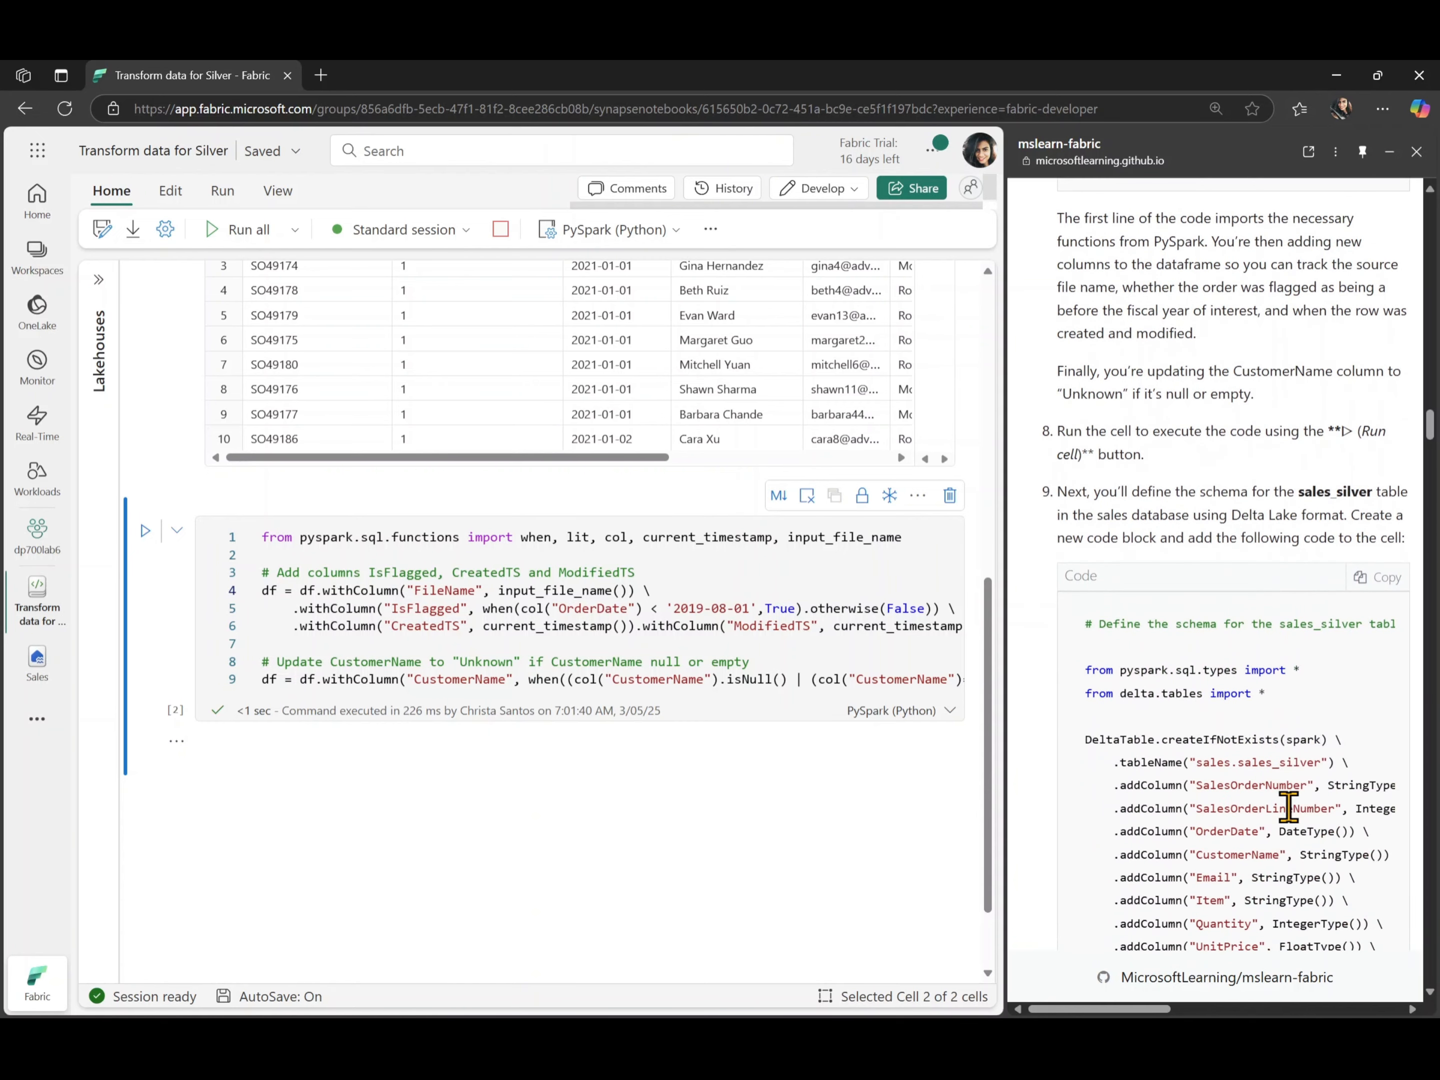
pyautogui.click(1374, 579)
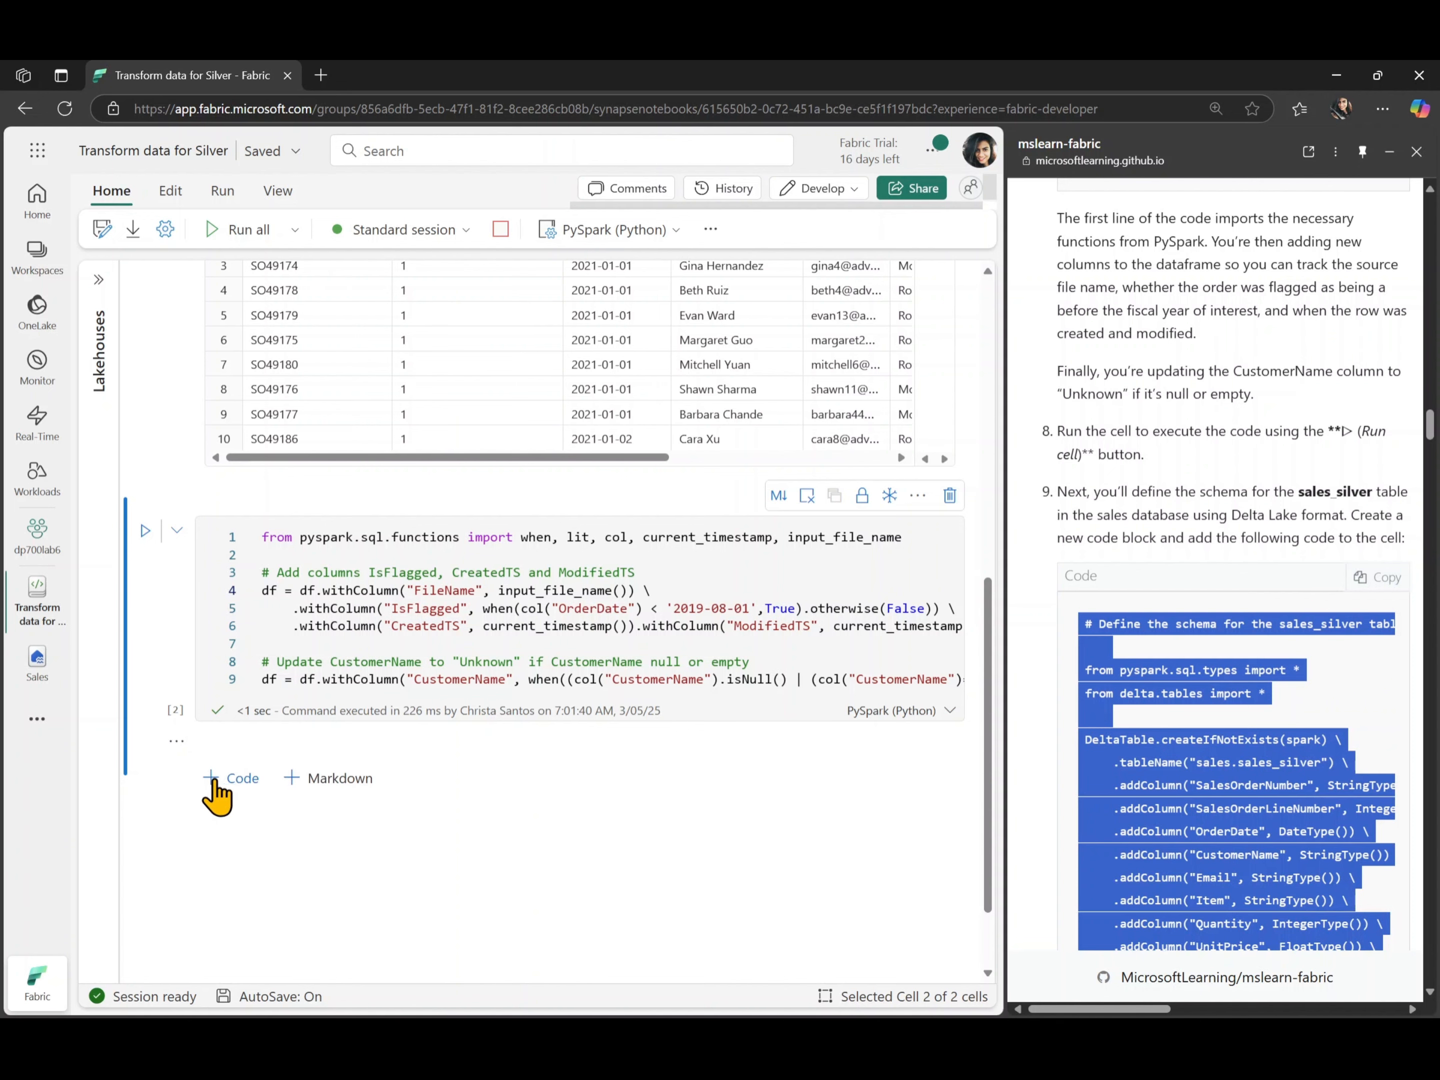
pyautogui.click(217, 781)
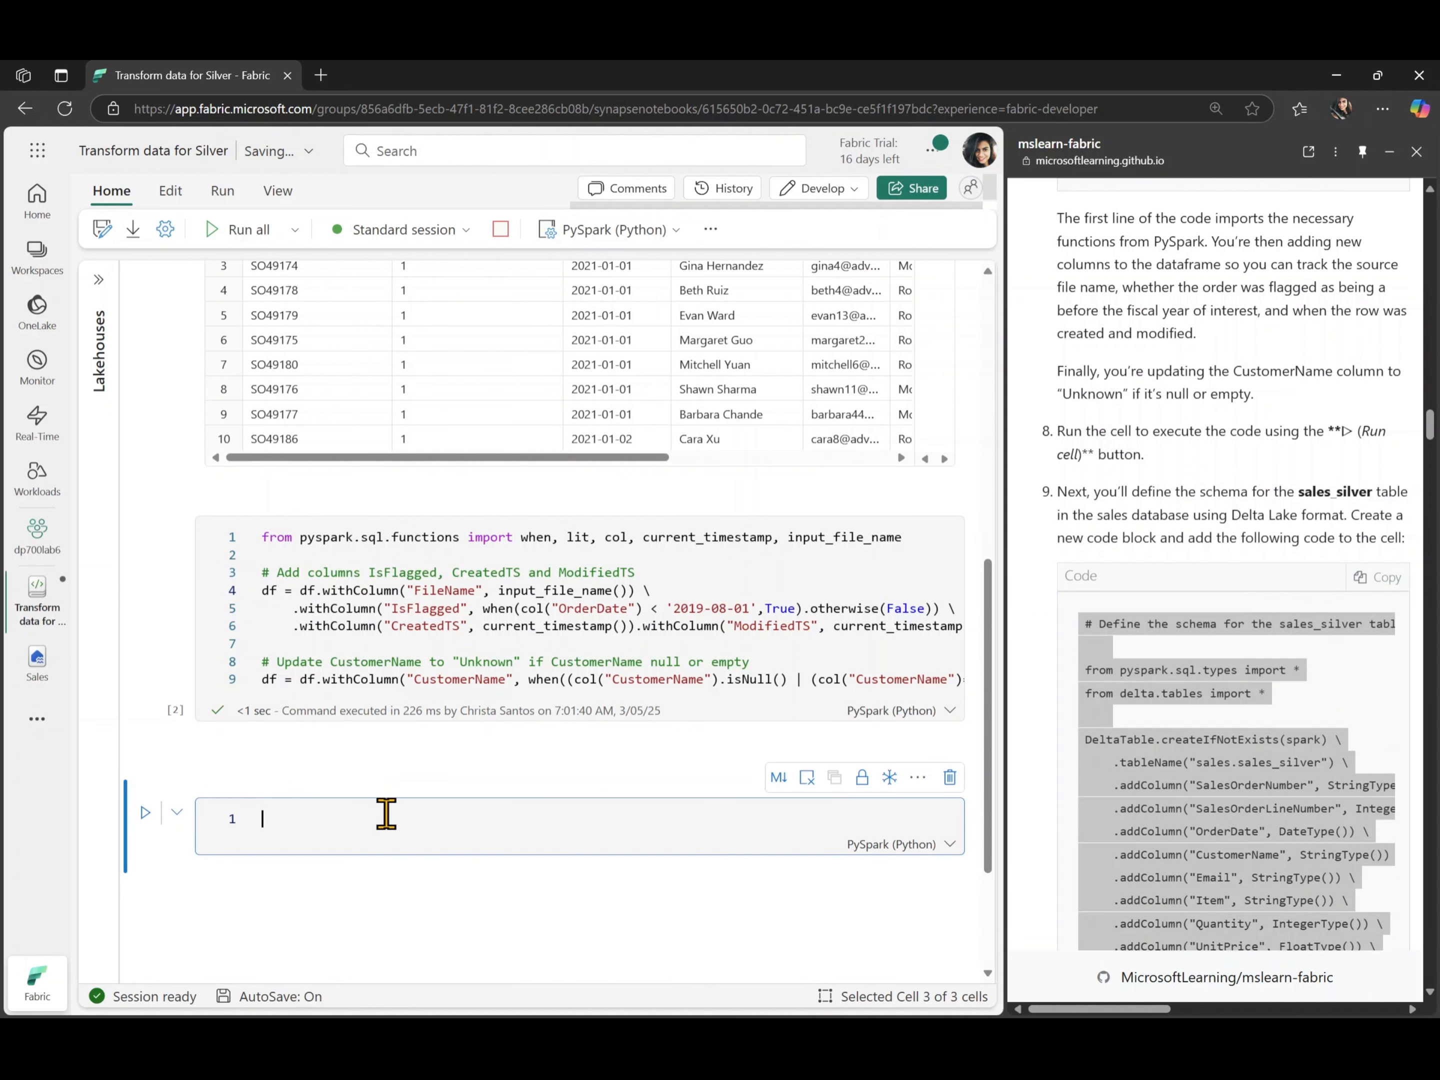
pyautogui.hotkey('ctrl', 'v')
# - Outdent all lines of the sales_silver schema code and clear the selection
pyautogui.click(522, 814)
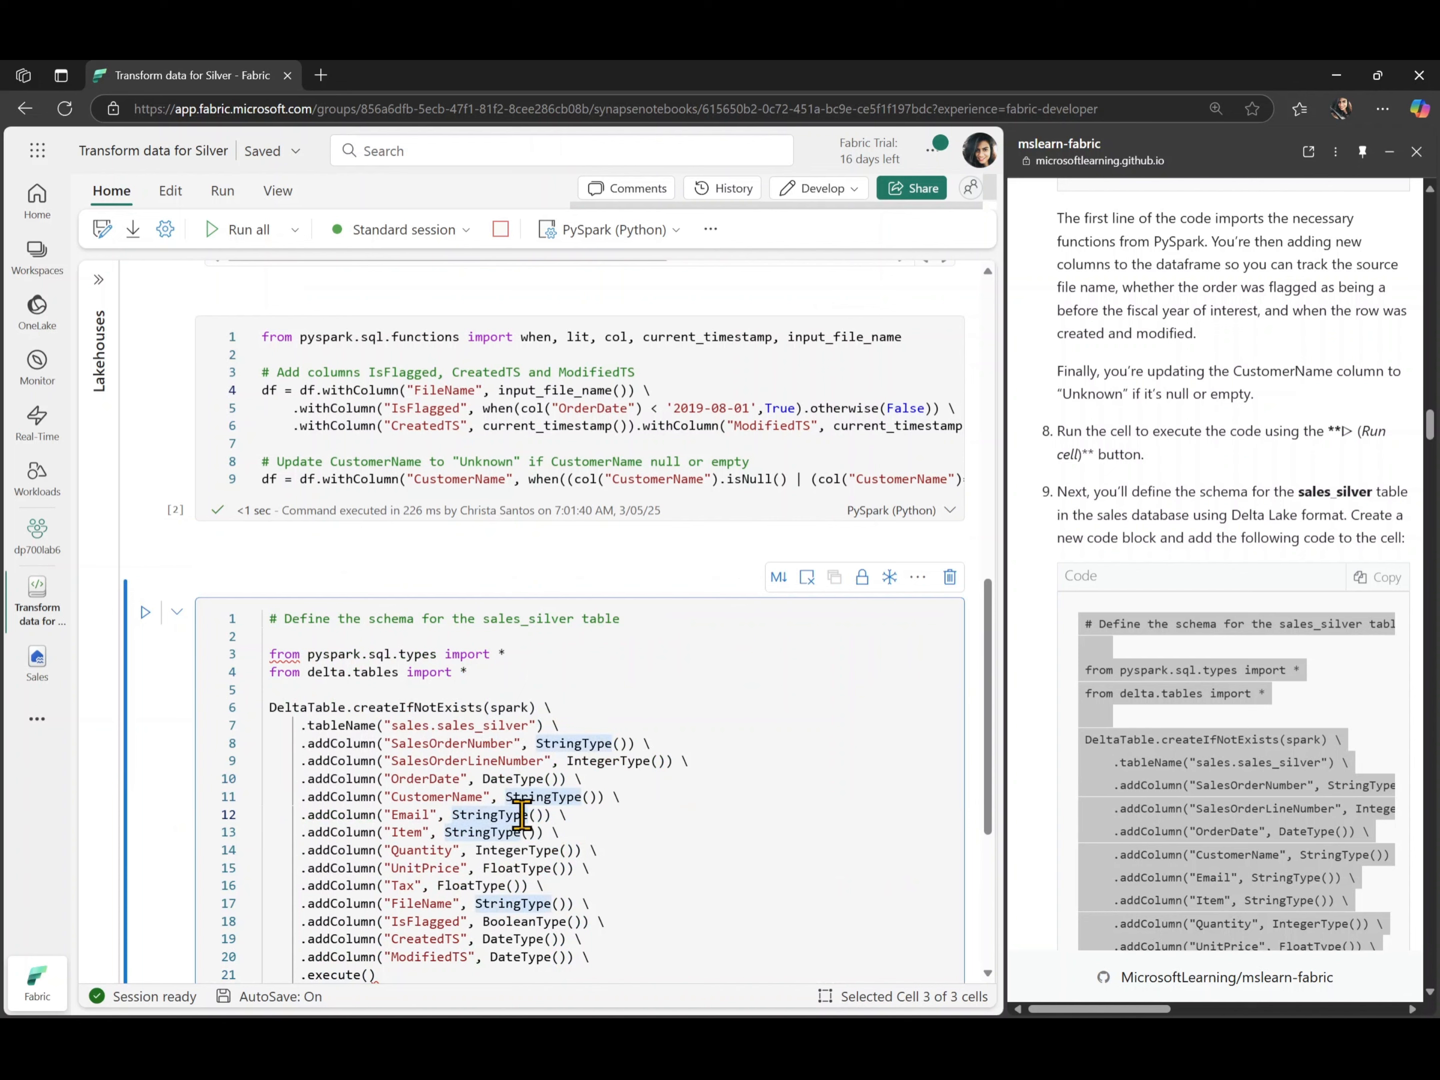
pyautogui.hotkey('ctrl', 'a')
pyautogui.hotkey('shift', 'Tab')
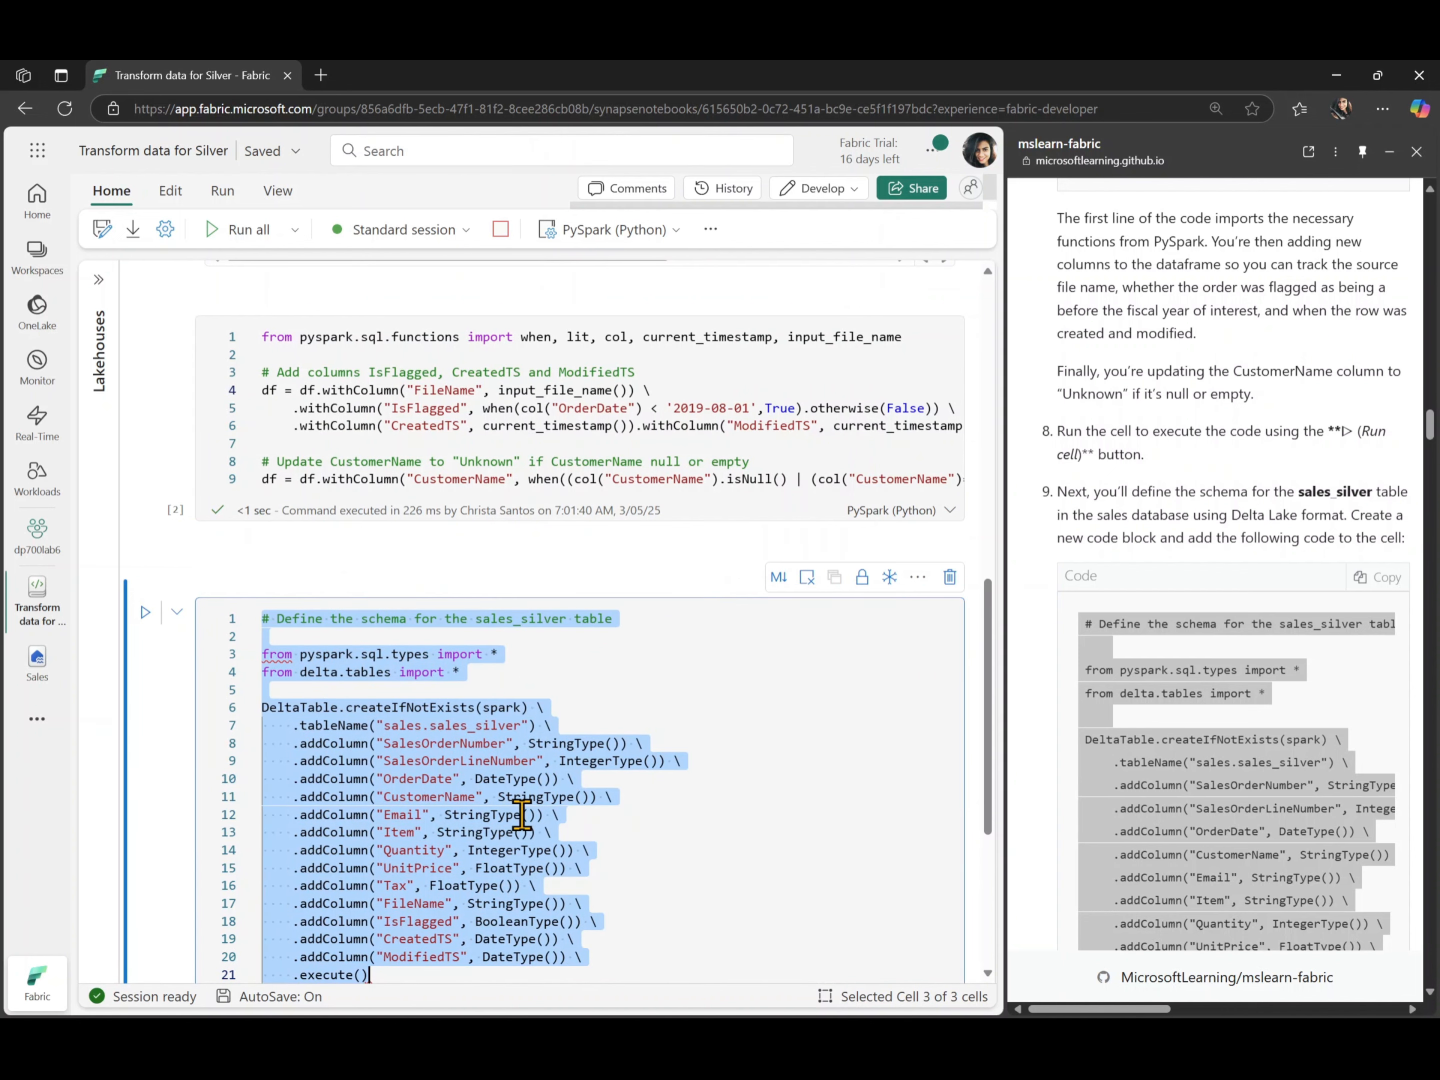
pyautogui.click(682, 838)
# - Review the sales_silver schema code against the lab instructions, then run the cell and check its output
pyautogui.scroll(-1, 681, 837)
pyautogui.scroll(-1, 682, 837)
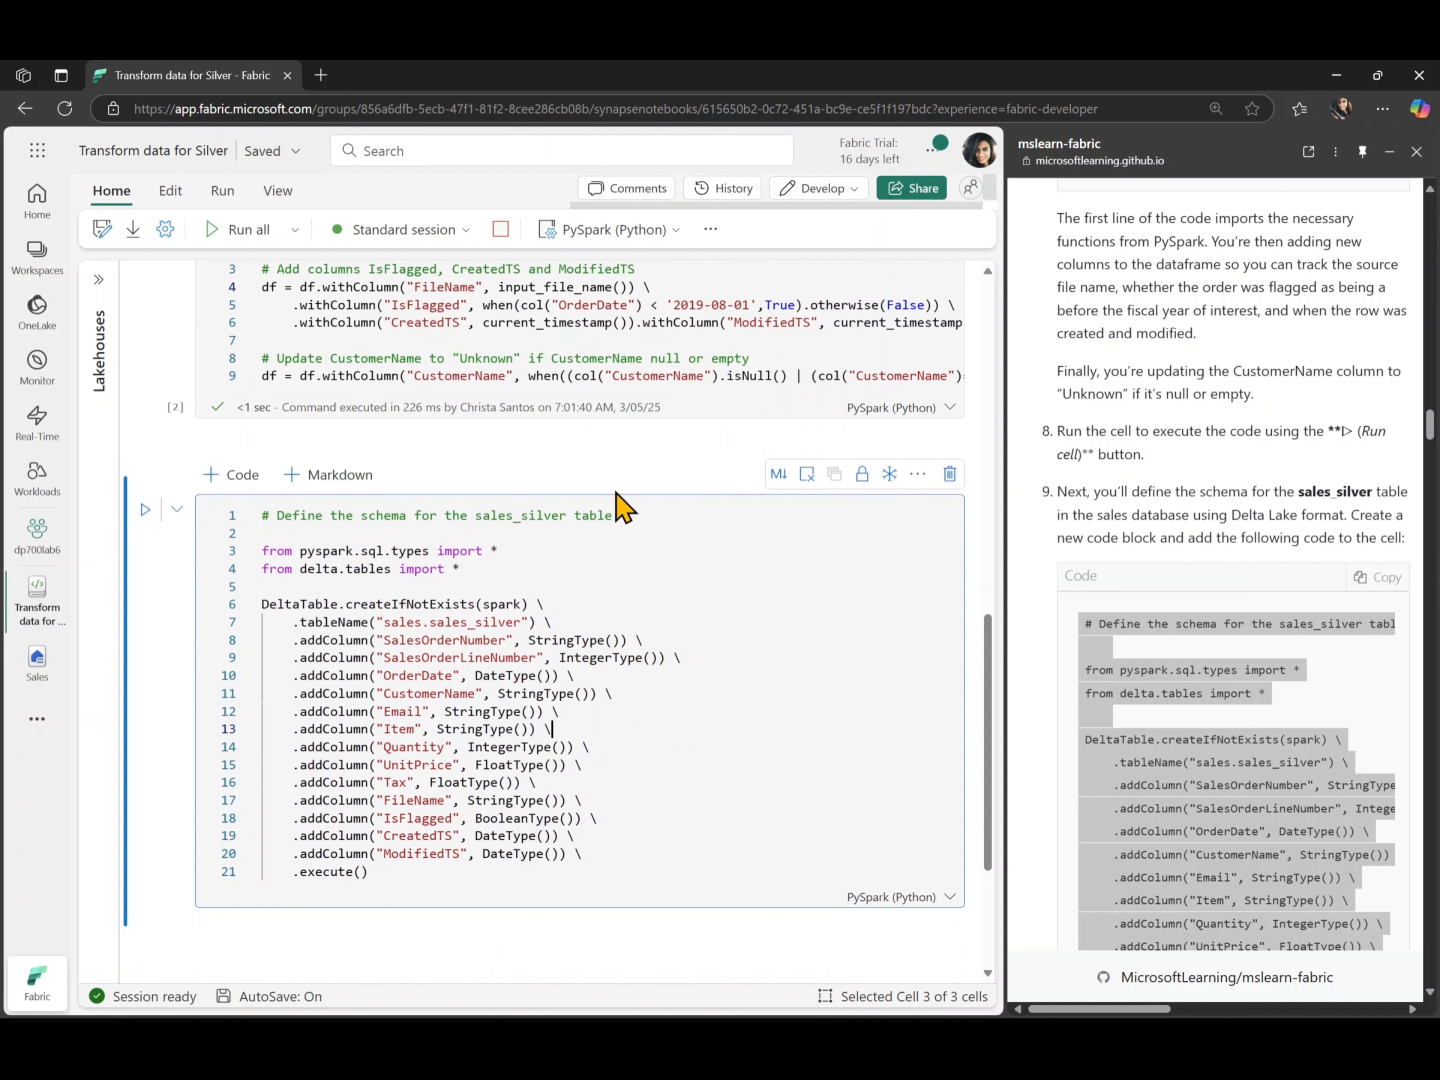
pyautogui.scroll(-4, 1219, 726)
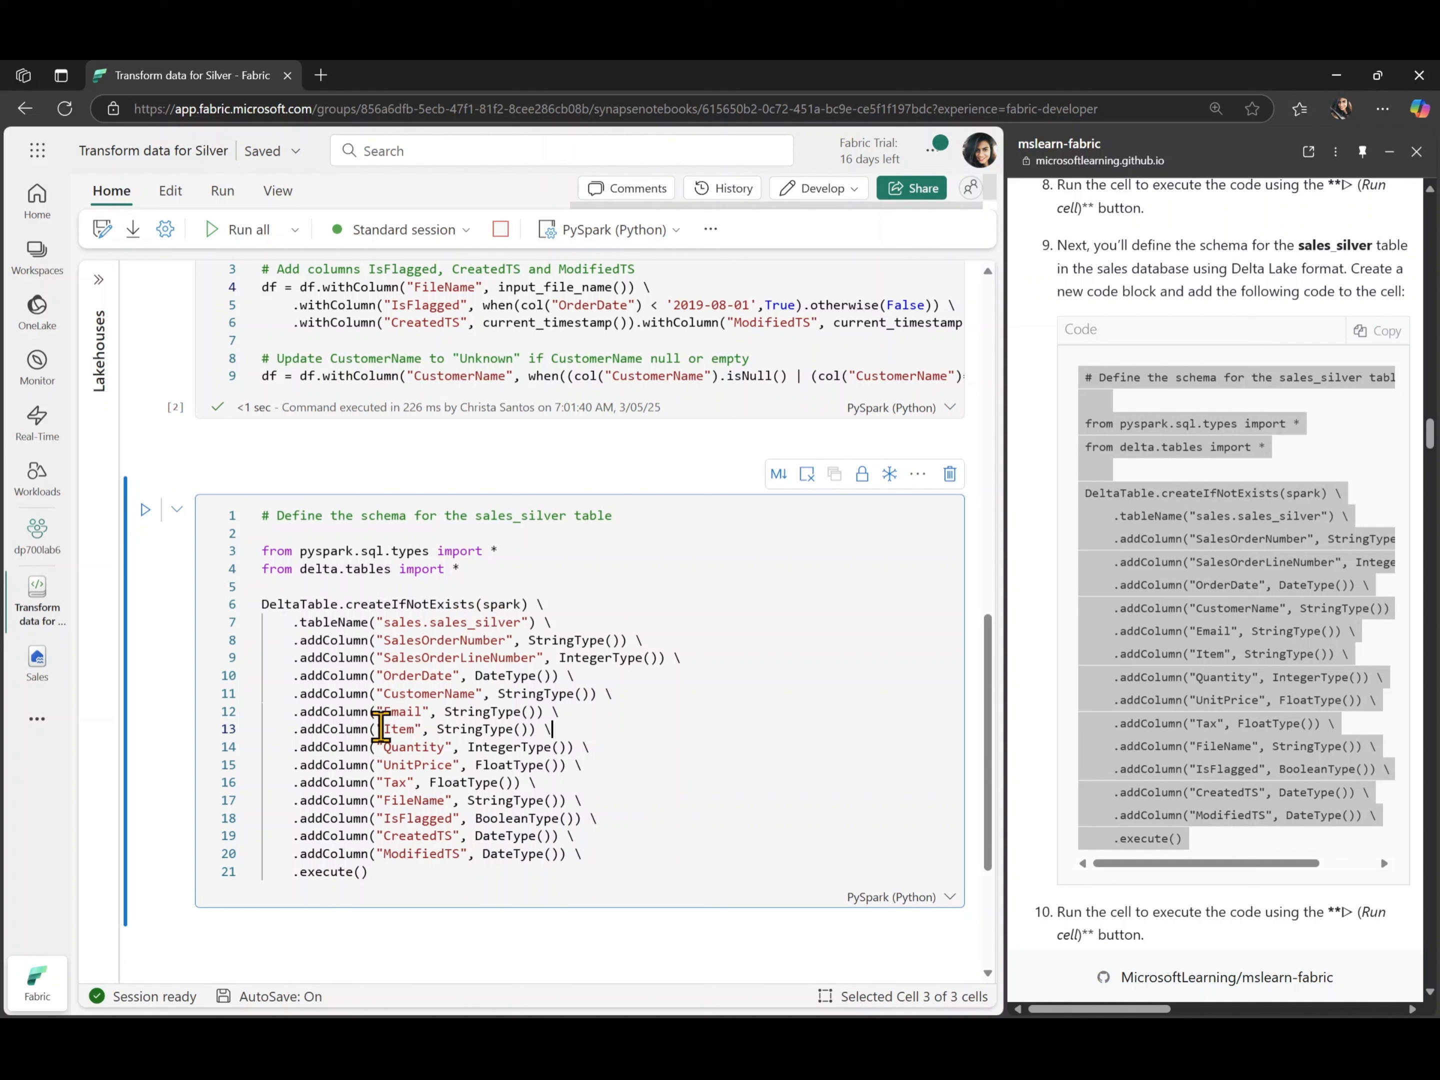
pyautogui.click(145, 511)
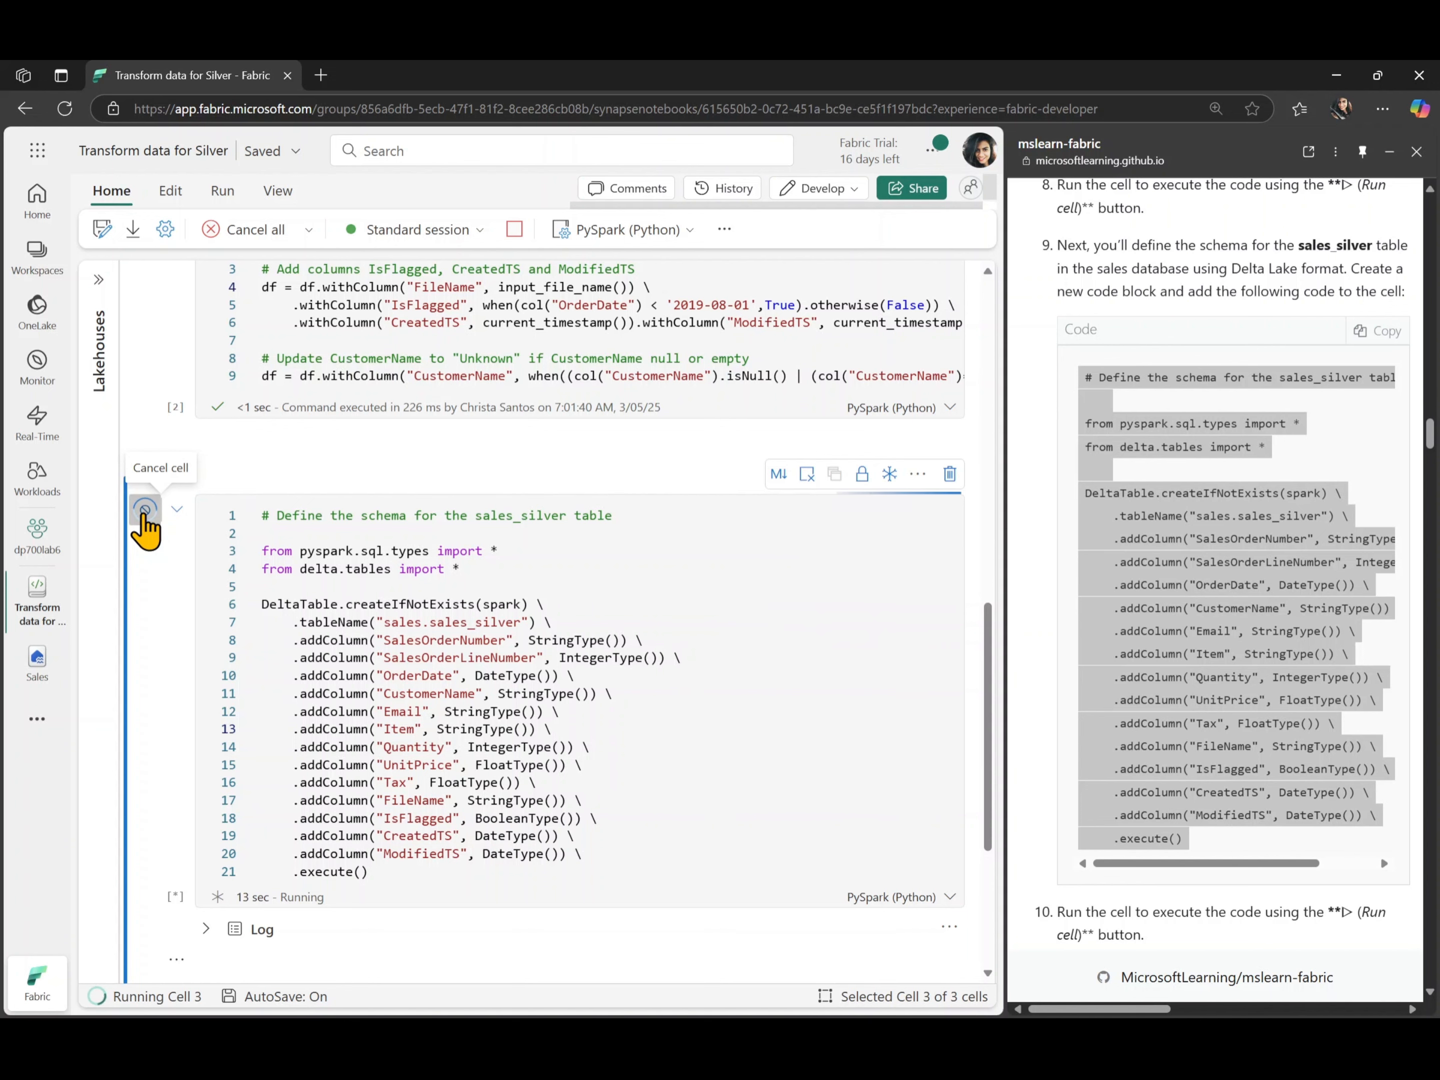
pyautogui.scroll(-2, 797, 768)
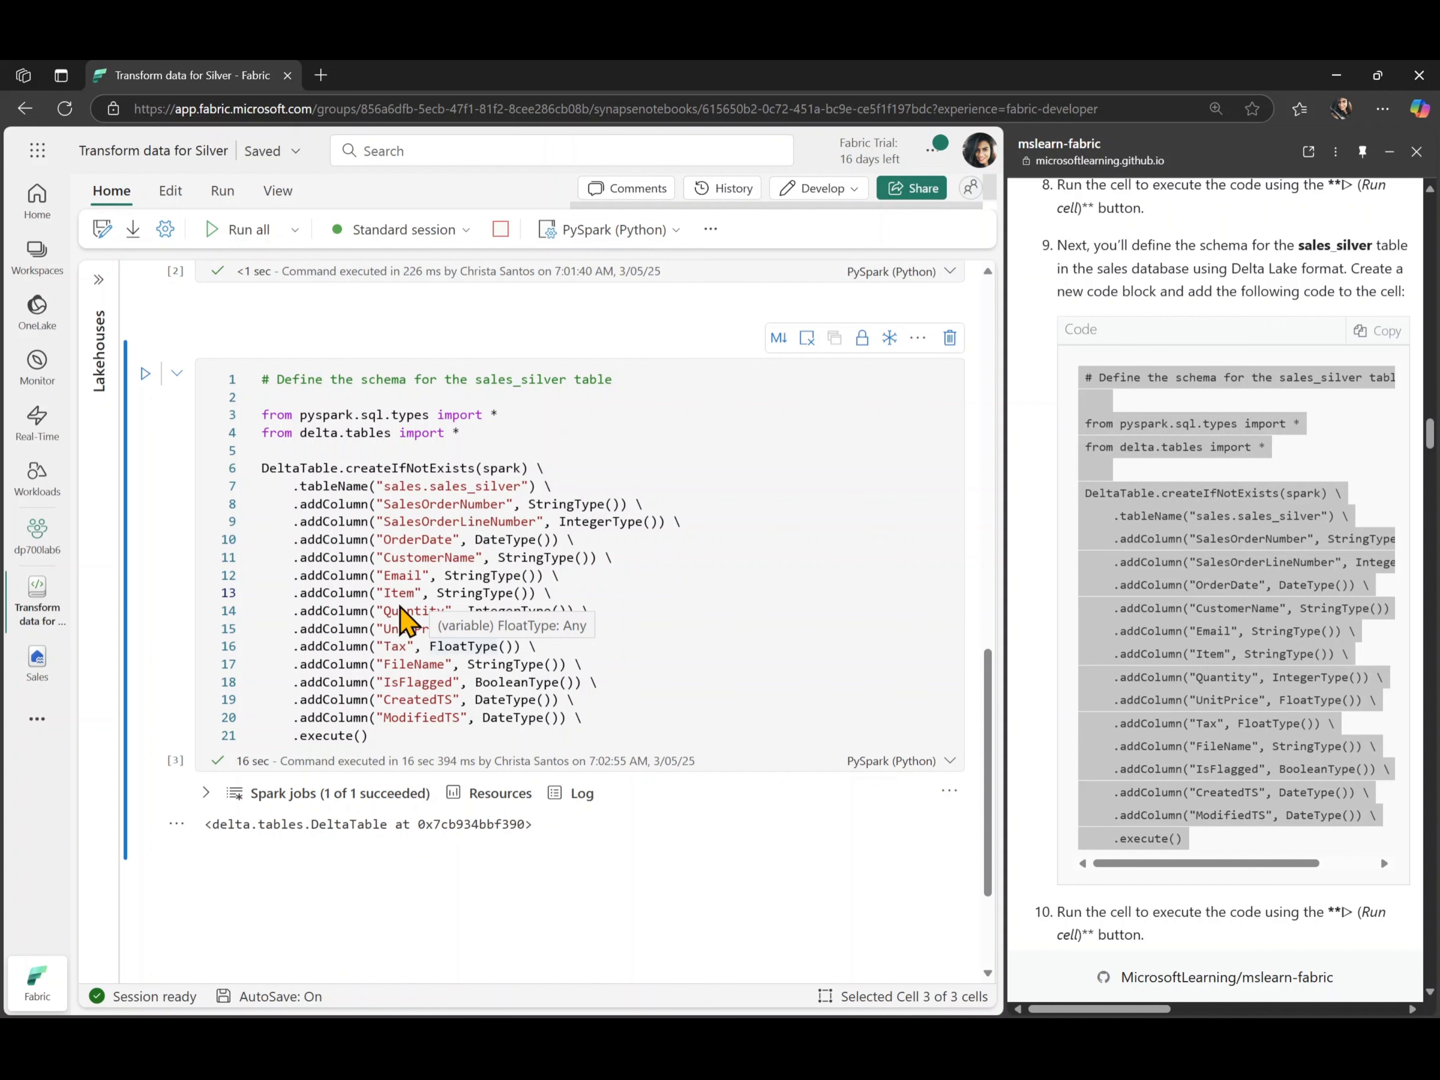
# - Refresh the Tables section of the Sales lakehouse, expand it to check for the sales_silver table, and collapse the lakehouse explorer
pyautogui.click(100, 281)
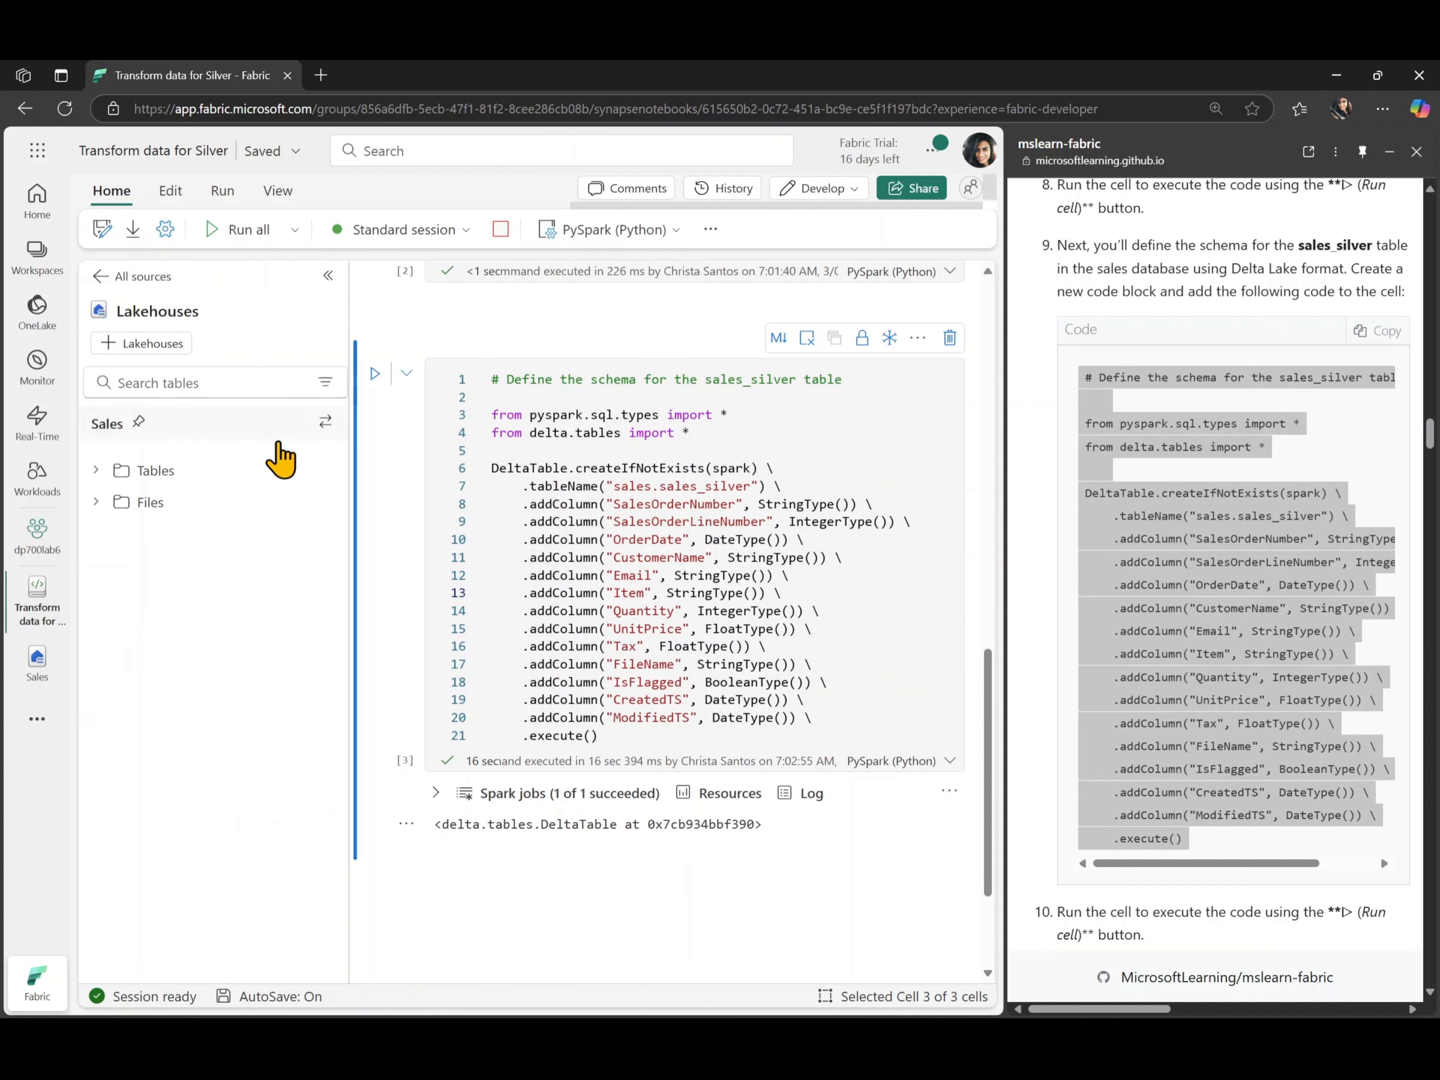
pyautogui.click(326, 470)
pyautogui.click(358, 507)
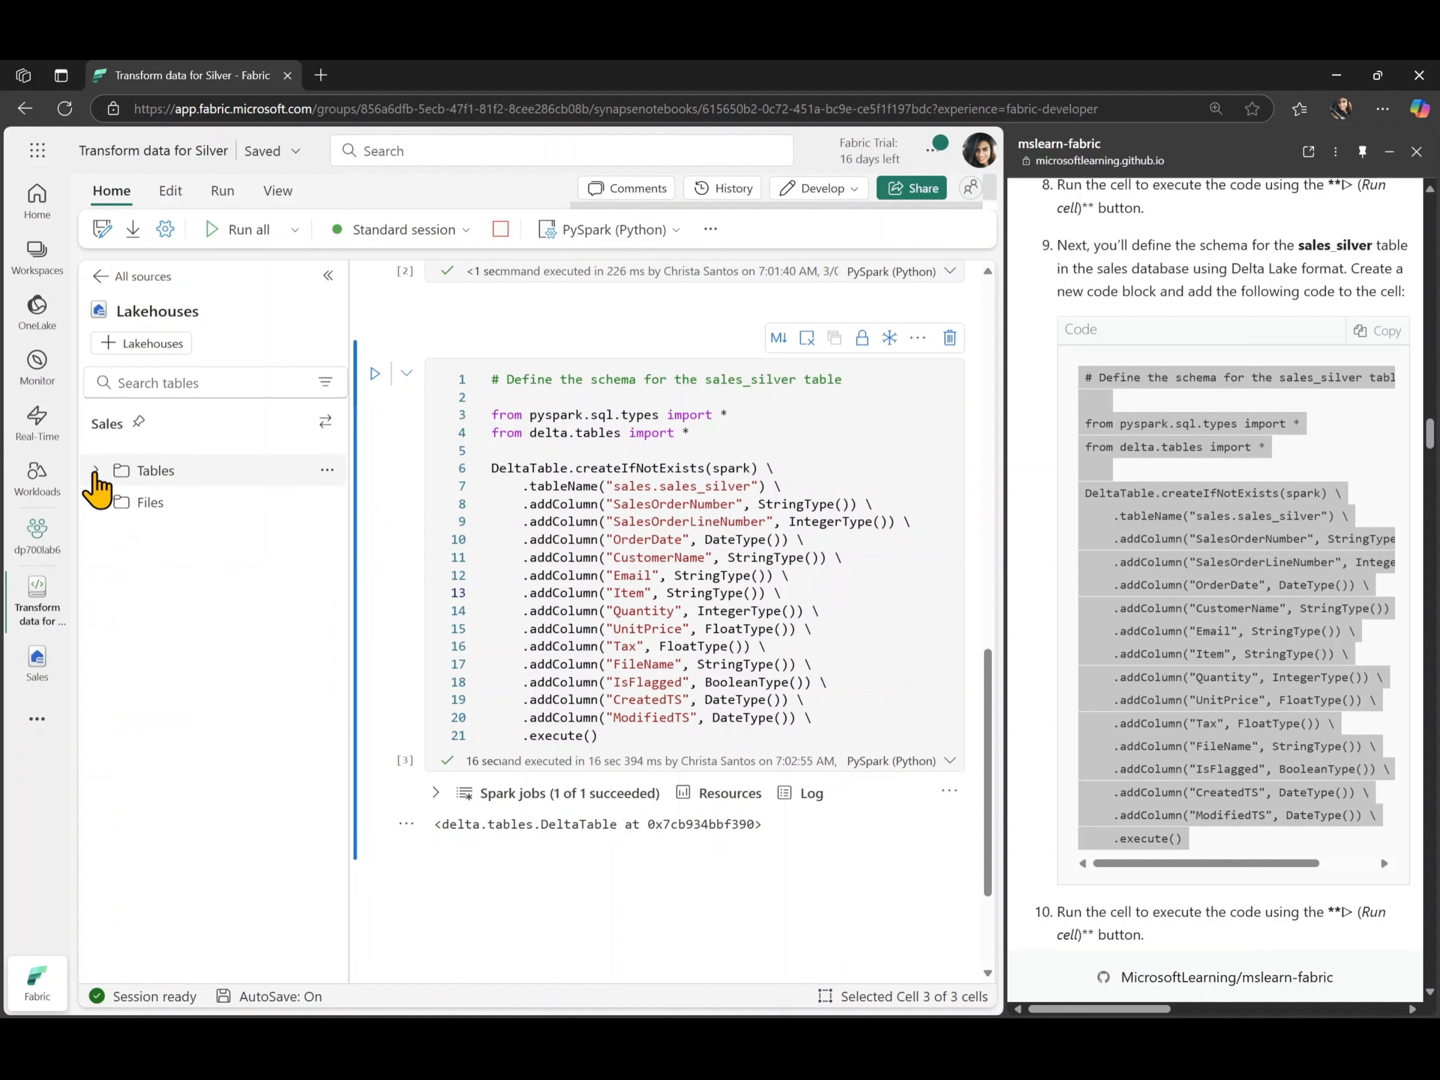
pyautogui.click(96, 471)
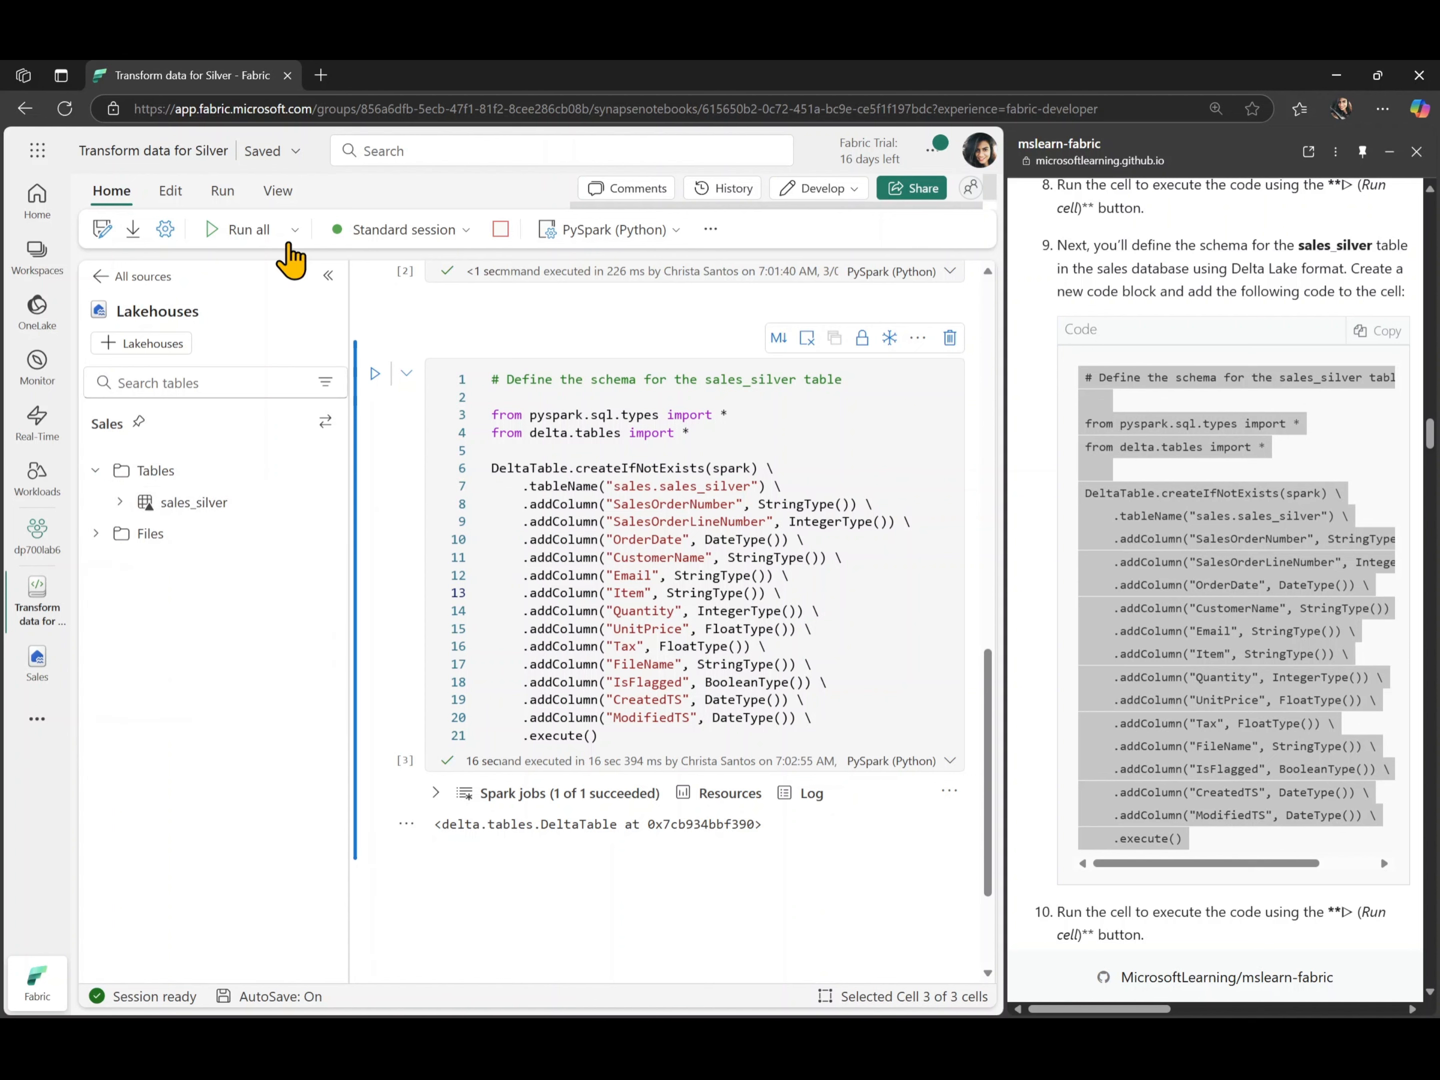
pyautogui.click(328, 276)
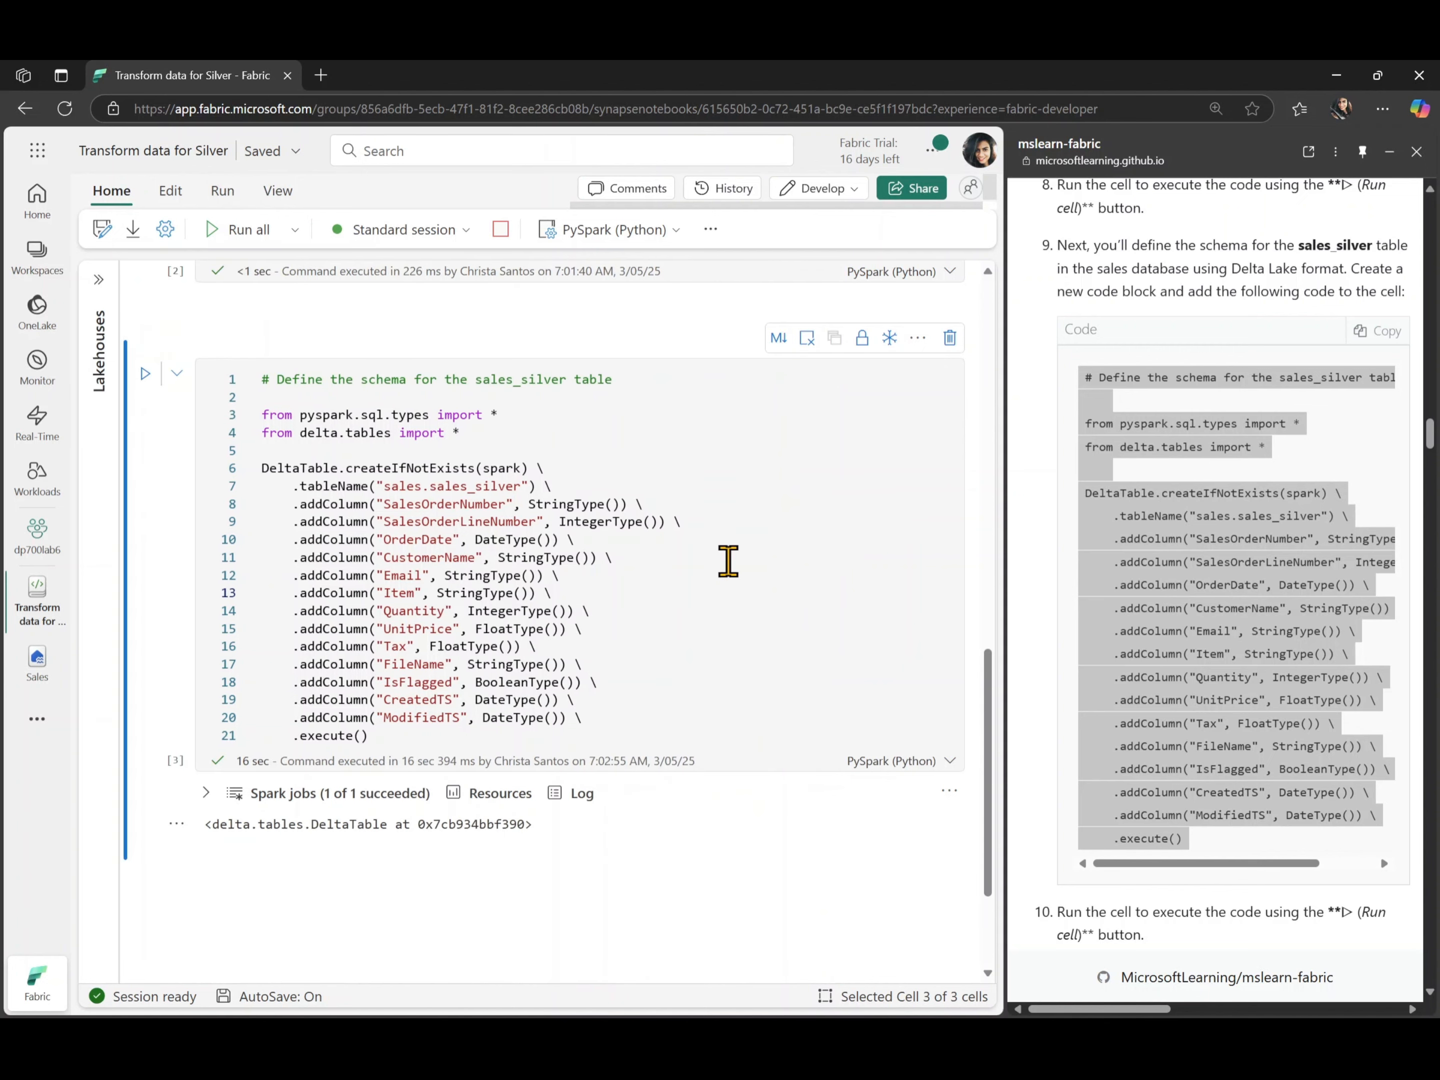
# - Copy the lab's upsert code for the sales_silver Delta table and paste it into a new fourth code cell
pyautogui.scroll(-3, 728, 561)
pyautogui.scroll(-7, 1258, 693)
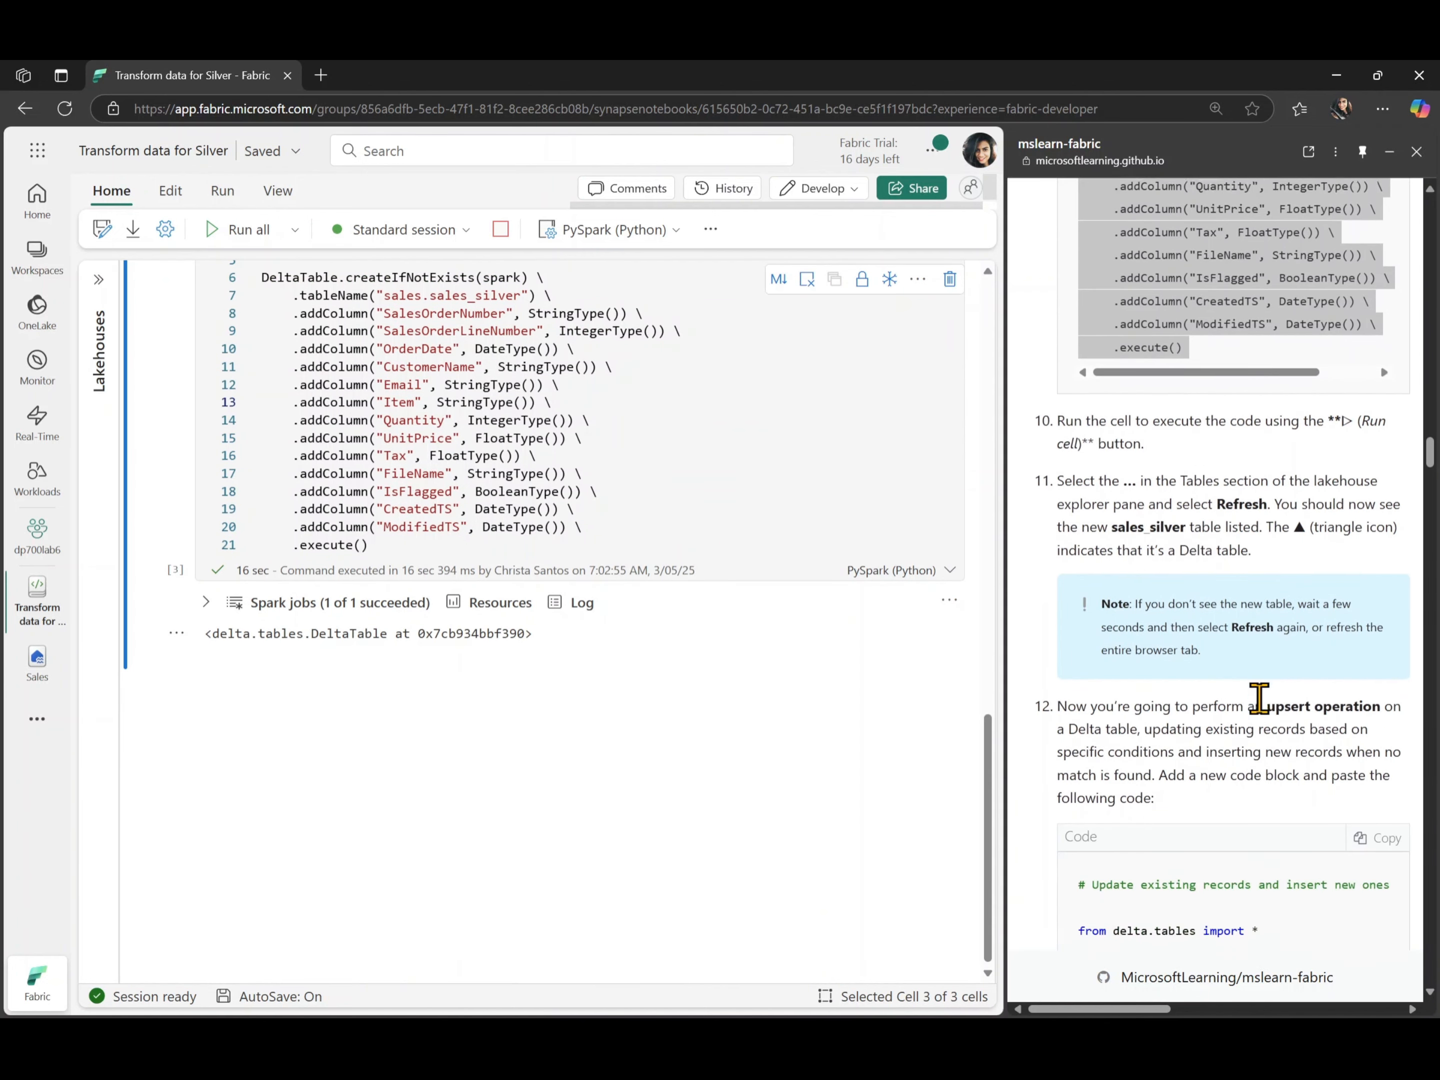
pyautogui.scroll(-1, 1258, 697)
pyautogui.scroll(-4, 1258, 697)
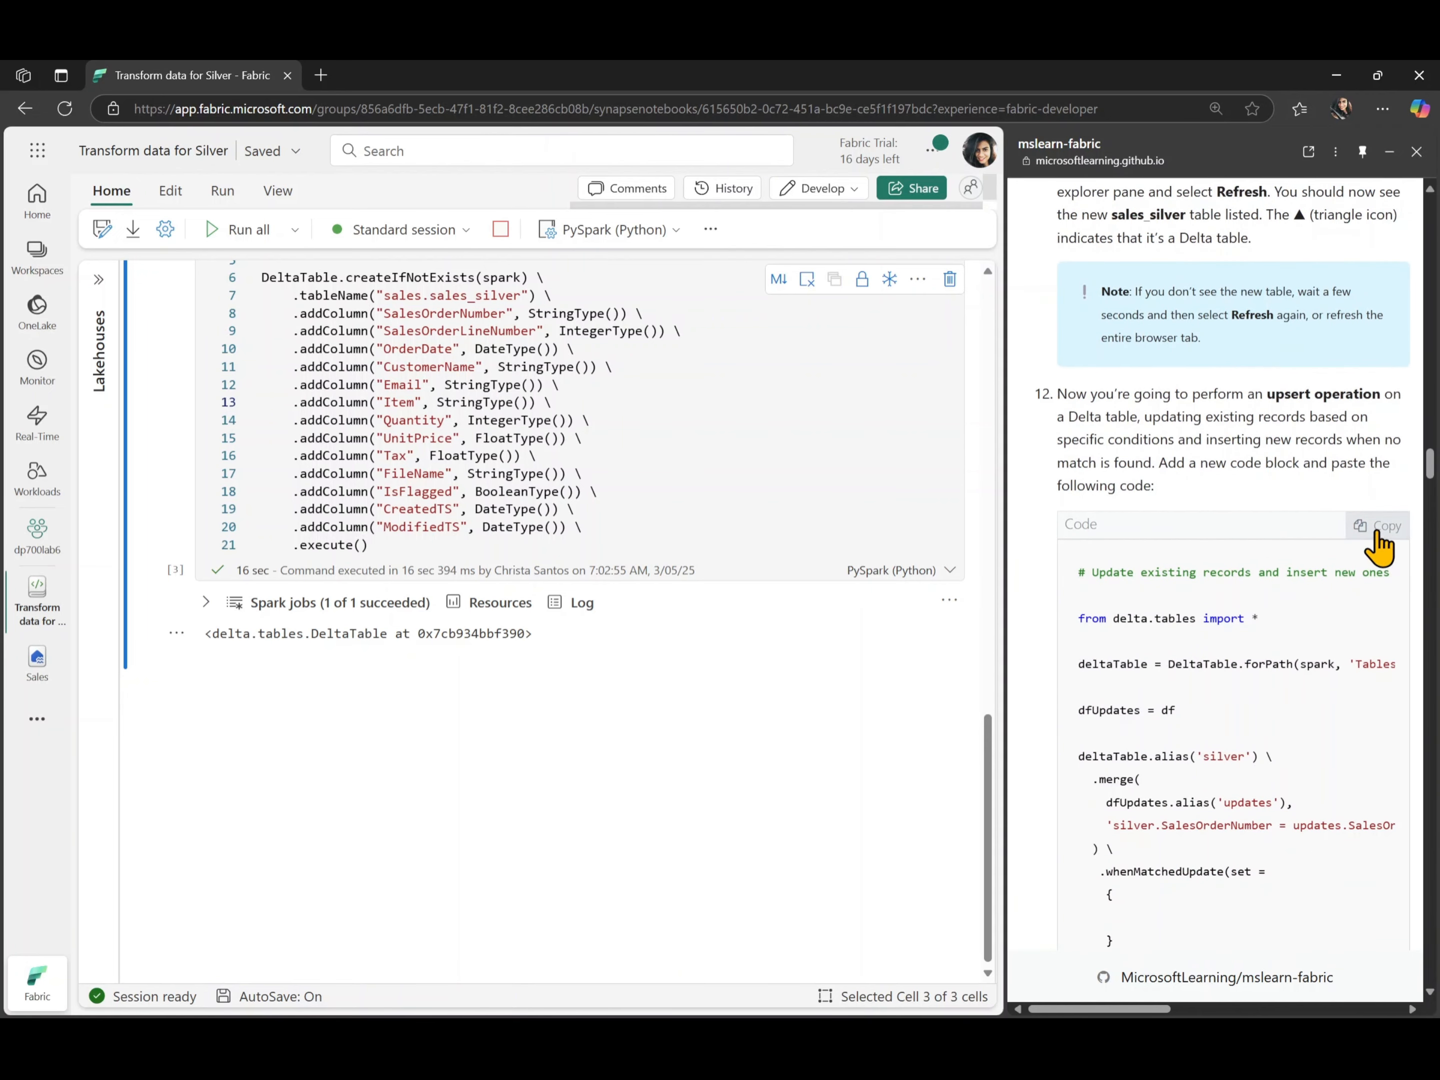
pyautogui.click(1374, 525)
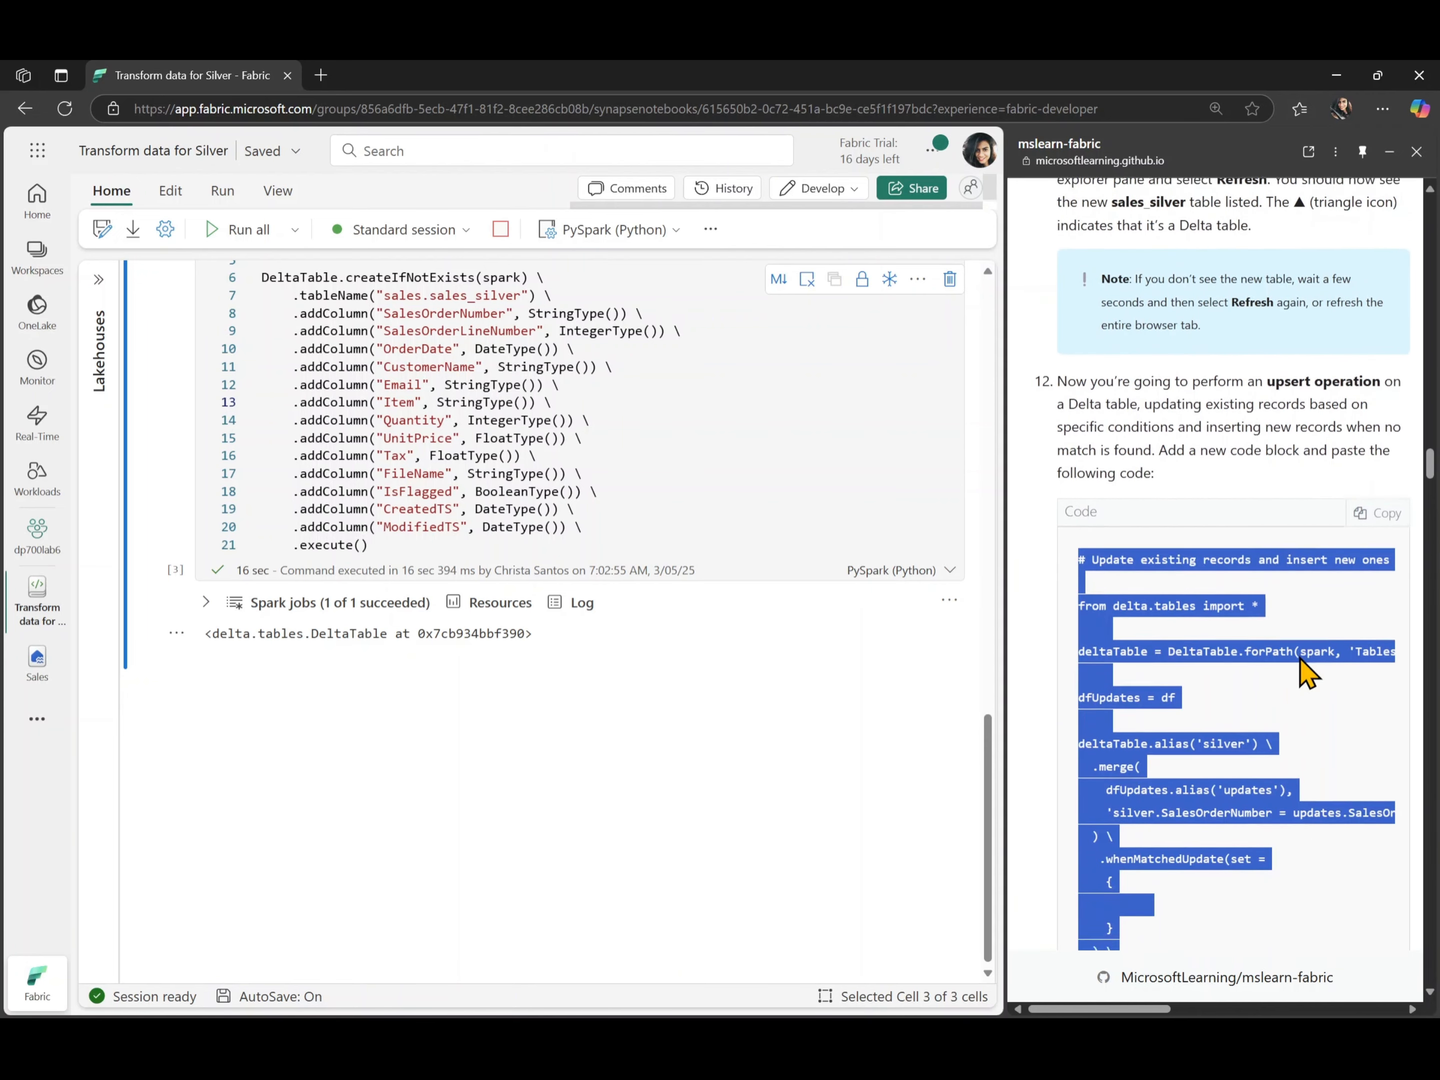
pyautogui.scroll(-1, 1306, 664)
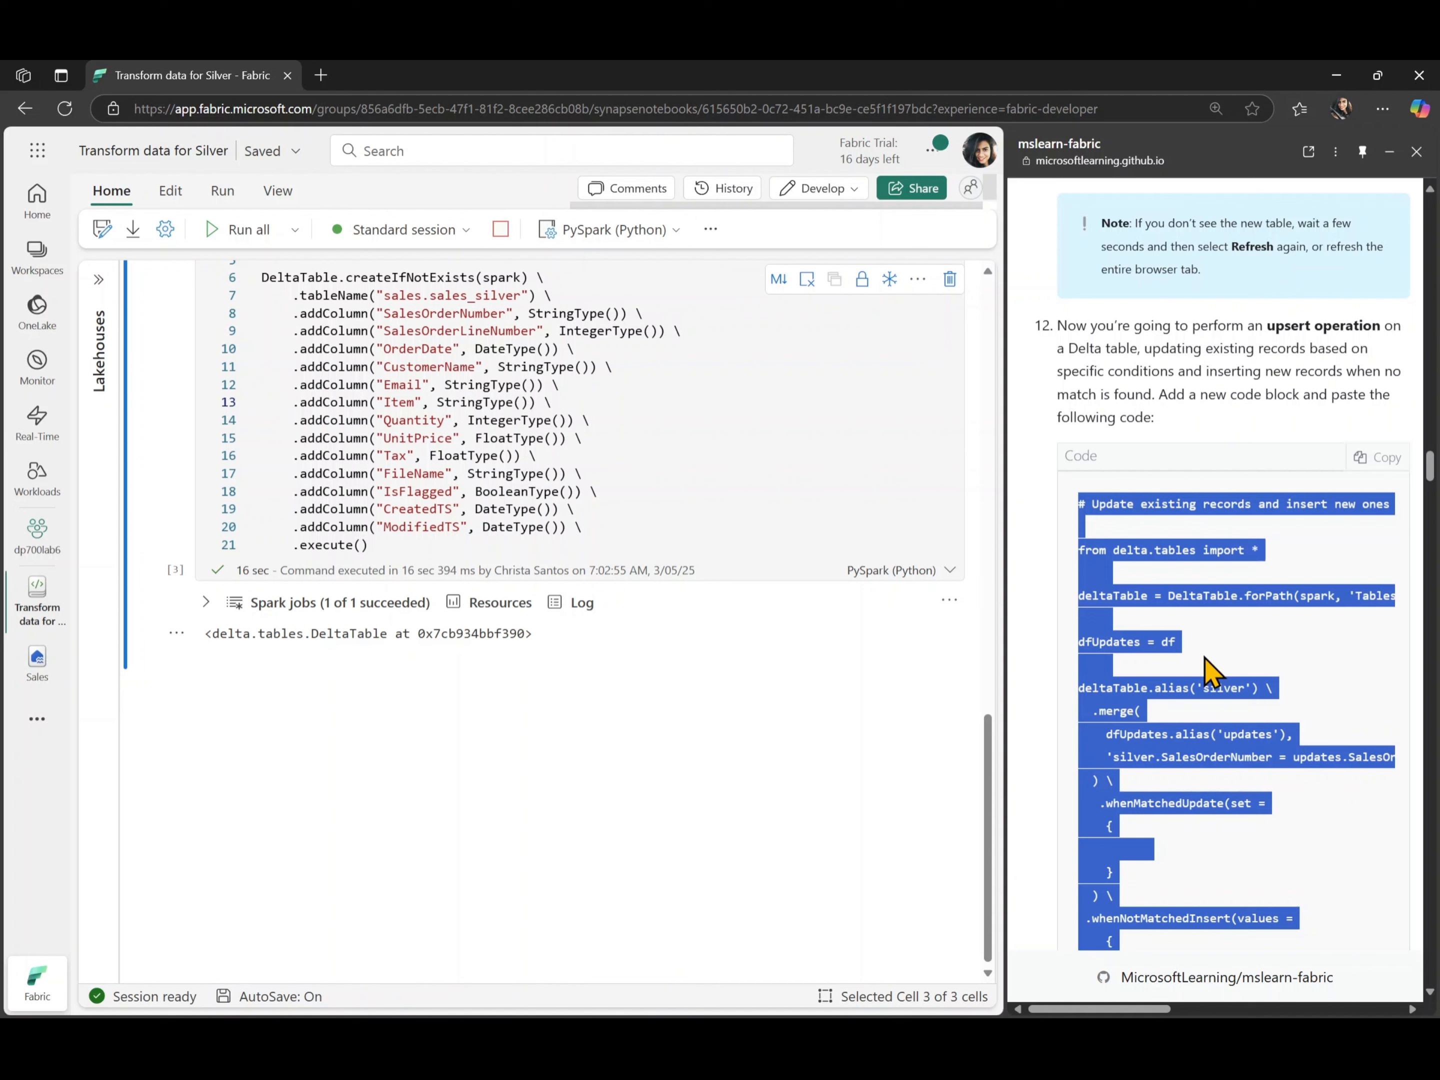
pyautogui.click(236, 675)
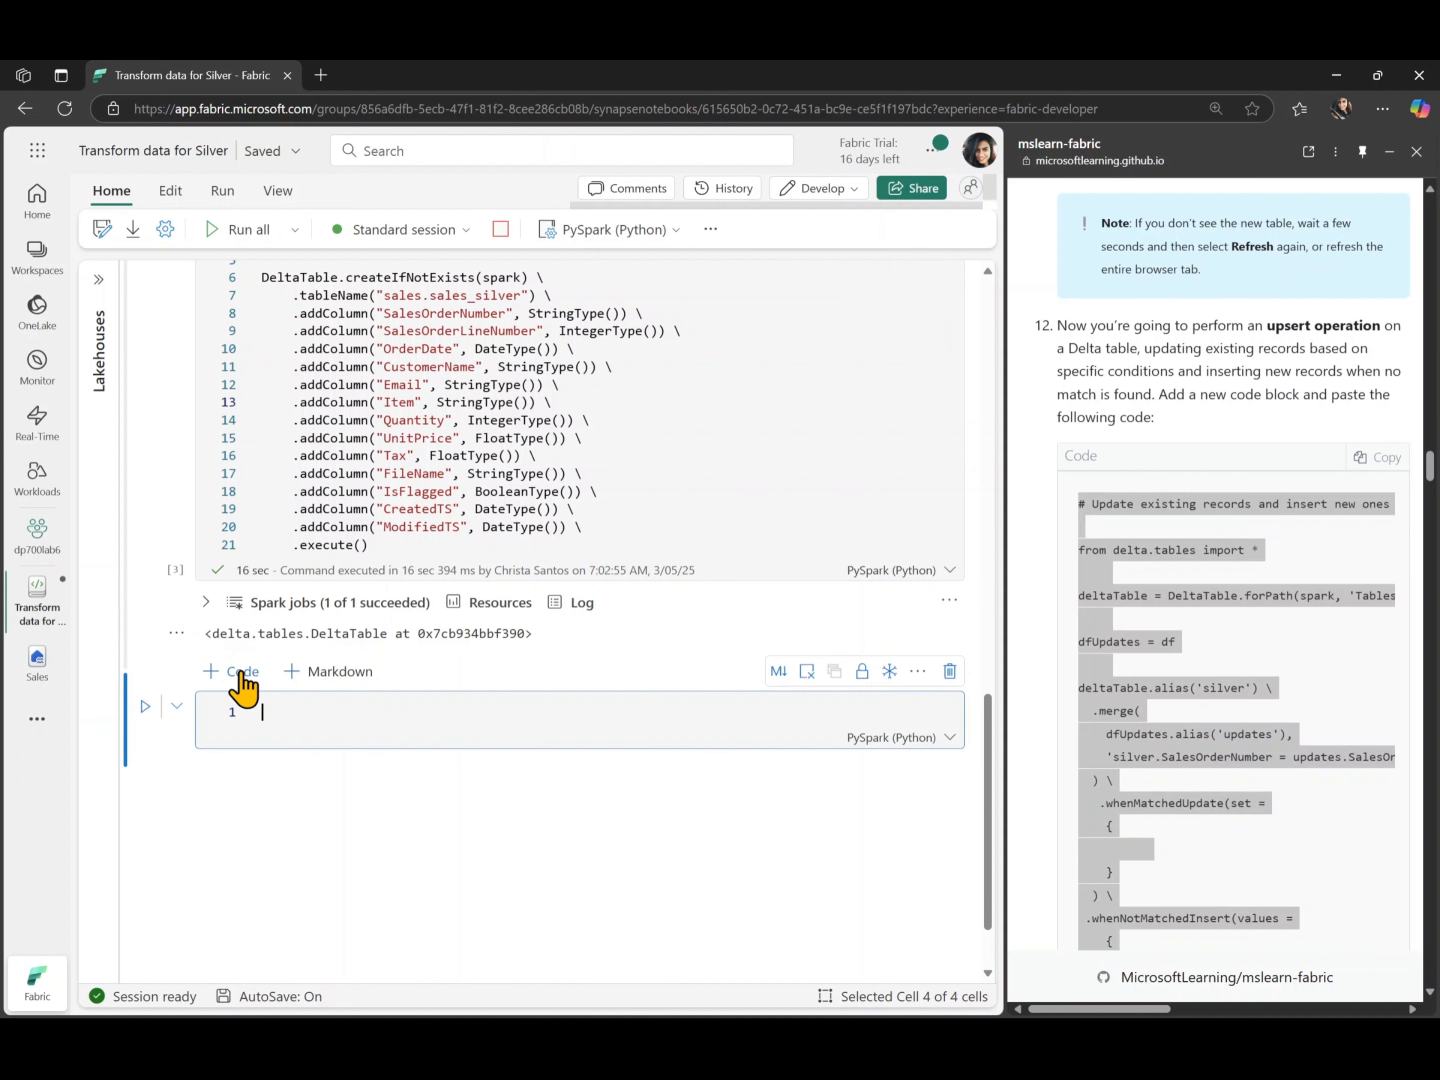
pyautogui.click(409, 719)
pyautogui.hotkey('ctrl', 'v')
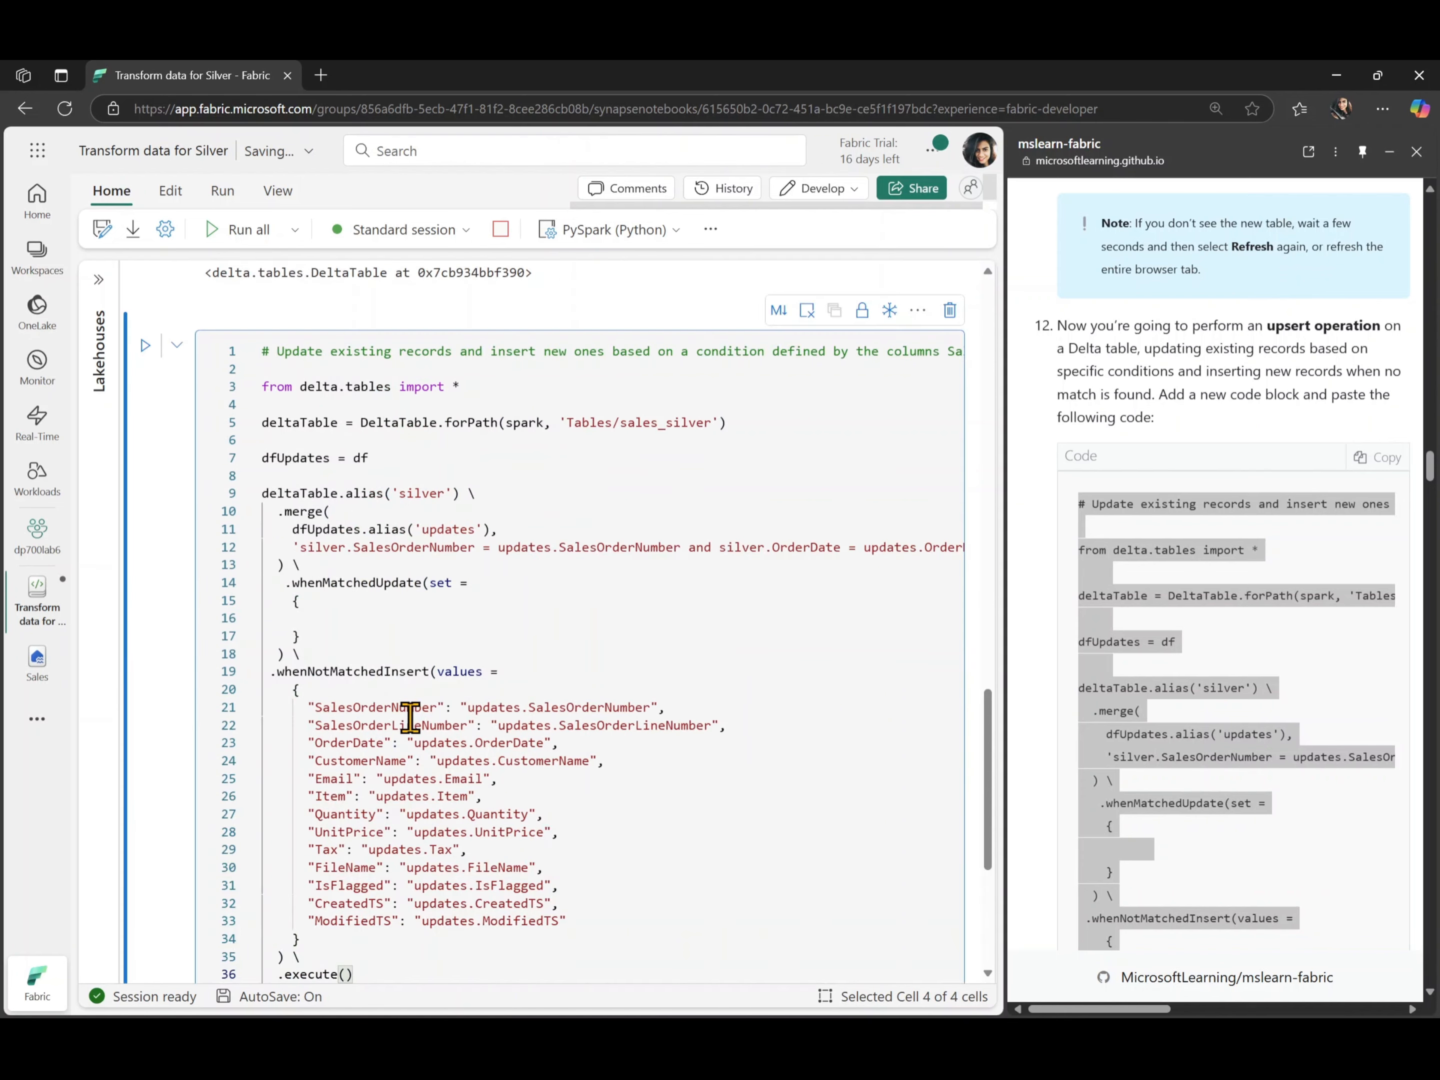
# - Try outdenting all lines of the upsert code, and undo the outdent
pyautogui.hotkey('ctrl', 'a')
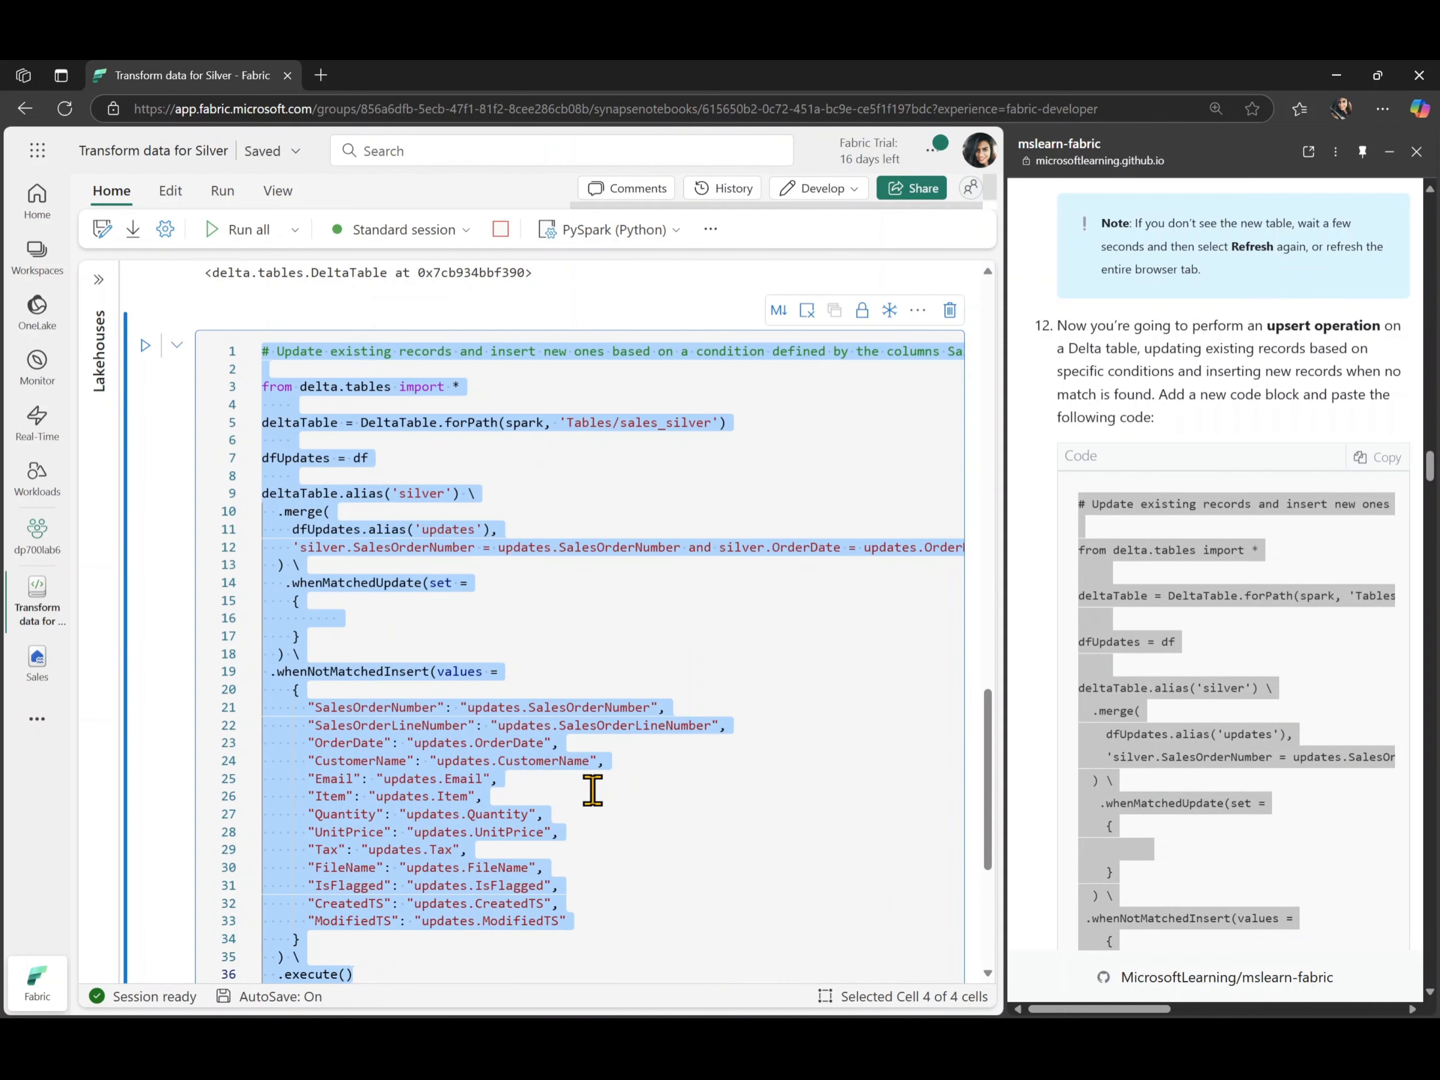
pyautogui.hotkey('shift', 'Tab')
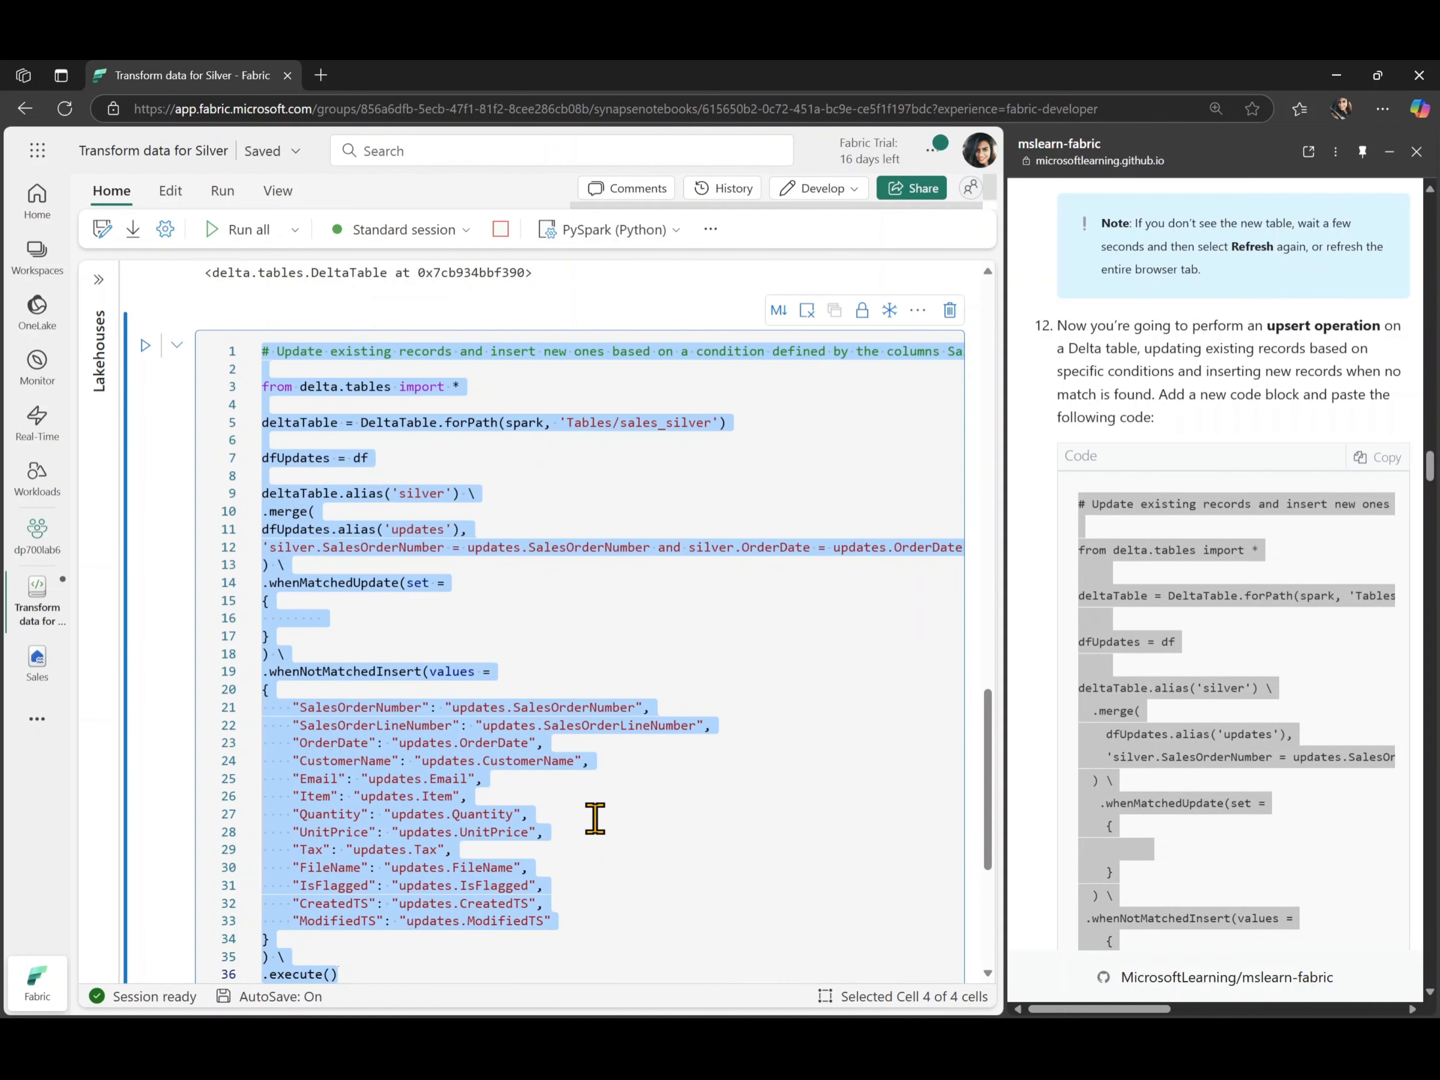
pyautogui.click(594, 819)
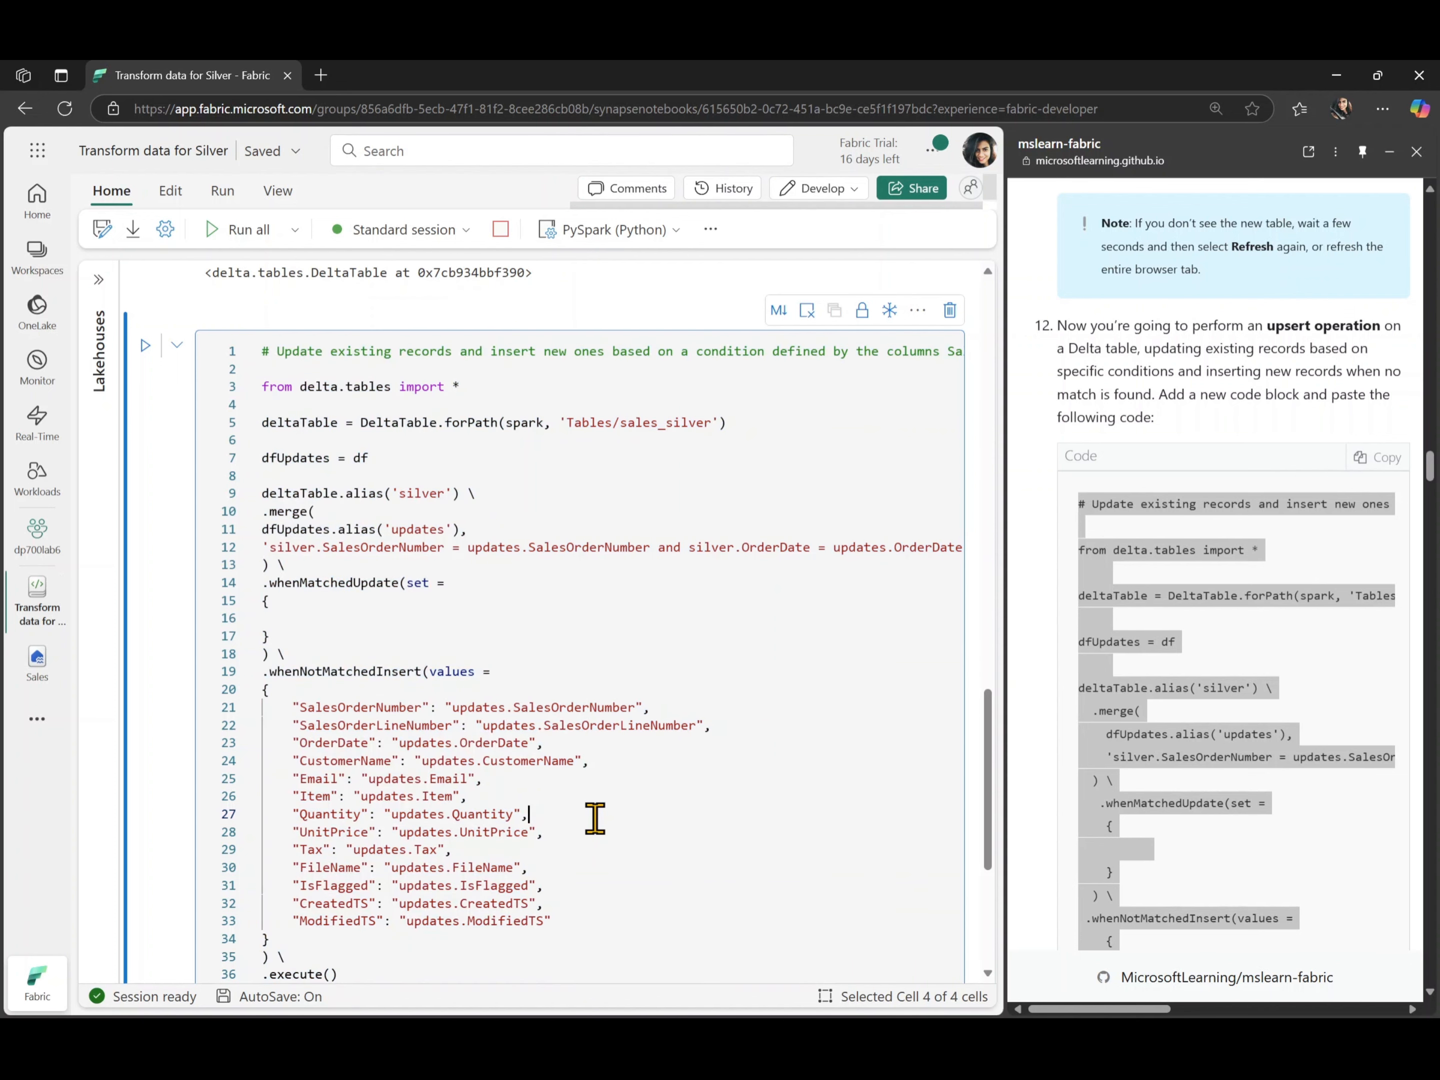
pyautogui.hotkey('ctrl', 'a')
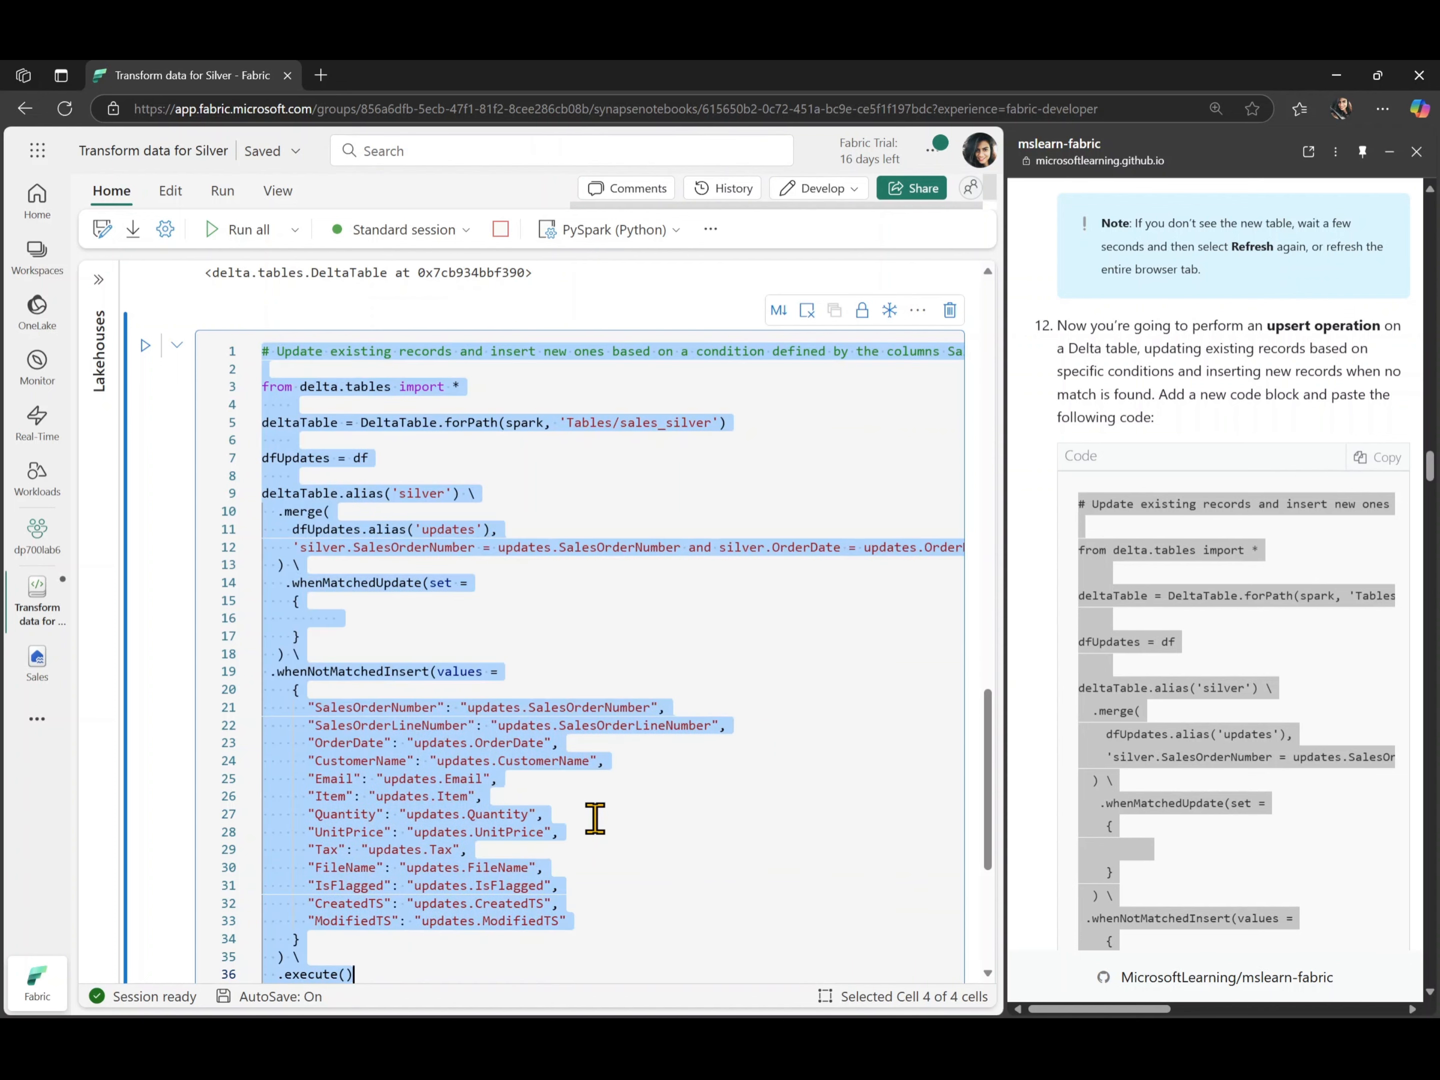
pyautogui.hotkey('ctrl', 'z')
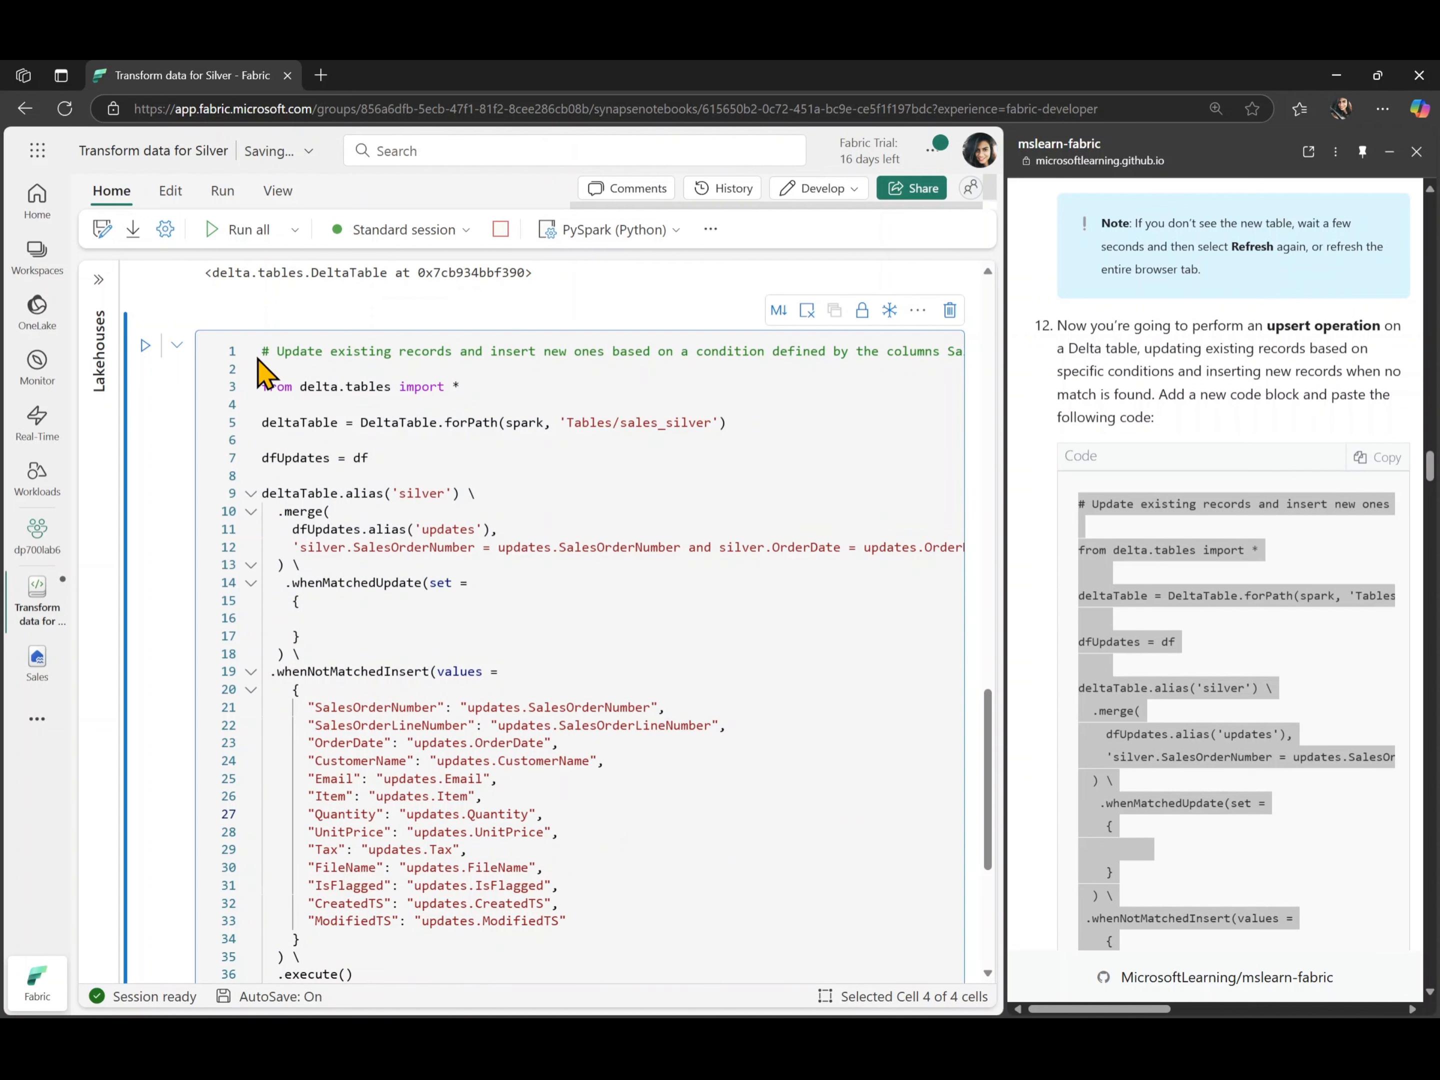
pyautogui.click(265, 351)
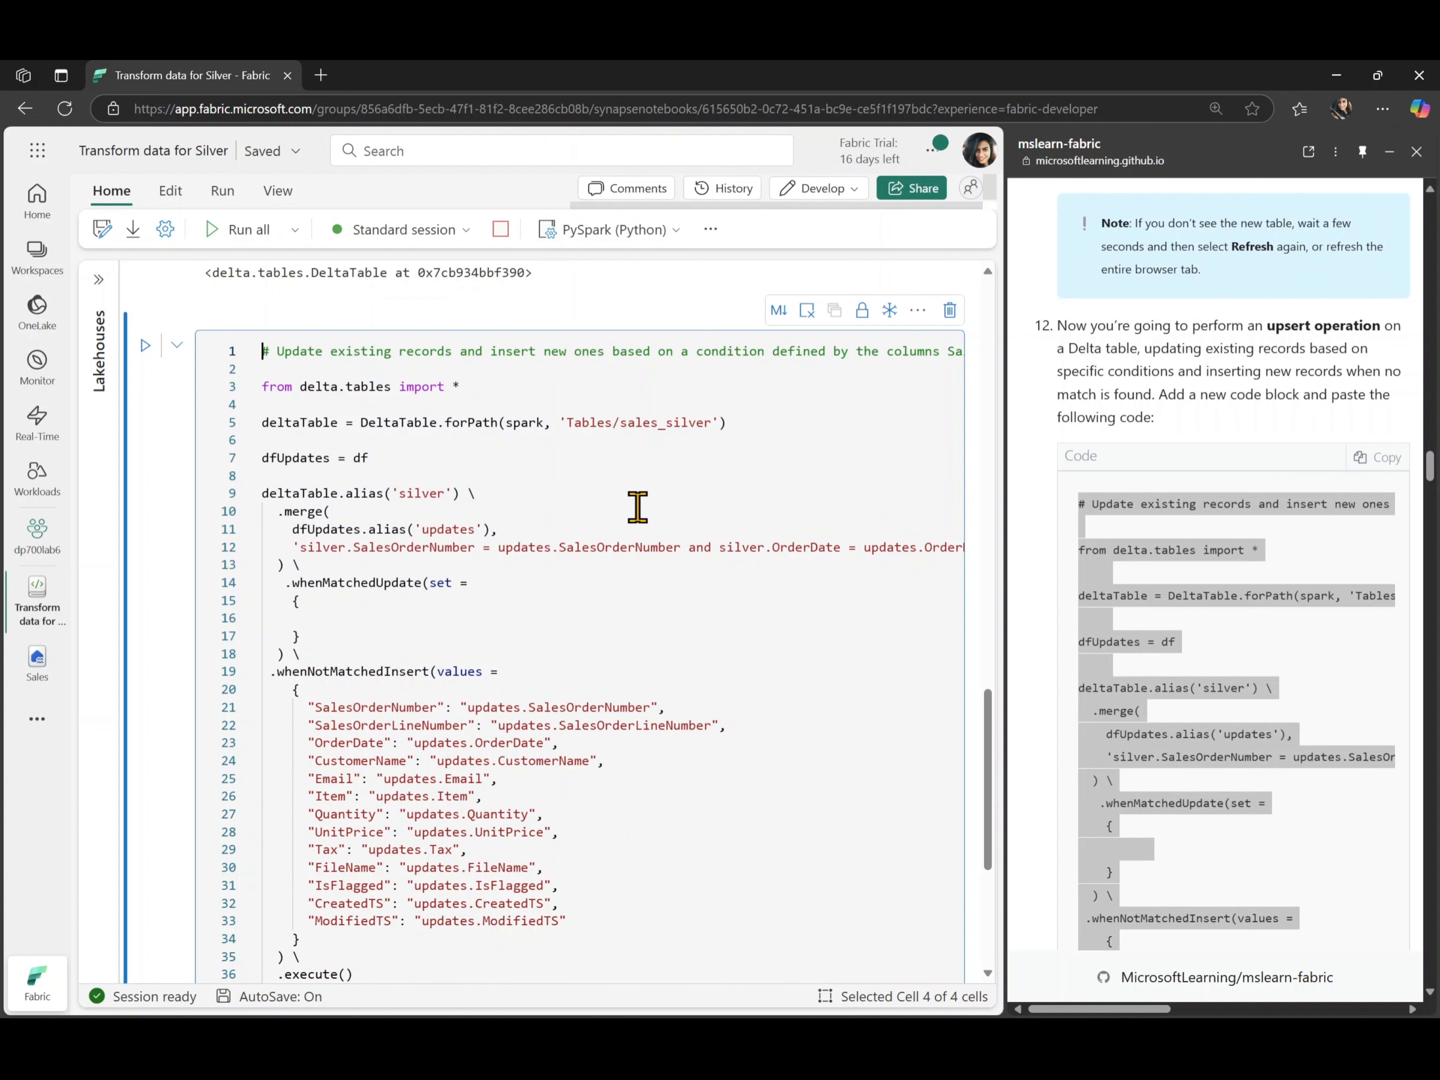
# - Review the merge, whenMatchedUpdate and whenNotMatchedInsert parts of the upsert code and run the cell
pyautogui.scroll(-1, 612, 744)
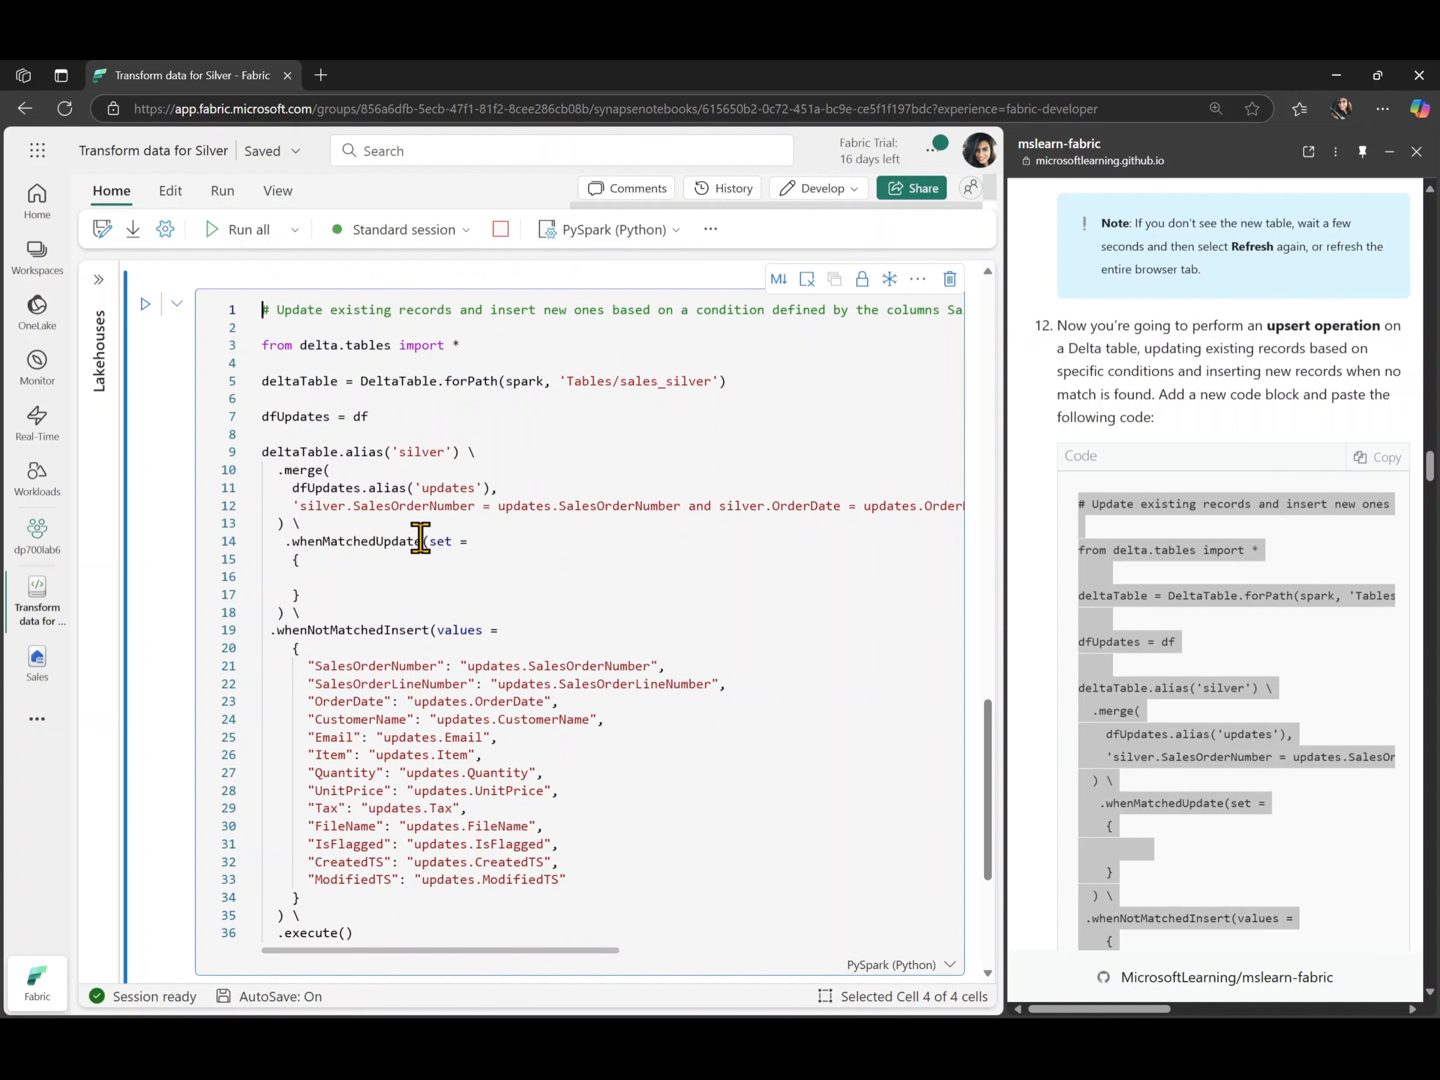
pyautogui.scroll(-4, 437, 683)
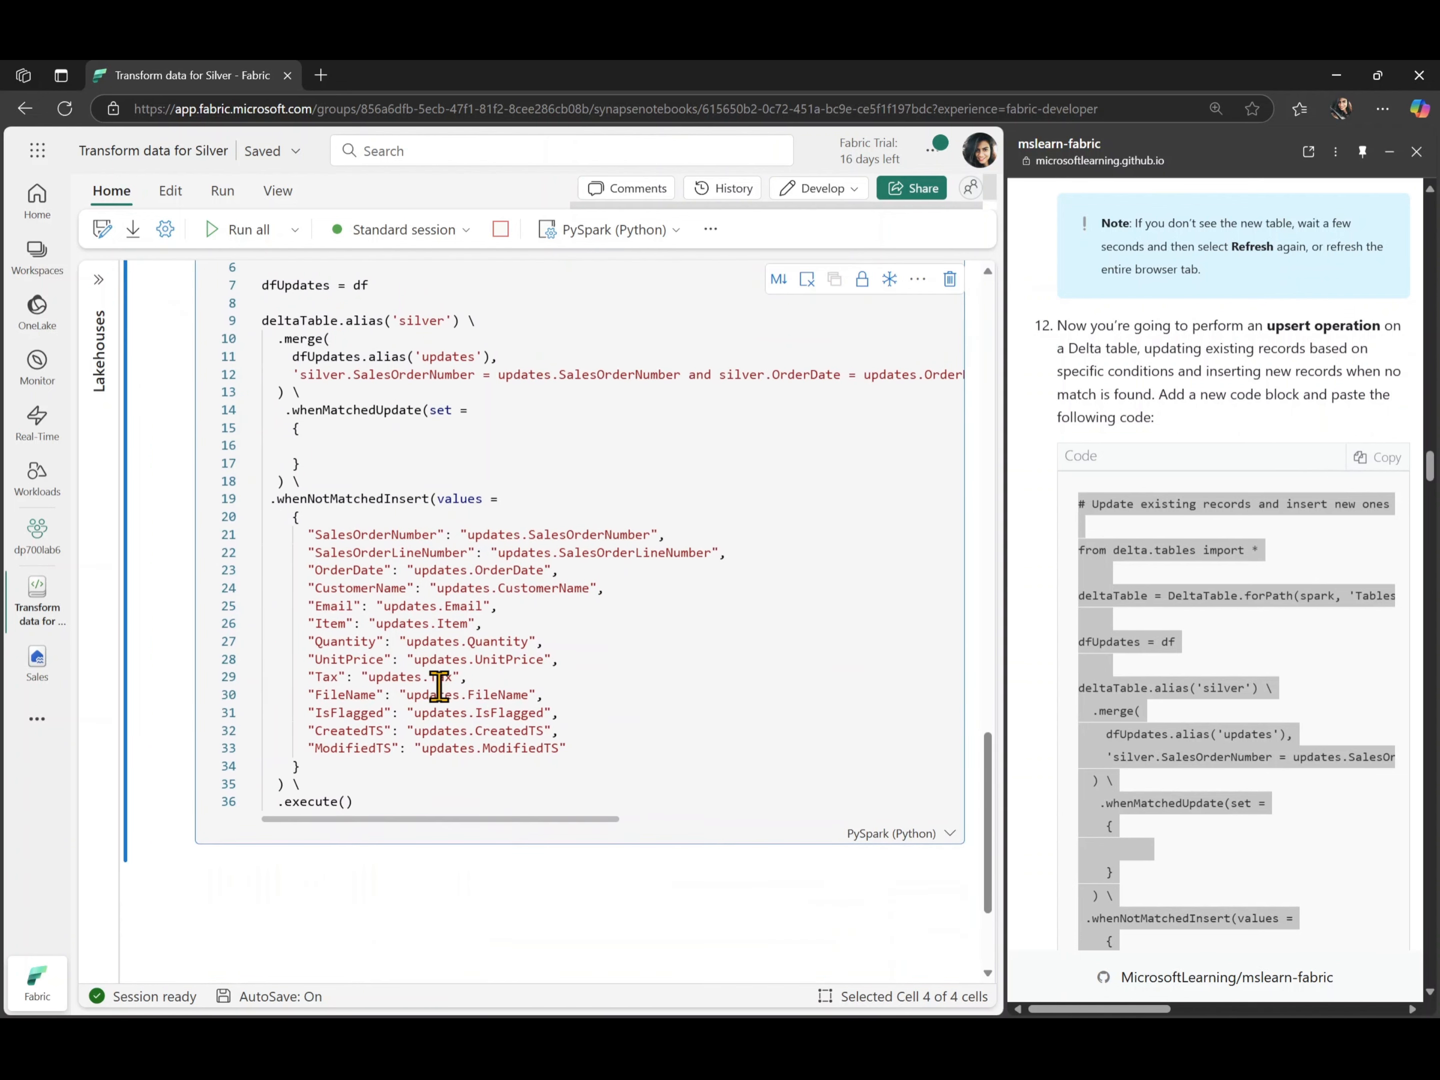
pyautogui.scroll(5, 298, 505)
pyautogui.click(160, 359)
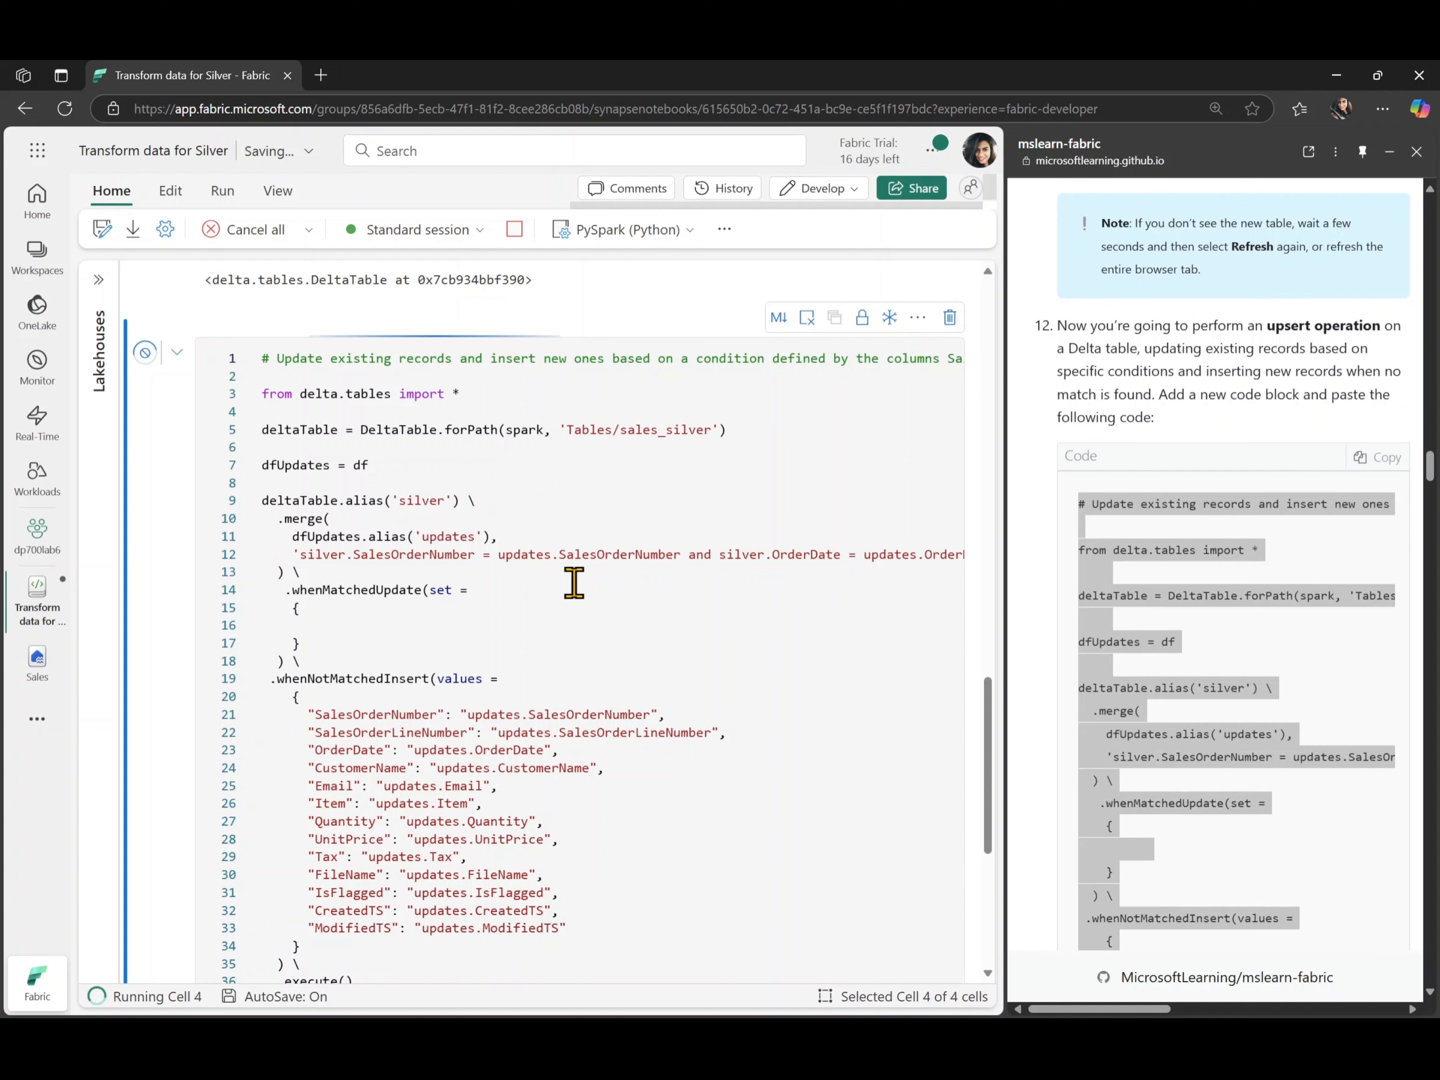
pyautogui.scroll(-2, 574, 582)
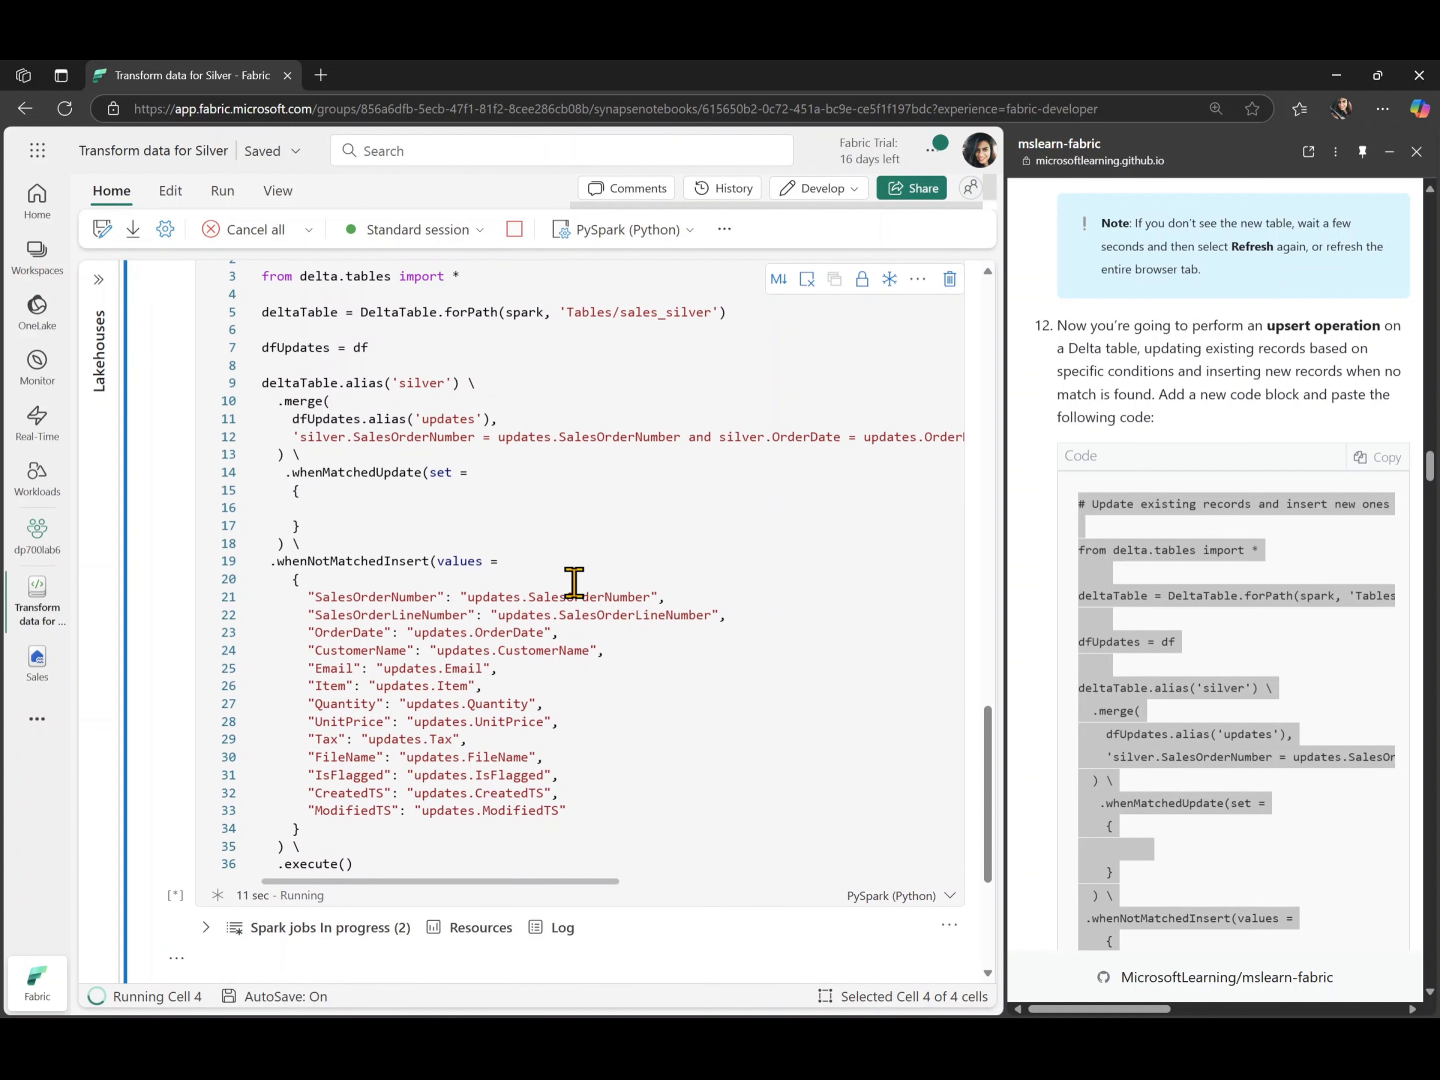
pyautogui.scroll(1, 574, 582)
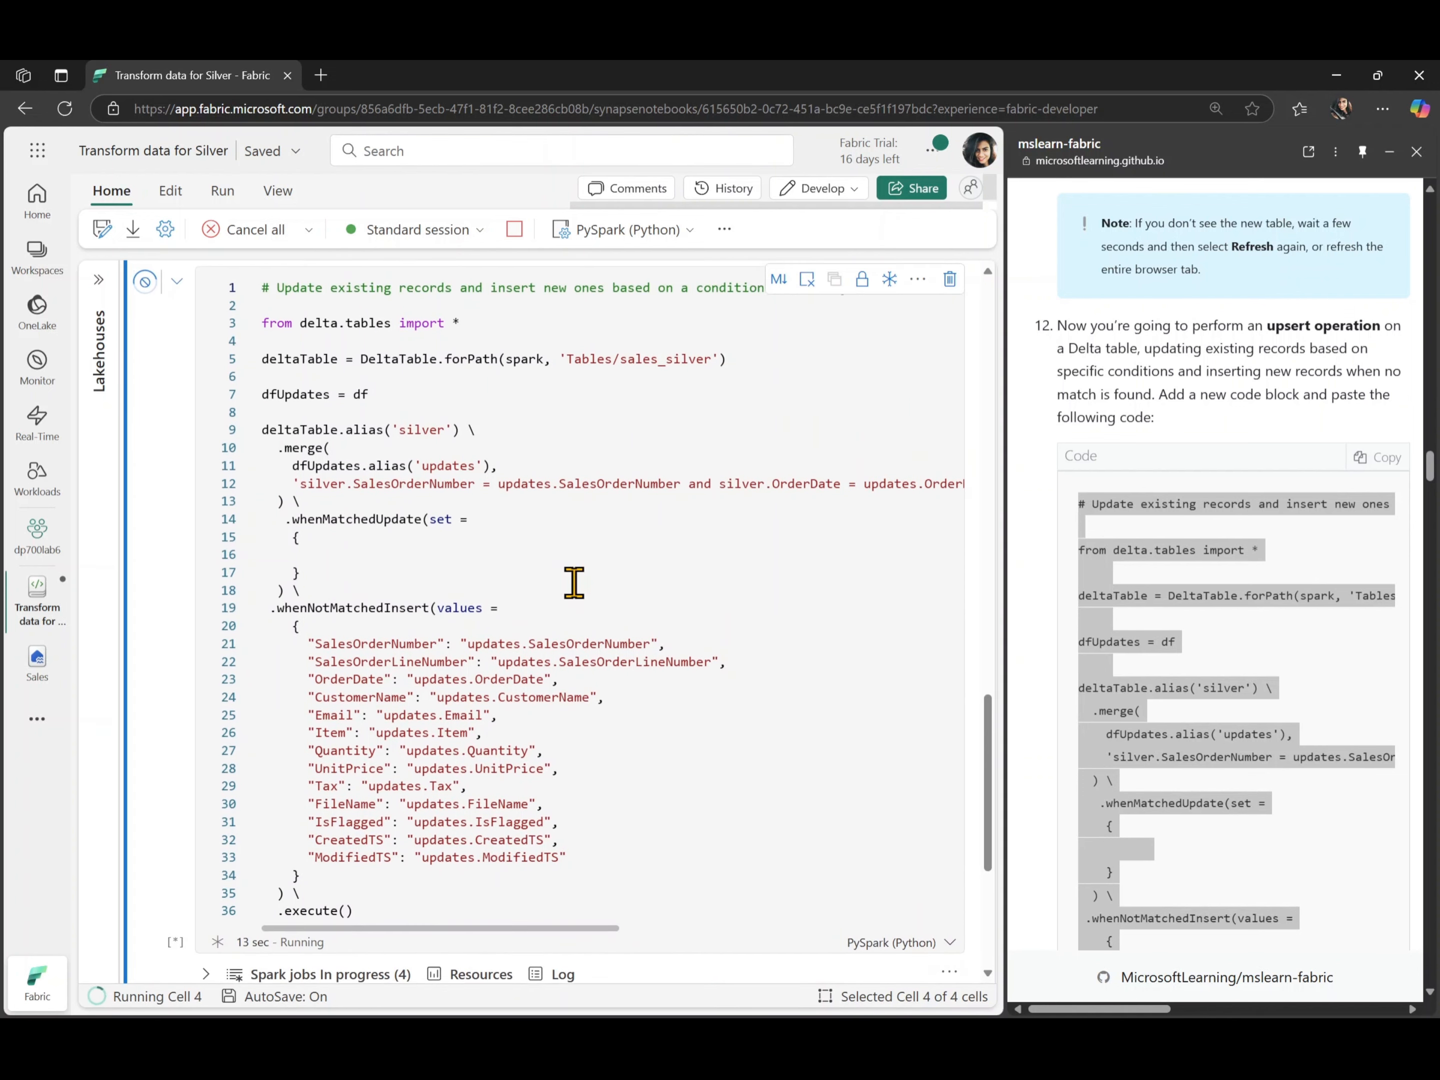
pyautogui.scroll(-3, 574, 582)
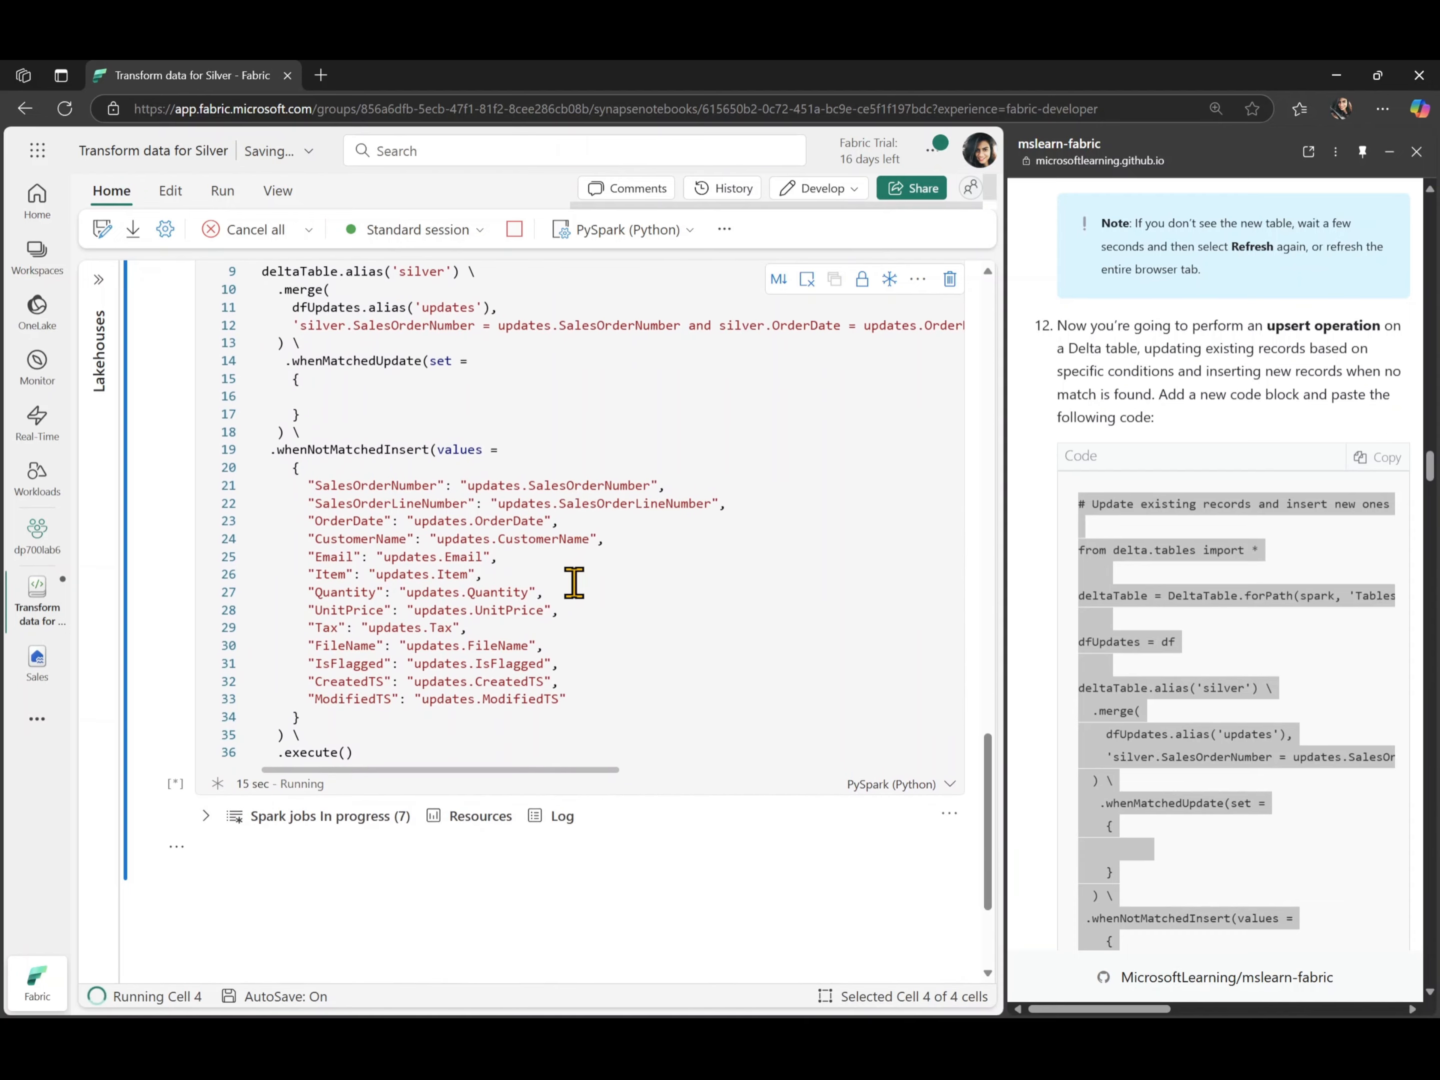
# - Read the lab's explanation of the upsert operation and its instructions for exploring silver data through the SQL endpoint, checking them against the cell
pyautogui.click(1144, 640)
pyautogui.scroll(-8, 1145, 640)
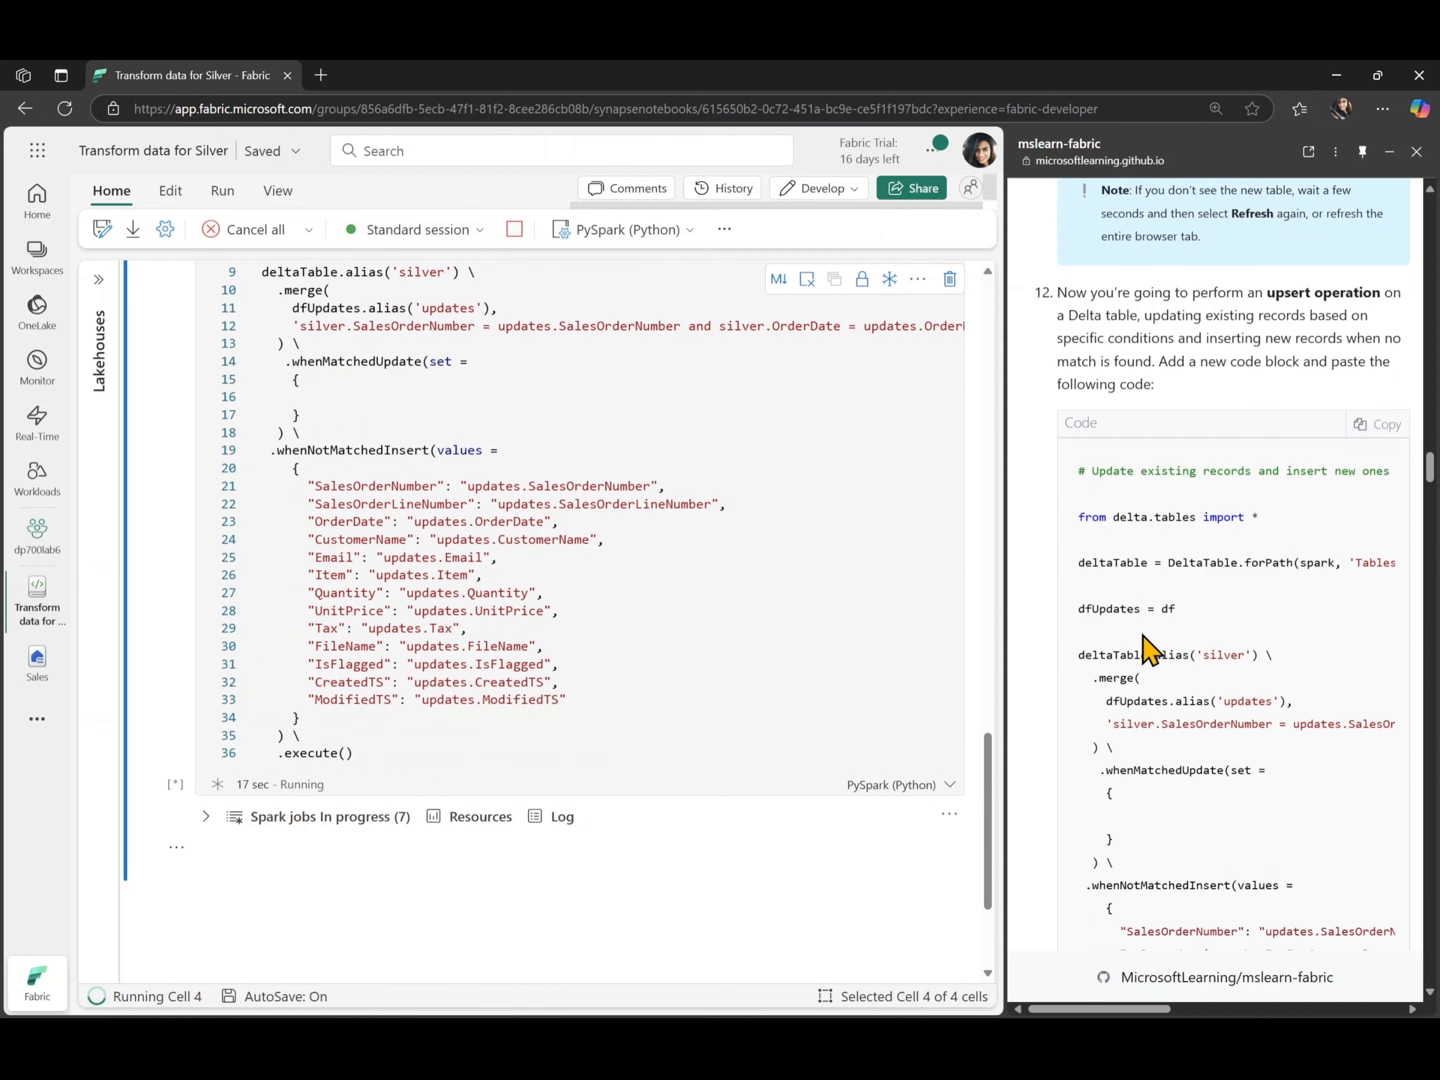
pyautogui.scroll(-5, 1142, 633)
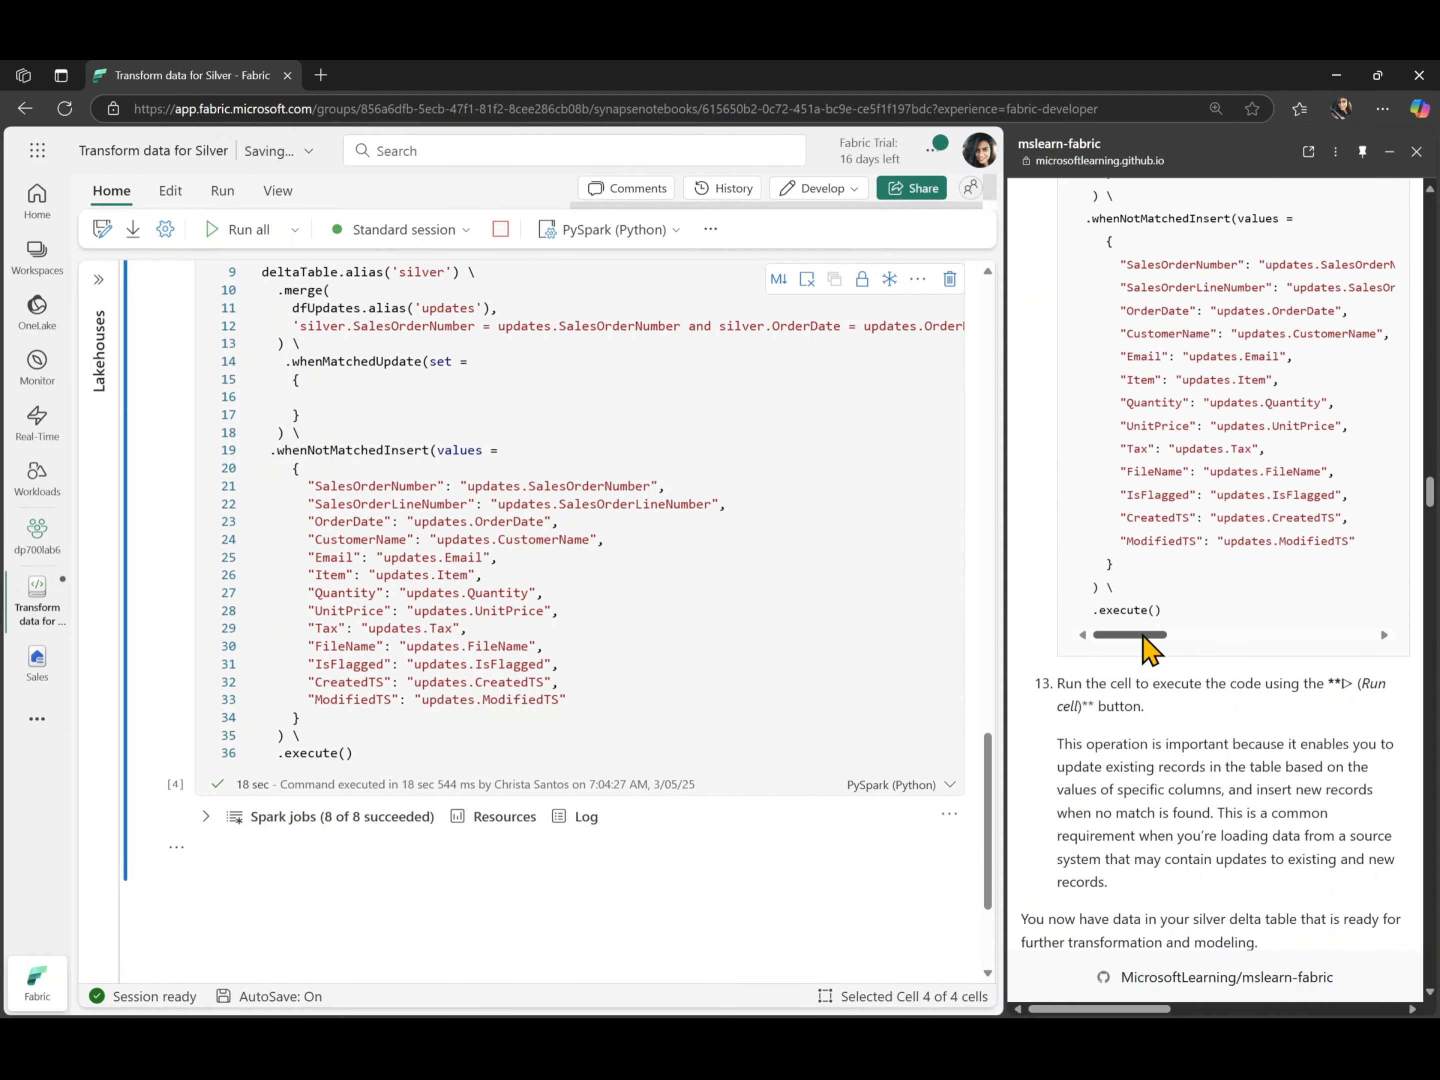
pyautogui.scroll(-1, 1142, 633)
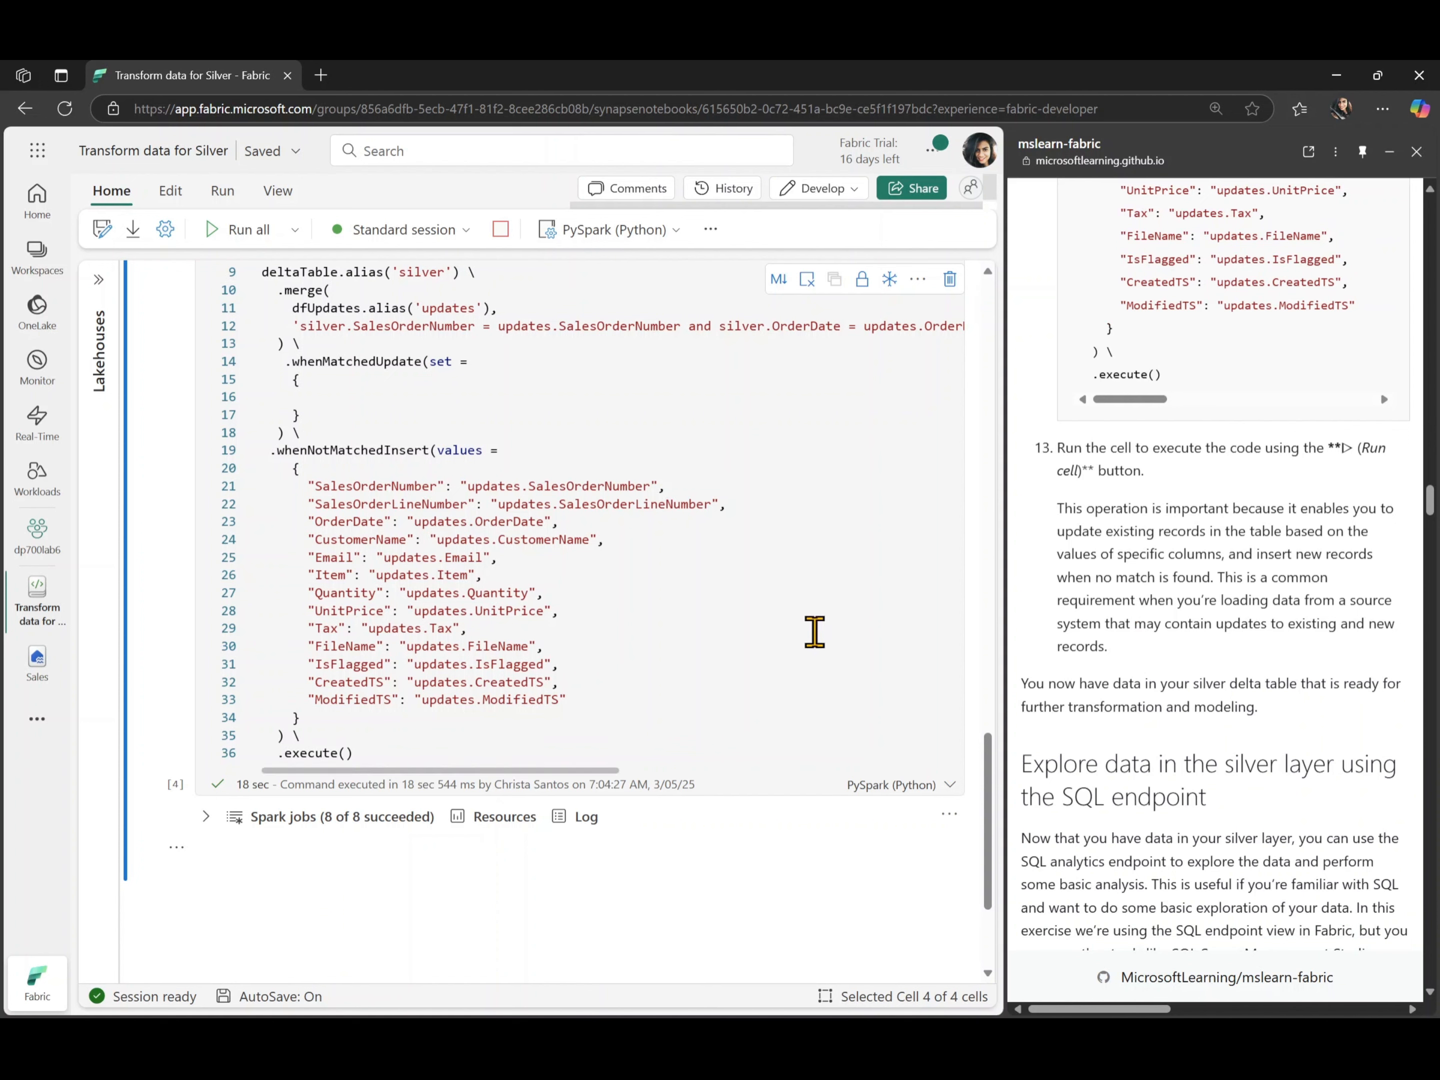
pyautogui.scroll(3, 595, 588)
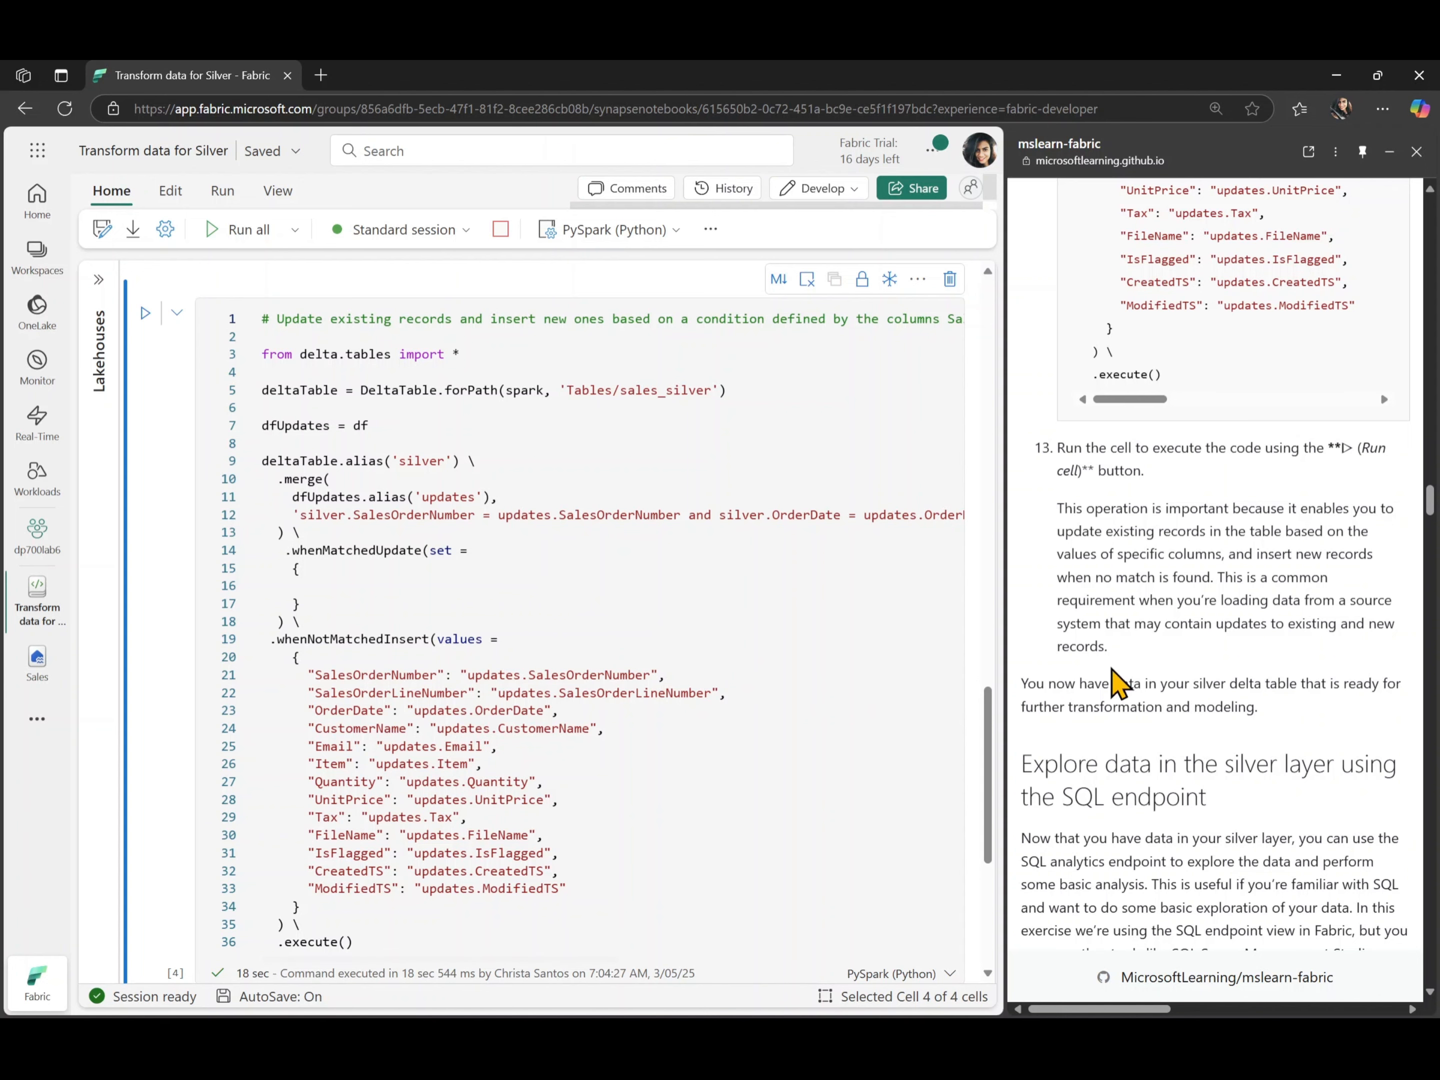
pyautogui.scroll(-4, 759, 811)
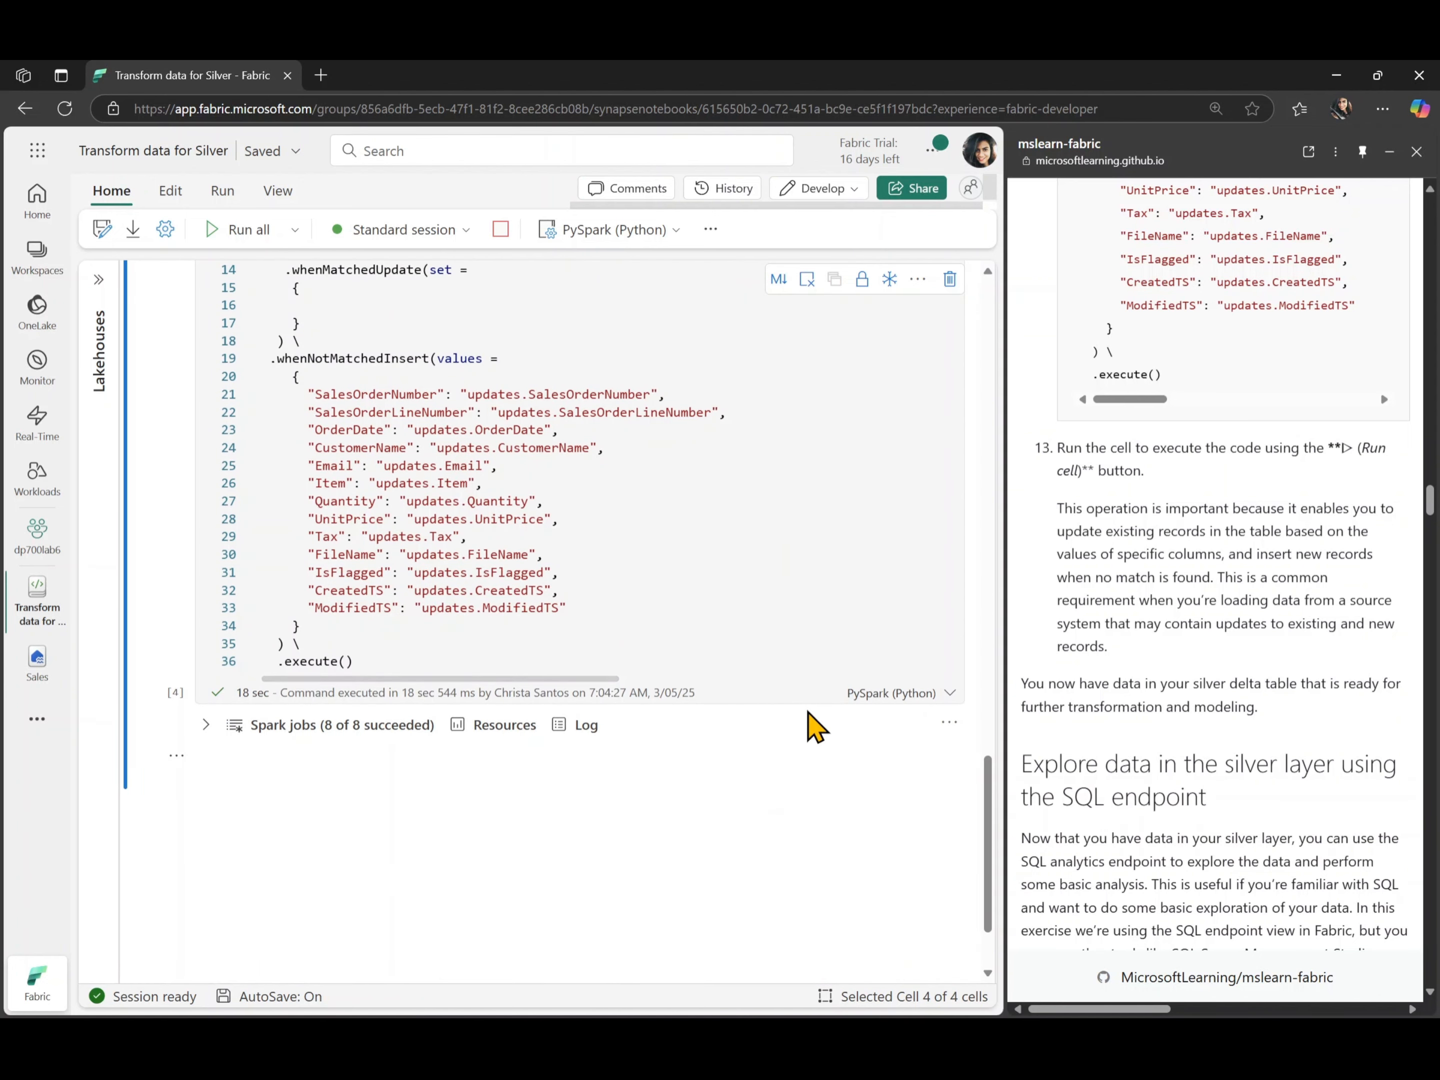
pyautogui.scroll(-1, 1239, 736)
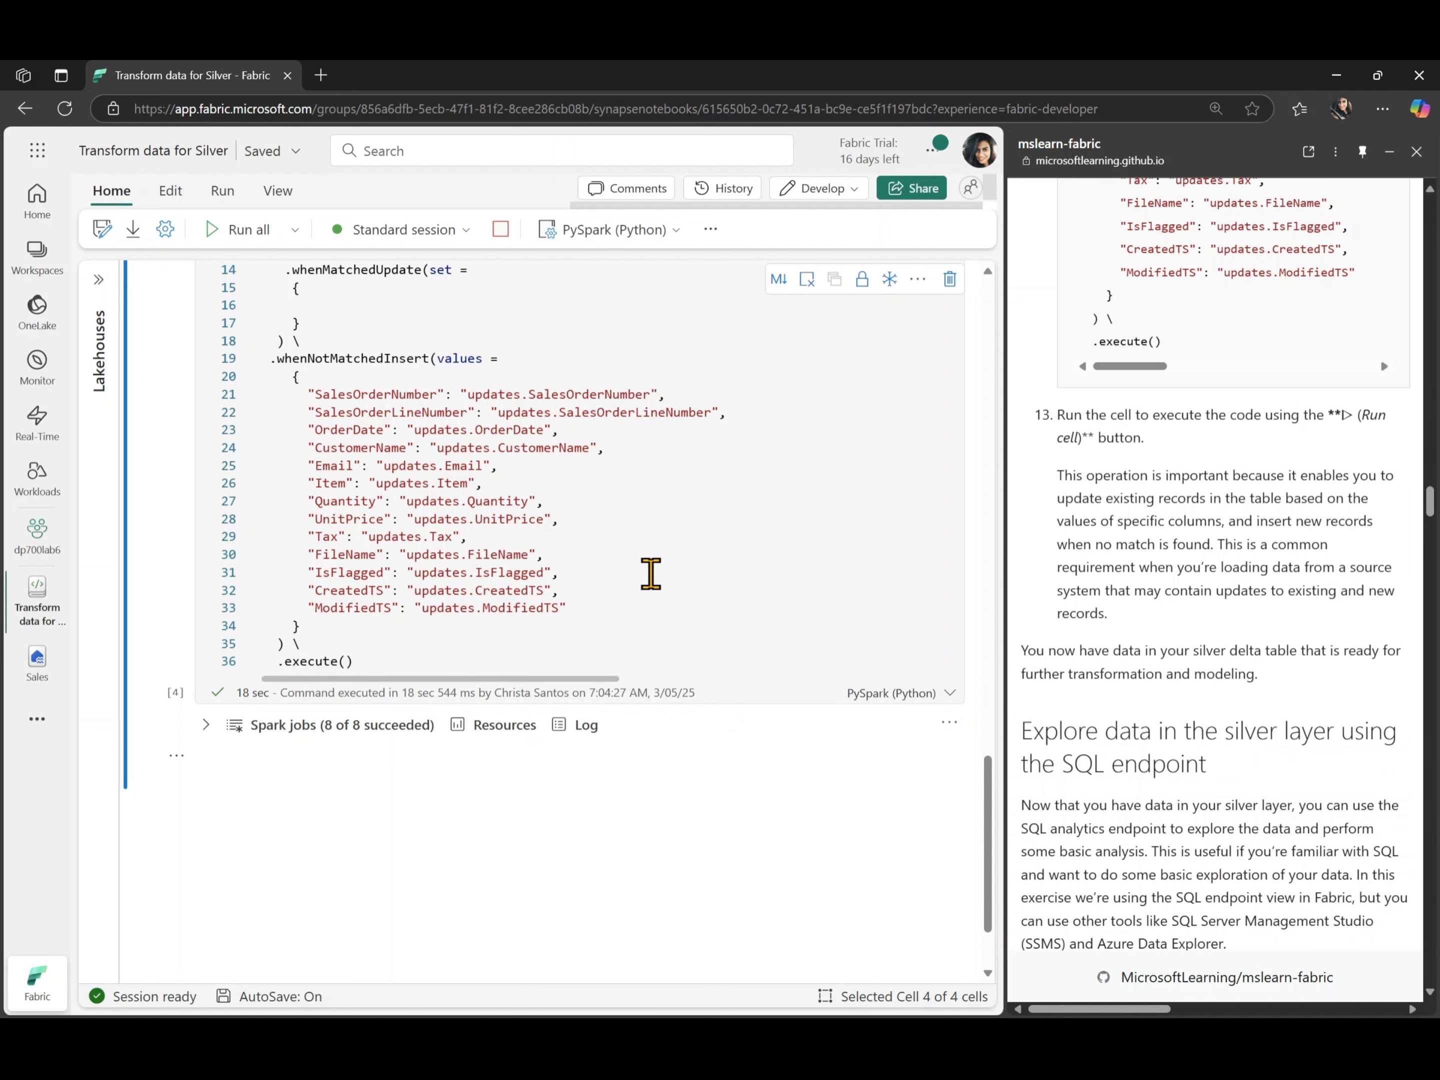
pyautogui.scroll(-3, 1052, 653)
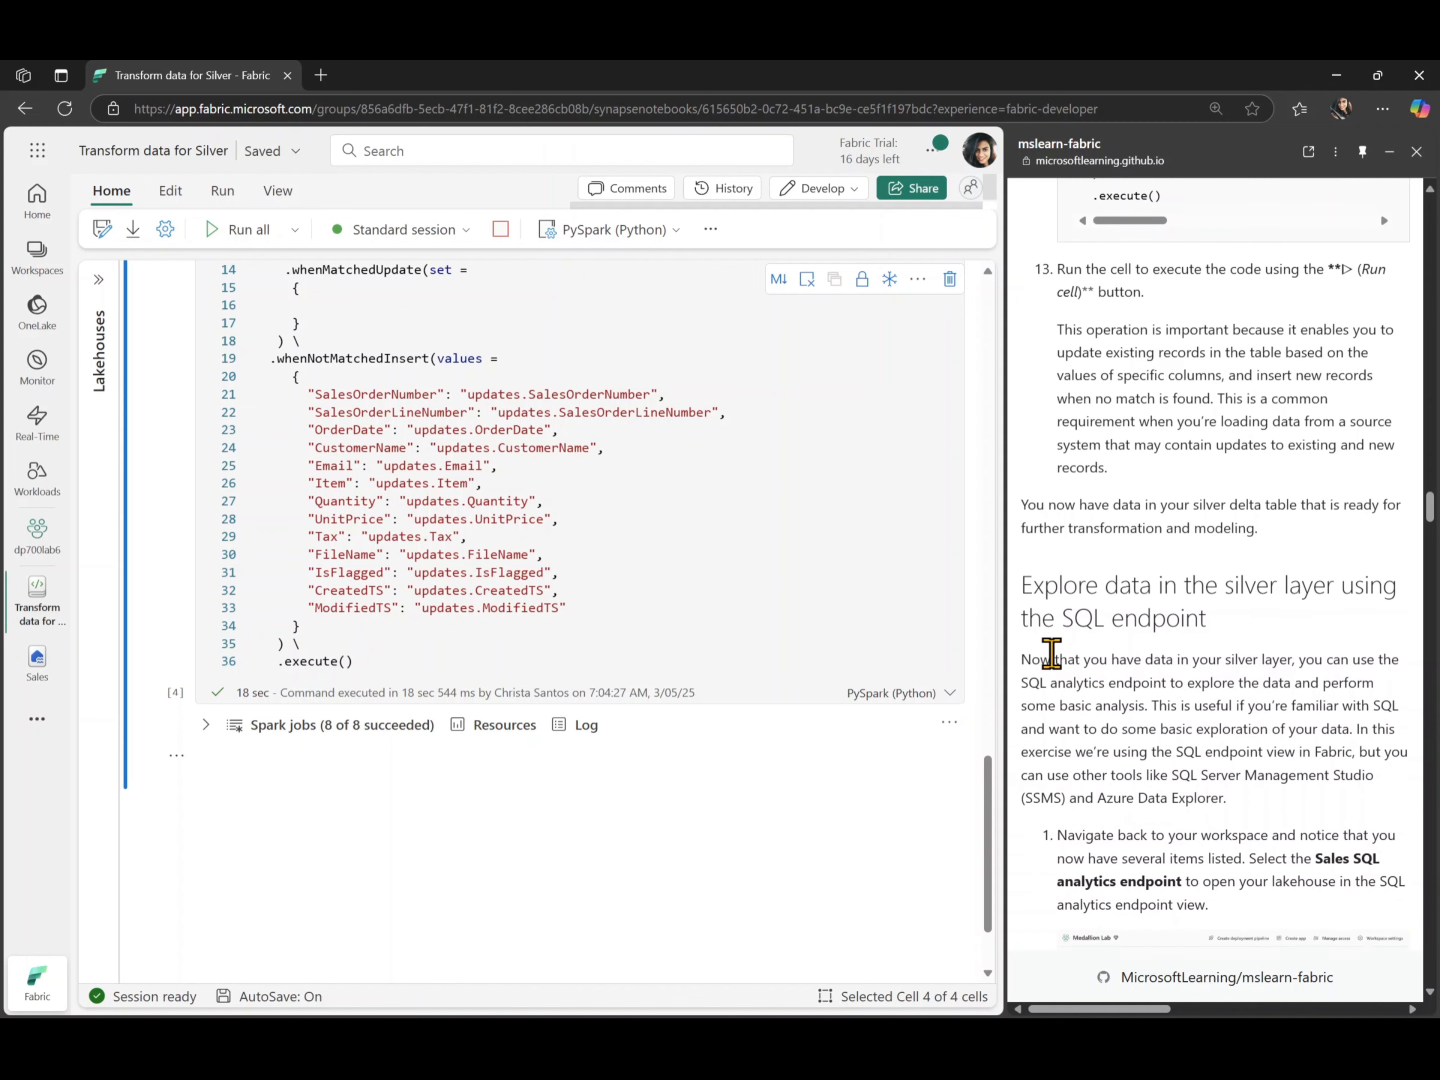
pyautogui.scroll(-1, 1051, 653)
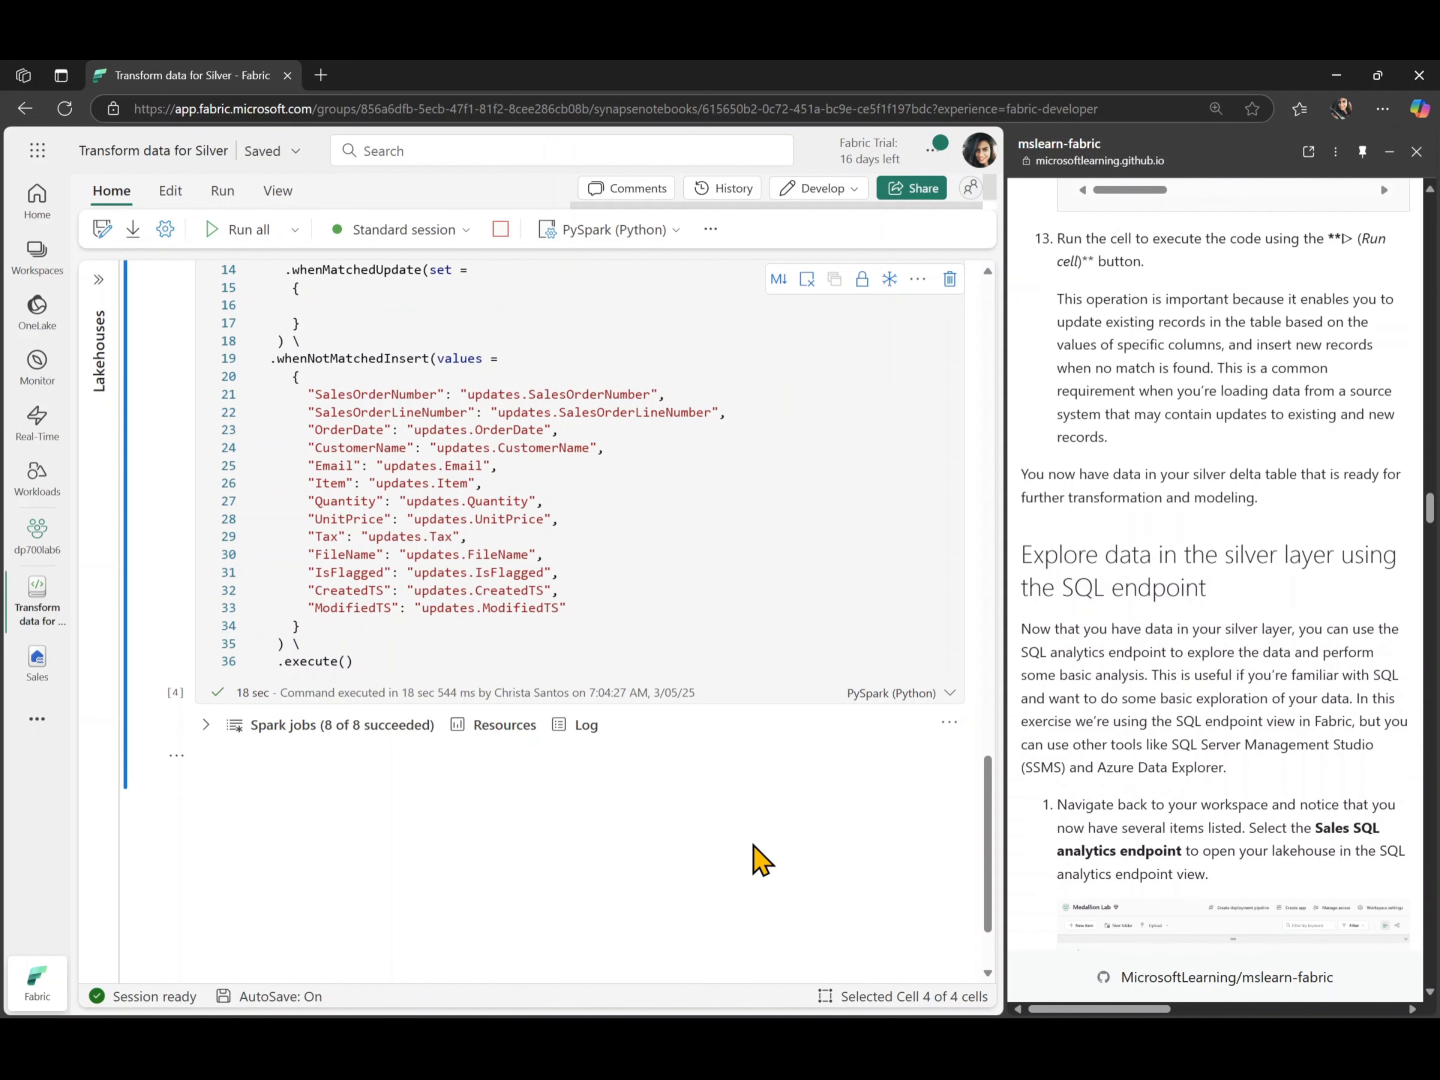
pyautogui.scroll(-5, 1193, 654)
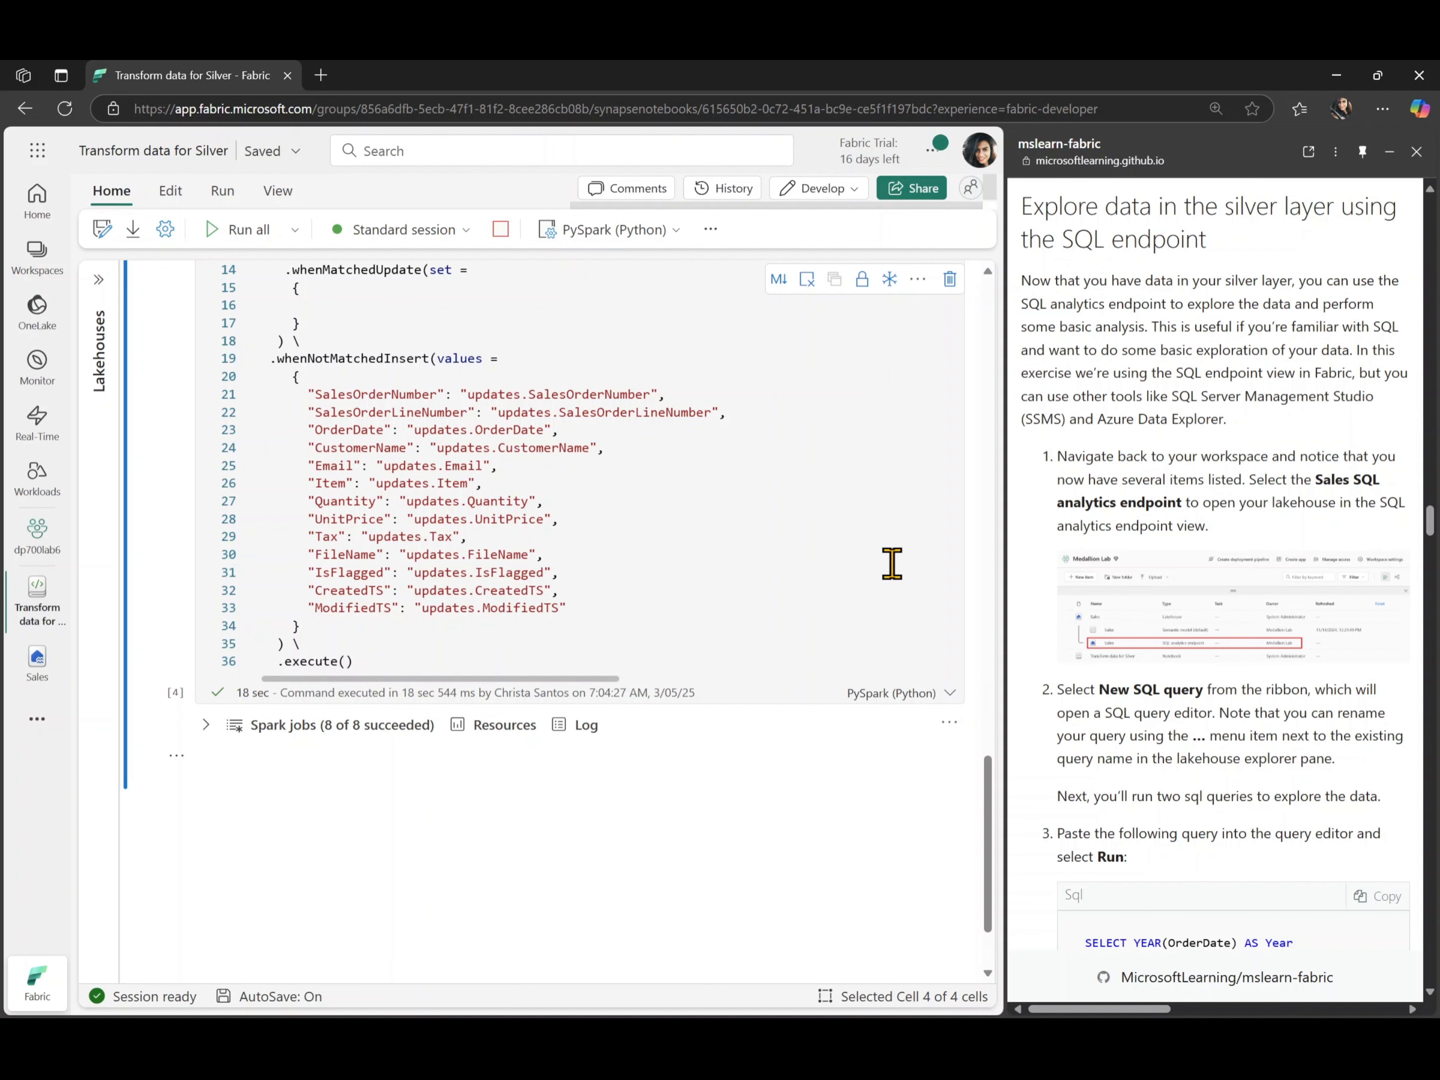
# - Look over the executed upsert cell once more and go back to the dp700lab6 workspace
pyautogui.scroll(3, 649, 840)
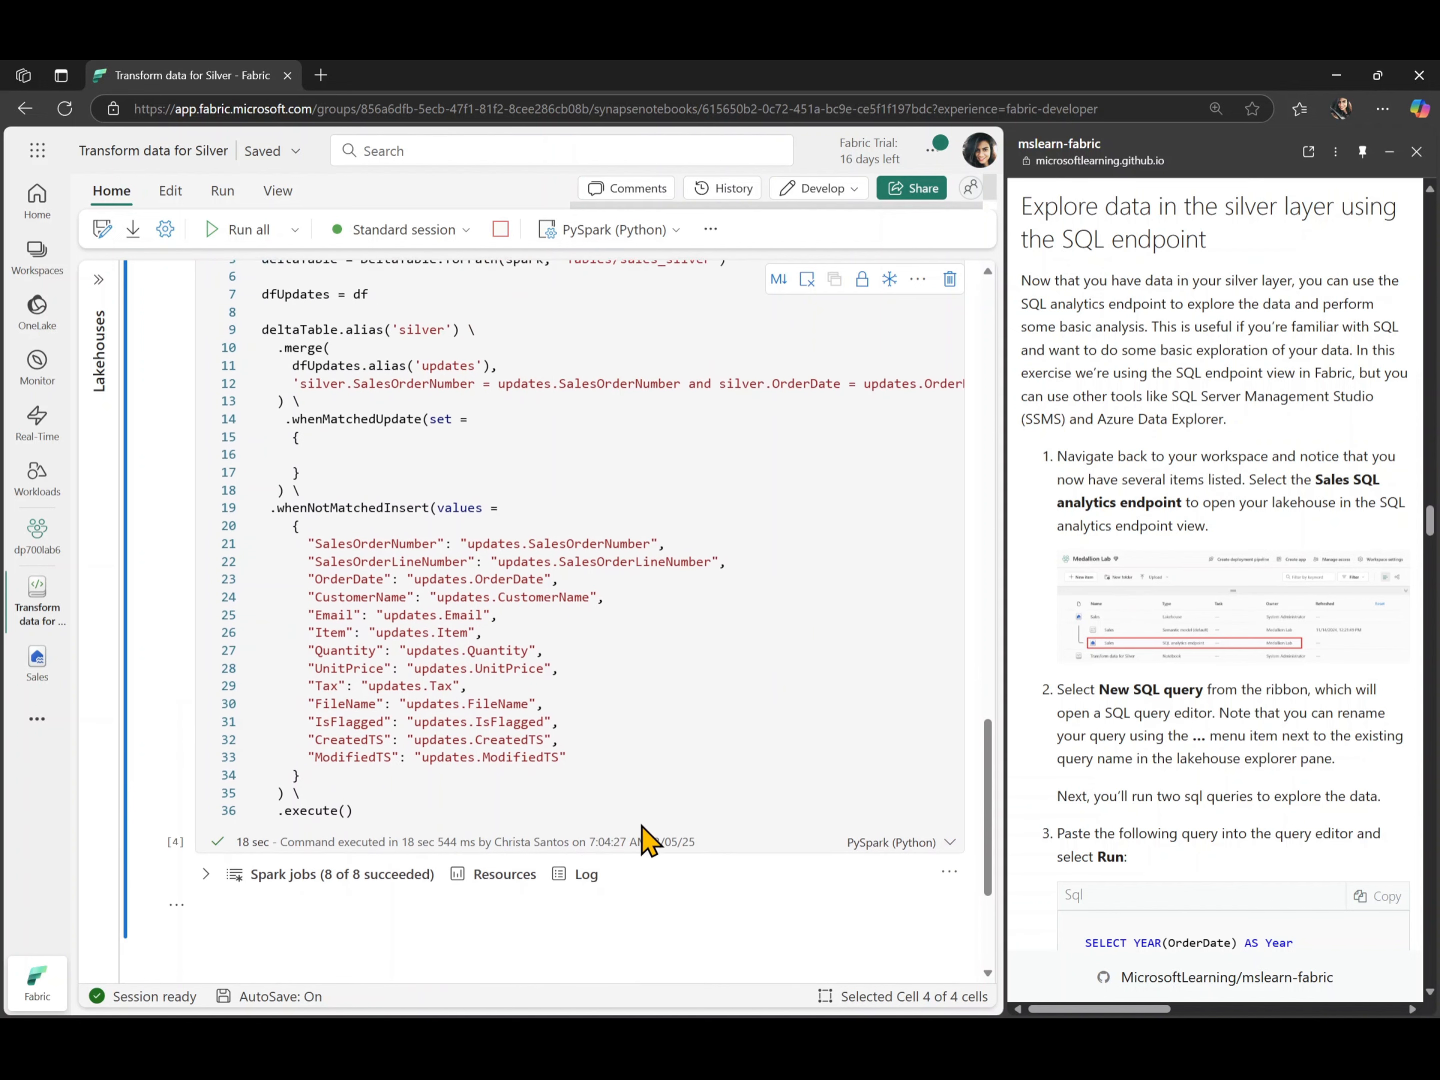
pyautogui.scroll(-2, 649, 840)
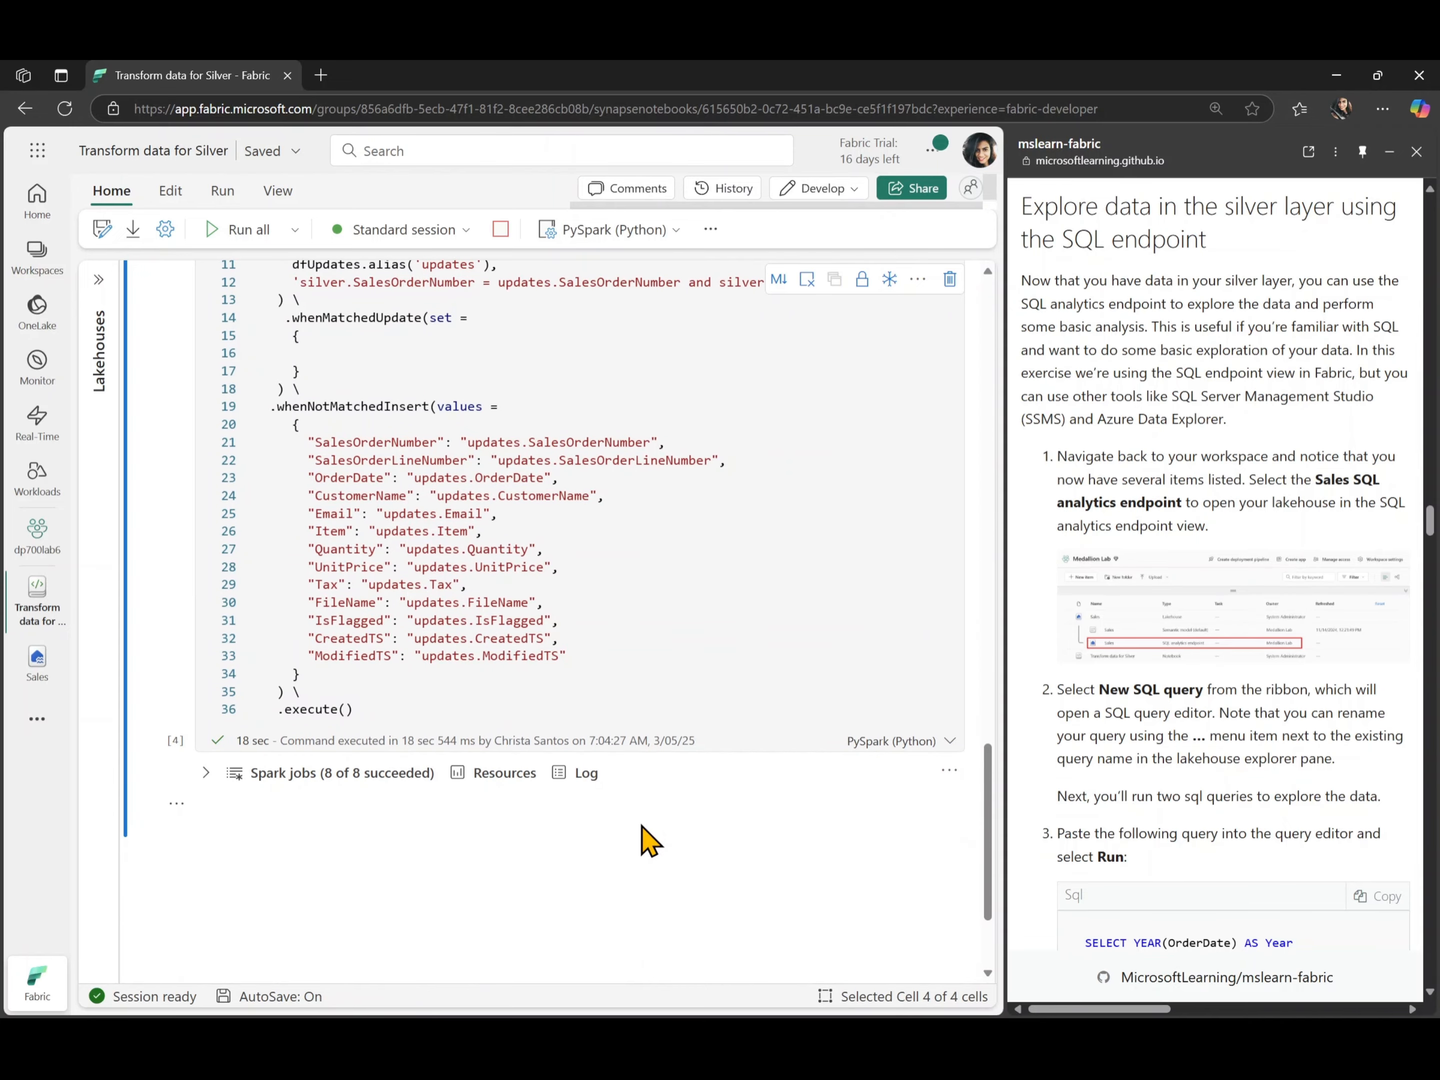
pyautogui.scroll(3, 649, 840)
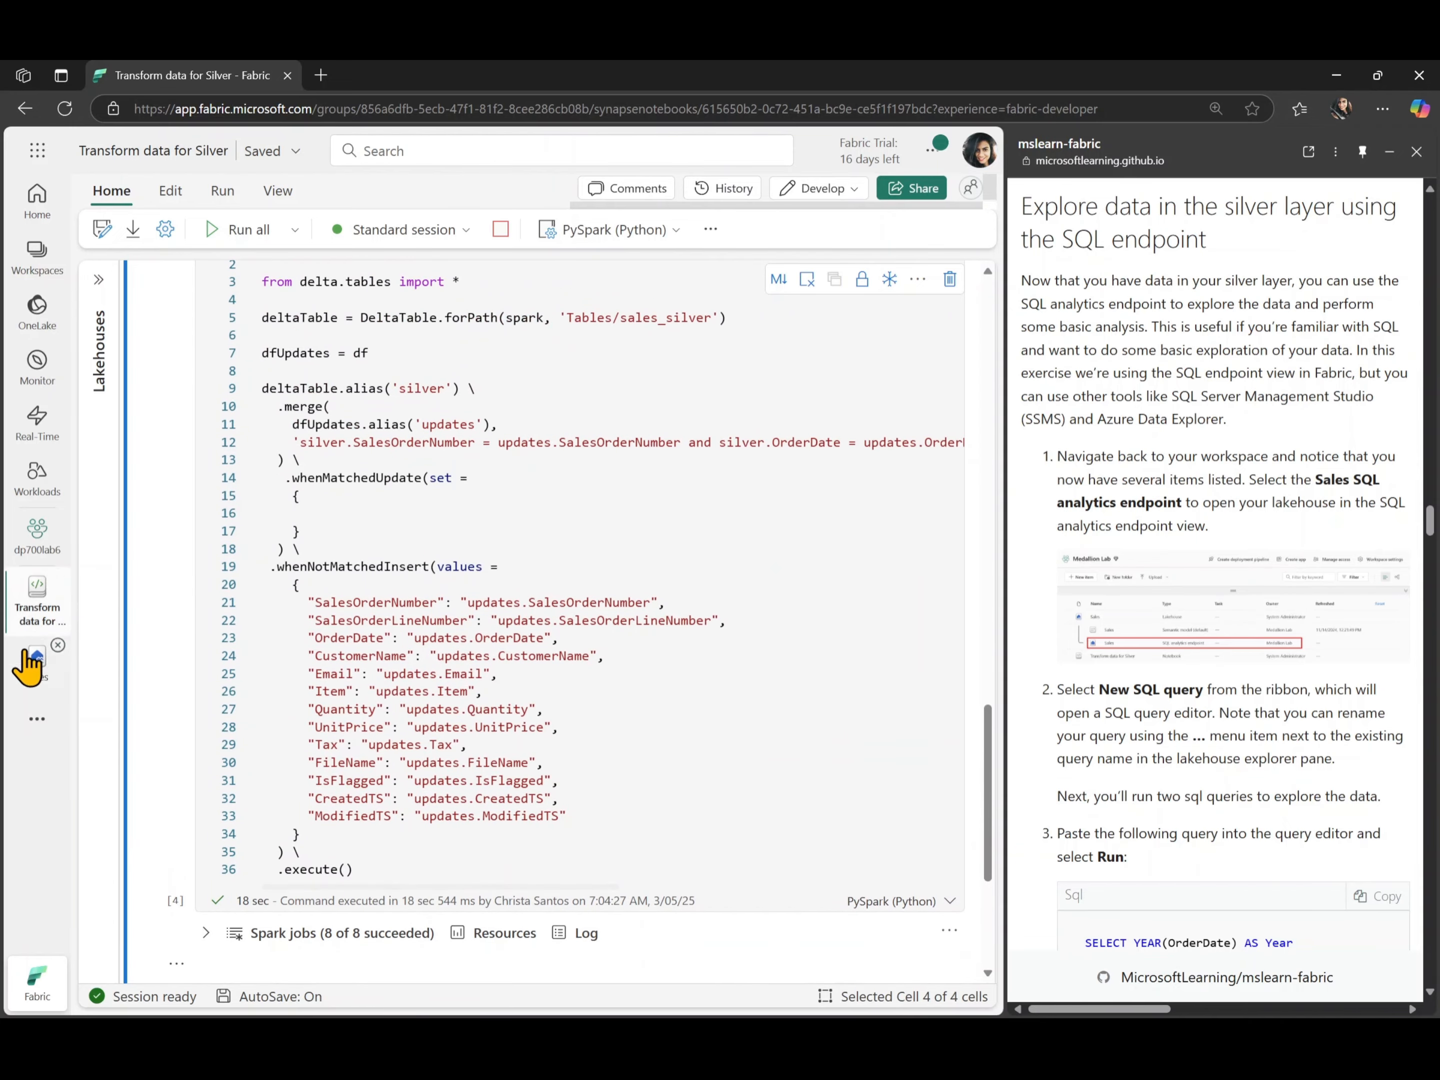
pyautogui.click(38, 554)
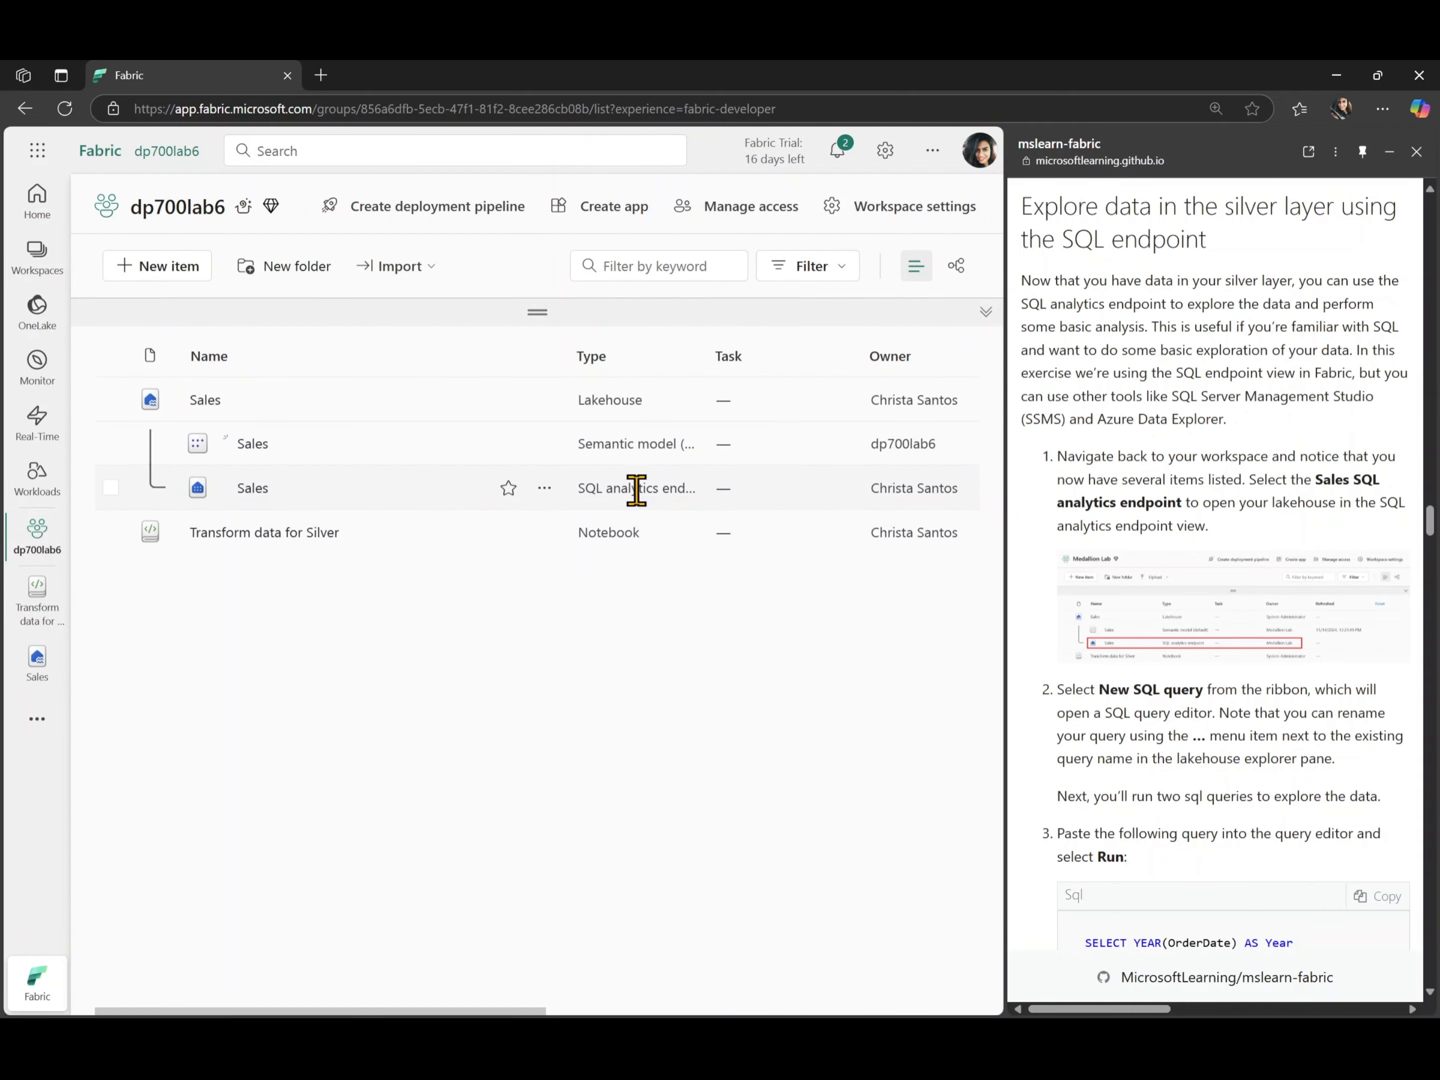
# - Open the Sales SQL analytics endpoint from the workspace and create a new SQL query
pyautogui.click(247, 499)
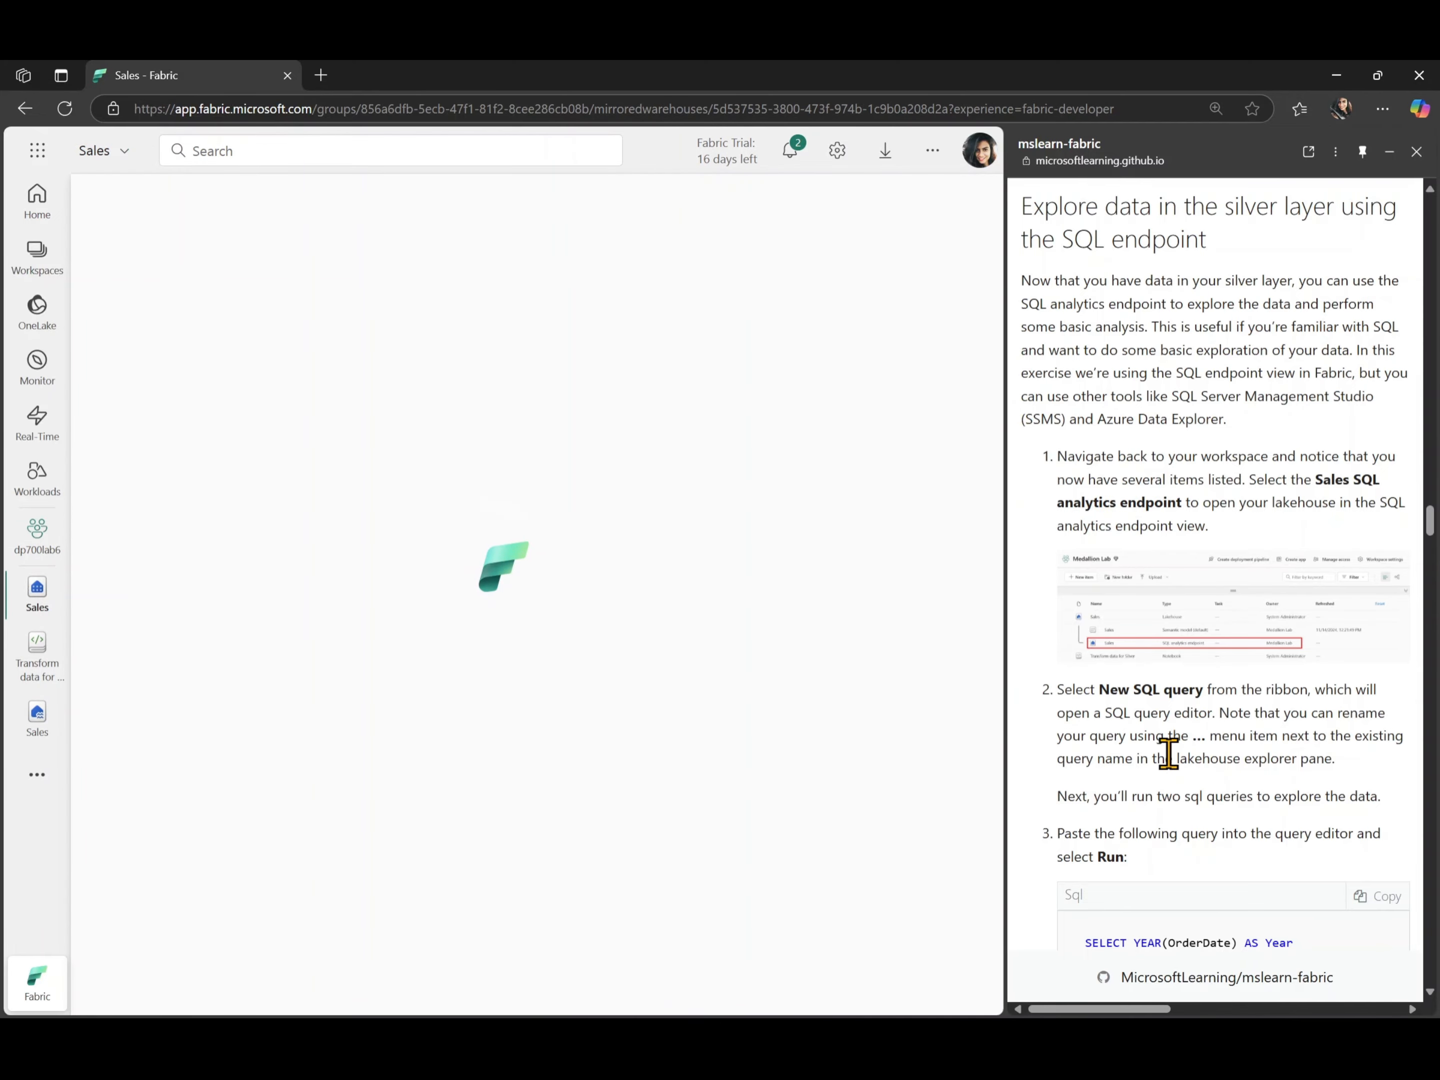
pyautogui.scroll(-1, 1168, 753)
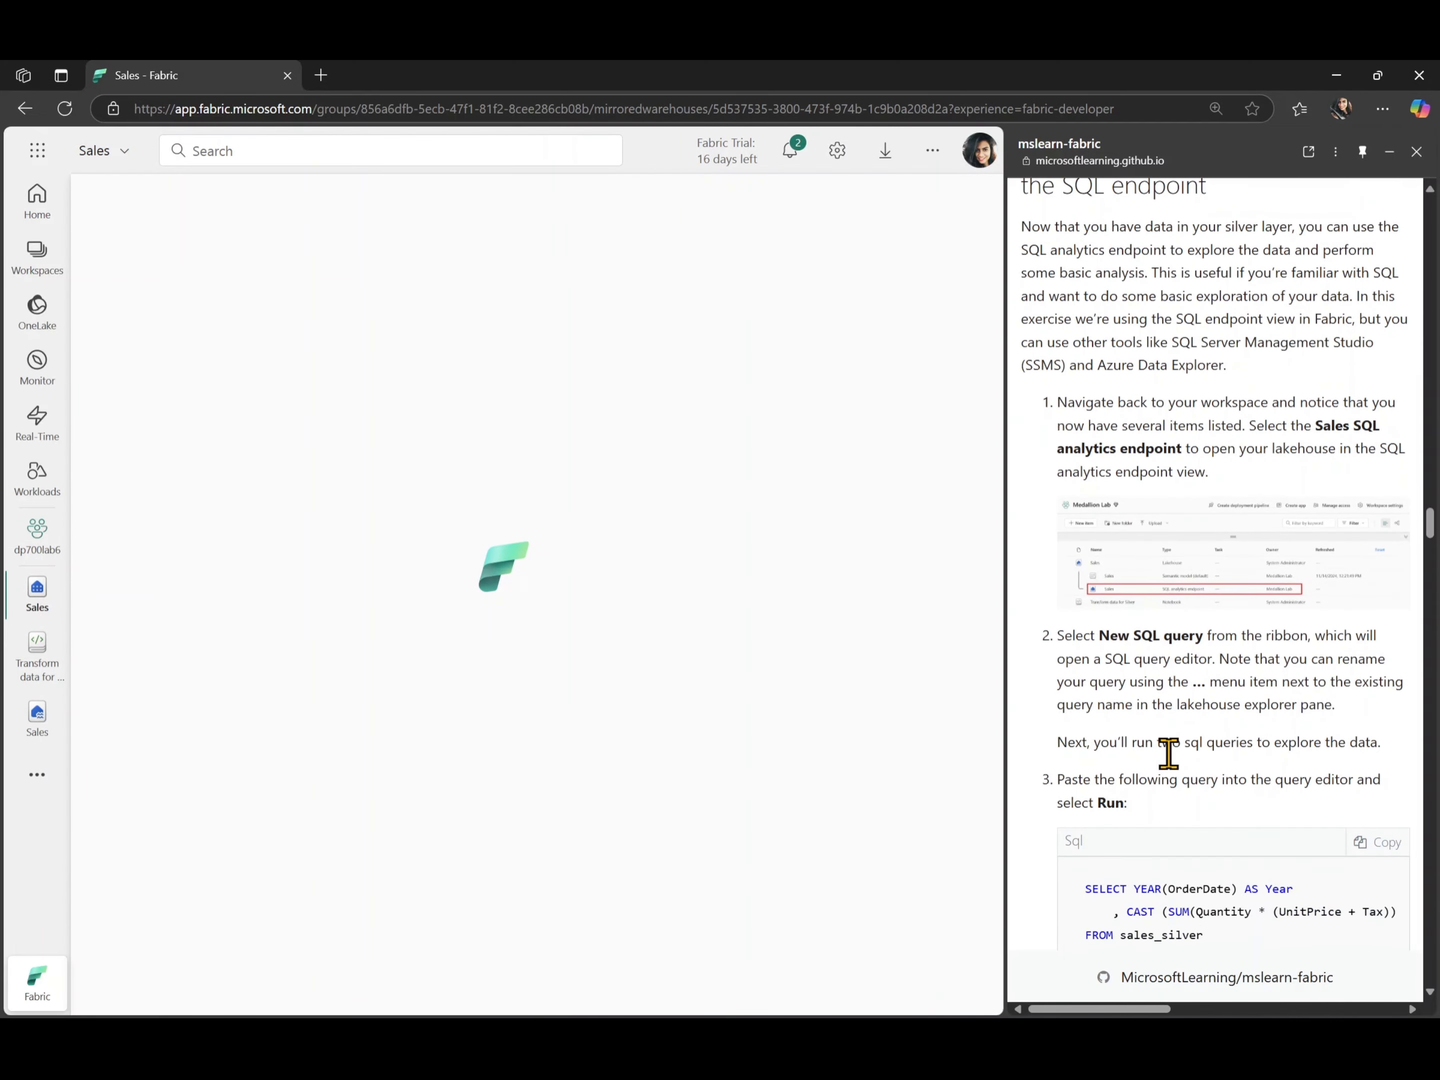
pyautogui.scroll(-2, 1168, 753)
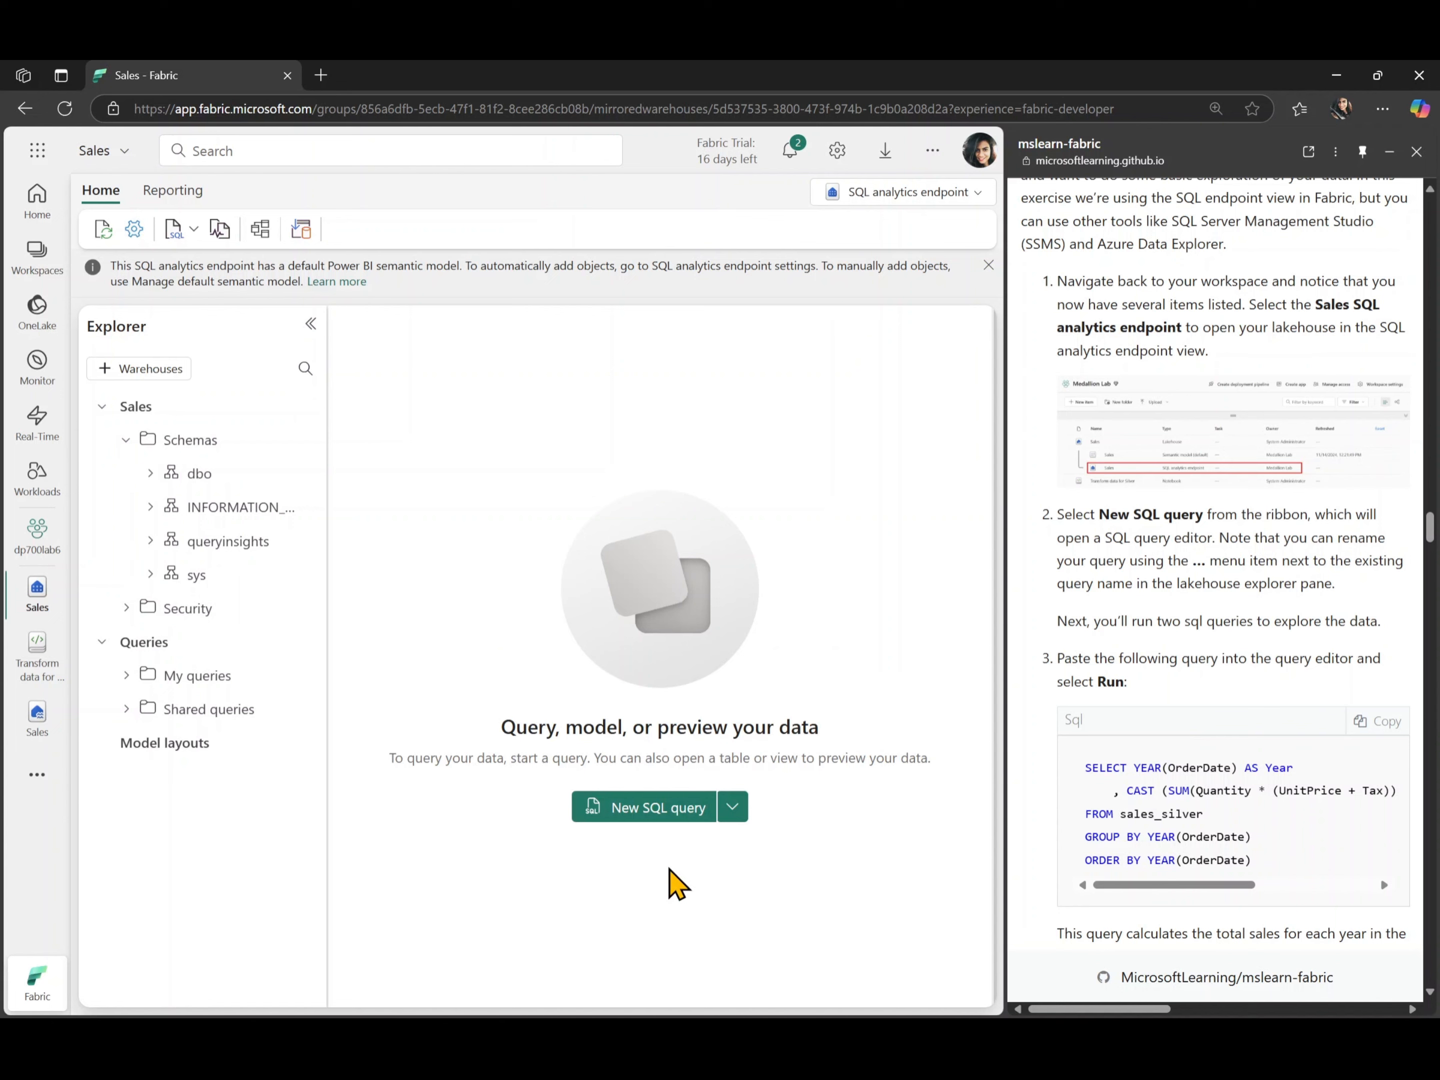
pyautogui.click(637, 821)
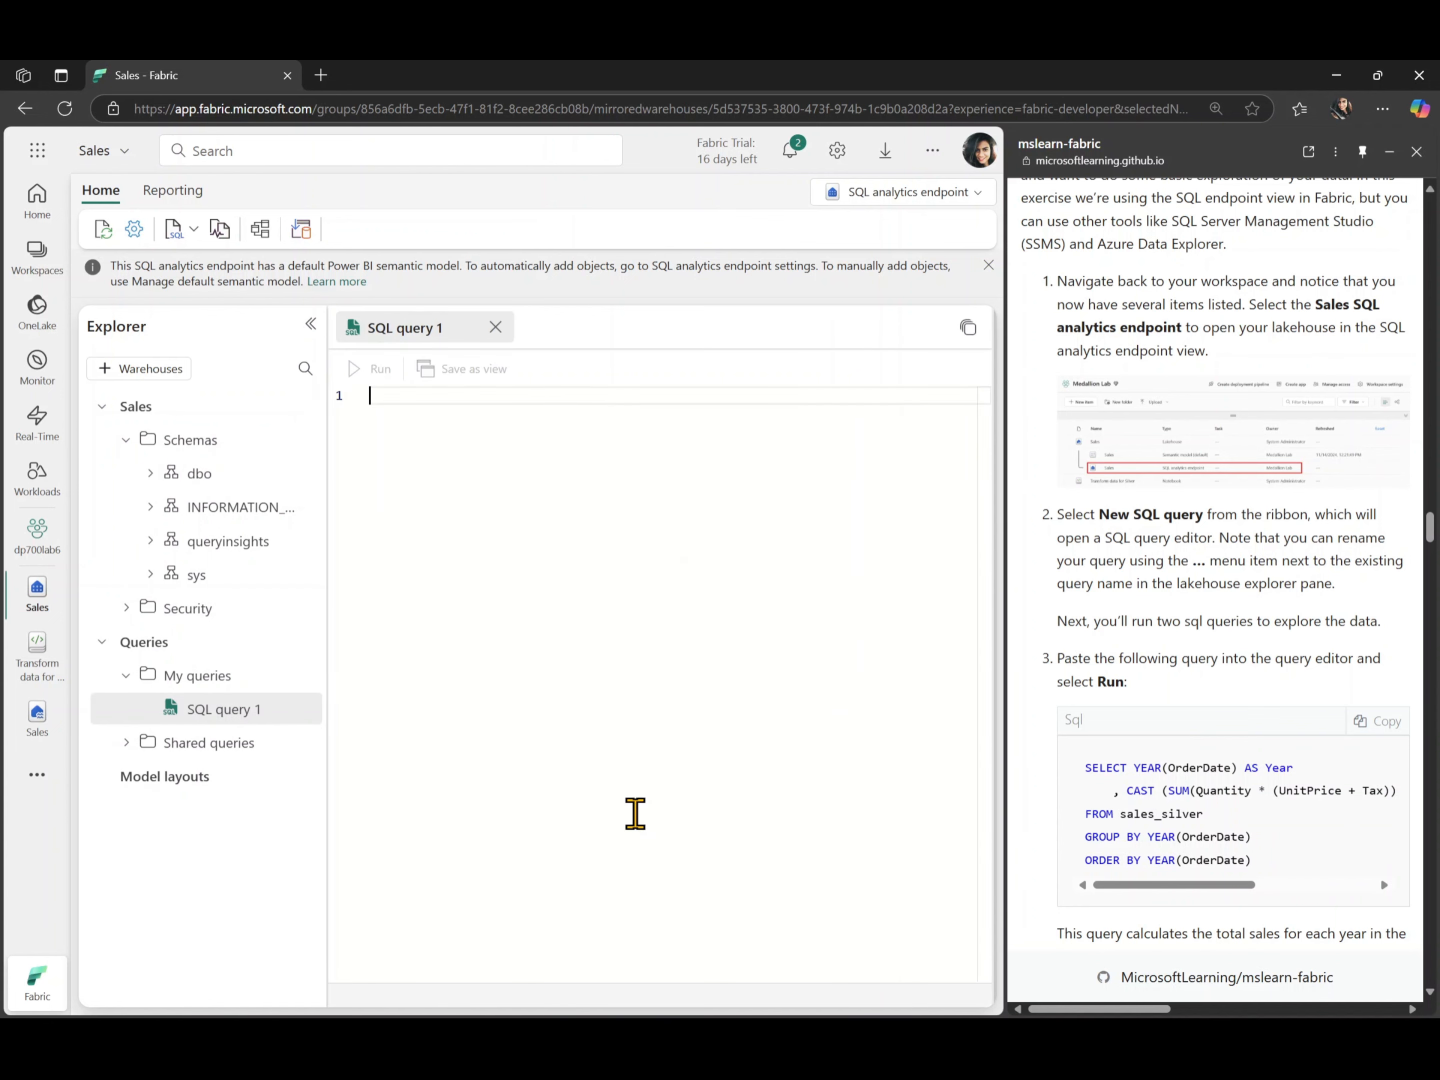
# - Copy the lab's query for total sales per year from sales_silver and paste it into the empty SQL query
pyautogui.scroll(-3, 1176, 733)
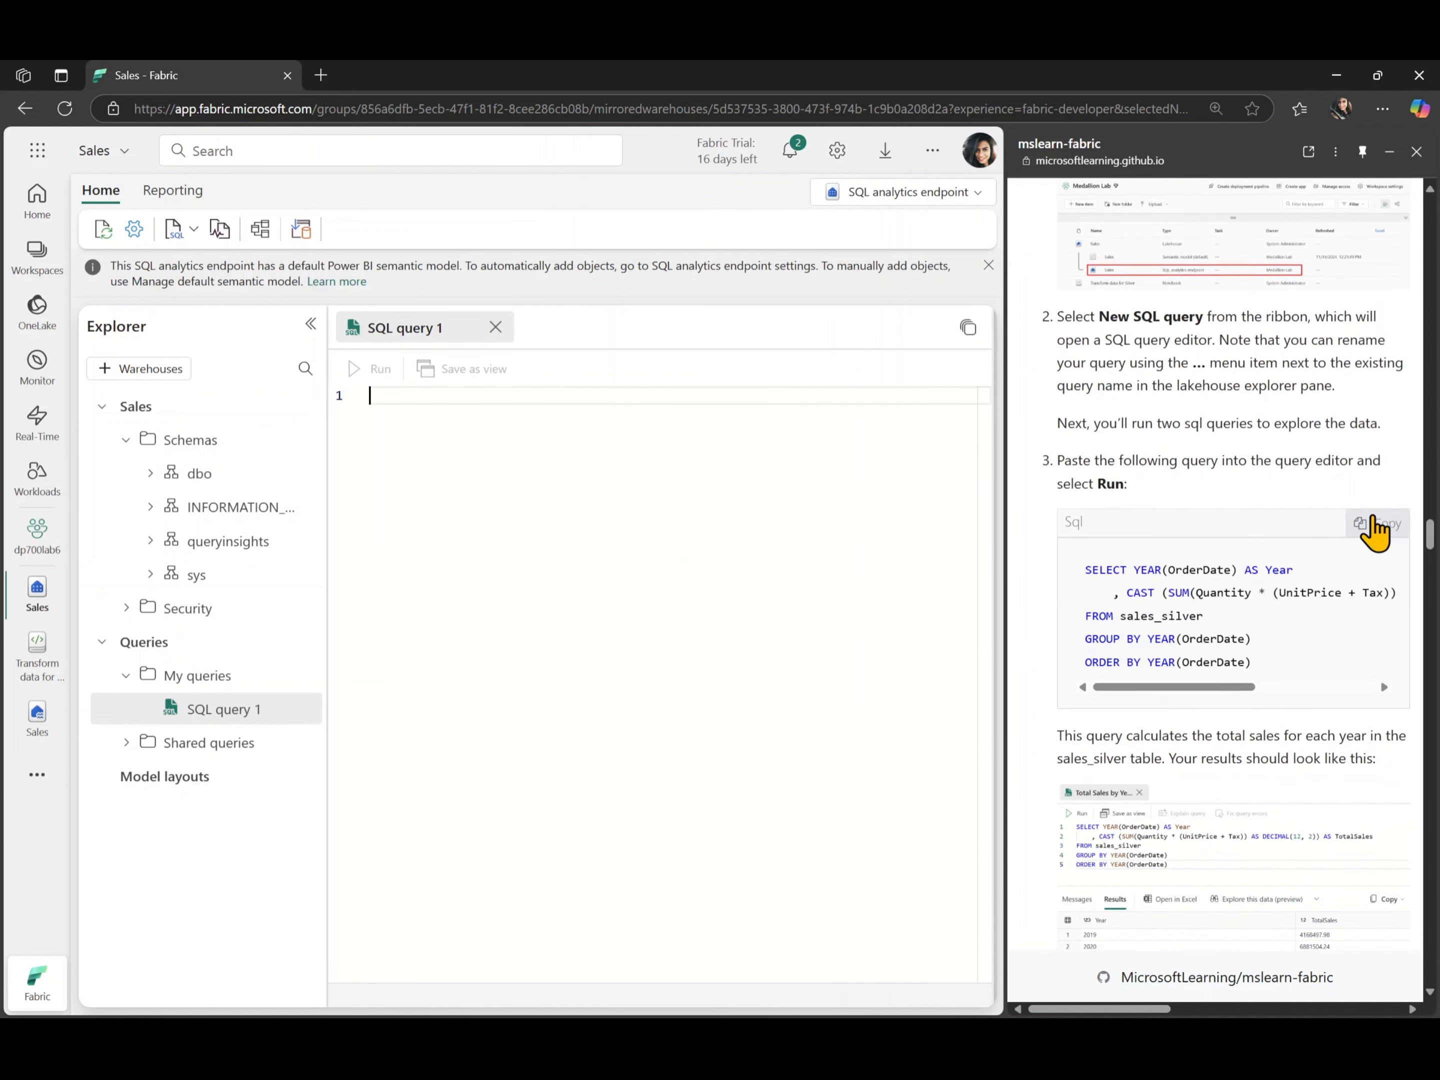
pyautogui.click(1377, 524)
pyautogui.click(683, 463)
pyautogui.write('SELECT YEAR(OrderDate) AS Year     , CAST (SUM(Quantity * (UnitPrice + Tax)) AS DECIMAL(12, 2)) AS TotalSales FROM sales_silver GROUP BY YEAR(OrderDate) ORDER BY YEAR(OrderDate)')
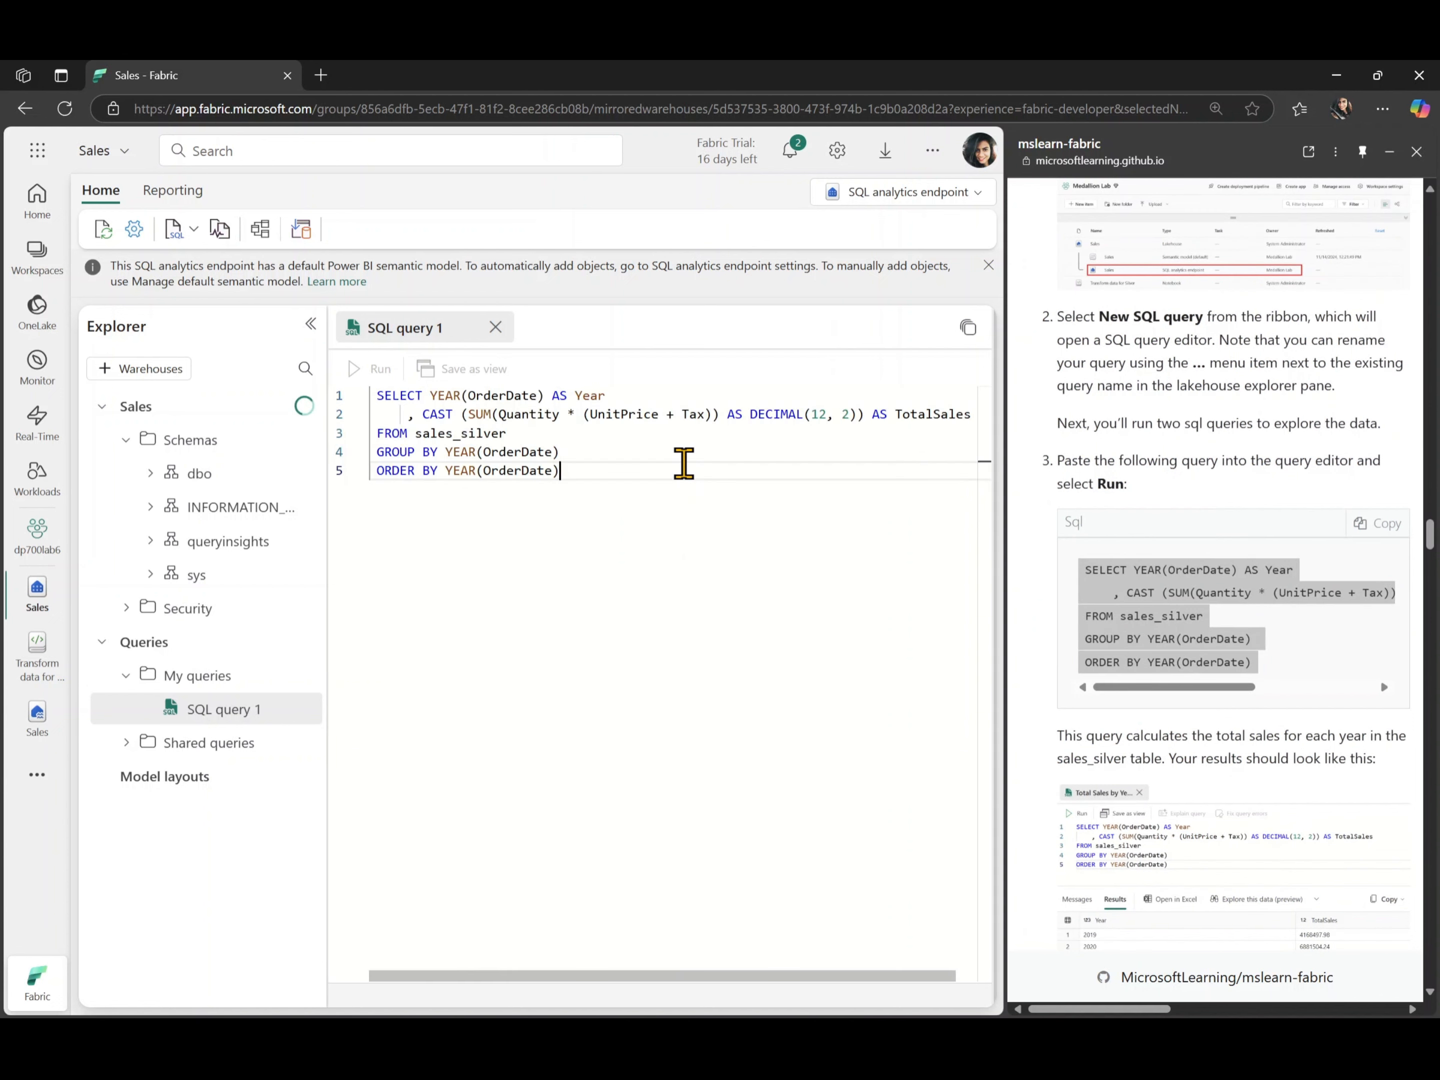
# - Remove the leading indentation from the yearly TotalSales query and run it
pyautogui.hotkey('ctrl', 'a')
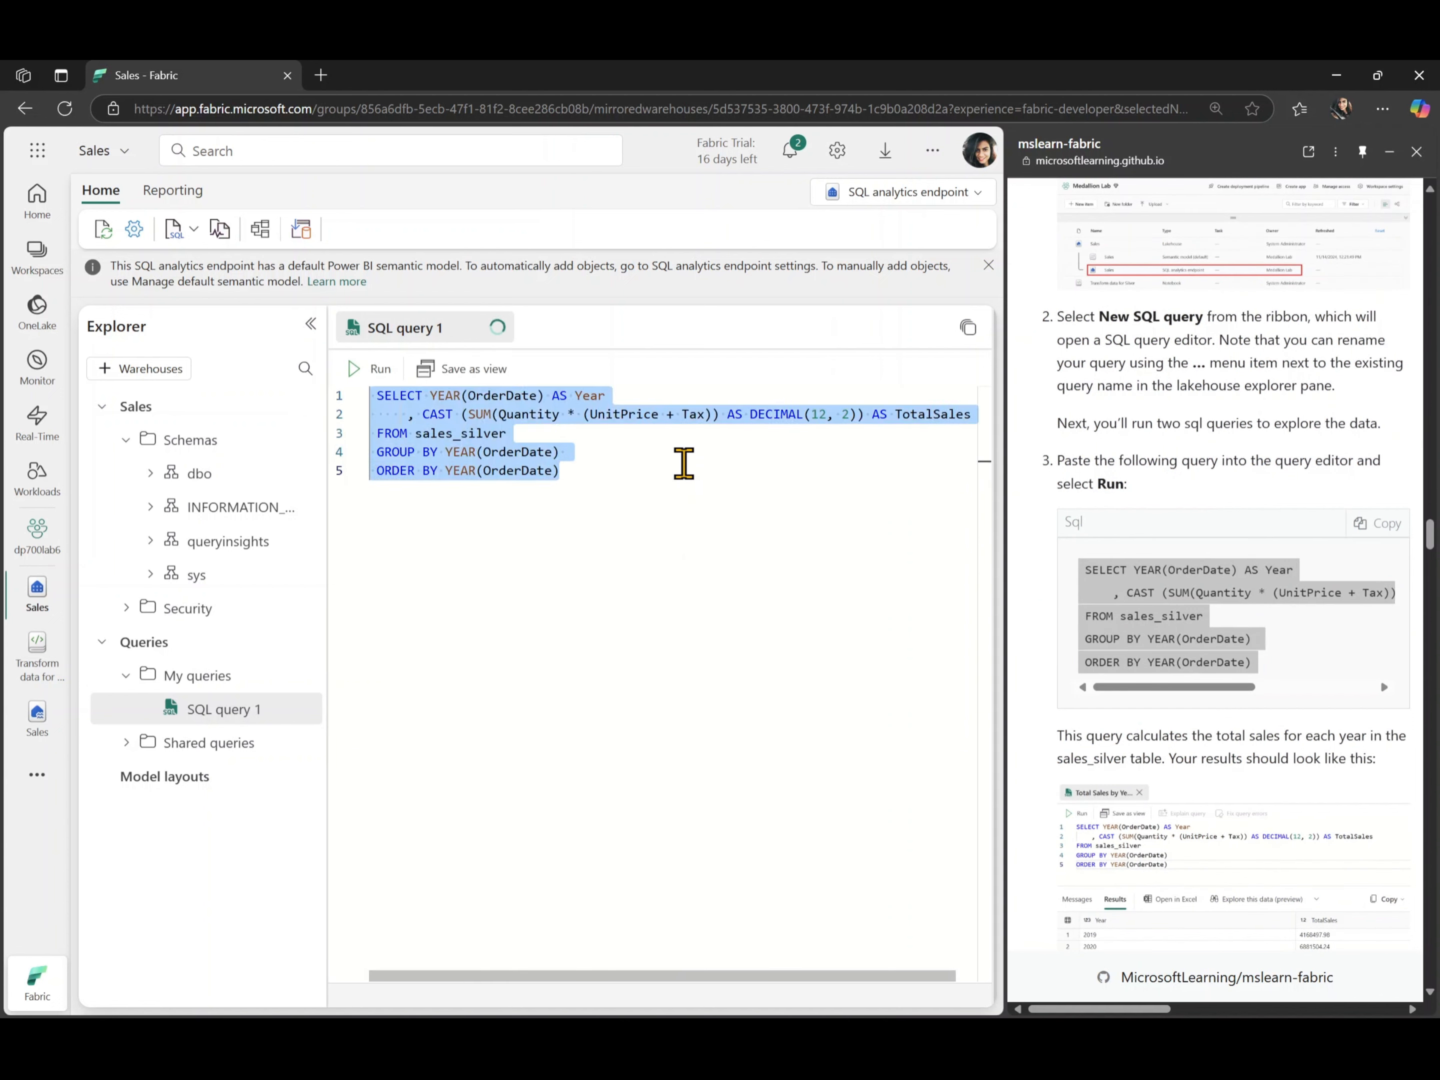
pyautogui.hotkey('shift', 'Tab')
pyautogui.click(639, 535)
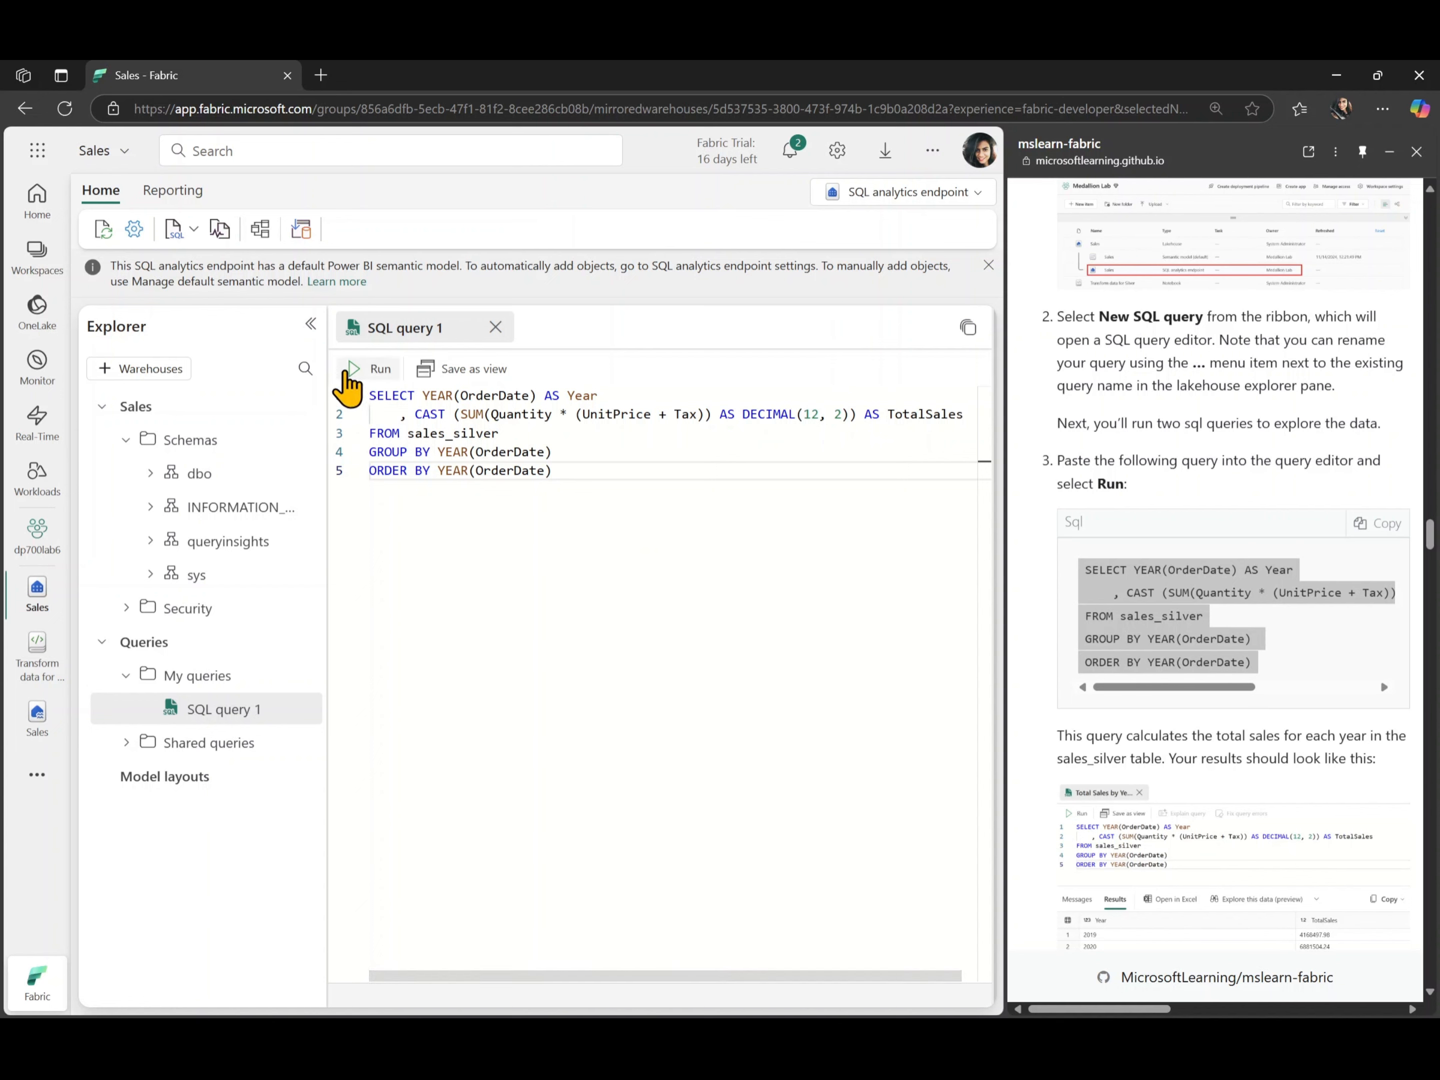
pyautogui.click(351, 370)
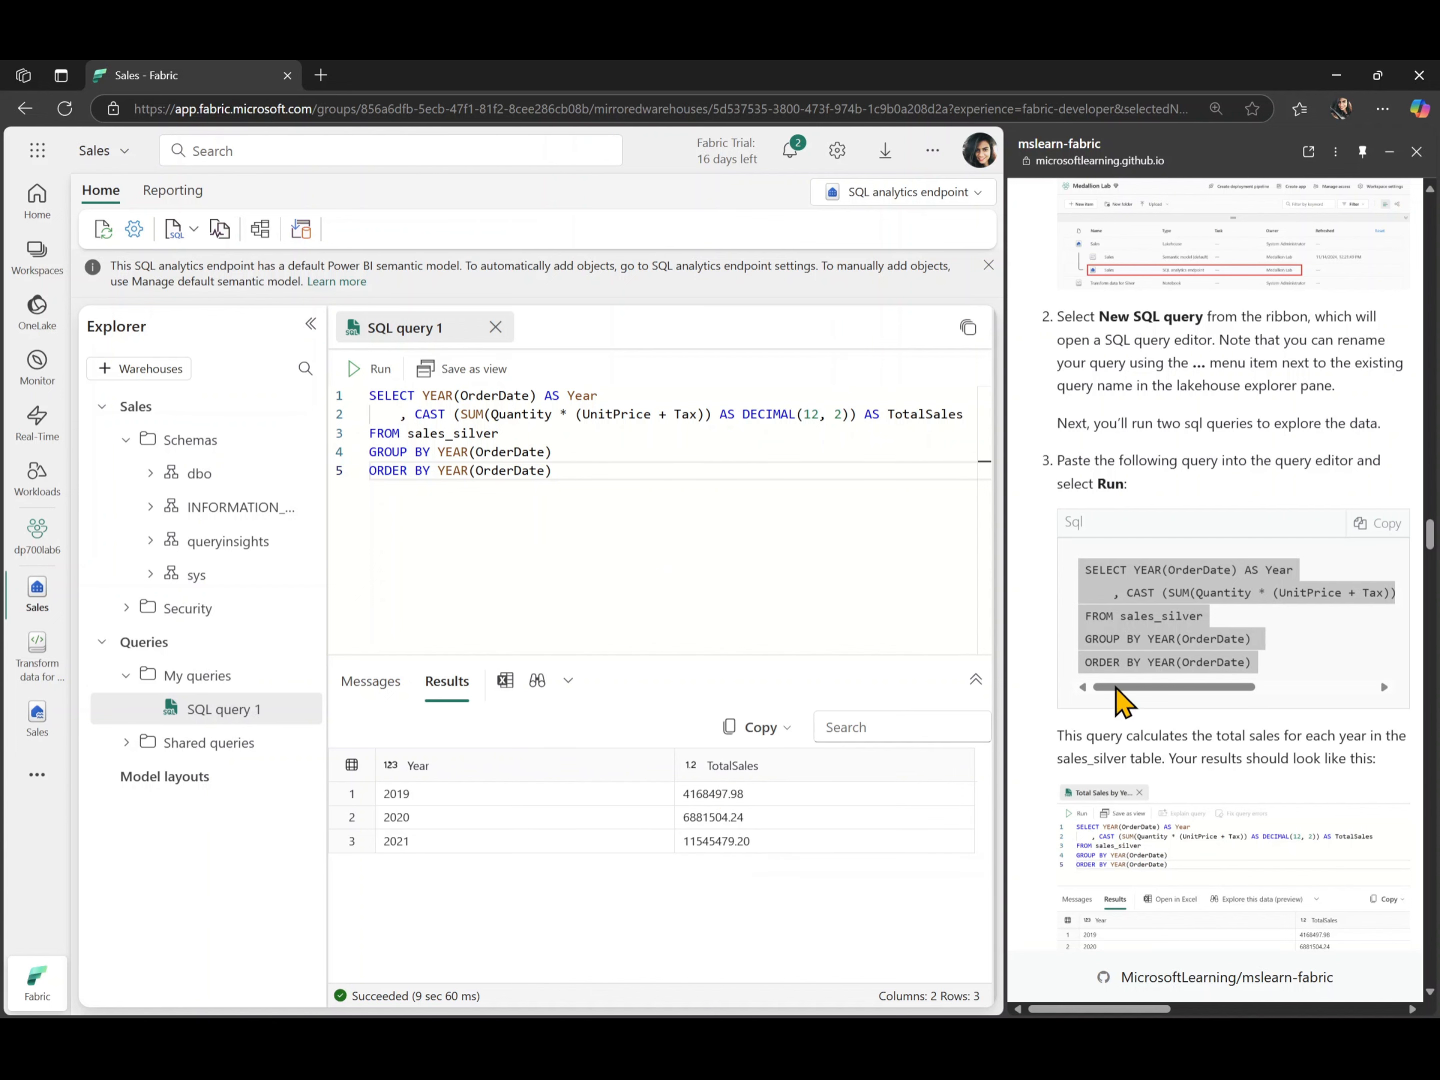
# - Create a second SQL query containing the lab's TOP 10 CustomerName by TotalQuantity statement on sales_silver
pyautogui.scroll(-3, 1140, 738)
pyautogui.scroll(-6, 1138, 729)
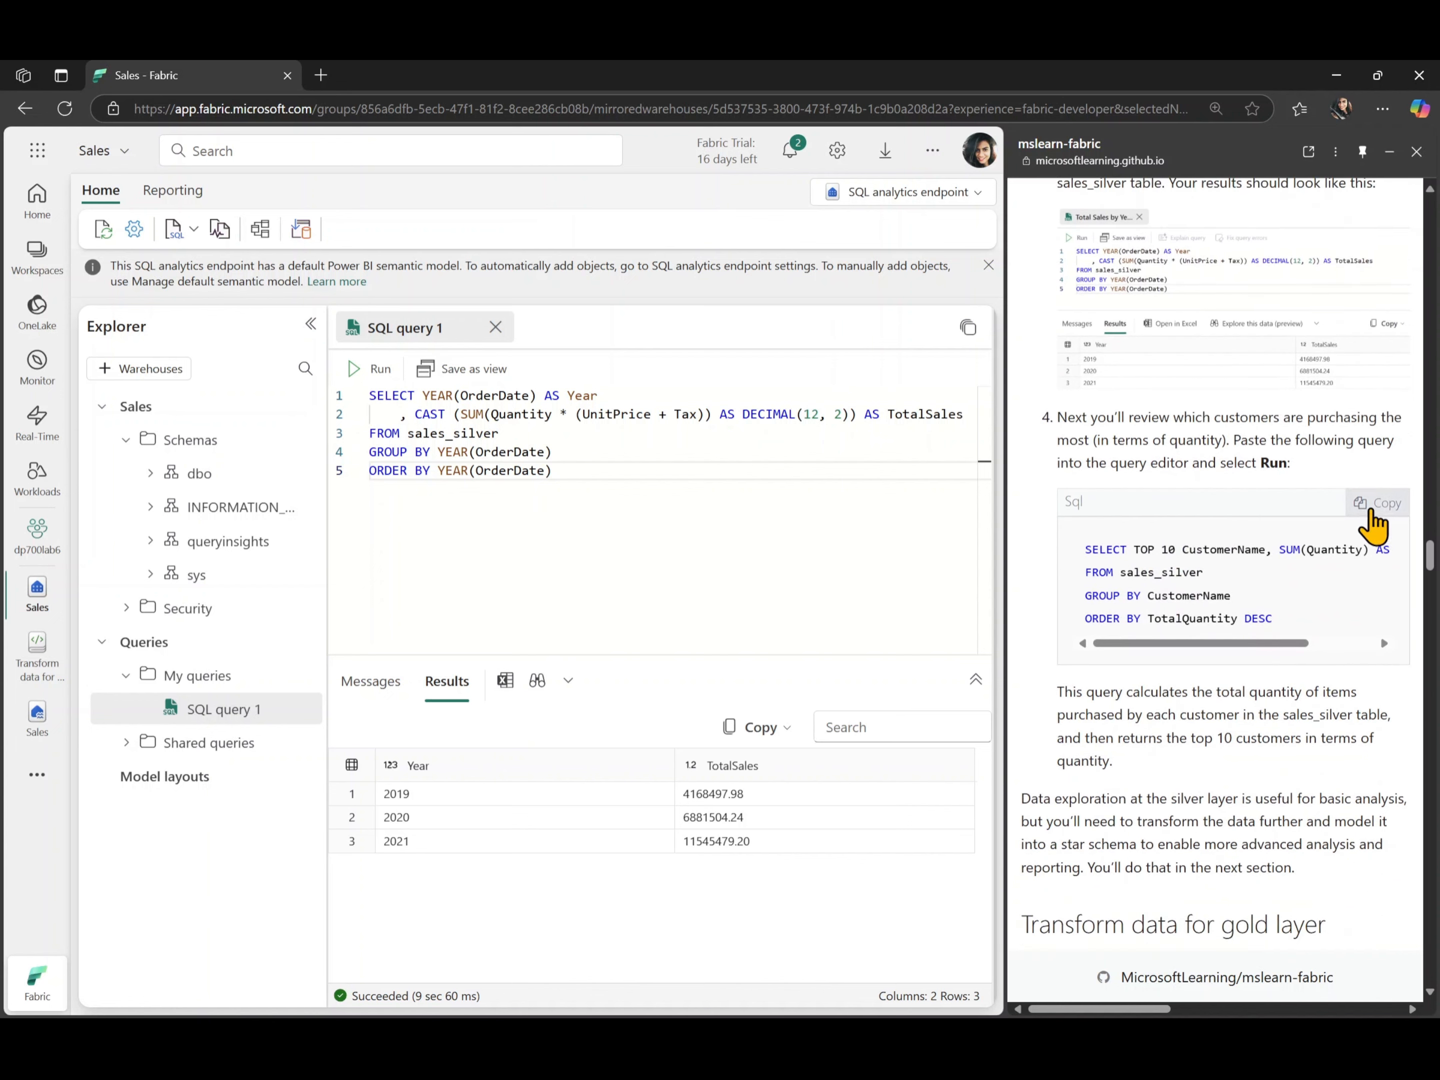
pyautogui.click(1375, 513)
pyautogui.hotkey('ctrl', 'c')
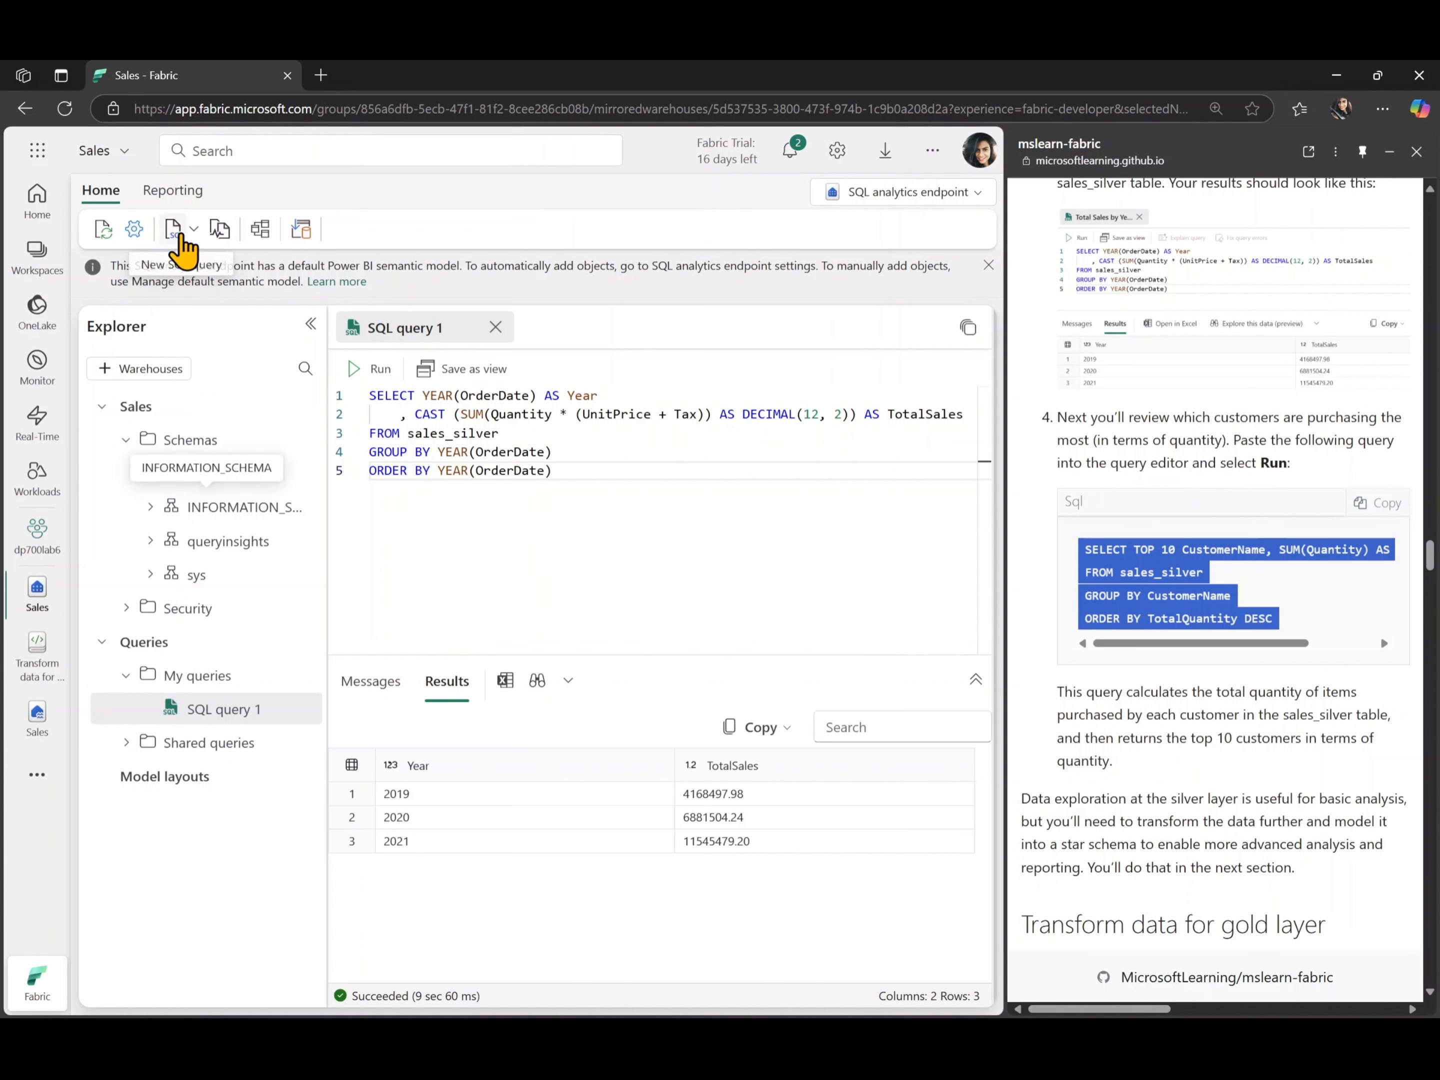
pyautogui.click(188, 243)
pyautogui.click(182, 268)
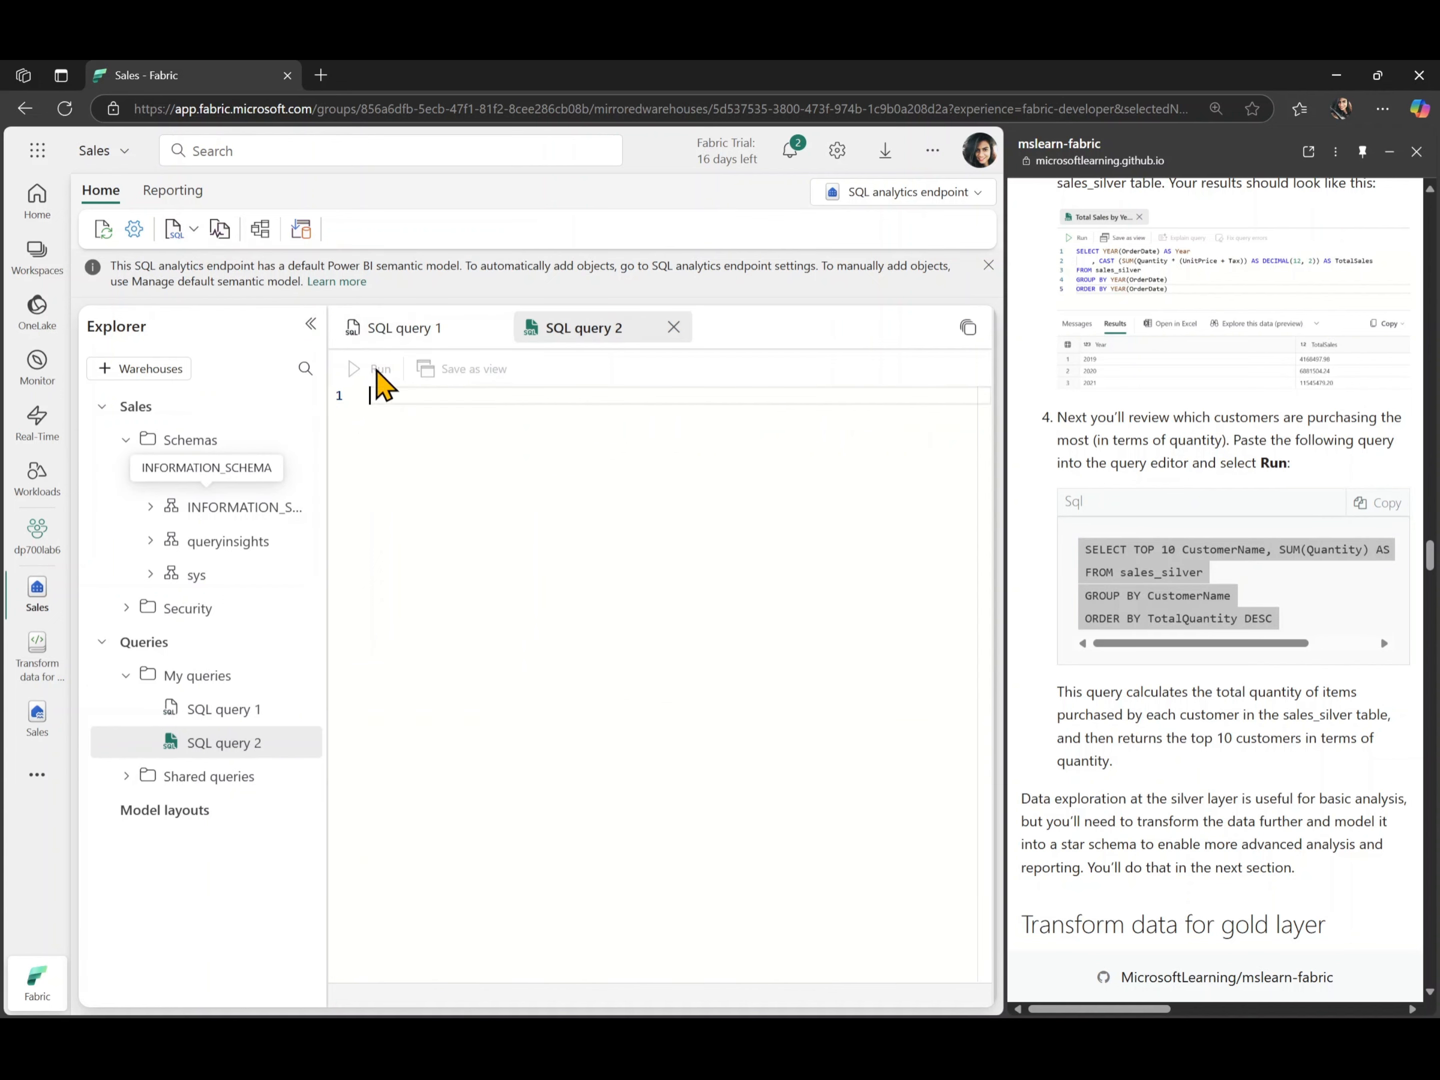
pyautogui.hotkey('ctrl', 'v')
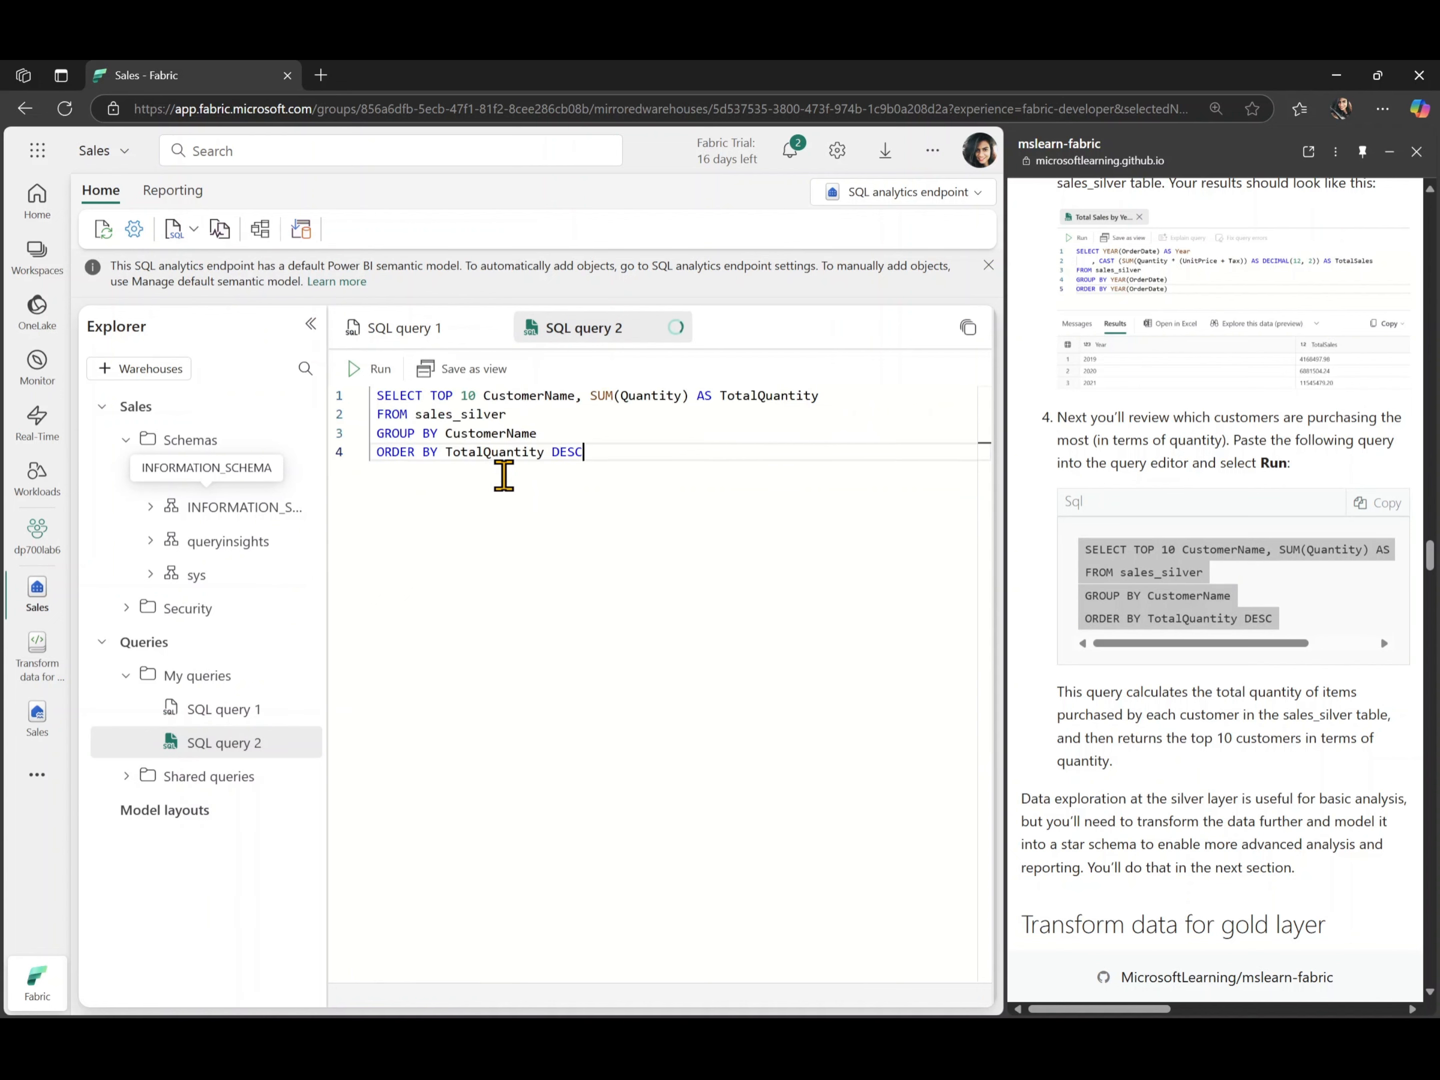
# - Outdent the top 10 customers query, run it, and enlarge the results area to show all rows
pyautogui.hotkey('ctrl', 'a')
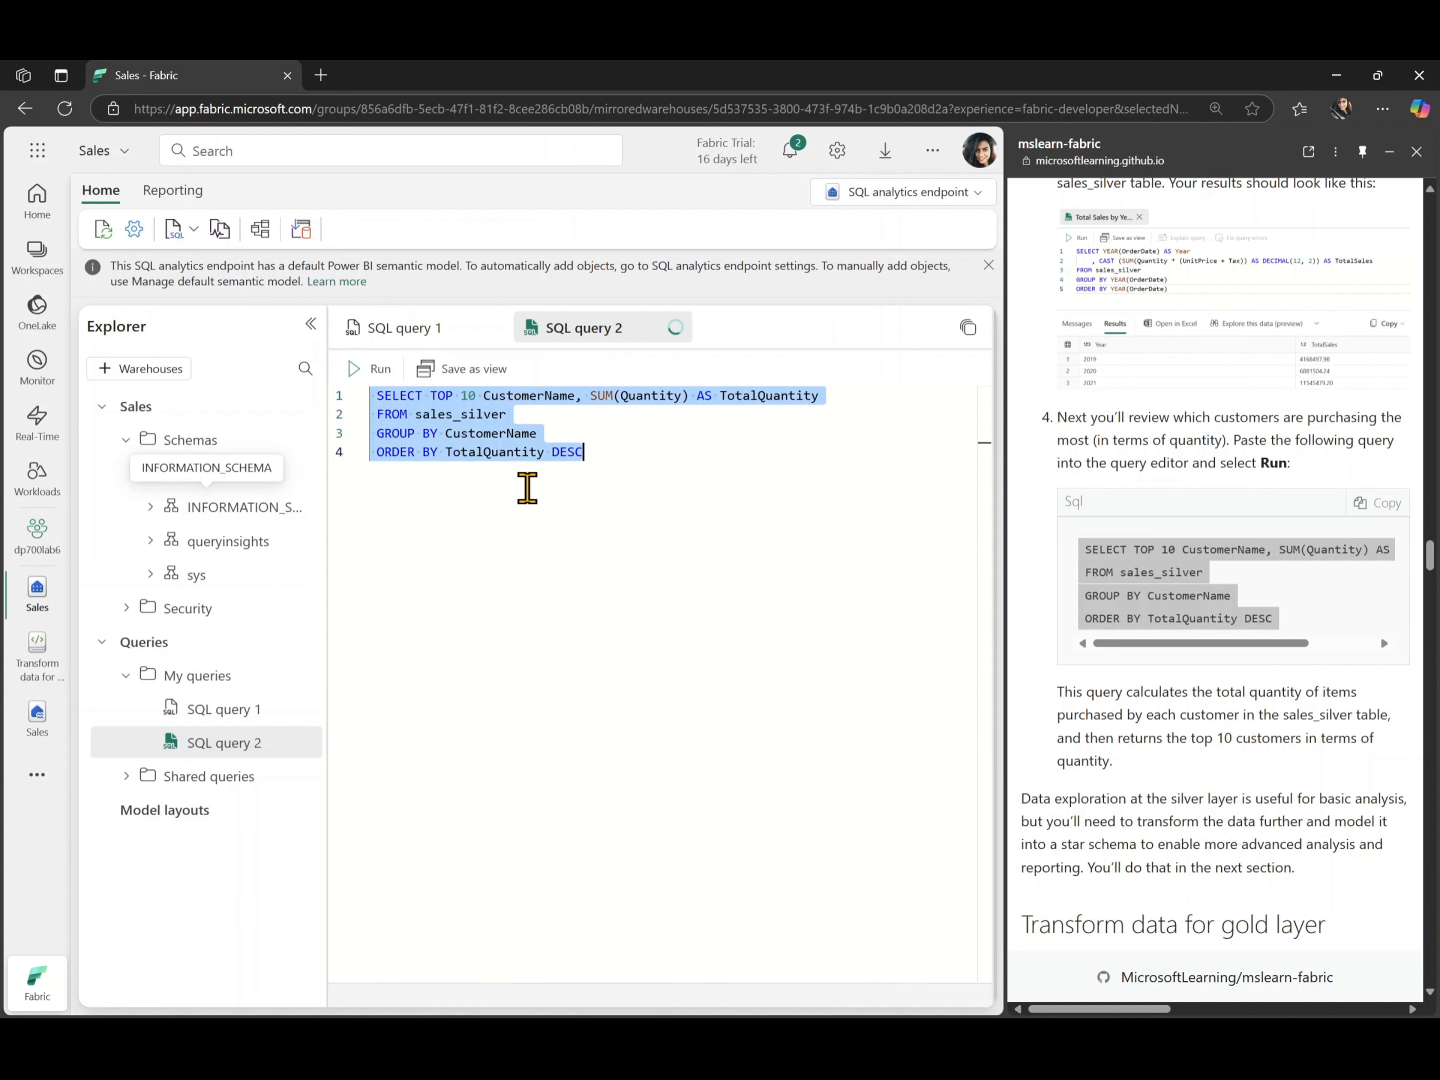
pyautogui.hotkey('shift', 'Tab')
pyautogui.click(527, 504)
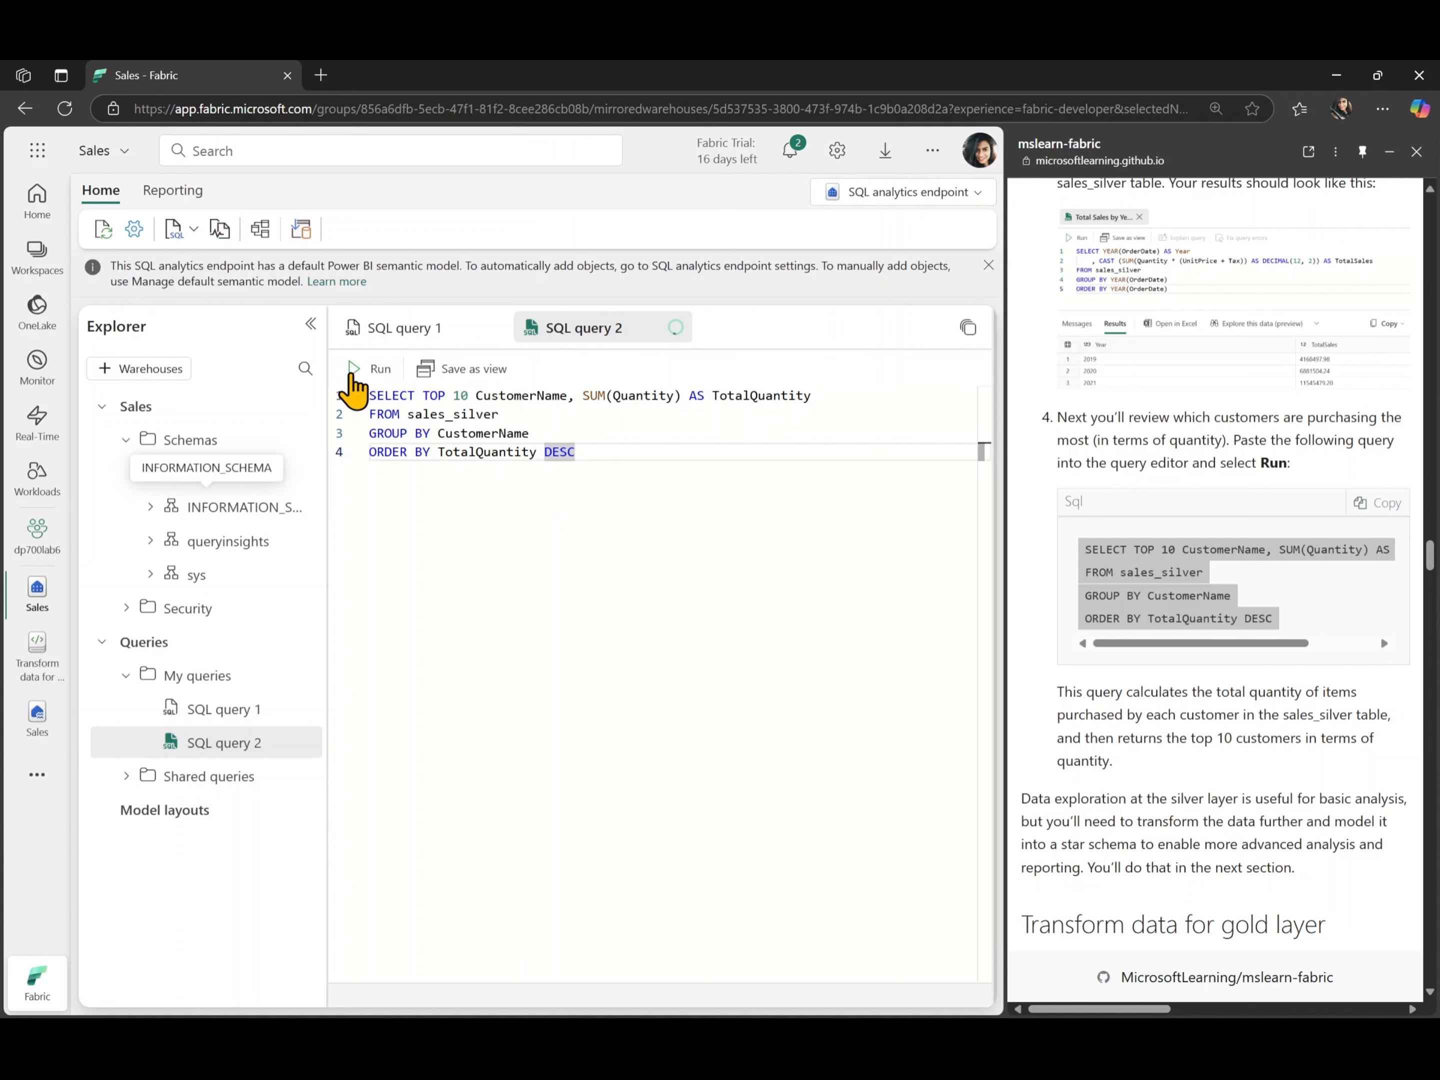
pyautogui.click(356, 370)
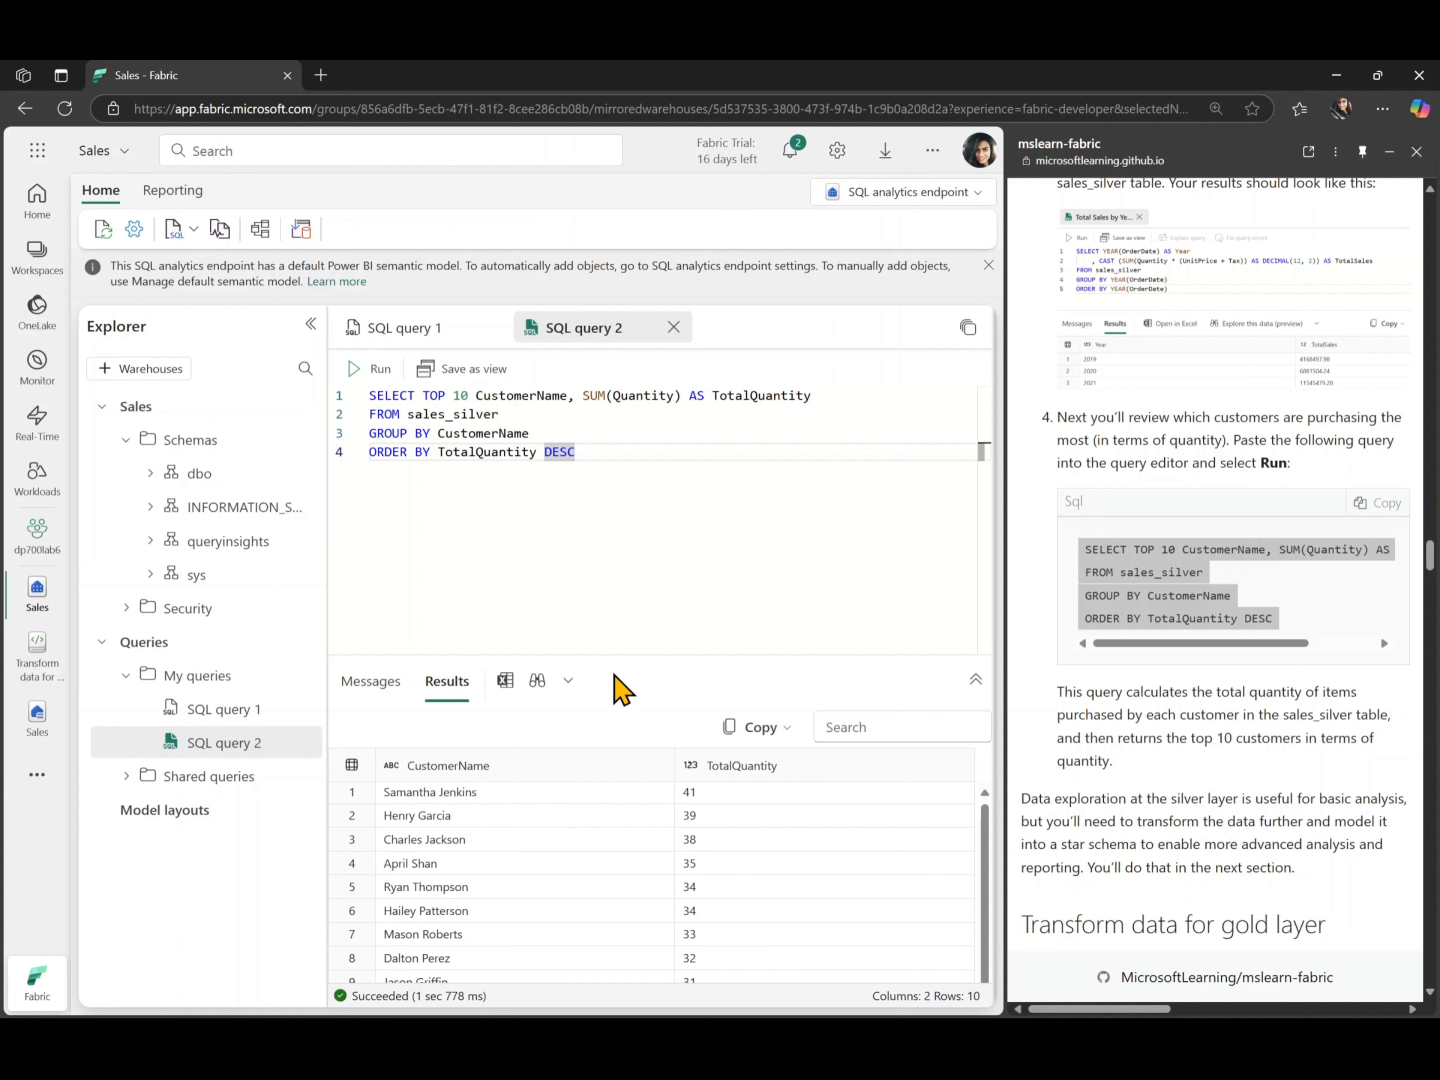
pyautogui.moveTo(618, 661); pyautogui.dragTo(601, 501)
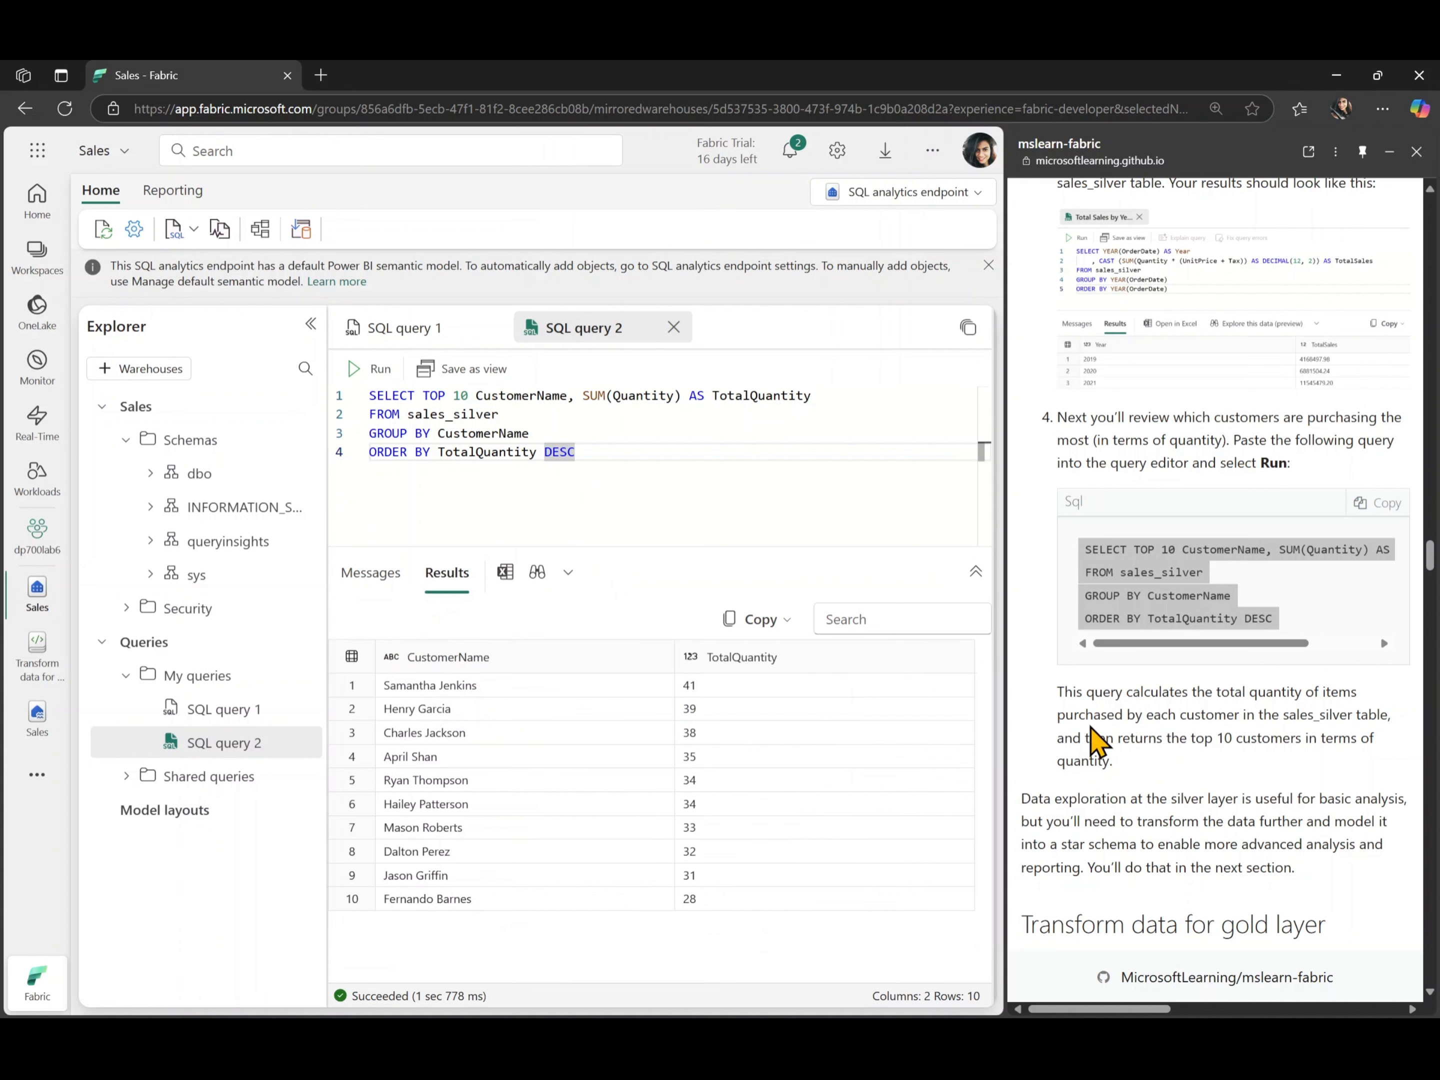
# - Read the lab's gold layer instructions and create a new notebook from the Sales lakehouse
pyautogui.scroll(-9, 1098, 742)
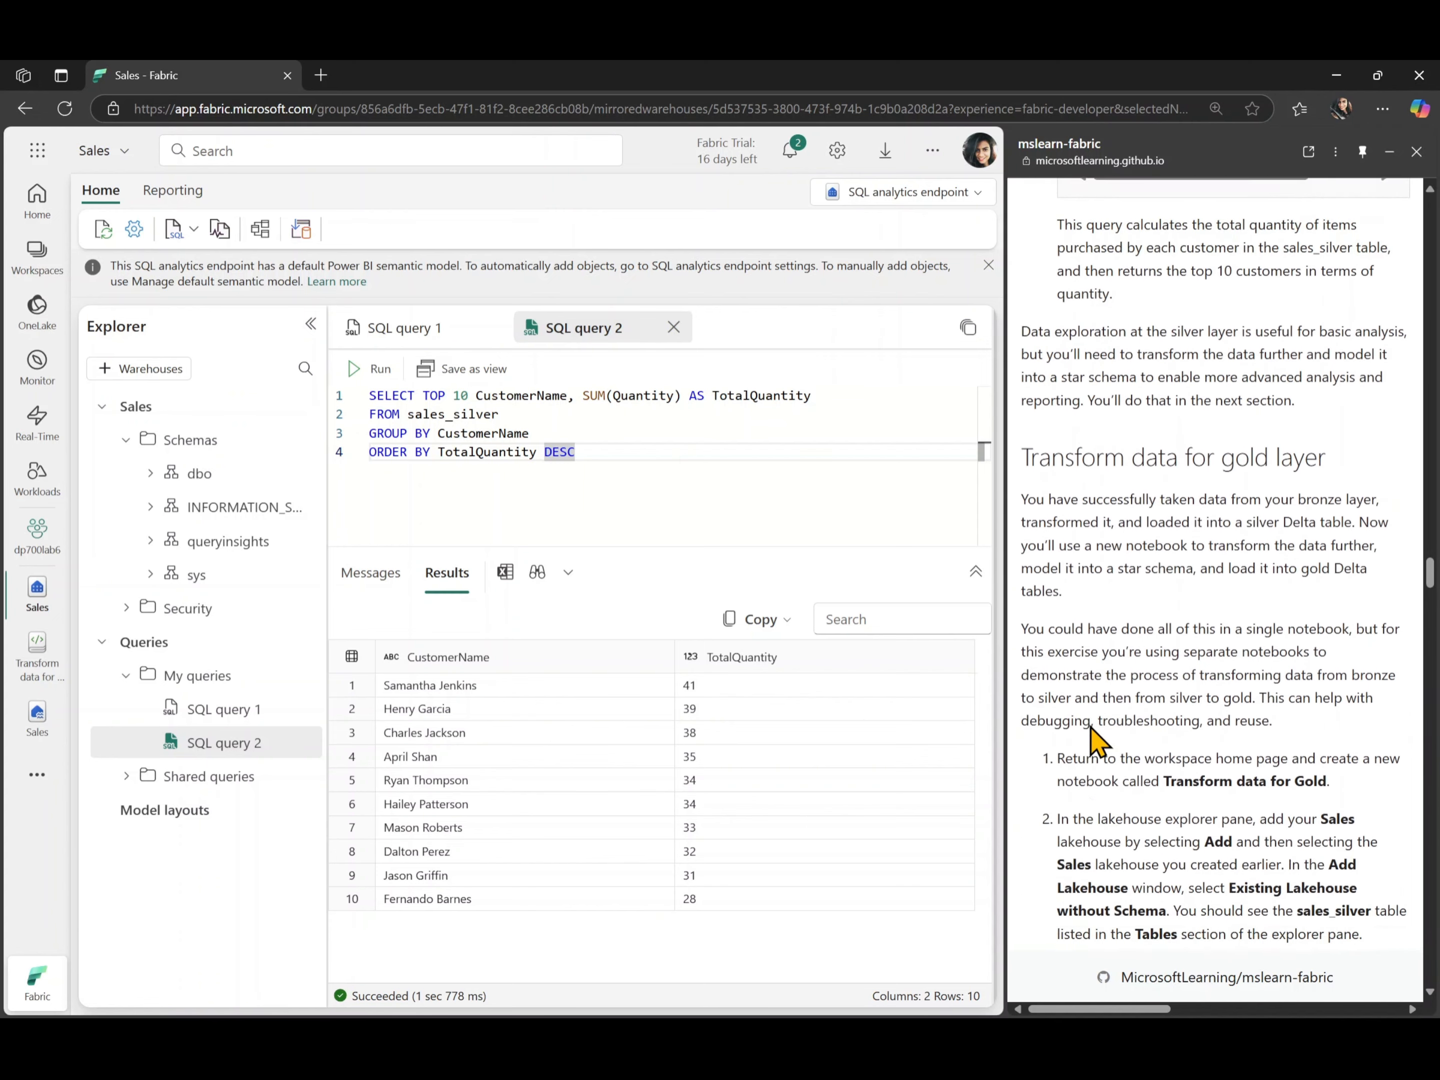
pyautogui.scroll(4, 1098, 742)
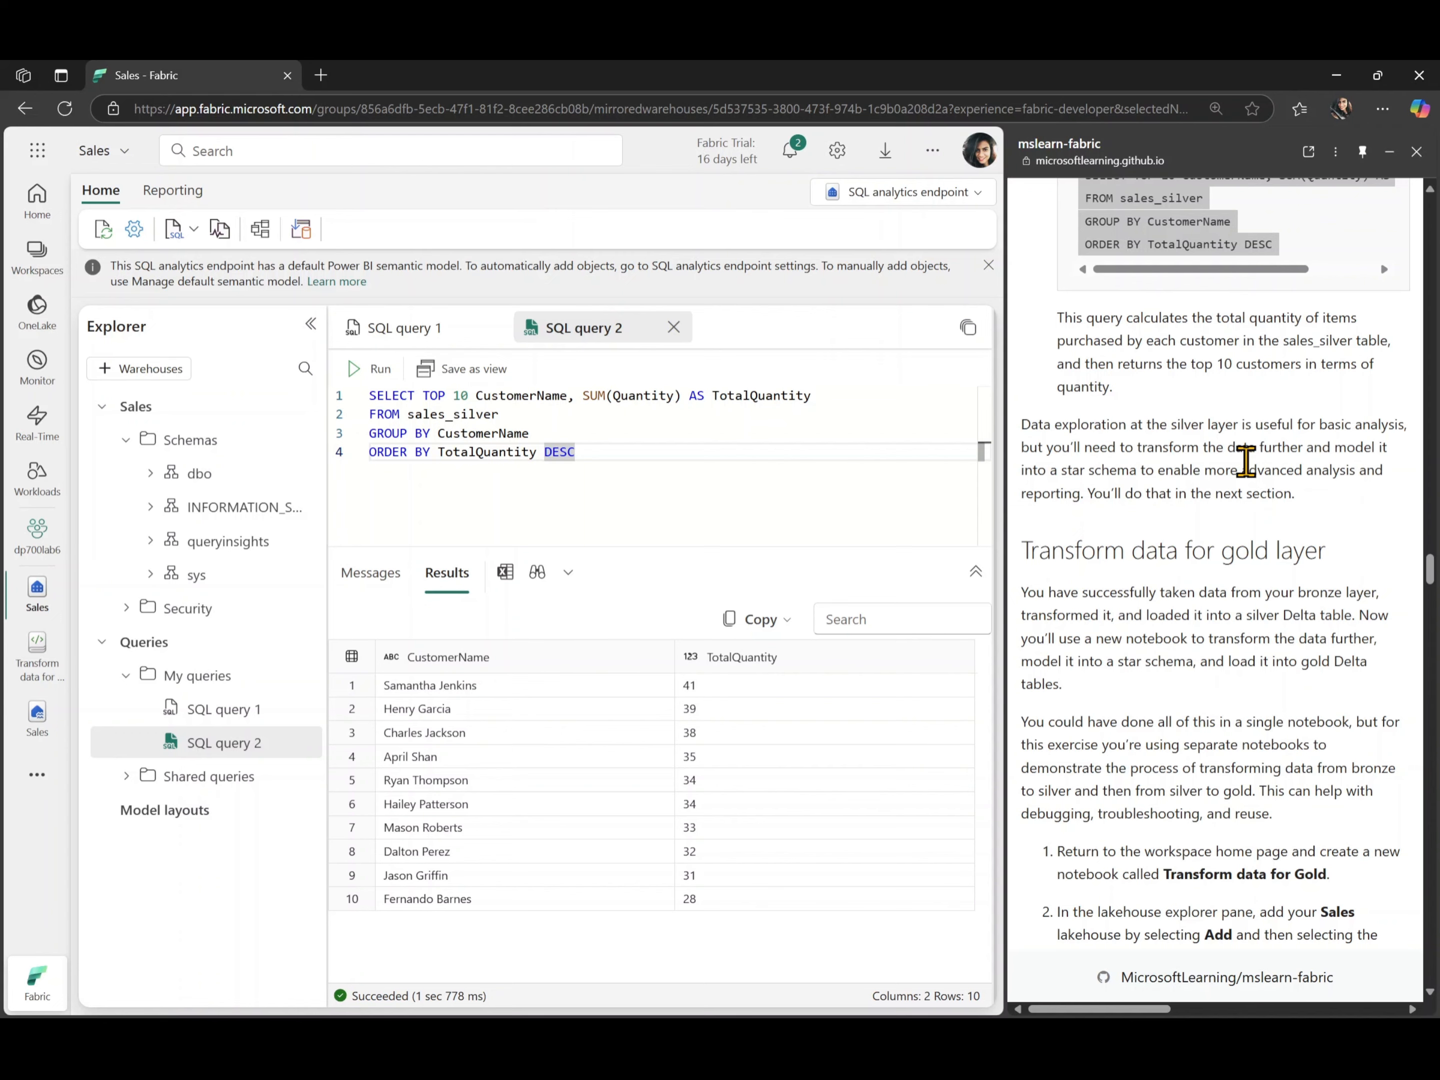
pyautogui.scroll(-5, 1246, 461)
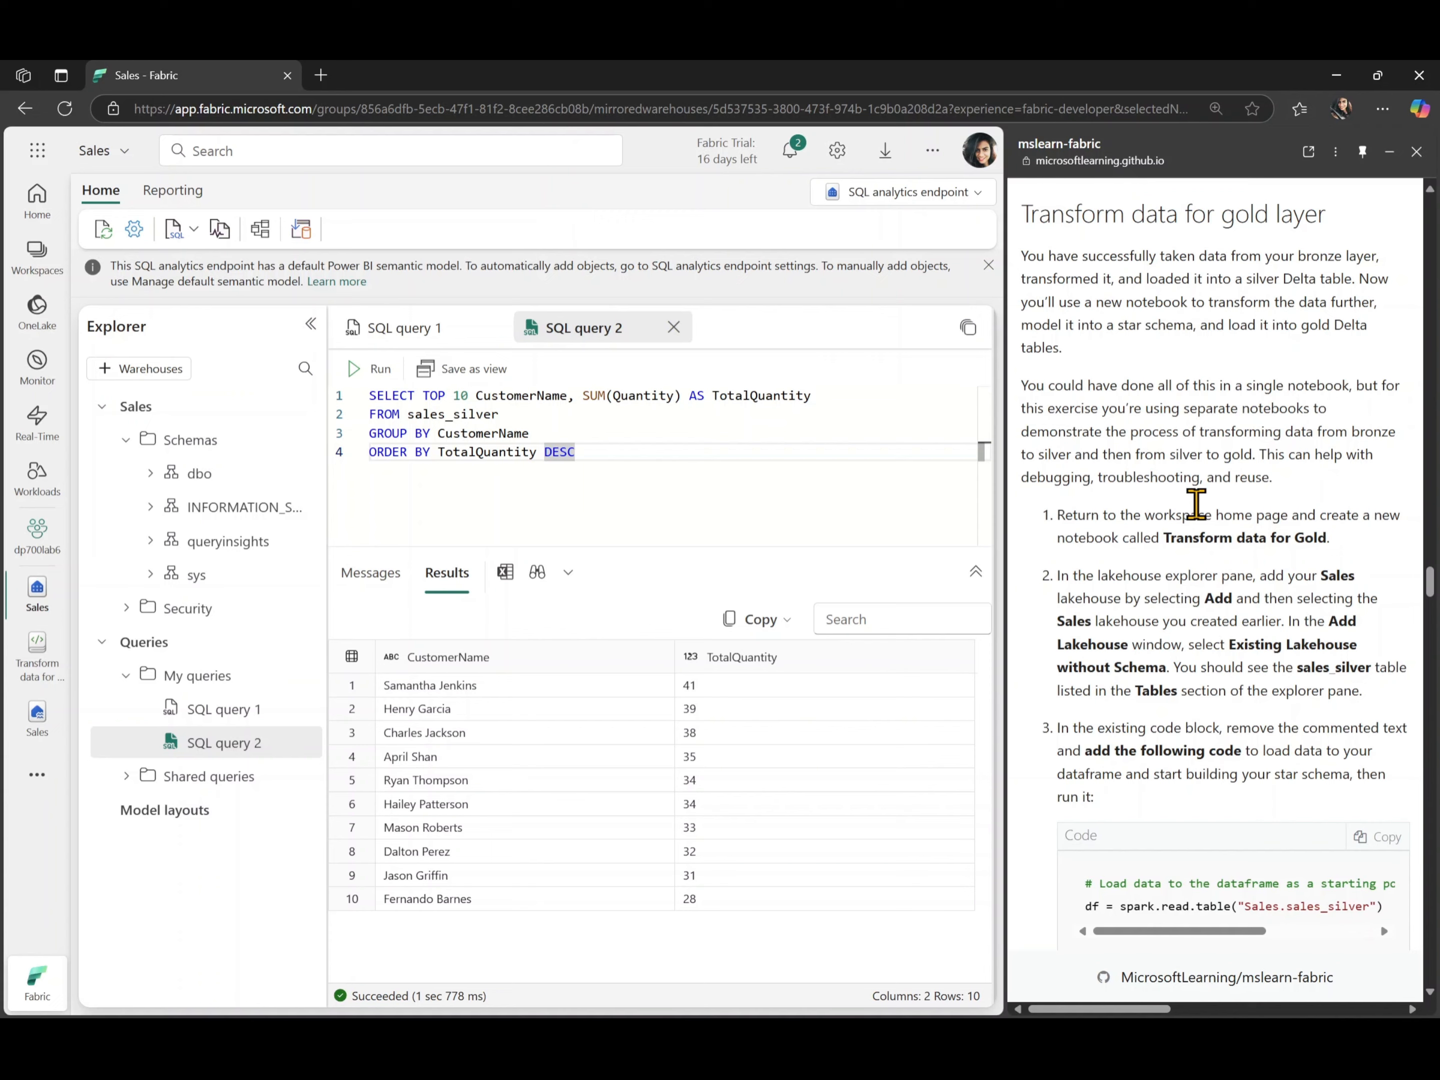
pyautogui.scroll(-3, 1194, 507)
pyautogui.scroll(-2, 1196, 506)
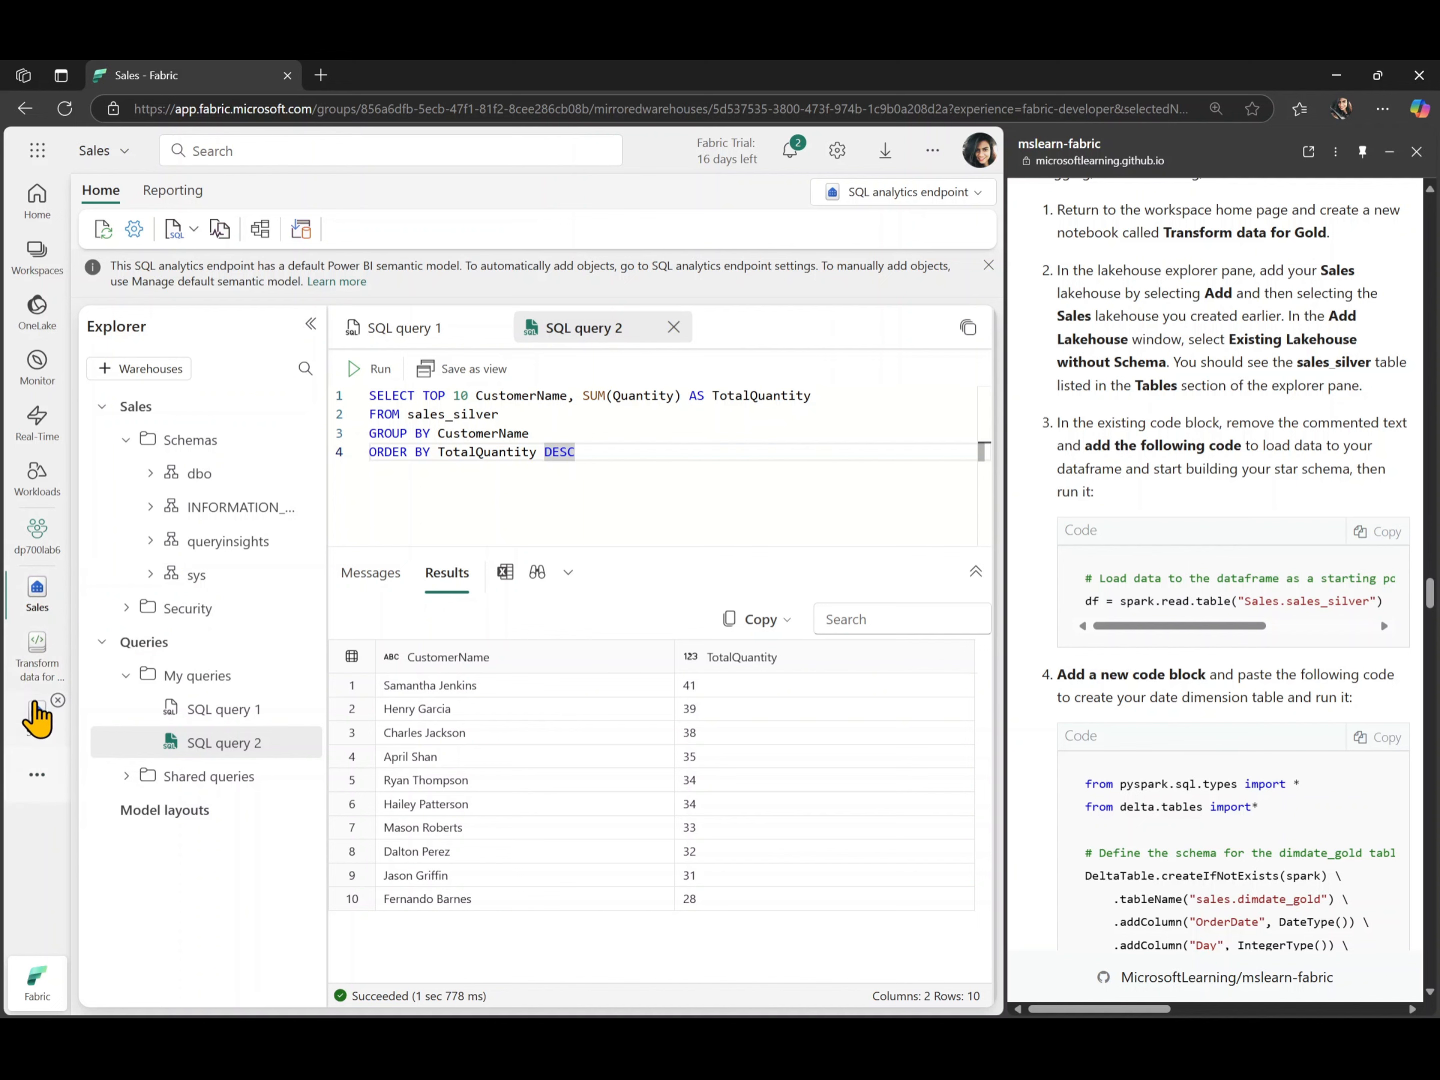
pyautogui.click(37, 716)
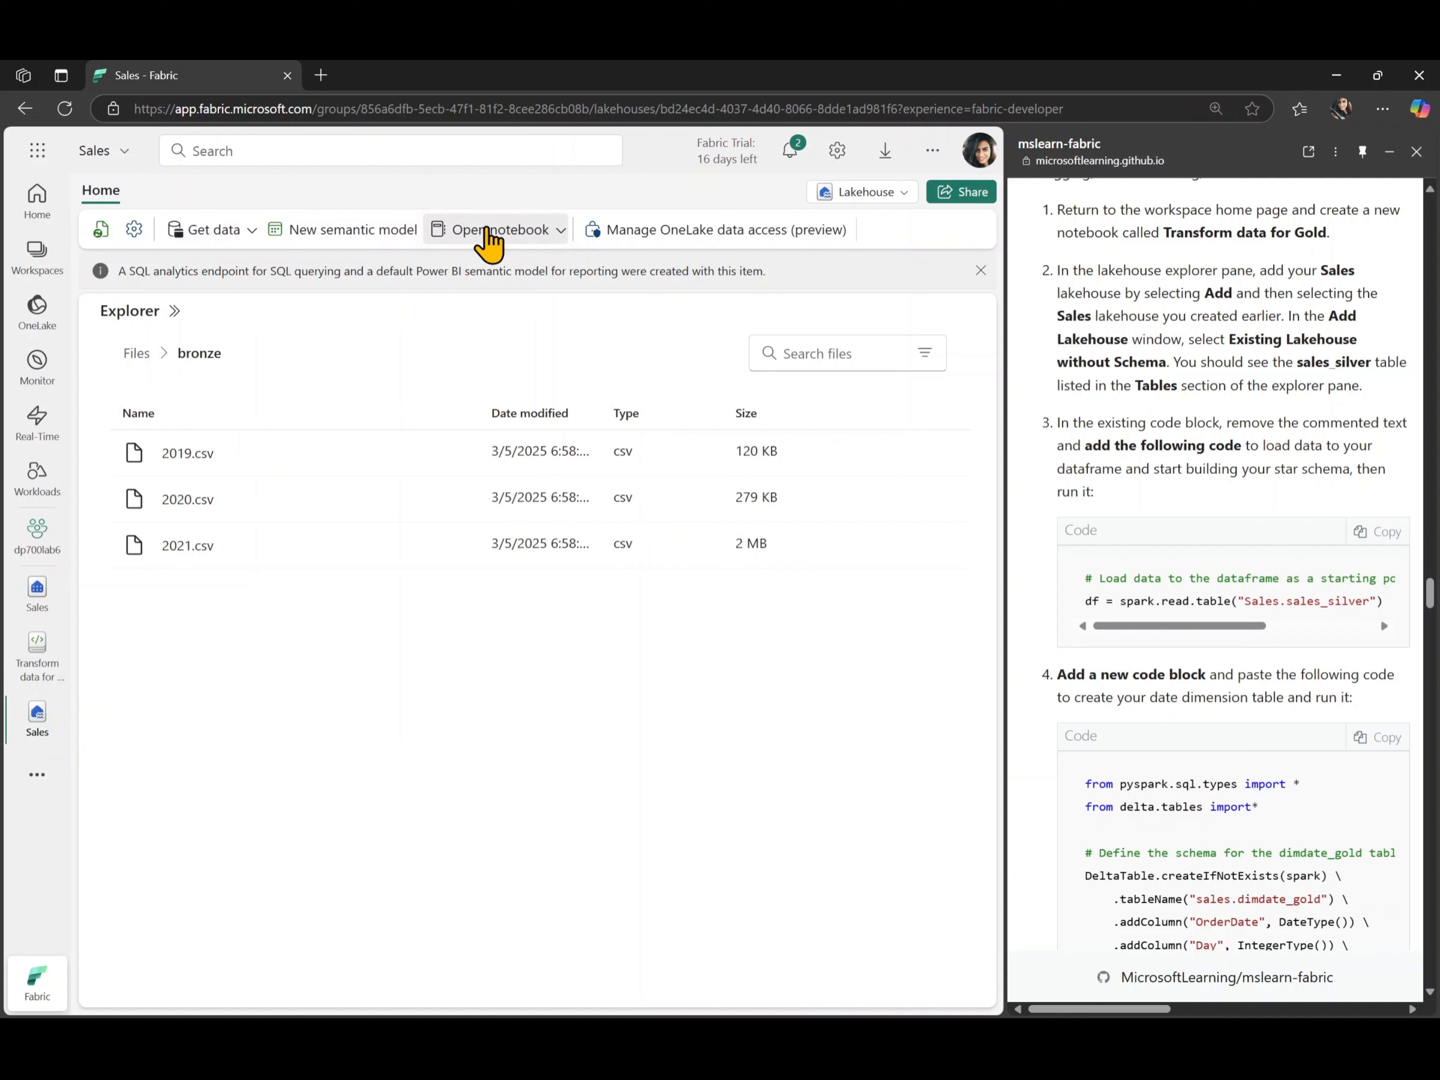
pyautogui.click(487, 236)
pyautogui.click(500, 301)
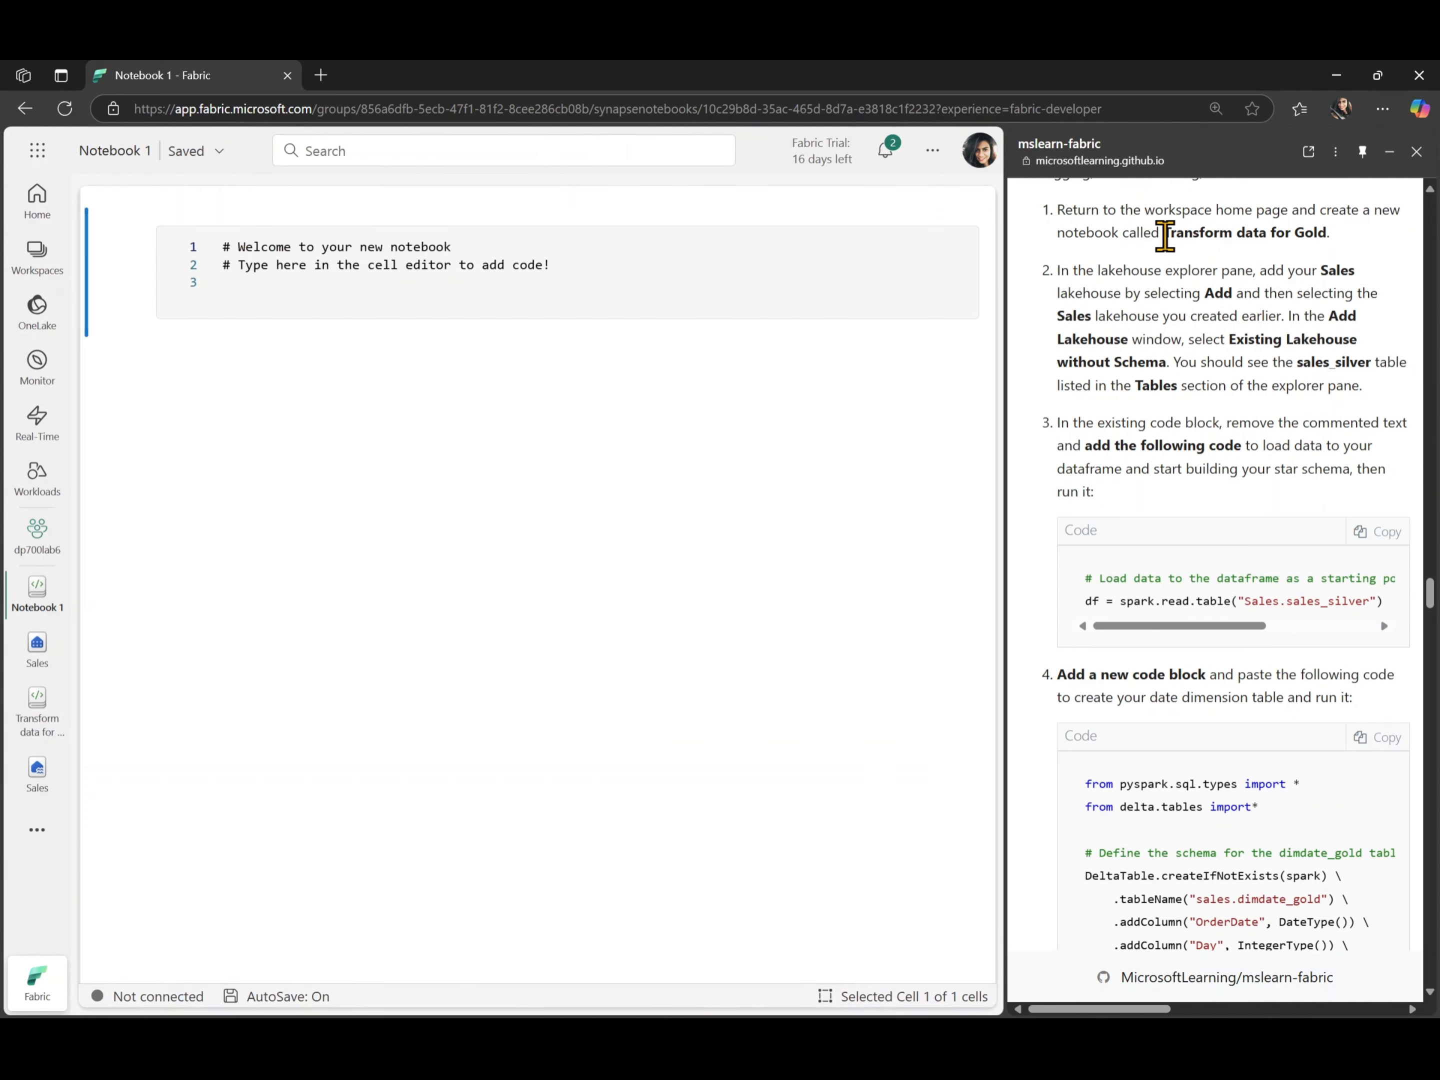
# - Rename the notebook to Transform data for Gold and show its attached Sales lakehouse in the explorer
pyautogui.moveTo(1164, 232); pyautogui.dragTo(1327, 232)
pyautogui.hotkey('ctrl', 'c')
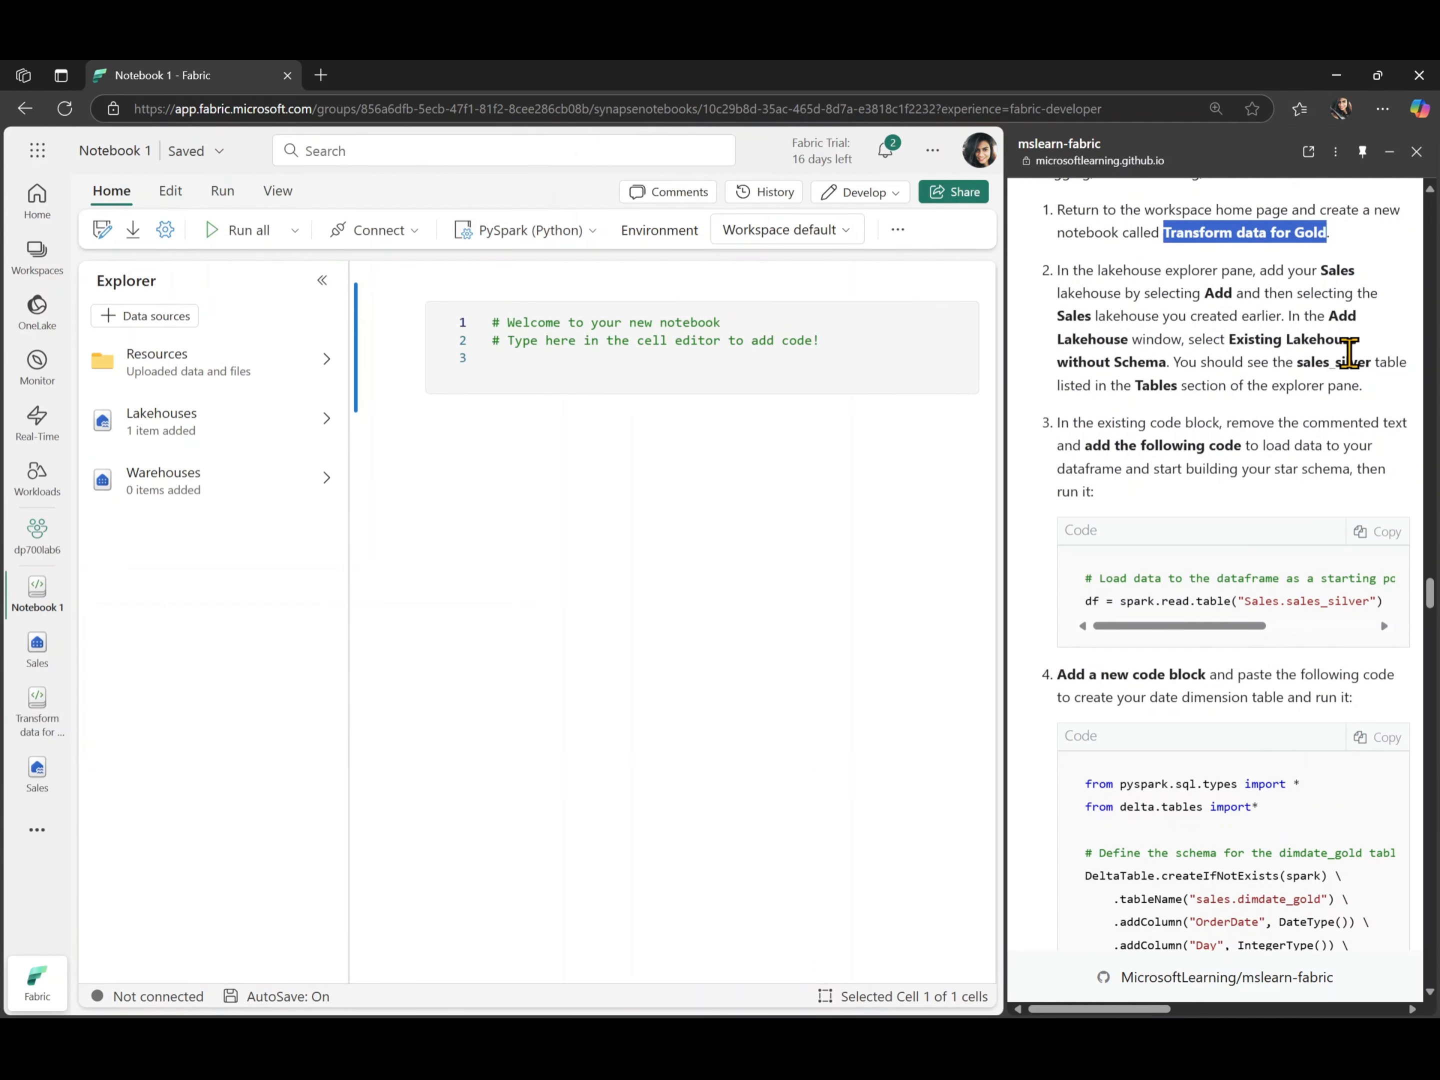
pyautogui.click(137, 153)
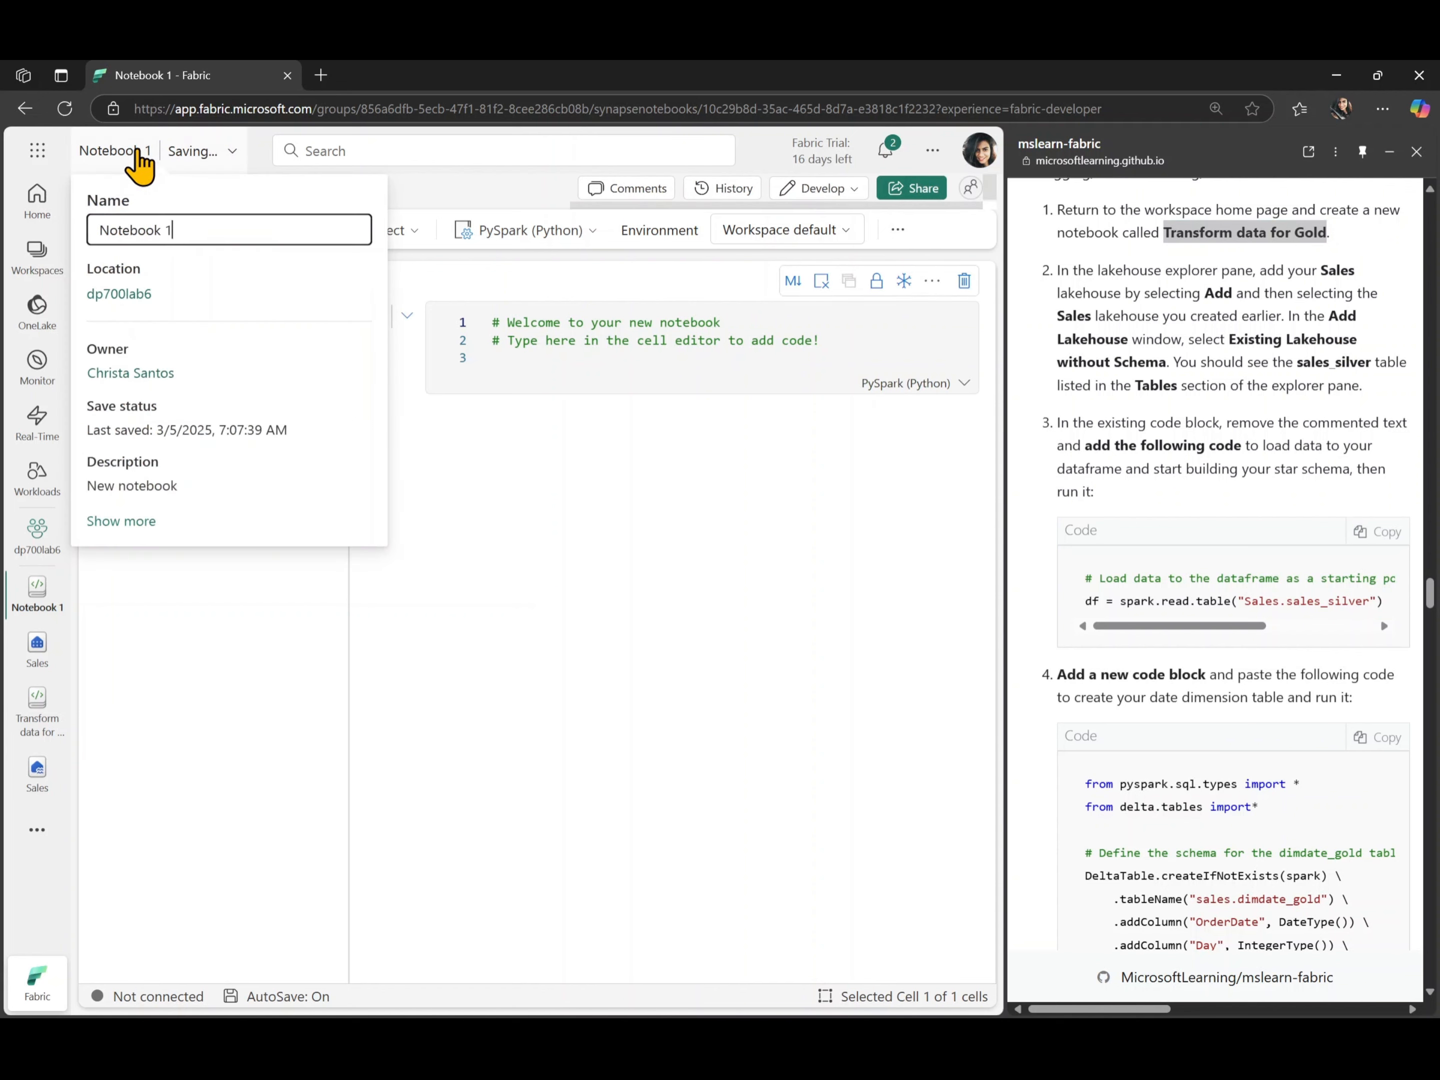
pyautogui.tripleClick(215, 240)
pyautogui.hotkey('ctrl', 'v')
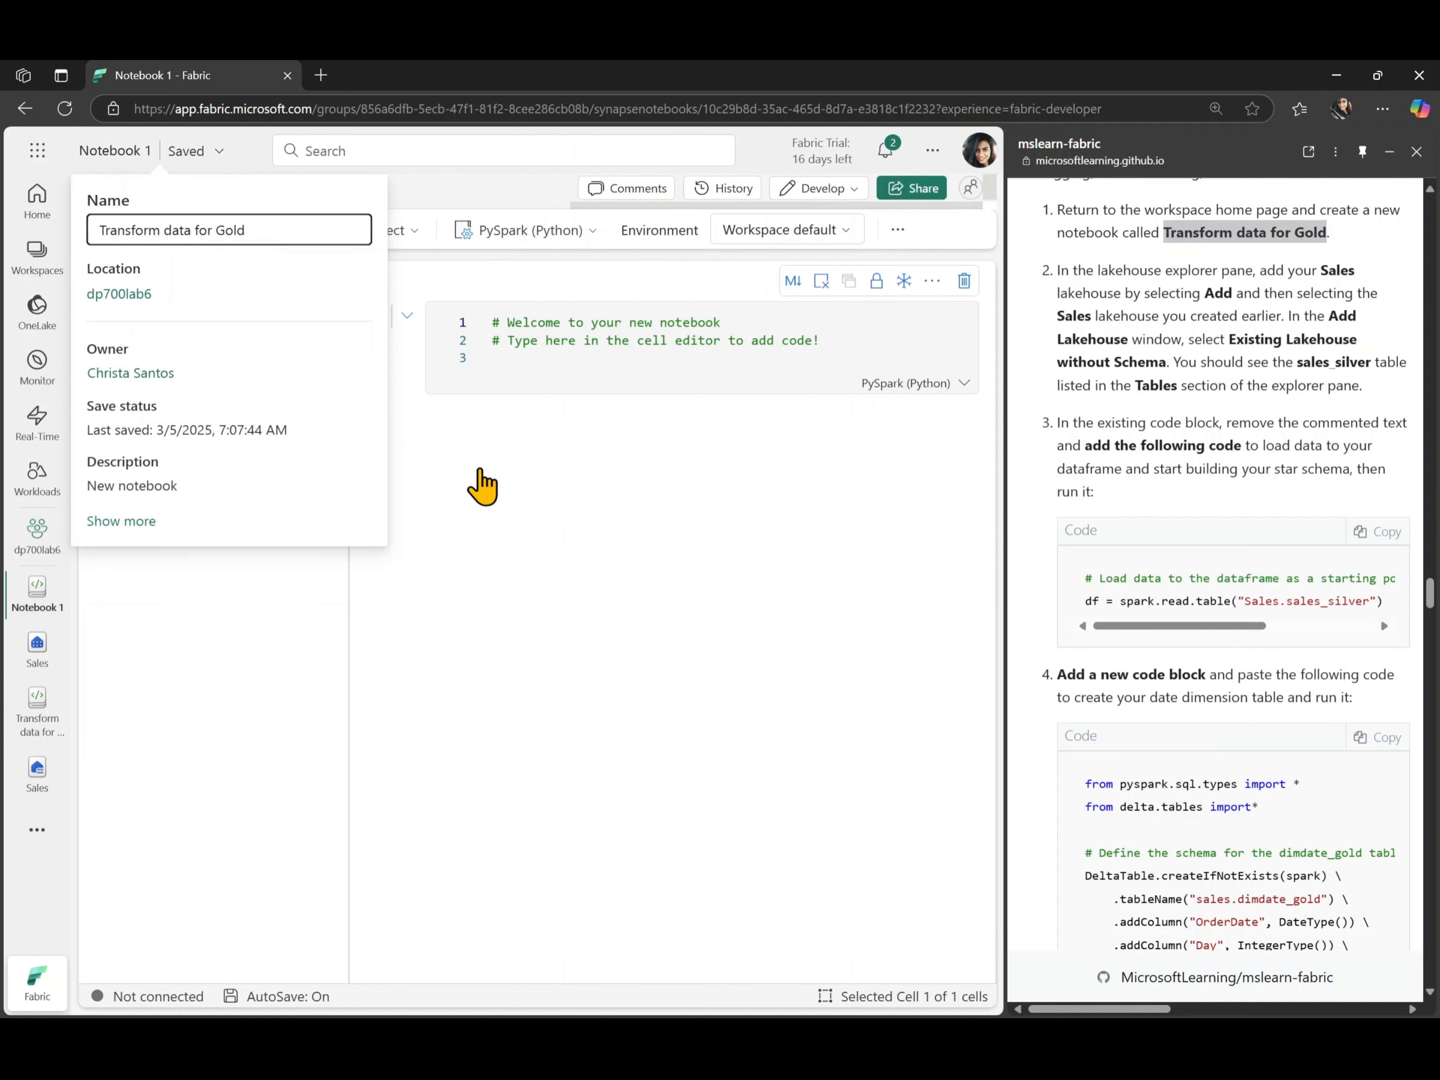
pyautogui.click(542, 526)
pyautogui.click(227, 444)
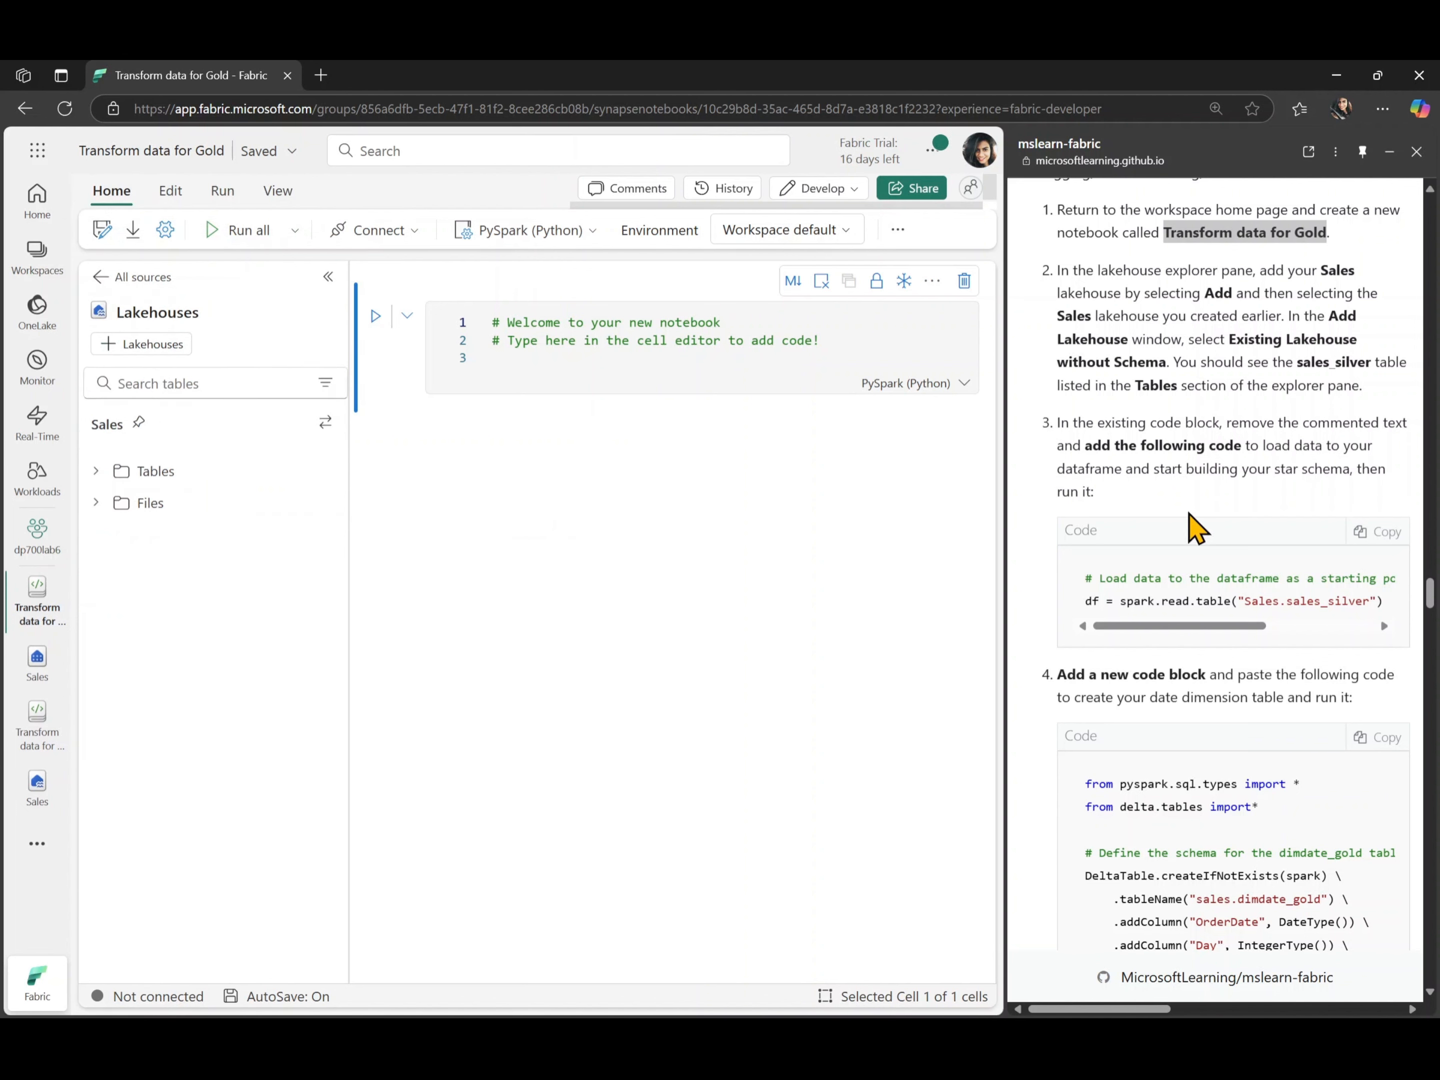
# - Replace the placeholder comments in the first cell with the lab's code that loads Sales.sales_silver into df
pyautogui.tripleClick(739, 340)
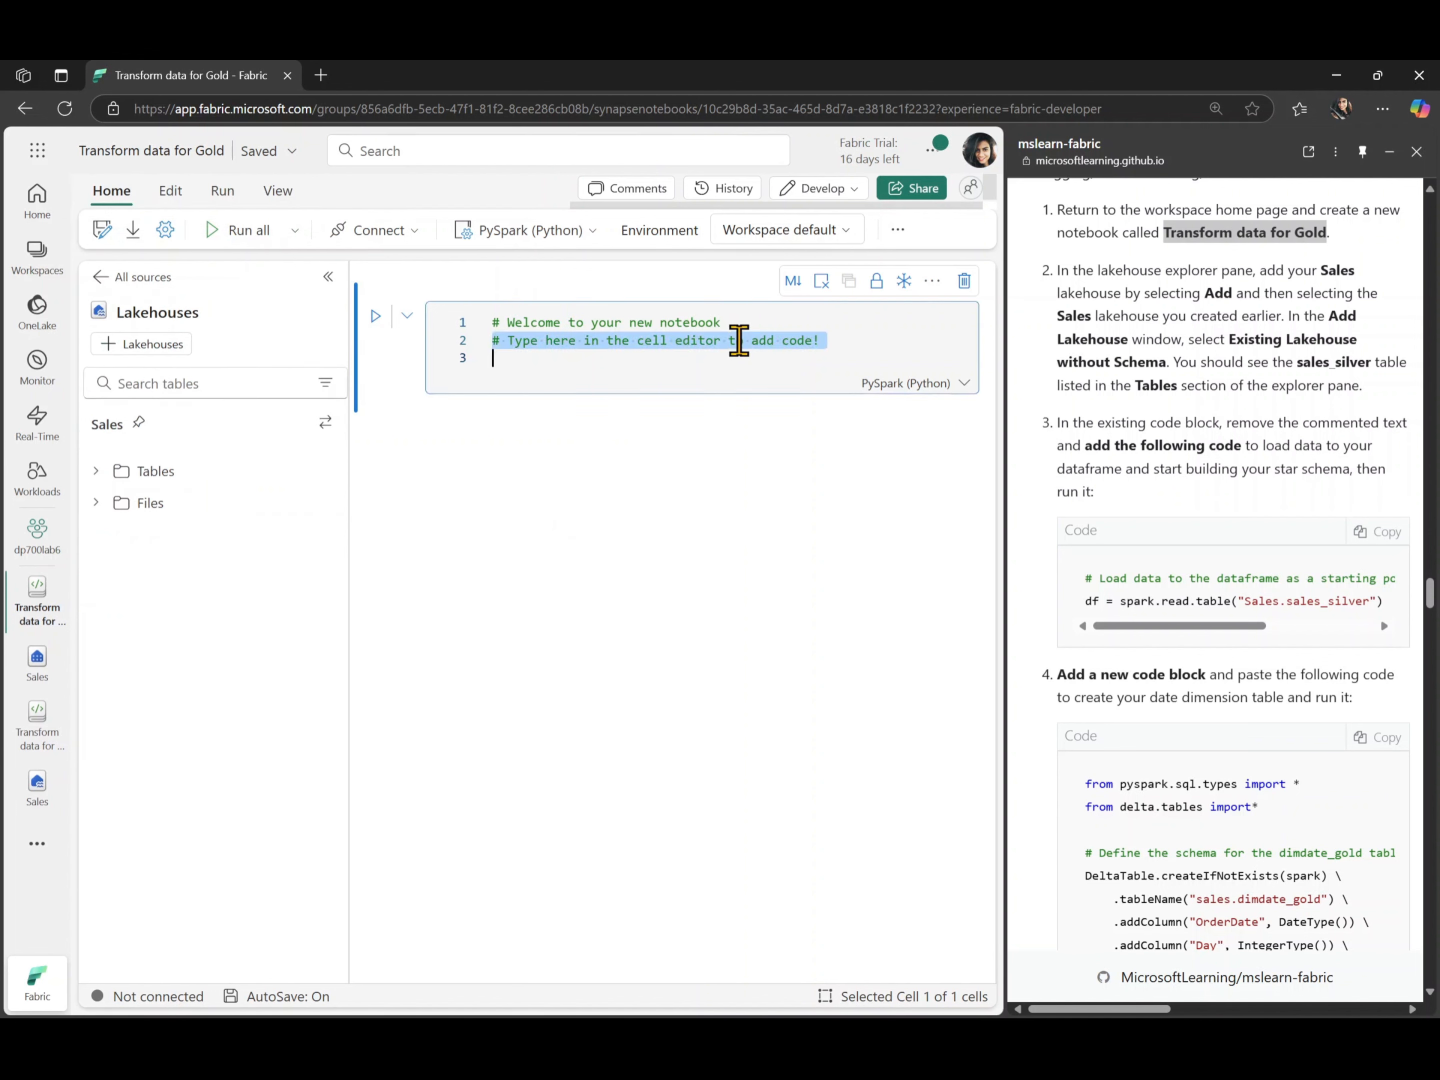
pyautogui.hotkey('ctrl', 'a')
pyautogui.press('BackSpace')
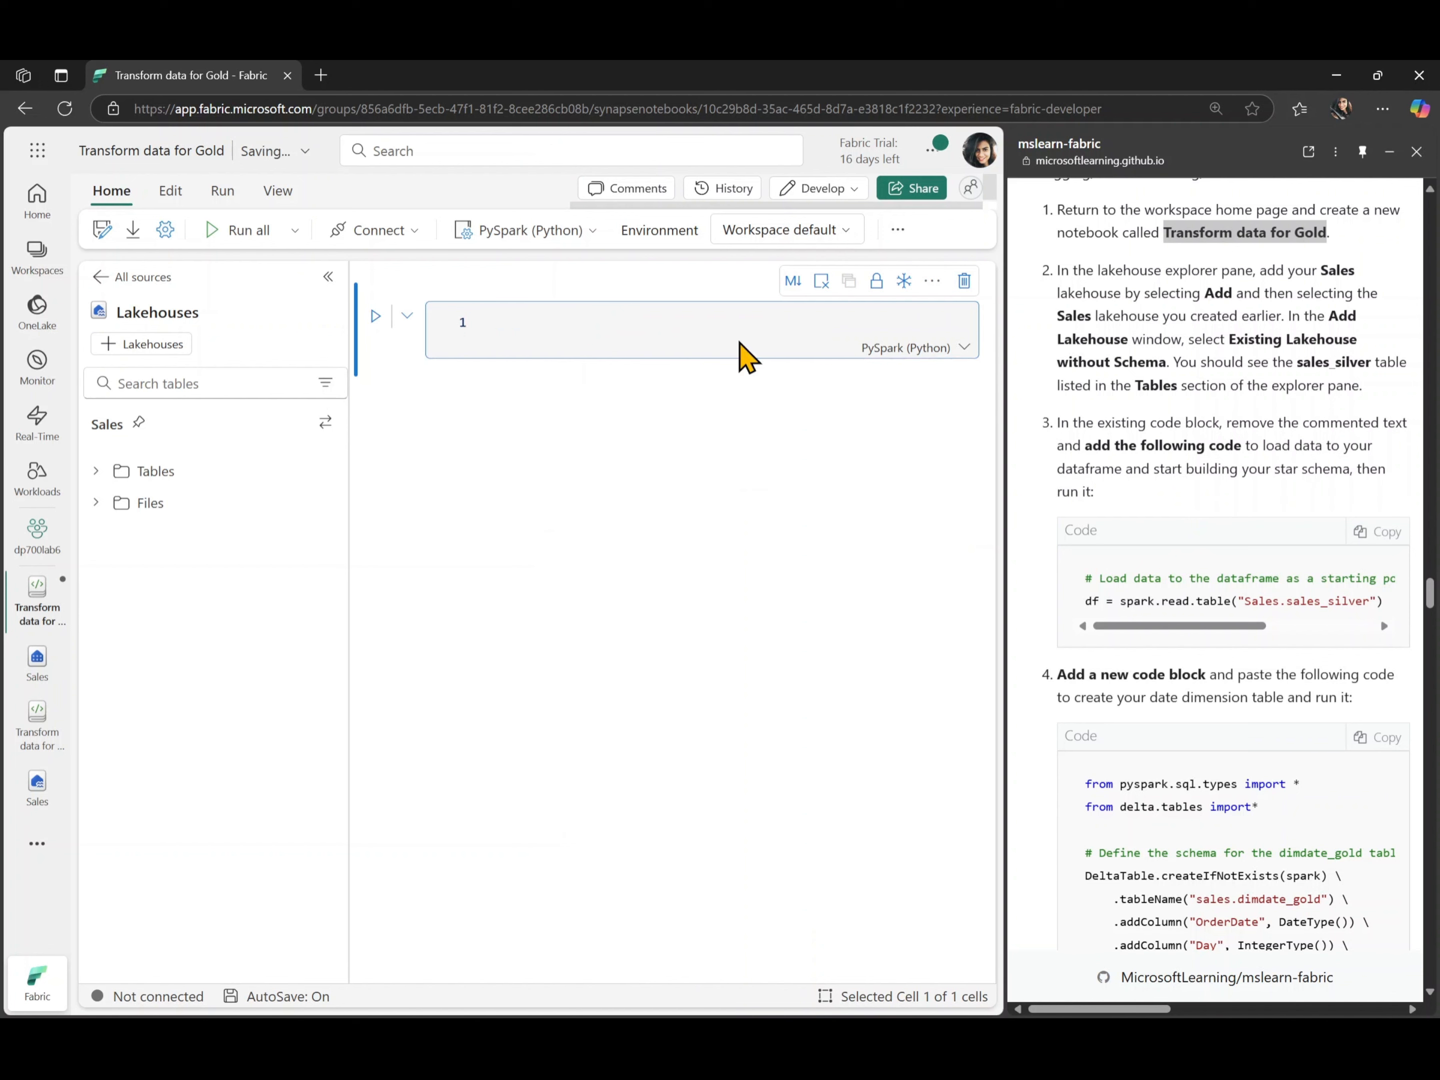
pyautogui.click(1380, 533)
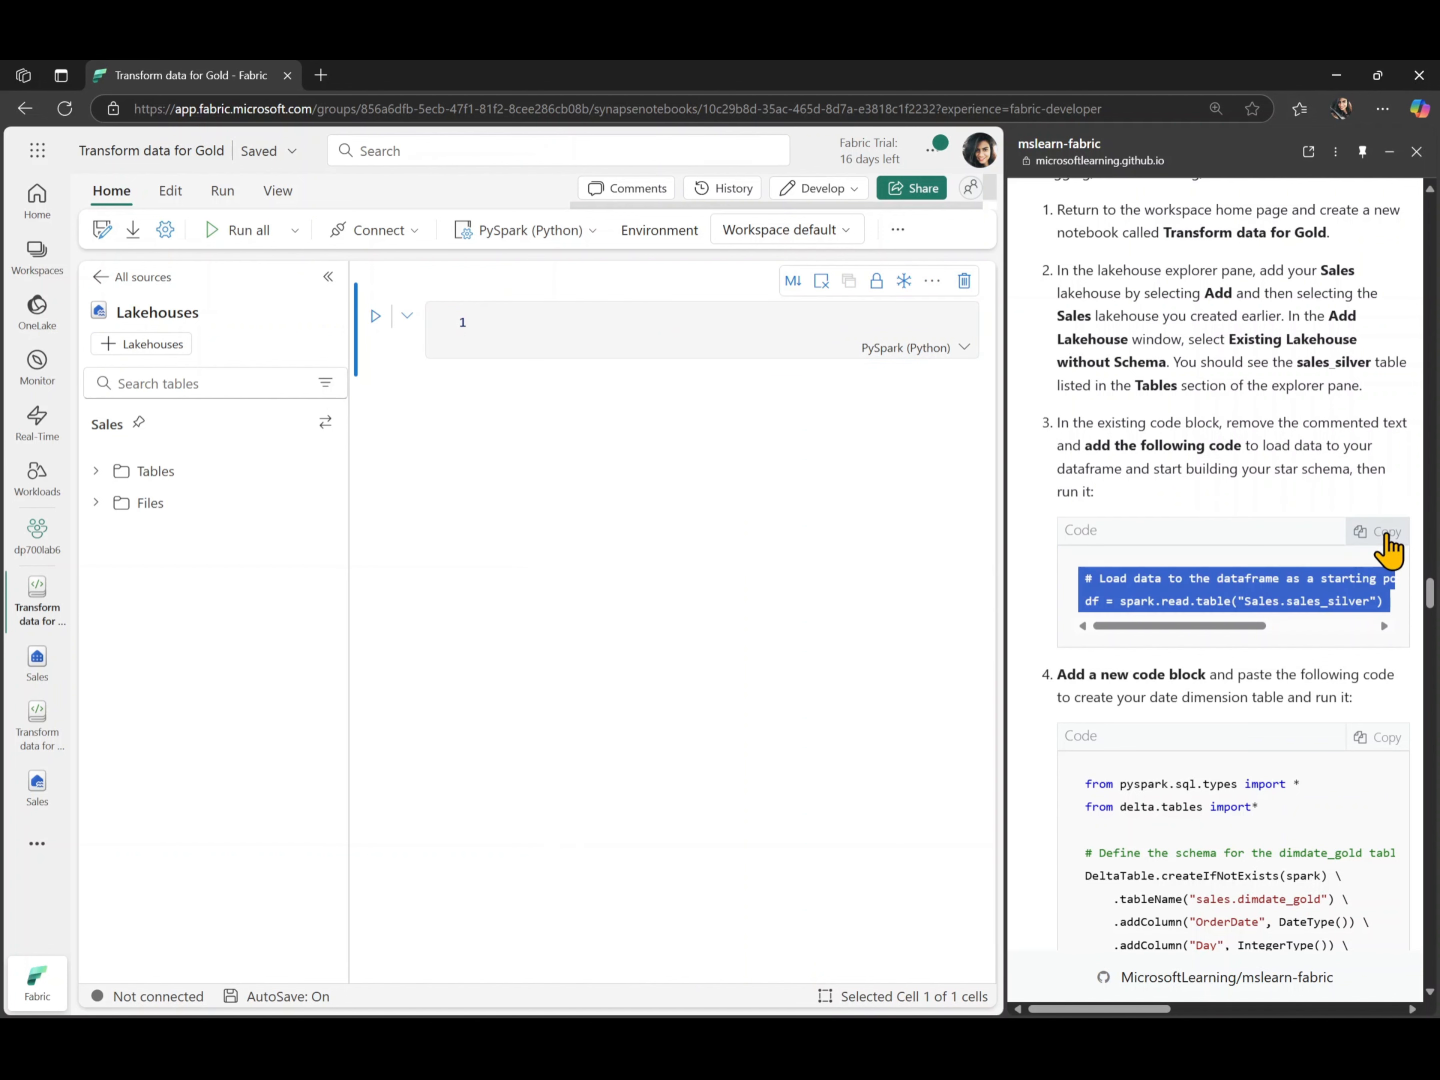
pyautogui.click(623, 333)
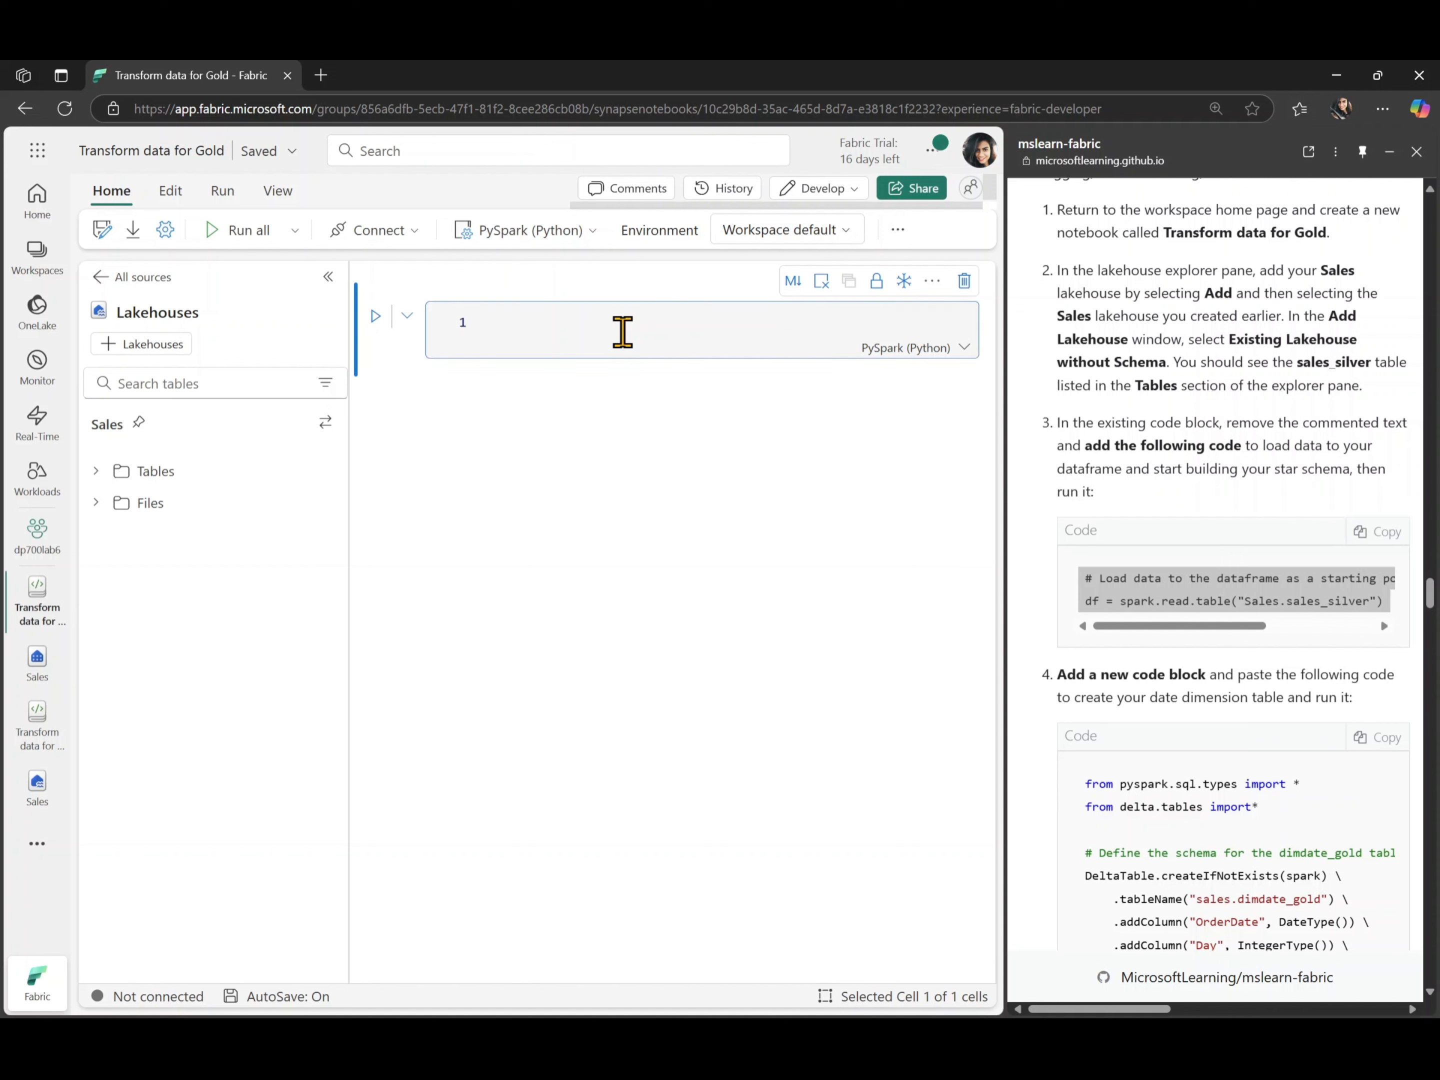
pyautogui.hotkey('ctrl', 'v')
# - Collapse the lakehouse explorer, outdent the sales_silver loading code and run the cell
pyautogui.click(329, 278)
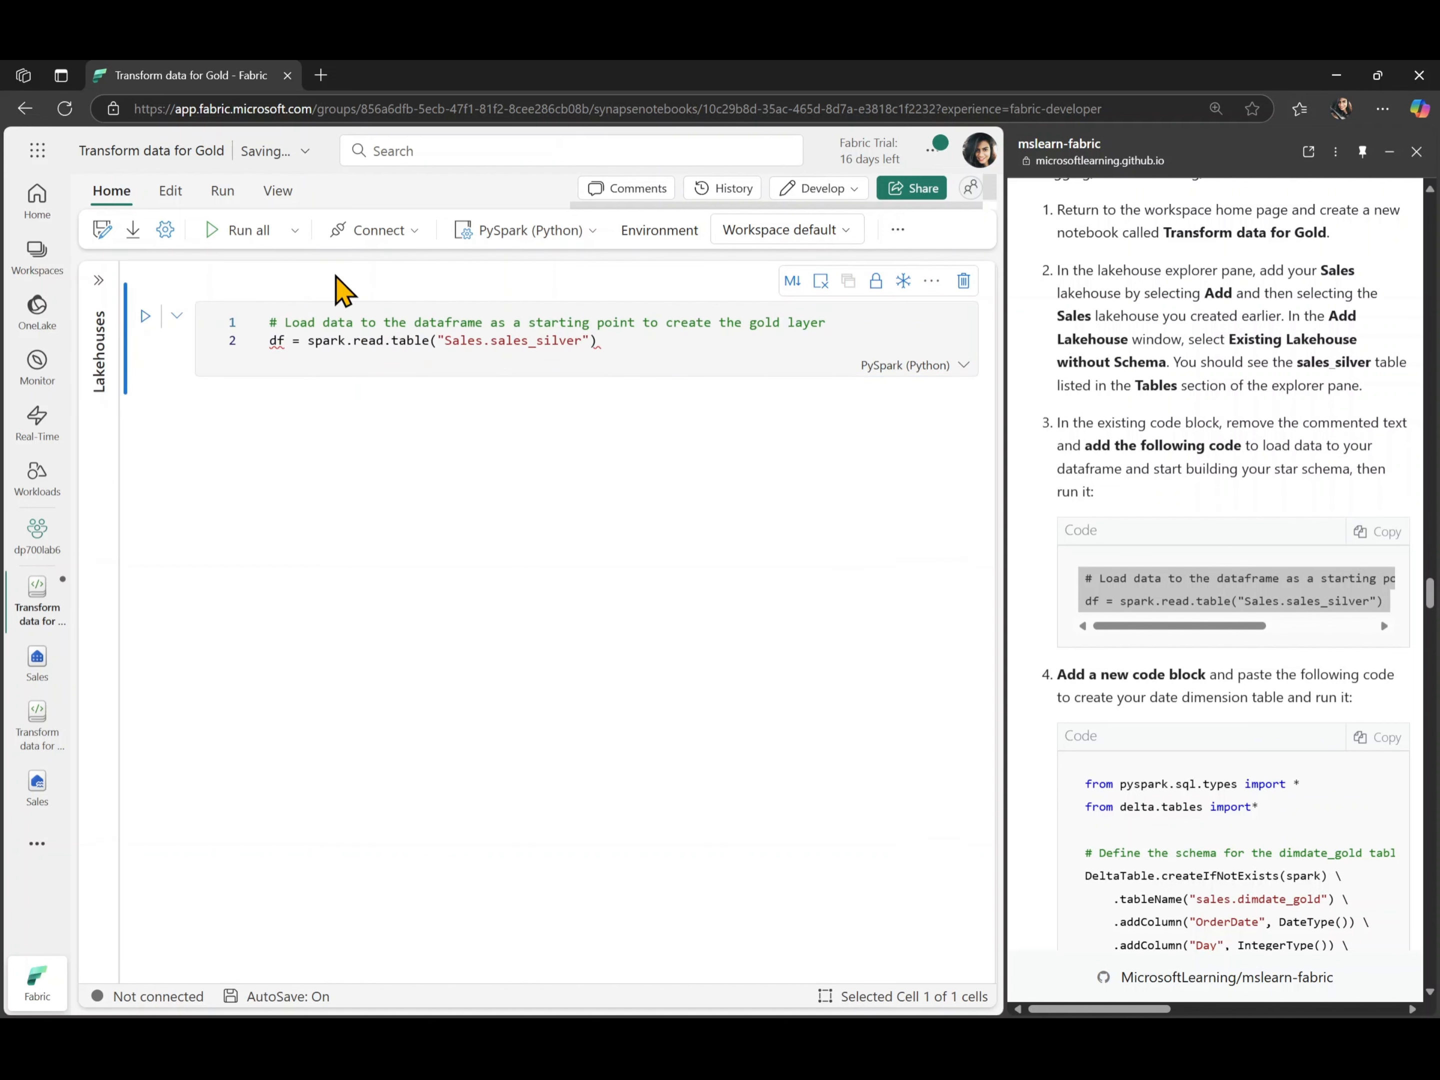
pyautogui.click(630, 351)
pyautogui.hotkey('ctrl', 'a')
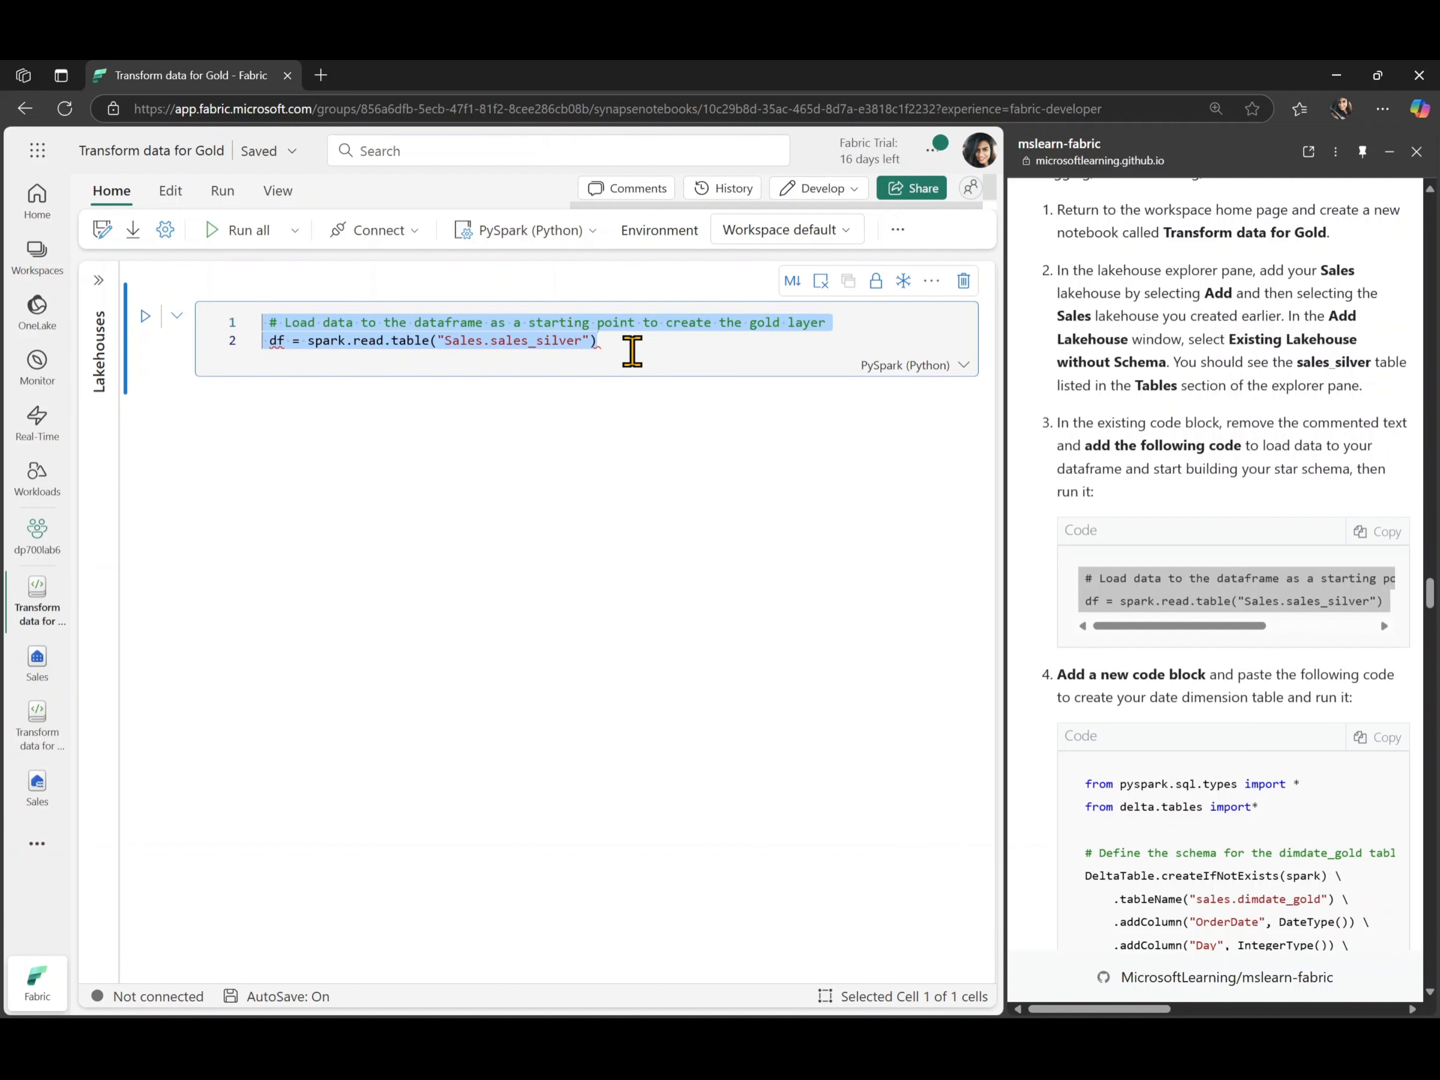
pyautogui.hotkey('shift', 'Tab')
pyautogui.click(617, 334)
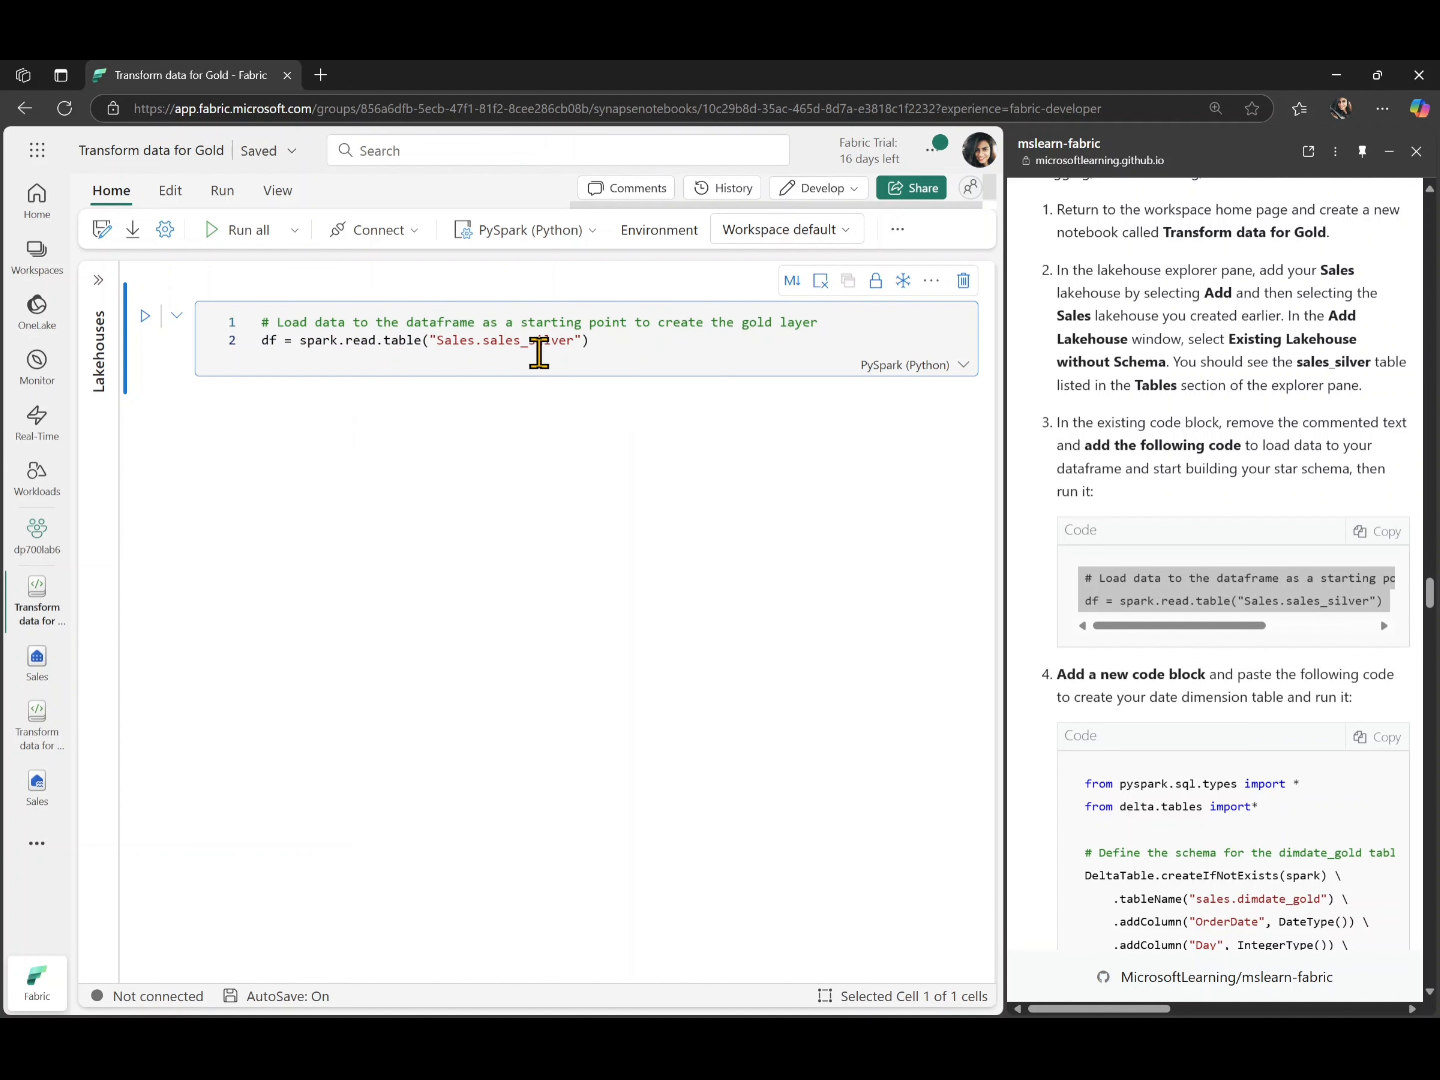
pyautogui.click(143, 317)
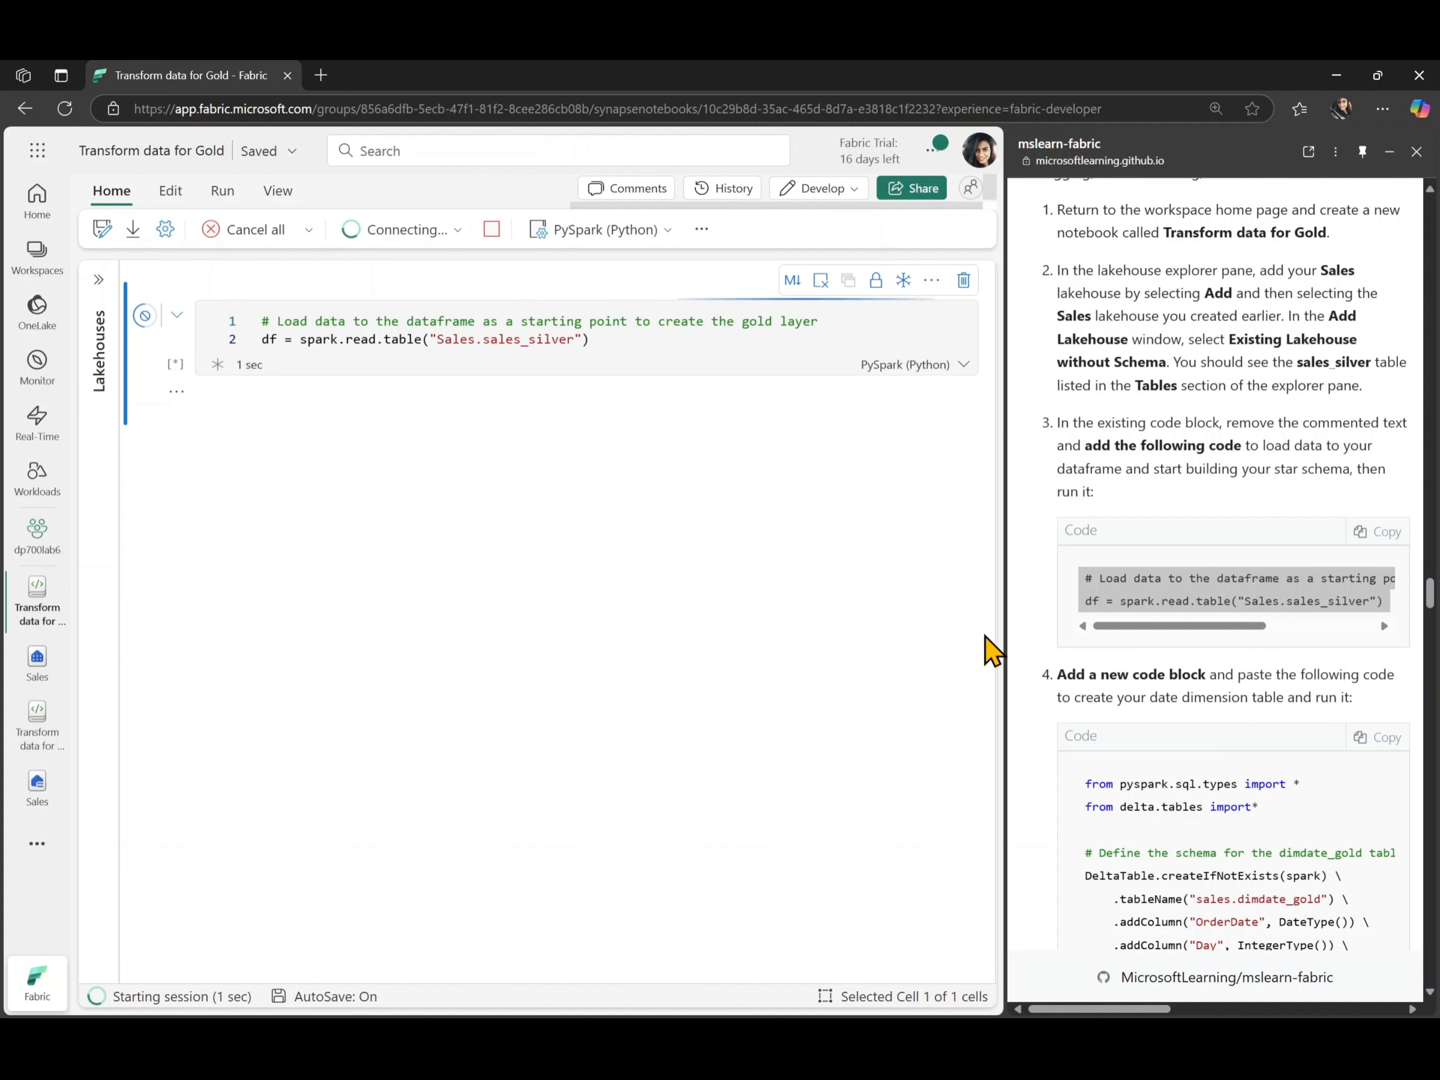
# - Add a code cell containing the lab's step 4 code that defines the sales.dimdate_gold table schema
pyautogui.scroll(-3, 1225, 680)
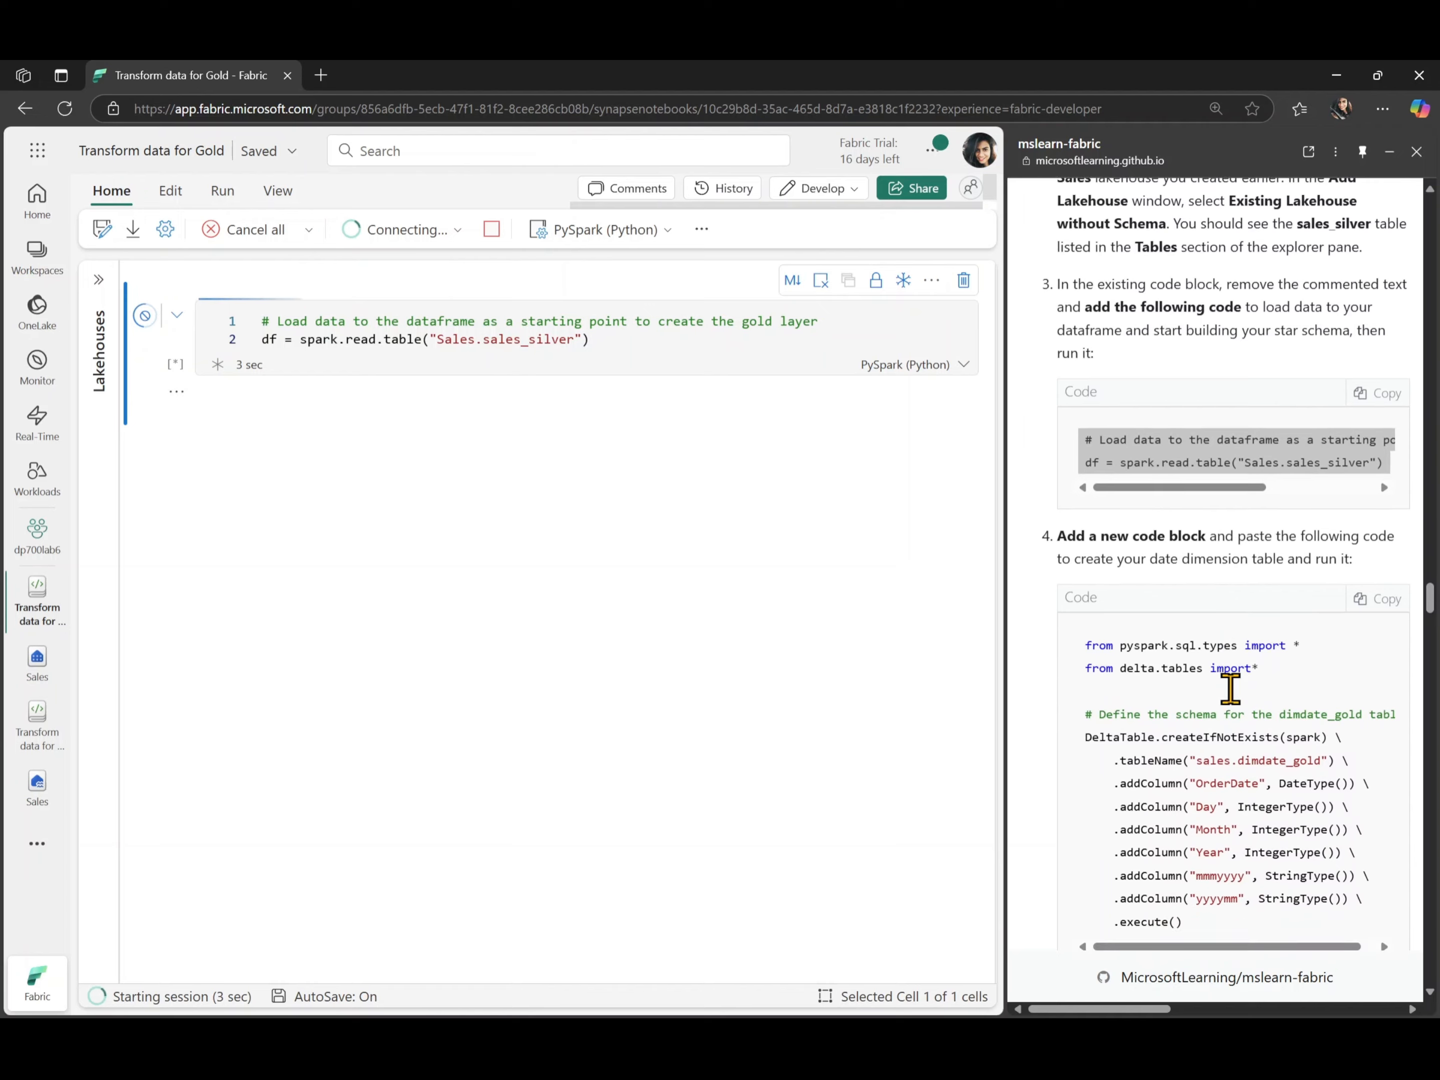
pyautogui.scroll(-2, 1229, 686)
pyautogui.click(1380, 430)
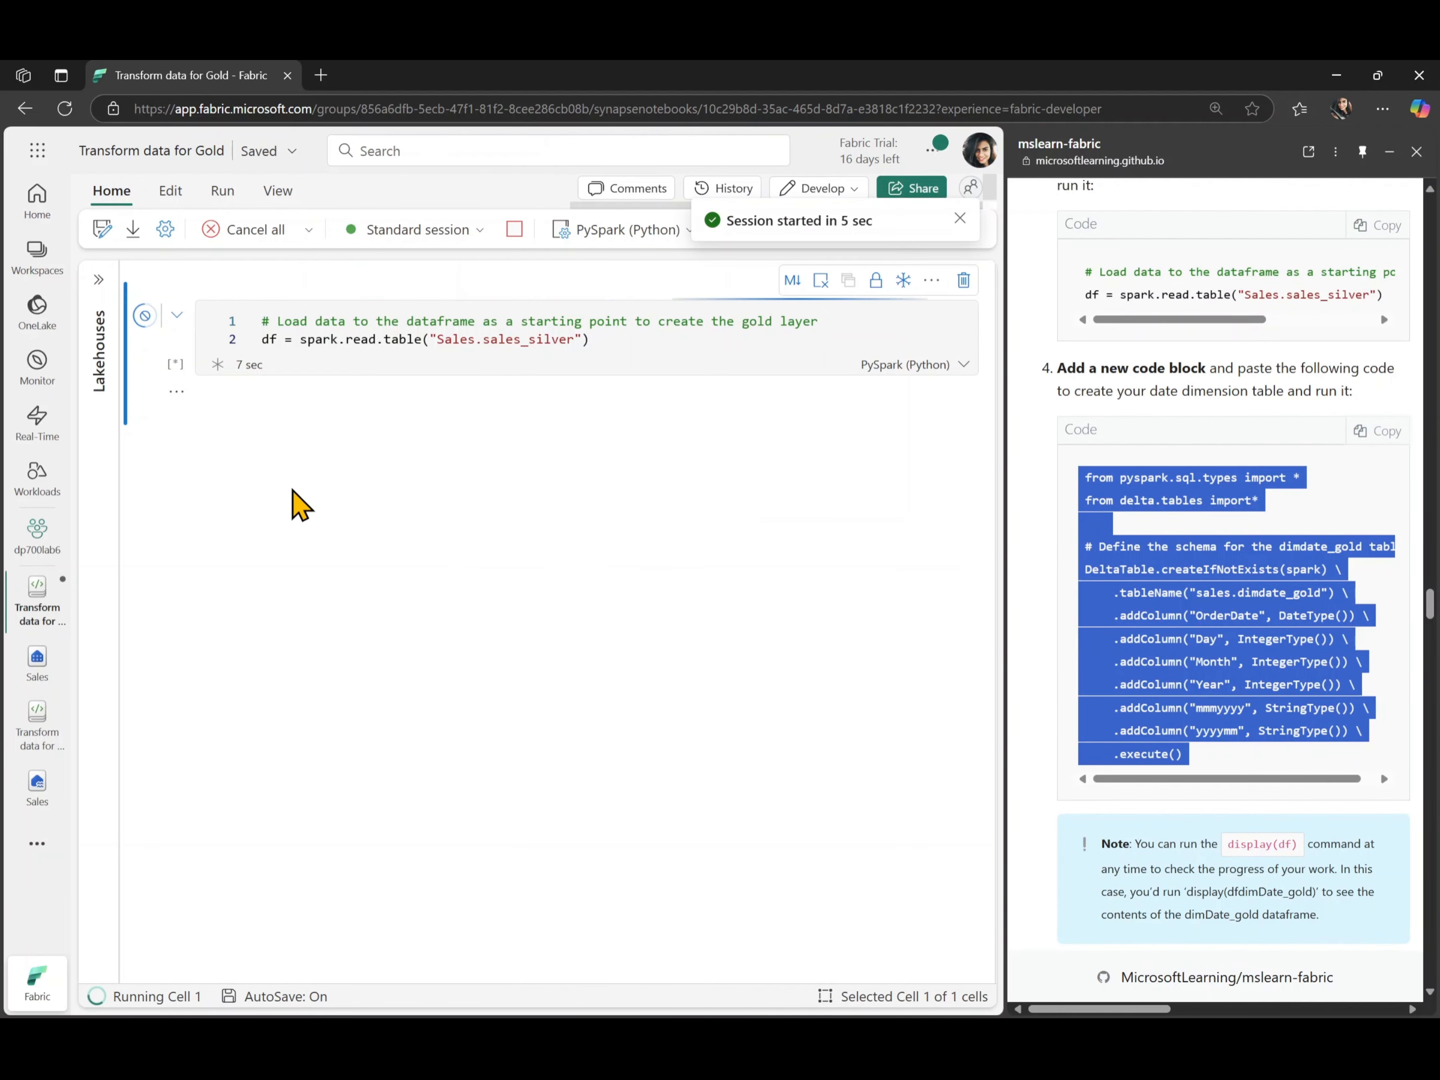
pyautogui.click(230, 428)
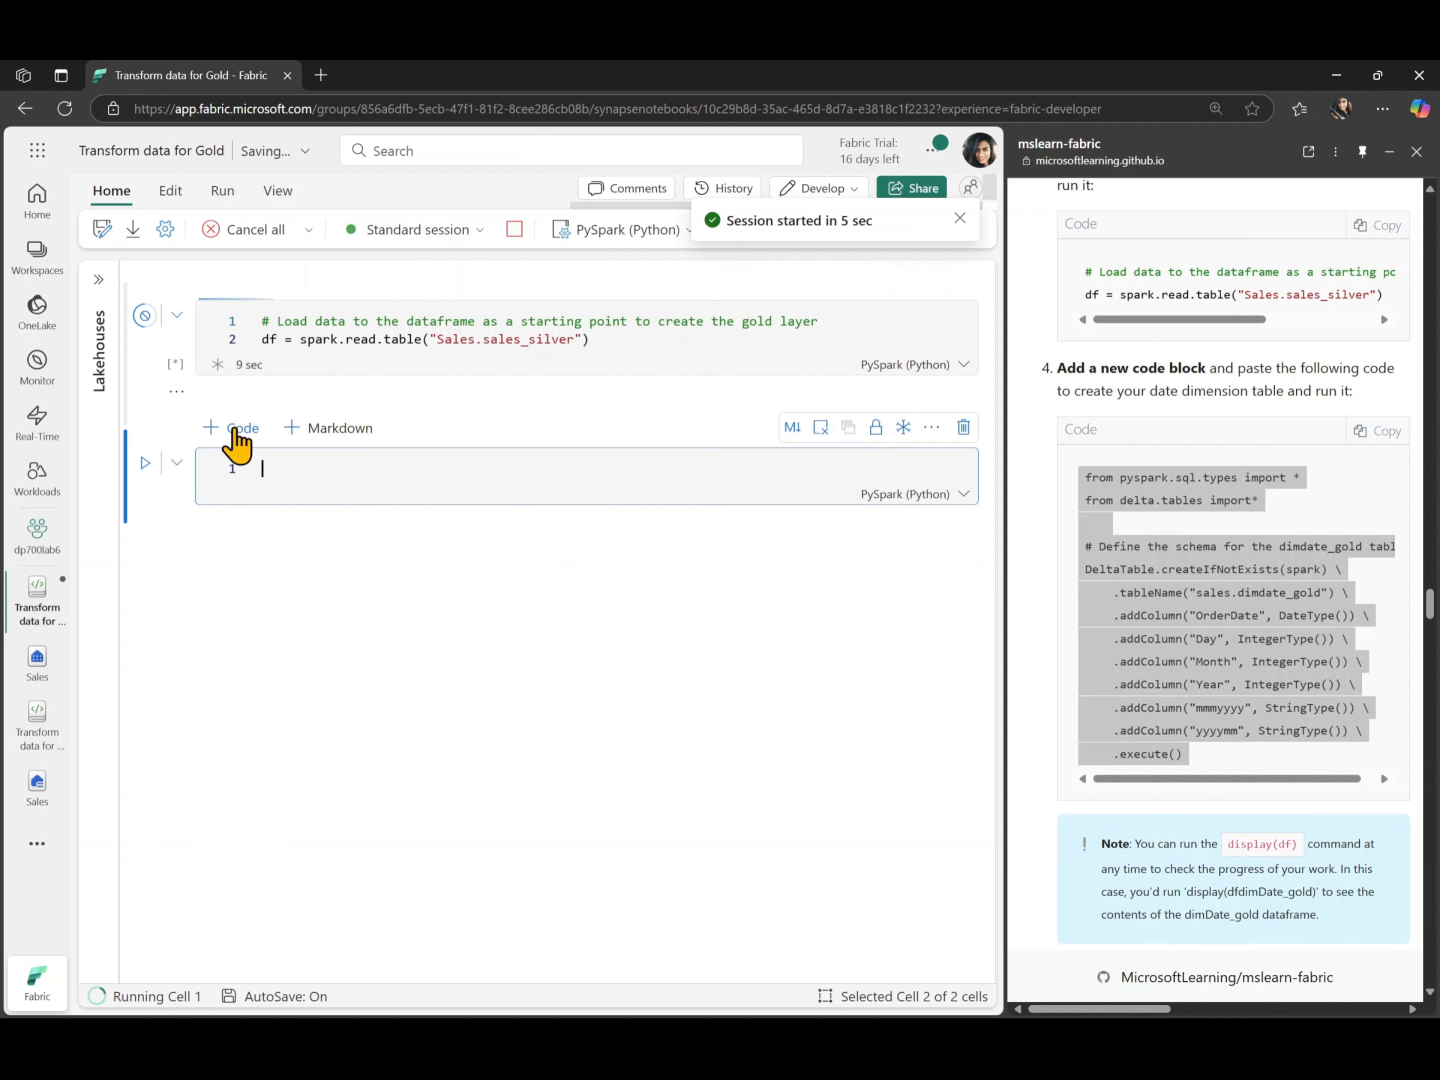
pyautogui.hotkey('ctrl', 'v')
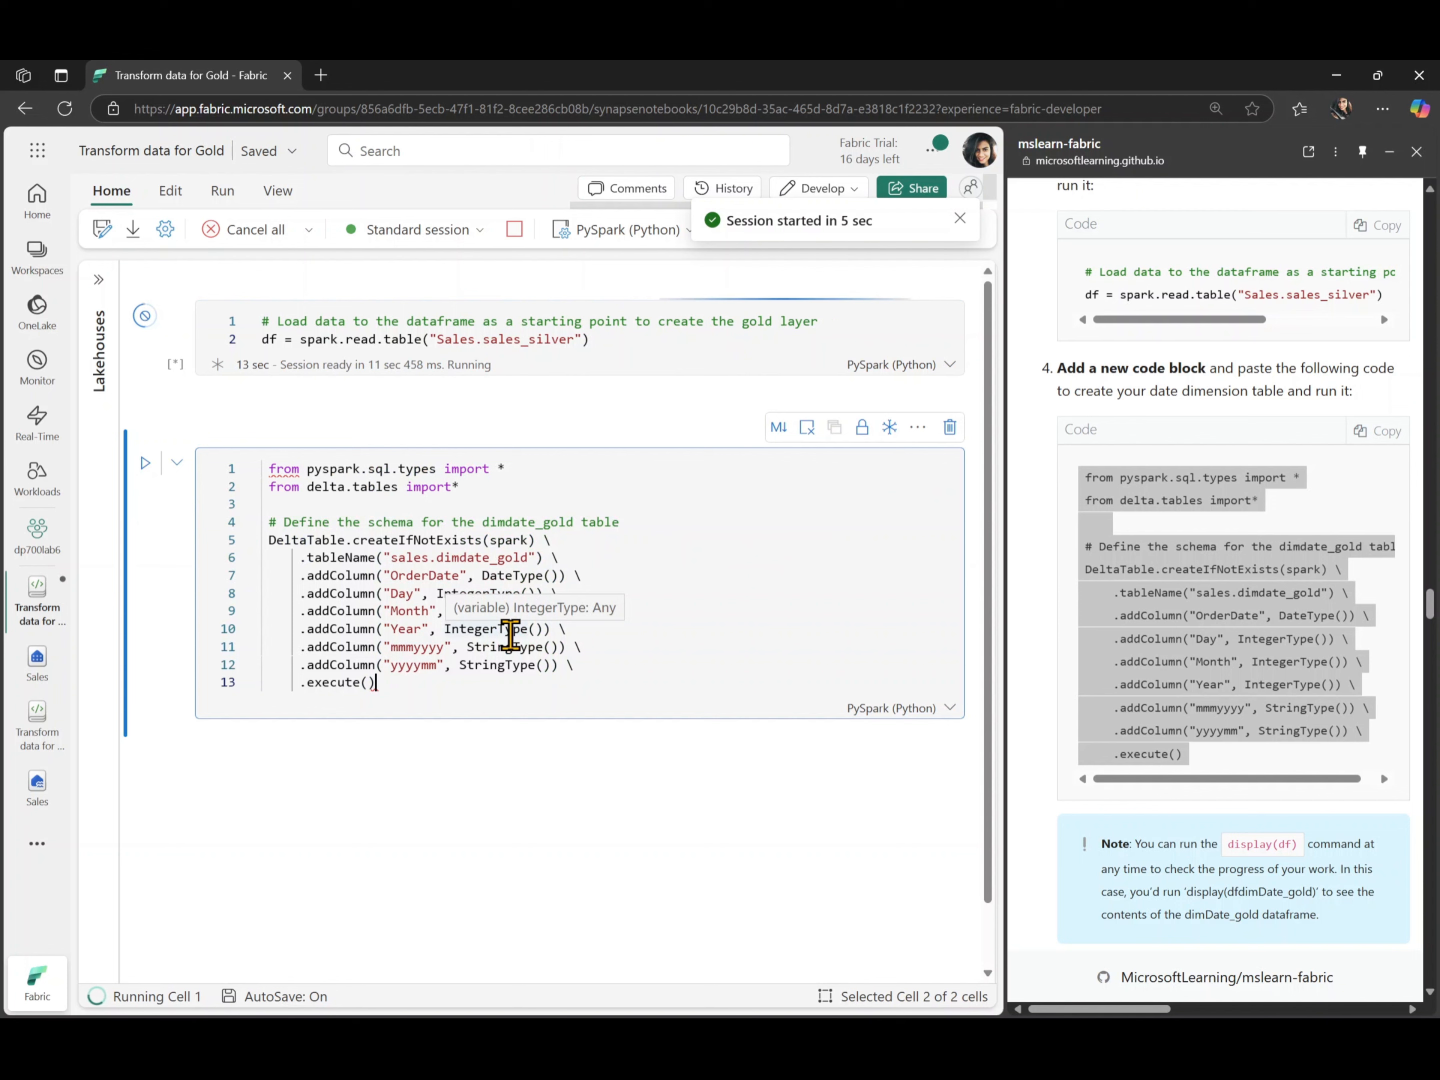
# - Outdent the dimdate_gold schema code by one level and run the cell to create the date dimension table
pyautogui.hotkey('ctrl', 'a')
pyautogui.hotkey('shift', 'Tab')
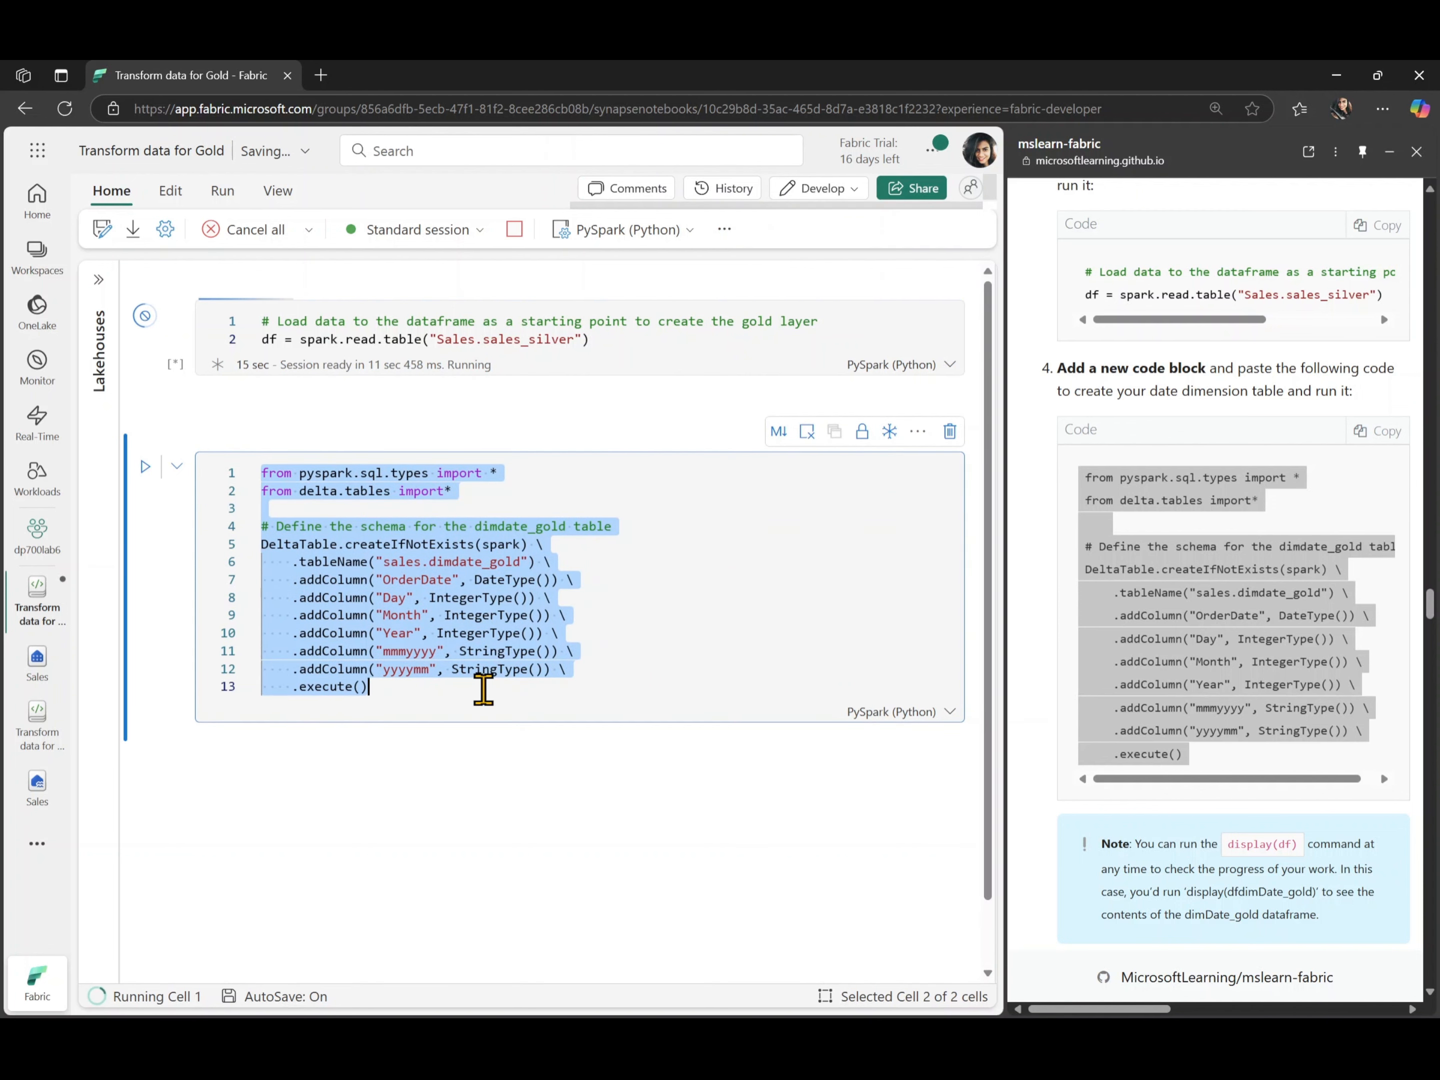
pyautogui.click(484, 687)
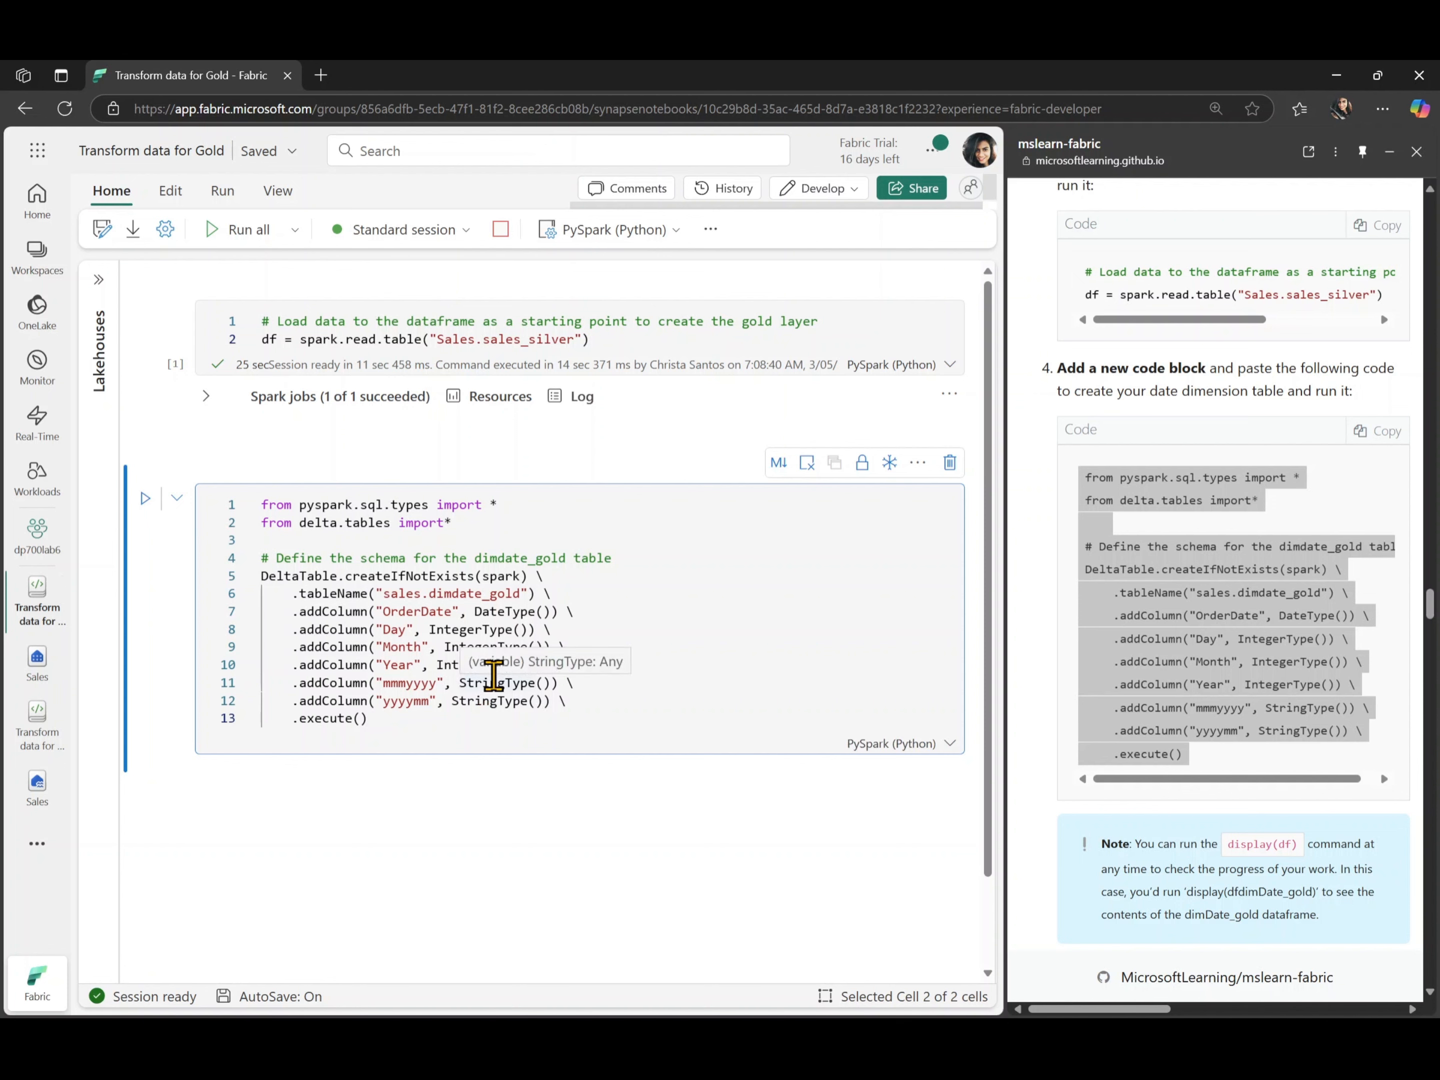
pyautogui.click(145, 499)
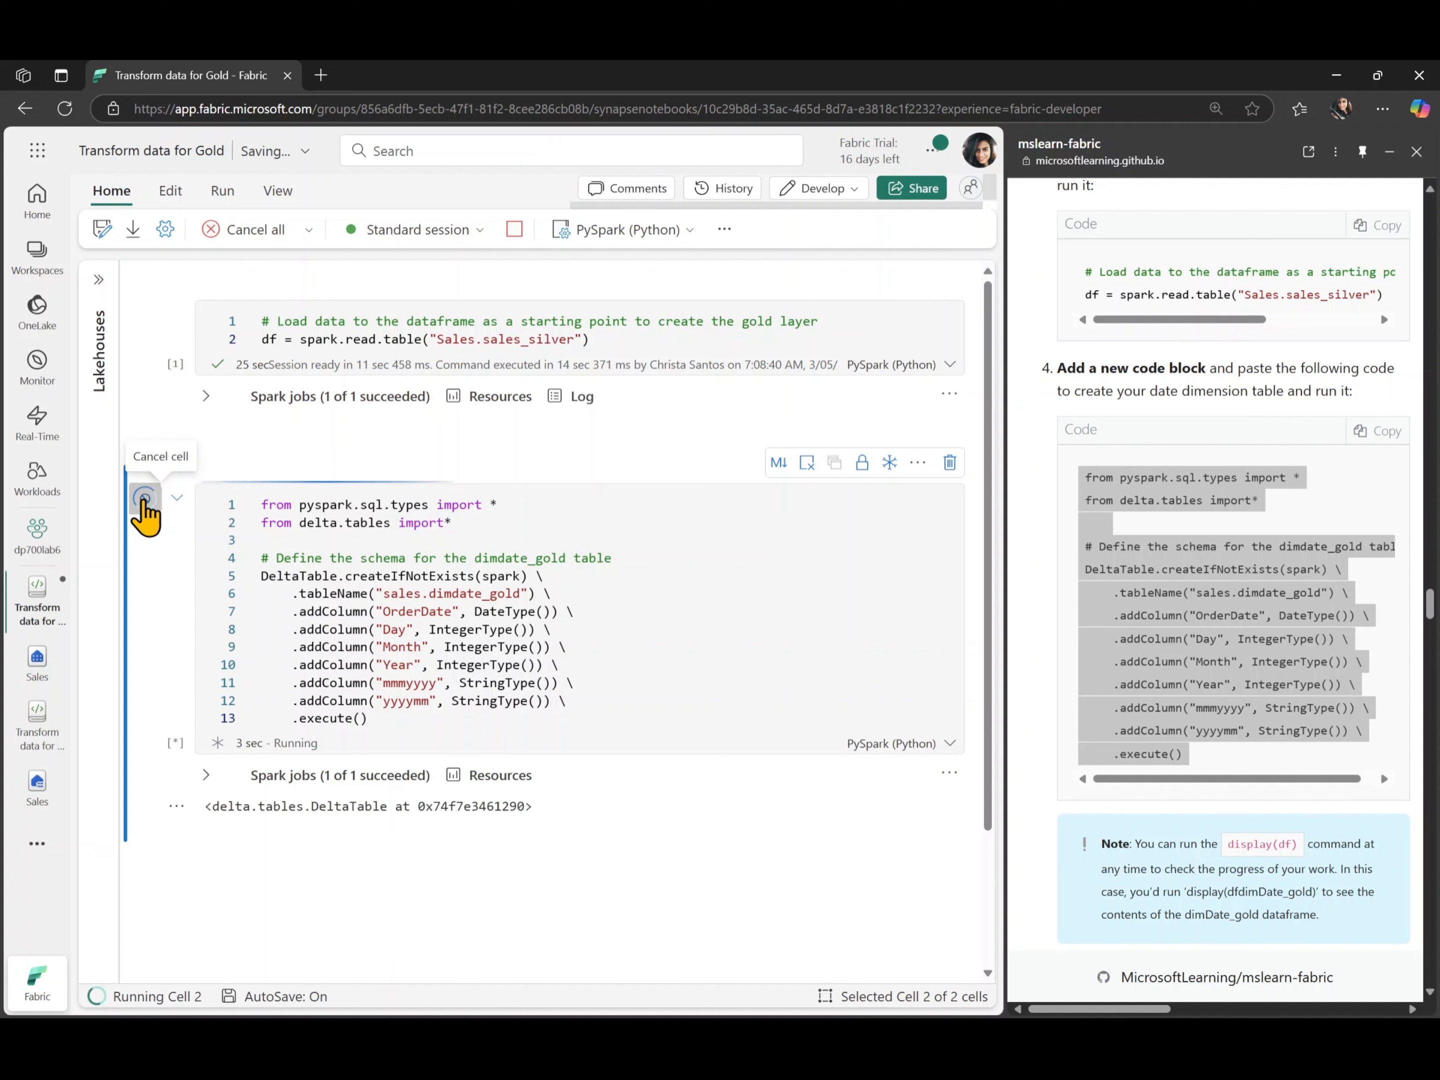
# - Add a code cell with the lab's step 5 code that builds the dfdimDate_gold dataframe and displays its first 10 rows
pyautogui.scroll(-5, 1245, 664)
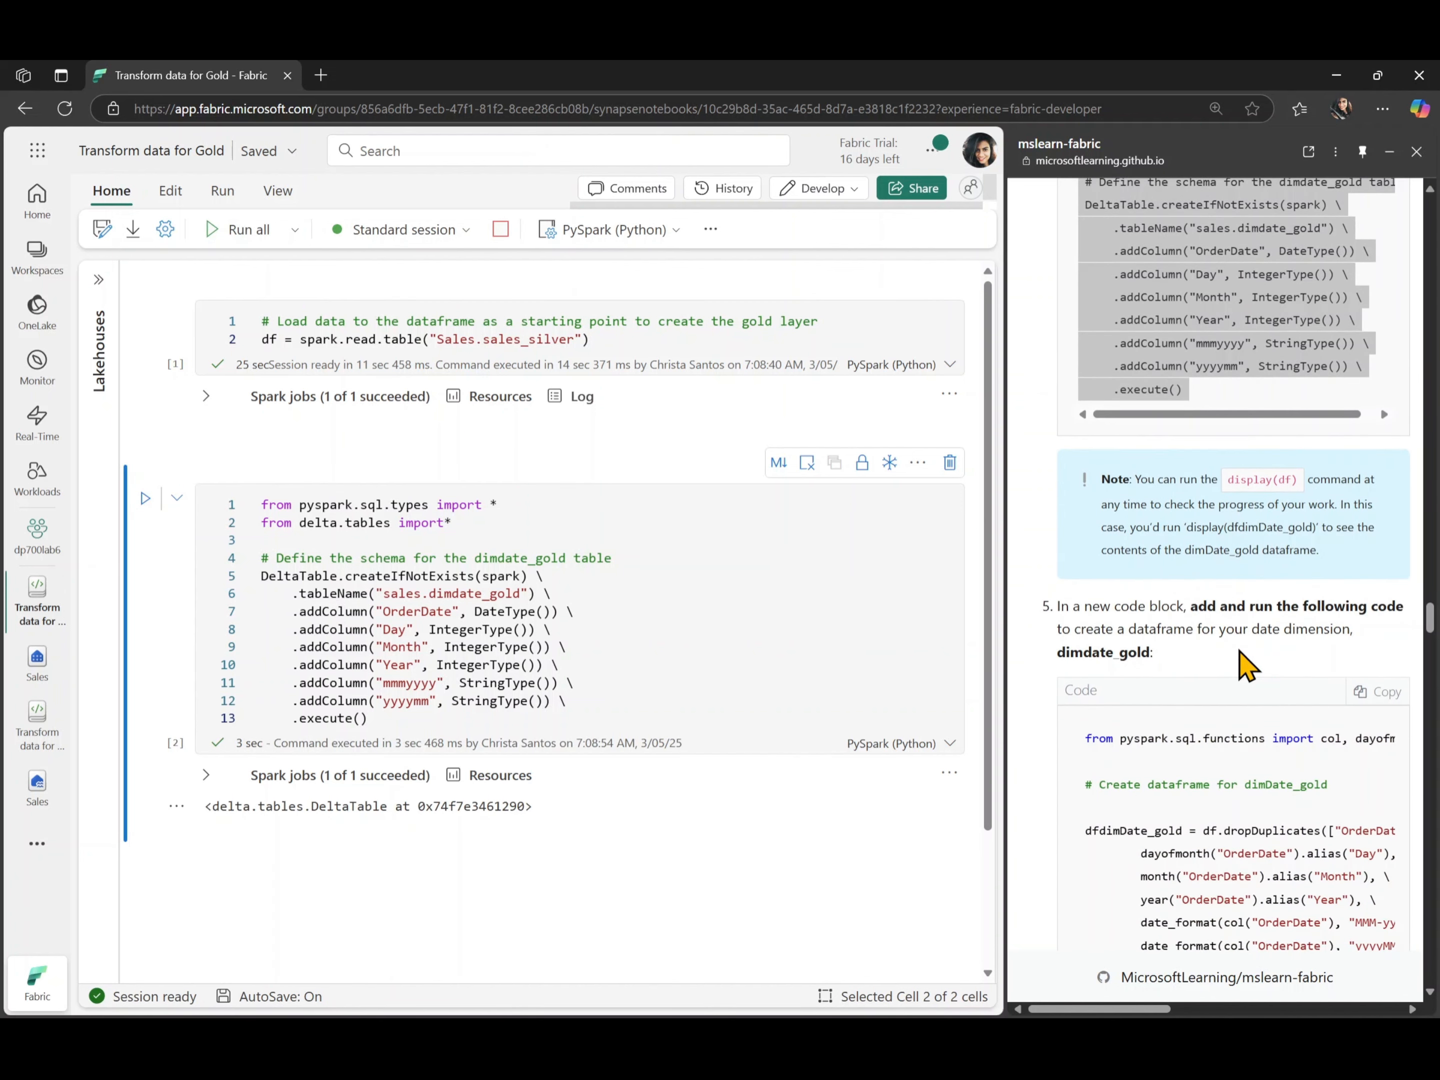
pyautogui.scroll(-1, 1240, 654)
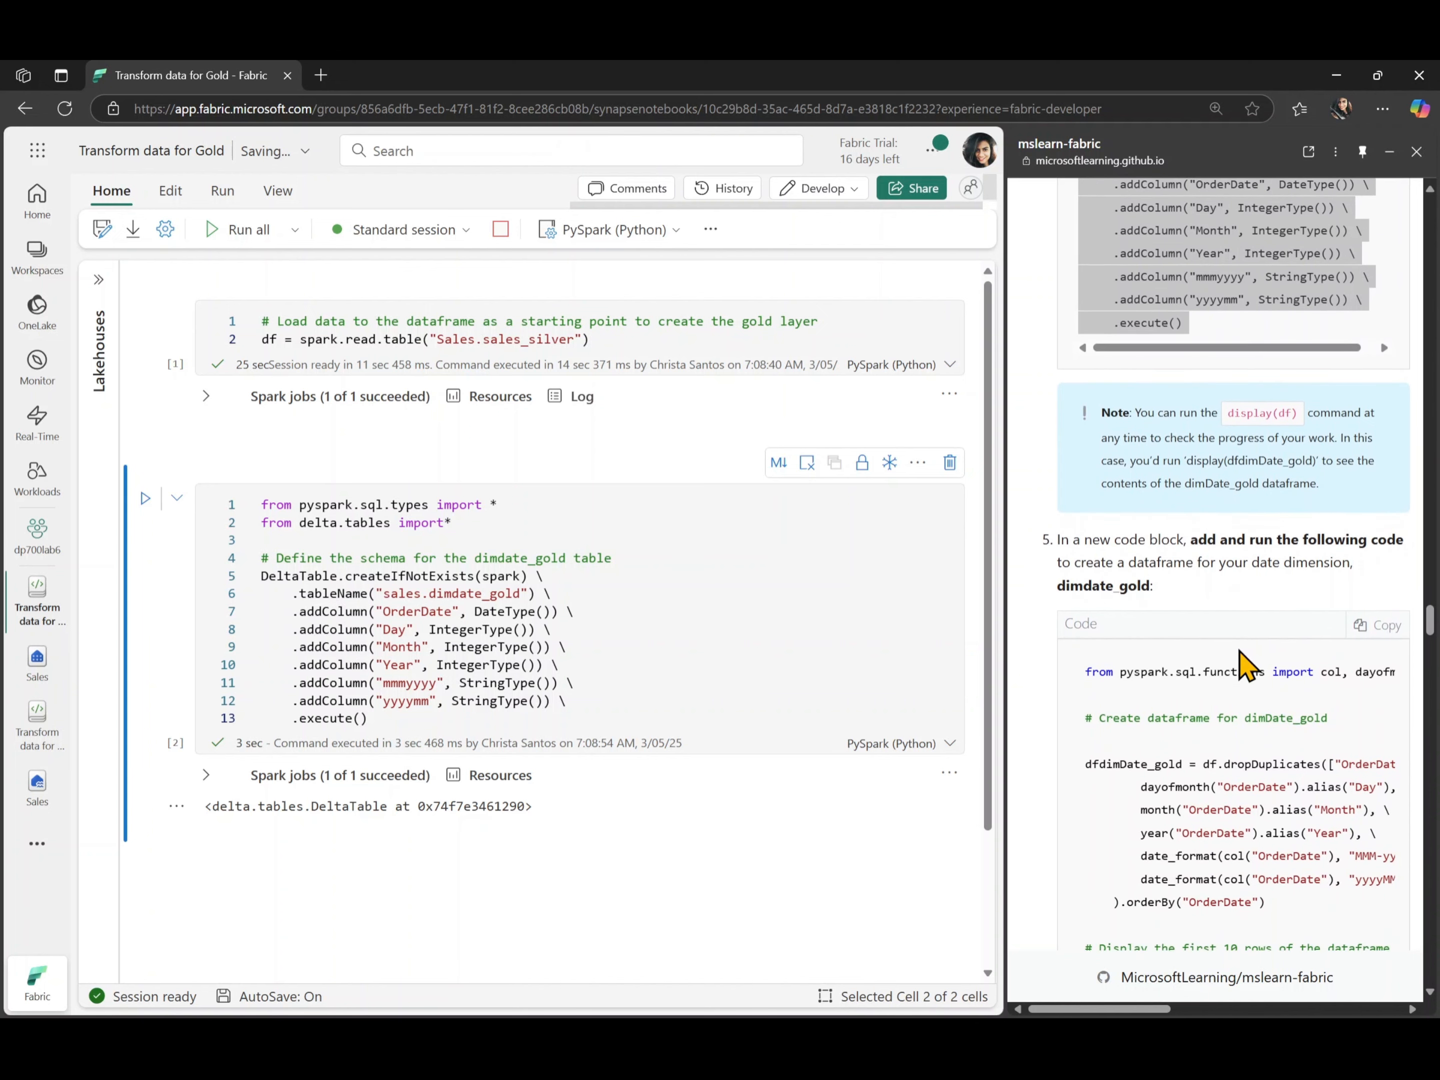
pyautogui.scroll(-1, 1244, 664)
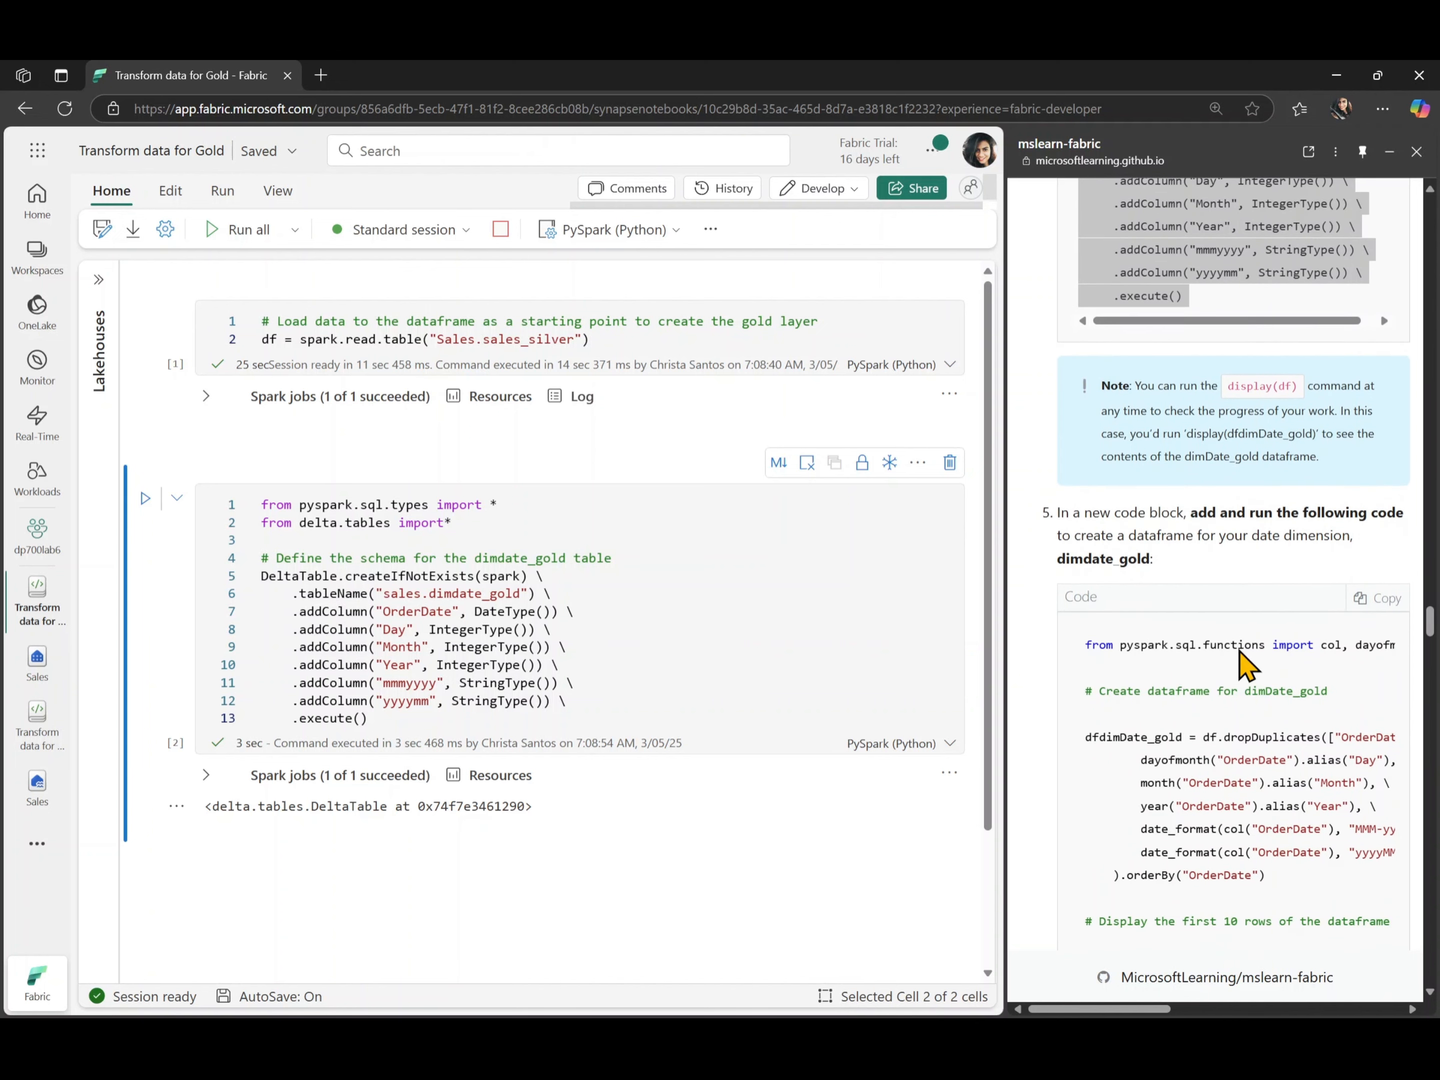
pyautogui.scroll(-1, 1244, 662)
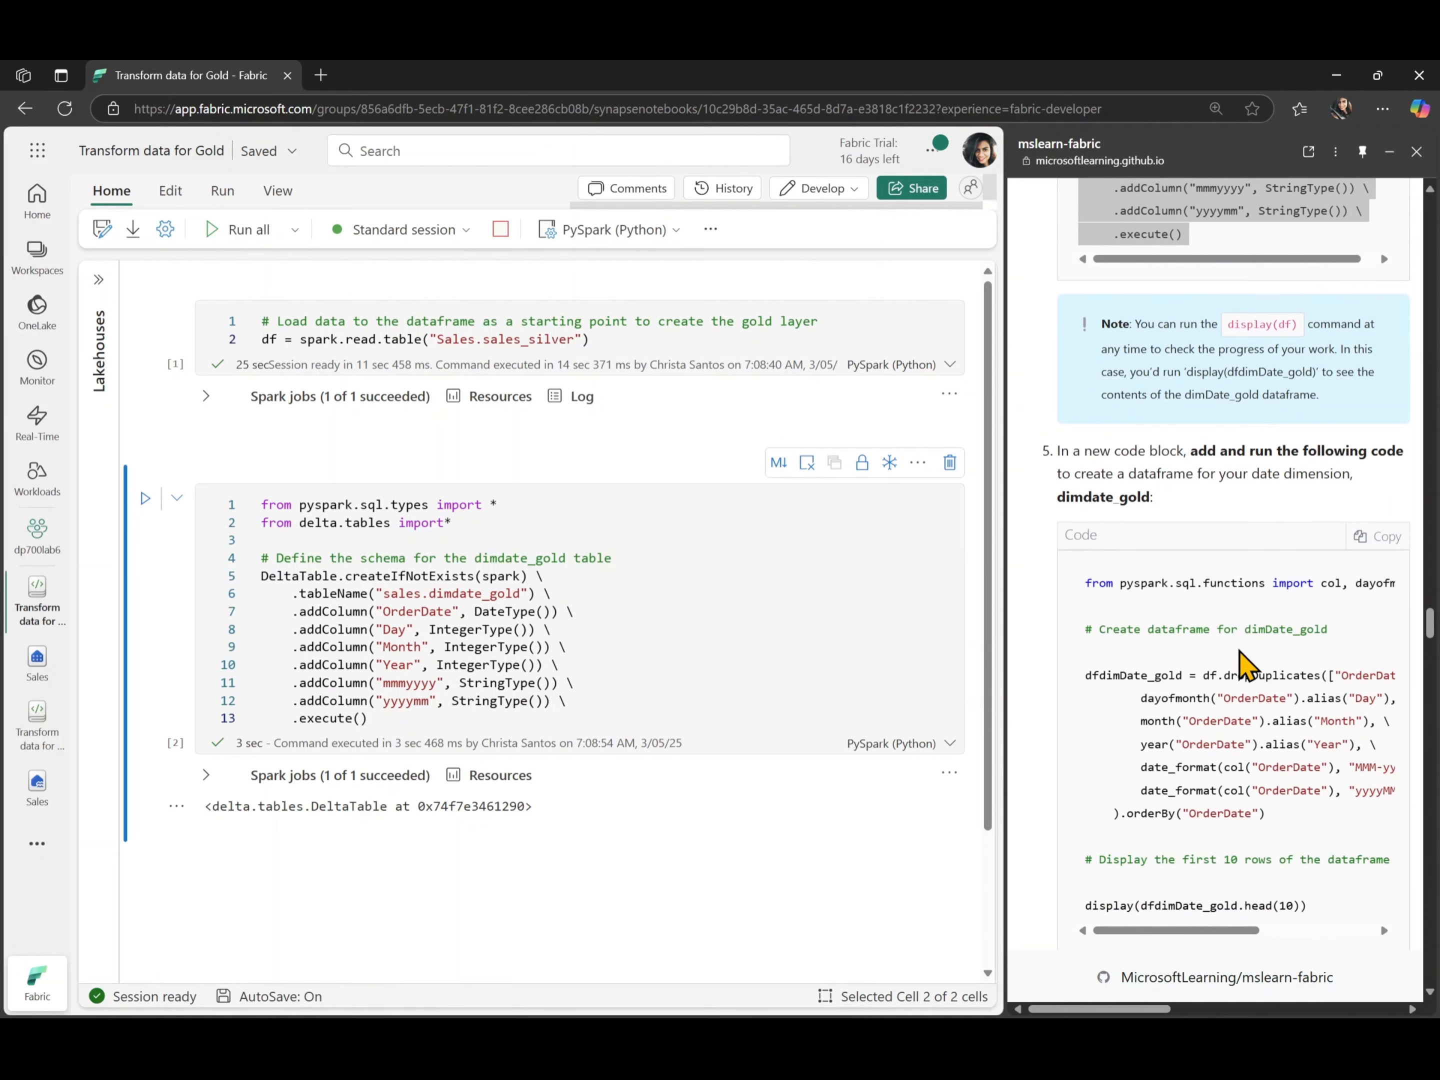
pyautogui.scroll(-1, 1240, 652)
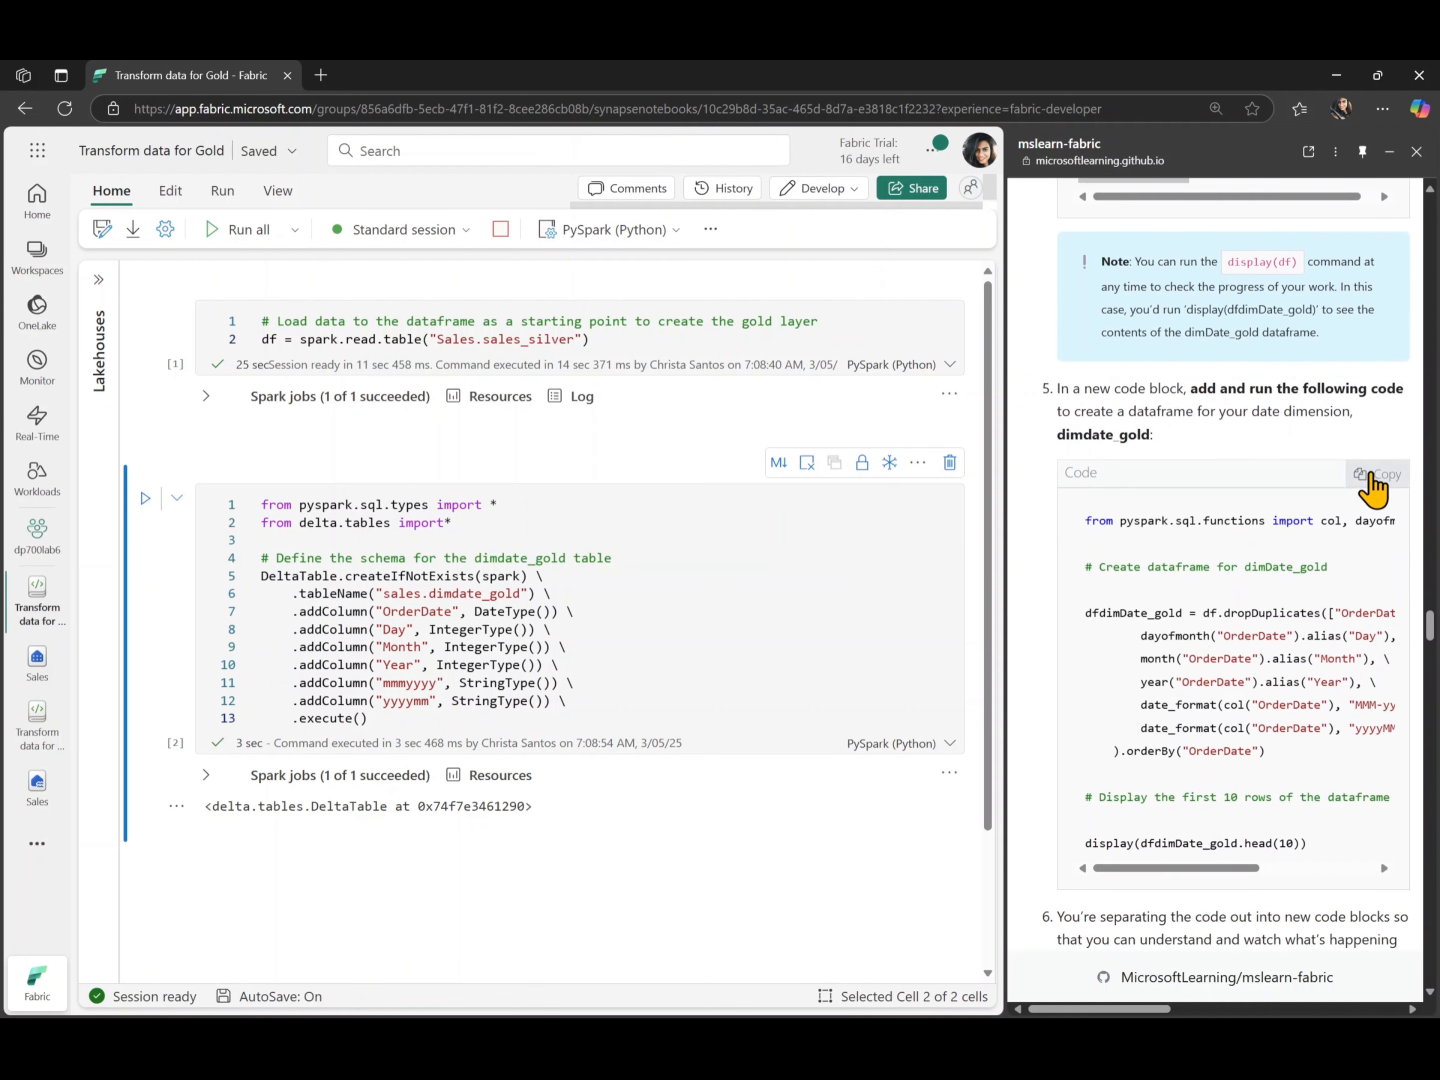
pyautogui.click(1373, 480)
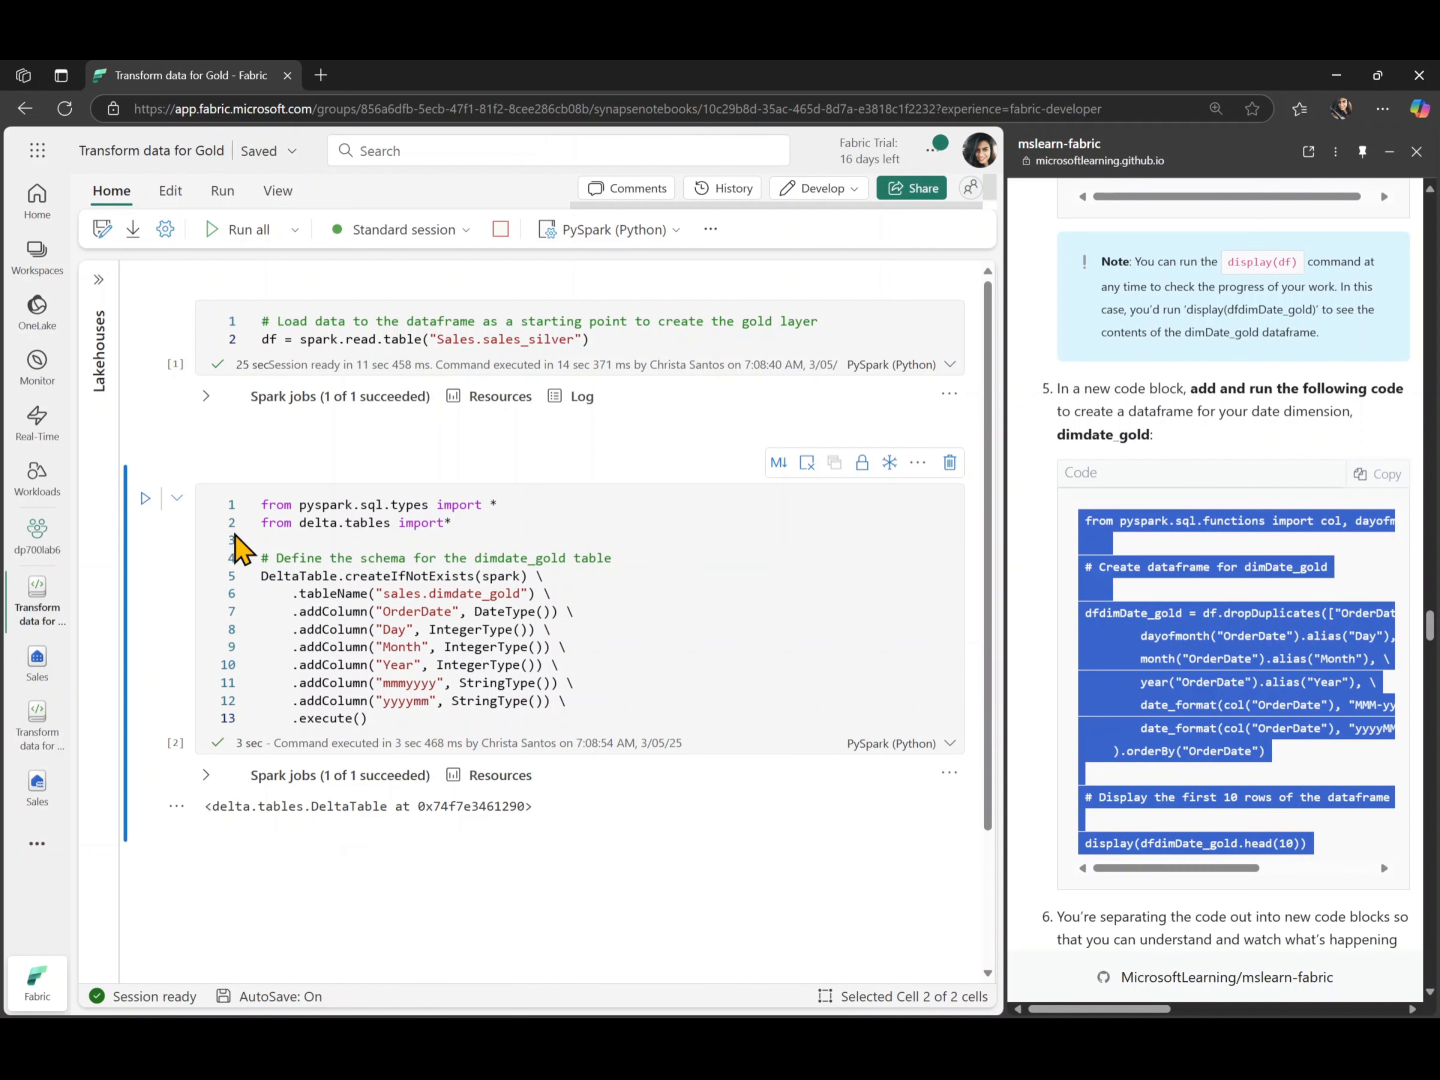
pyautogui.click(234, 847)
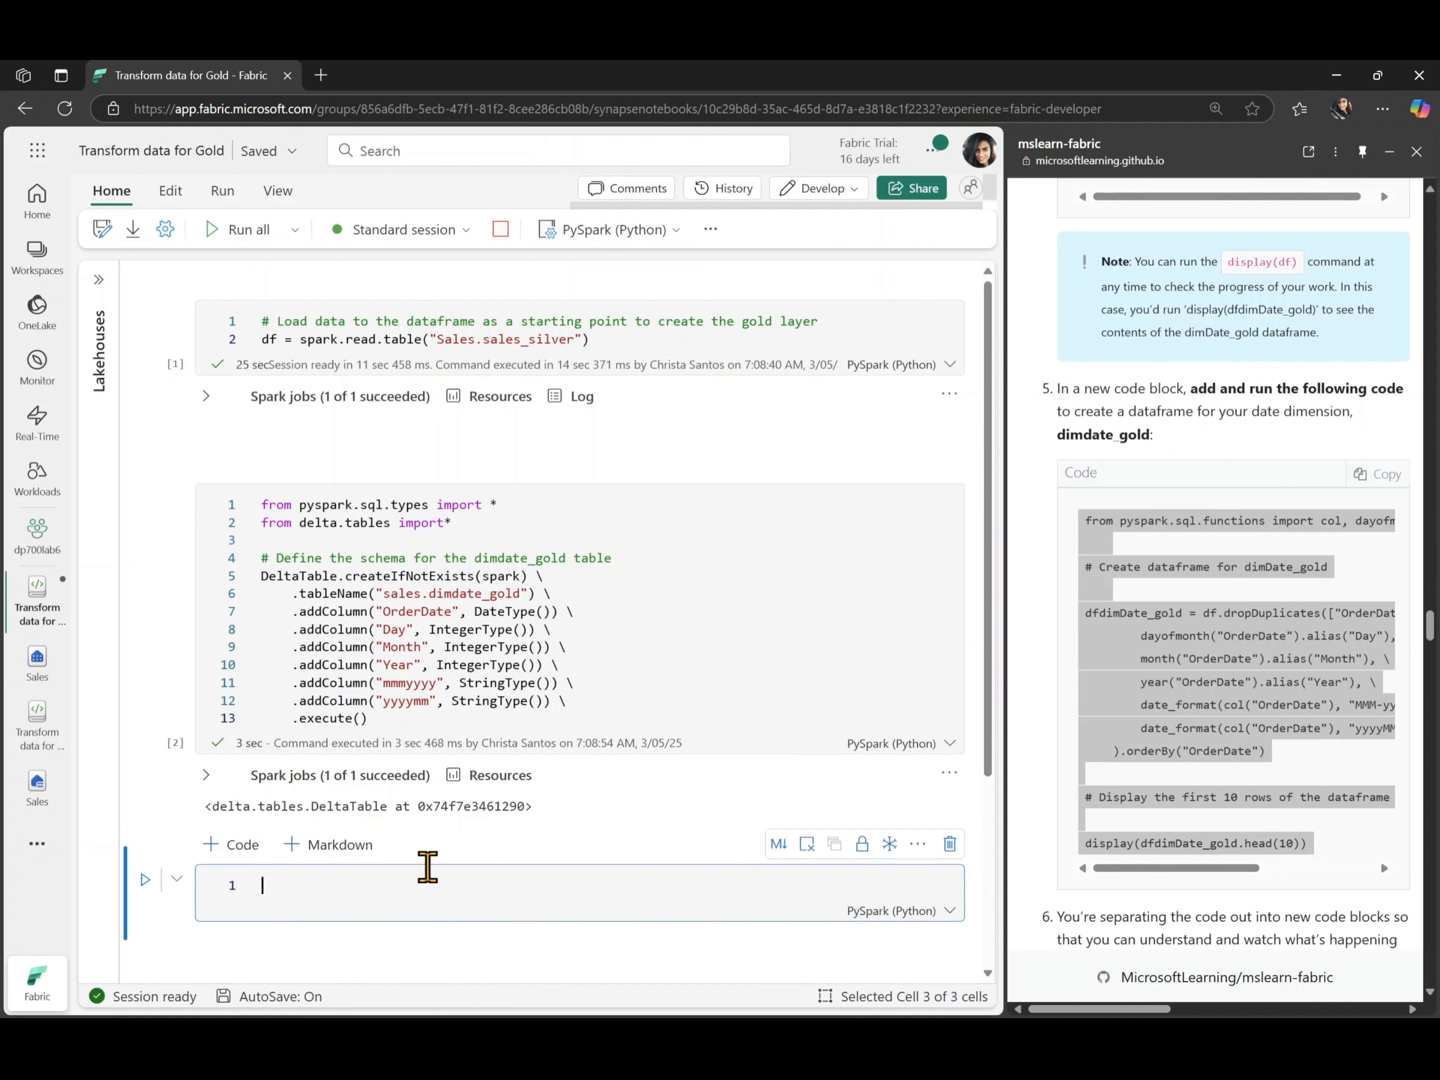
pyautogui.hotkey('ctrl', 'v')
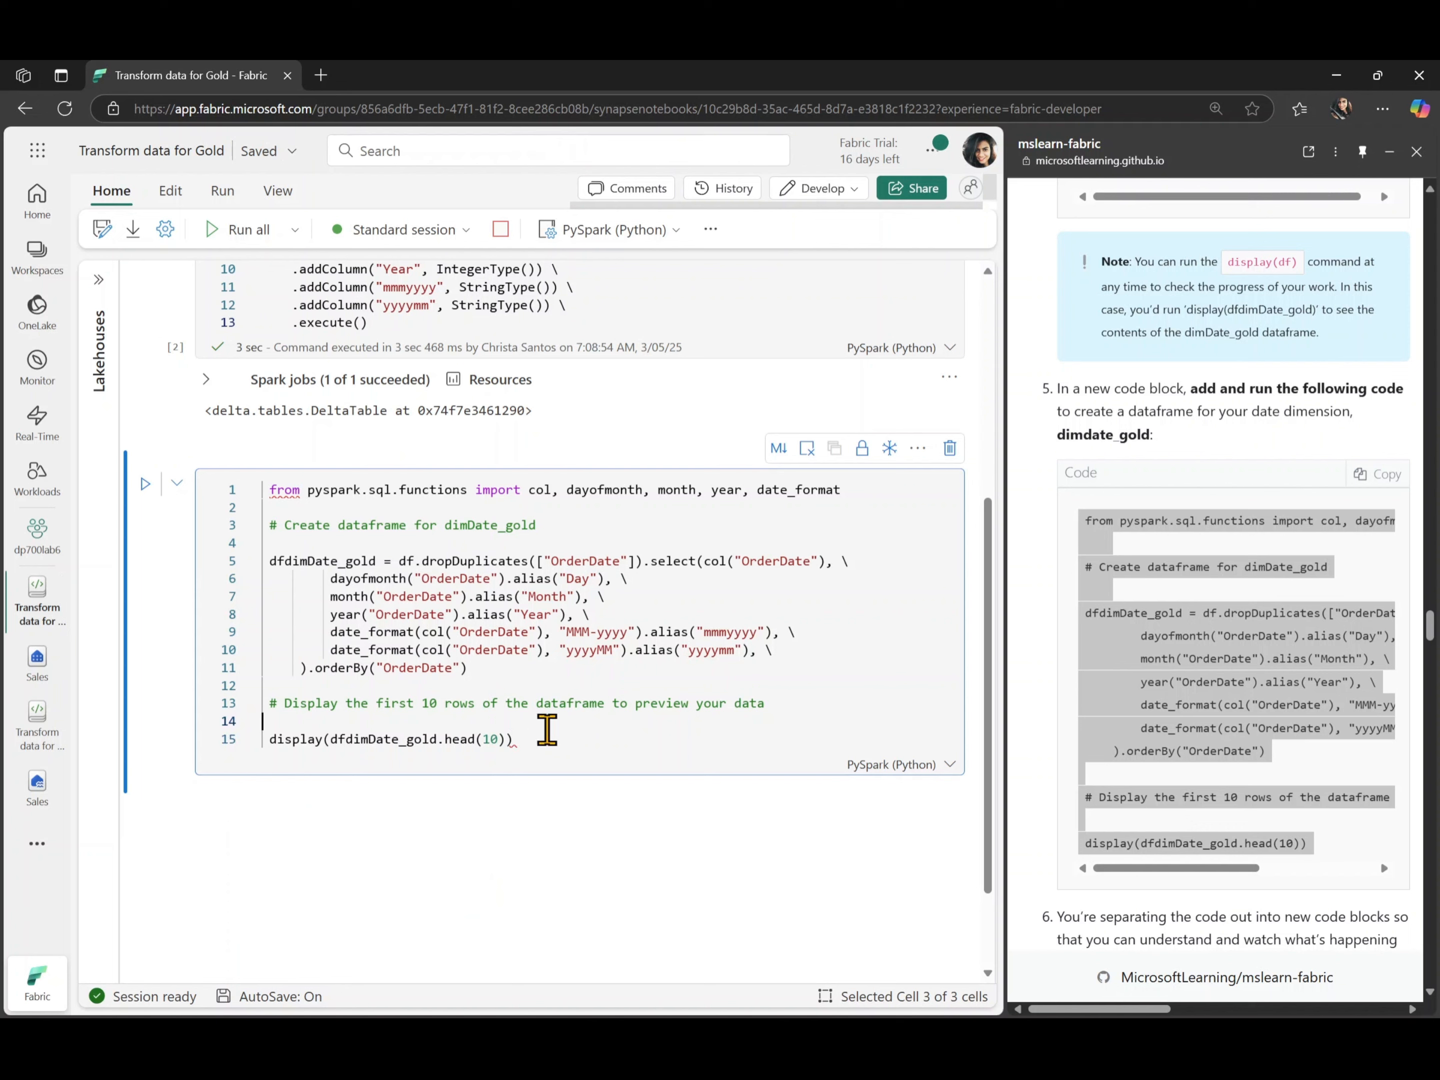
# - Outdent the dfdimDate_gold code, run the cell and view the dataframe preview
pyautogui.hotkey('ctrl', 'a')
pyautogui.hotkey('shift', 'Tab')
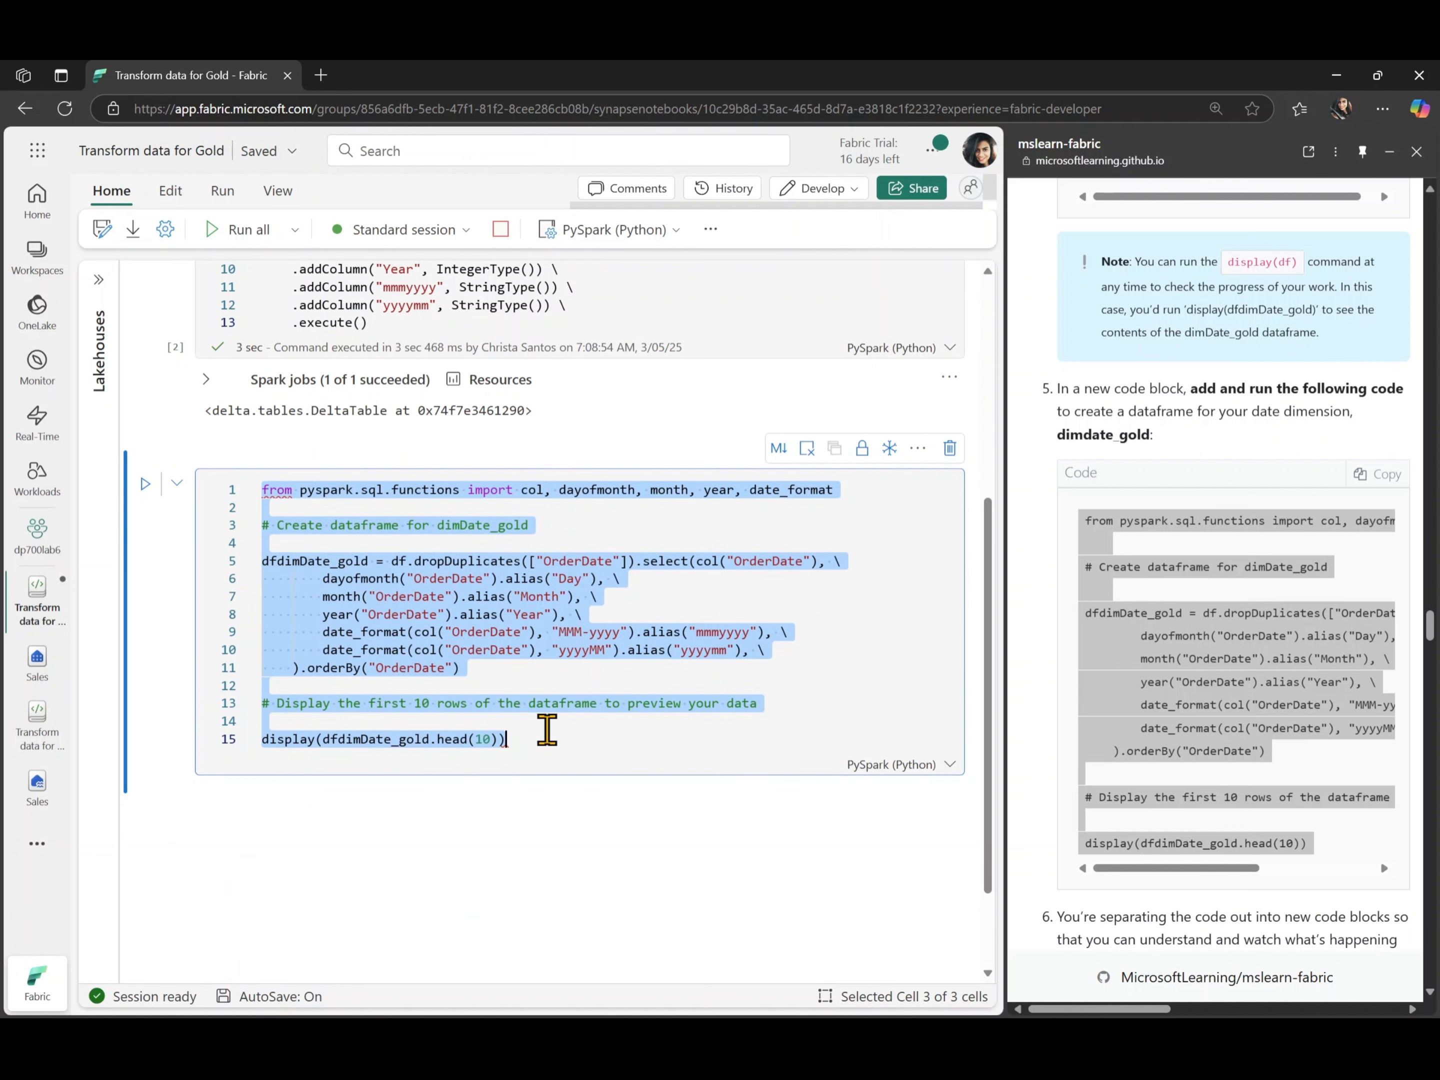
pyautogui.click(537, 745)
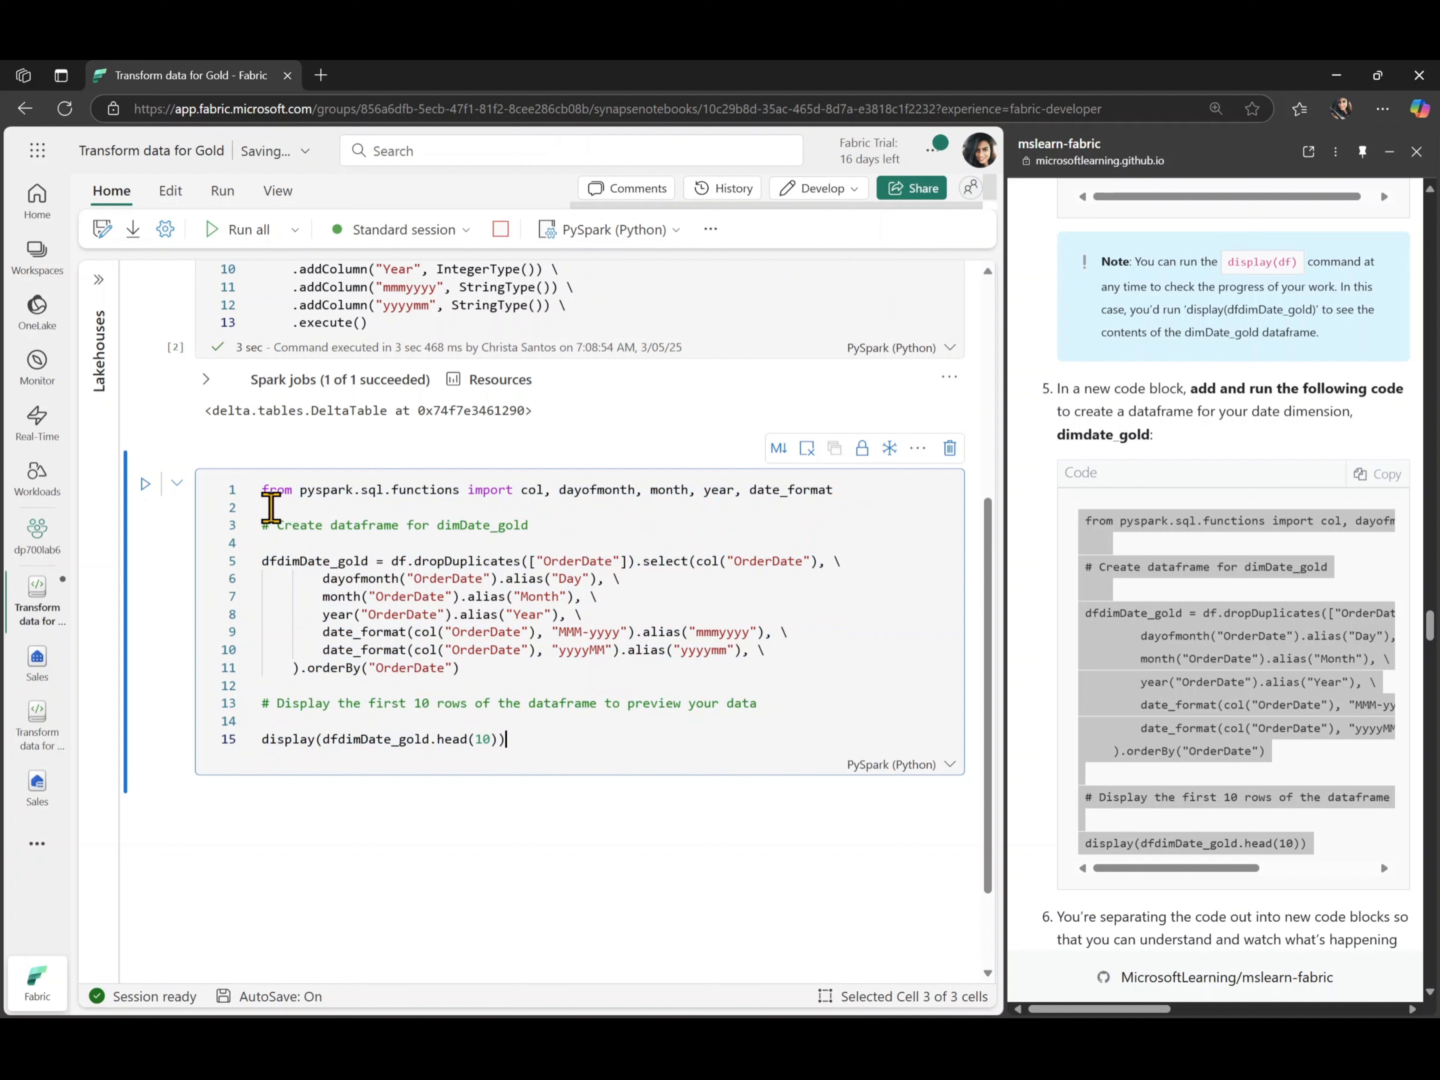
pyautogui.click(147, 485)
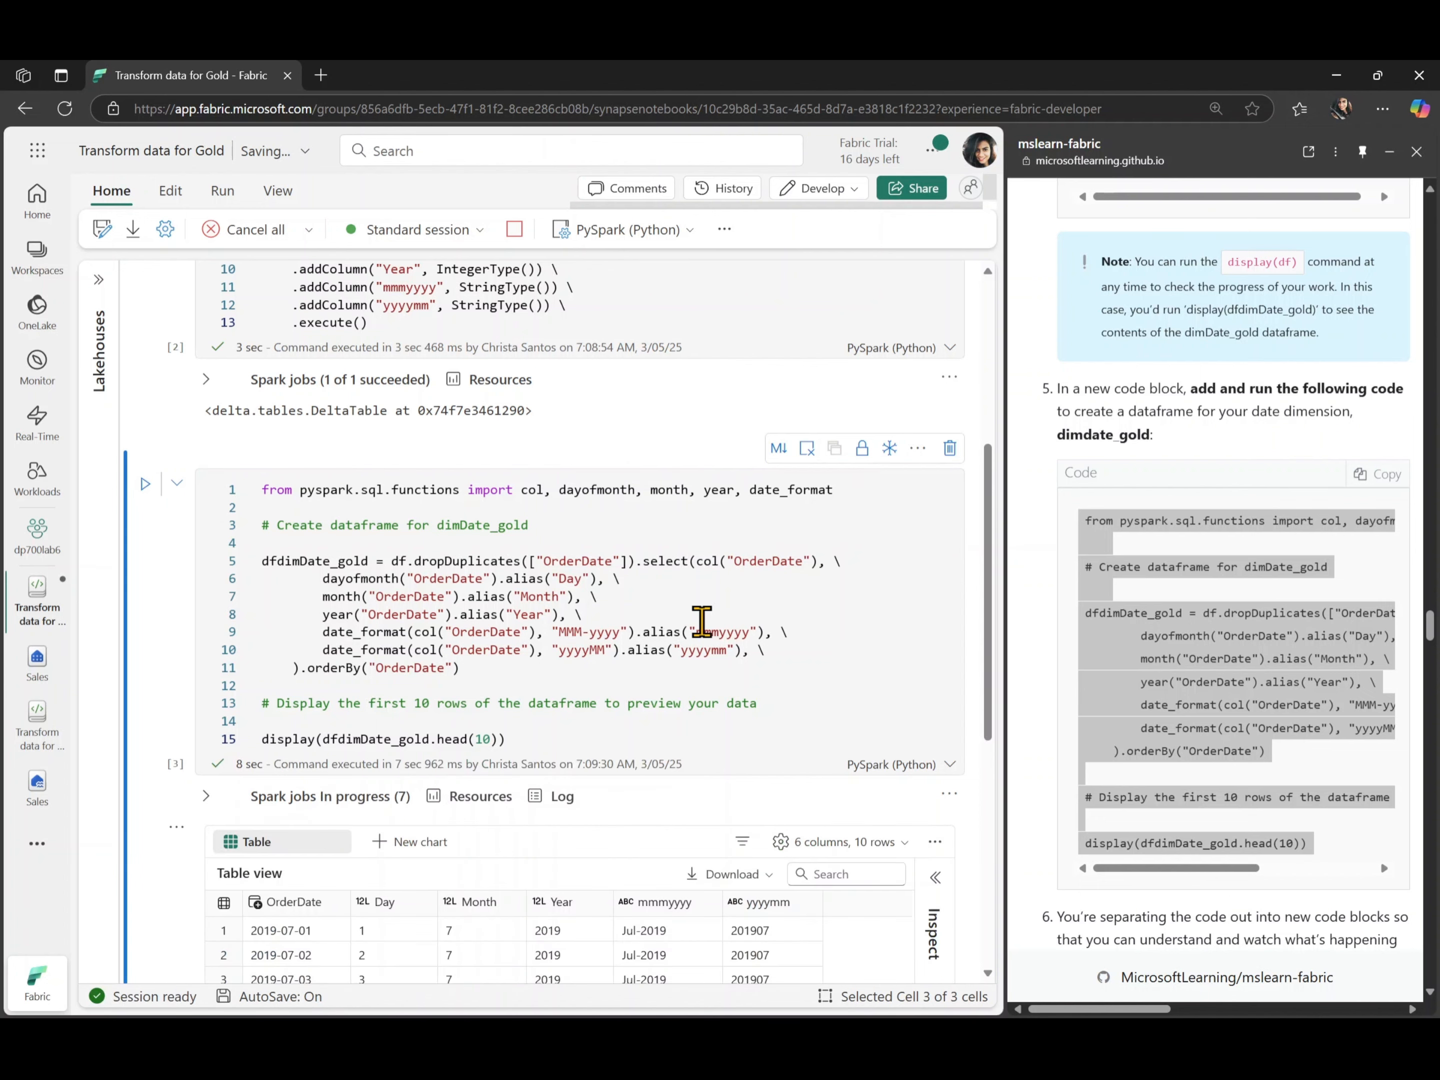
pyautogui.scroll(-5, 701, 620)
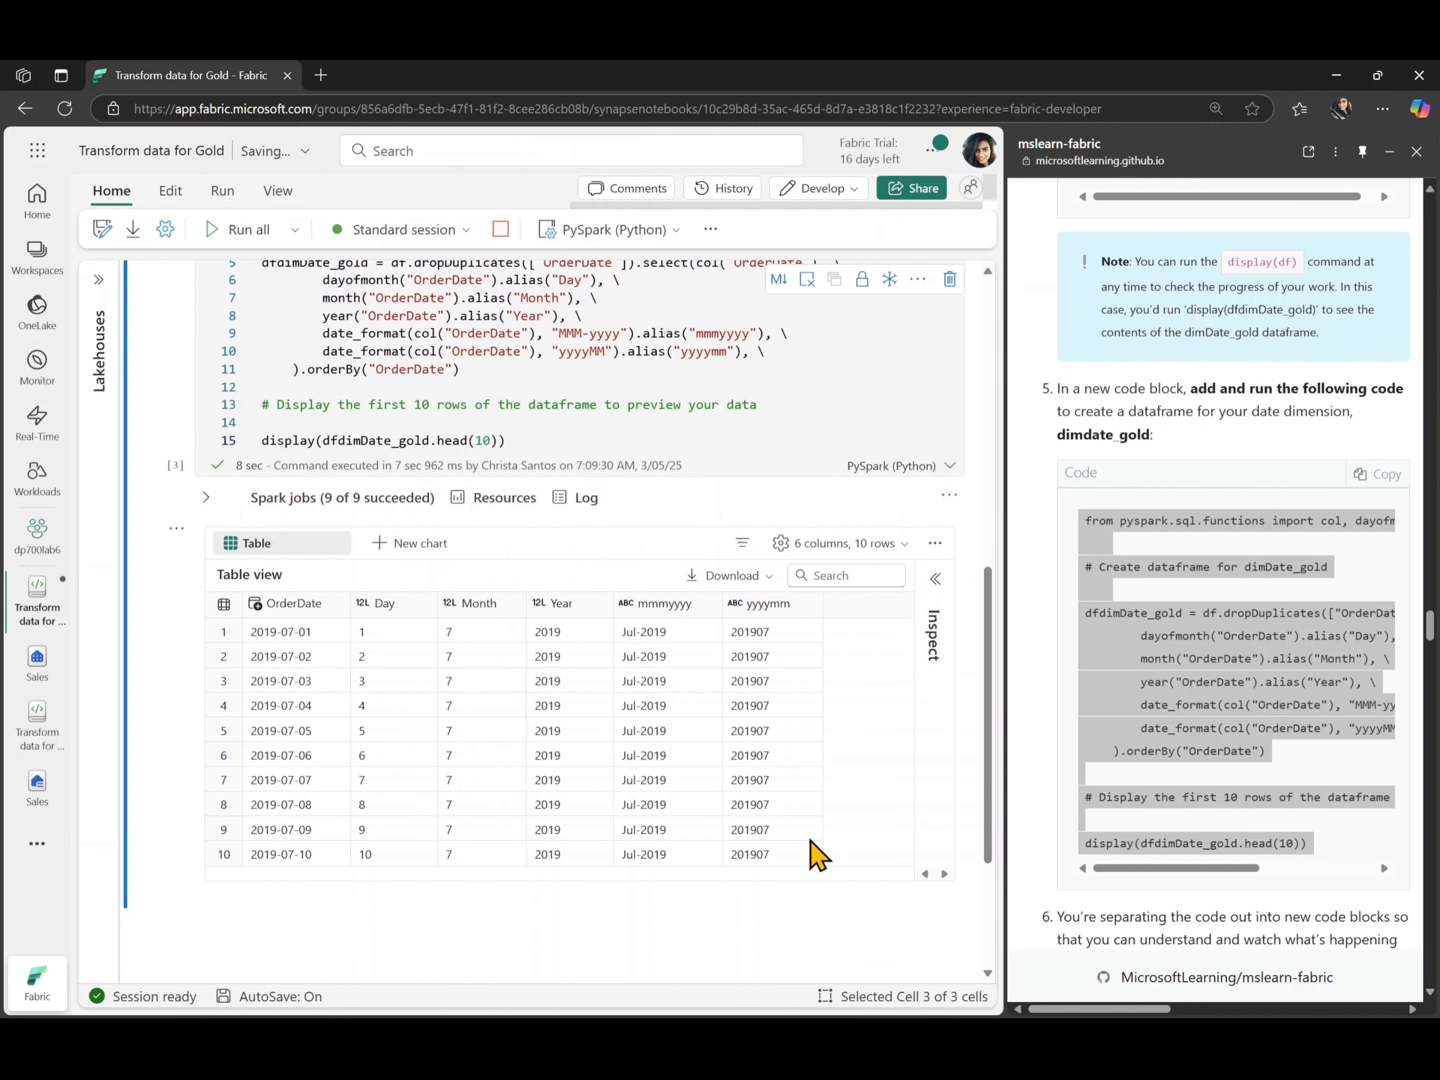
# - Add a code cell below the preview with the lab's step 6 code that merges dfdimDate_gold updates into Tables/dimdate_gold
pyautogui.click(1047, 733)
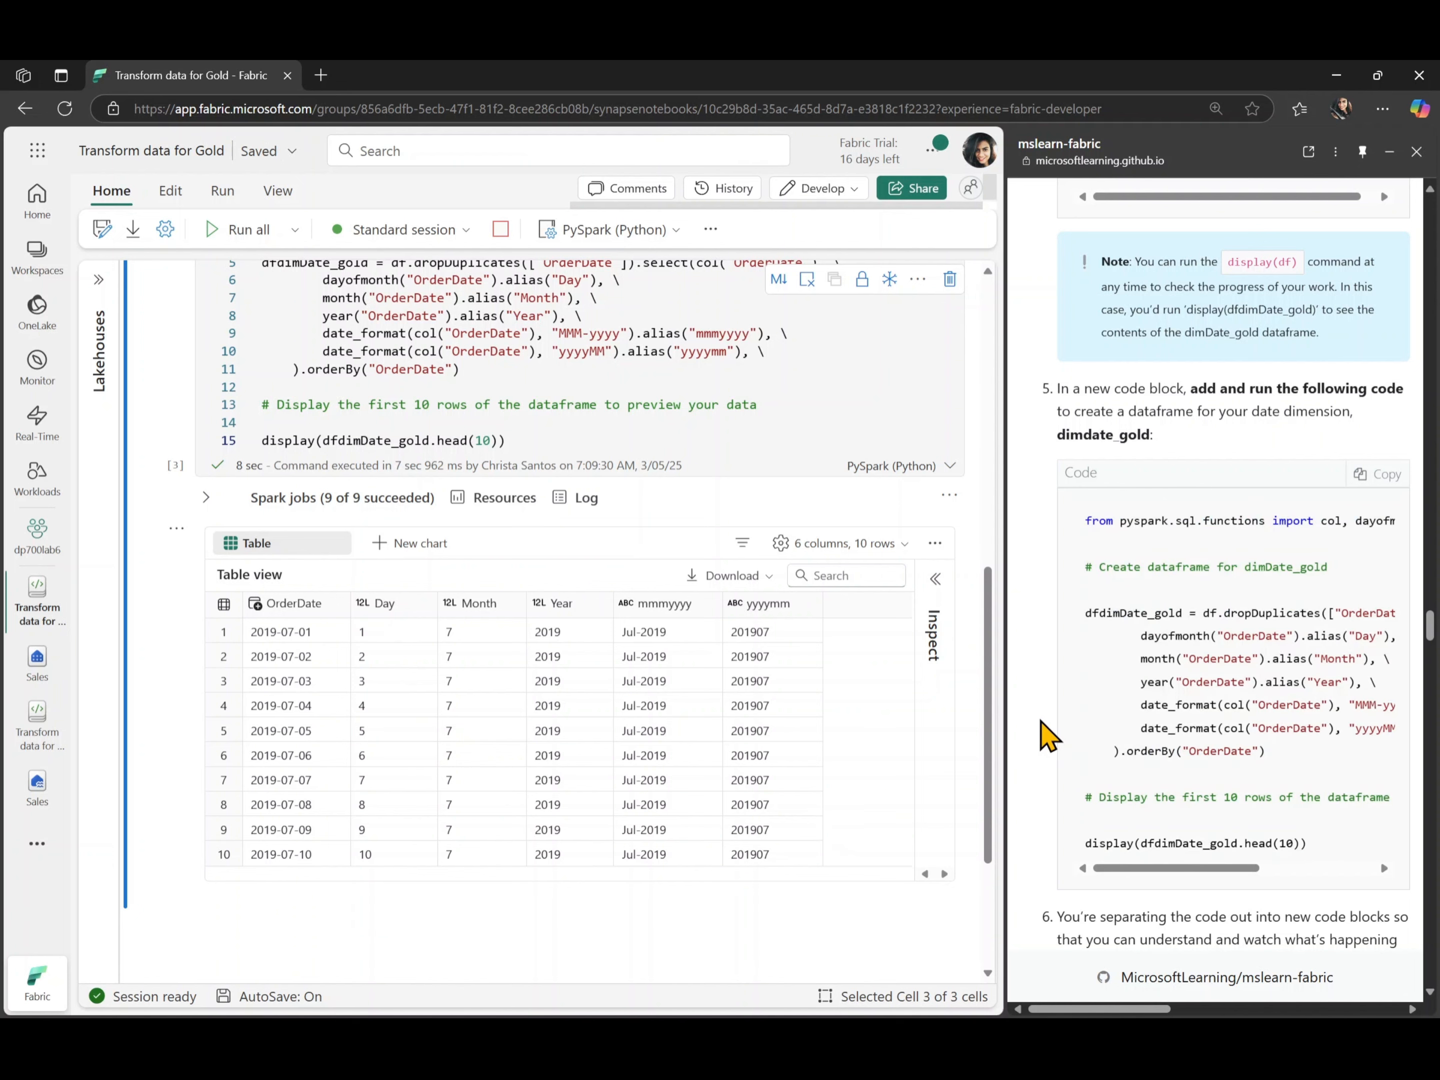
pyautogui.scroll(-6, 1046, 733)
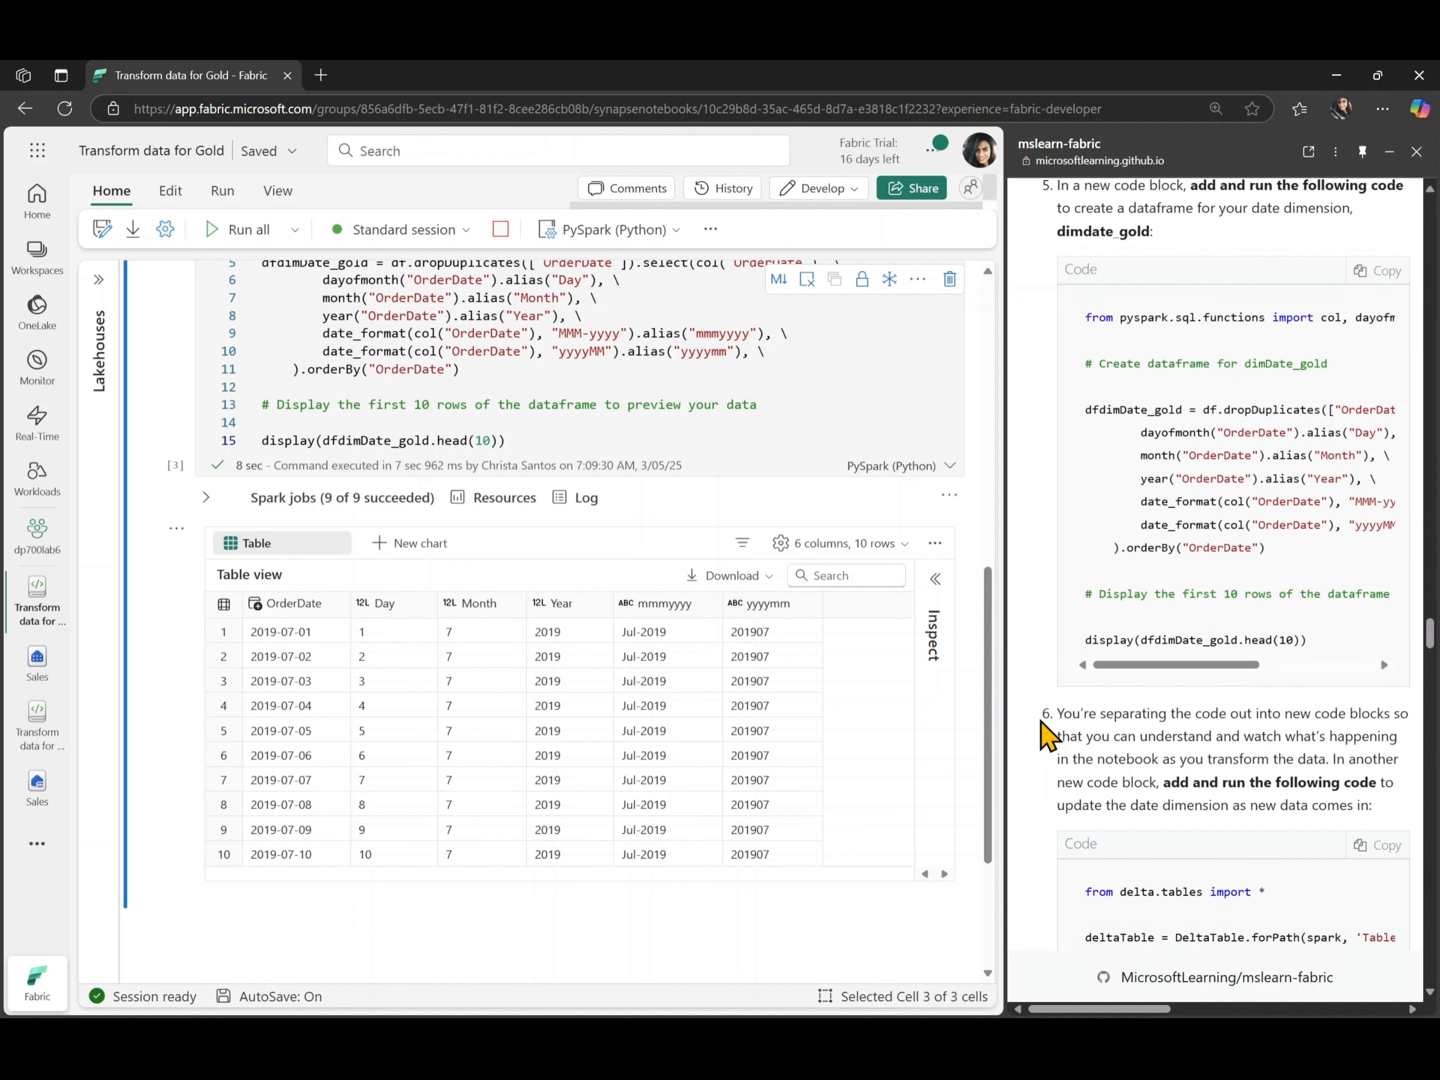
pyautogui.scroll(-2, 1046, 733)
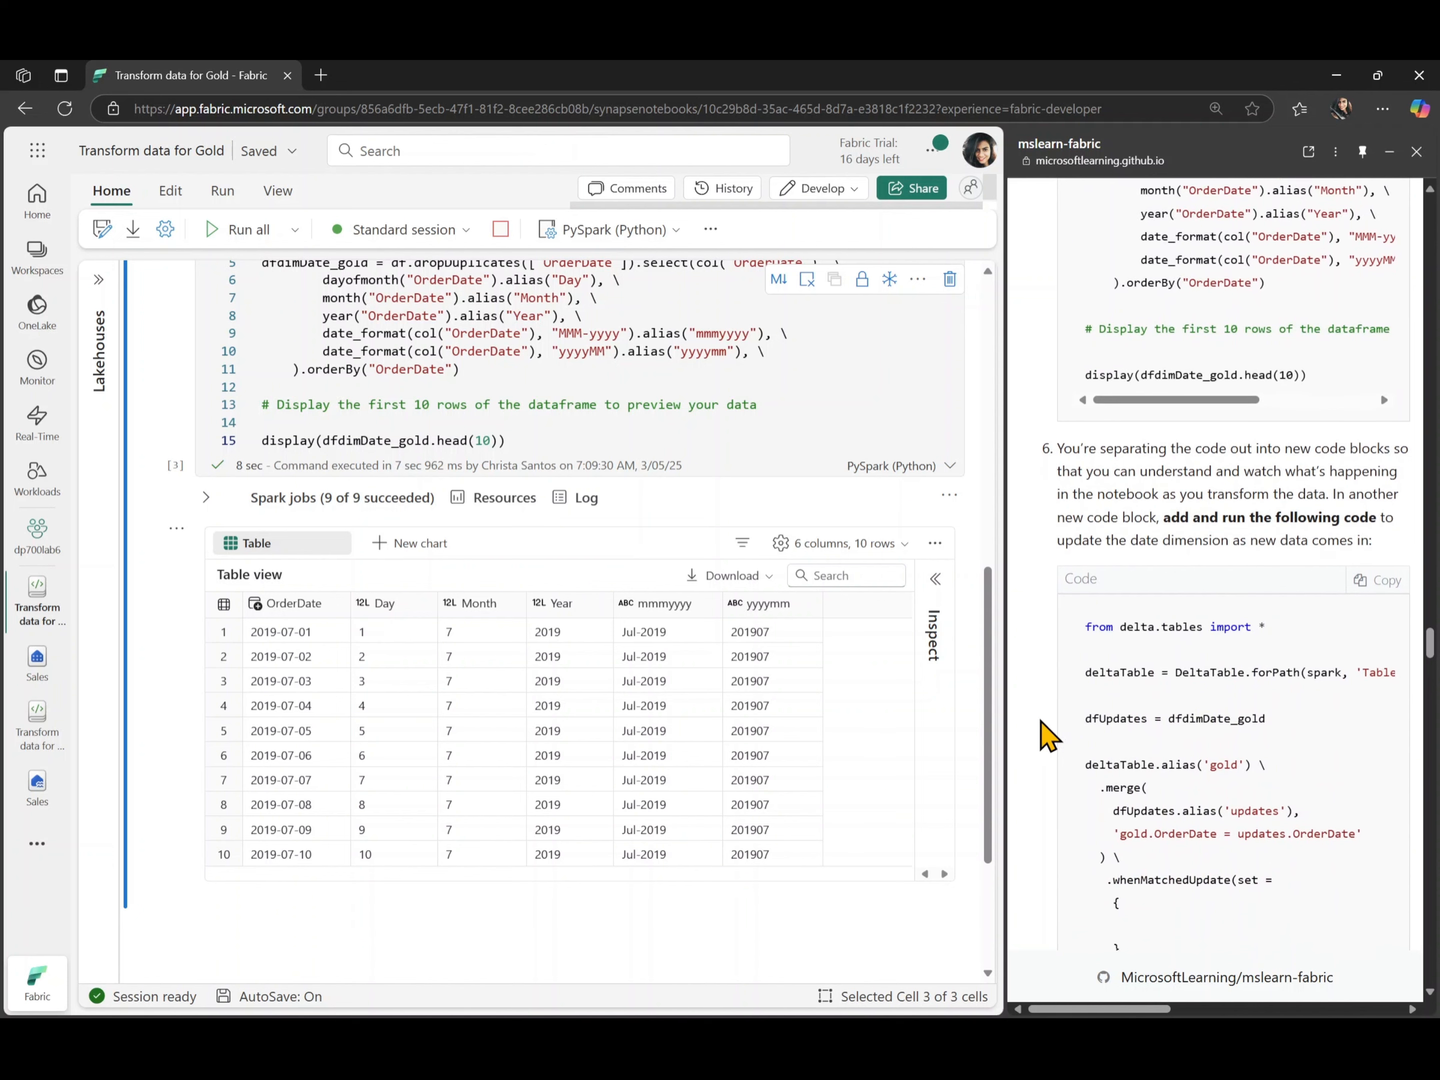
pyautogui.scroll(-2, 1042, 736)
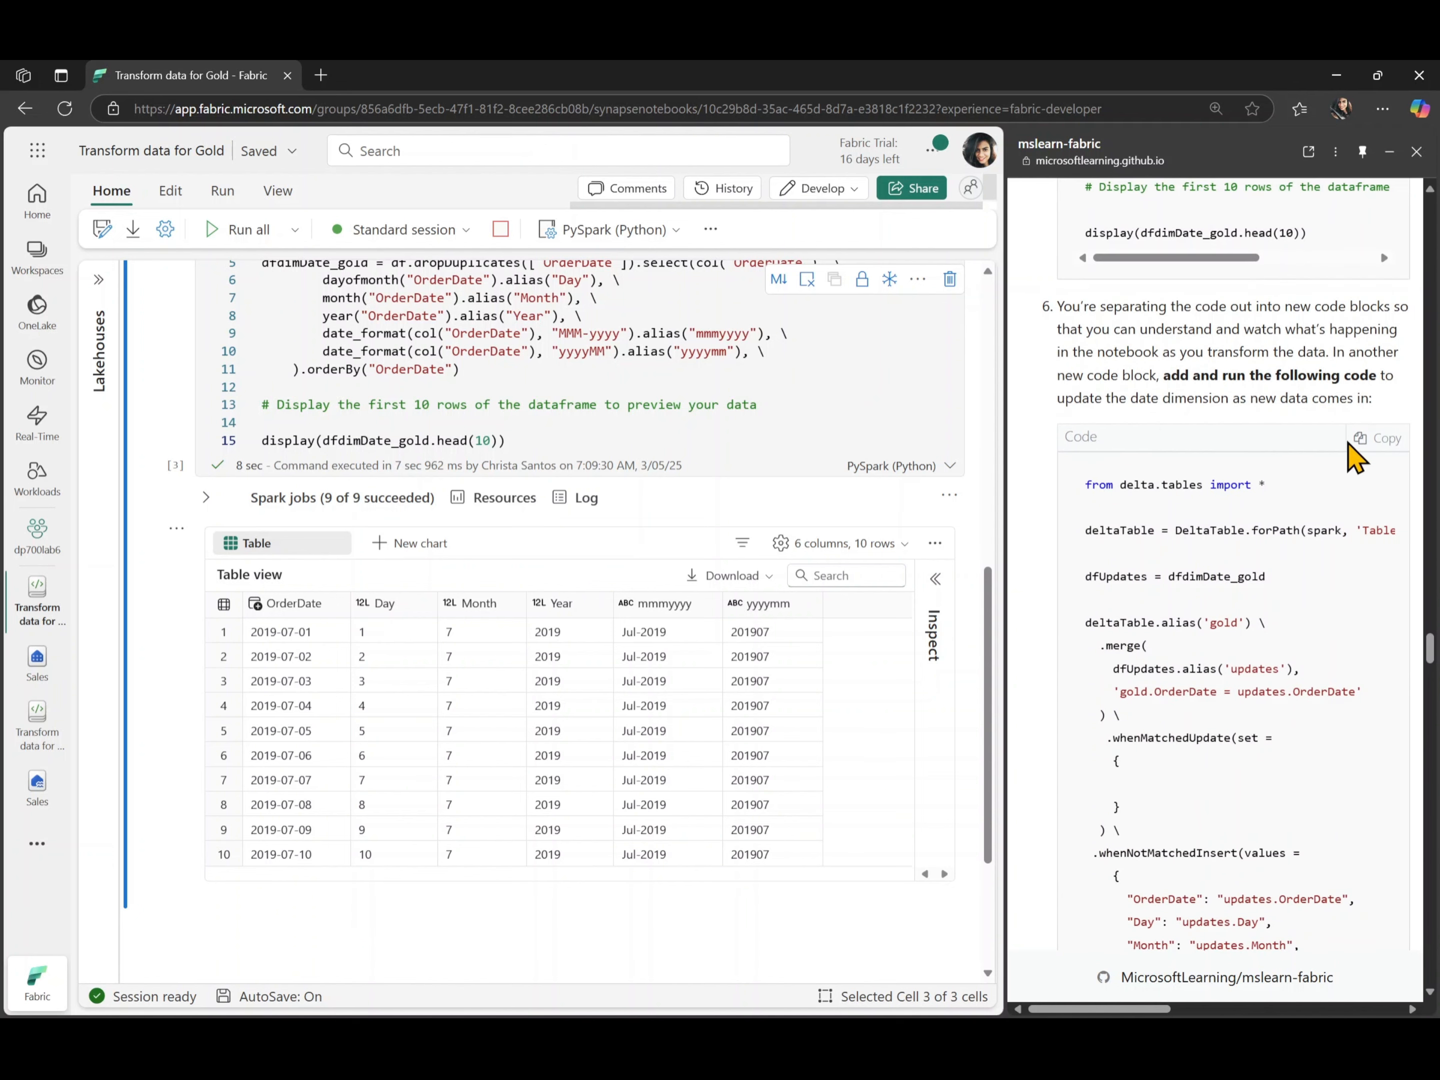
pyautogui.click(1363, 440)
pyautogui.scroll(-3, 539, 858)
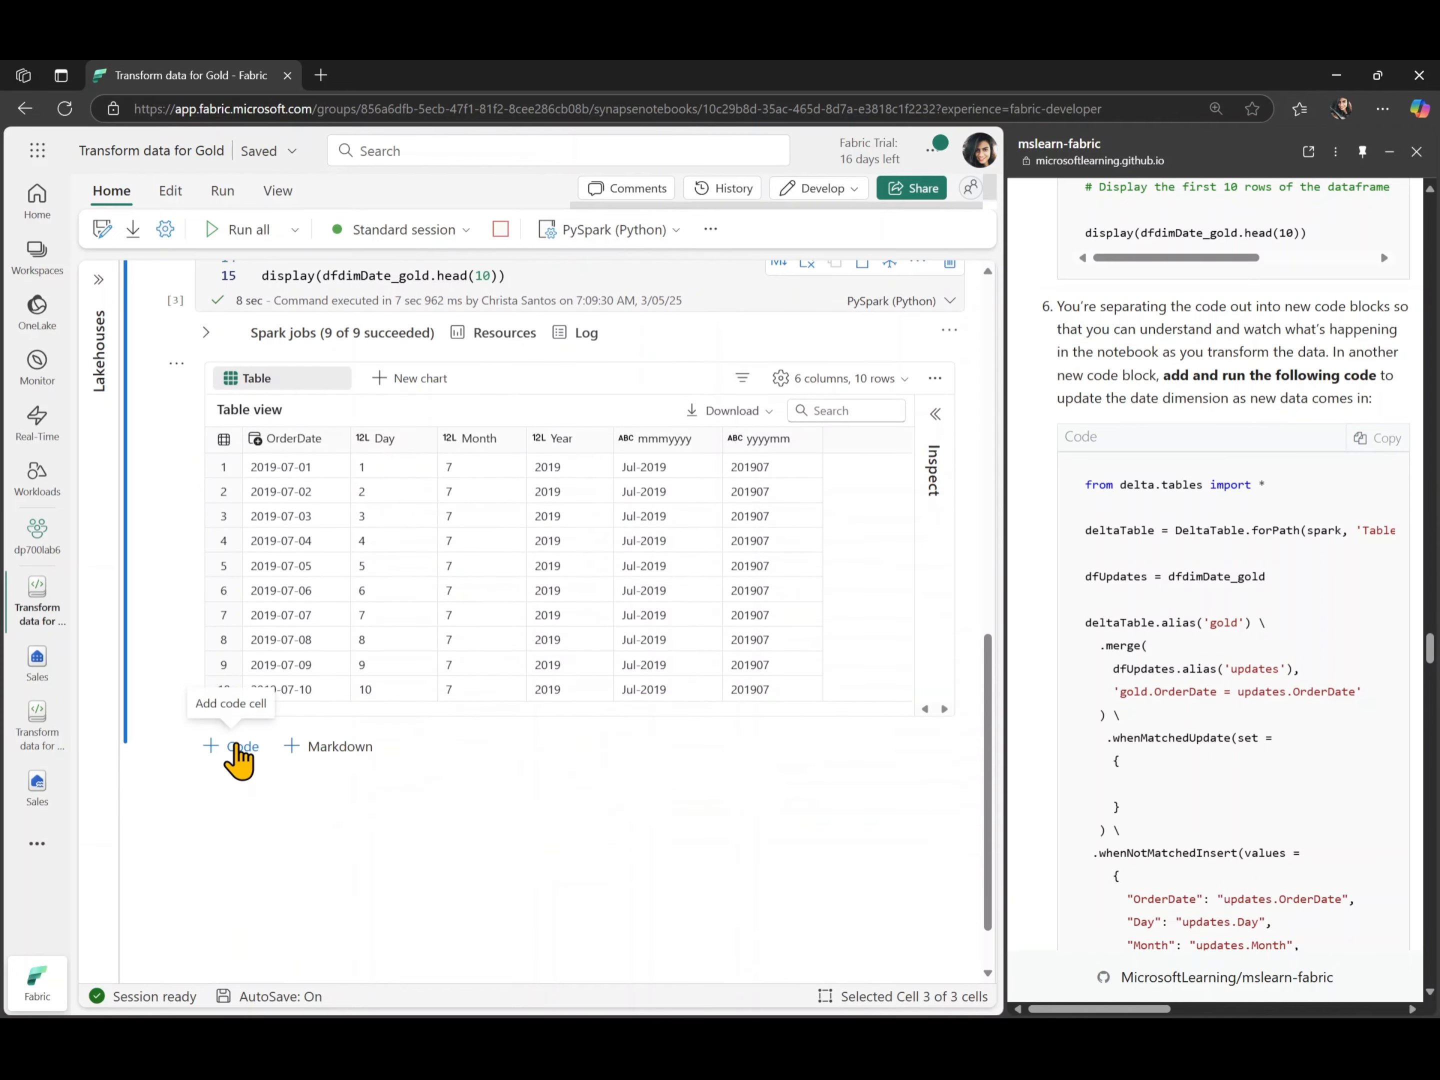
pyautogui.click(238, 747)
pyautogui.hotkey('ctrl', 'v')
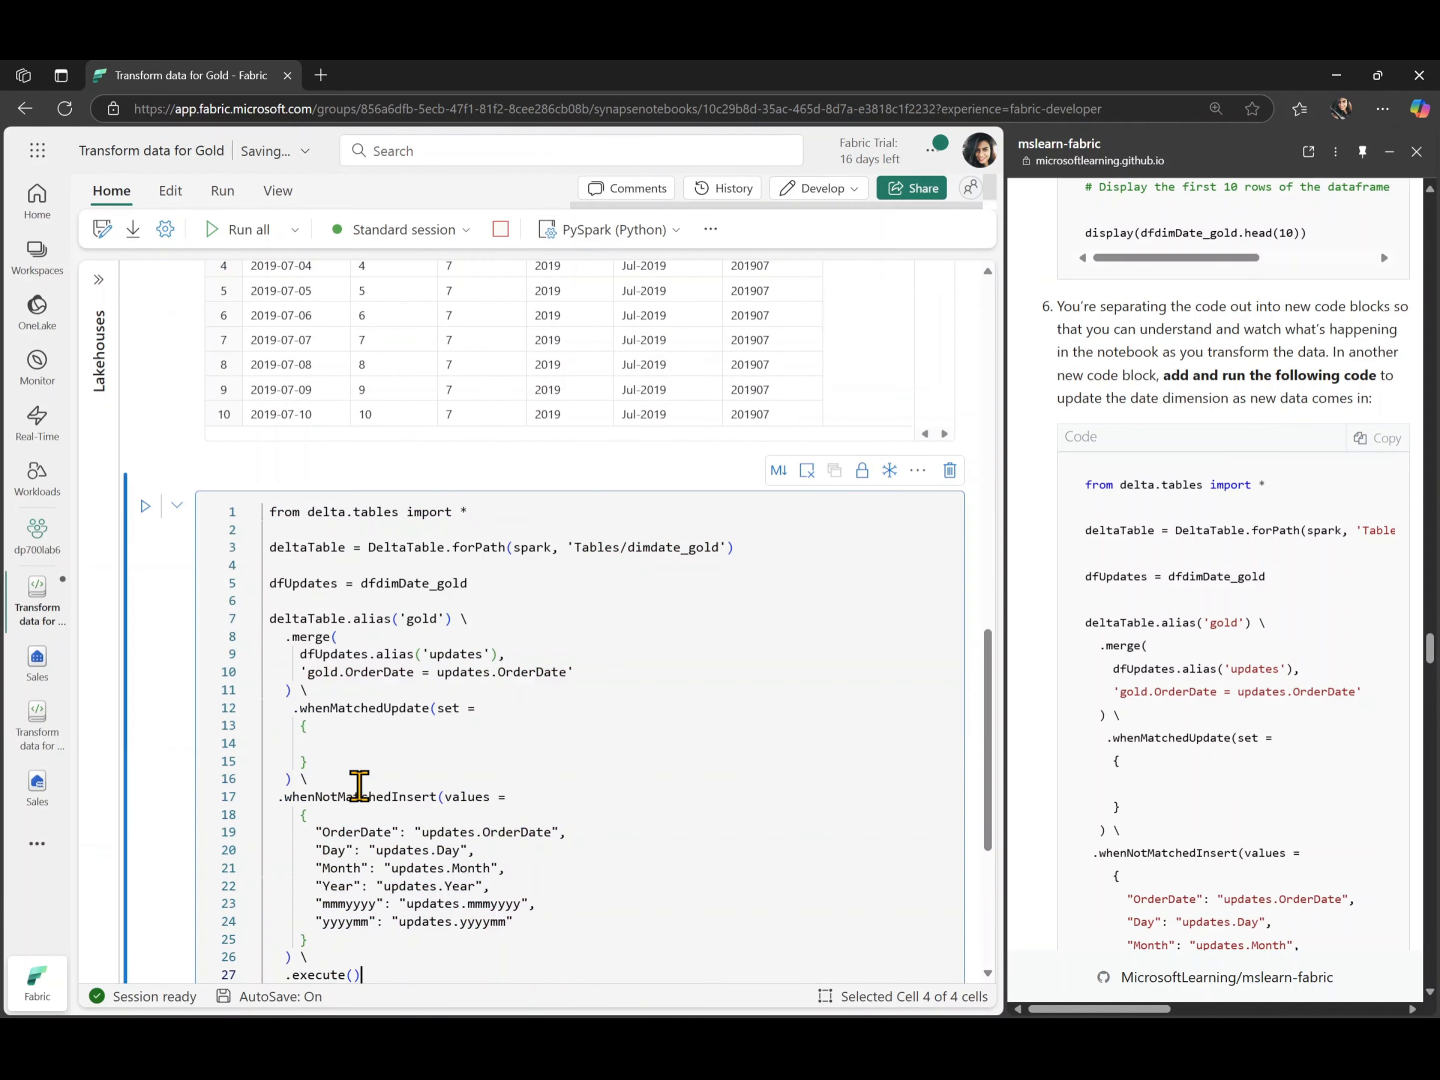
# - Outdent the dimdate_gold merge code and run the cell to update the date dimension
pyautogui.scroll(3, 441, 450)
pyautogui.scroll(2, 450, 450)
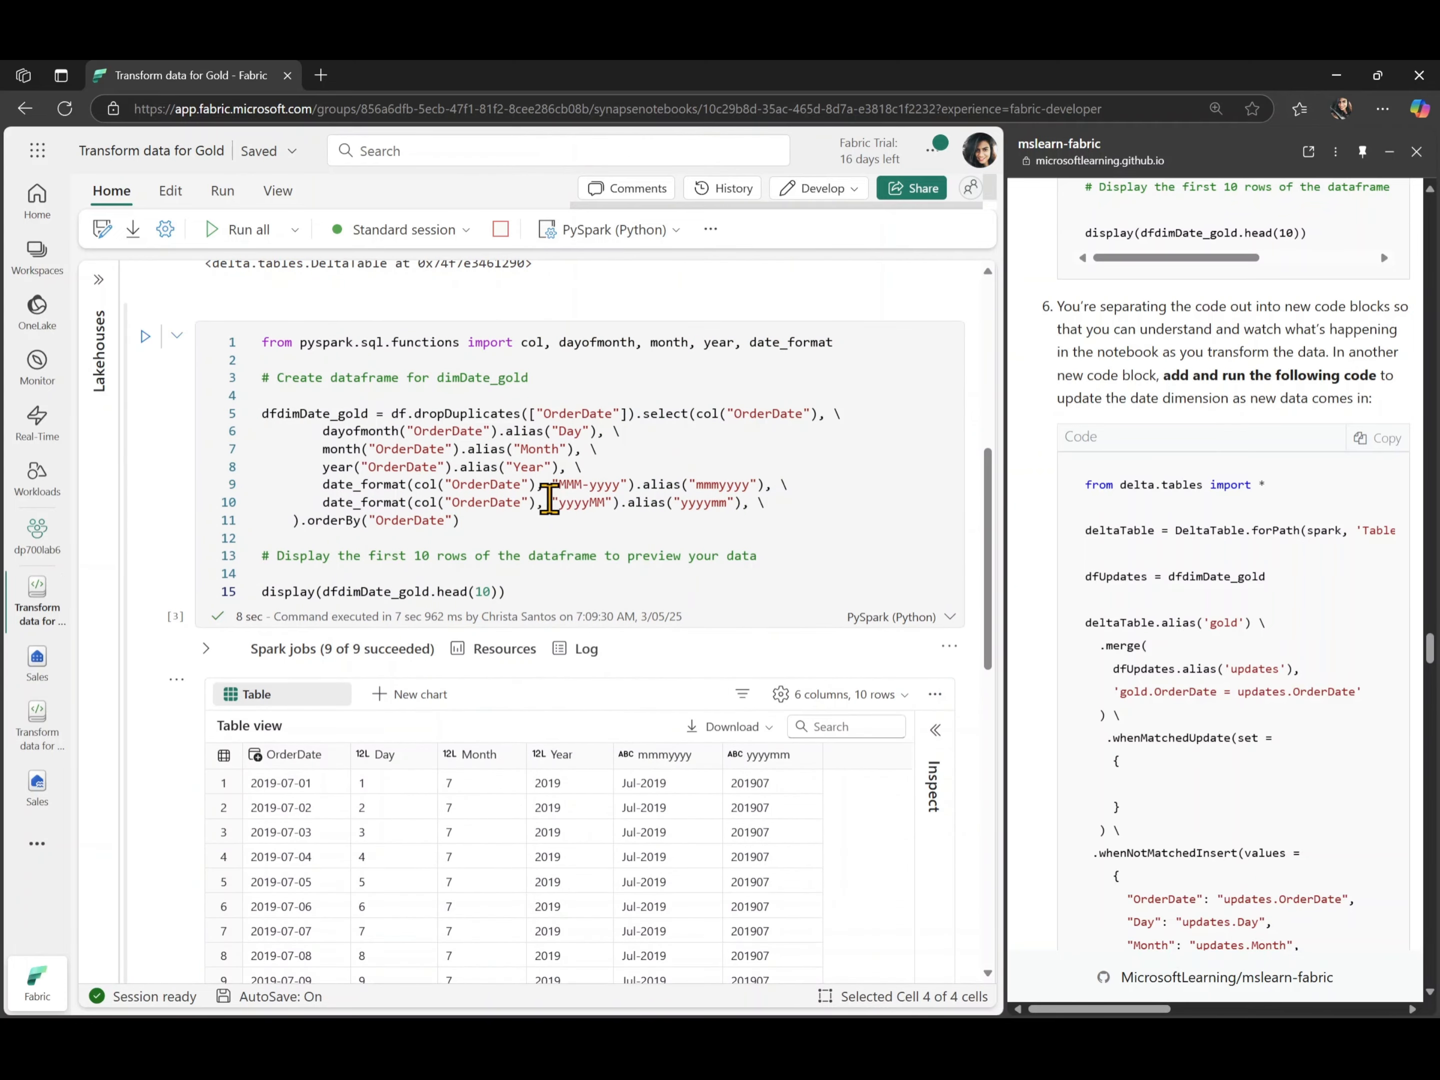
pyautogui.scroll(-10, 541, 504)
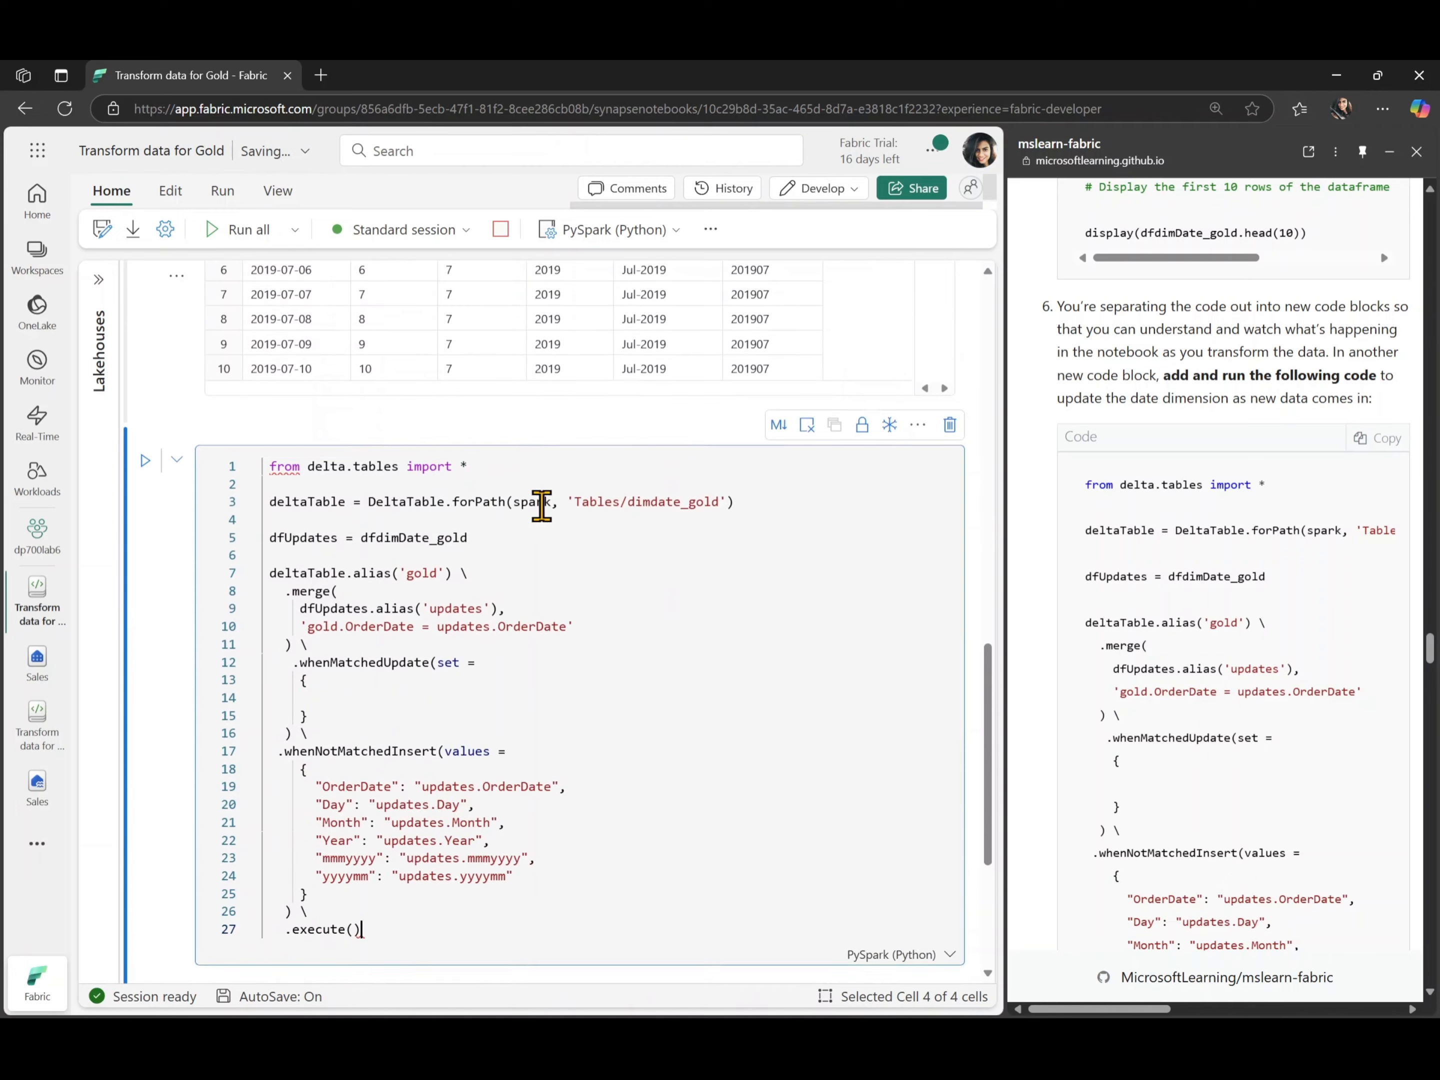
pyautogui.click(556, 760)
pyautogui.hotkey('ctrl', 'a')
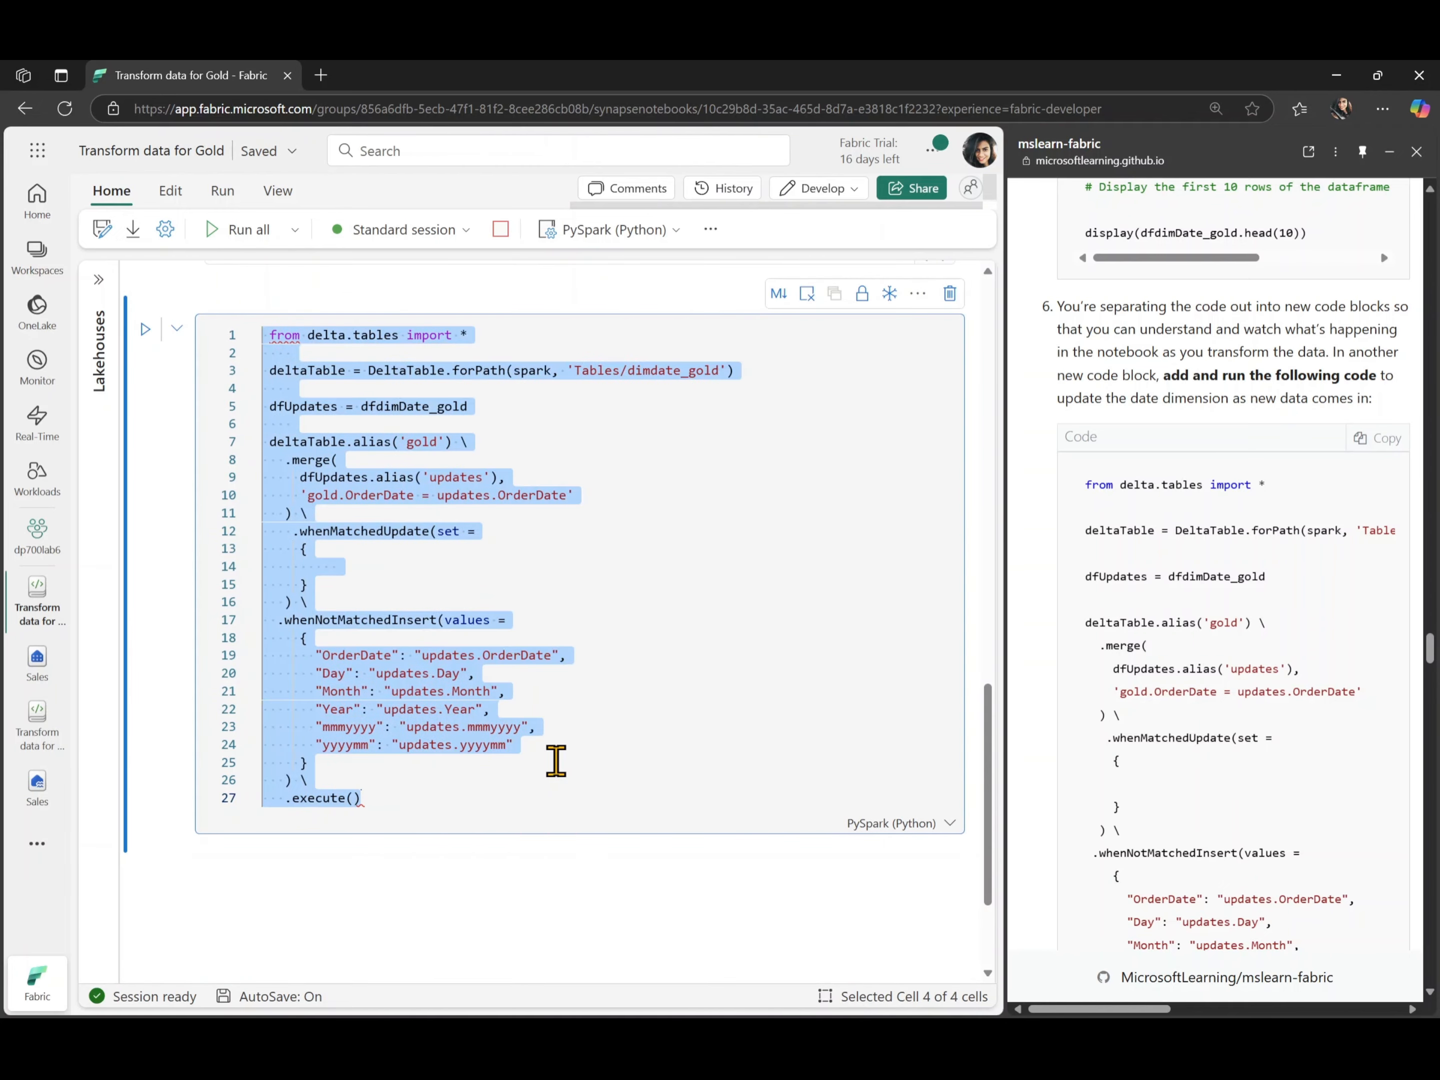
pyautogui.hotkey('shift', 'Tab')
pyautogui.click(457, 795)
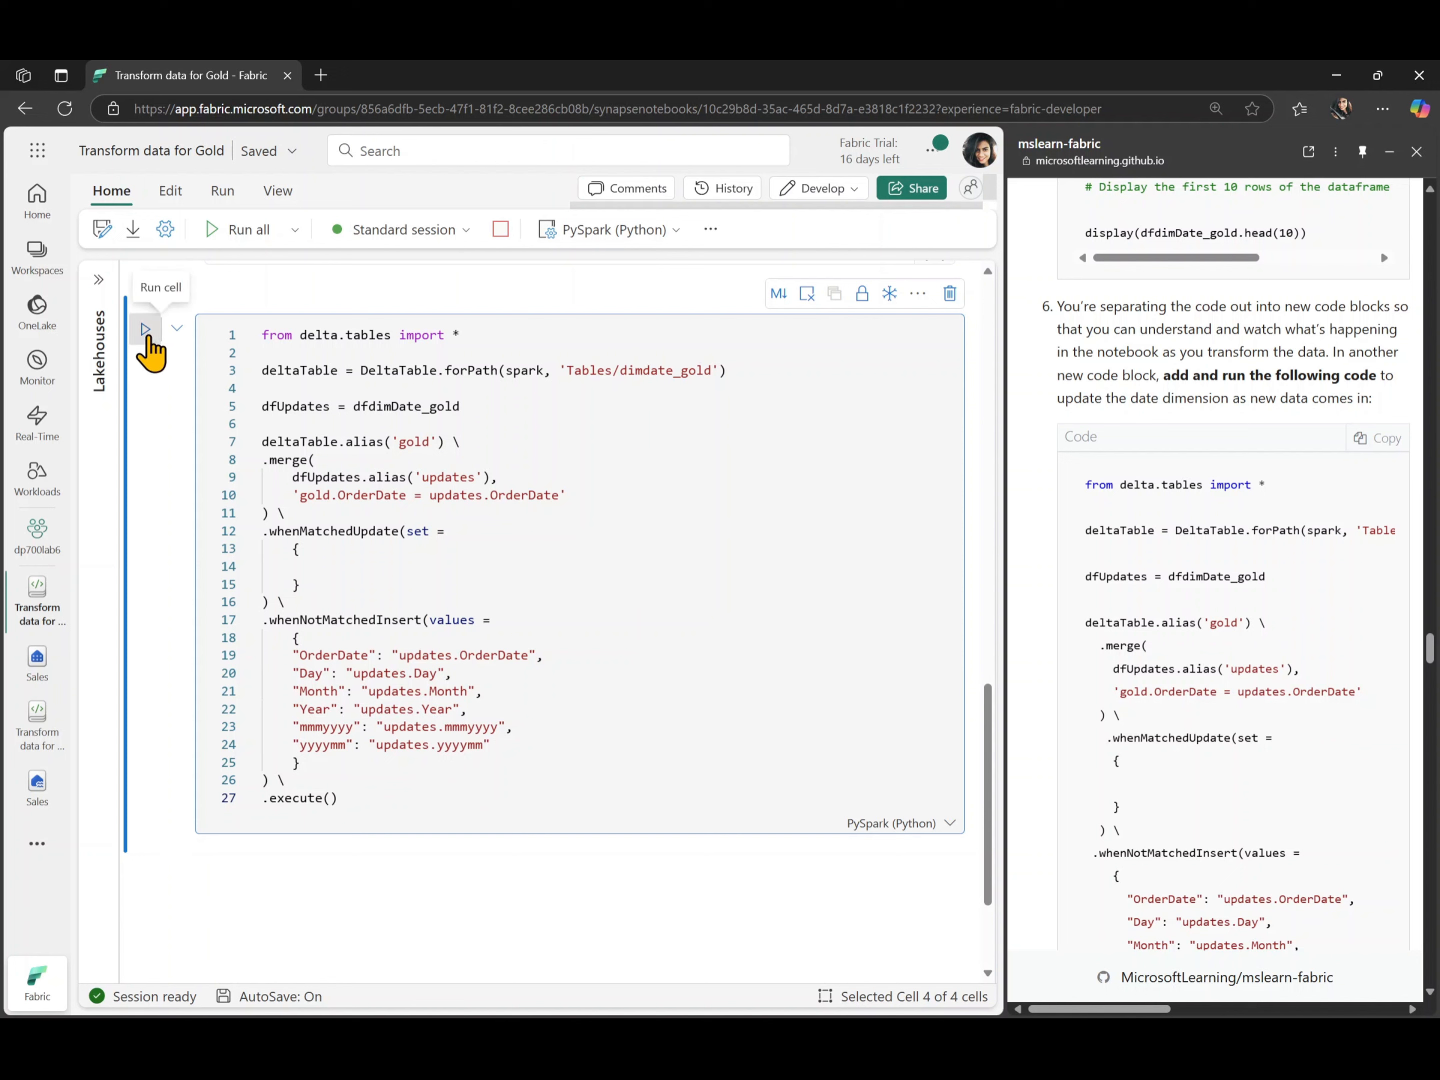
pyautogui.click(145, 330)
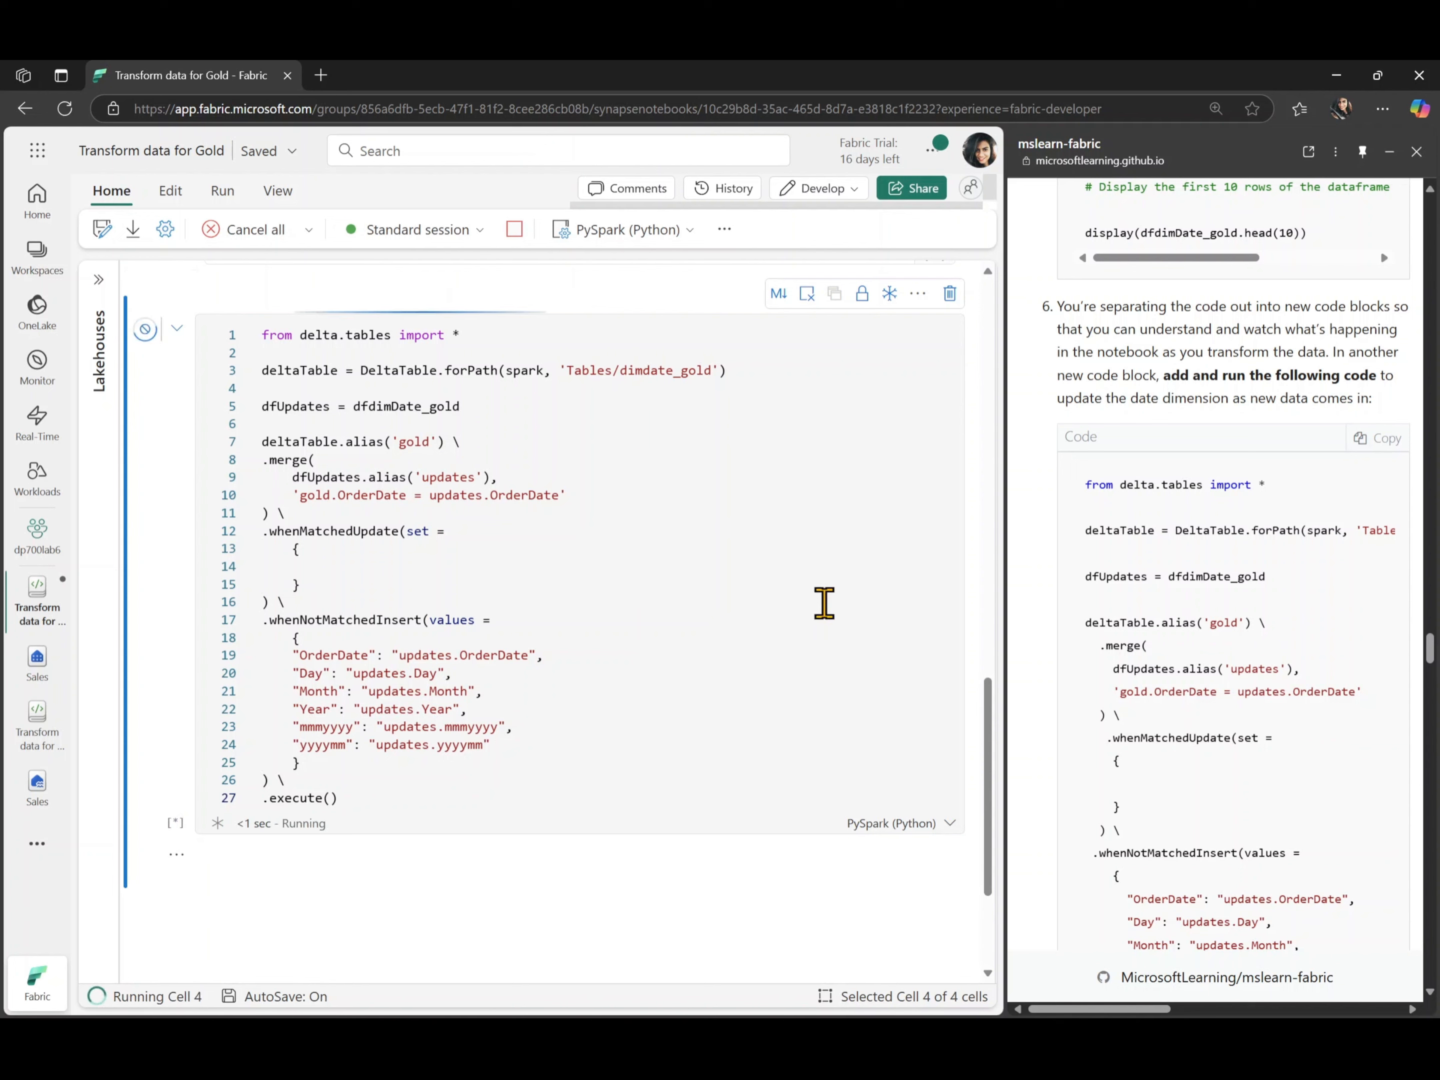
# - Add a code cell with the lab's step 7 code that creates the sales.dimcustomer_gold dimension table
pyautogui.scroll(-3, 1088, 744)
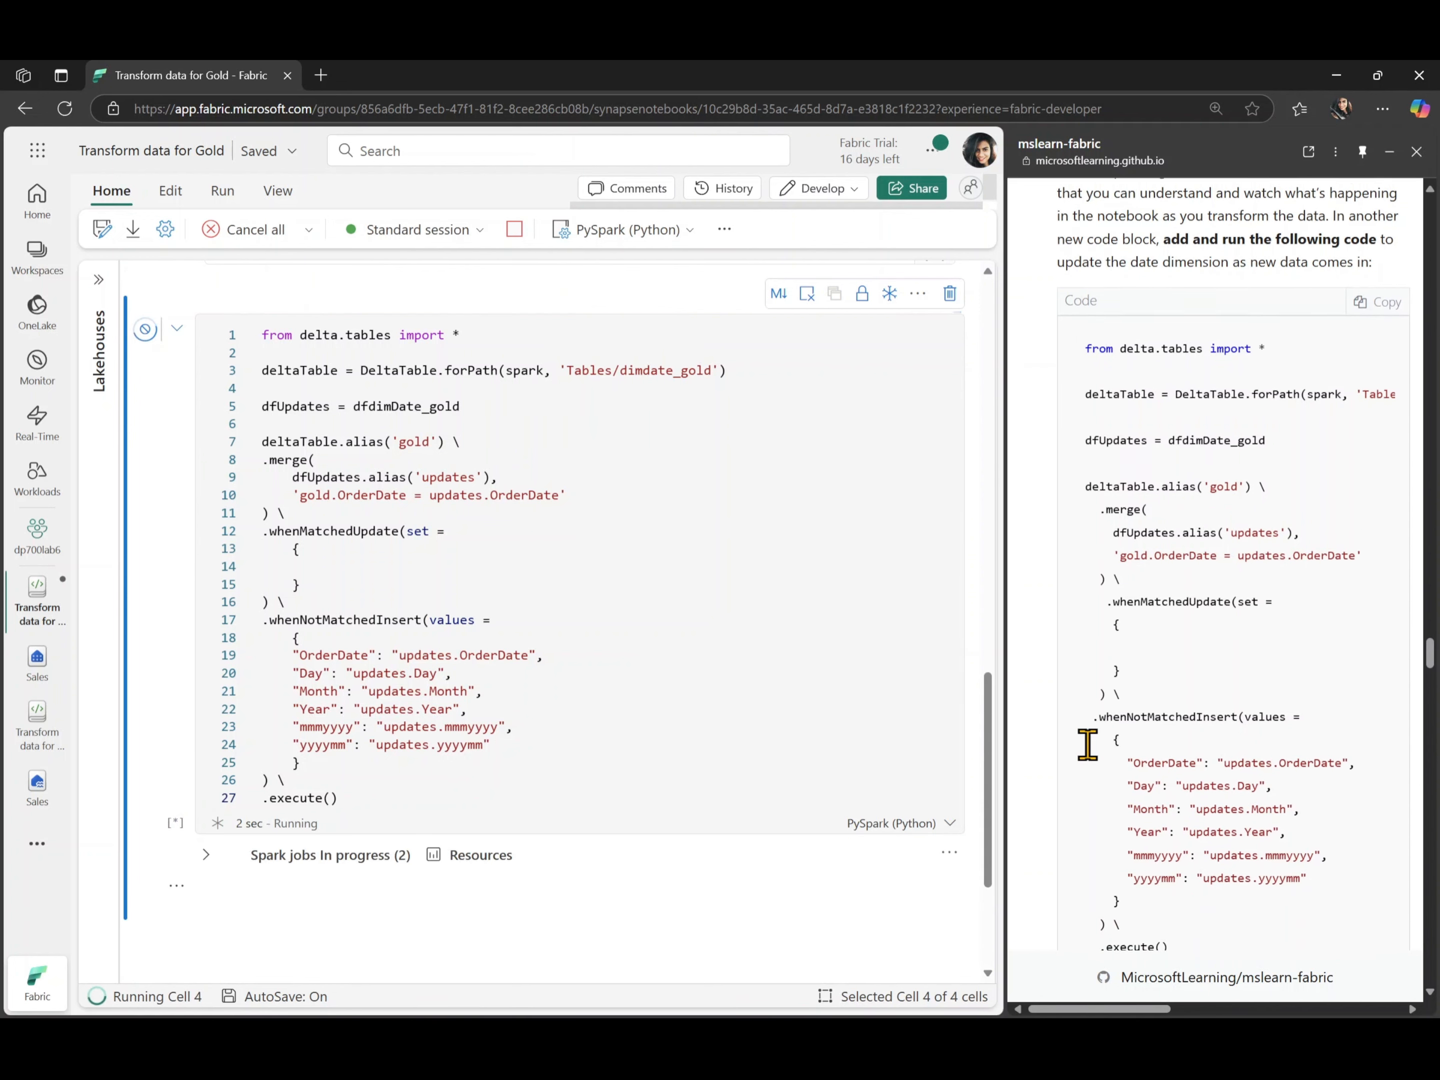
pyautogui.scroll(-7, 1088, 744)
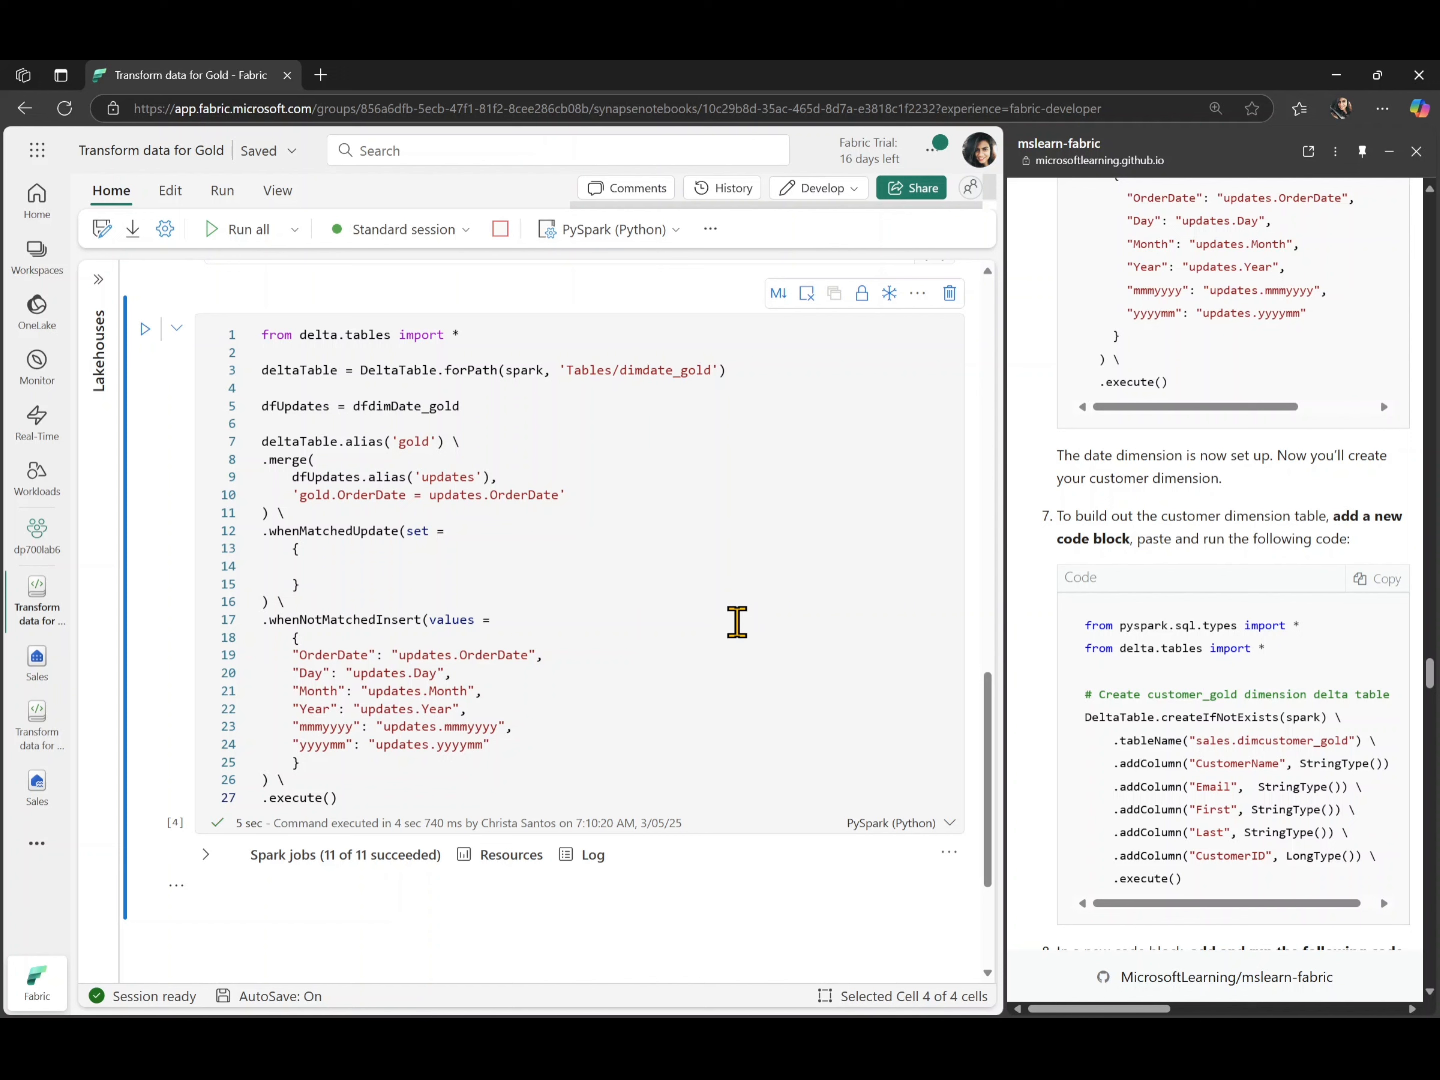
pyautogui.scroll(-3, 1053, 618)
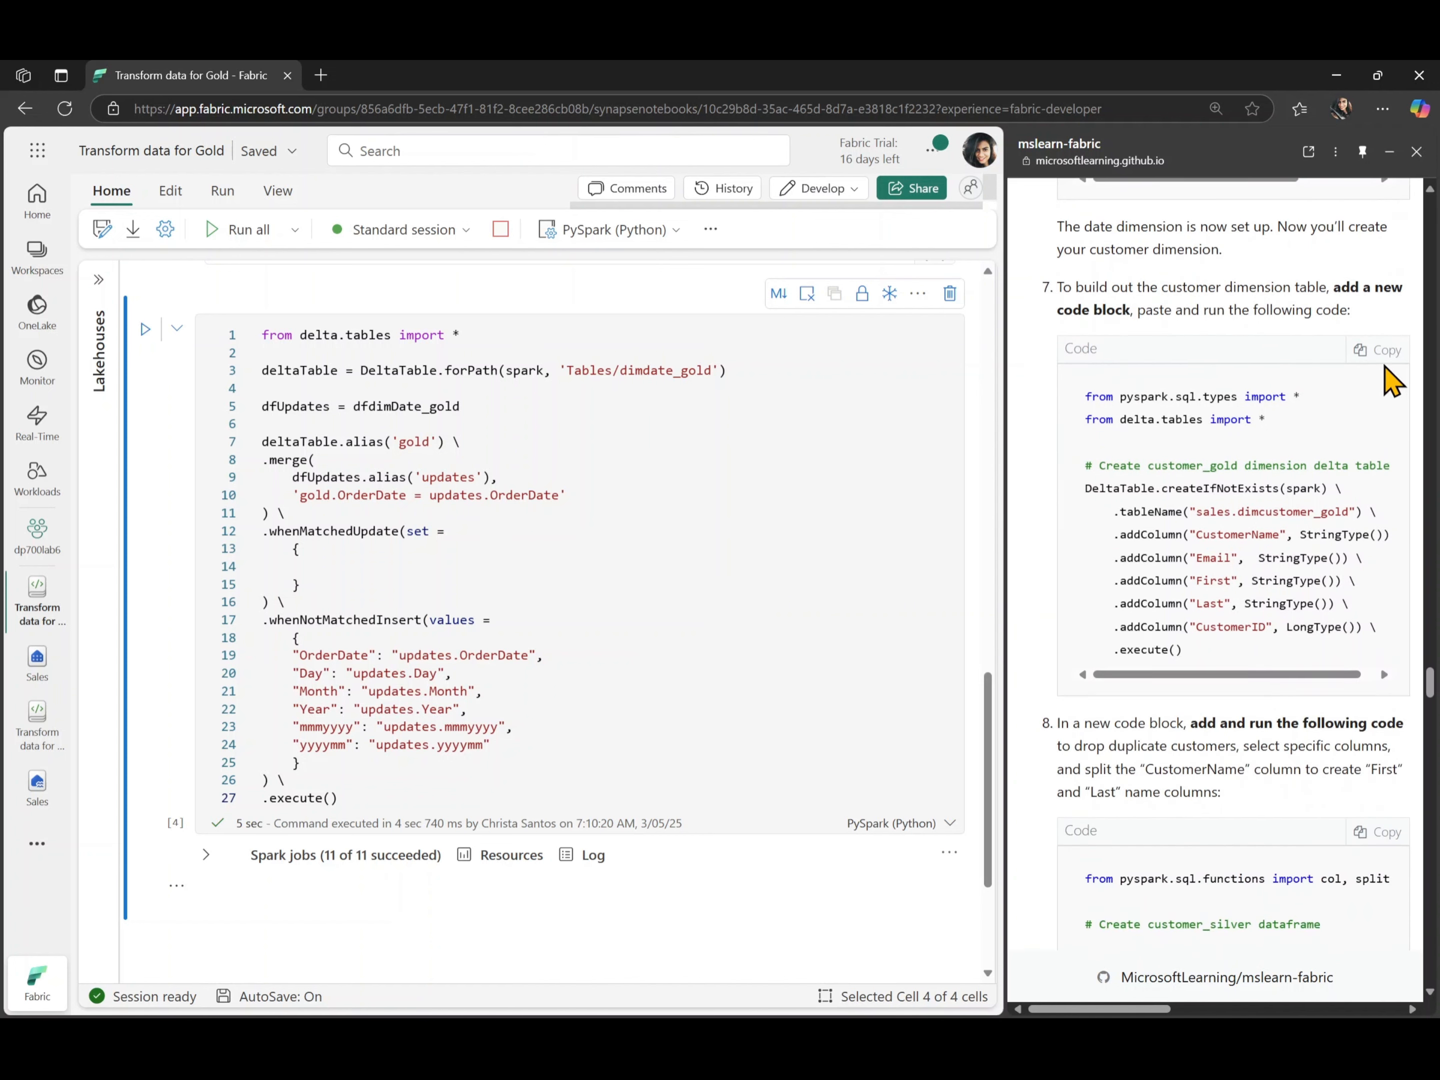
pyautogui.click(1377, 351)
pyautogui.scroll(-3, 682, 689)
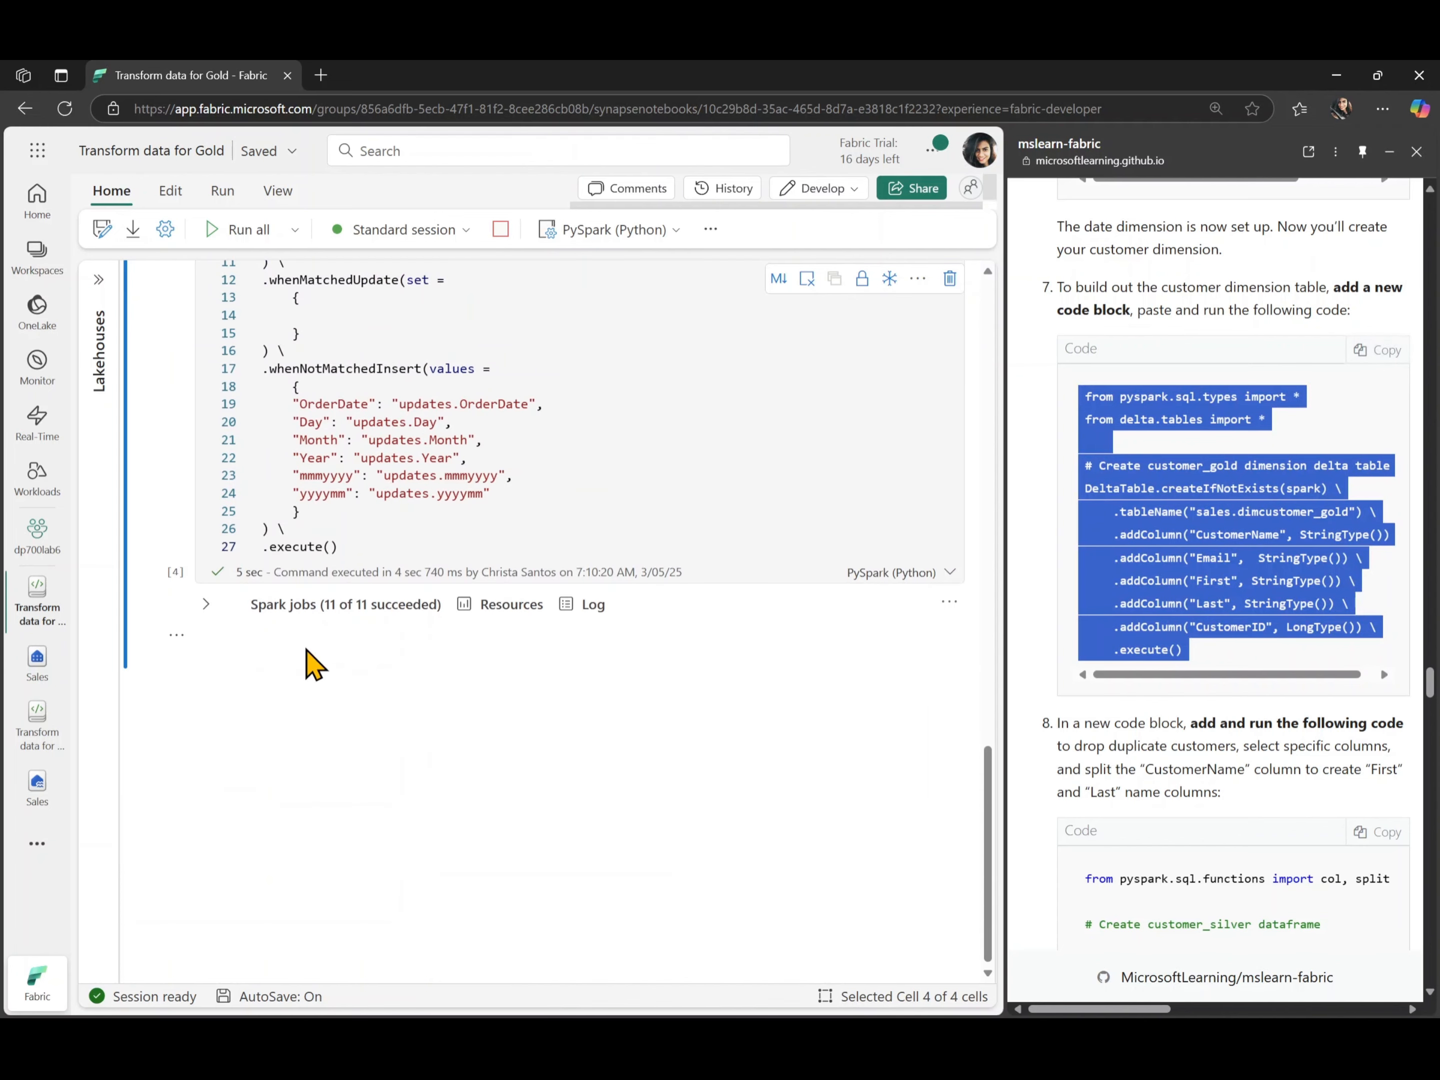
pyautogui.click(240, 674)
pyautogui.hotkey('ctrl', 'v')
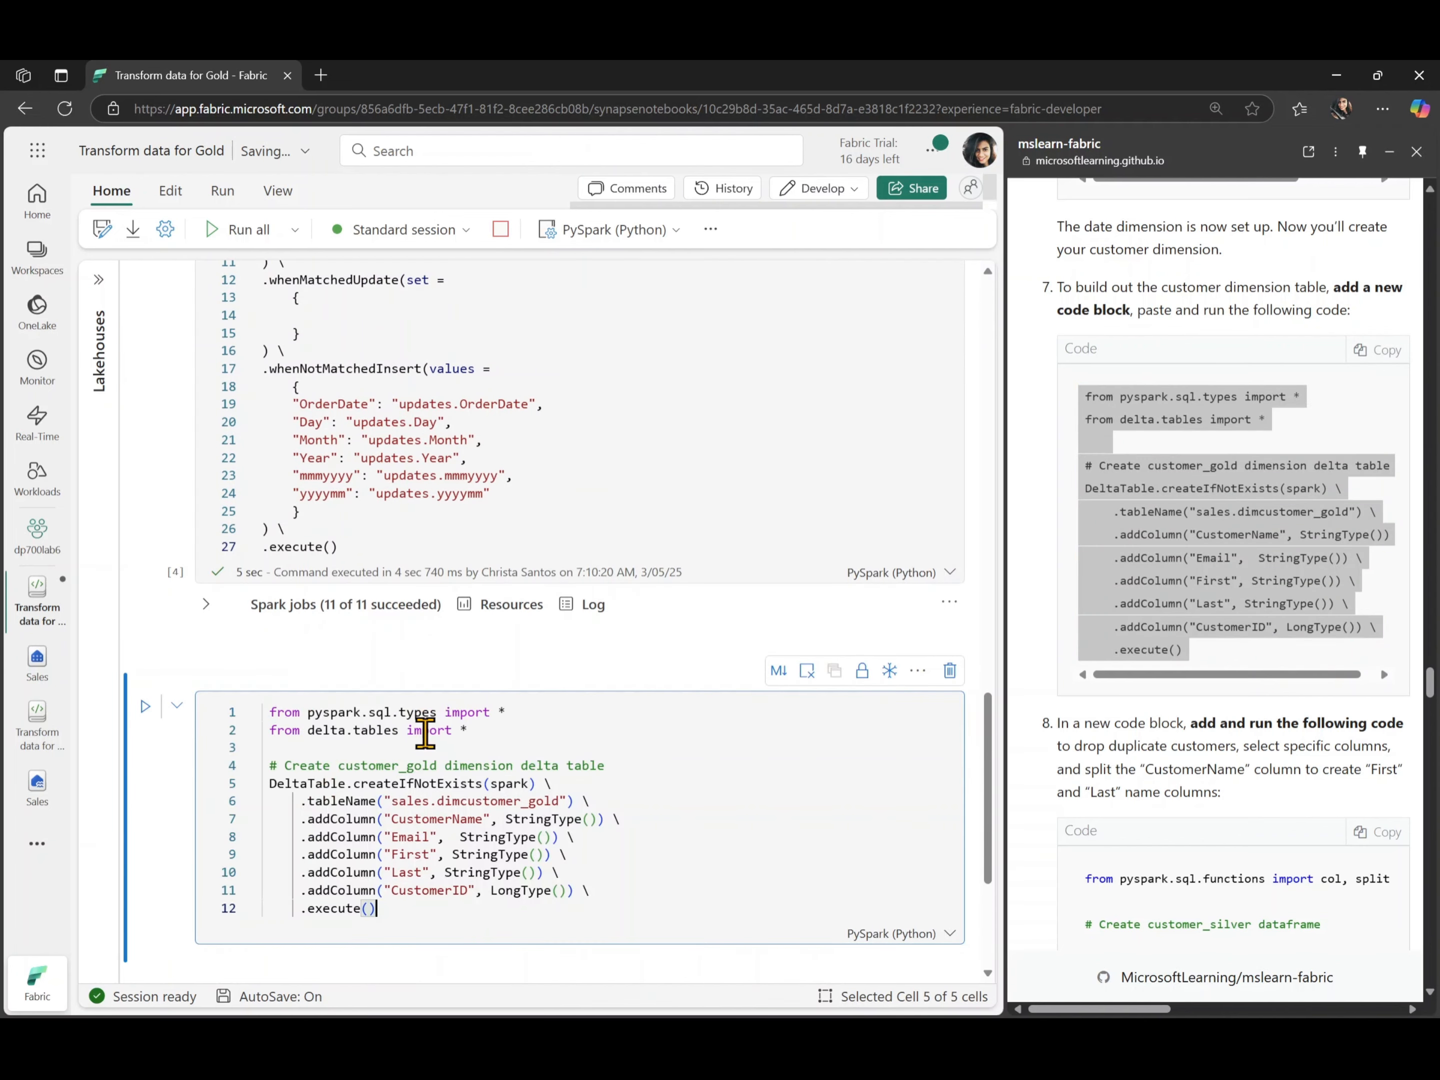
# - Outdent the sales.dimcustomer_gold table code and run the cell to create the customer dimension table
pyautogui.scroll(-2, 425, 732)
pyautogui.hotkey('ctrl', 'a')
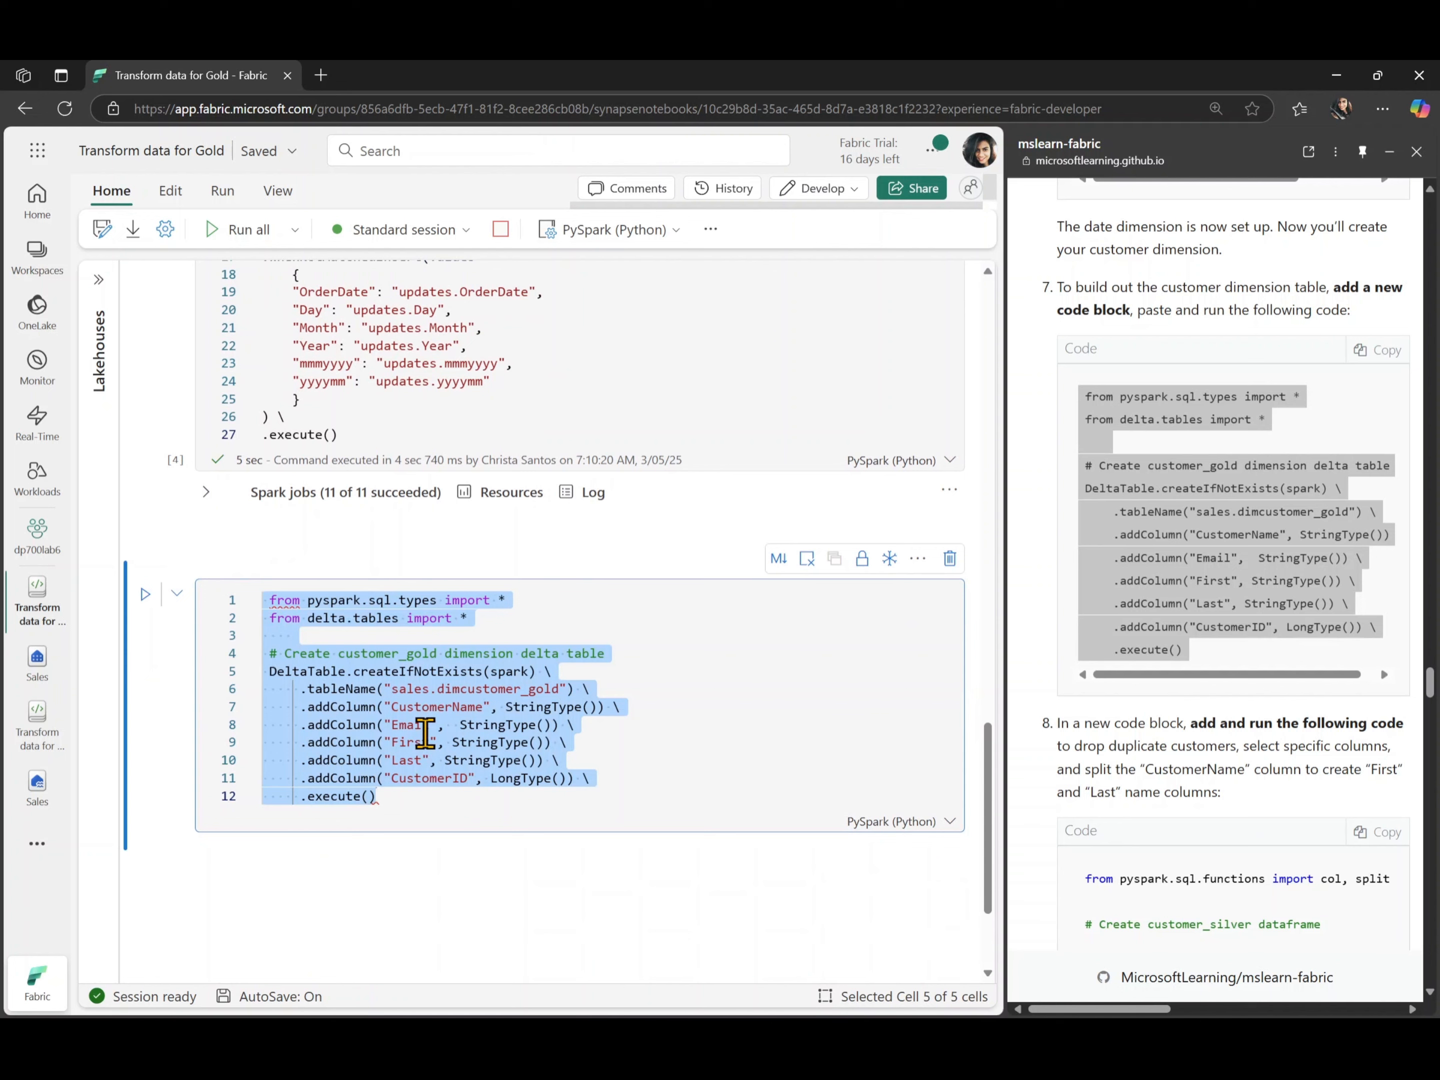
pyautogui.hotkey('shift', 'Tab')
pyautogui.click(412, 797)
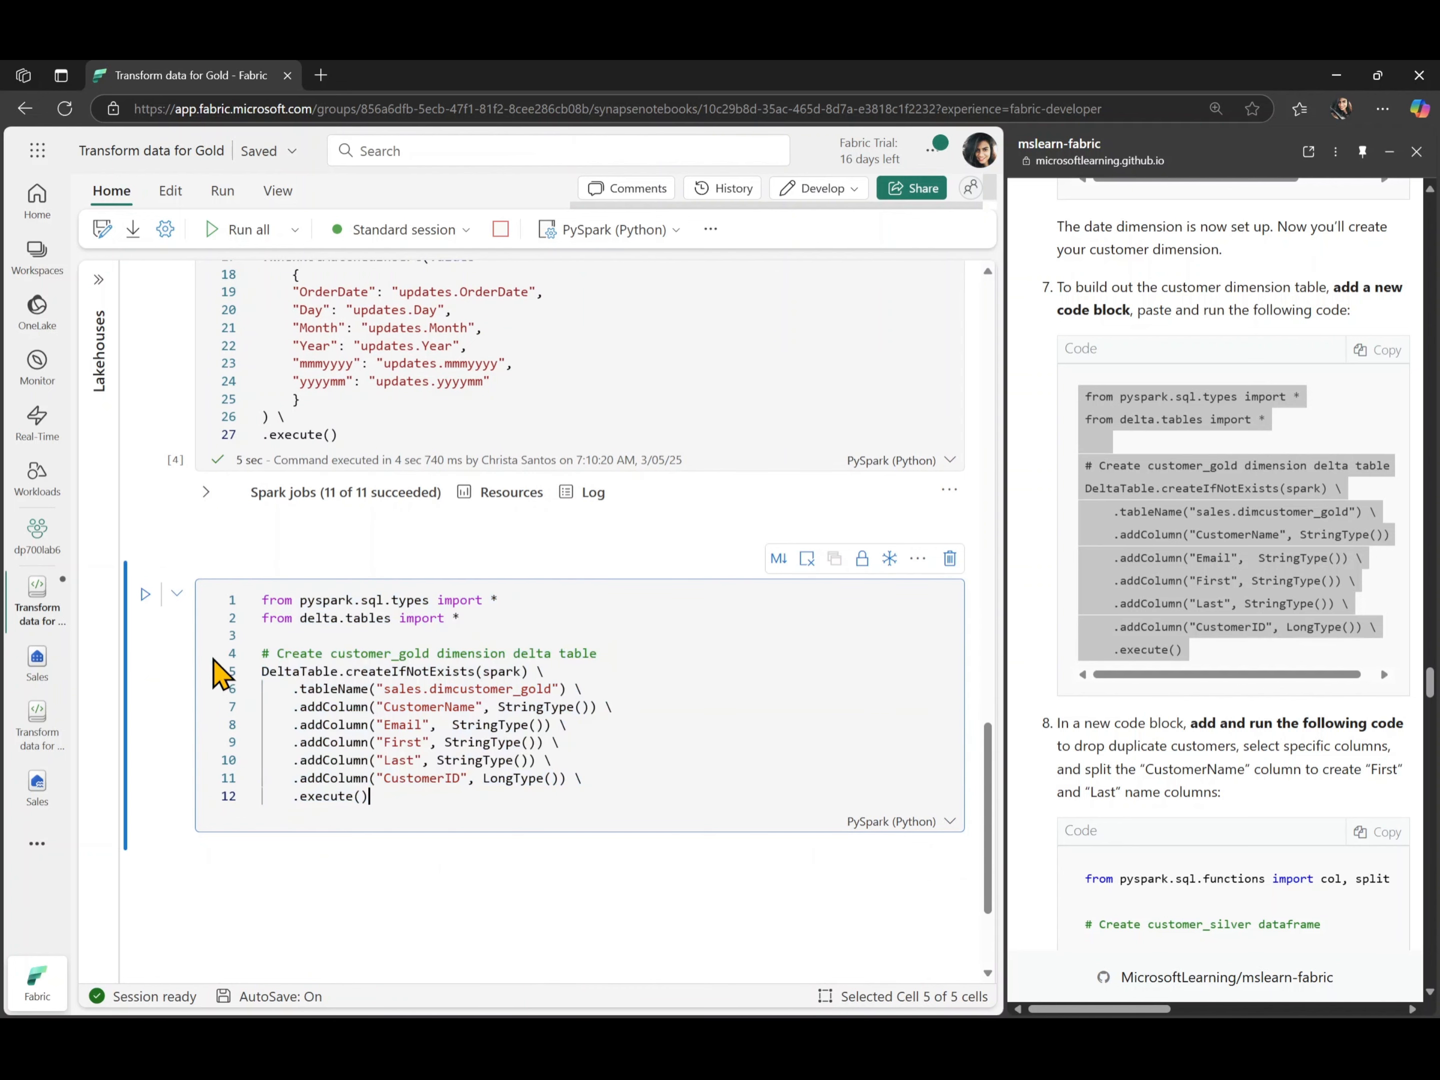
pyautogui.click(145, 595)
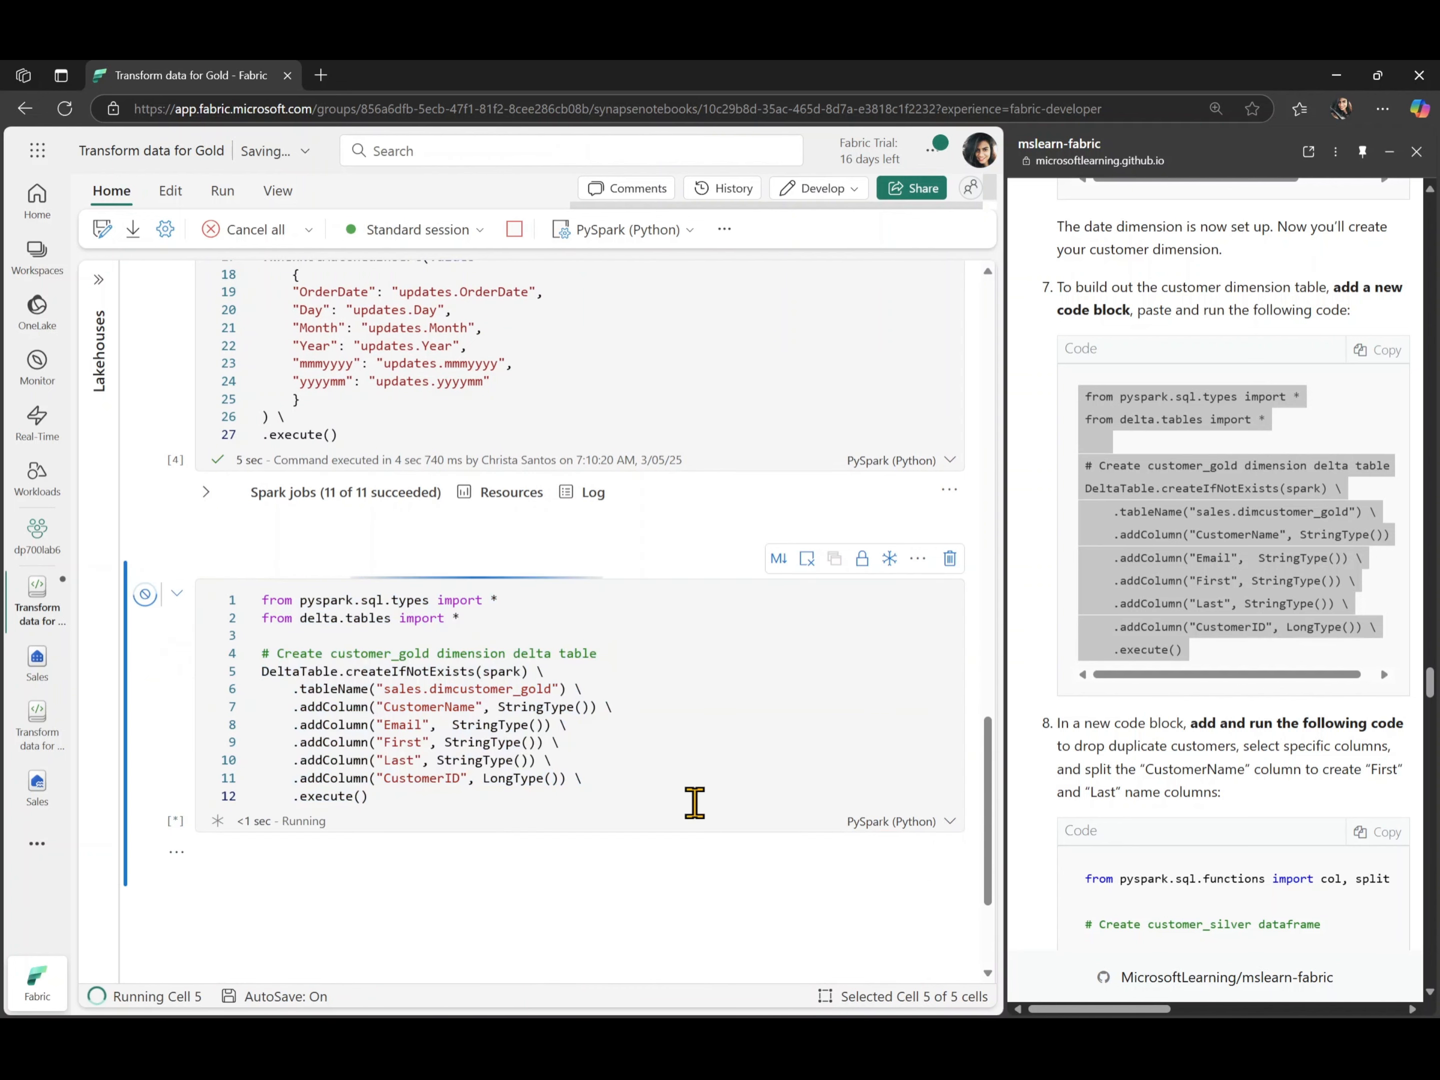
pyautogui.scroll(-3, 695, 808)
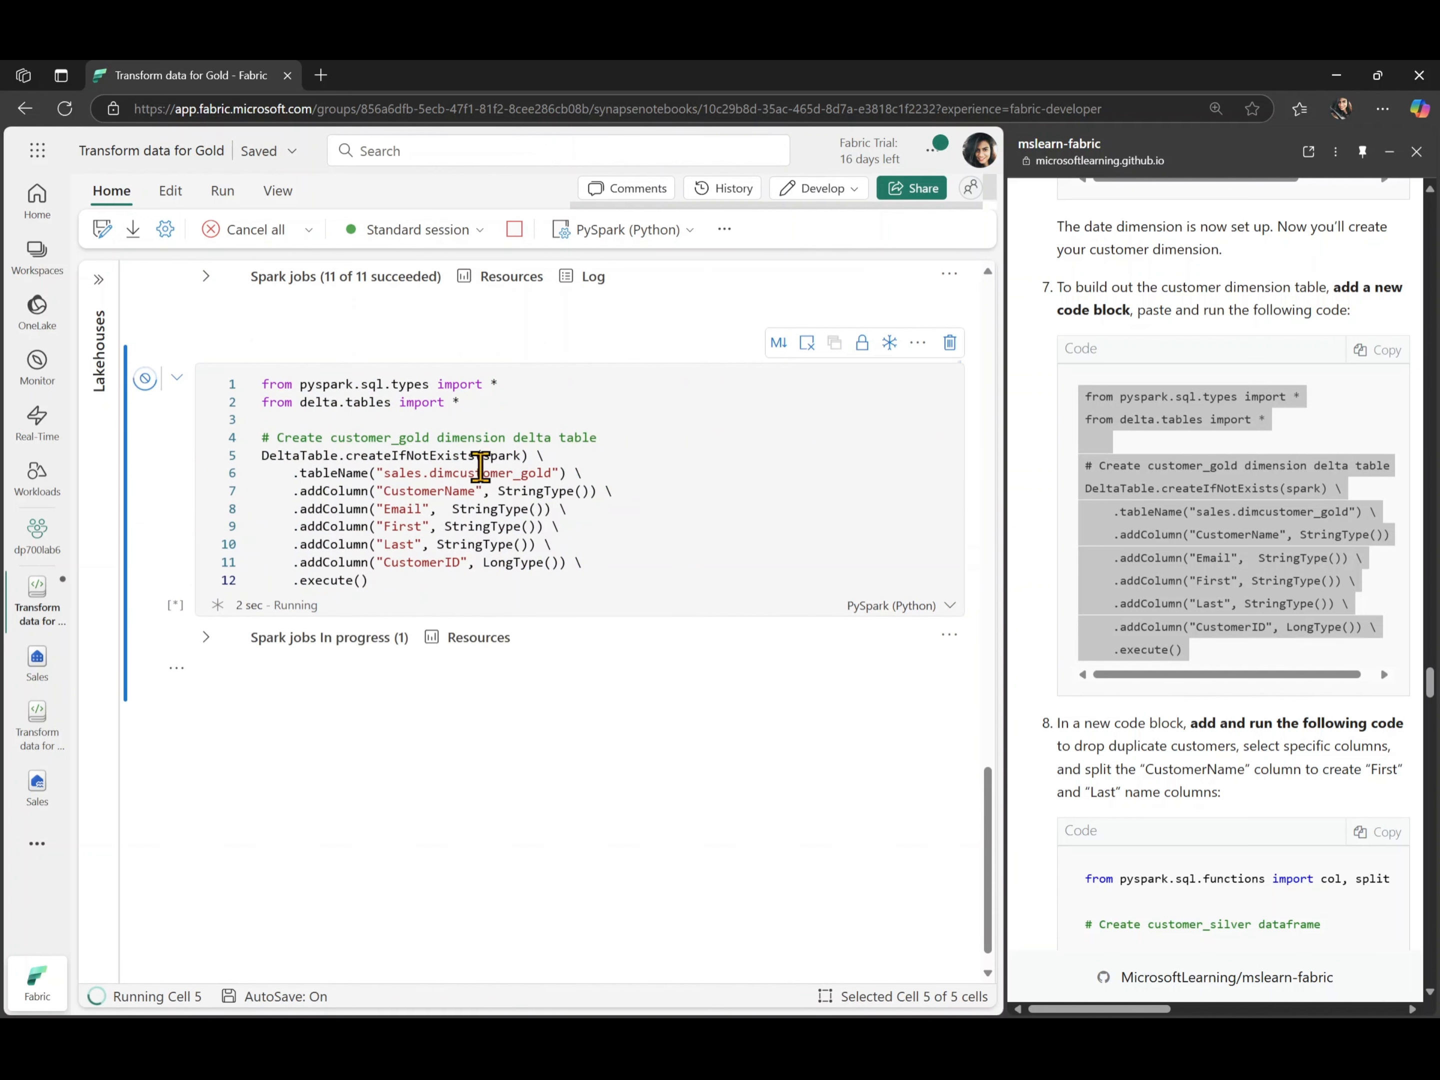
# - Add a code cell with the lab's step 8 code that builds dfdimCustomer_silver with split First and Last name columns
pyautogui.scroll(-5, 1095, 641)
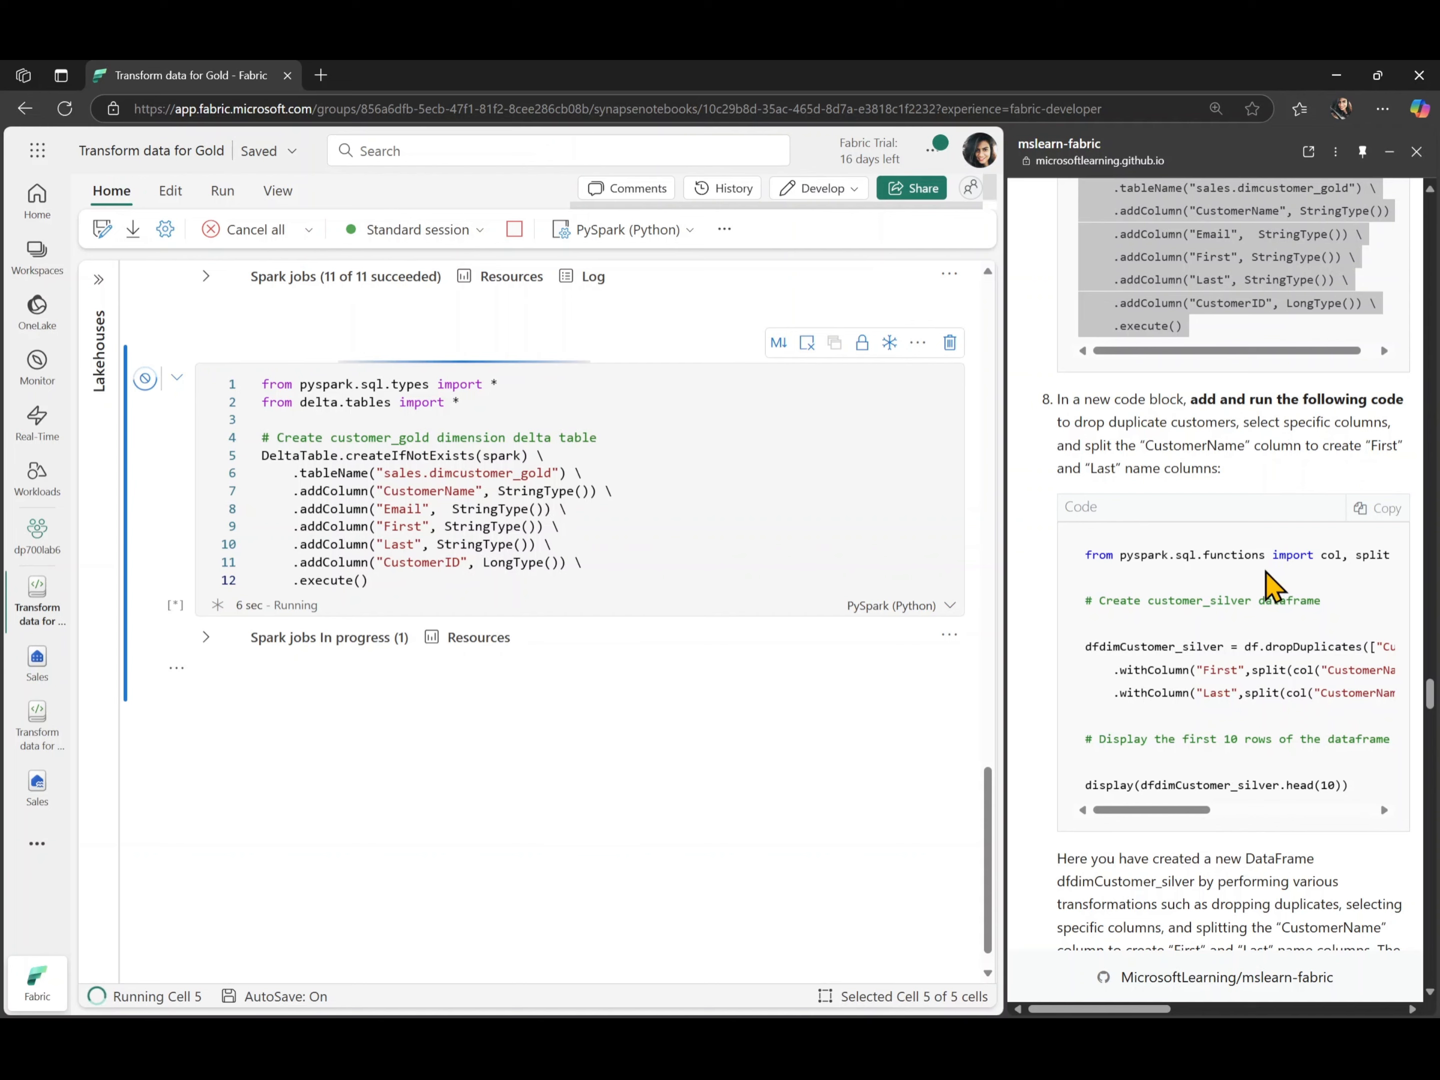
pyautogui.click(1367, 510)
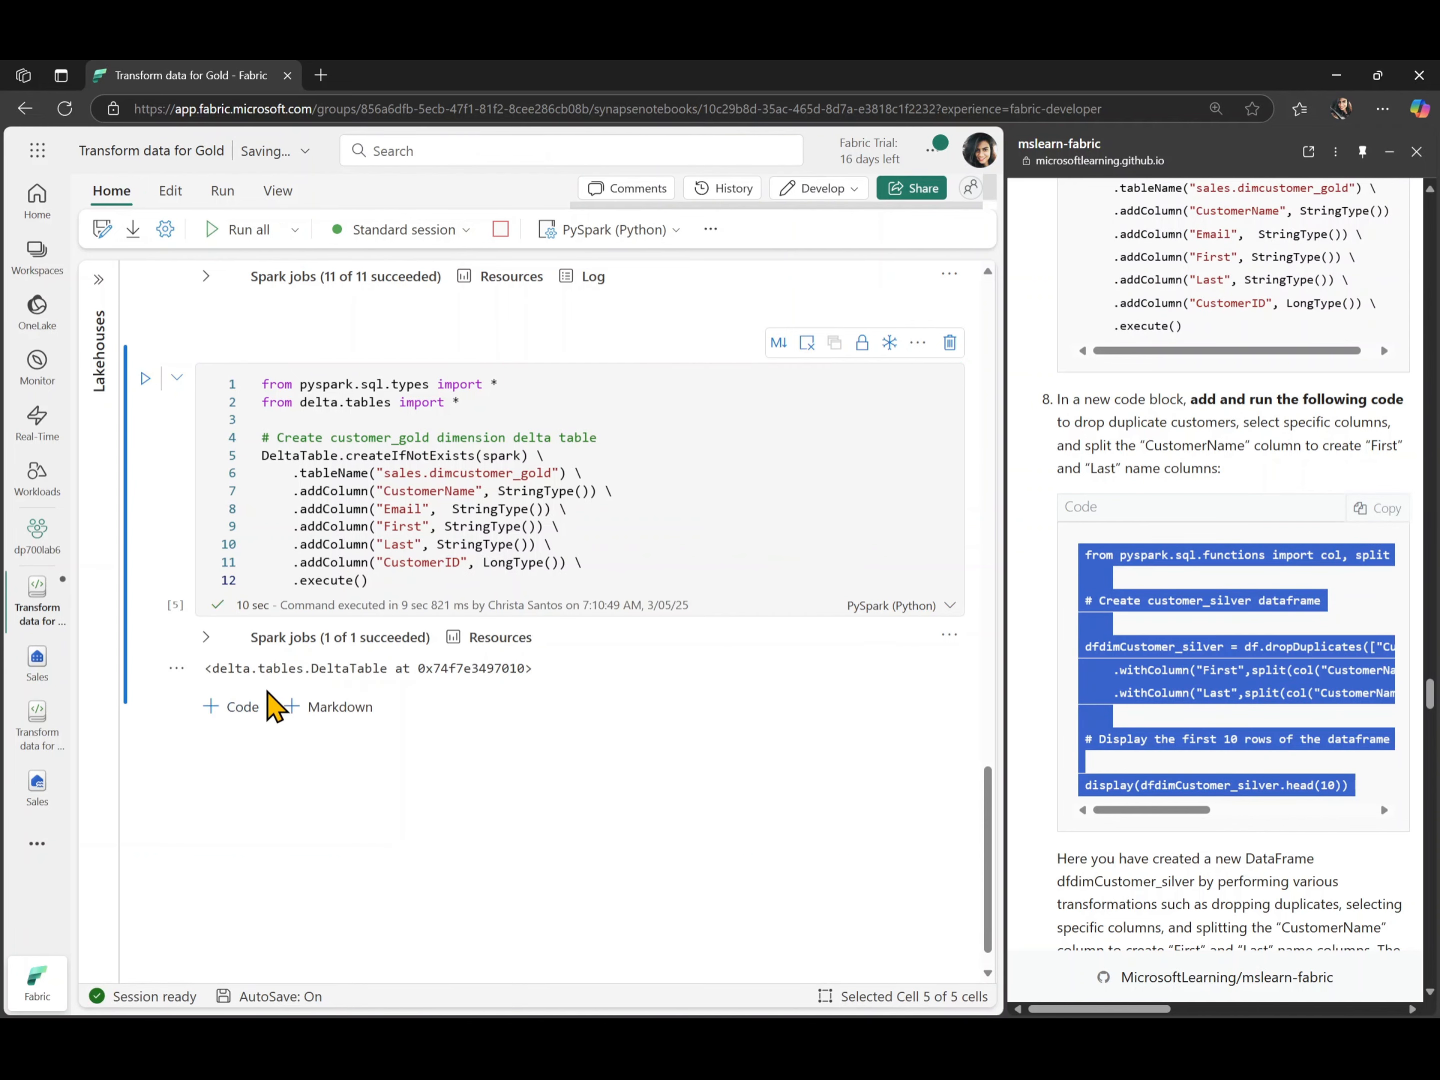
pyautogui.click(241, 708)
pyautogui.hotkey('ctrl', 'v')
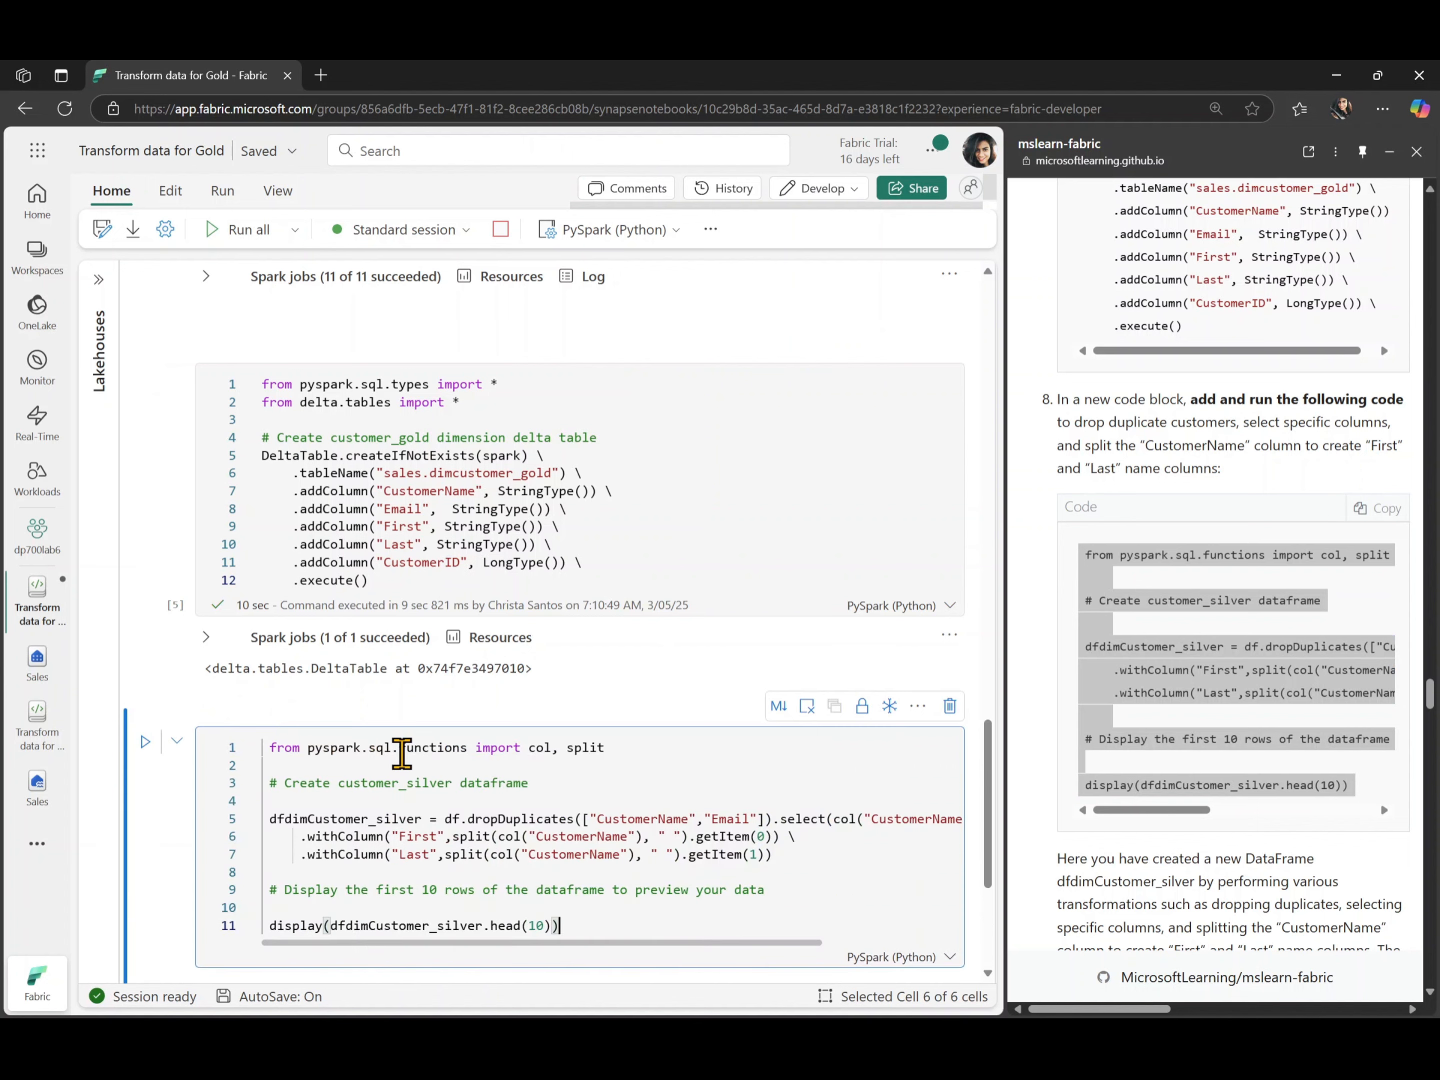
# - Outdent the dfdimCustomer_silver code, run the cell and view the customer dataframe preview
pyautogui.hotkey('ctrl', 'a')
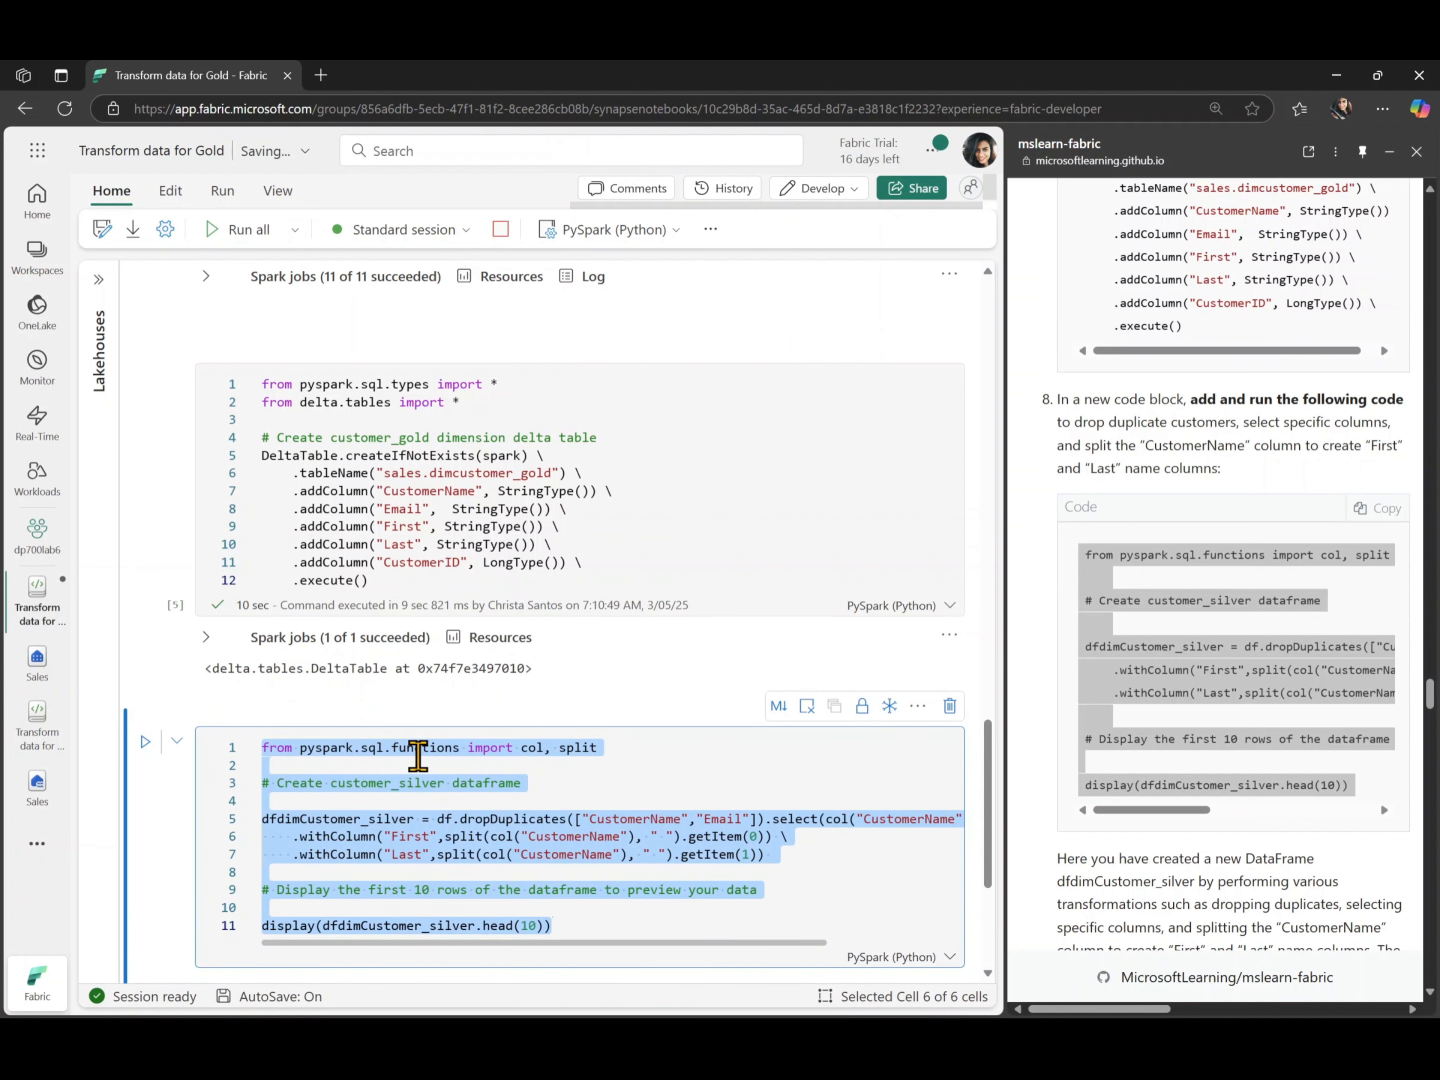
pyautogui.click(436, 757)
pyautogui.scroll(-3, 437, 758)
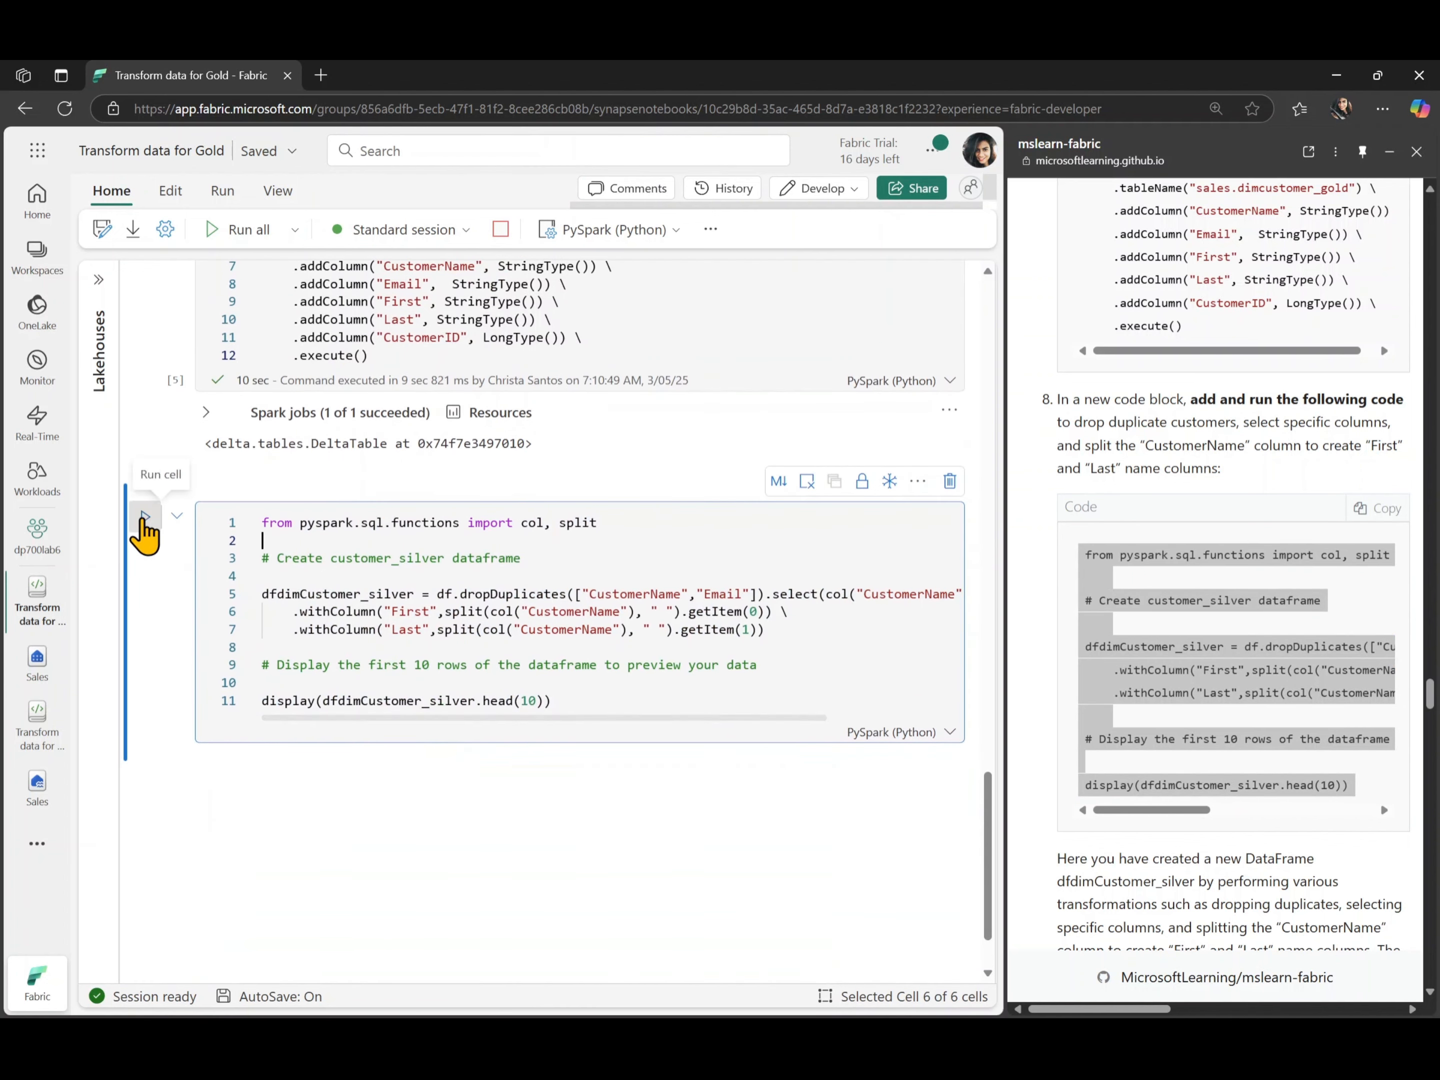
pyautogui.click(145, 516)
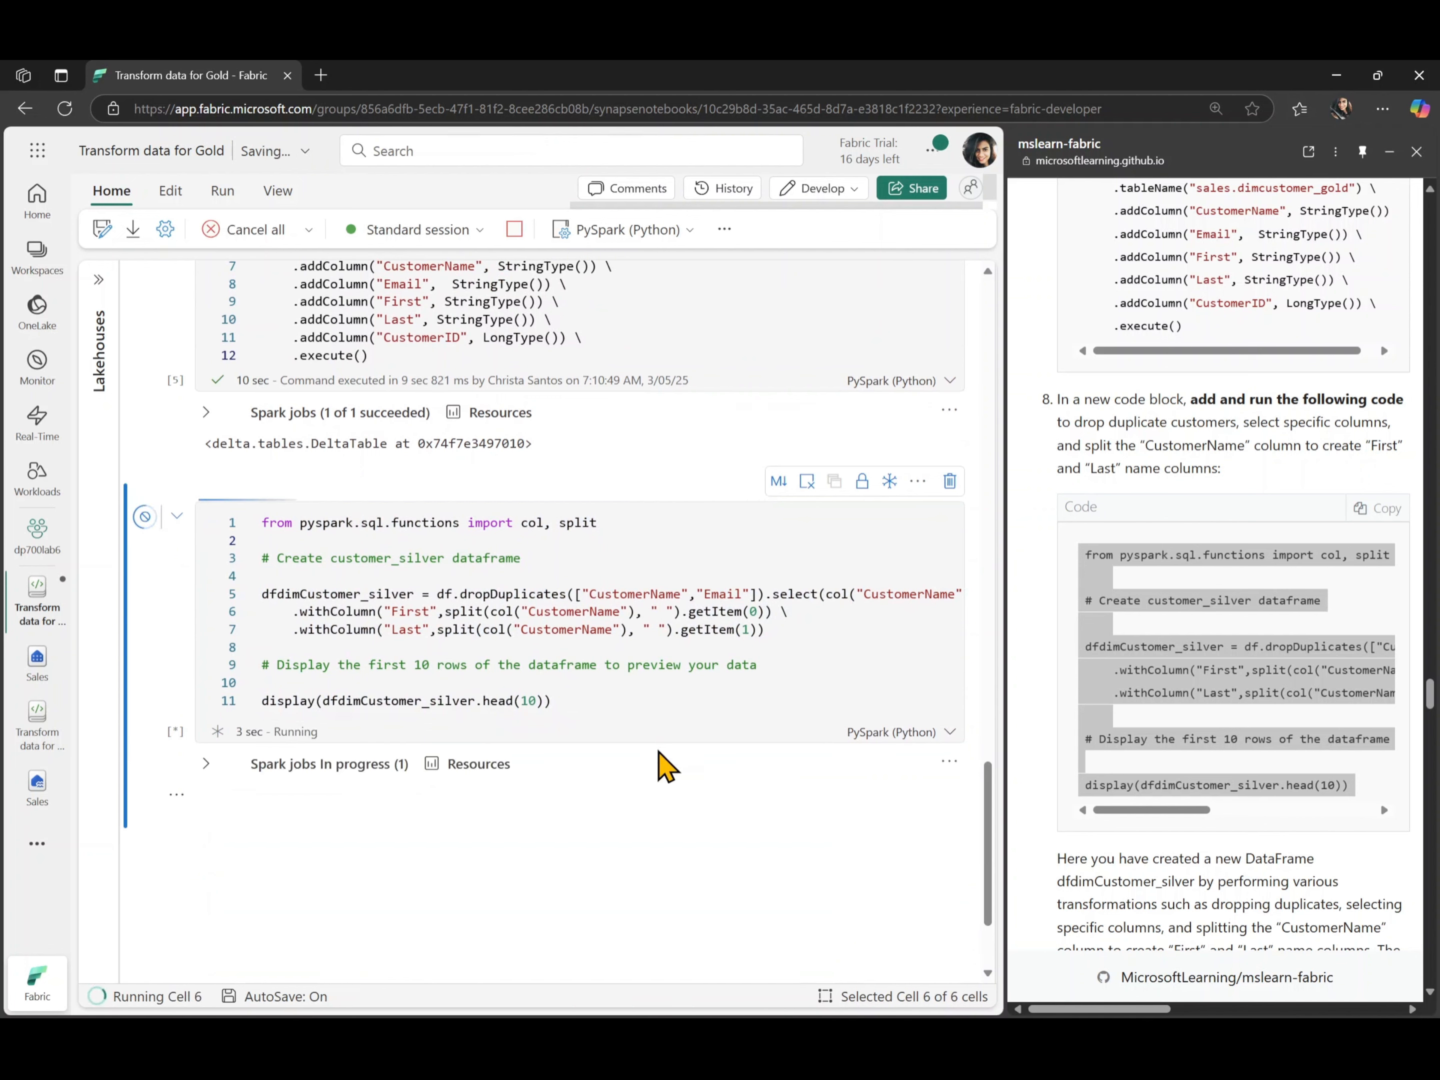
pyautogui.scroll(-3, 1236, 829)
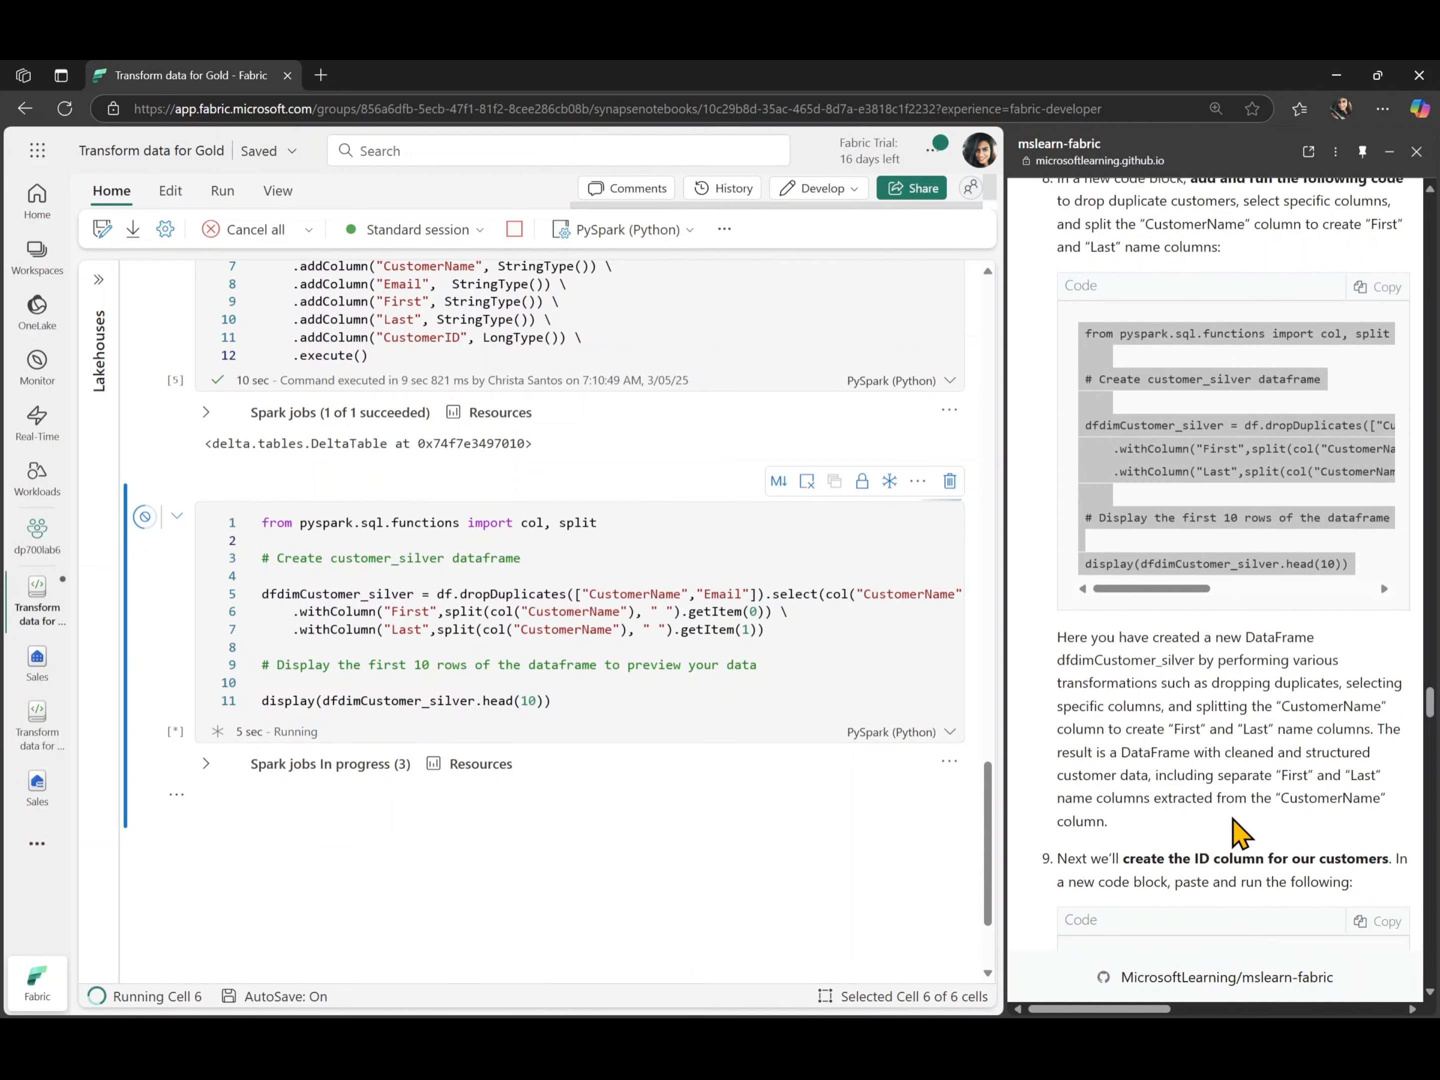
pyautogui.scroll(-4, 1235, 823)
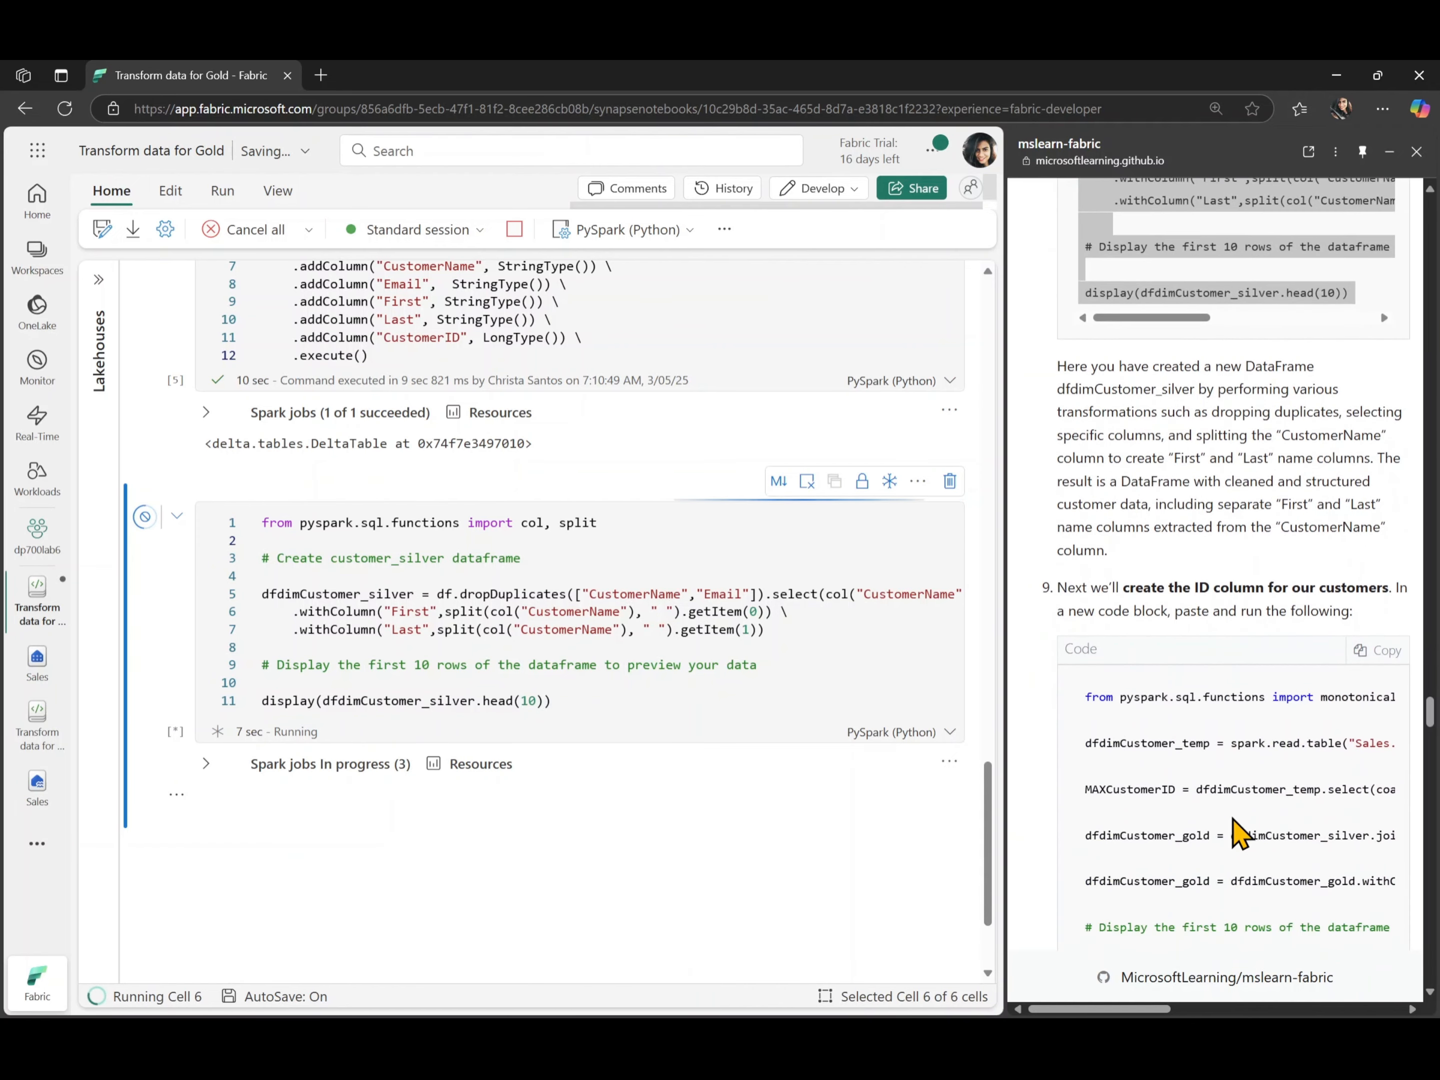
pyautogui.scroll(-1, 1237, 833)
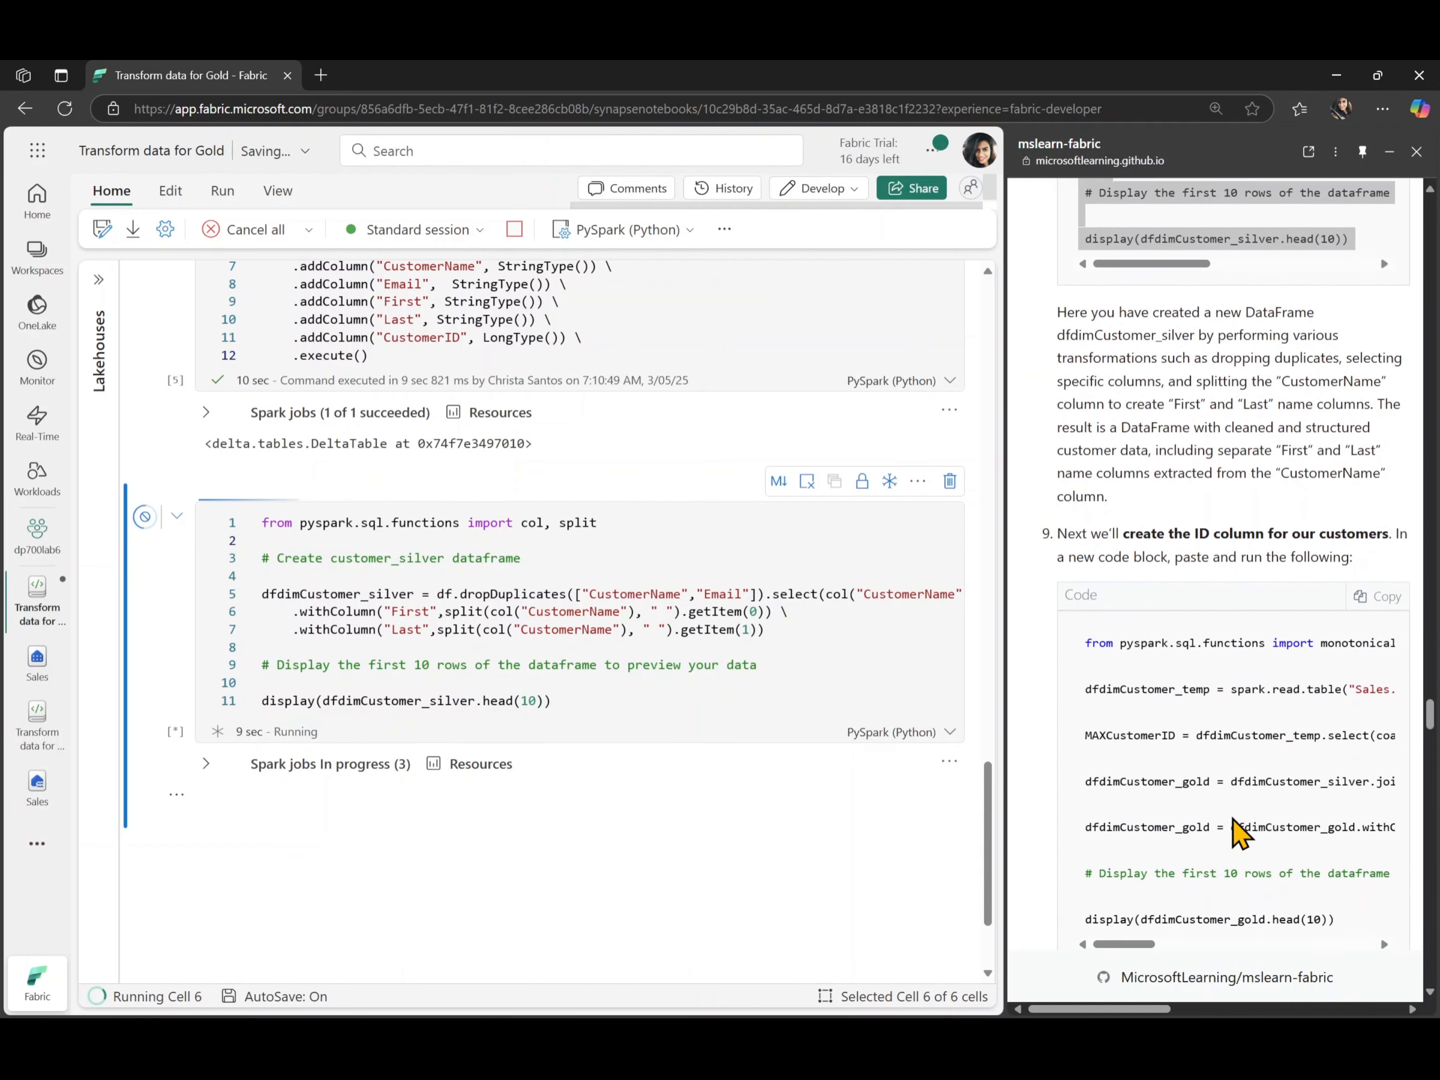
pyautogui.scroll(-1, 1232, 827)
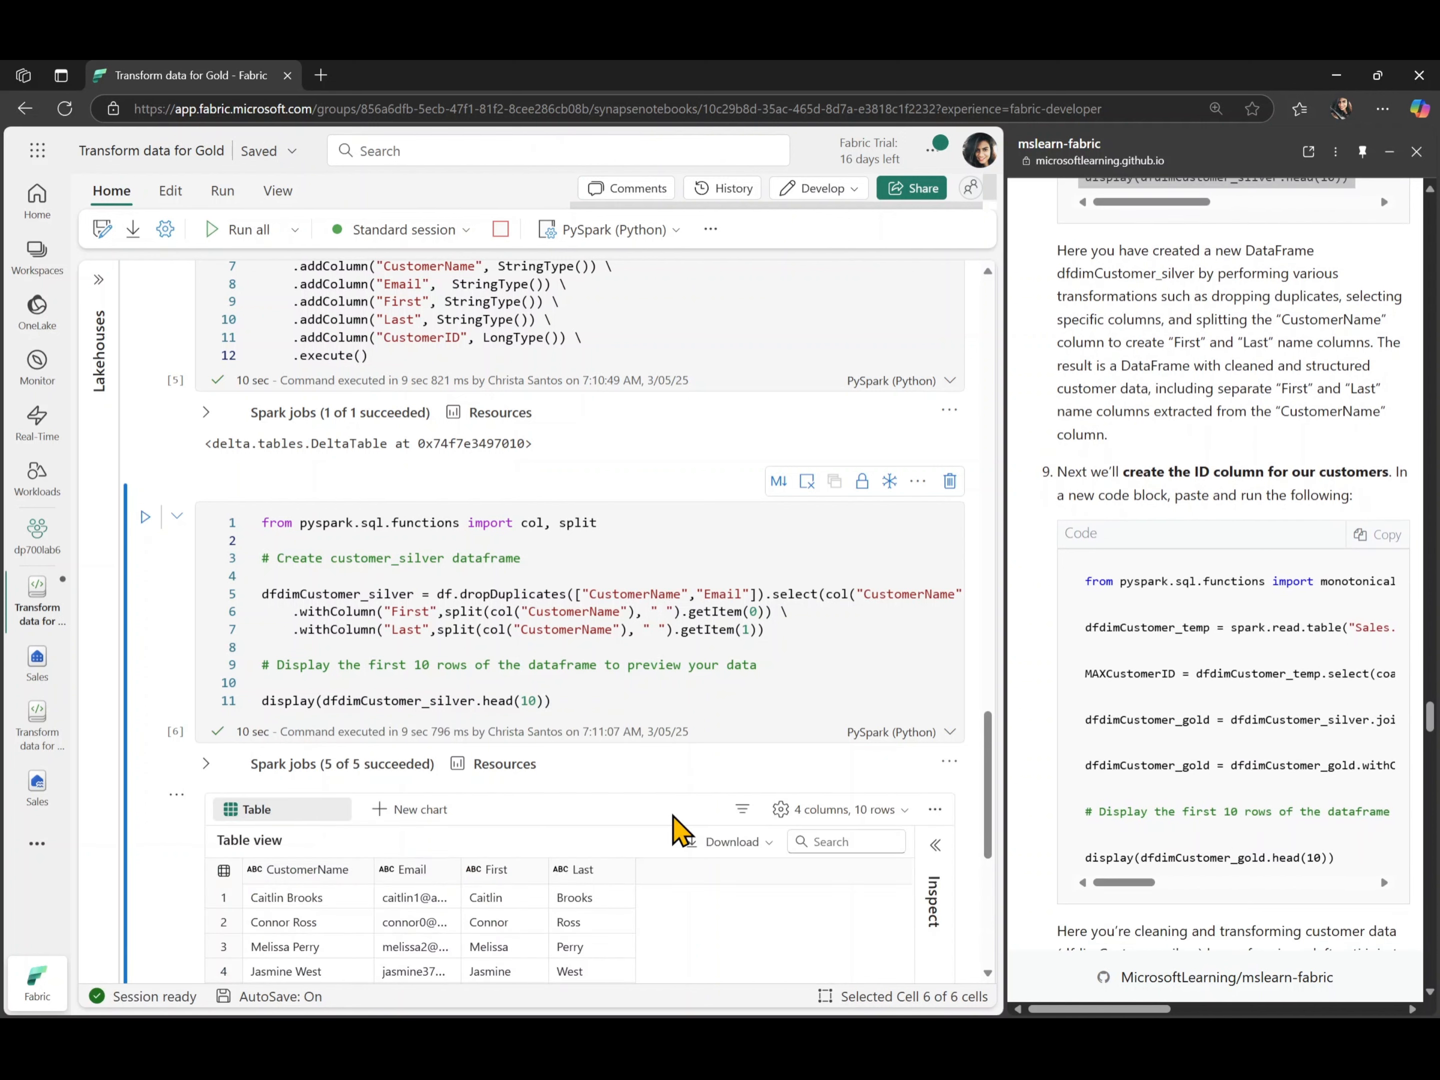
pyautogui.scroll(-3, 675, 817)
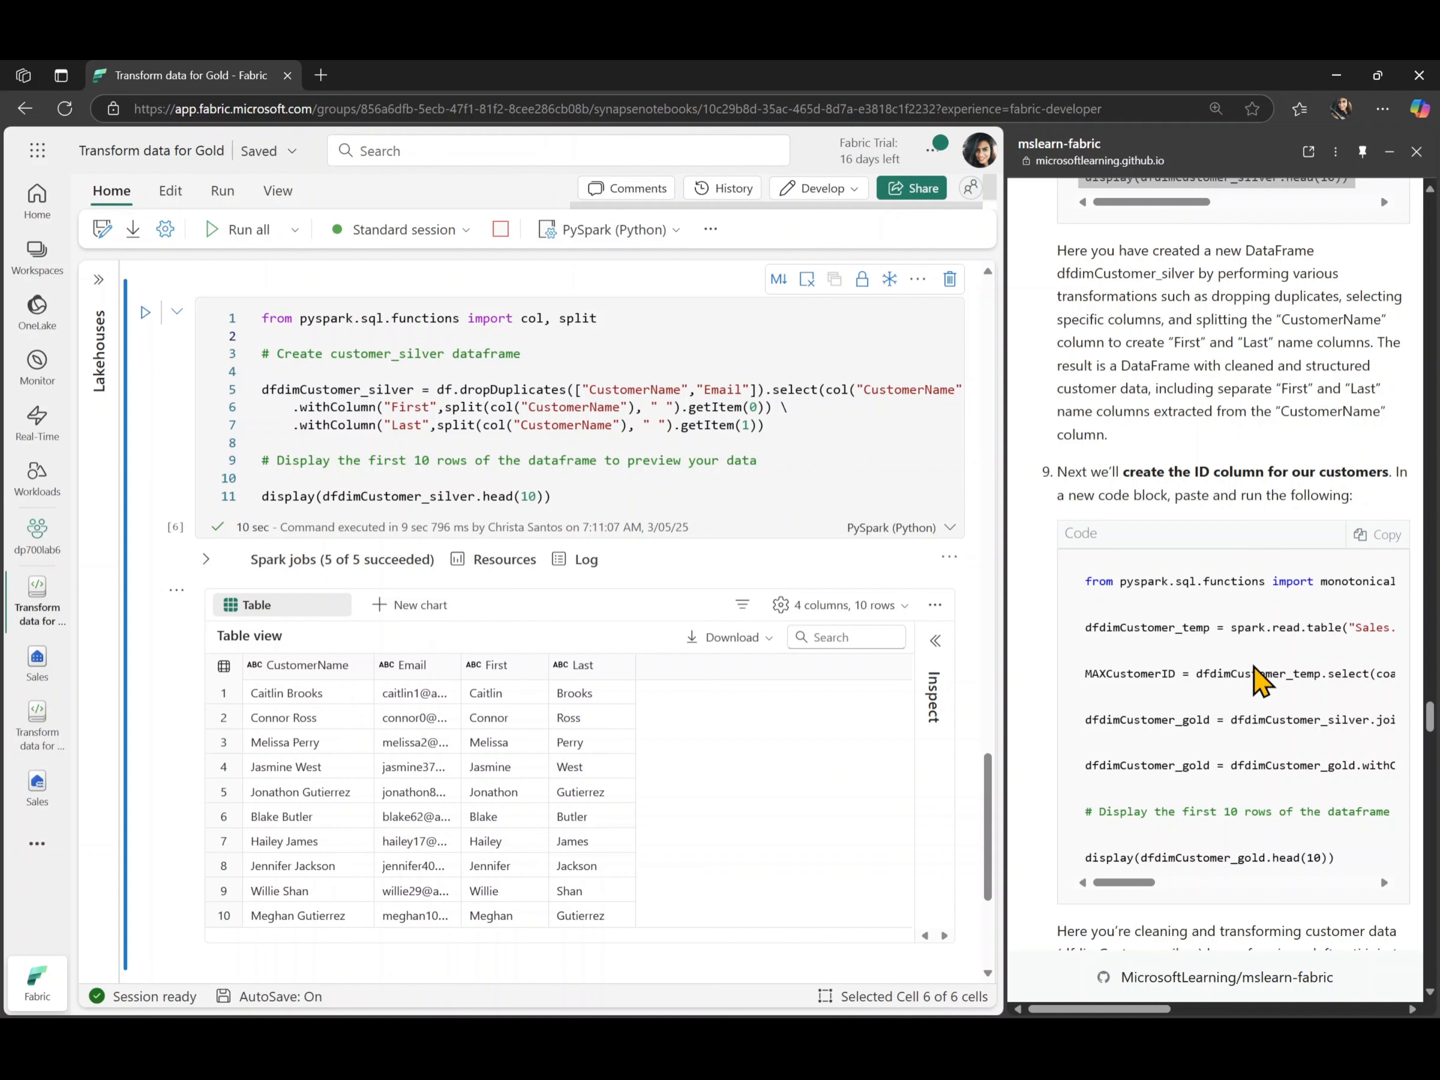
# - Add a code cell below the preview with the lab's step 9 code that generates the CustomerID column in dfdimCustomer_gold
pyautogui.scroll(-1, 1260, 683)
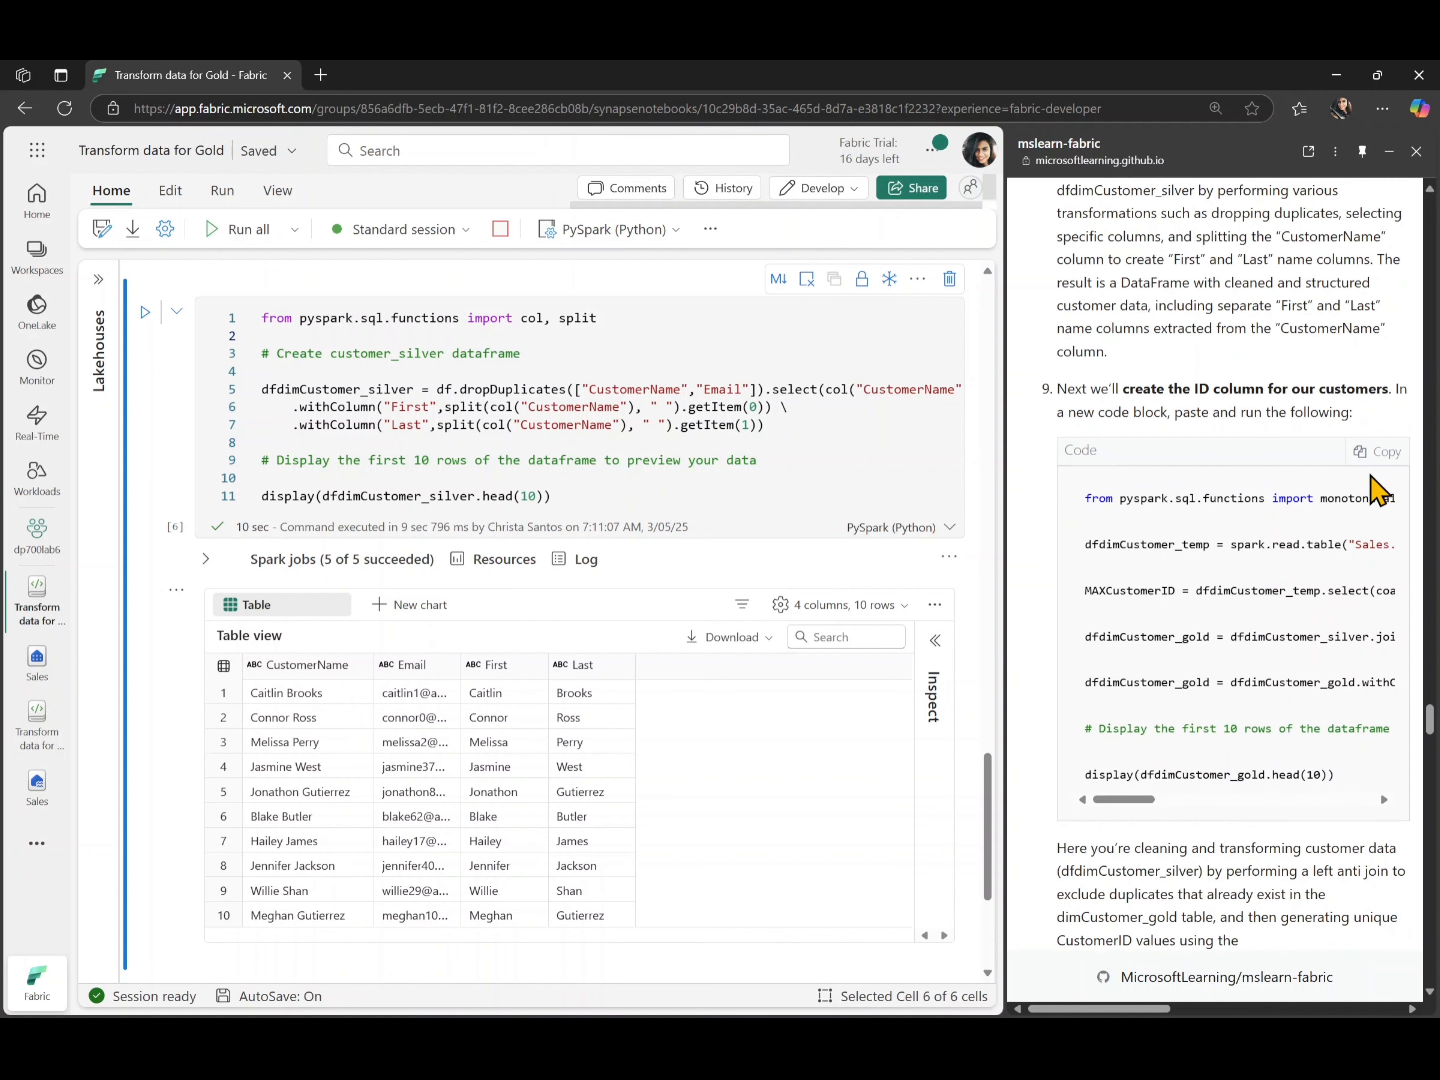
pyautogui.click(1379, 462)
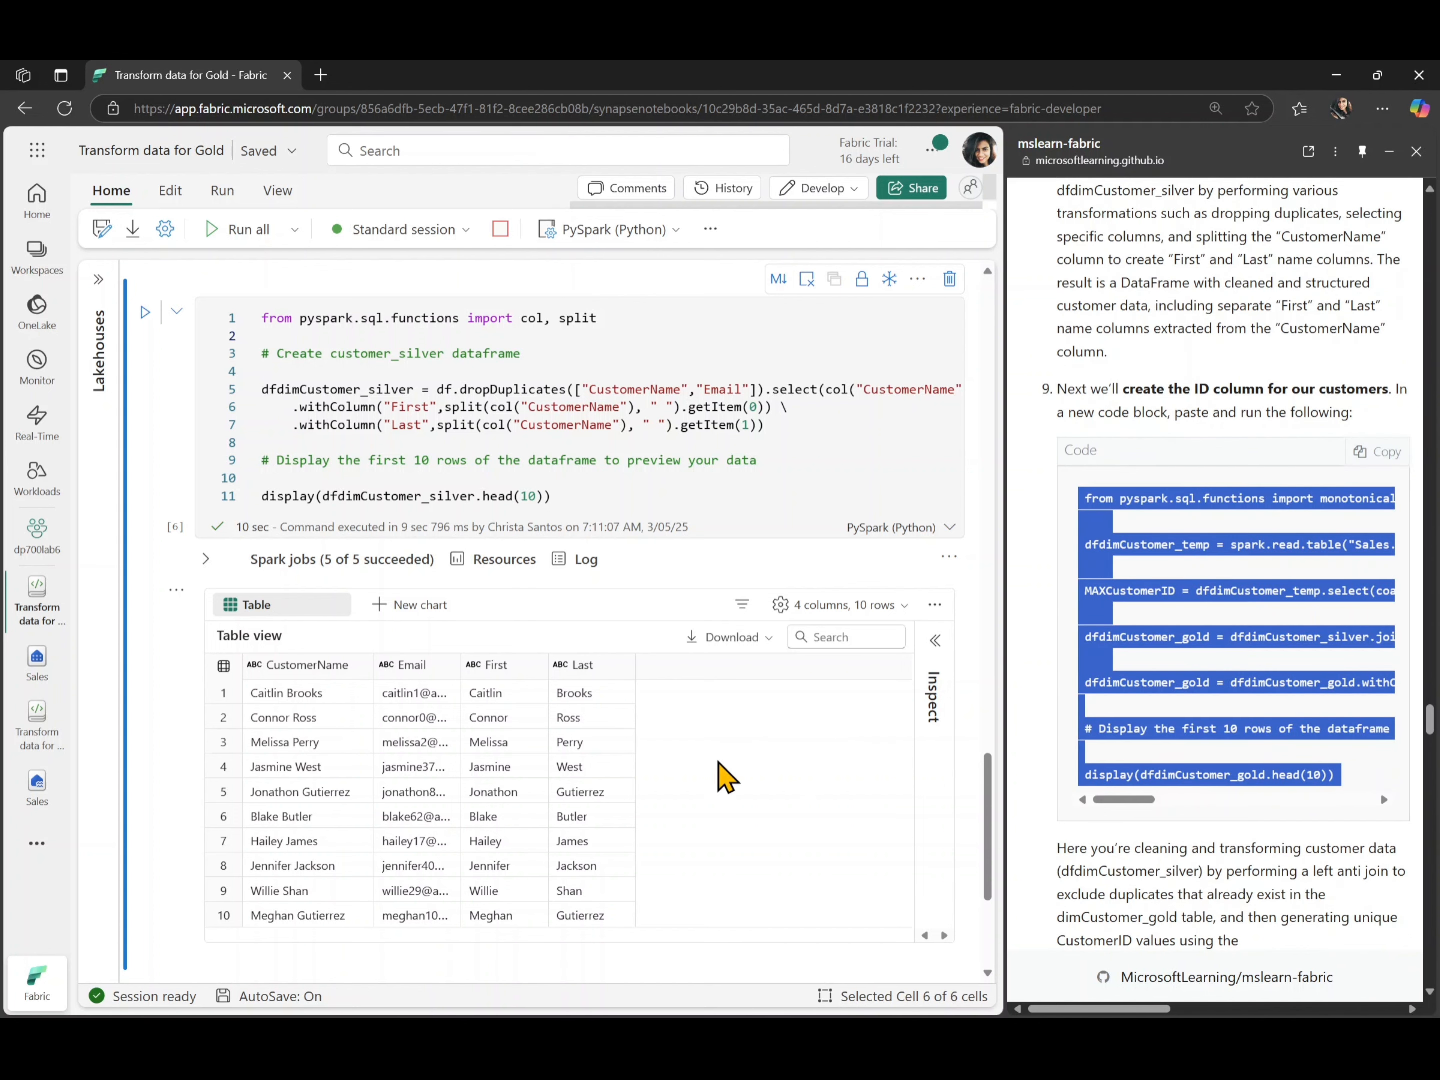
pyautogui.scroll(-3, 464, 866)
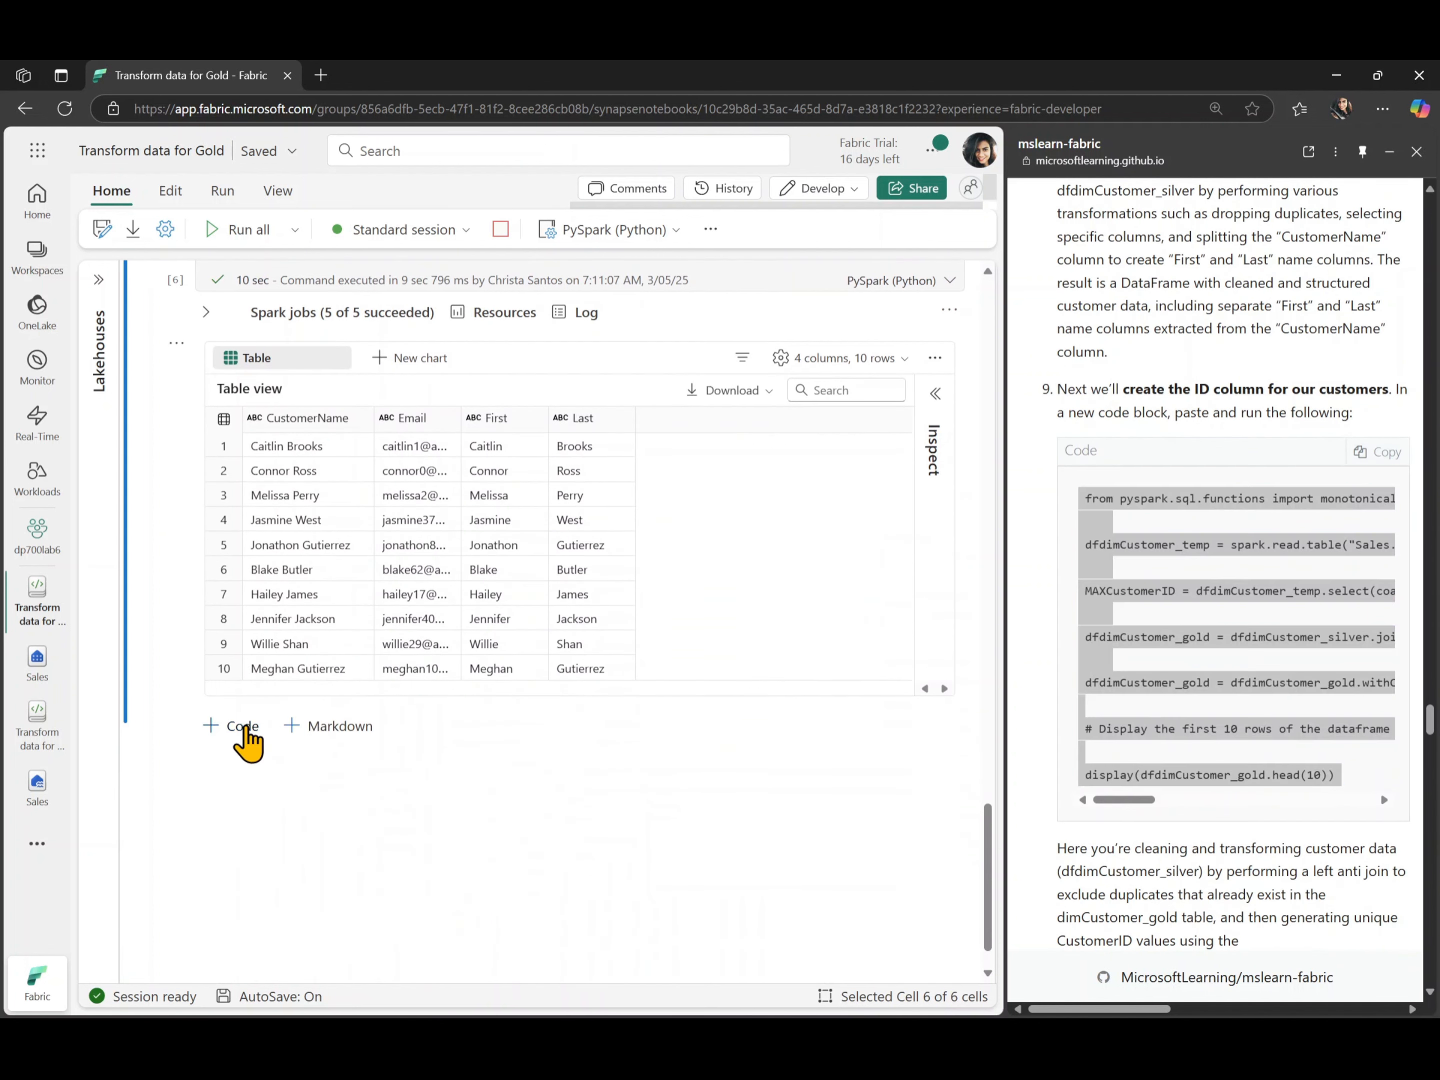
pyautogui.click(243, 727)
pyautogui.hotkey('ctrl', 'v')
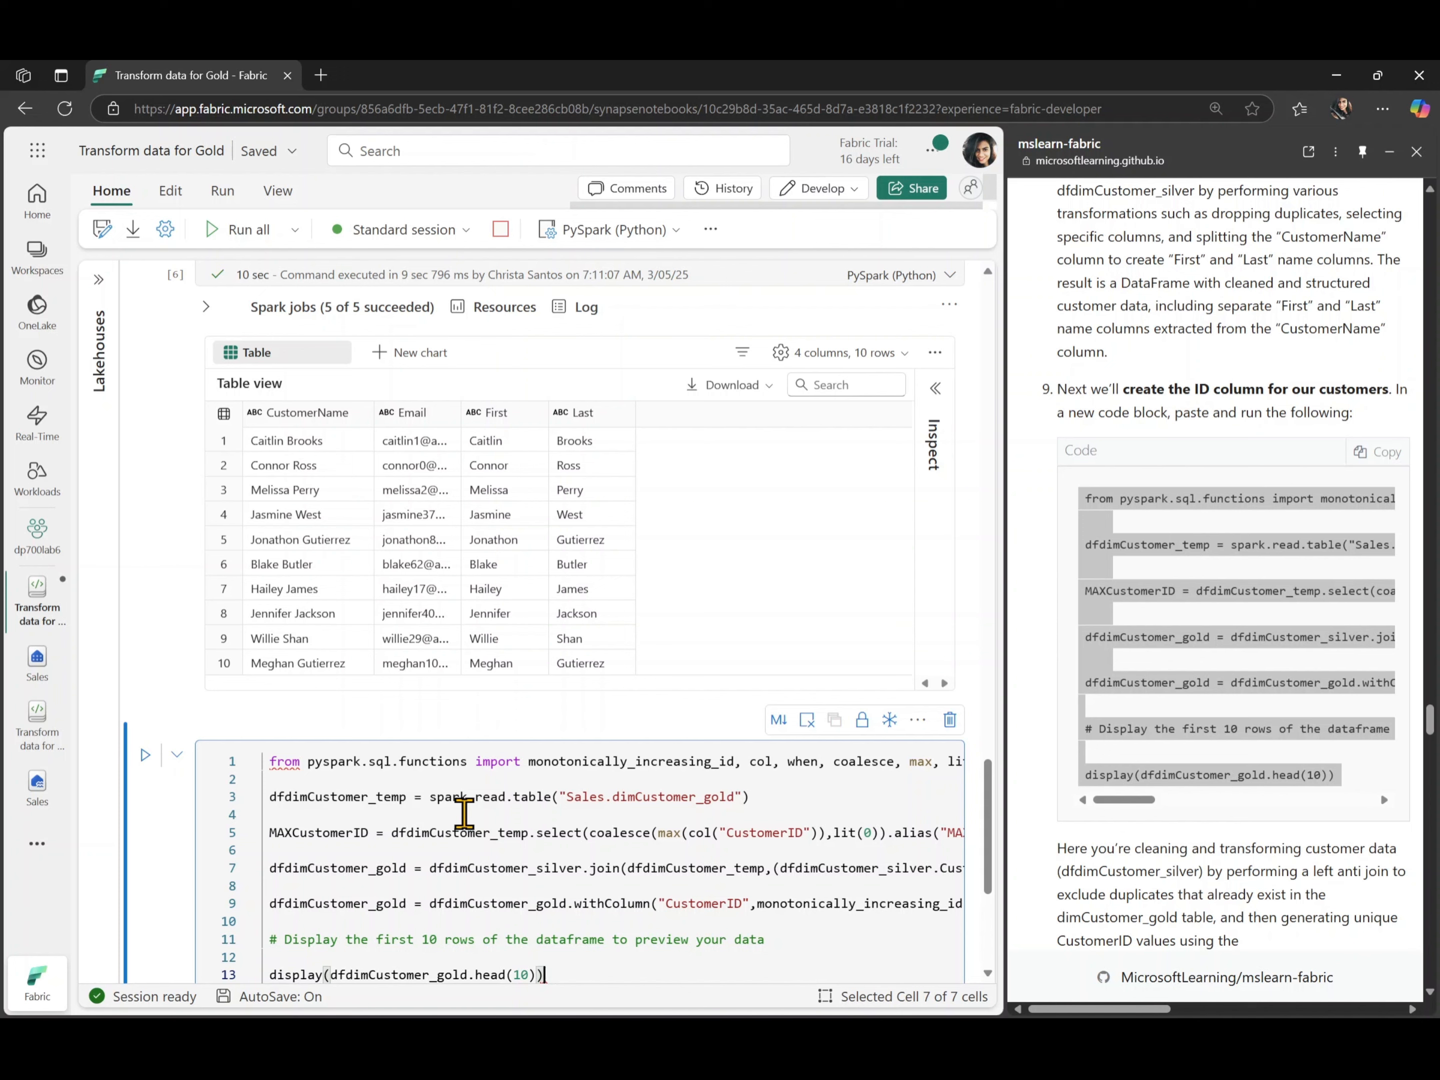
# - Outdent the CustomerID generation code, review its long lines, run the cell and view the dfdimCustomer_gold preview
pyautogui.hotkey('ctrl', 'a')
pyautogui.hotkey('shift', 'Tab')
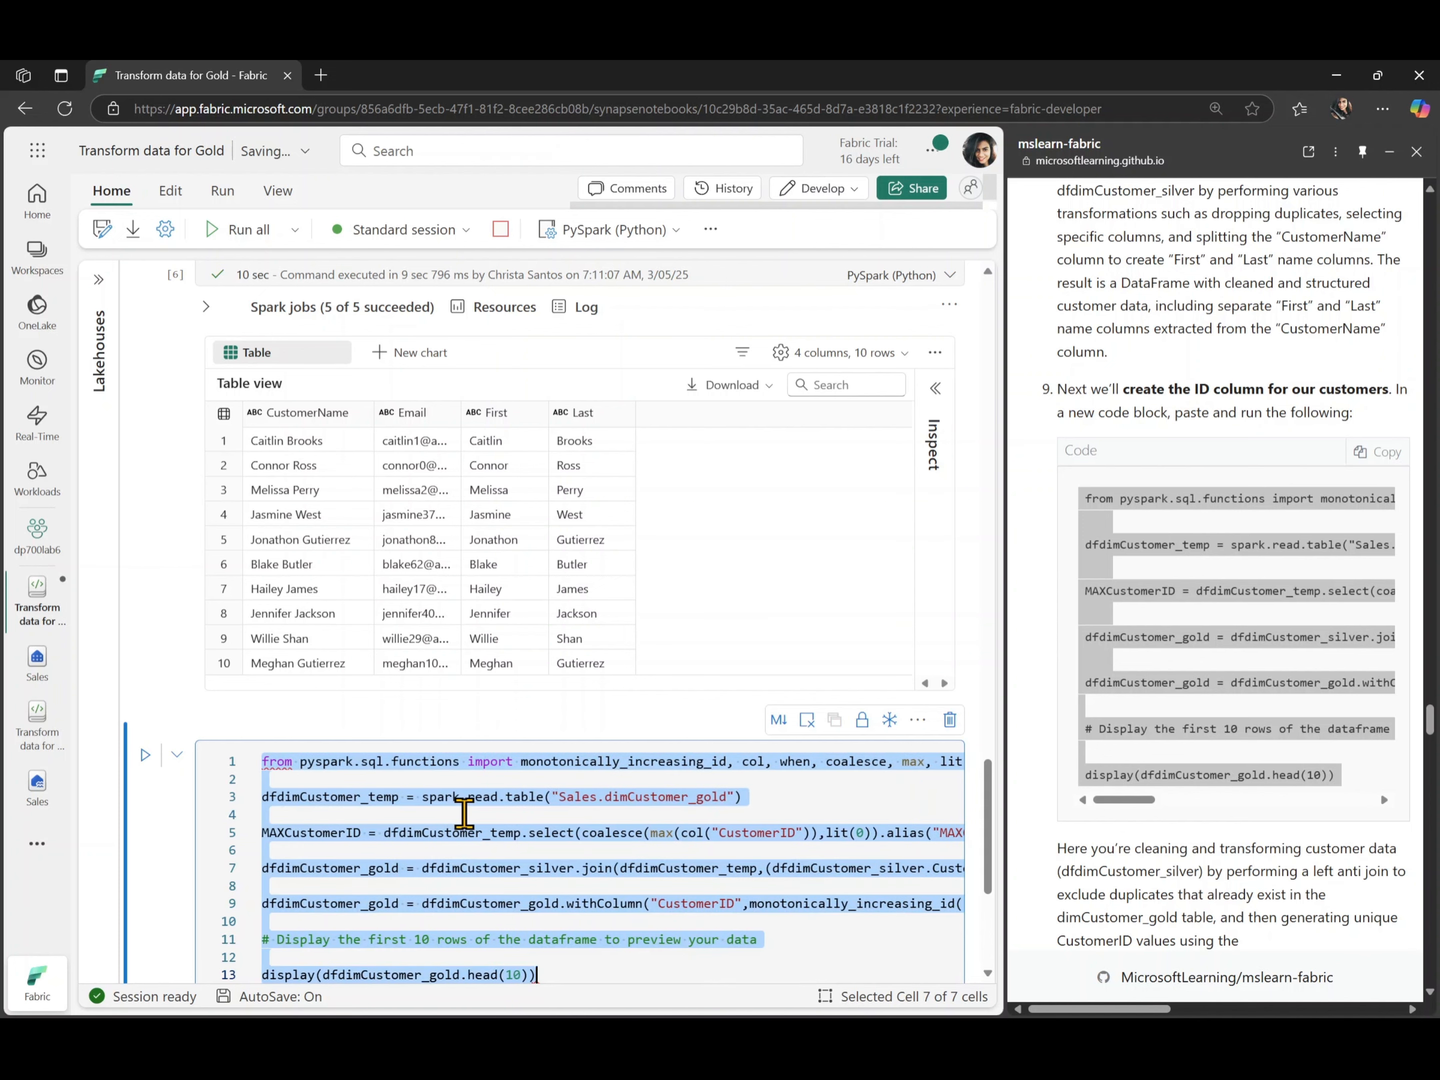
pyautogui.click(616, 829)
pyautogui.scroll(-3, 616, 829)
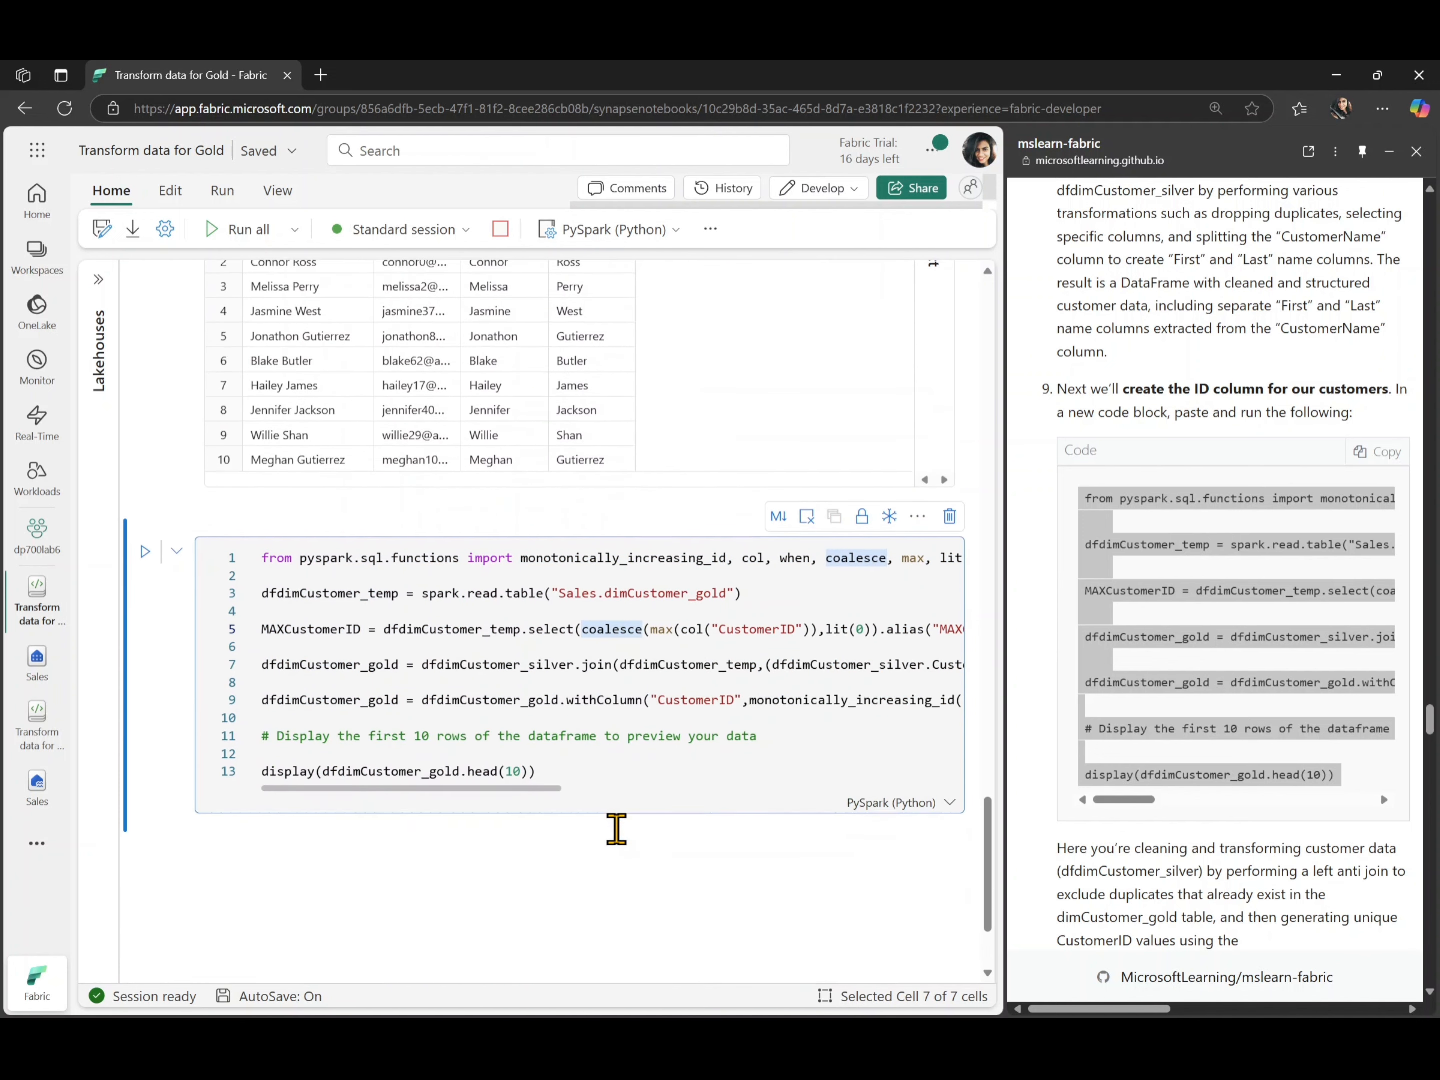
pyautogui.click(619, 749)
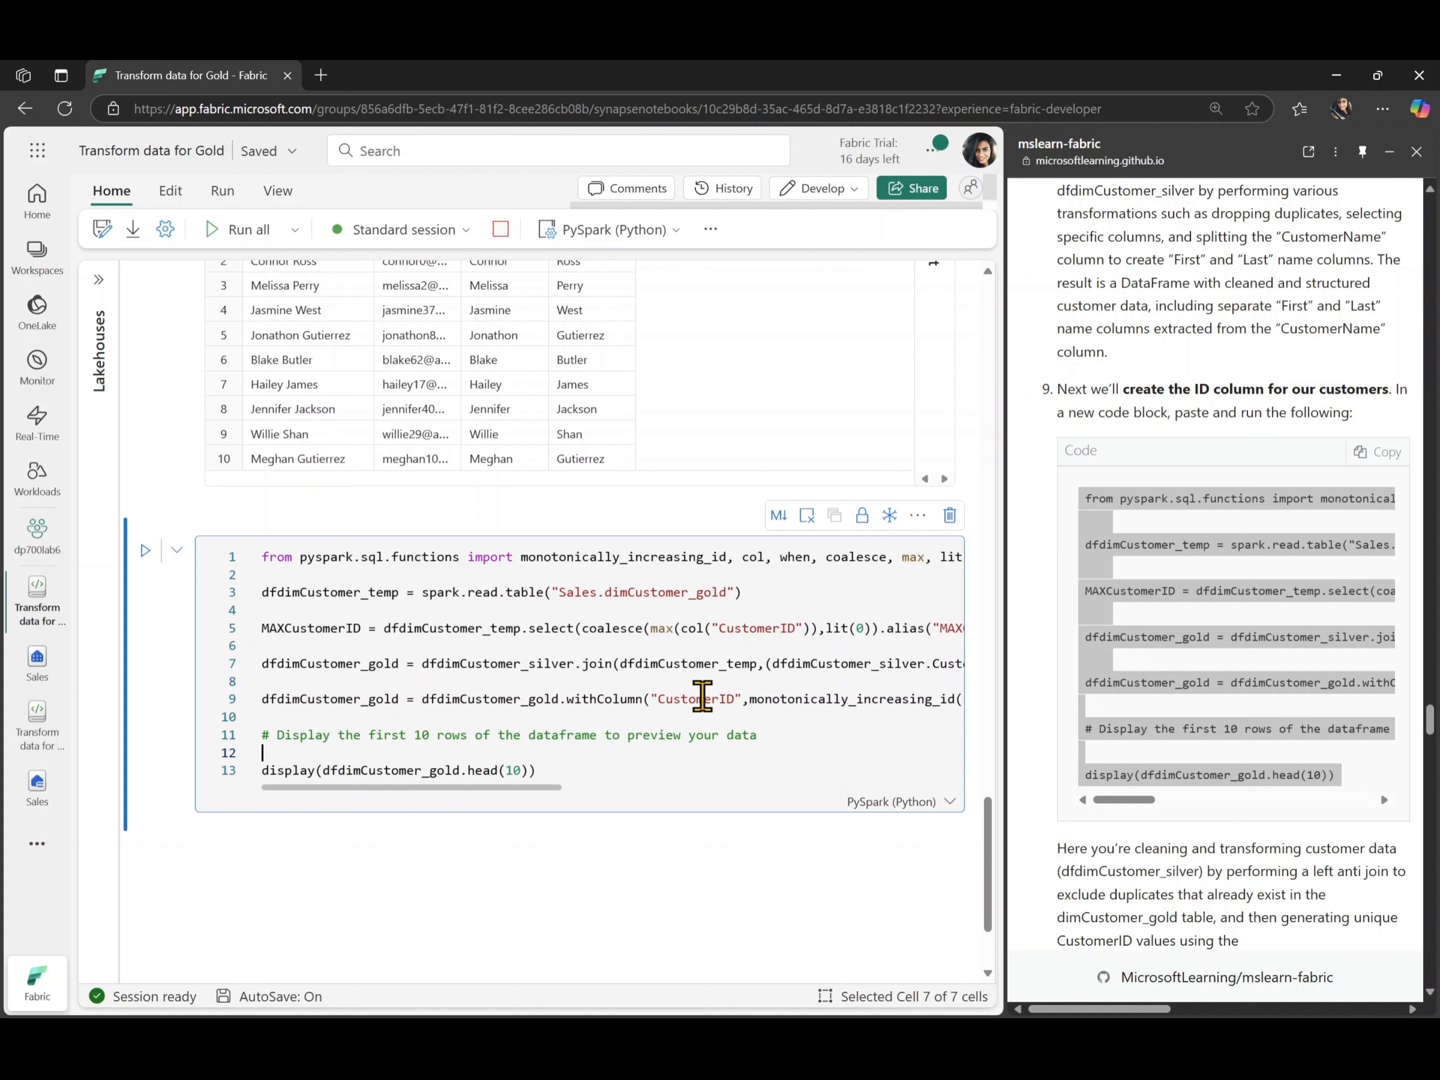
pyautogui.hscroll(5, 702, 698)
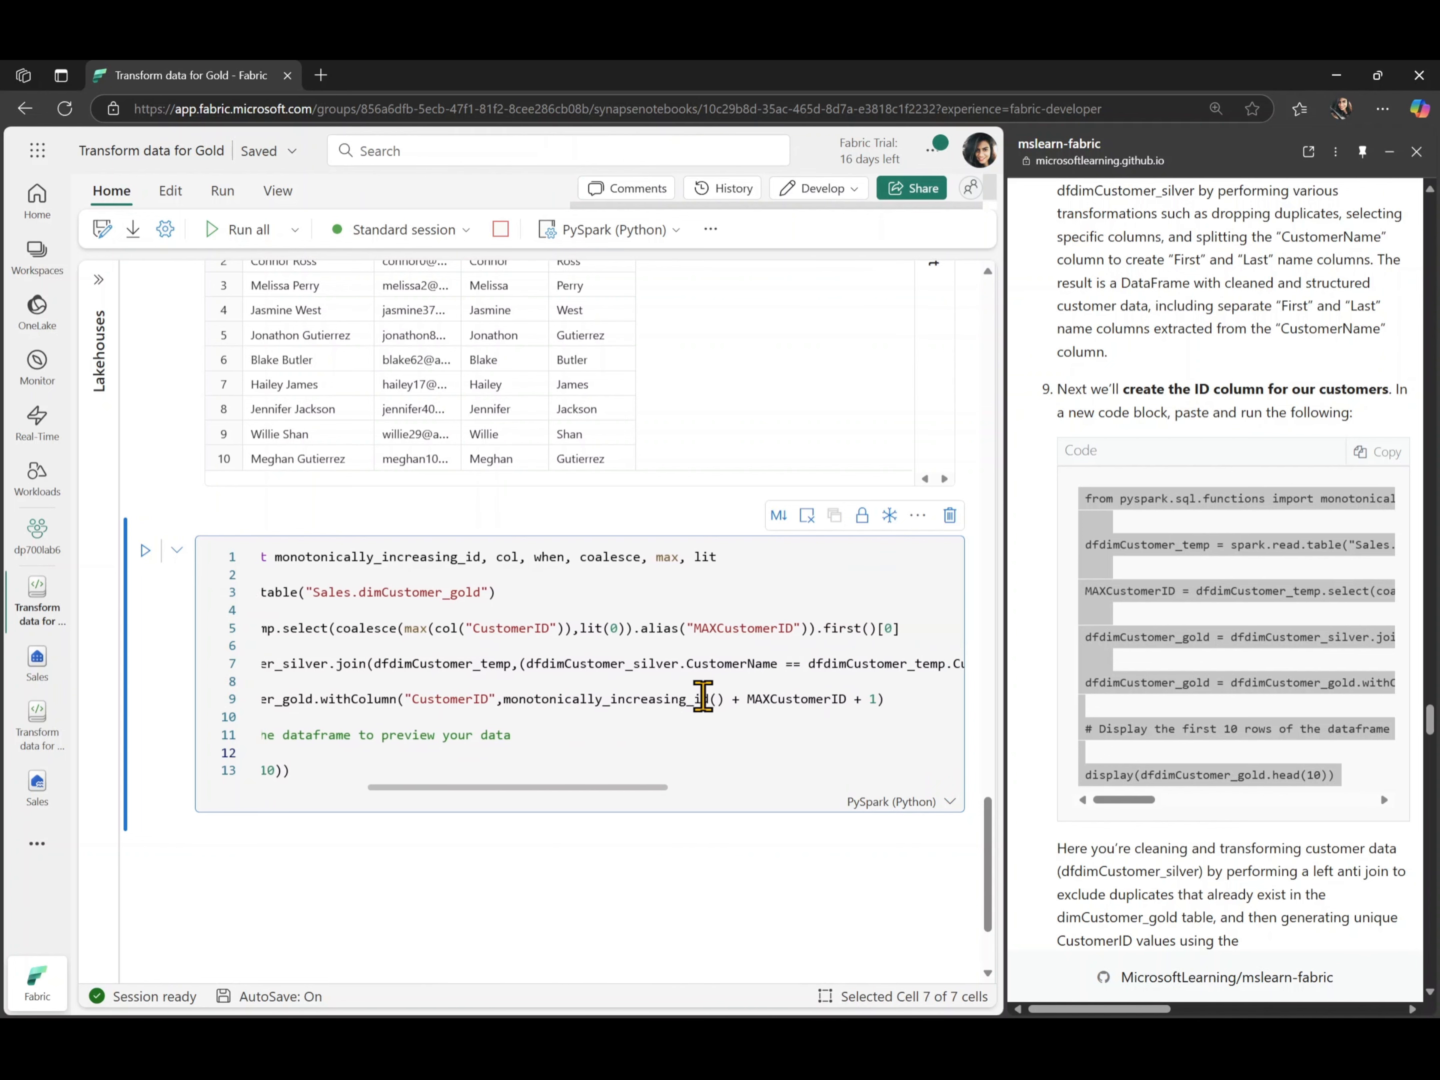
pyautogui.hscroll(-5, 702, 698)
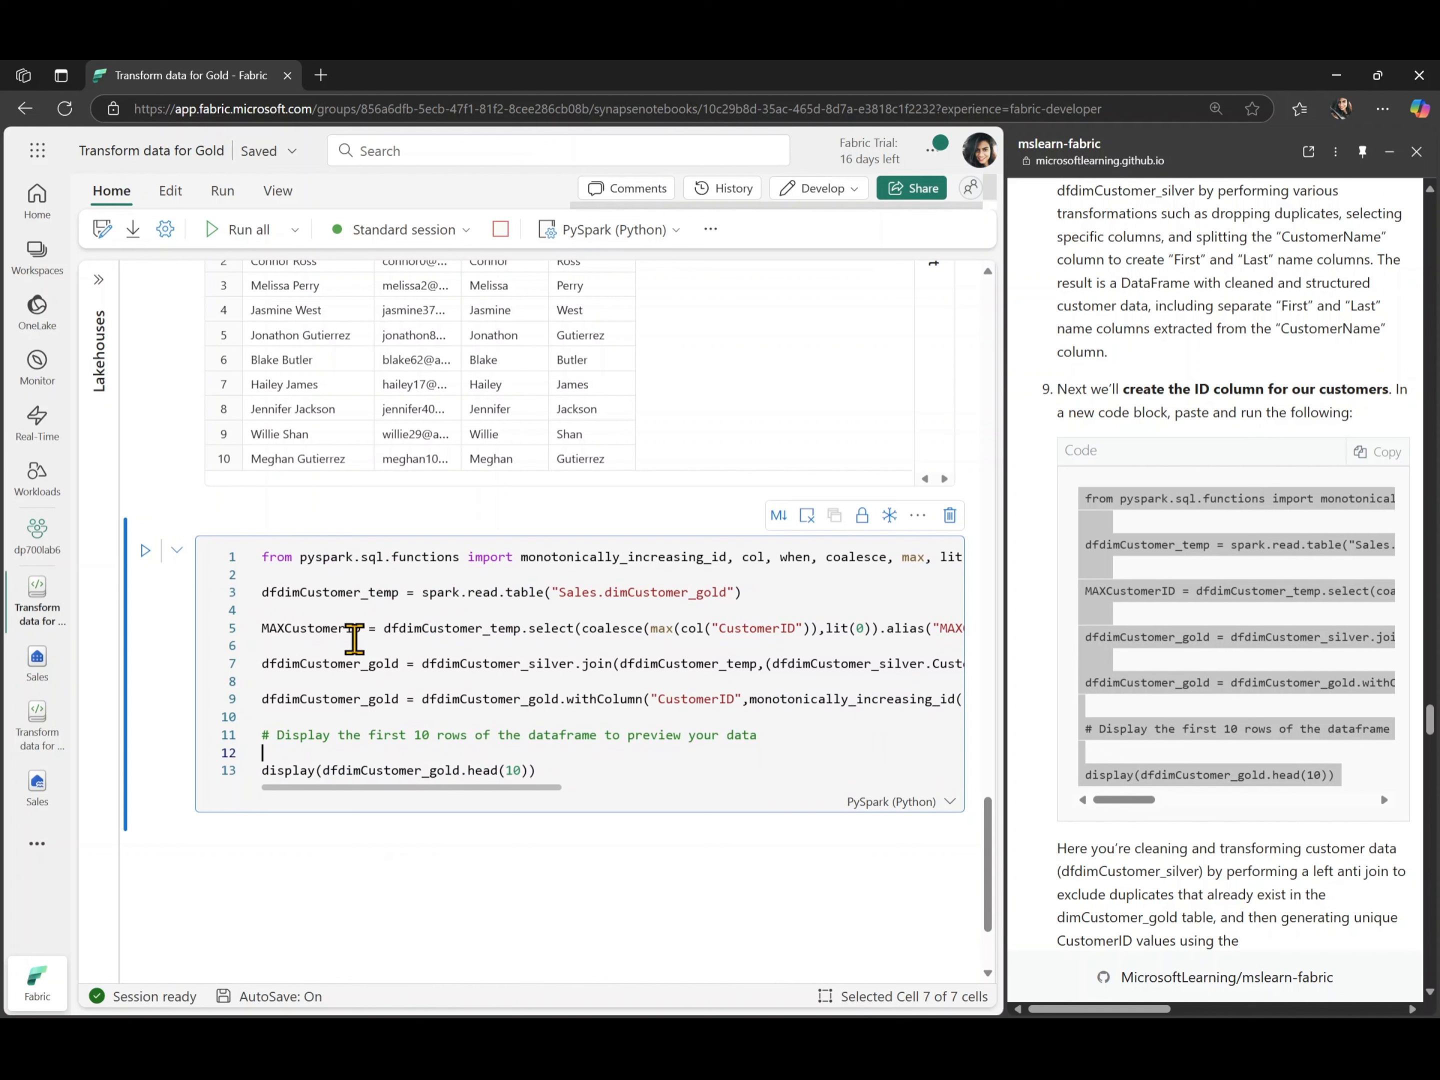
pyautogui.click(147, 552)
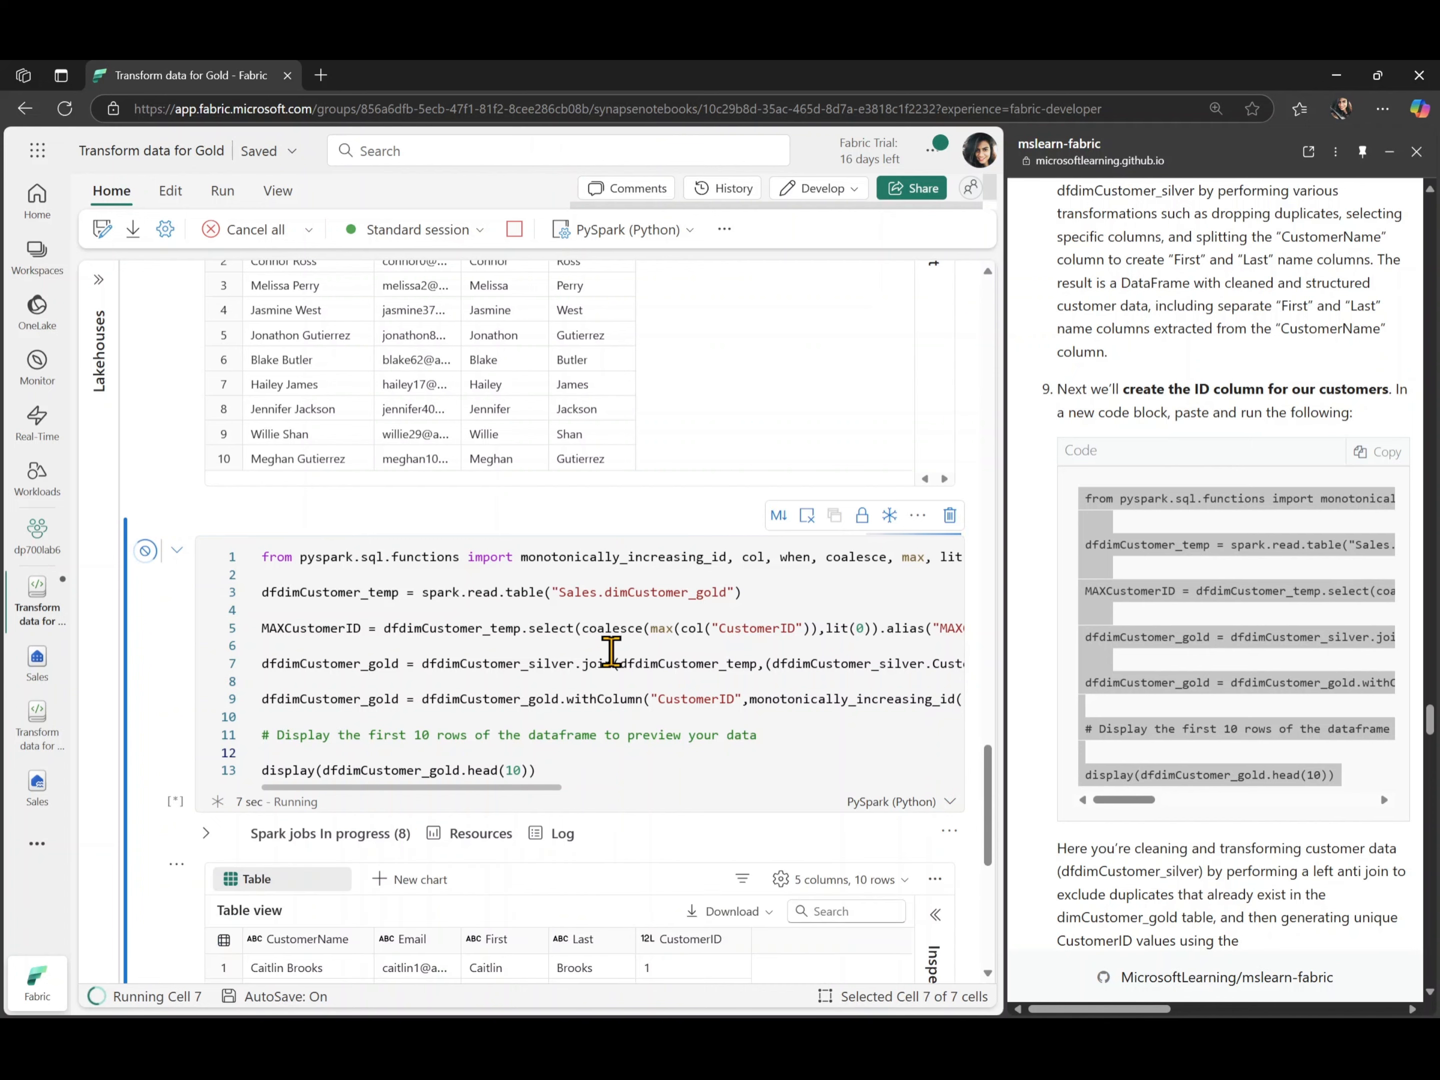
pyautogui.scroll(-5, 611, 650)
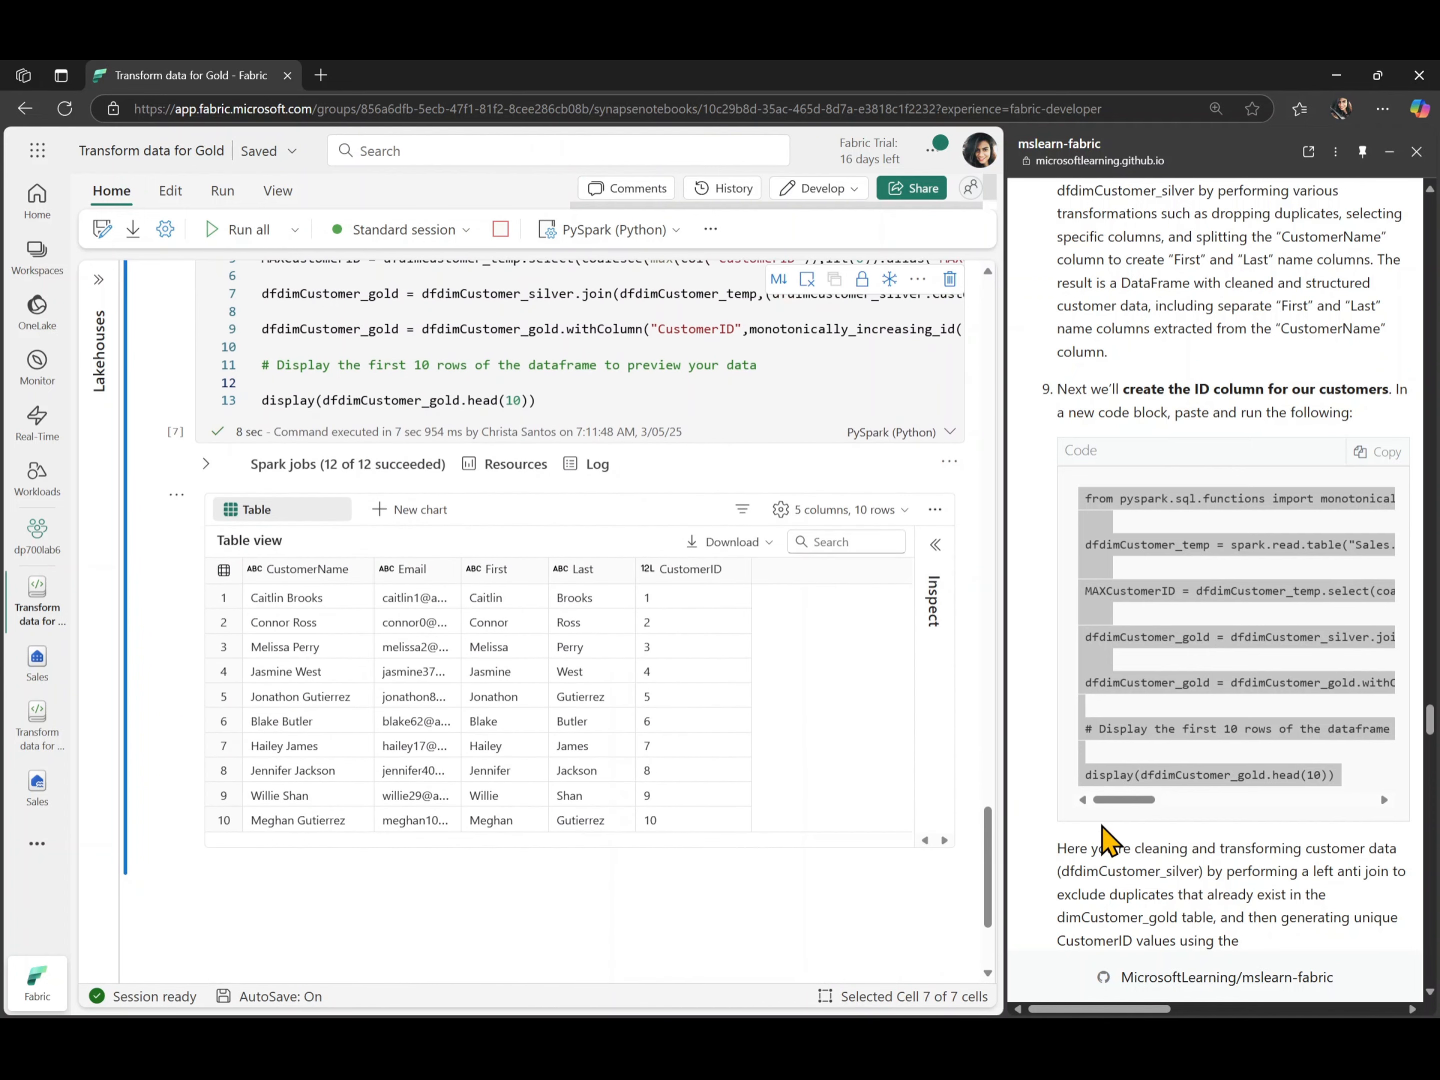
# - Add a code cell with the lab's step 10 code that merges dfdimCustomer_gold updates into Tables/dimcustomer_gold
pyautogui.scroll(-8, 1104, 834)
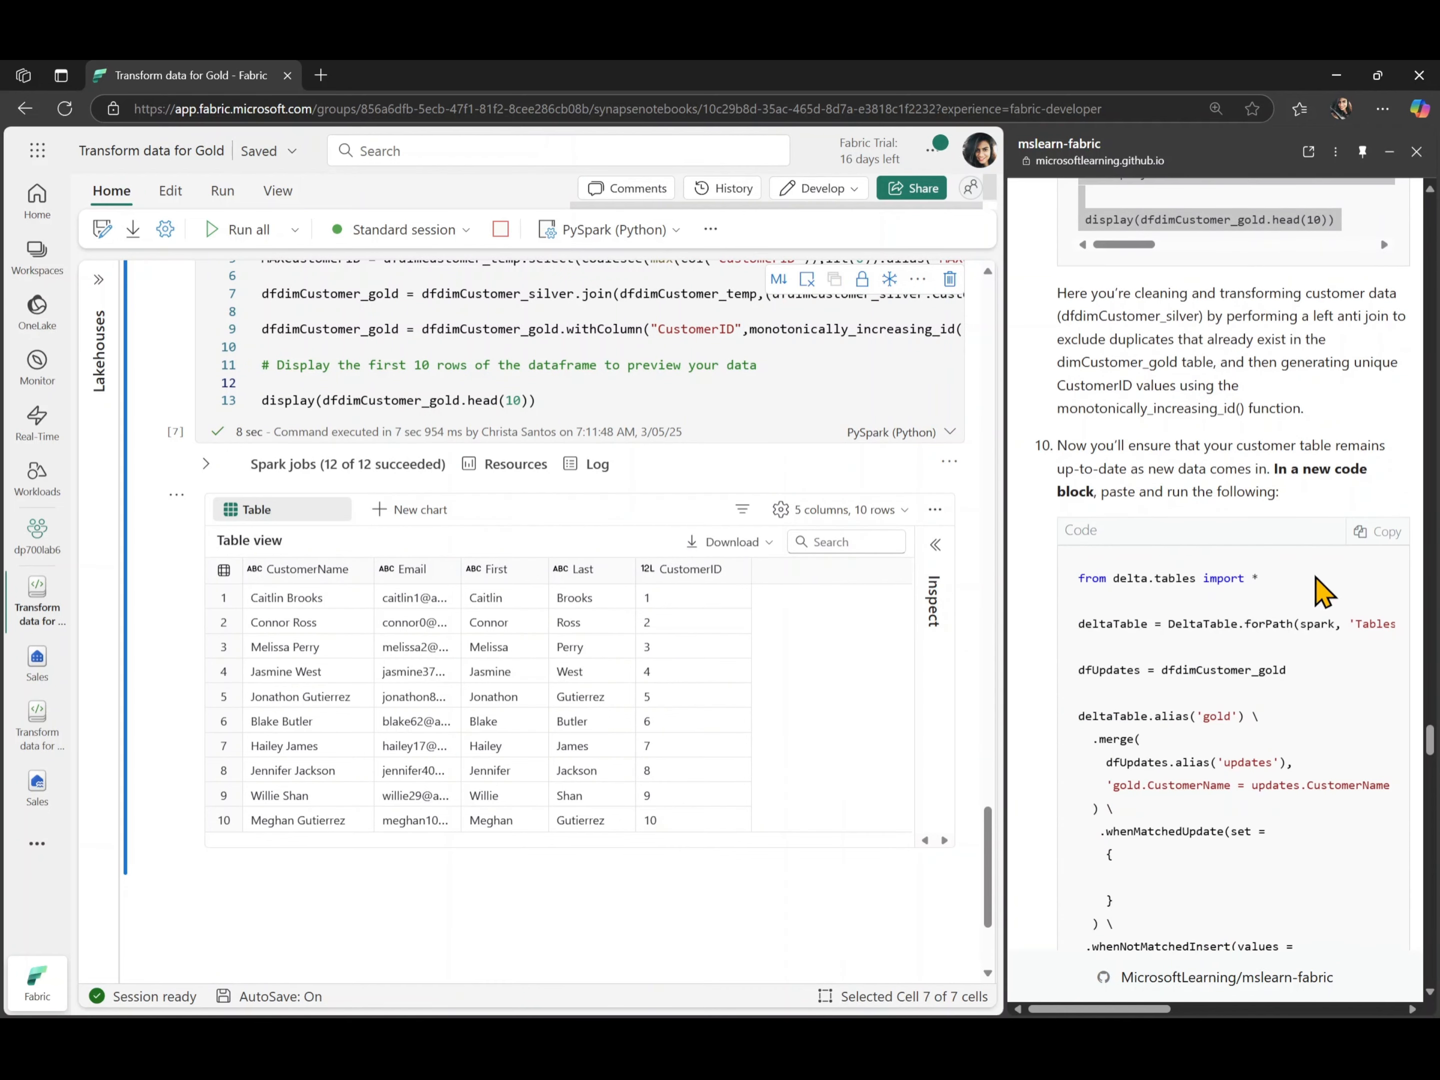
pyautogui.click(1377, 531)
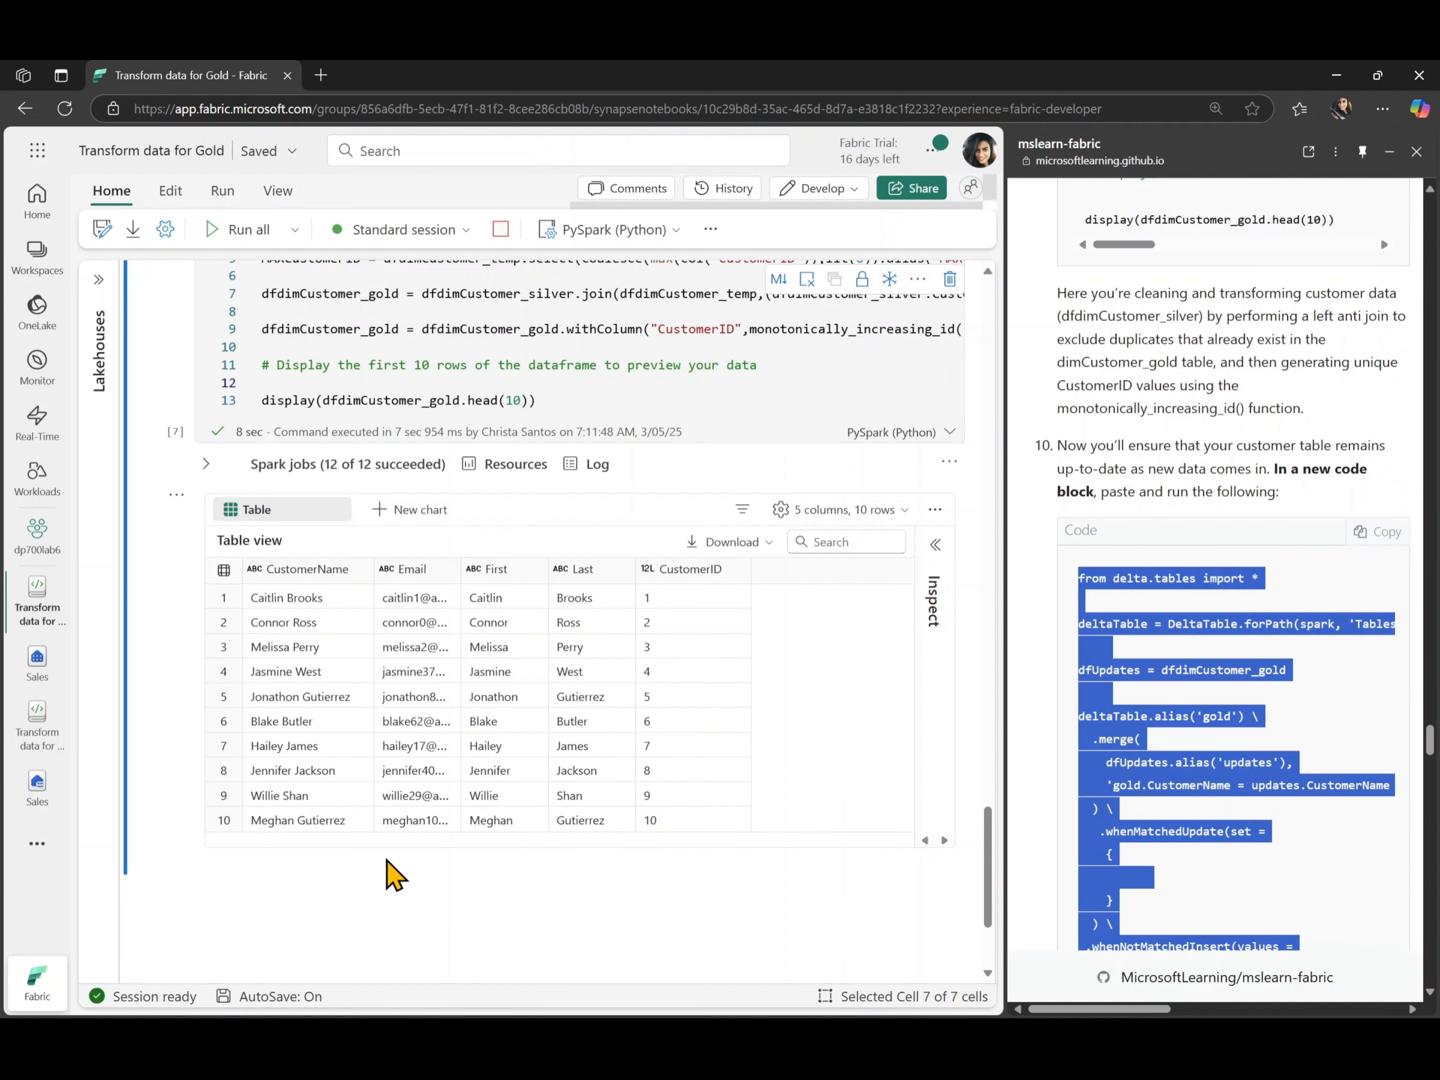
pyautogui.click(248, 894)
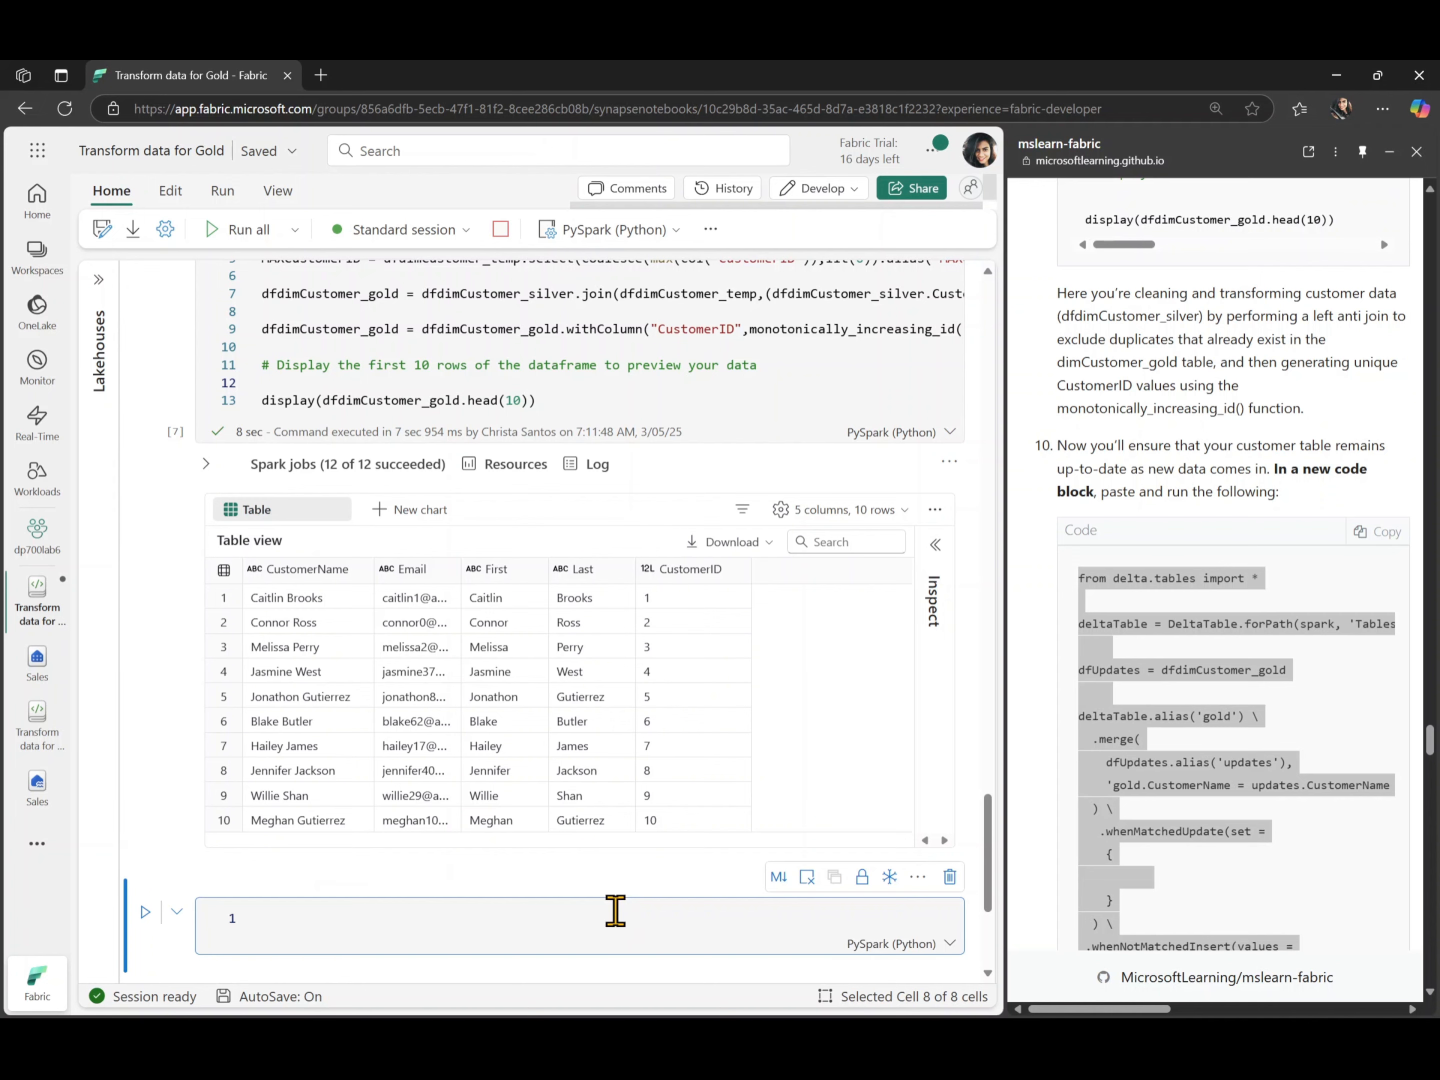
pyautogui.hotkey('ctrl', 'v')
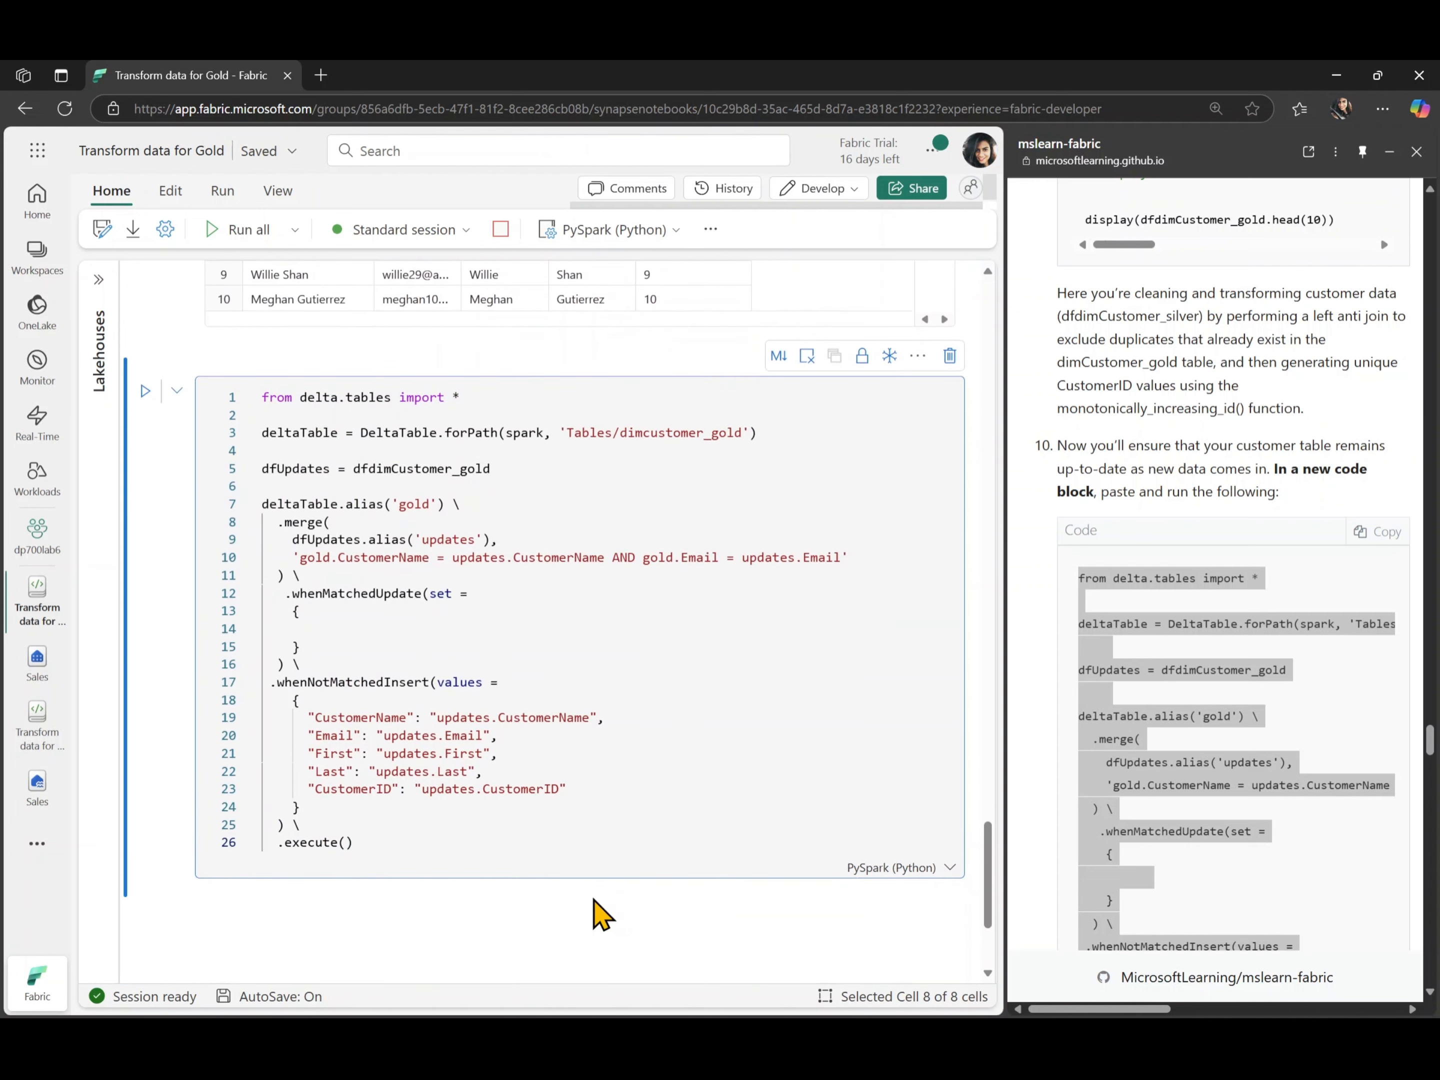
pyautogui.hotkey('ctrl', 'a')
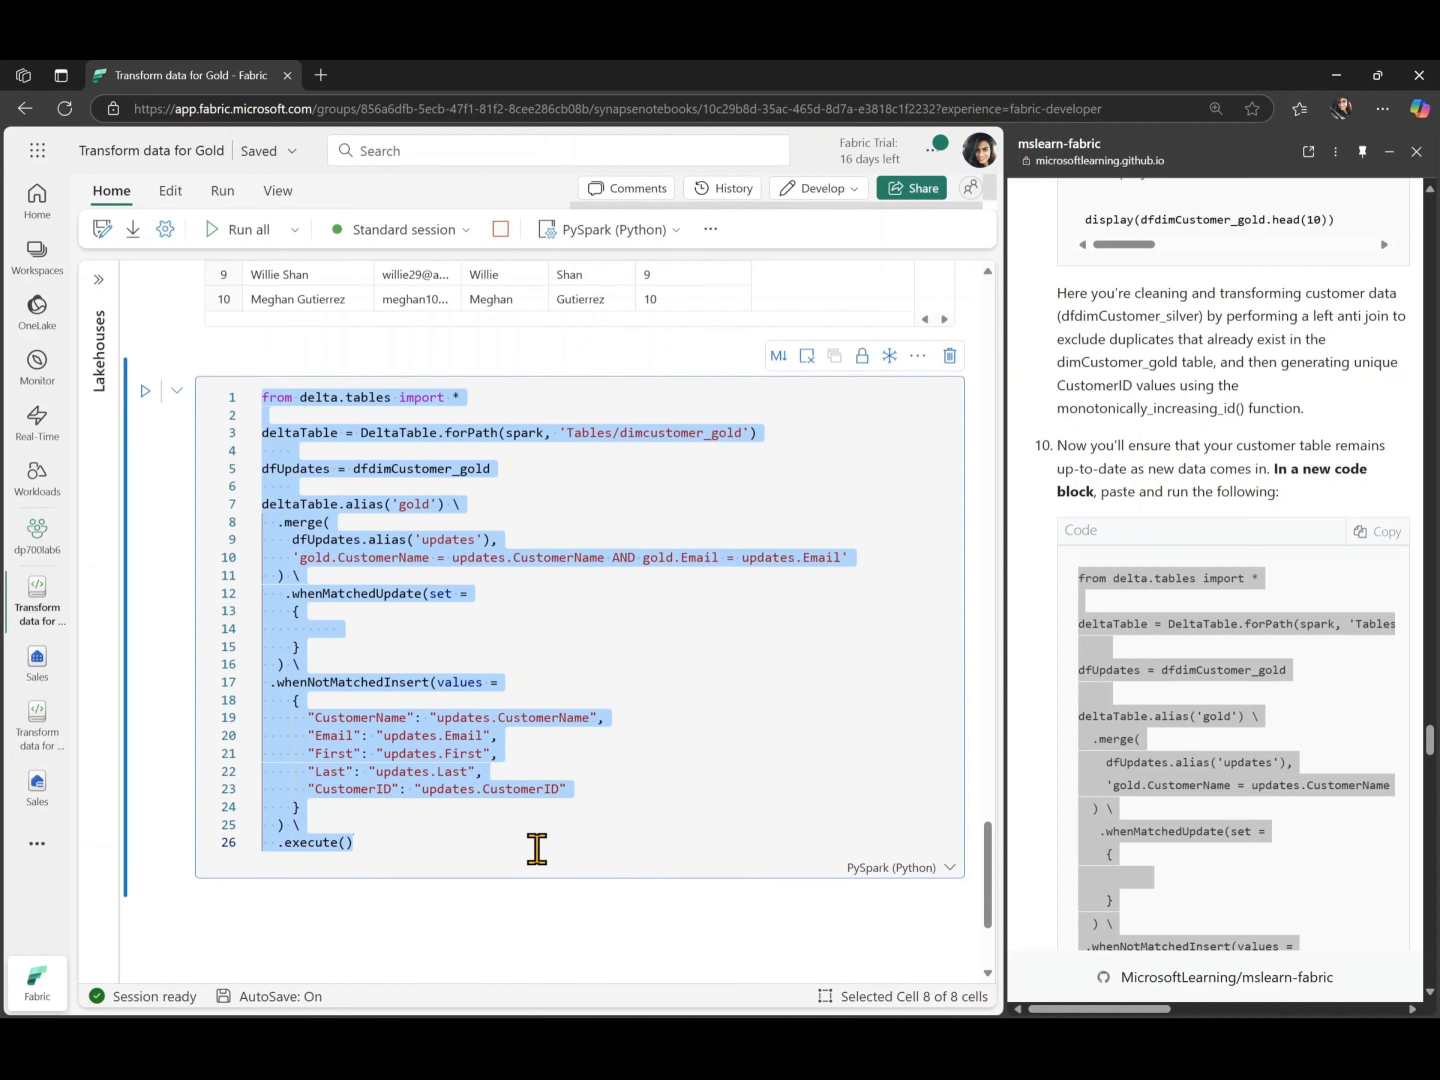
pyautogui.hotkey('shift', 'Tab')
pyautogui.hotkey('ctrl', 'z')
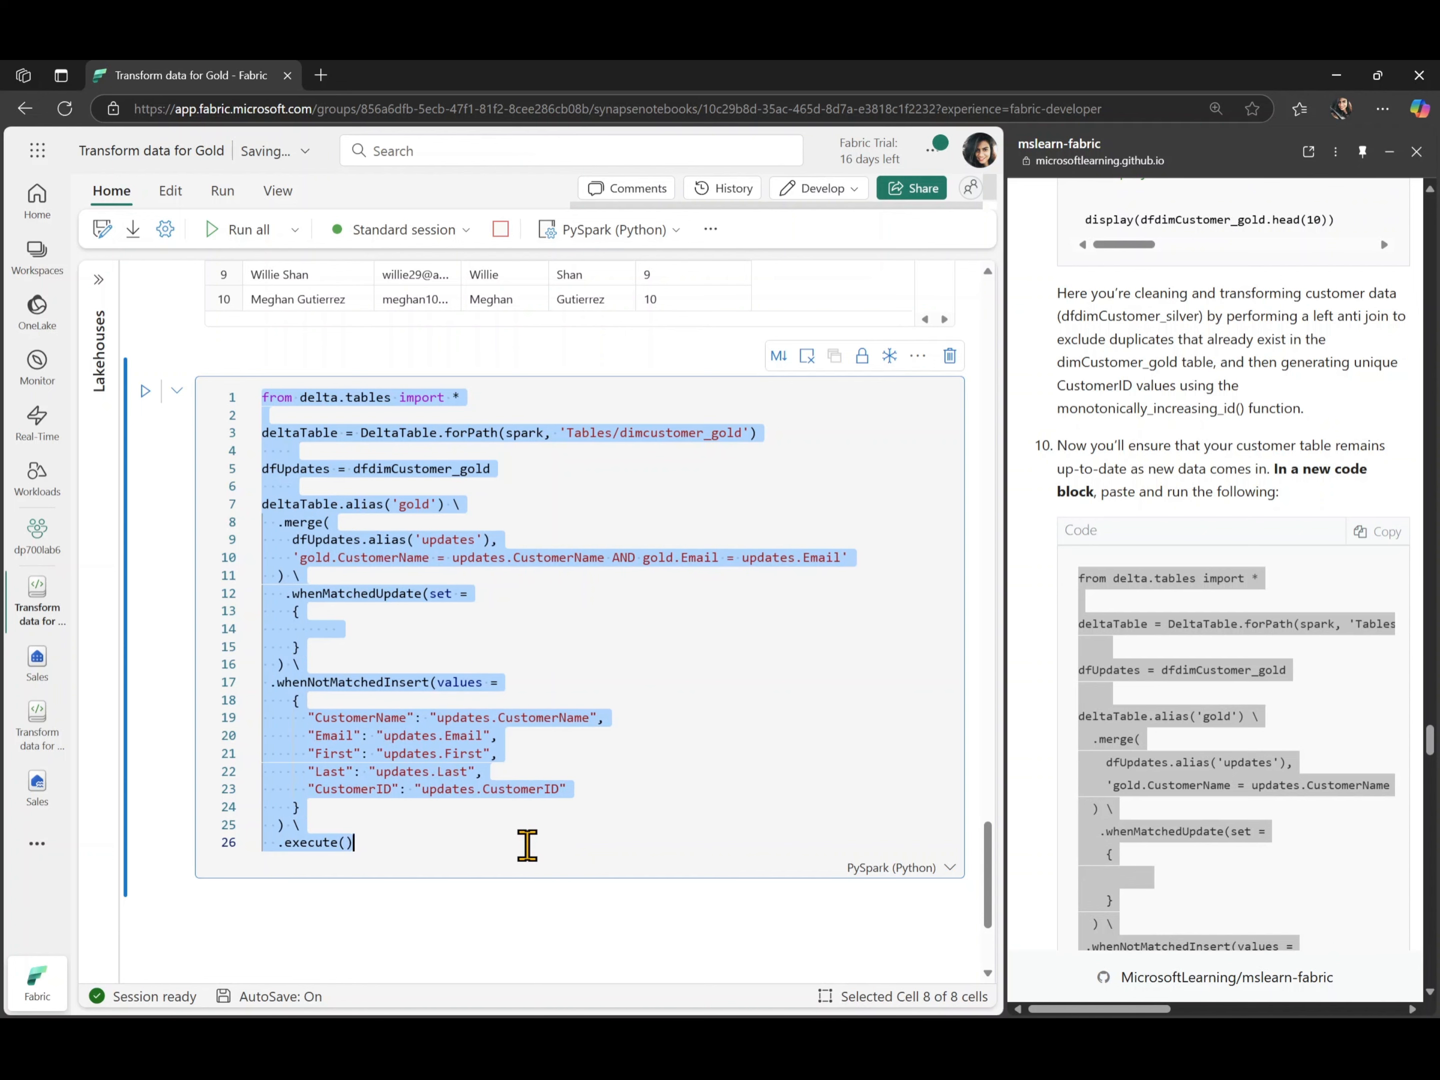
# - Run the Tables/dimcustomer_gold merge cell to update the customer dimension
pyautogui.click(493, 833)
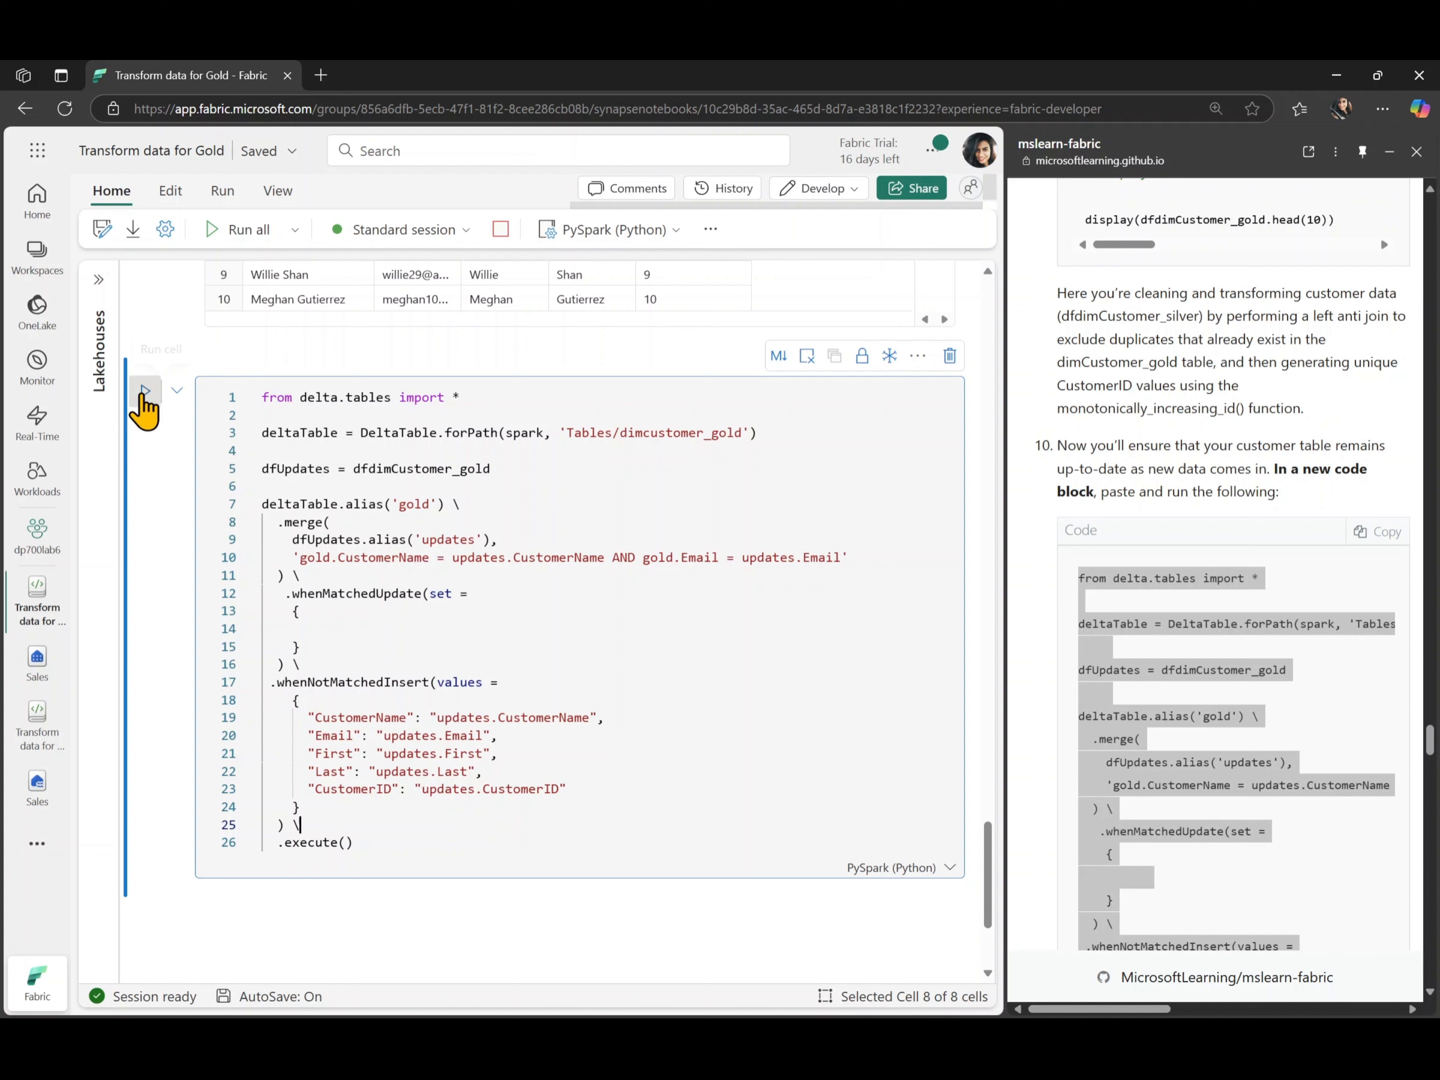
pyautogui.click(144, 391)
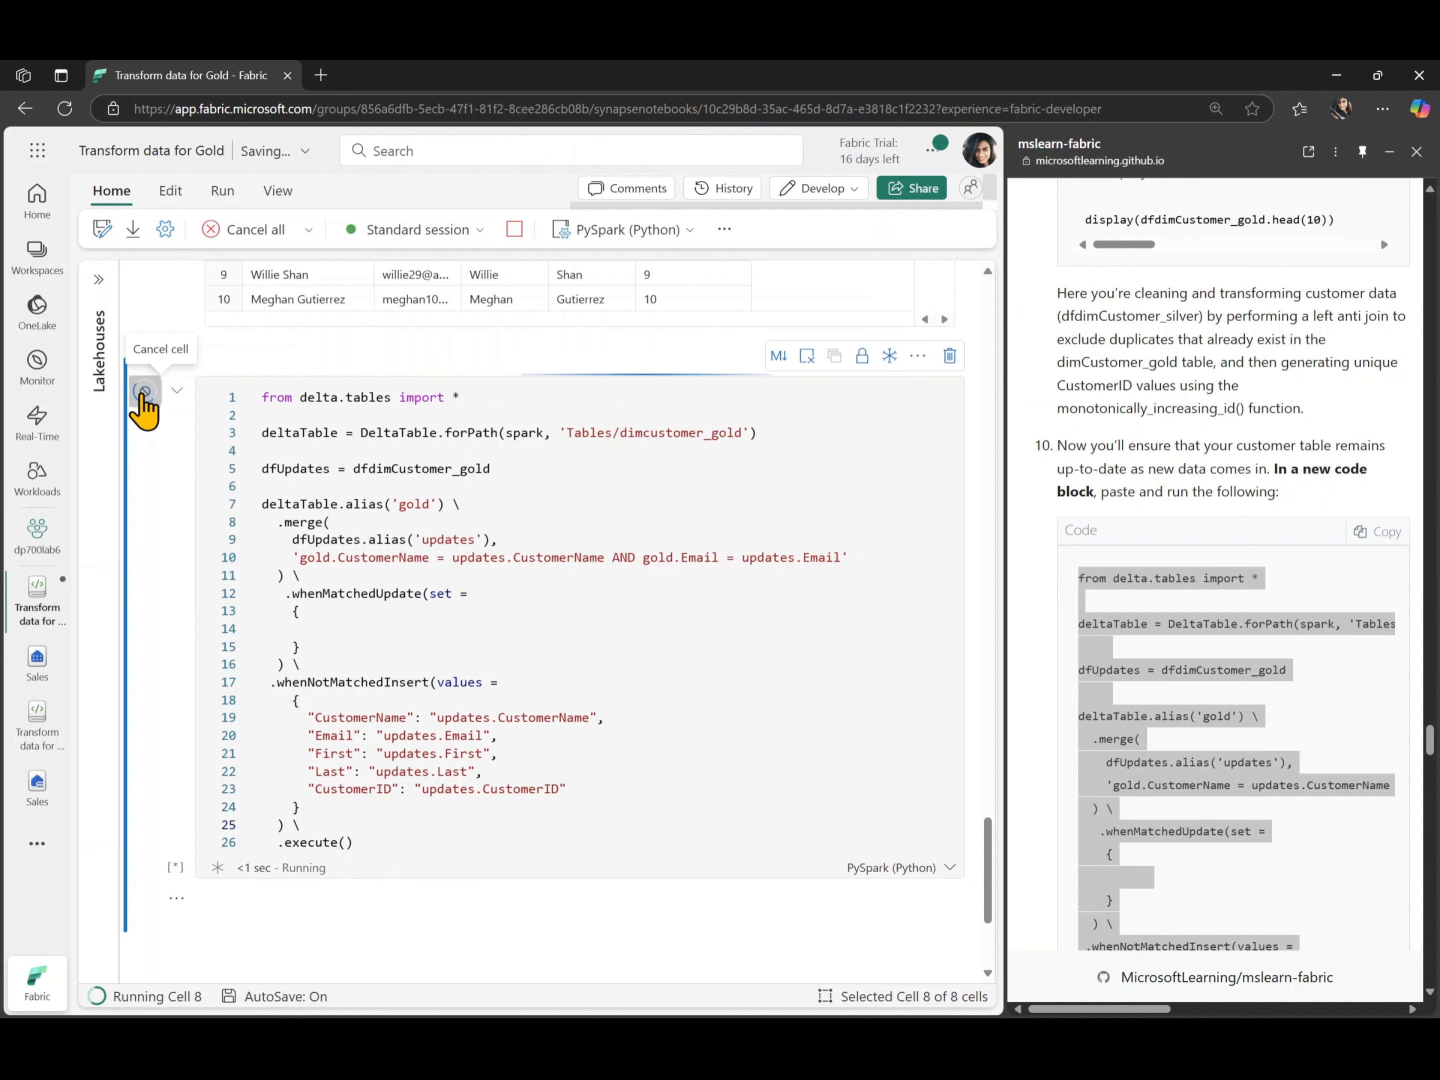
pyautogui.scroll(-3, 671, 578)
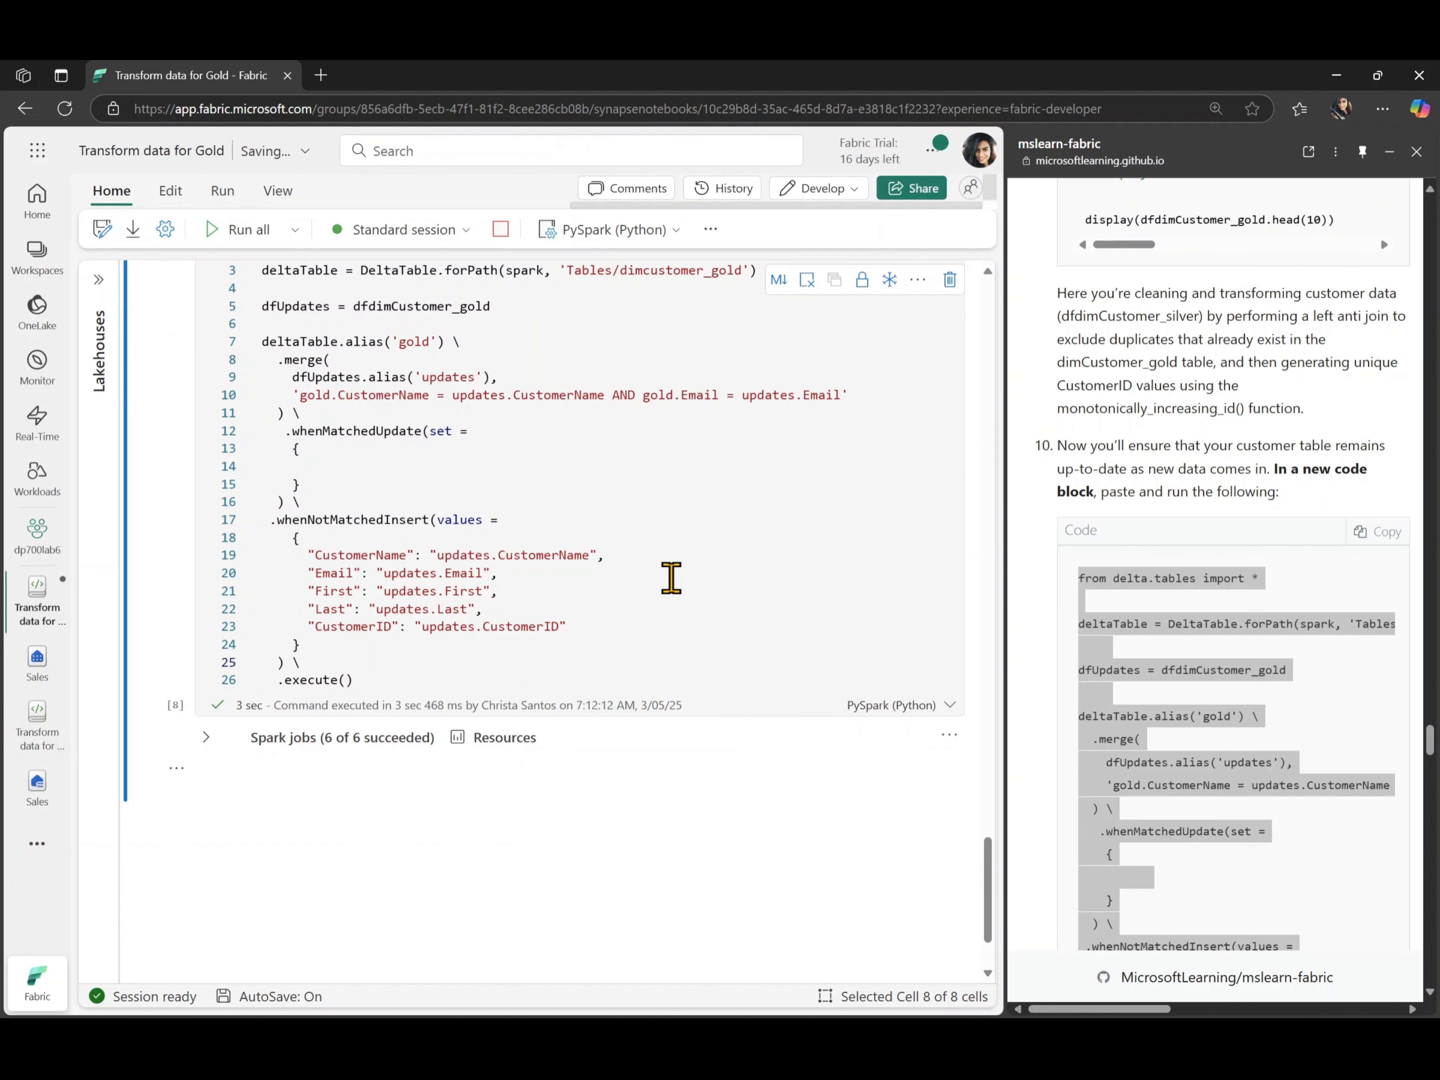
# - Add a code cell at the notebook's end with the lab's step 11 code that creates the sales.dimproduct_gold table
pyautogui.click(1197, 825)
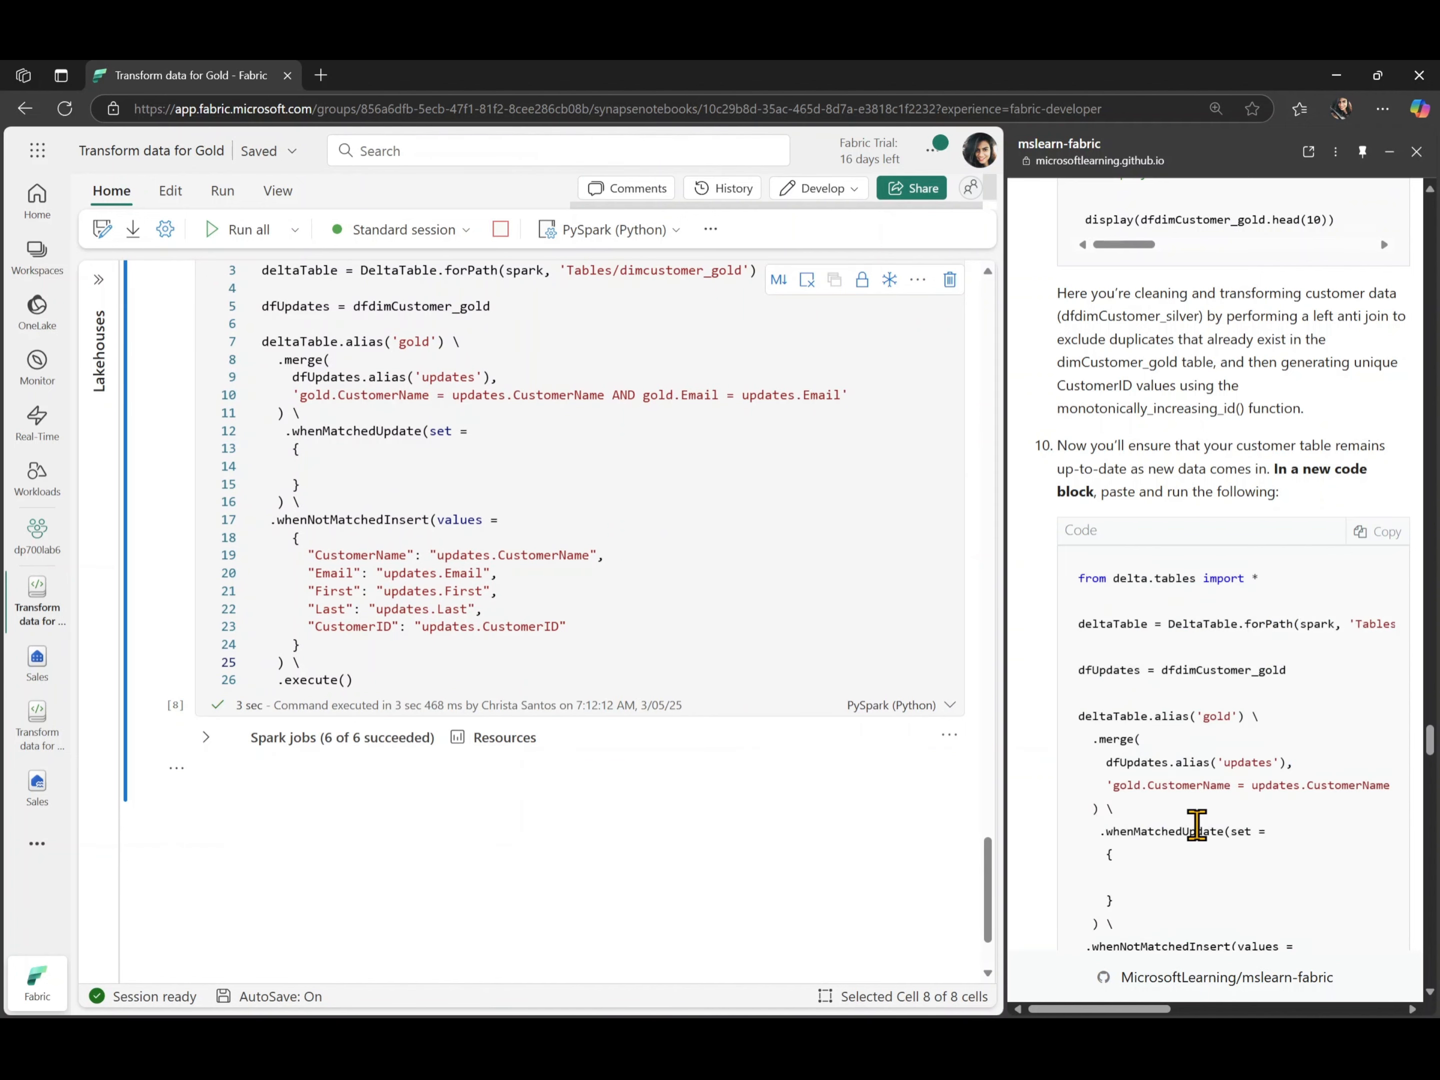
pyautogui.scroll(-8, 1197, 825)
pyautogui.scroll(-4, 1197, 825)
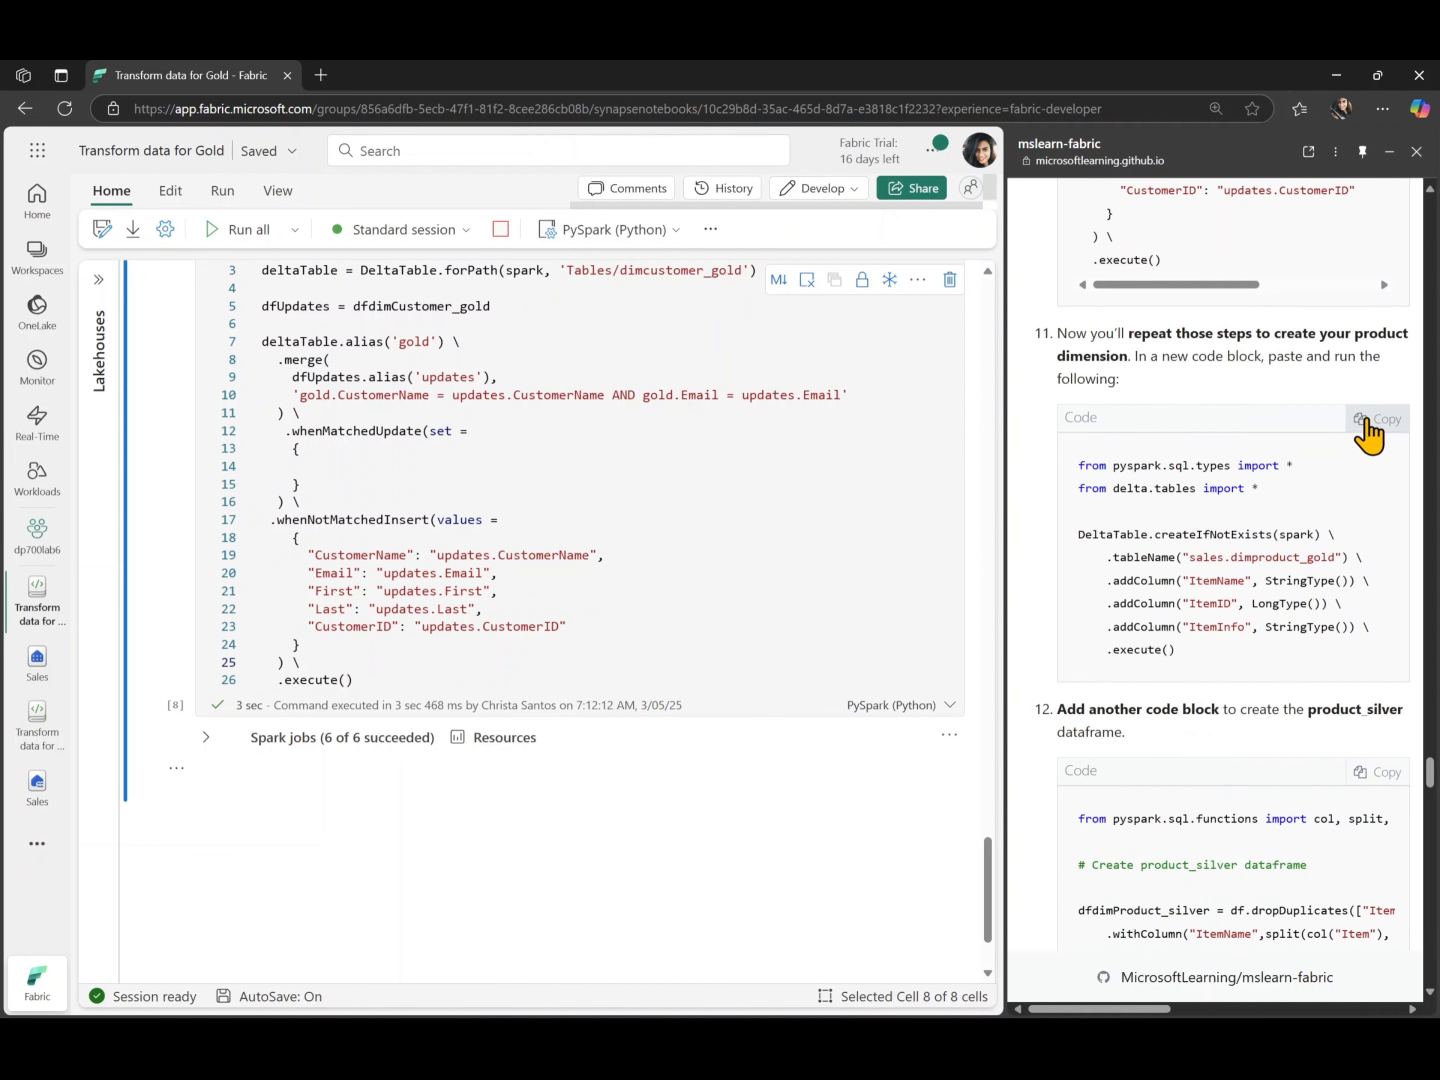
pyautogui.click(1368, 423)
pyautogui.moveTo(322, 820)
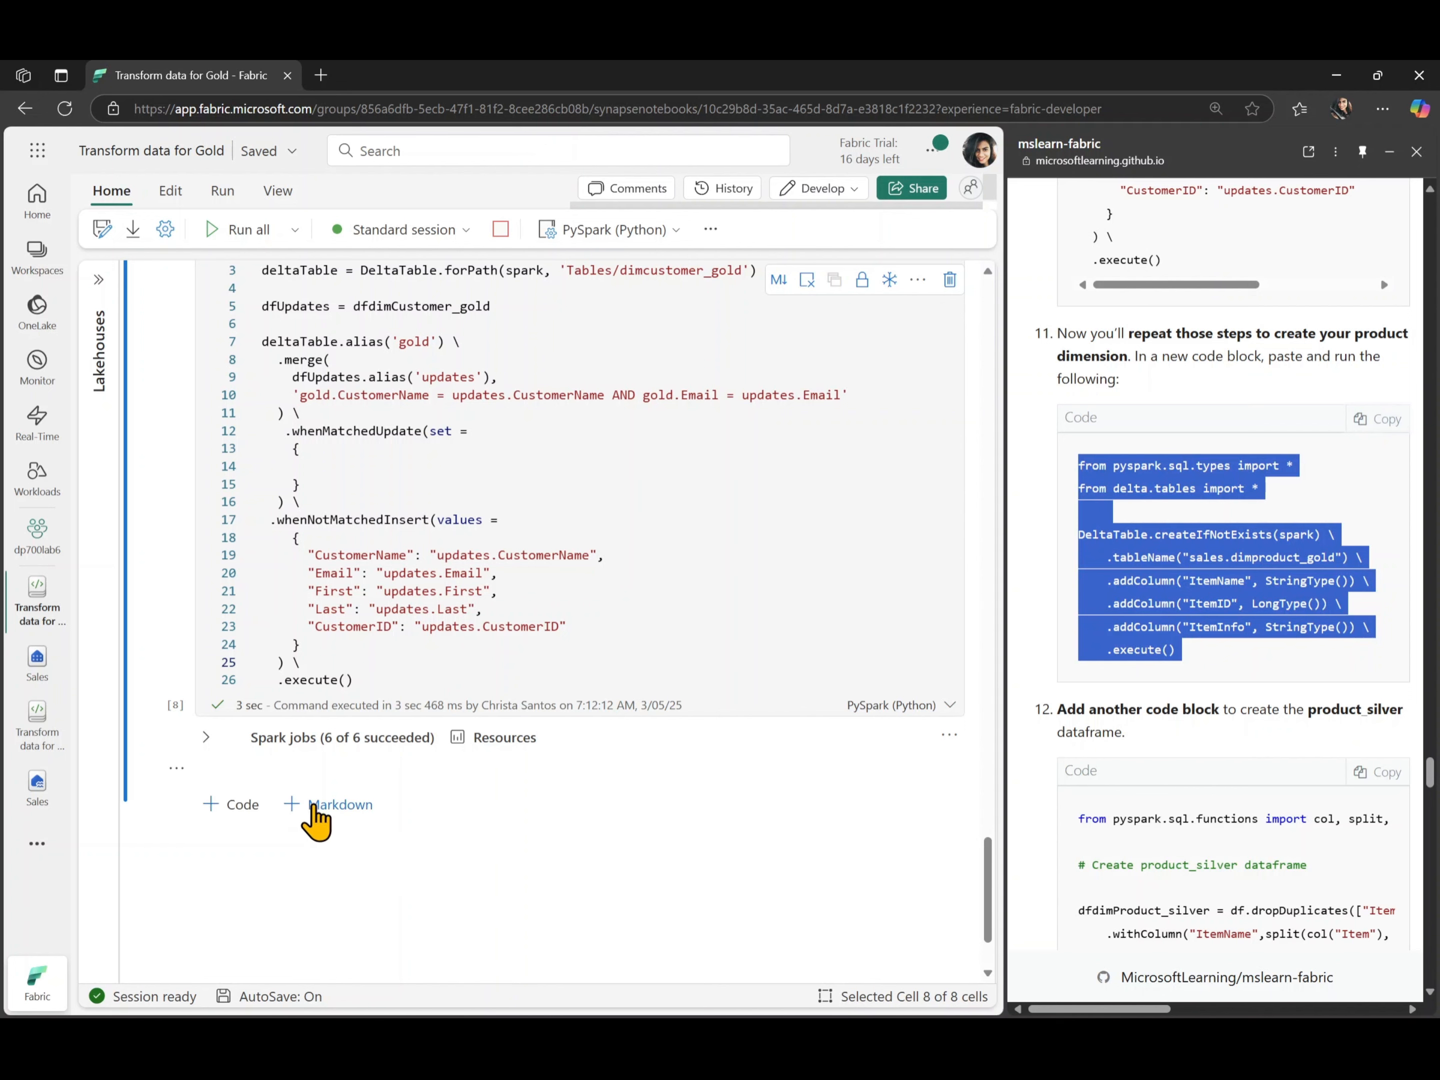
pyautogui.click(248, 814)
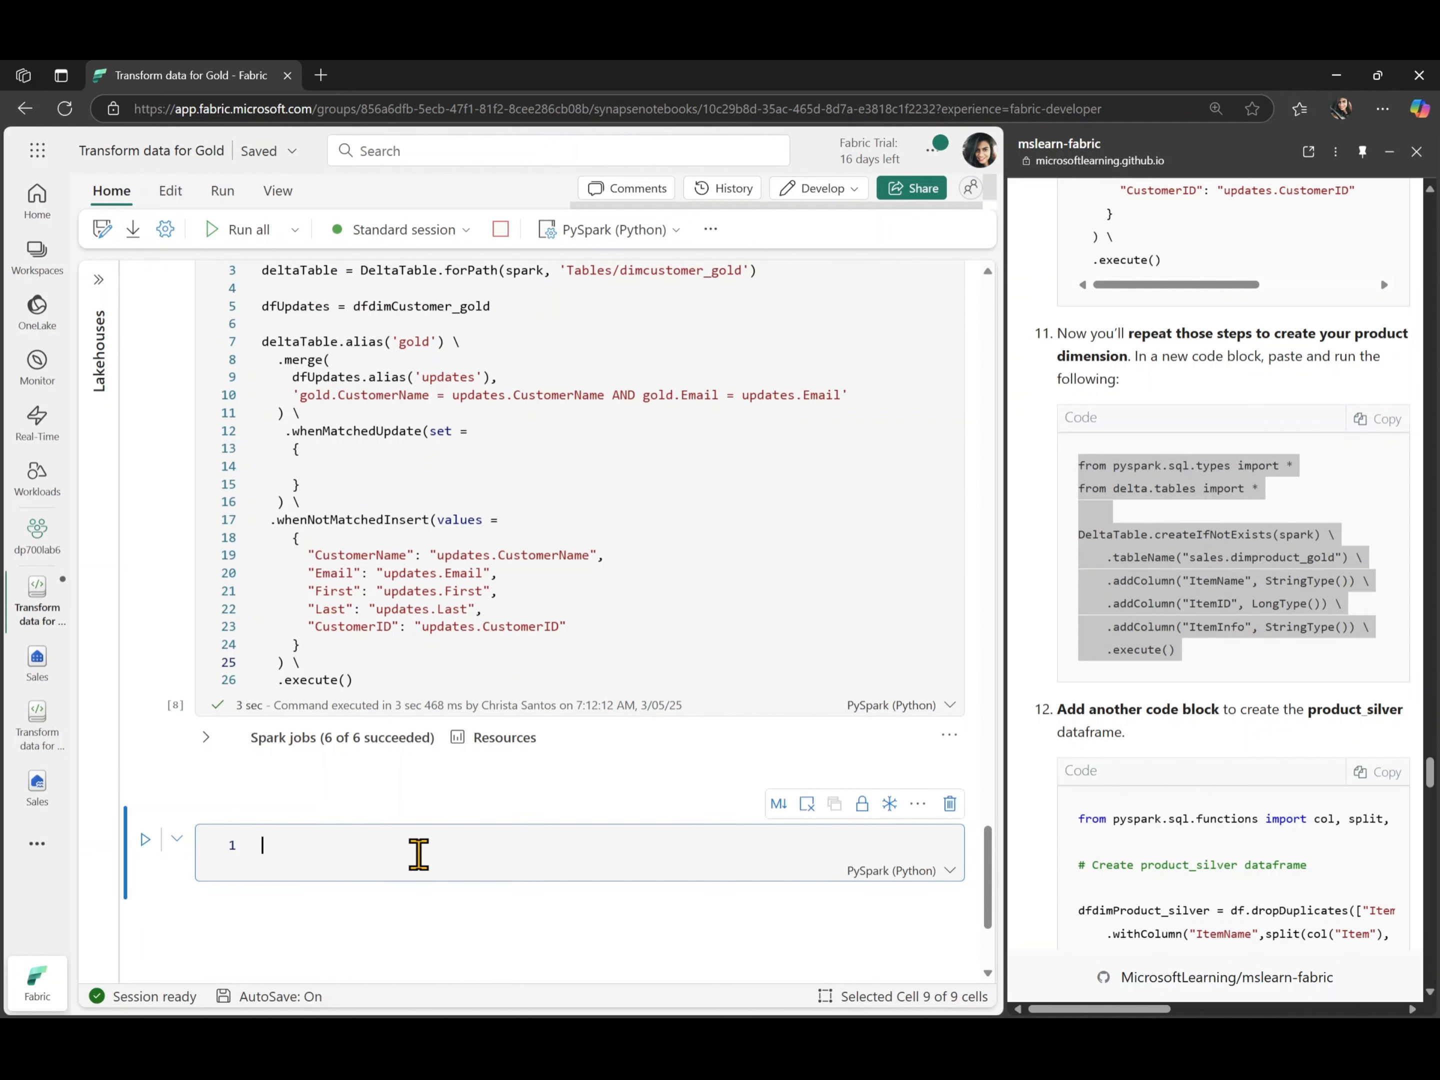
pyautogui.hotkey('ctrl', 'v')
pyautogui.scroll(-3, 499, 877)
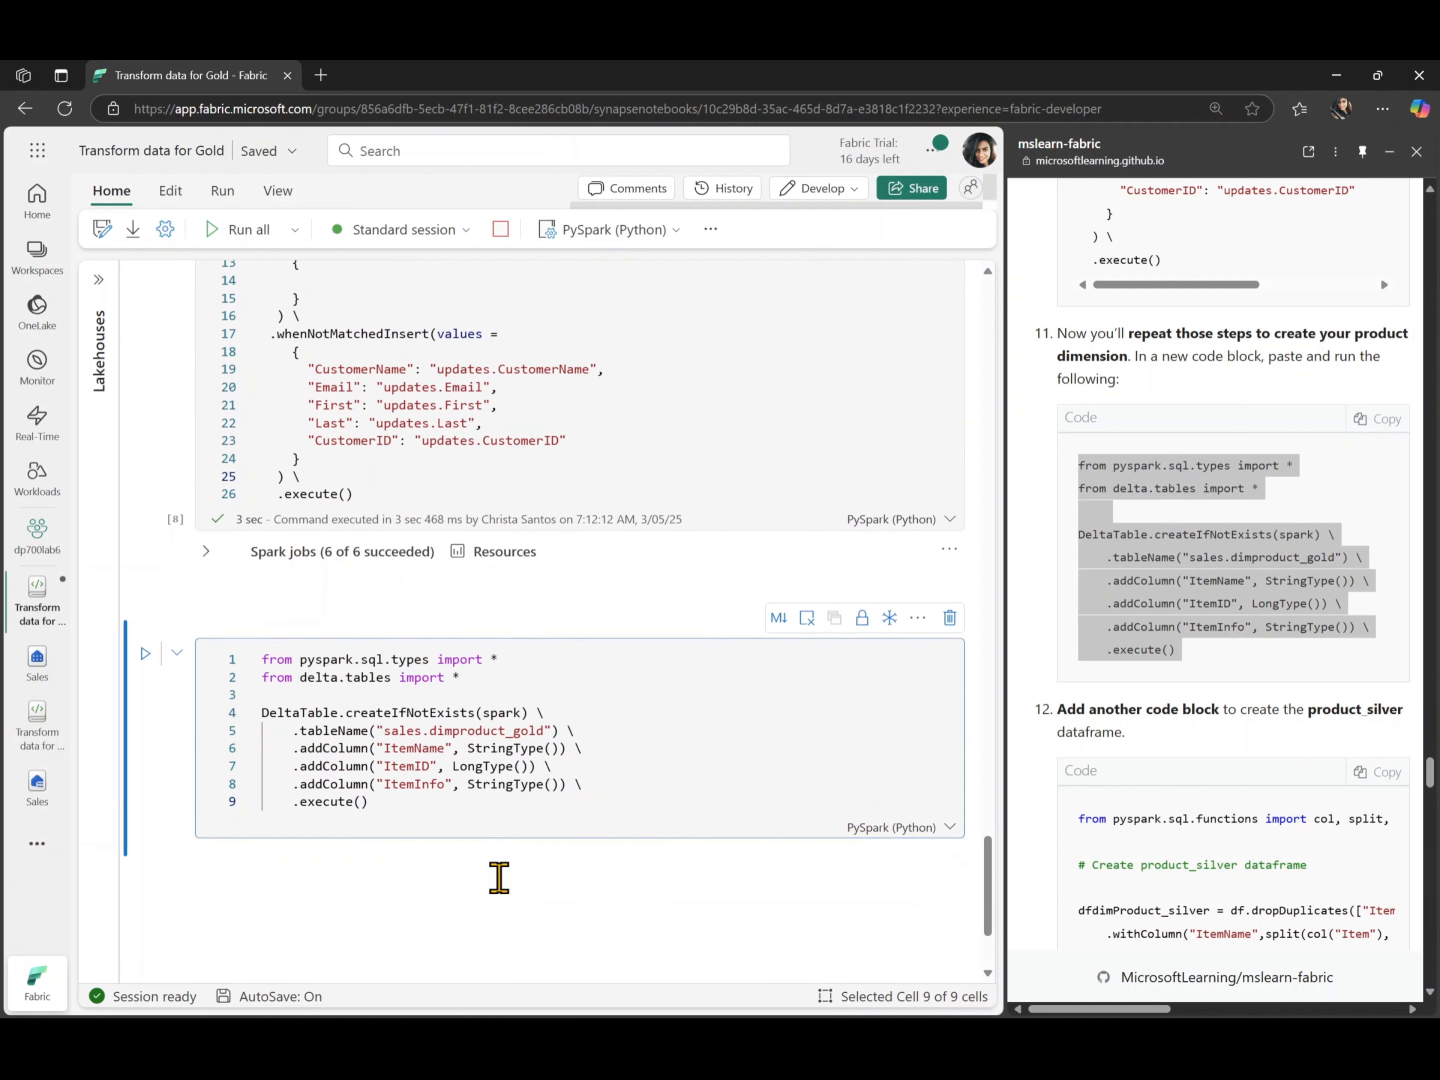
# - Run the sales.dimproduct_gold cell to create the product dimension table and view its output
pyautogui.click(480, 788)
pyautogui.hotkey('ctrl', 'a')
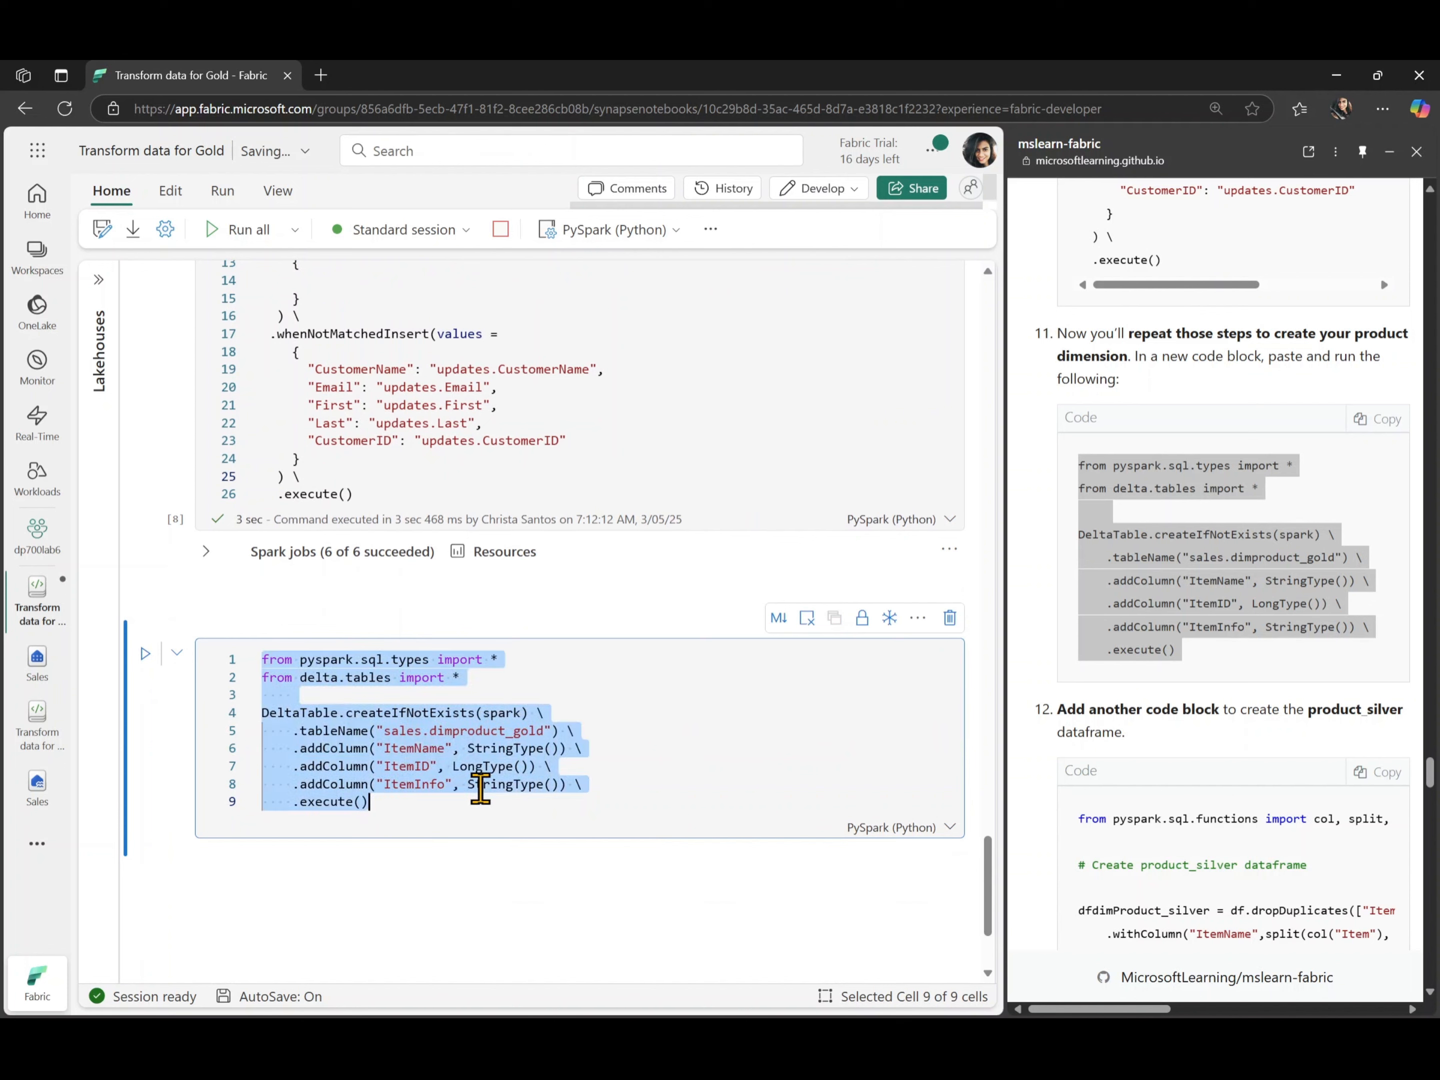
pyautogui.click(482, 799)
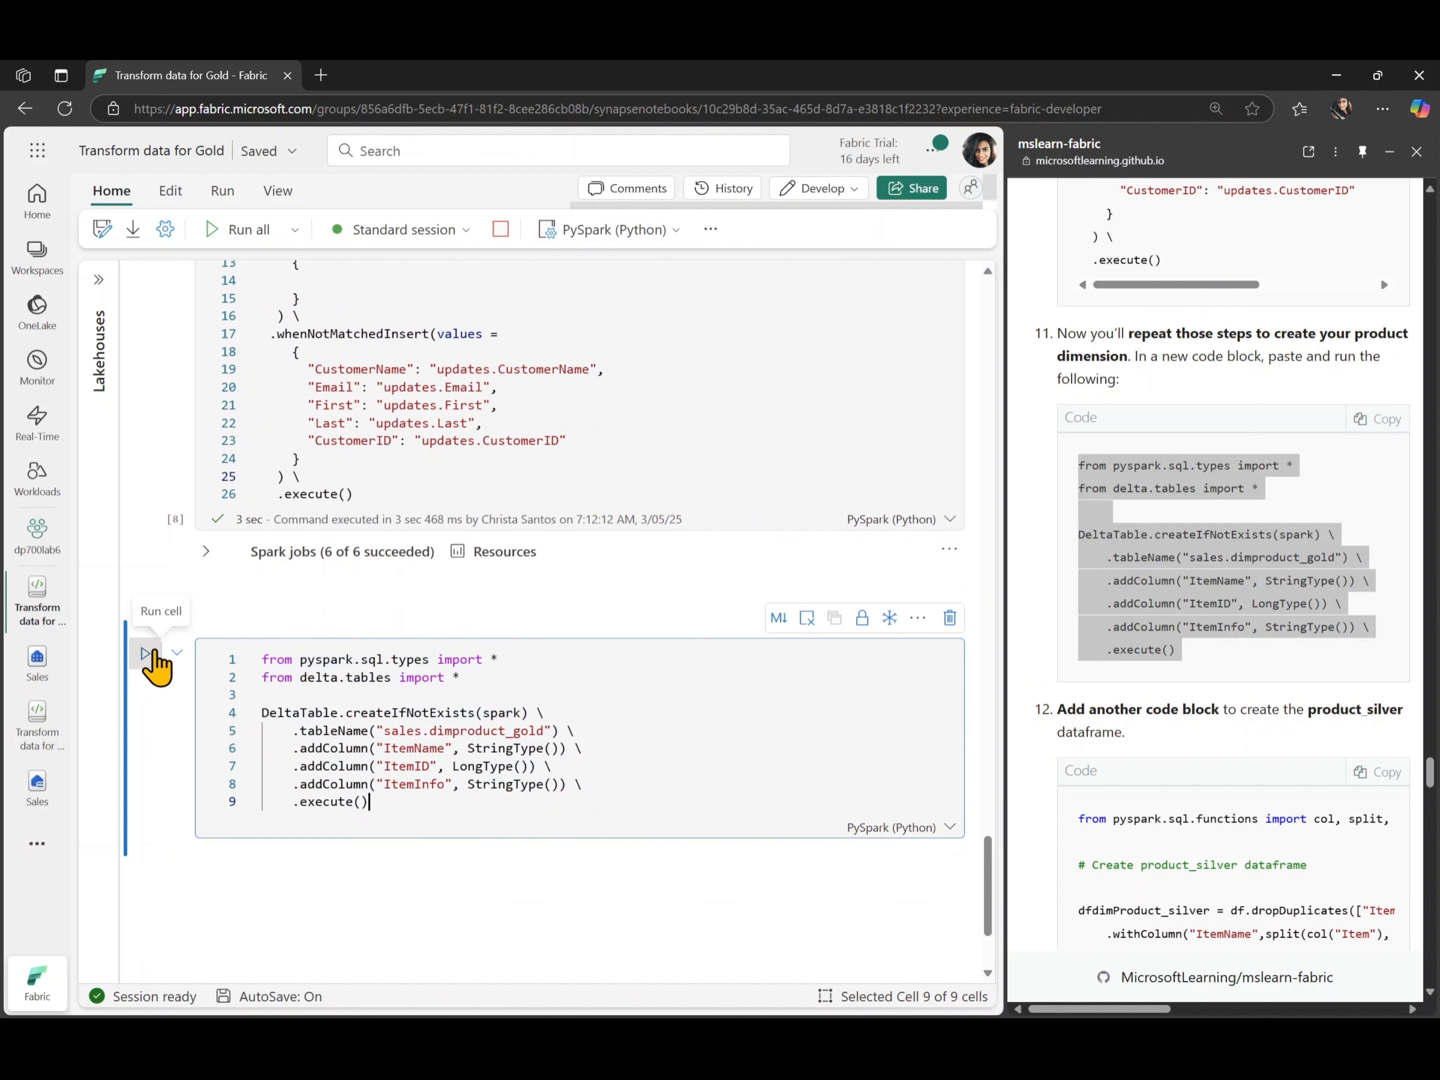
pyautogui.click(145, 654)
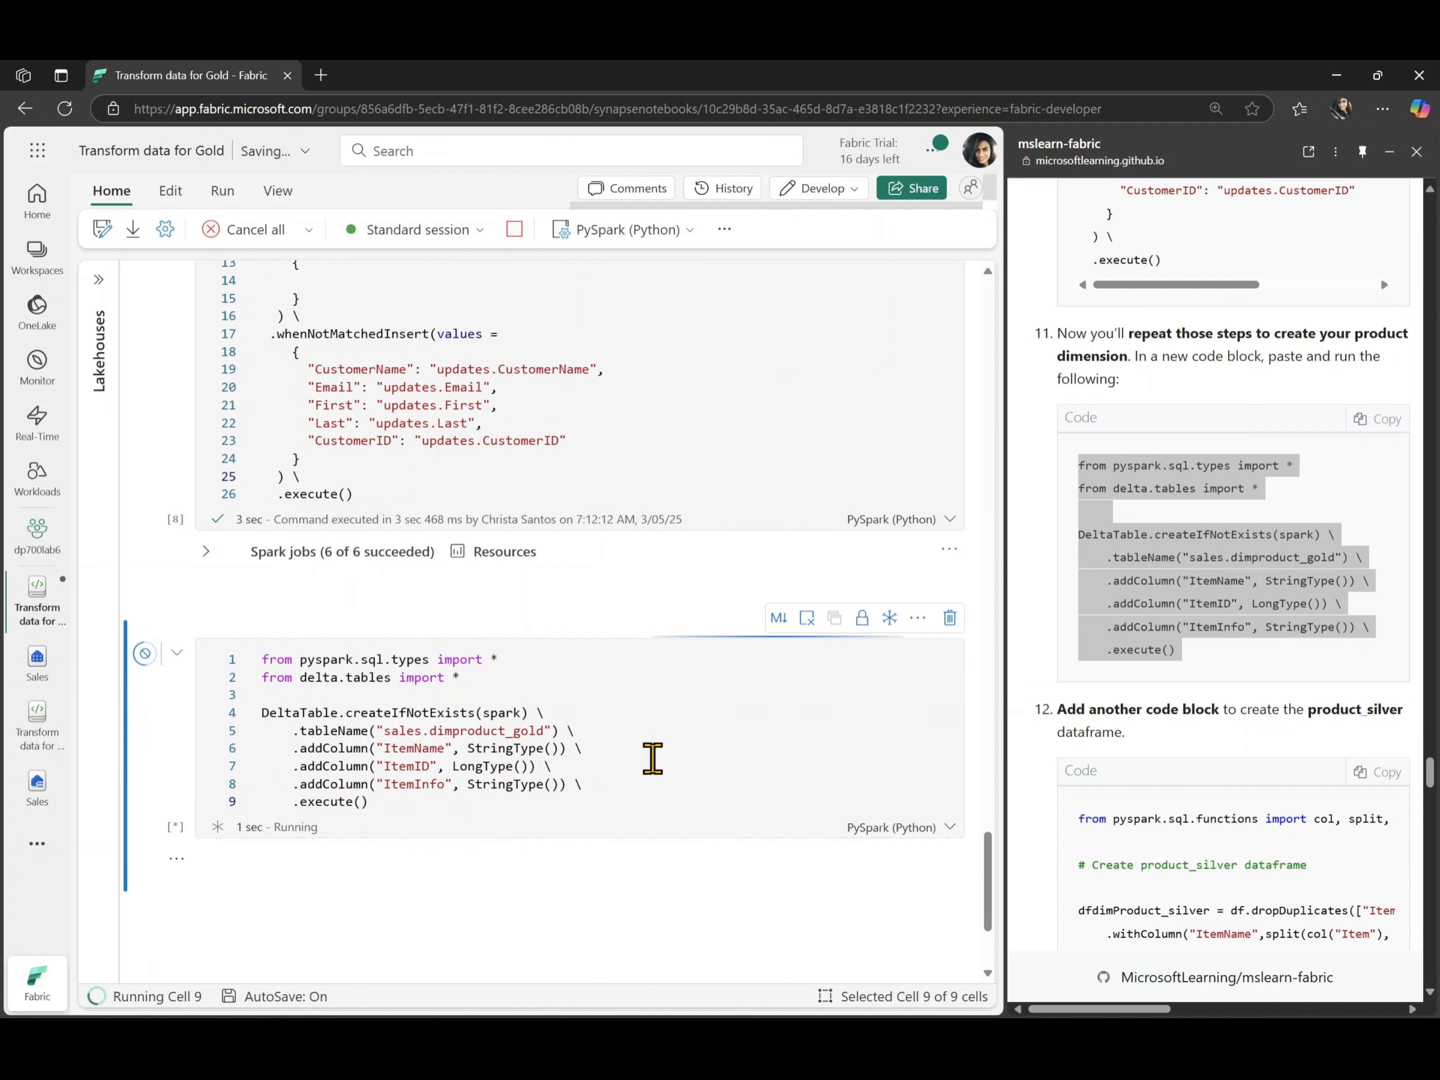
pyautogui.scroll(-4, 652, 759)
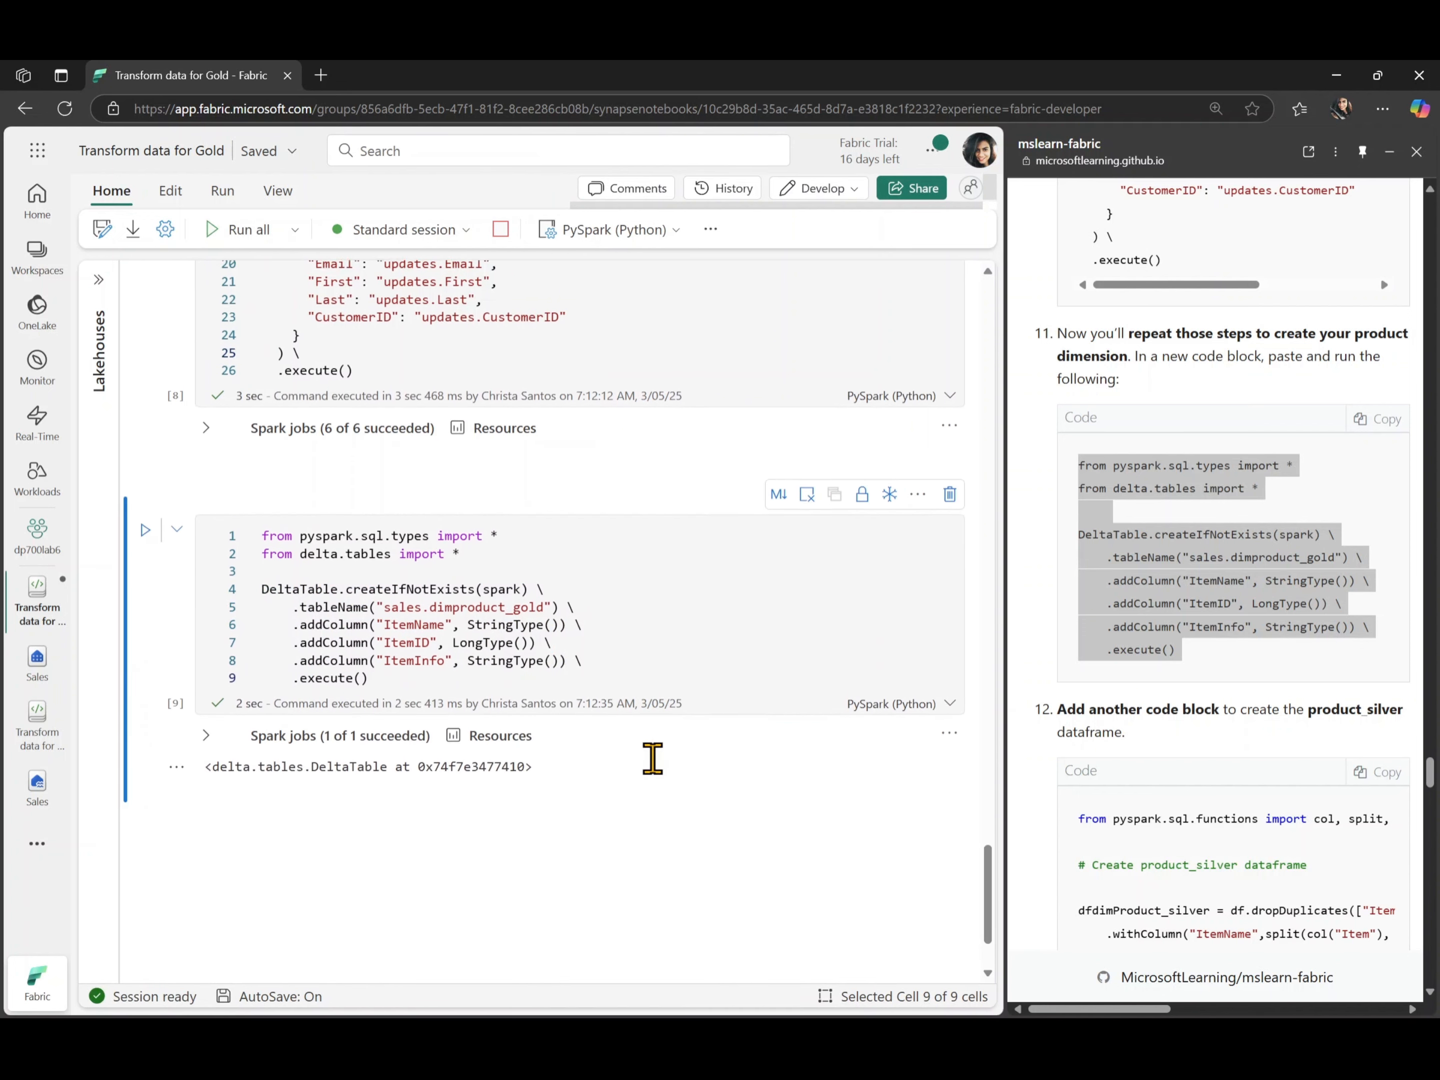
# - Add a code cell with the lab's step 12 code that builds dfdimProduct_silver, run it and view the preview
pyautogui.scroll(-4, 1154, 739)
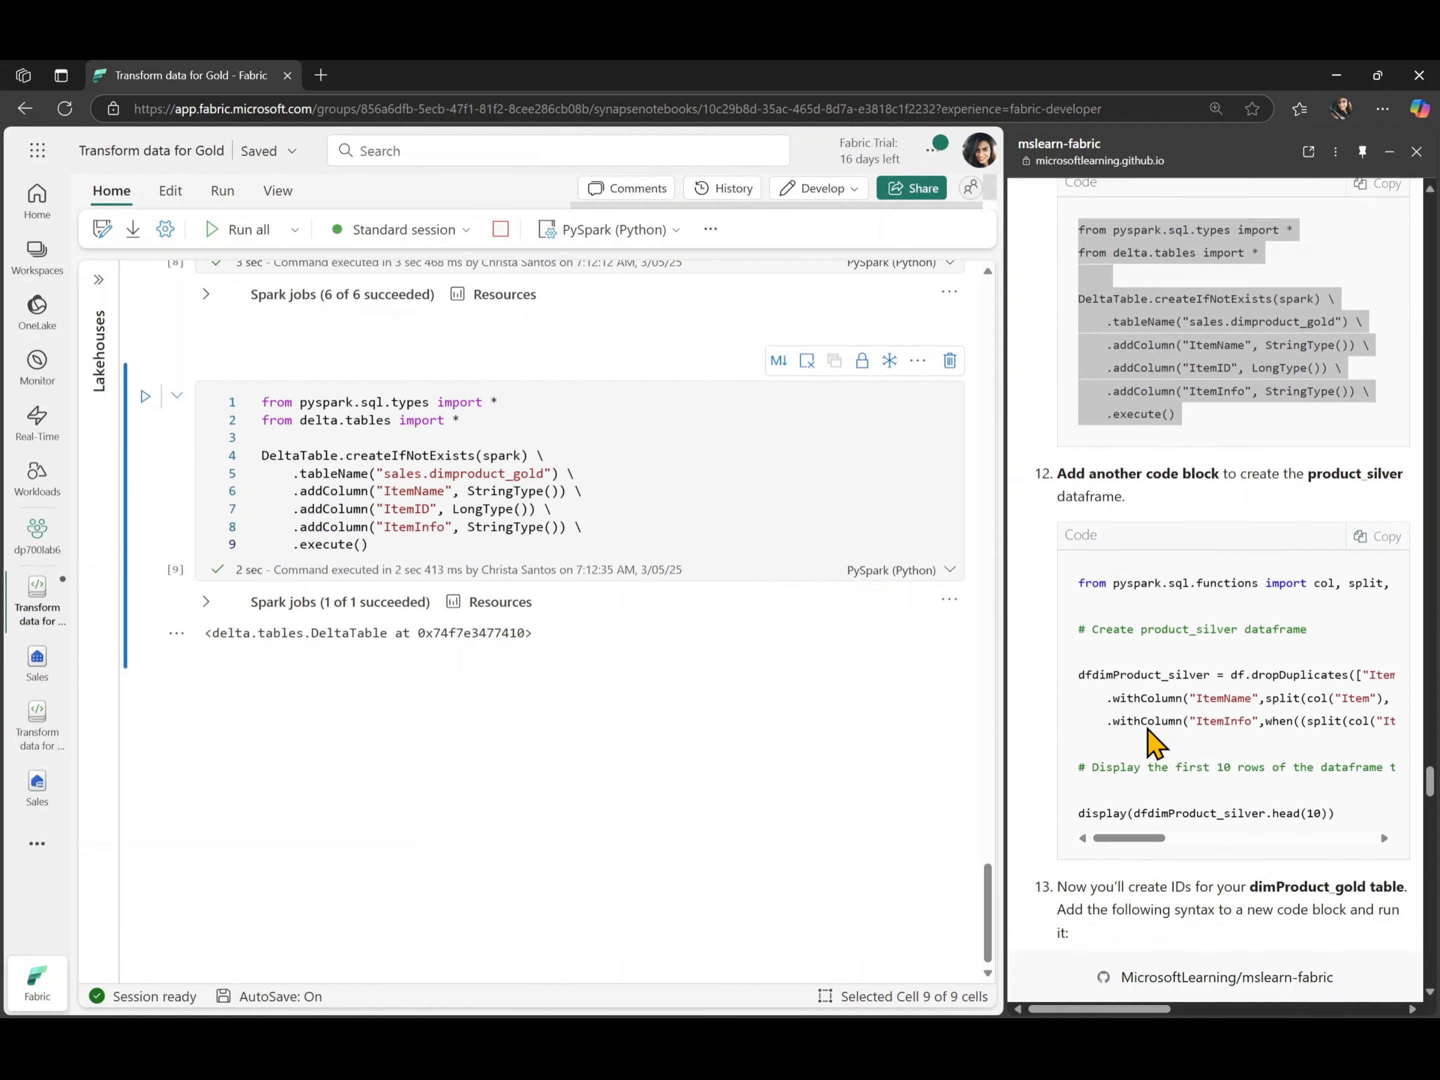
pyautogui.click(1371, 513)
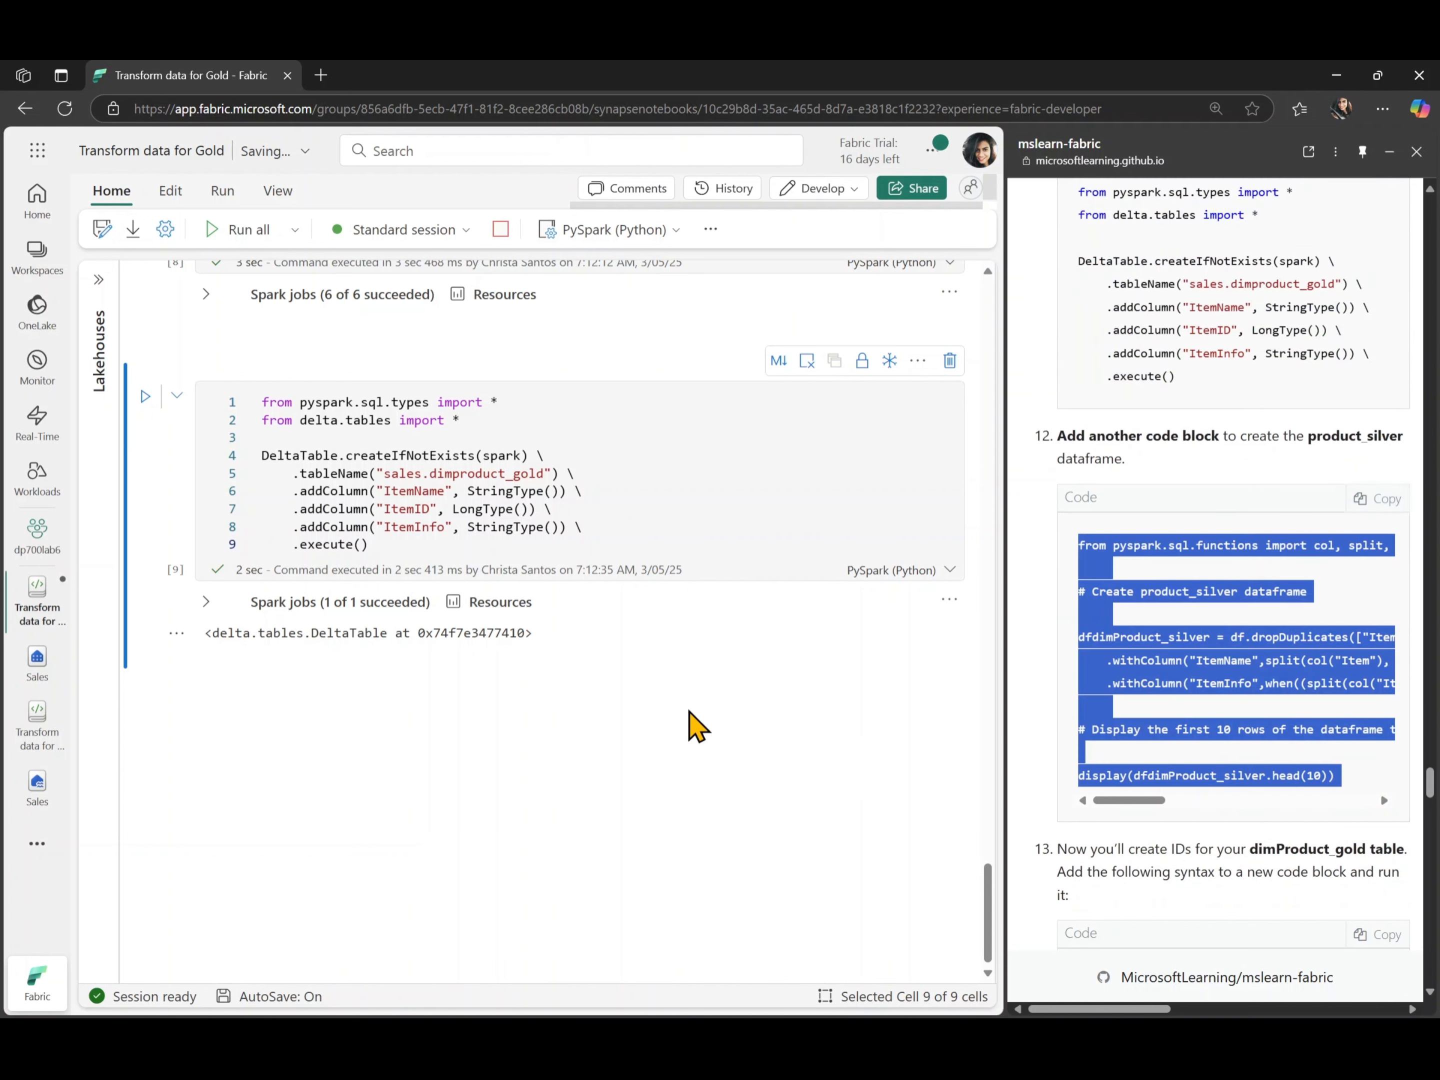
pyautogui.moveTo(238, 674)
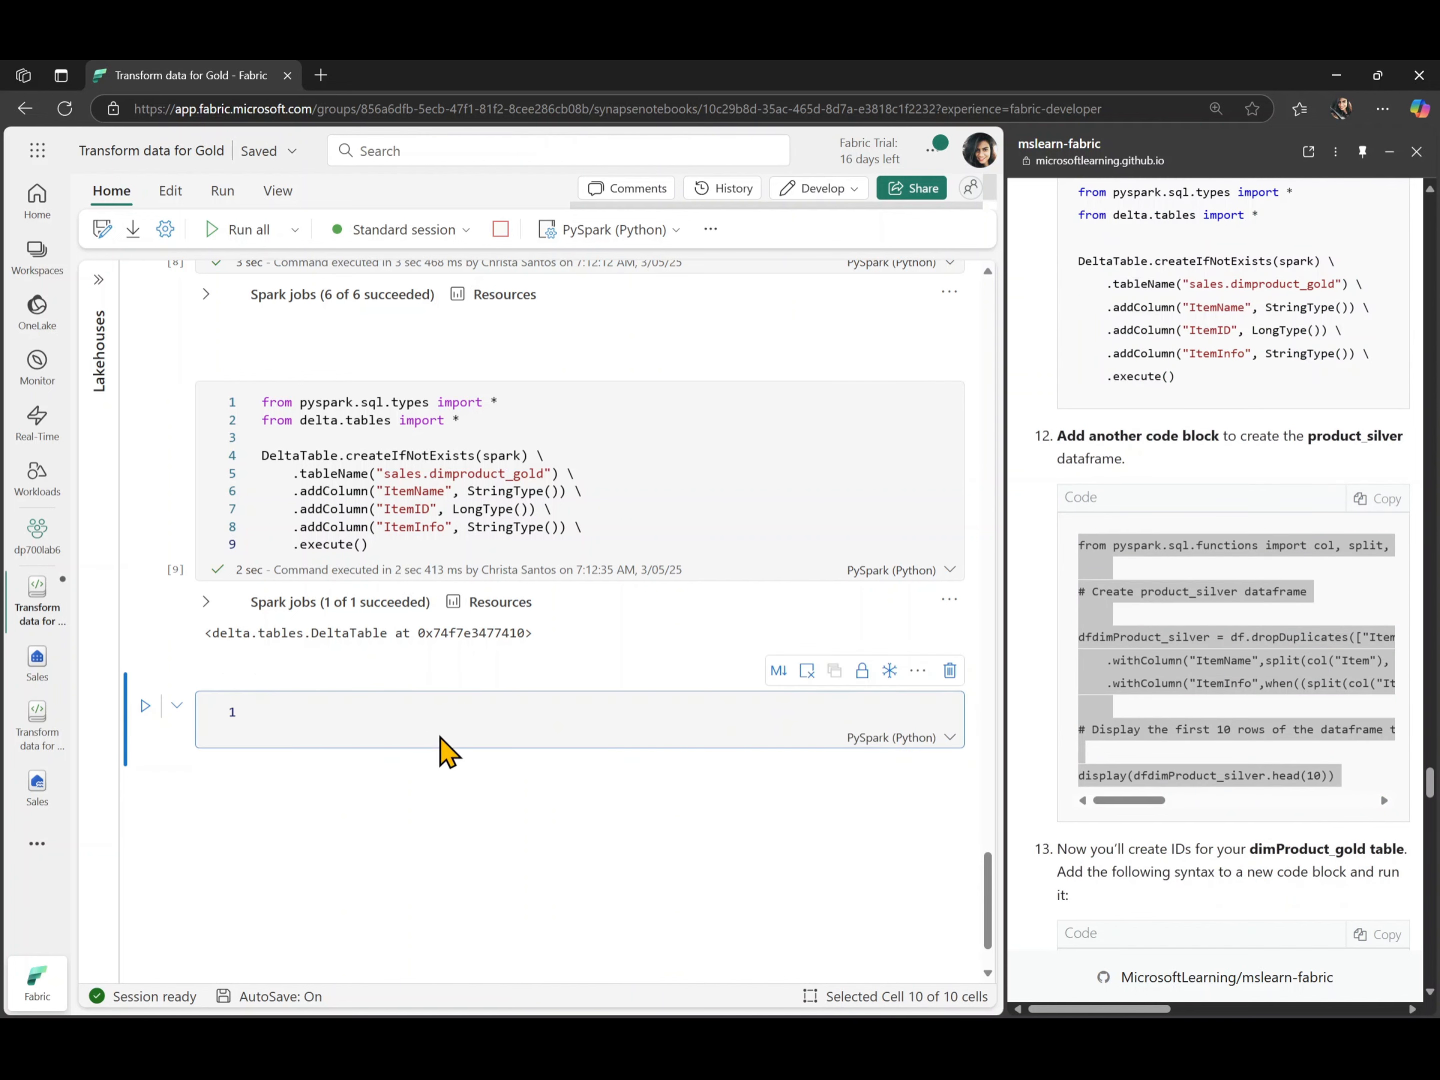
pyautogui.hotkey('ctrl', 'v')
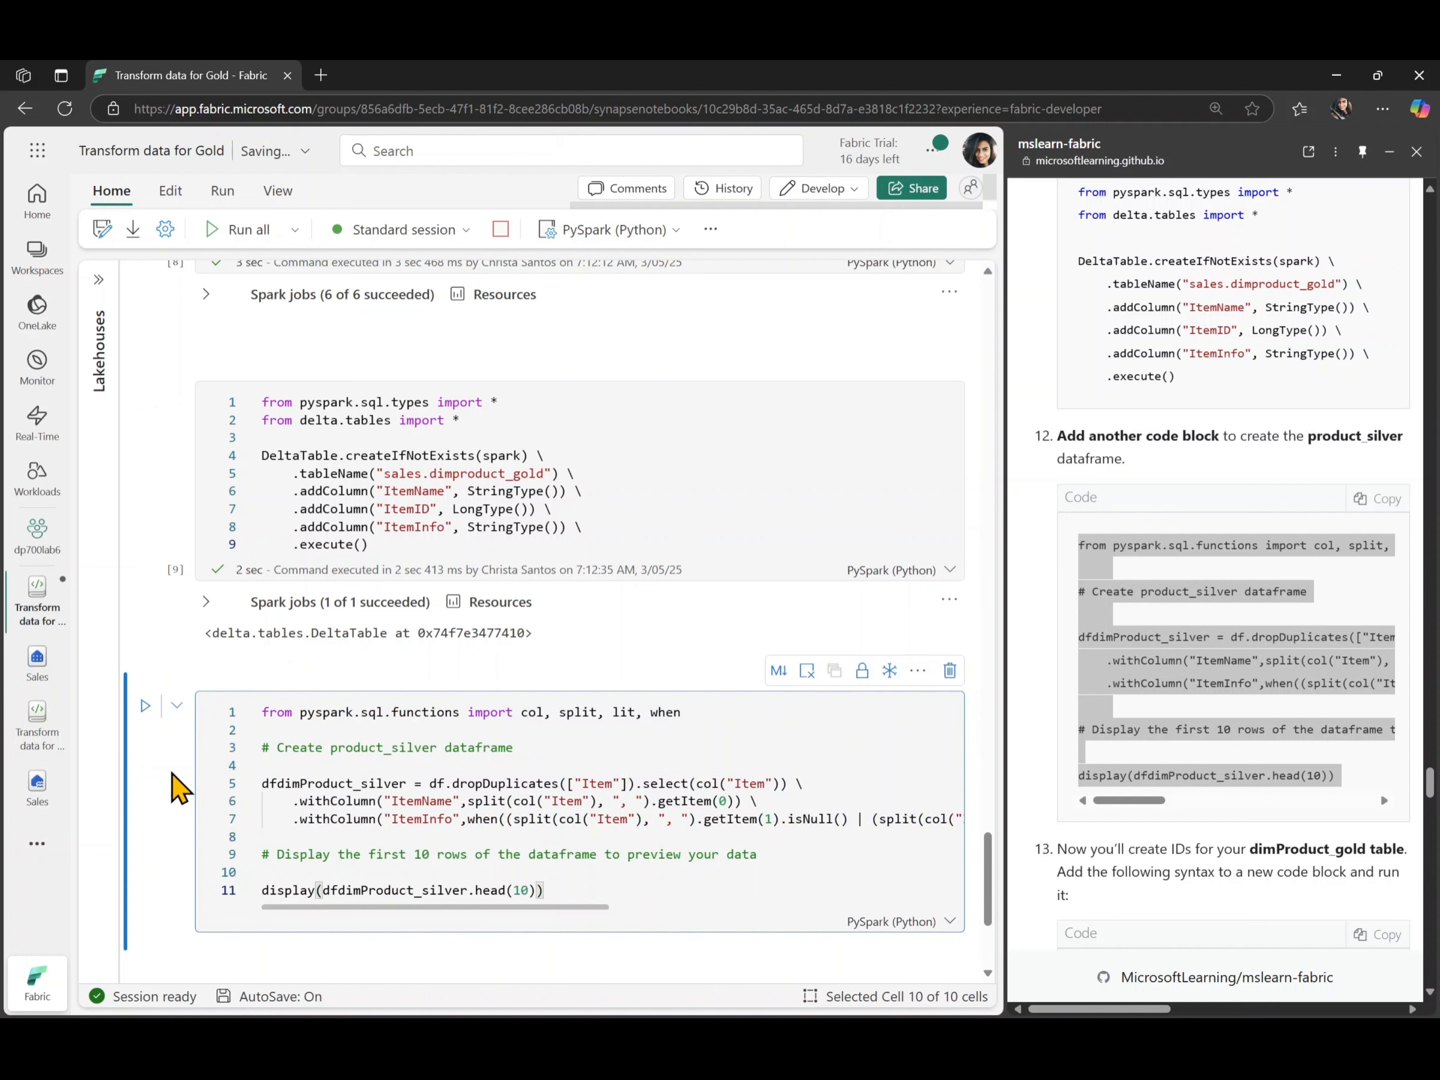
pyautogui.click(145, 709)
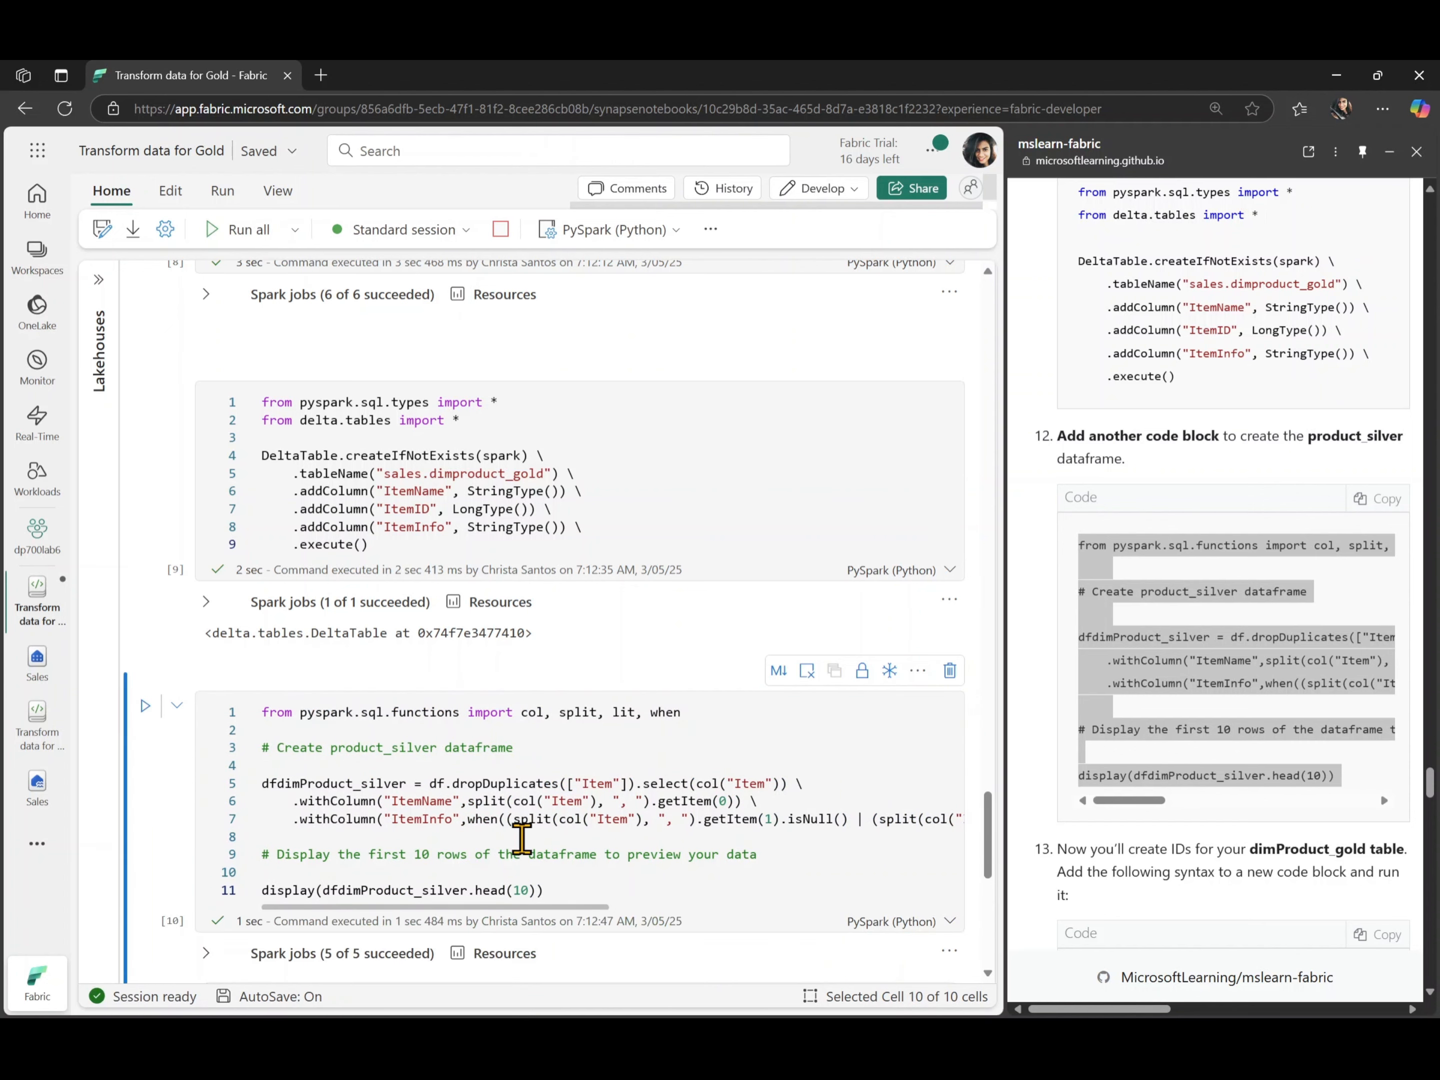
pyautogui.scroll(-5, 522, 840)
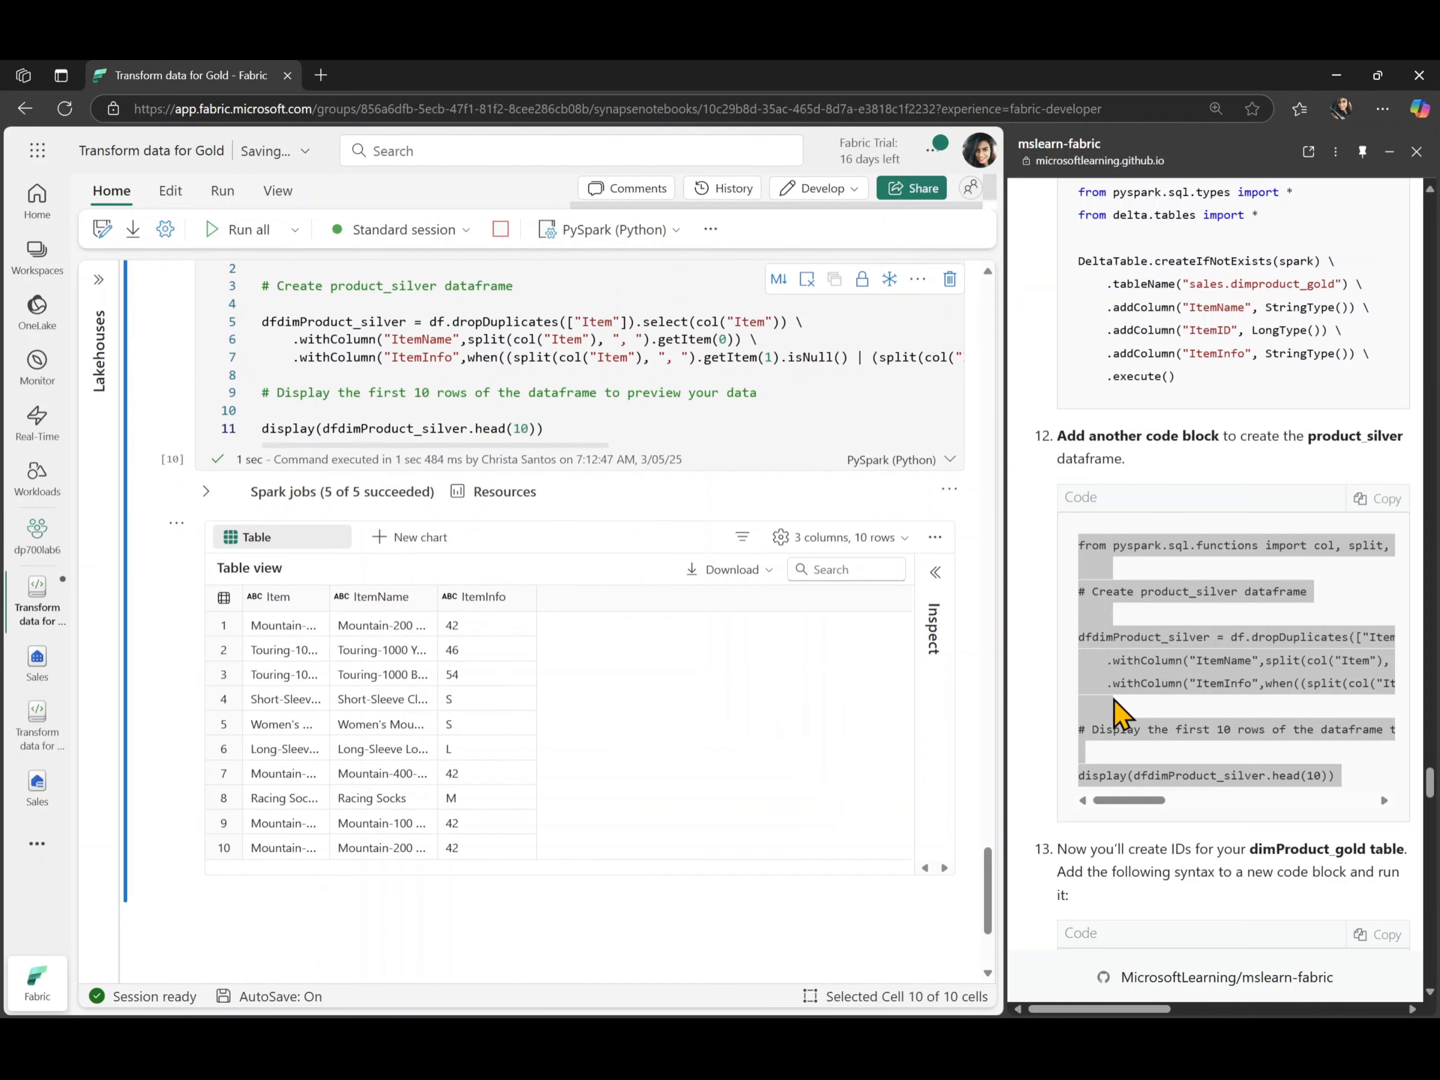
# - Add a code cell with the lab's step 13 code that generates ItemID values in dfdimProduct_gold, and run it
pyautogui.scroll(-5, 1065, 810)
pyautogui.click(1380, 606)
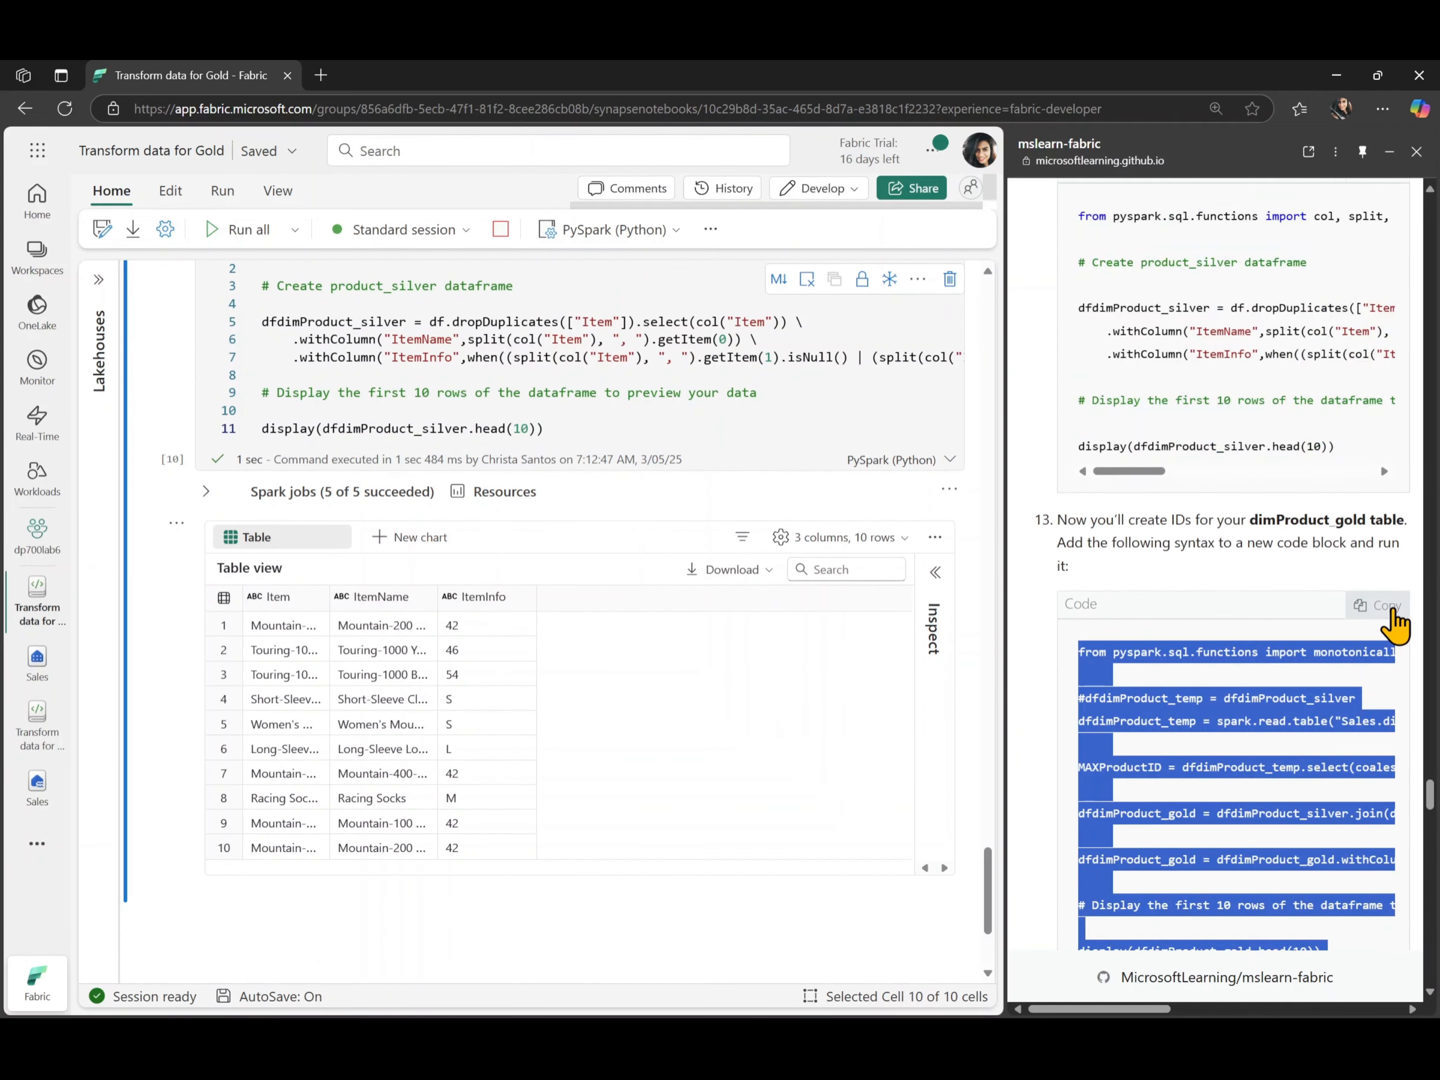
pyautogui.scroll(-3, 398, 854)
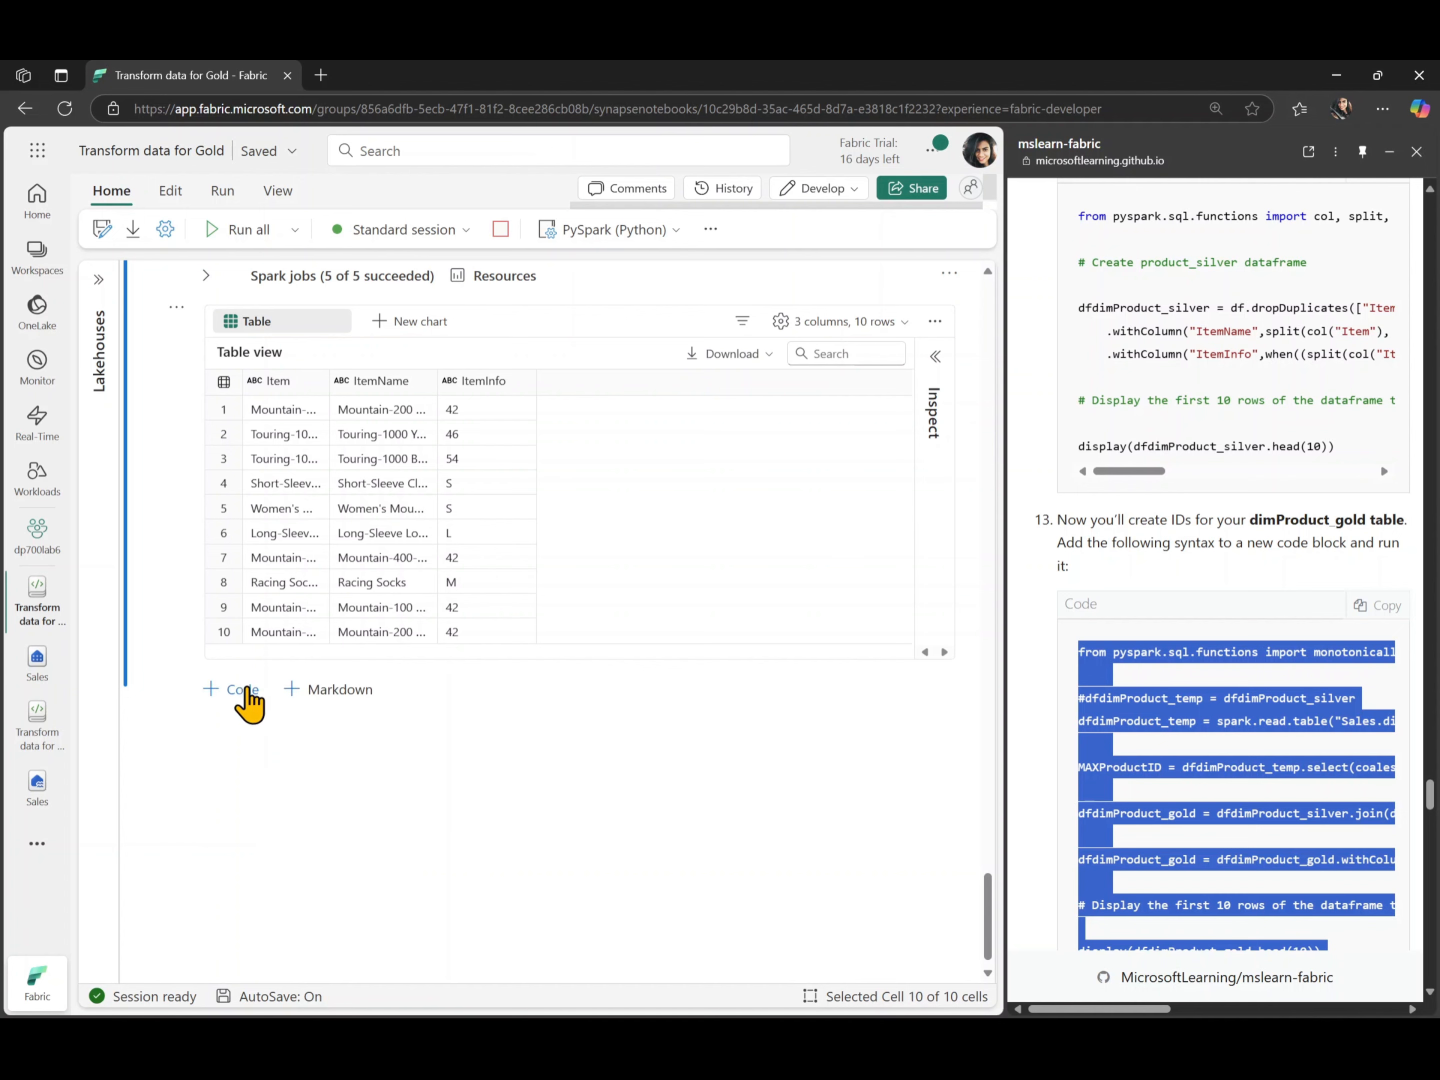
pyautogui.click(243, 690)
pyautogui.hotkey('ctrl', 'v')
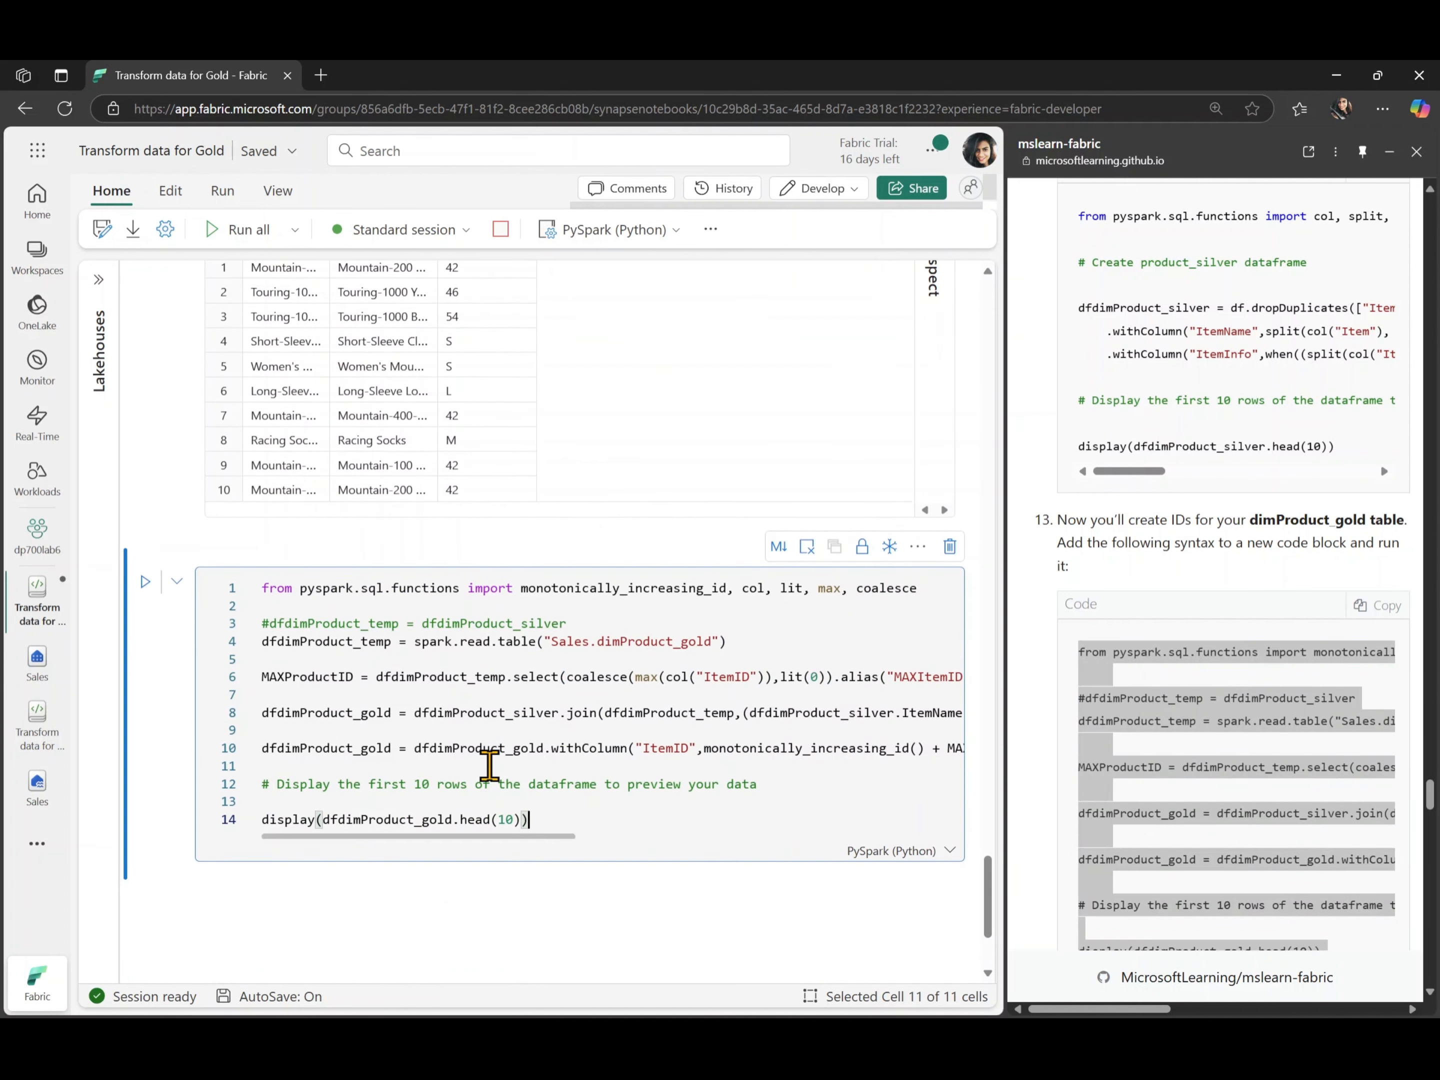
pyautogui.click(145, 581)
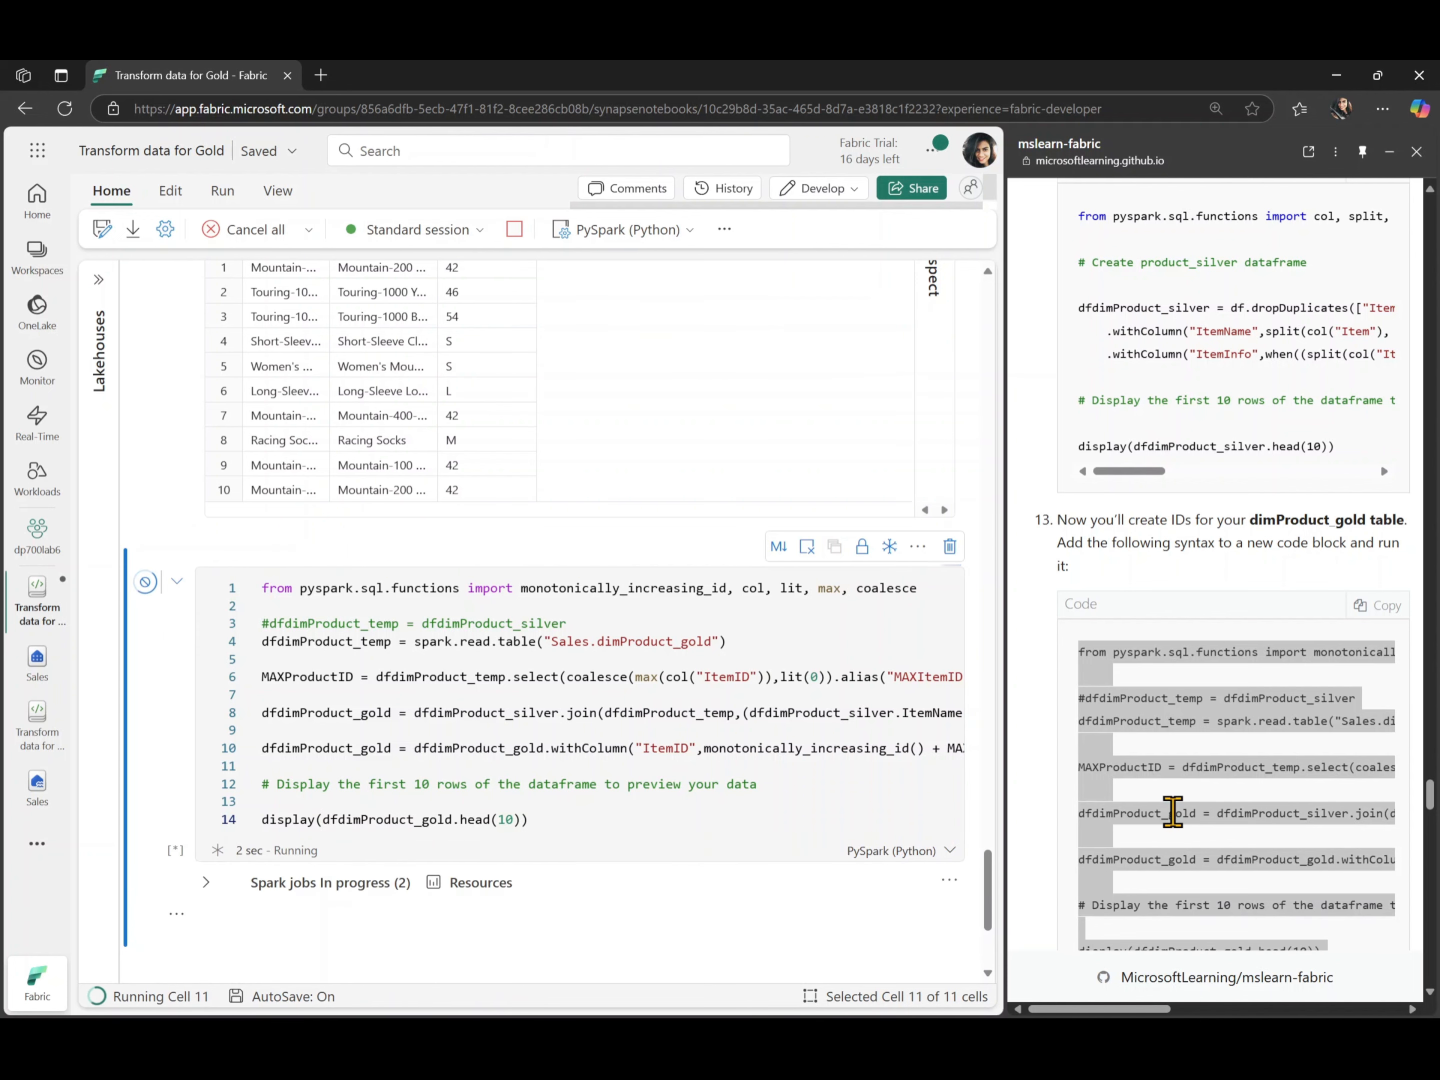
# - Add a code cell with the lab's step 14 code that merges dfdimProduct_gold updates into Tables/dimproduct_gold, and run it
pyautogui.scroll(-7, 1173, 813)
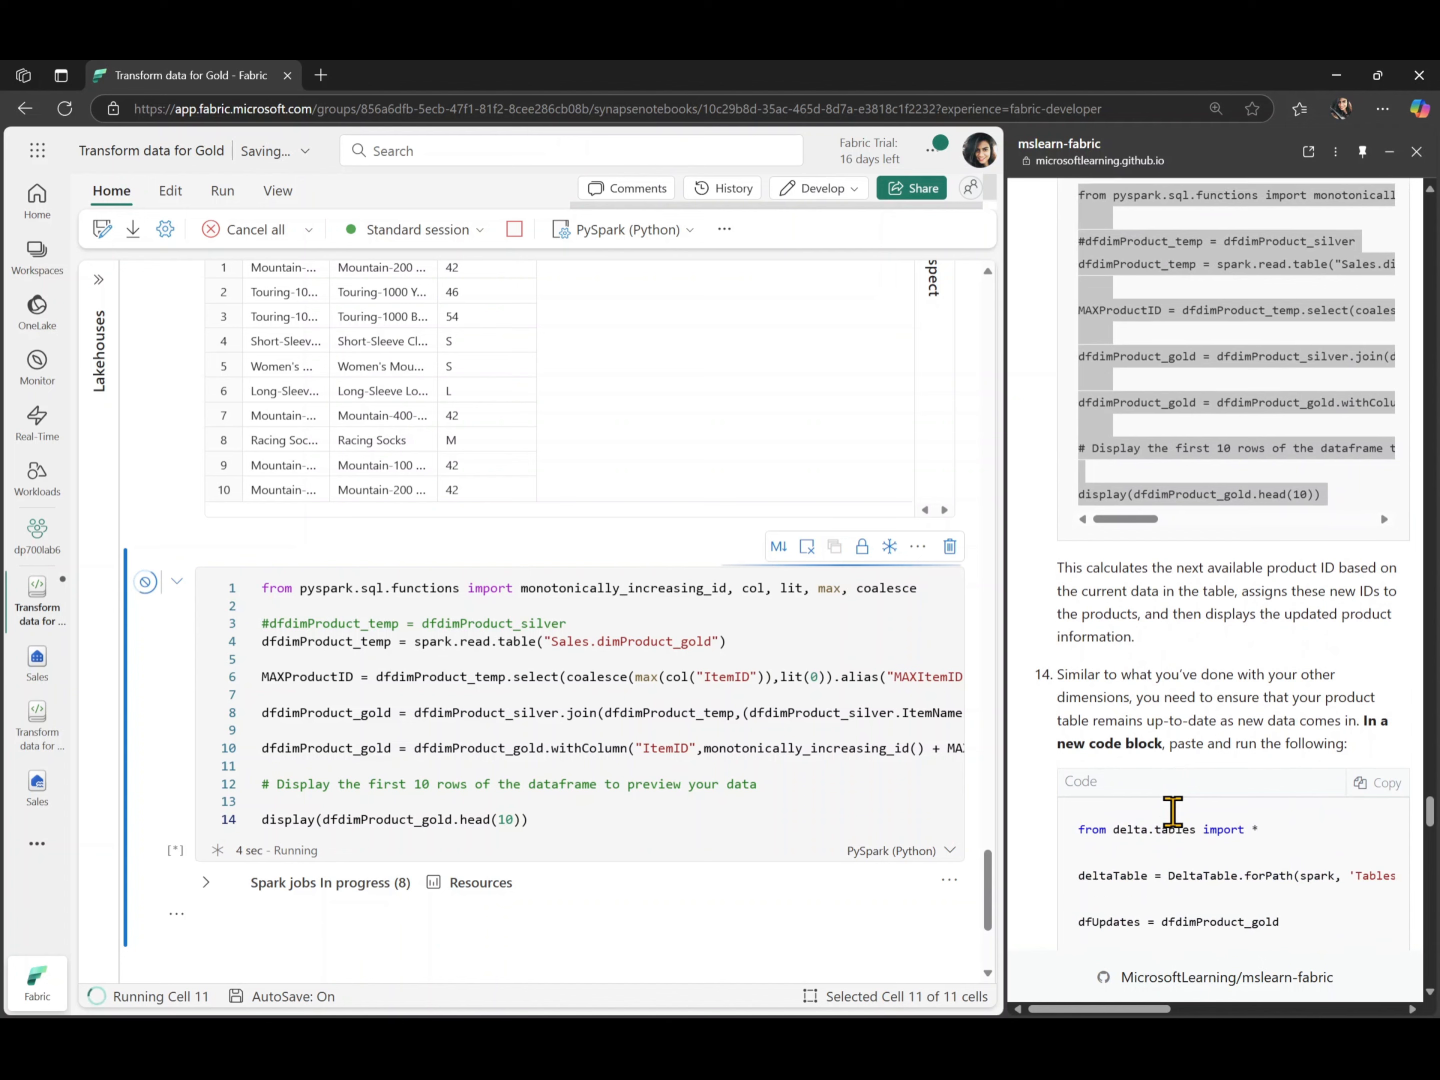
pyautogui.scroll(-2, 1173, 813)
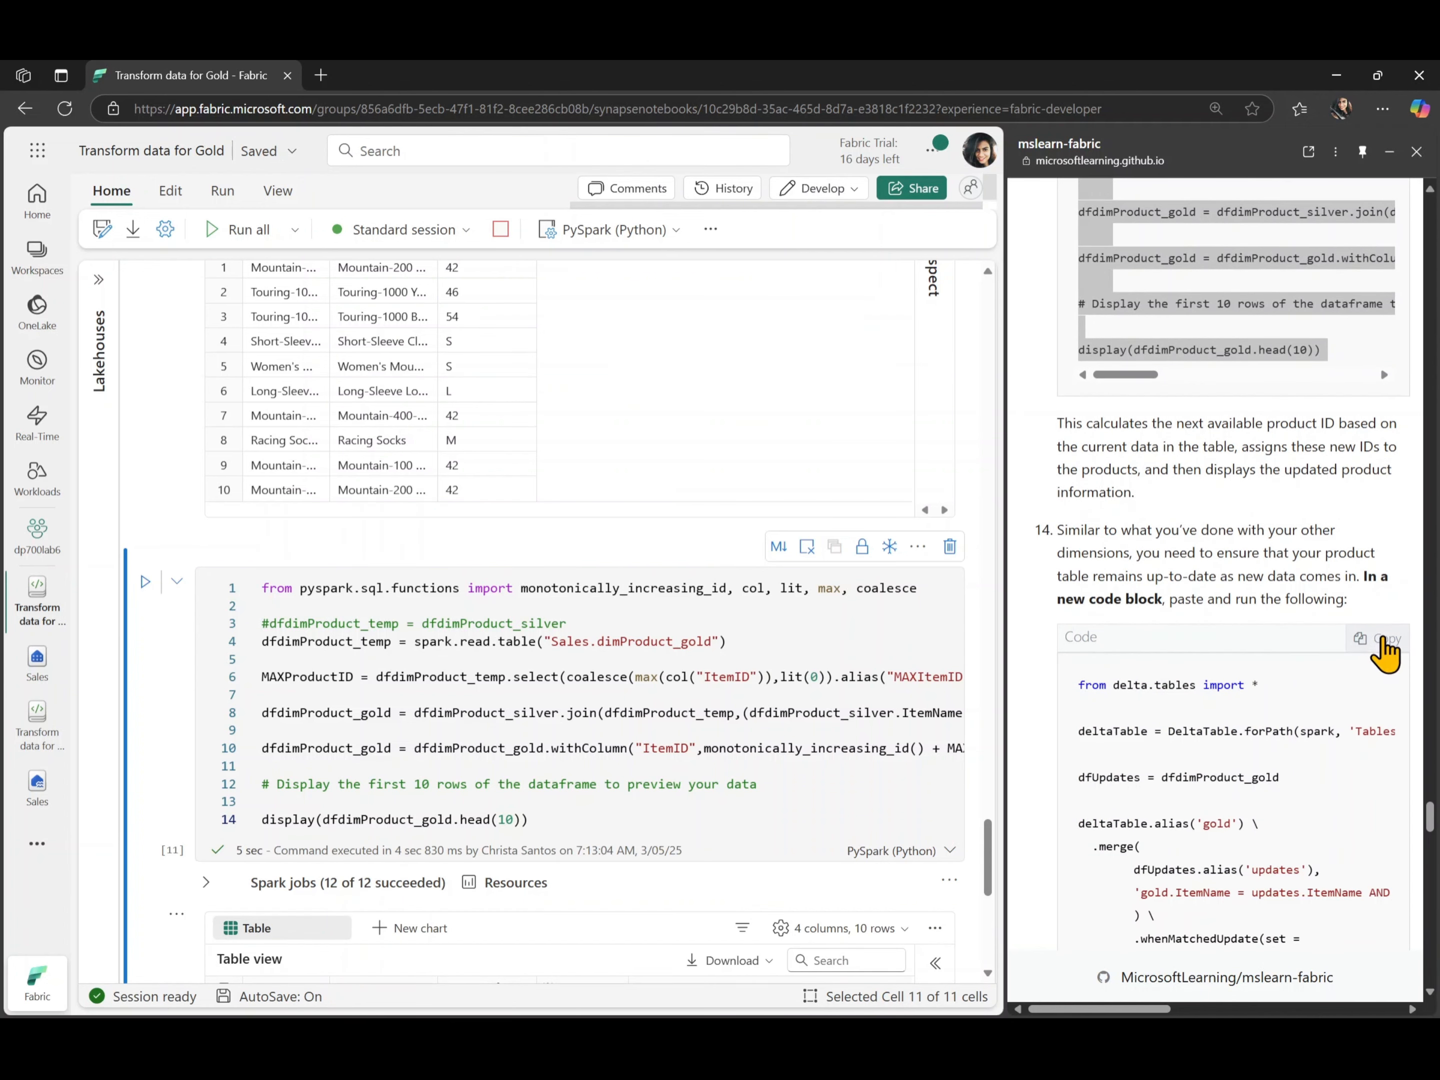
pyautogui.click(1382, 644)
pyautogui.scroll(-2, 726, 775)
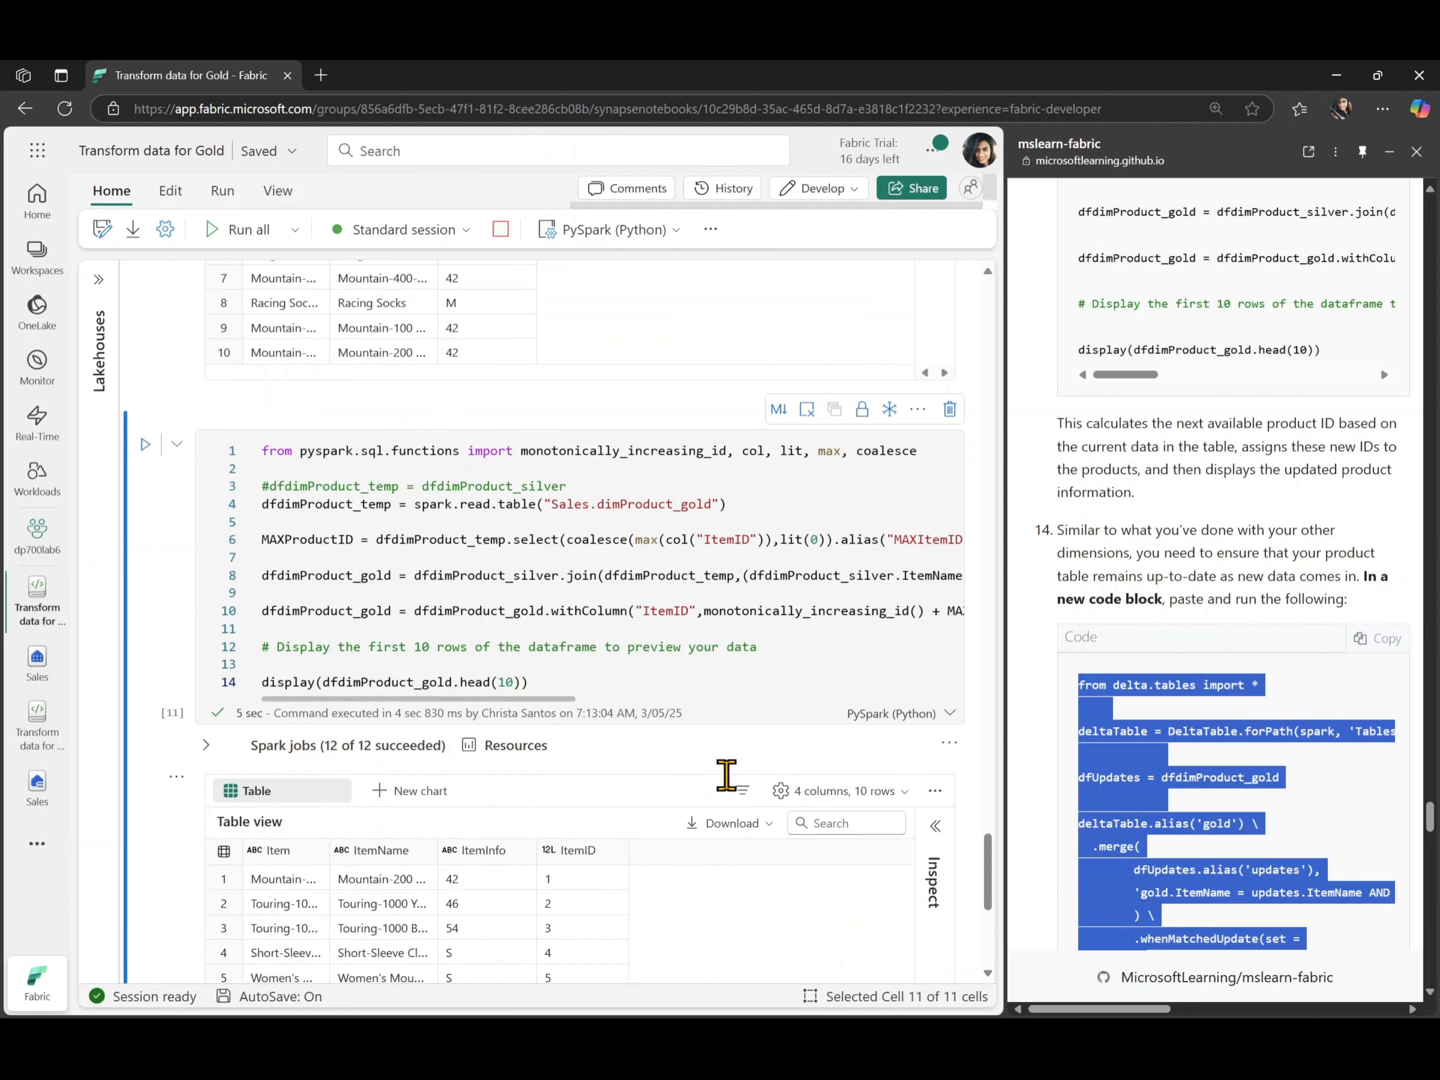
pyautogui.scroll(-6, 726, 774)
pyautogui.click(234, 760)
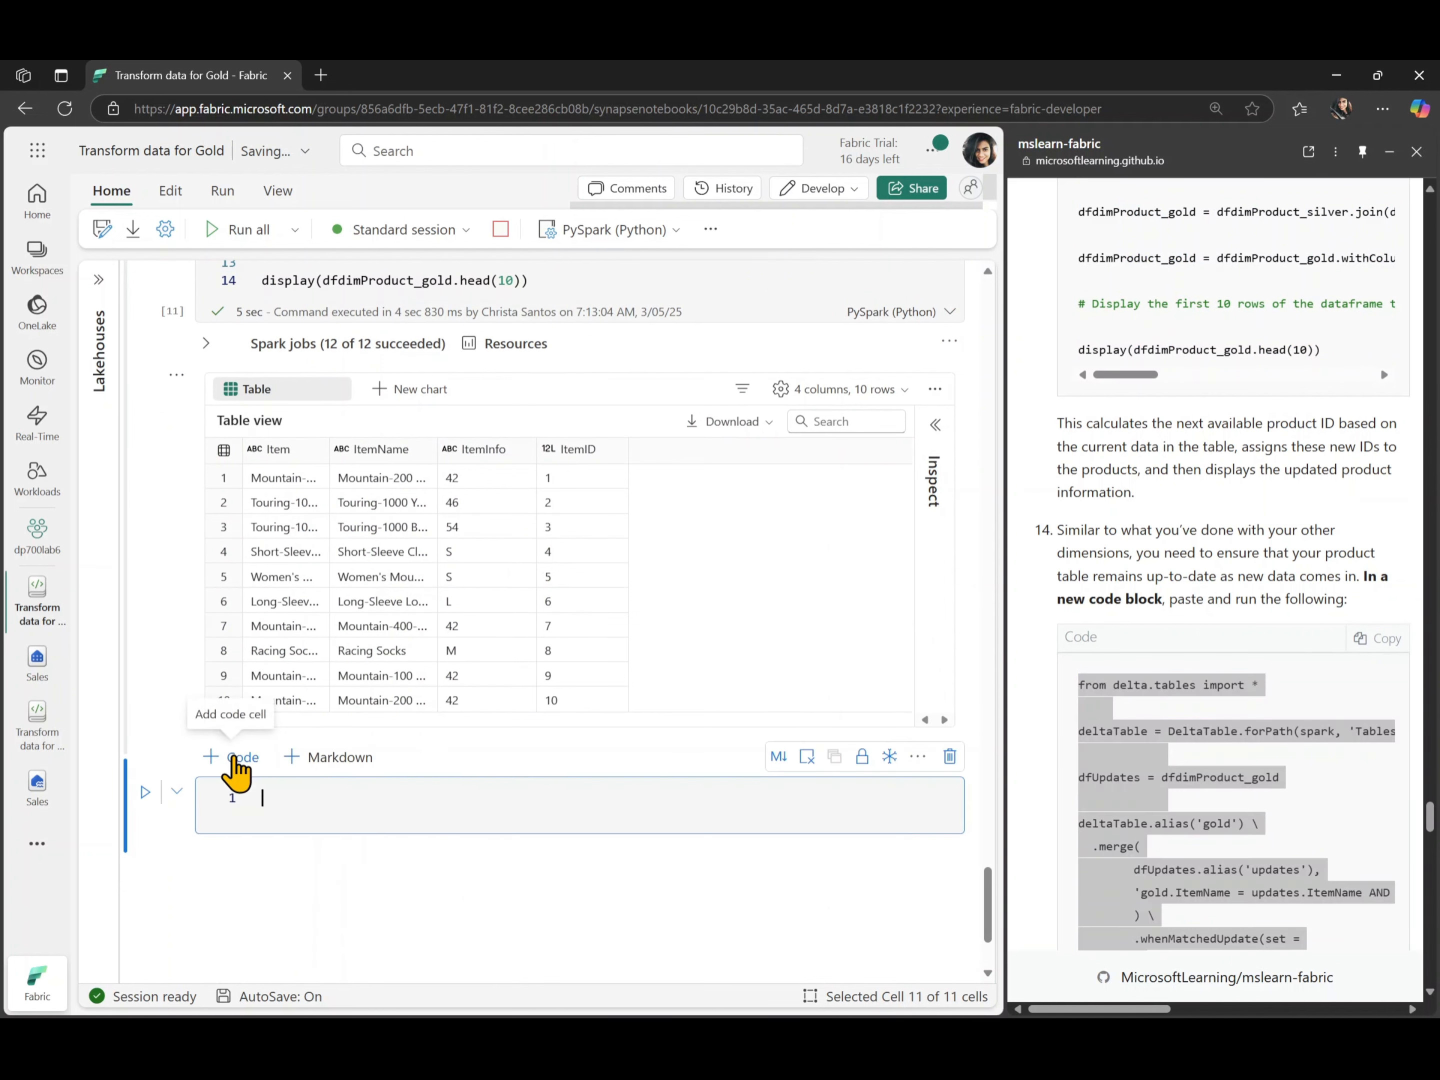
pyautogui.hotkey('ctrl', 'v')
pyautogui.scroll(-2, 438, 811)
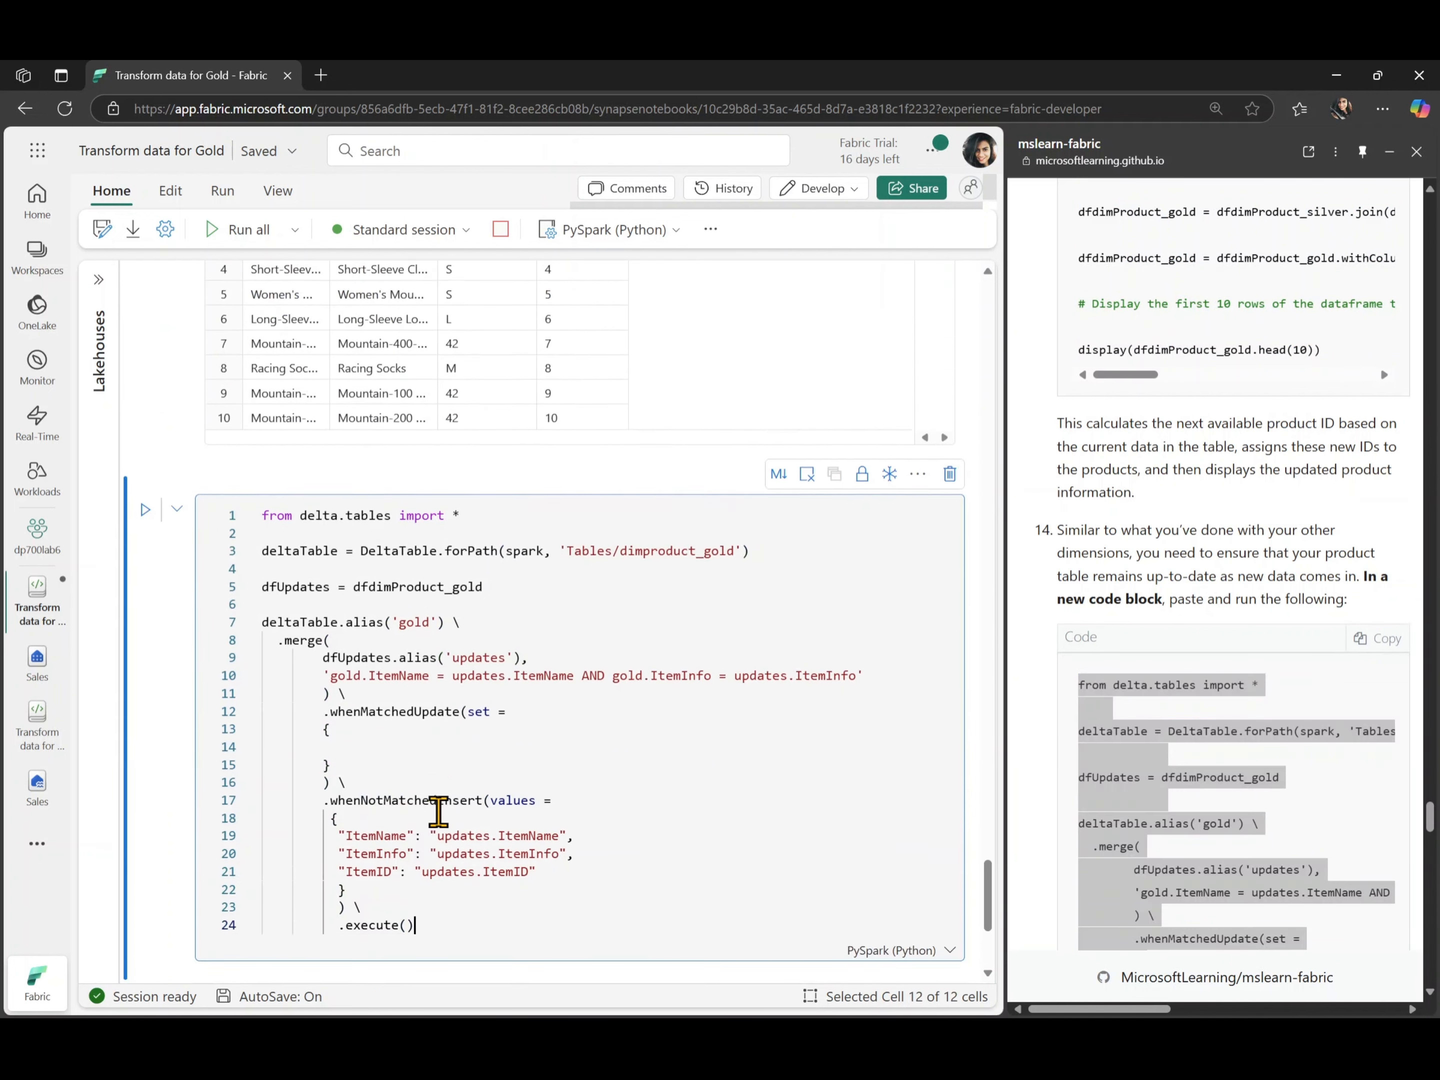
pyautogui.click(145, 425)
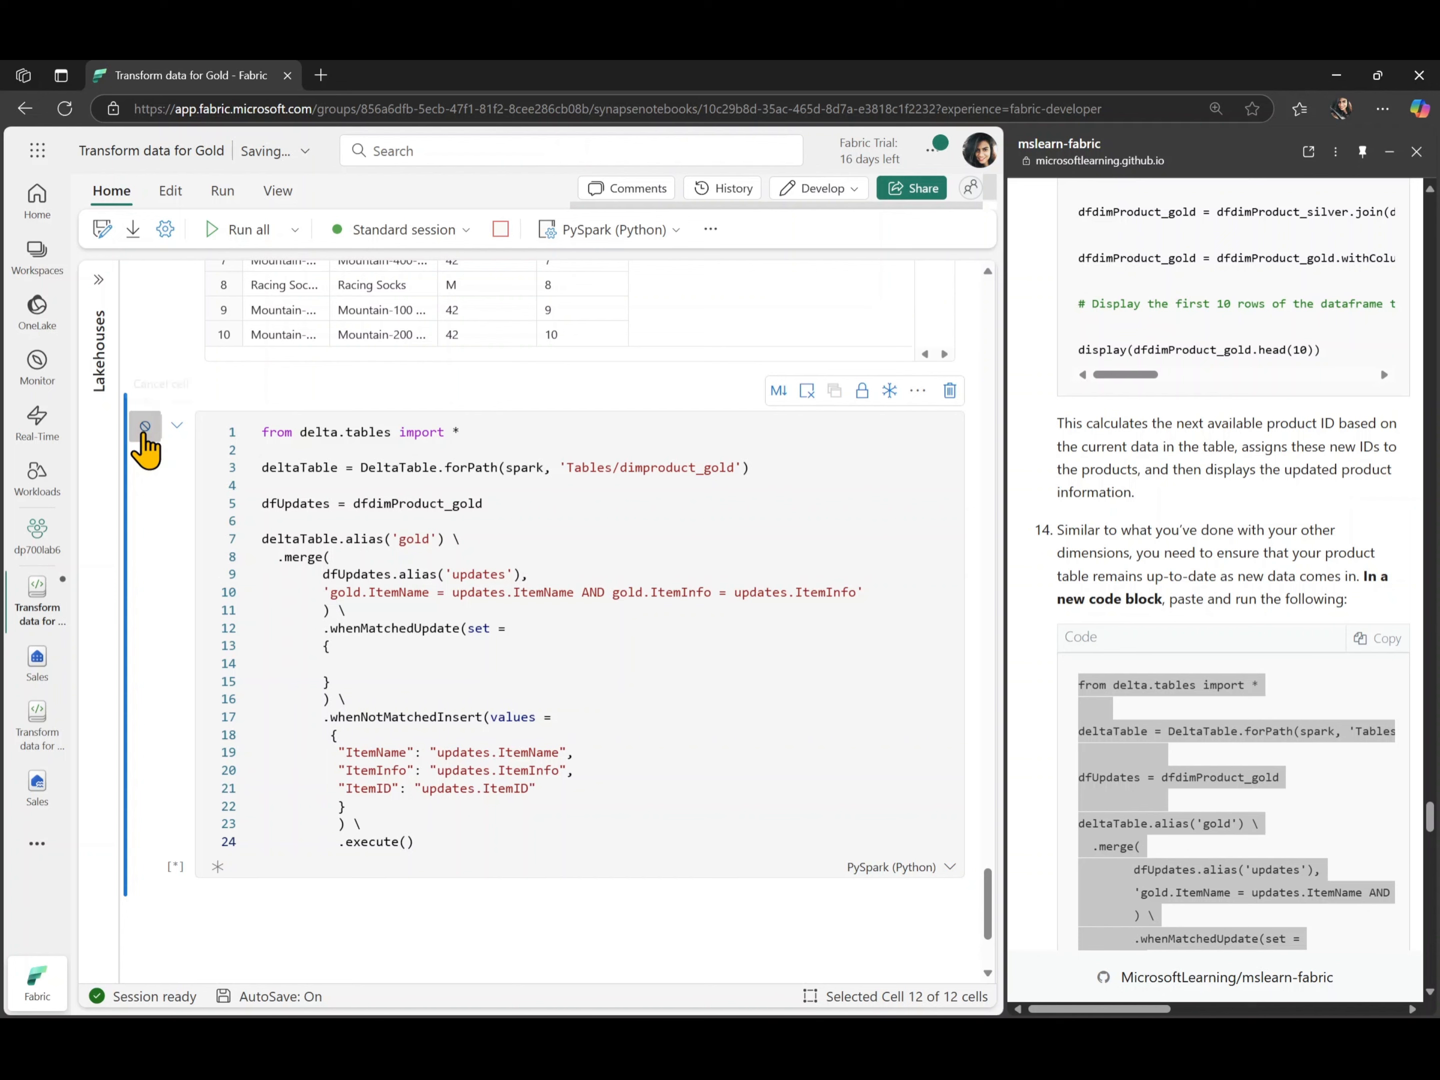
# - Add a code cell with the lab's step 15 code that creates the sales.factsales_gold fact table, and run it
pyautogui.scroll(-3, 1261, 719)
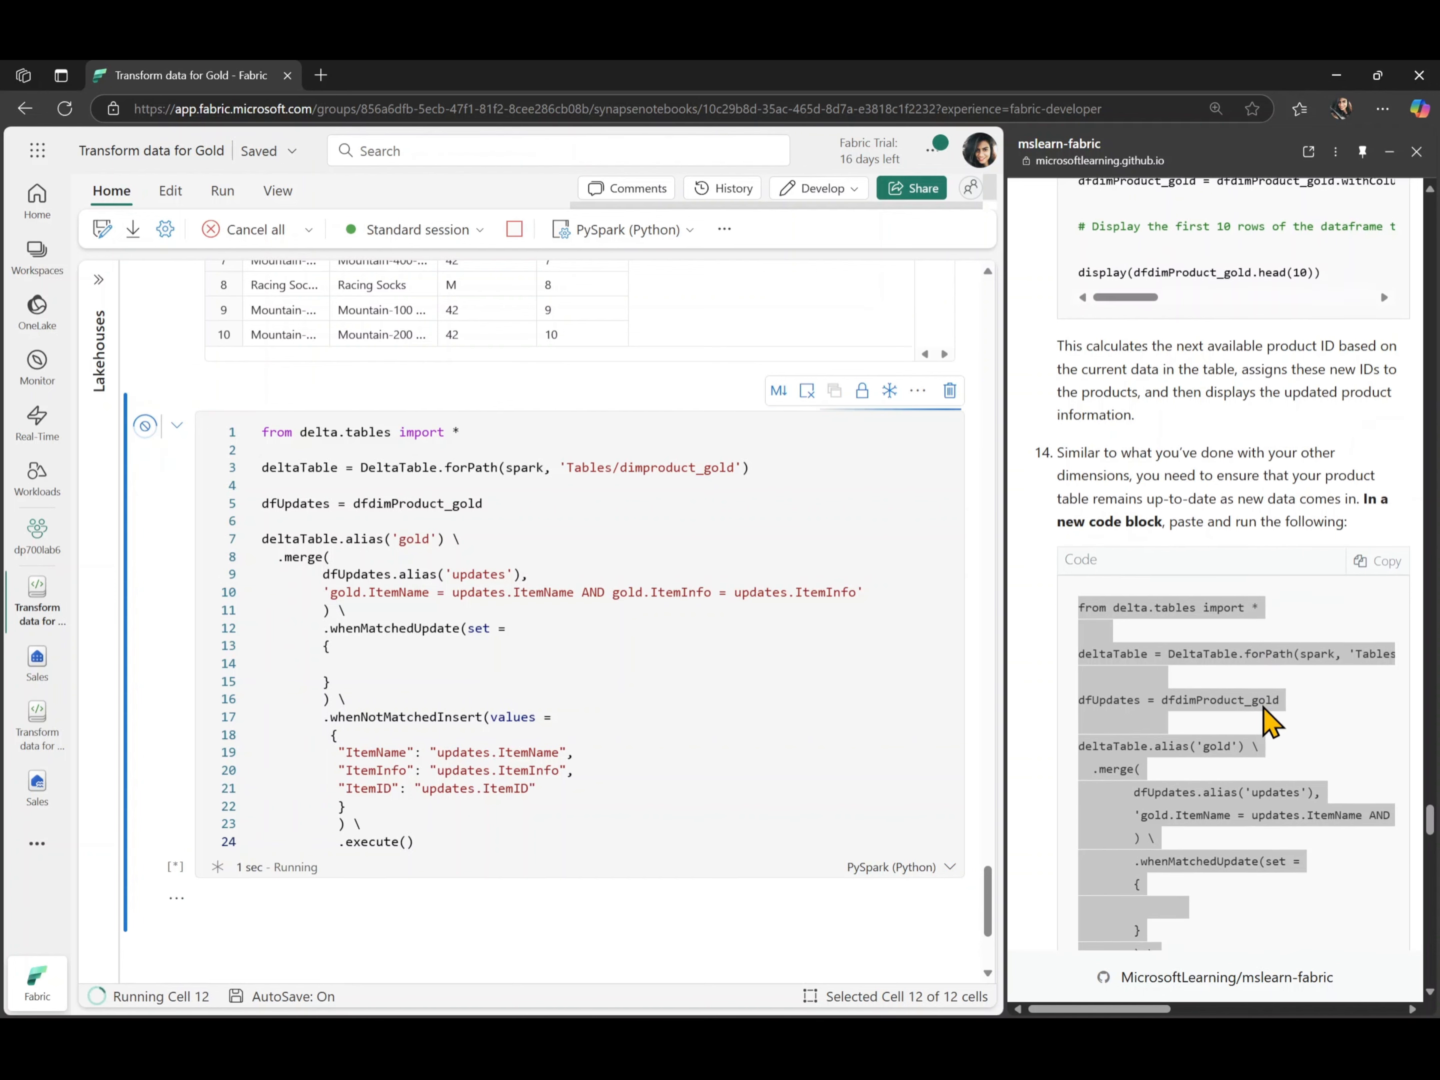
pyautogui.scroll(-1, 1271, 723)
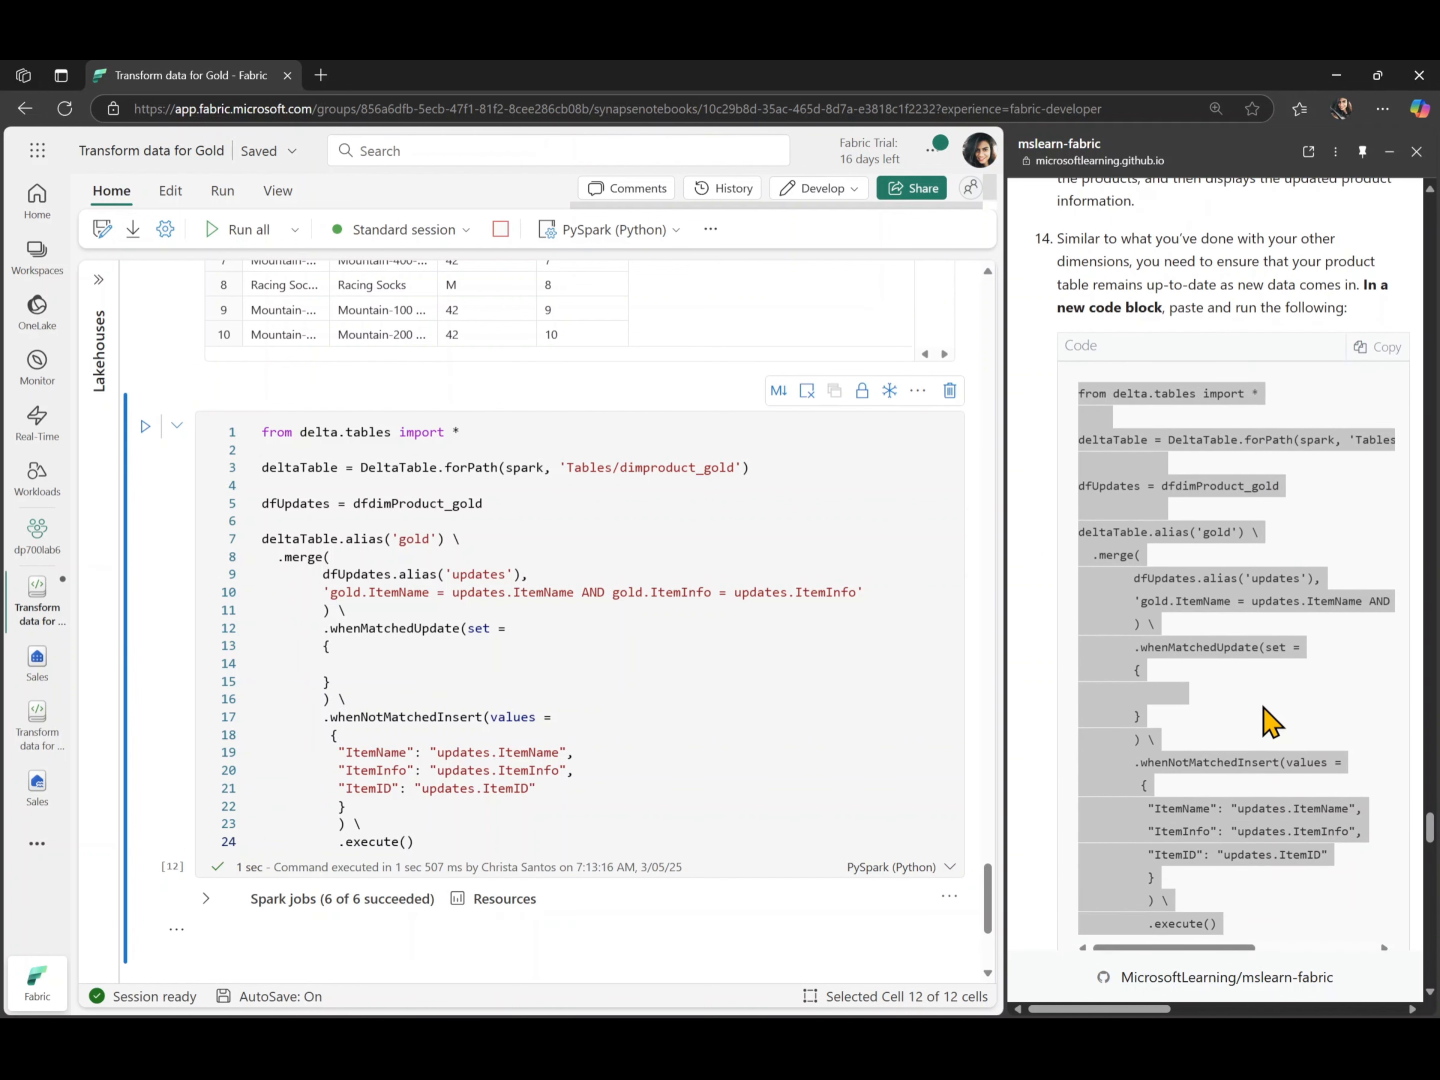
pyautogui.scroll(-5, 1271, 723)
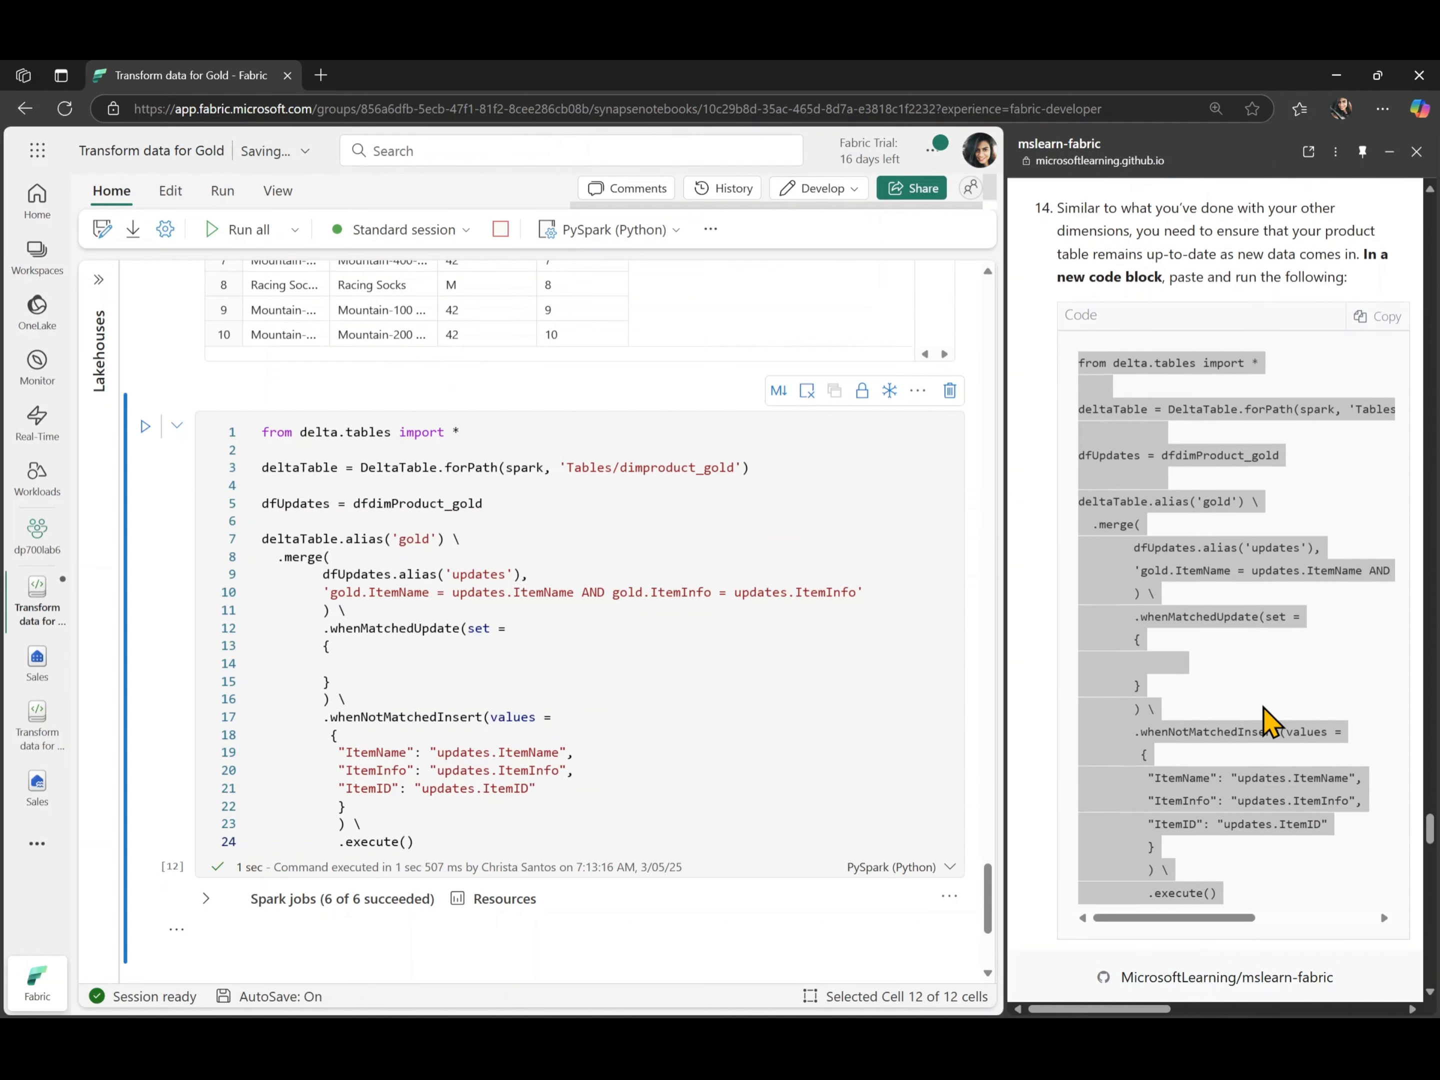
pyautogui.scroll(-3, 1271, 722)
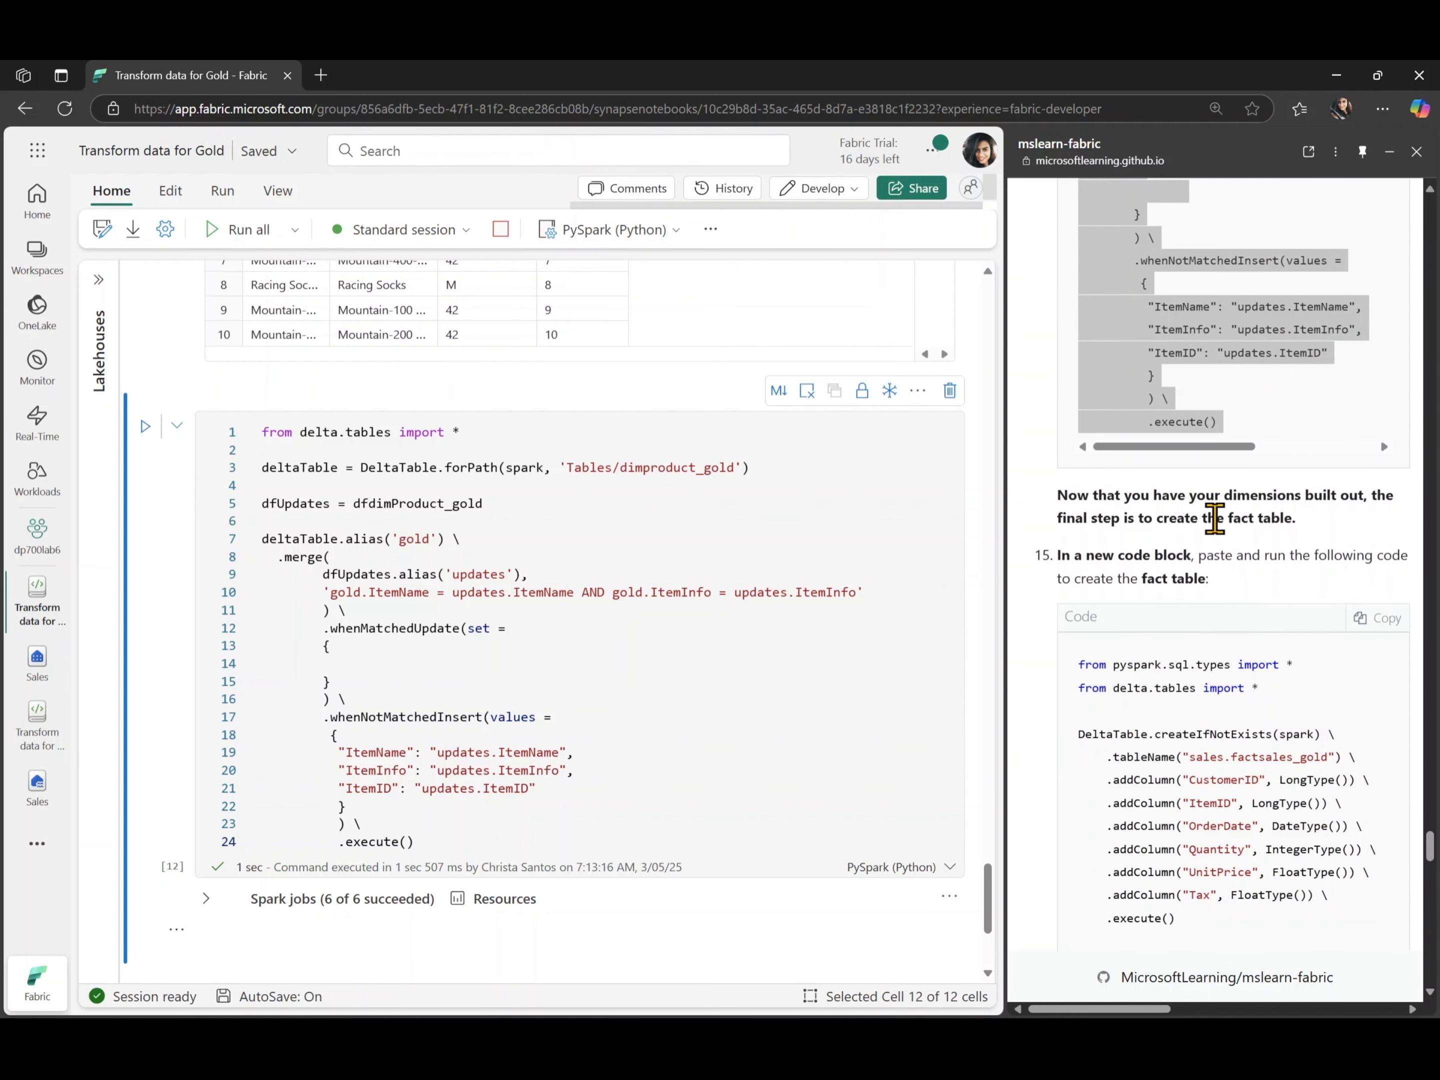
pyautogui.doubleClick(1214, 518)
pyautogui.click(1238, 587)
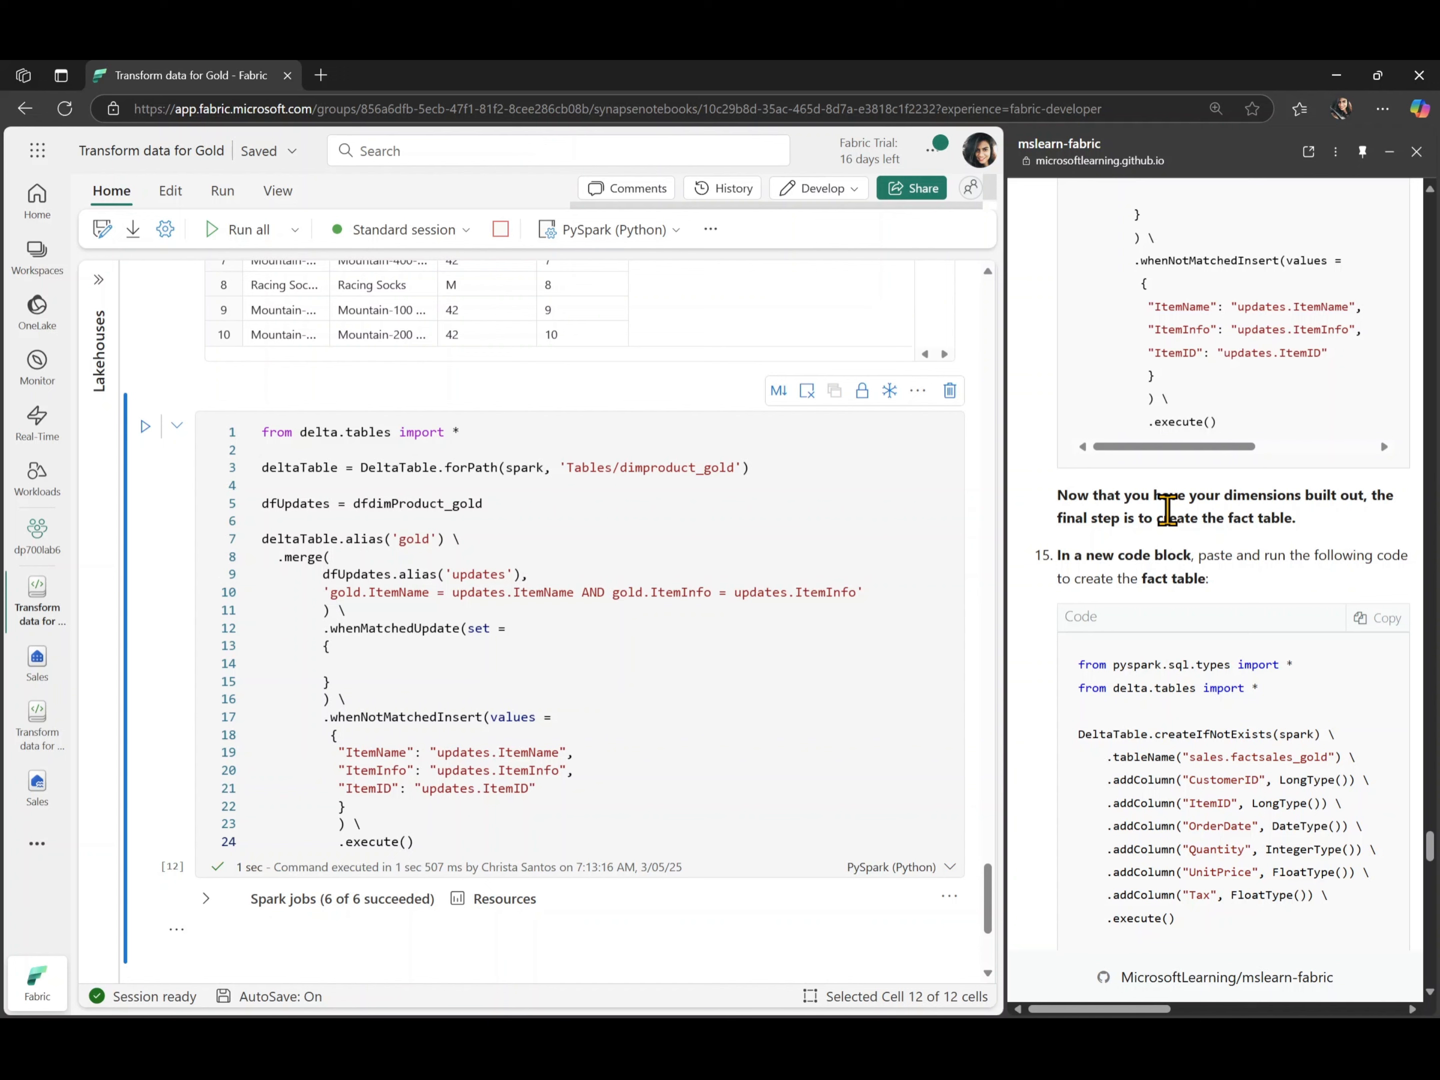
pyautogui.scroll(-3, 1167, 508)
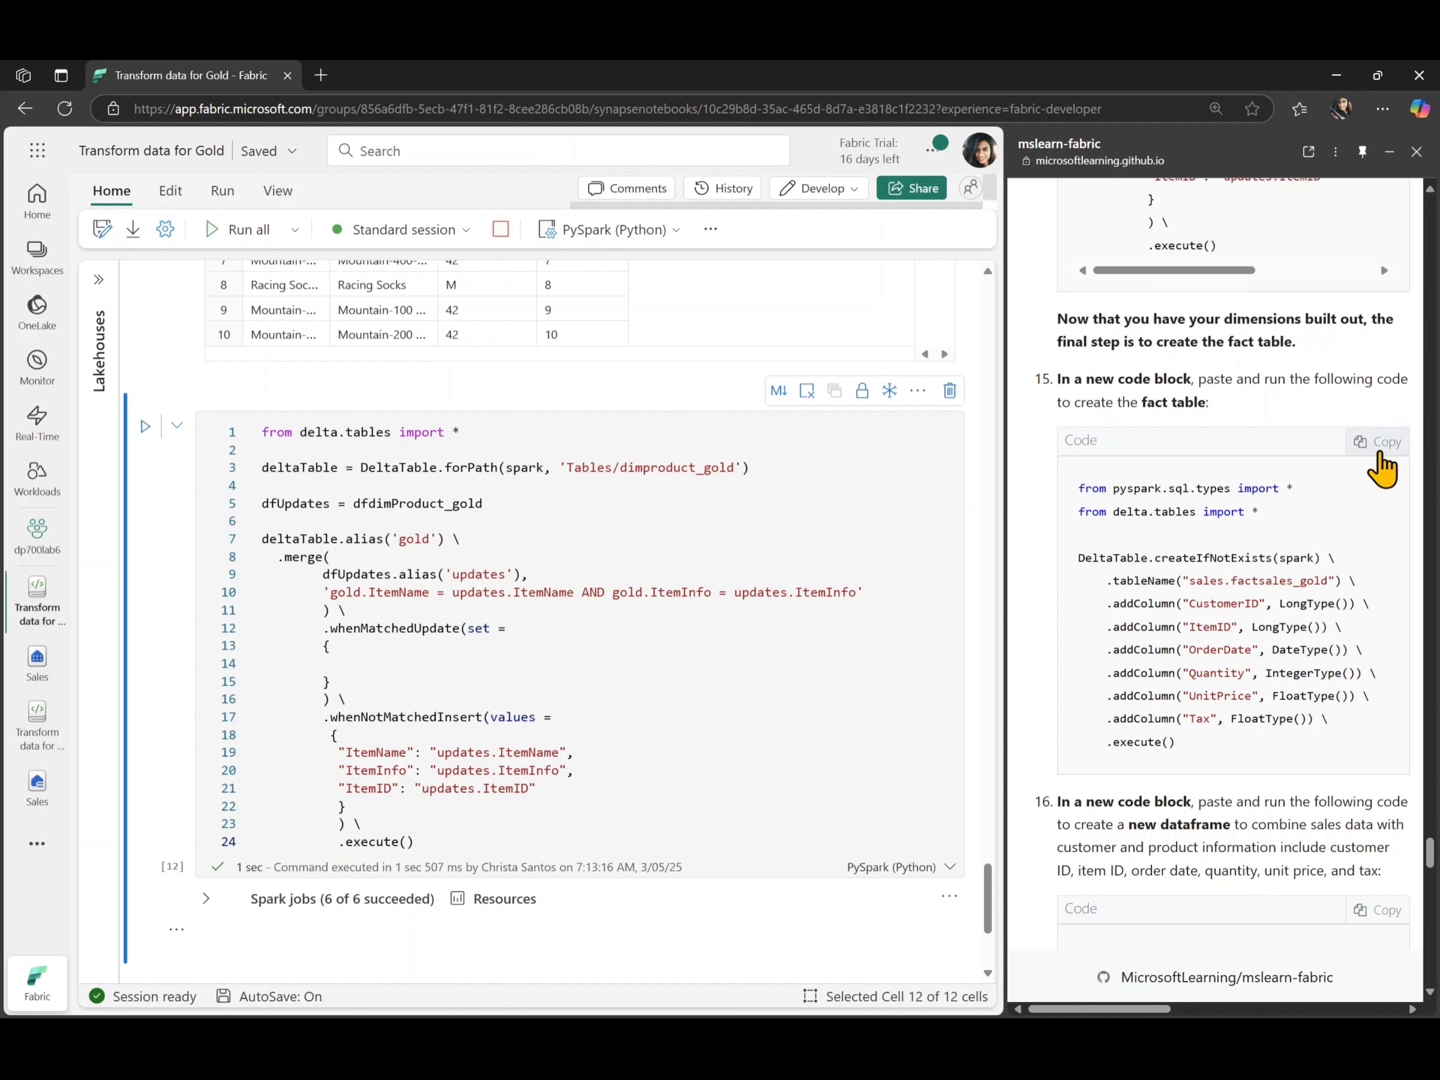
pyautogui.click(1380, 451)
pyautogui.scroll(-5, 705, 738)
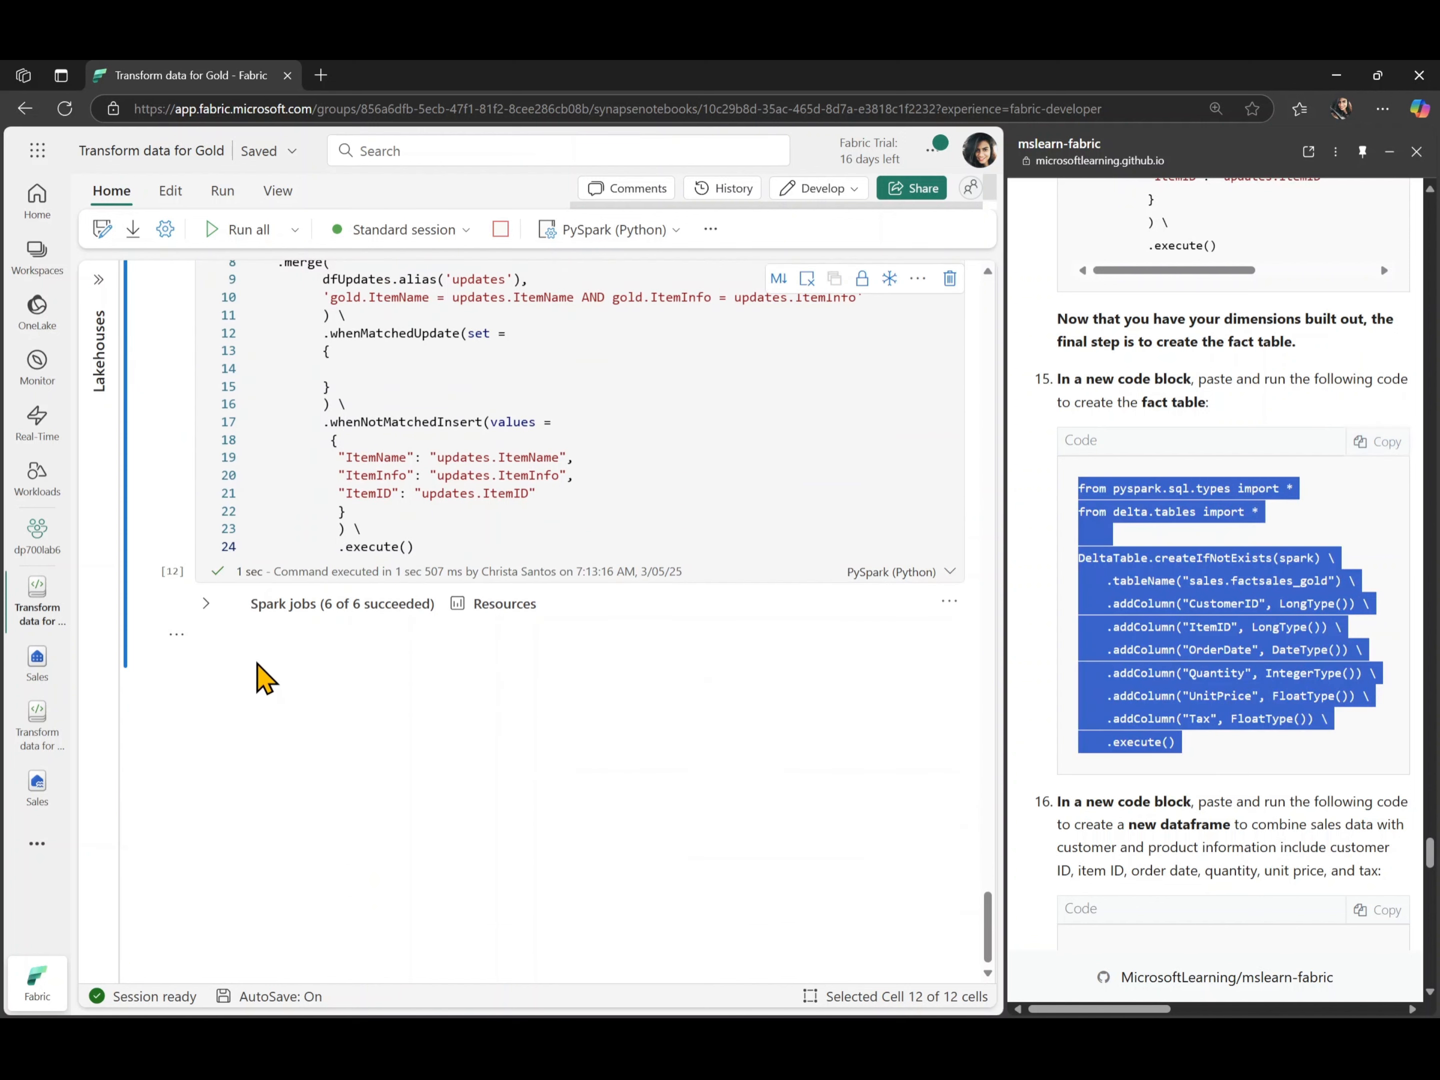
pyautogui.click(230, 672)
pyautogui.hotkey('ctrl', 'v')
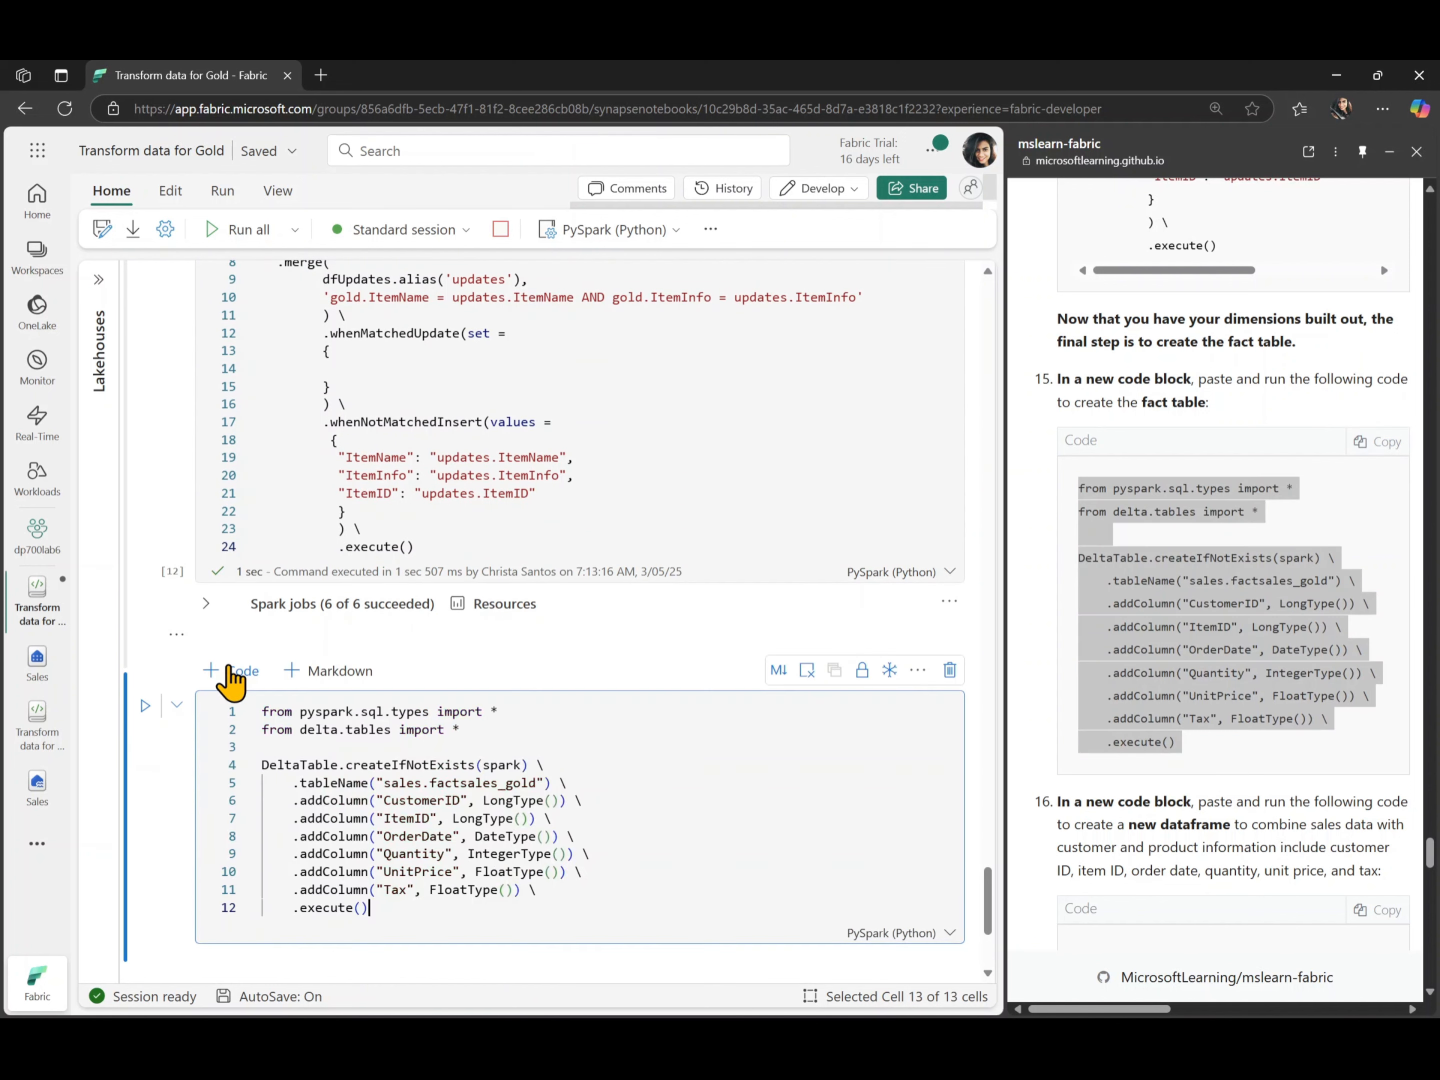
pyautogui.scroll(-2, 592, 856)
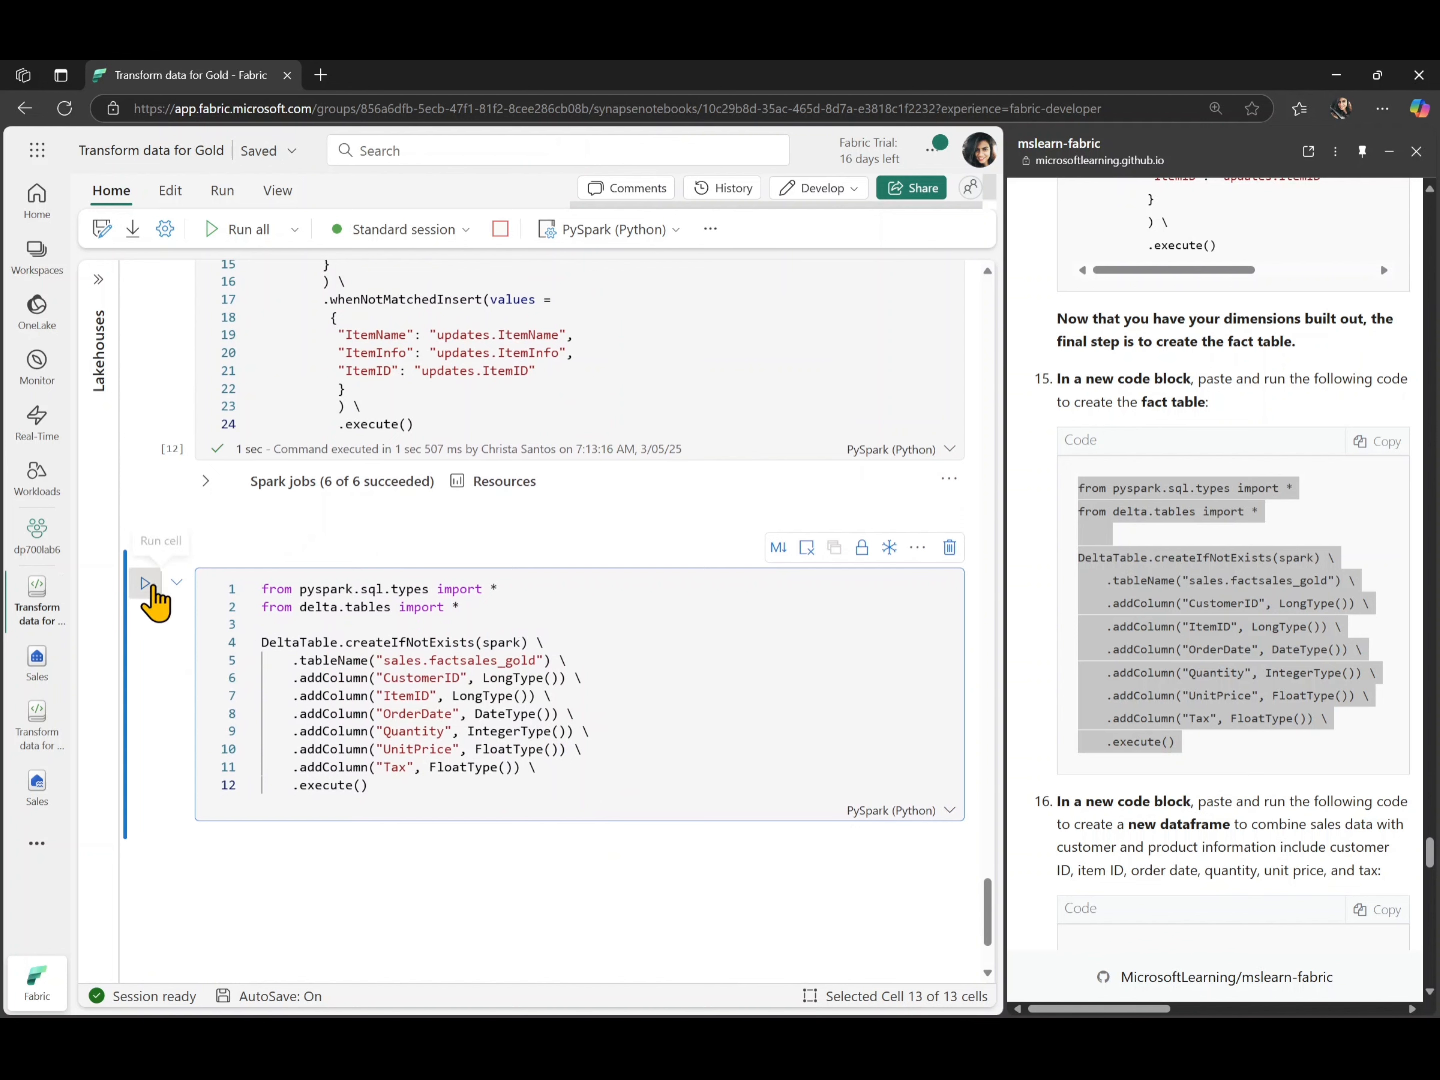
pyautogui.click(145, 582)
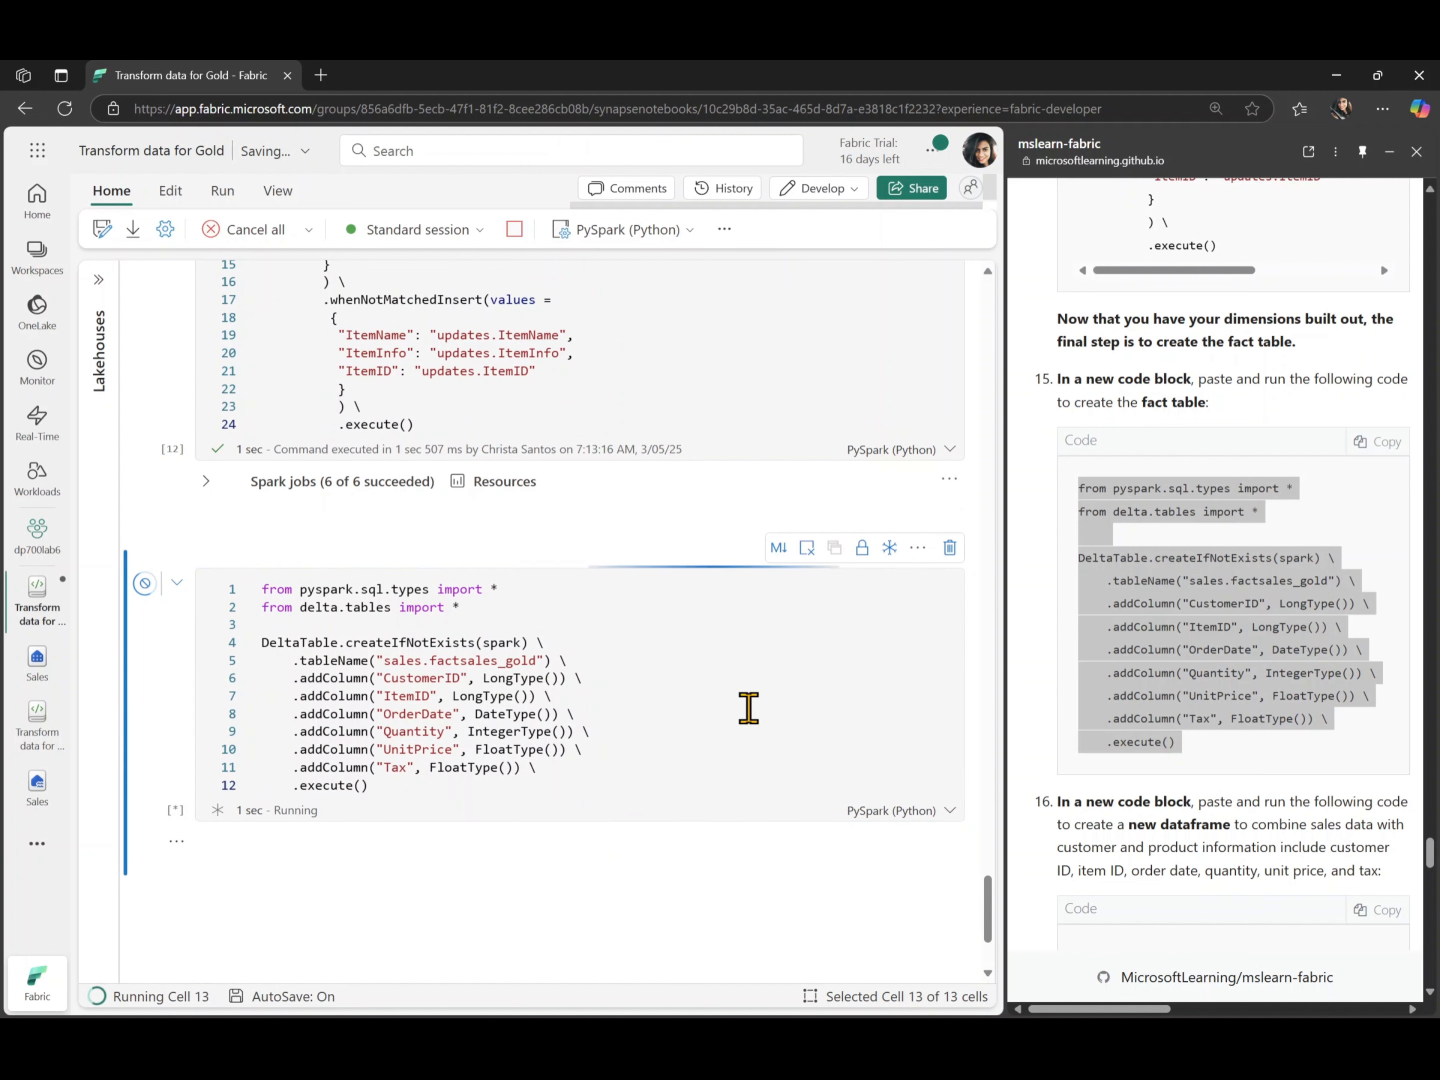
# - Add a code cell with the lab's step 16 code that builds the dffactSales_gold dataframe from sales, customer and product data, and run it
pyautogui.scroll(-1, 1134, 739)
pyautogui.scroll(-6, 1134, 739)
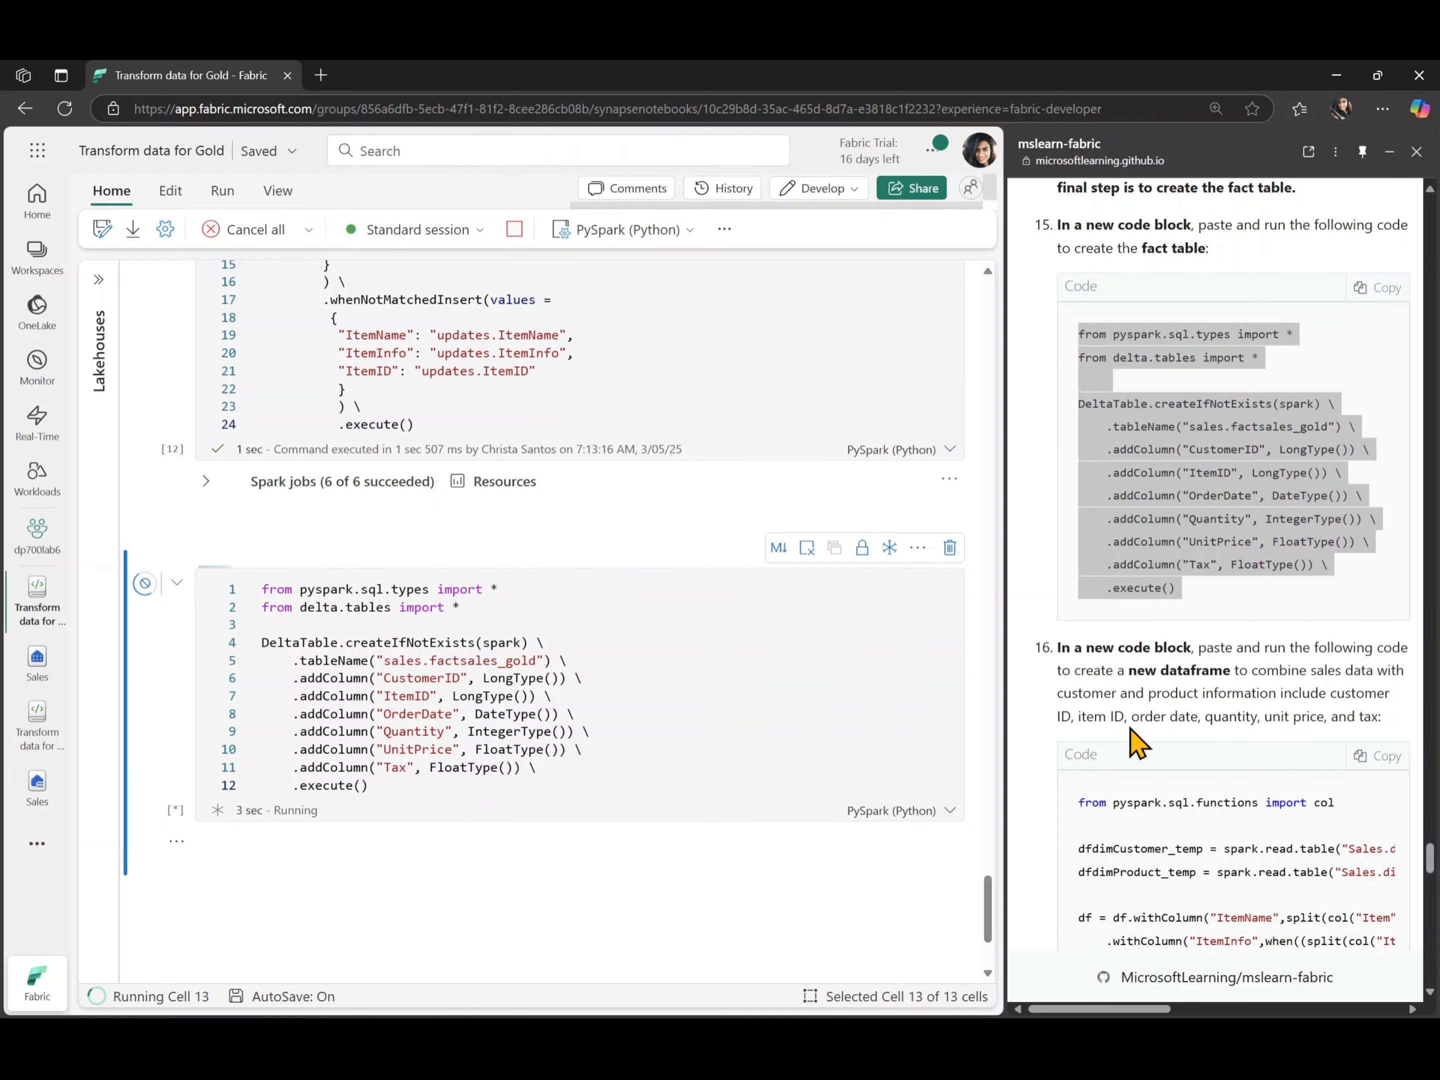
pyautogui.click(1378, 424)
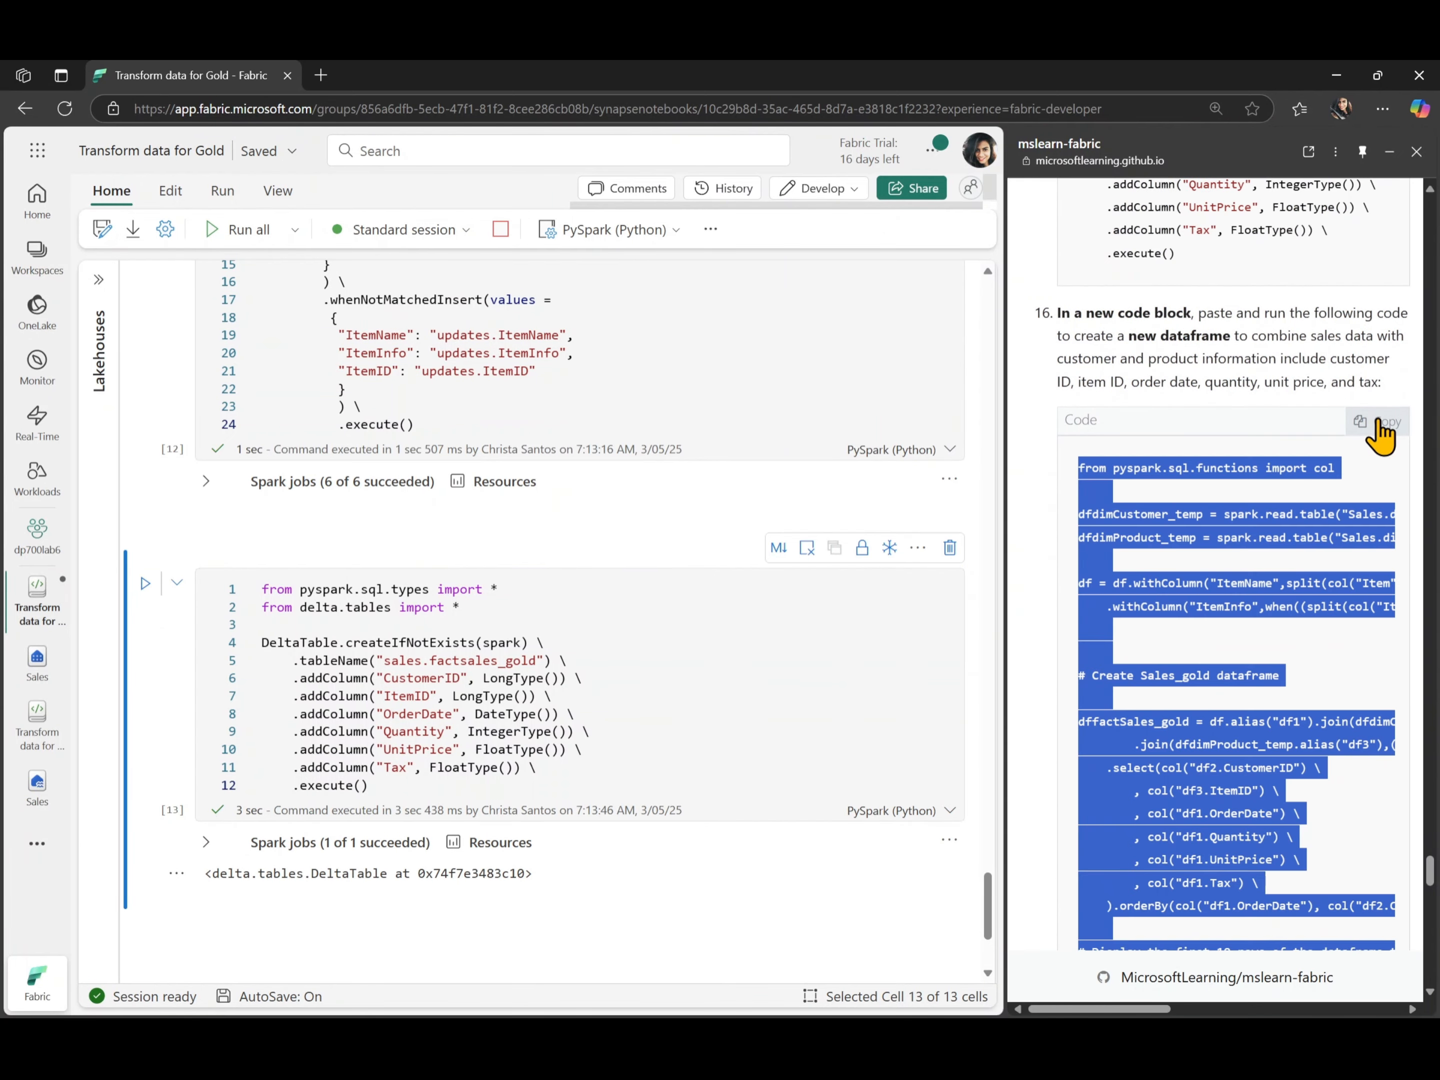
pyautogui.scroll(-3, 676, 933)
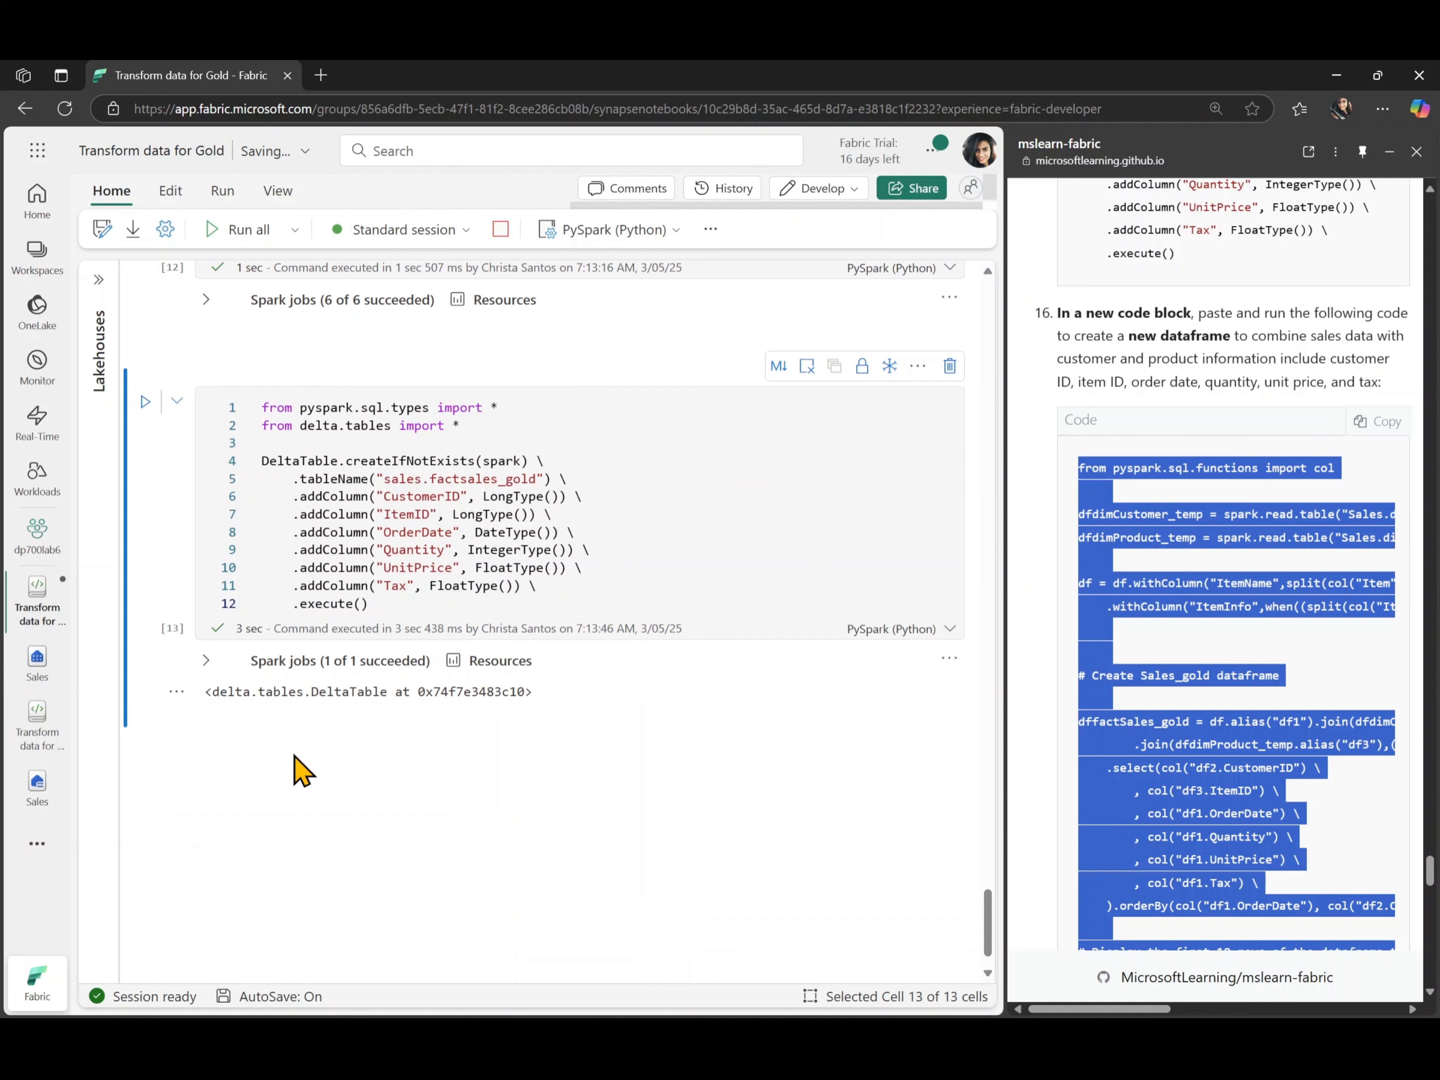
pyautogui.click(241, 730)
pyautogui.hotkey('ctrl', 'v')
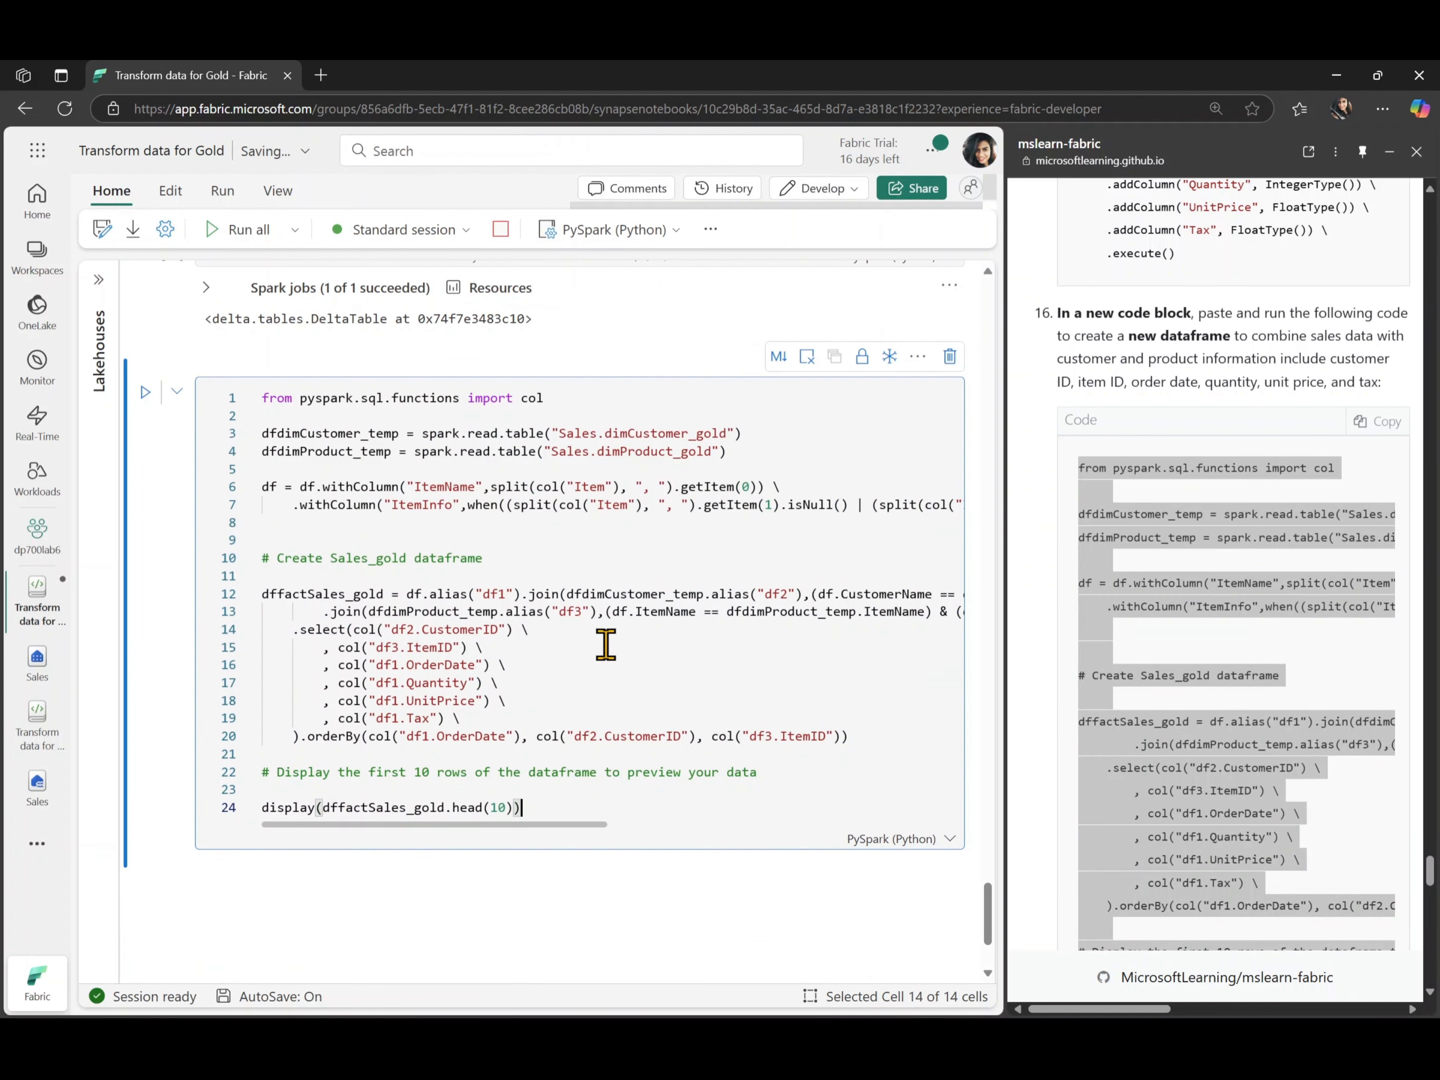
pyautogui.click(145, 393)
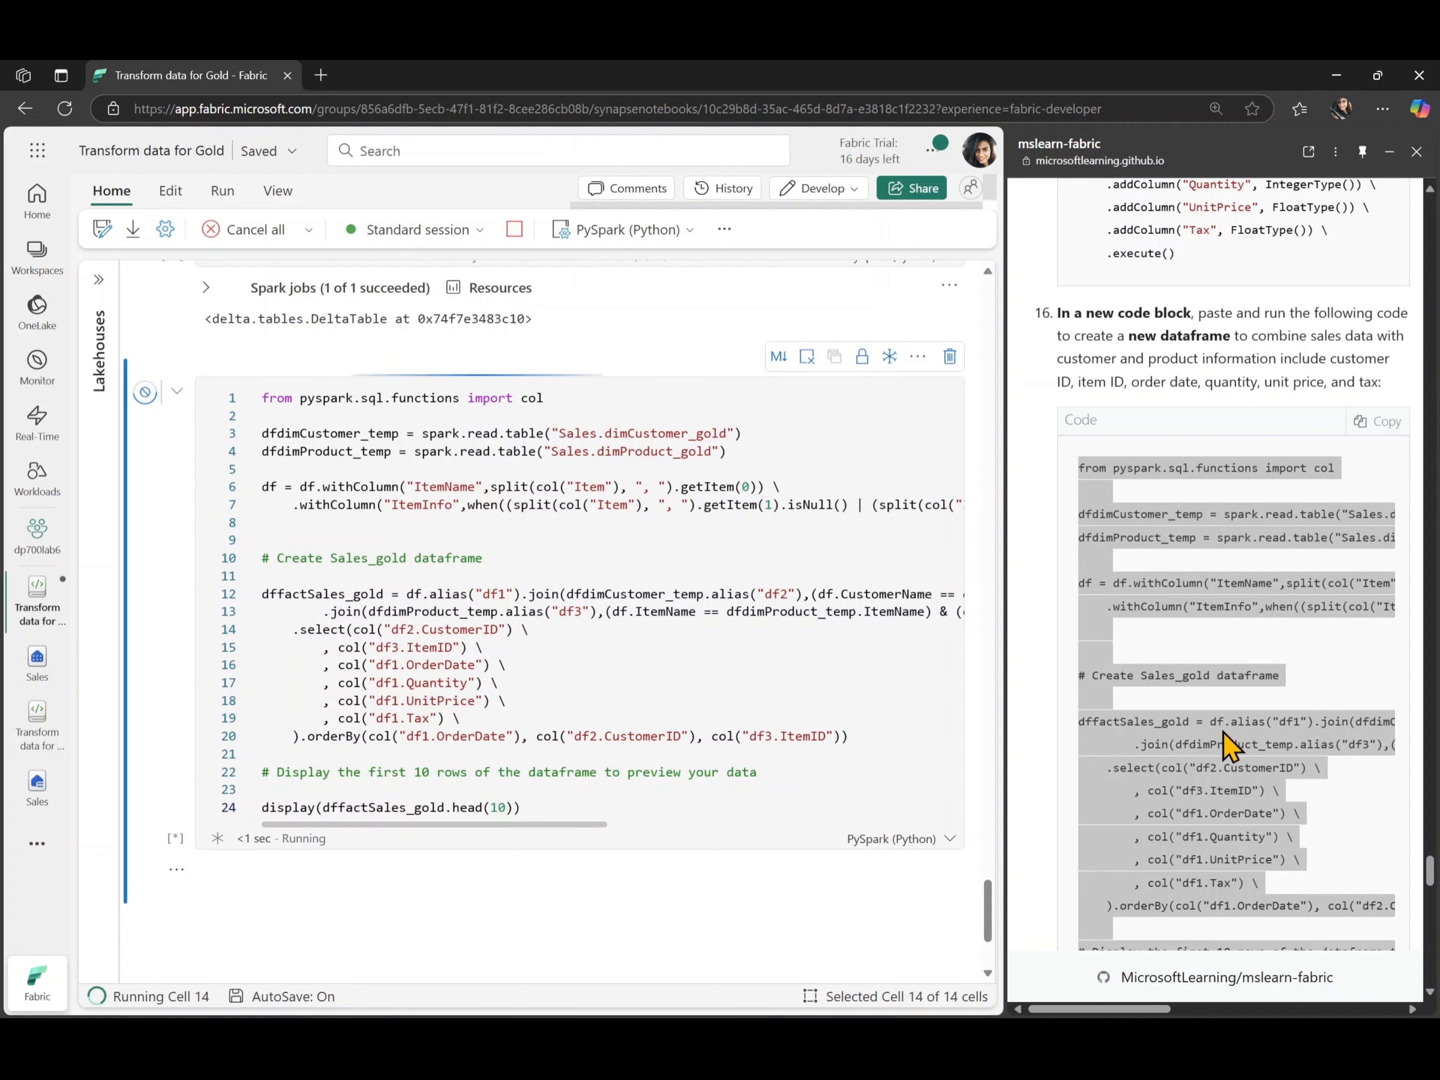
# - Add a code cell with the lab's step 17 code that merges dffactSales_gold updates into Tables/factsales_gold, and run it
pyautogui.scroll(-2, 1224, 738)
pyautogui.scroll(-8, 1224, 736)
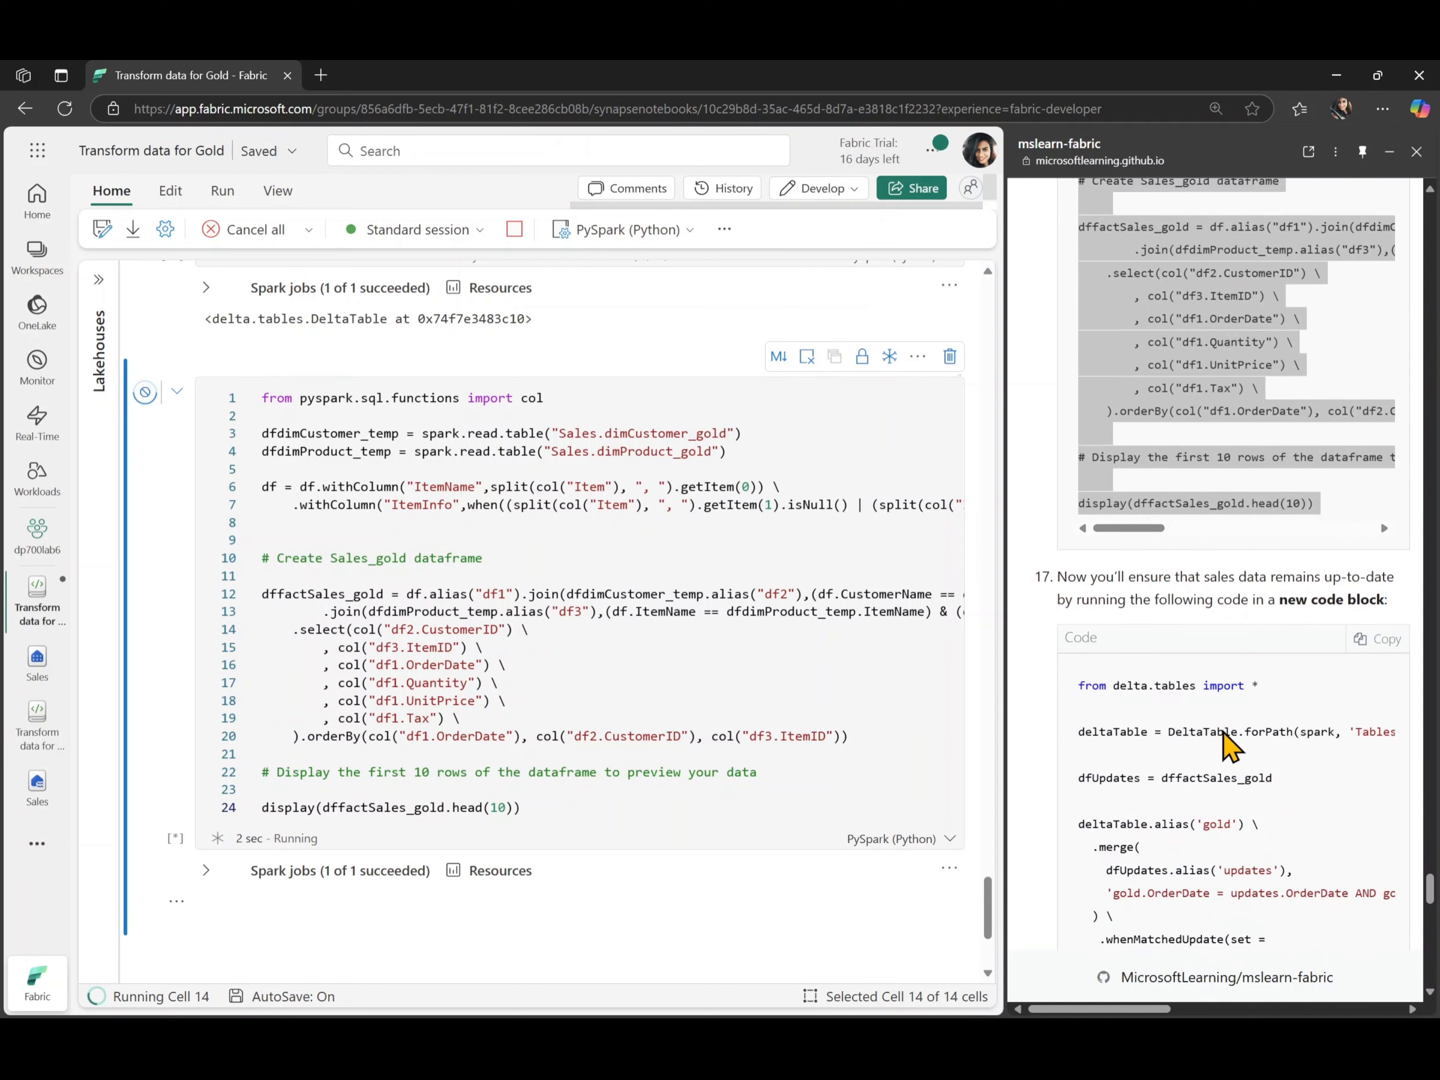
pyautogui.click(1376, 466)
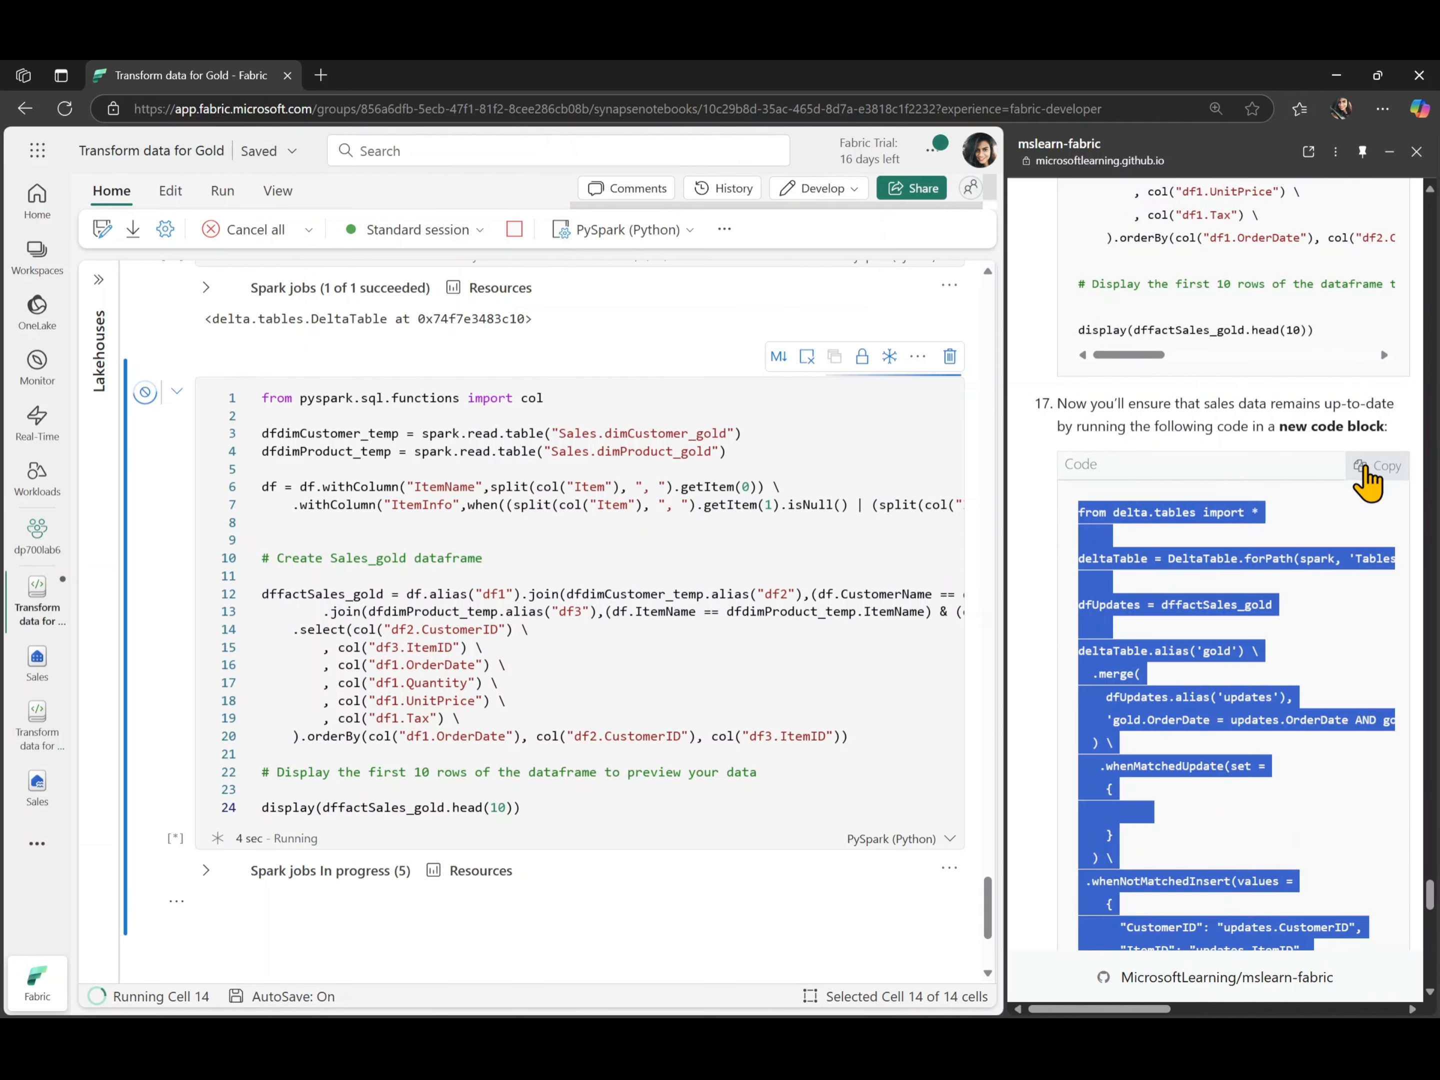
pyautogui.click(221, 936)
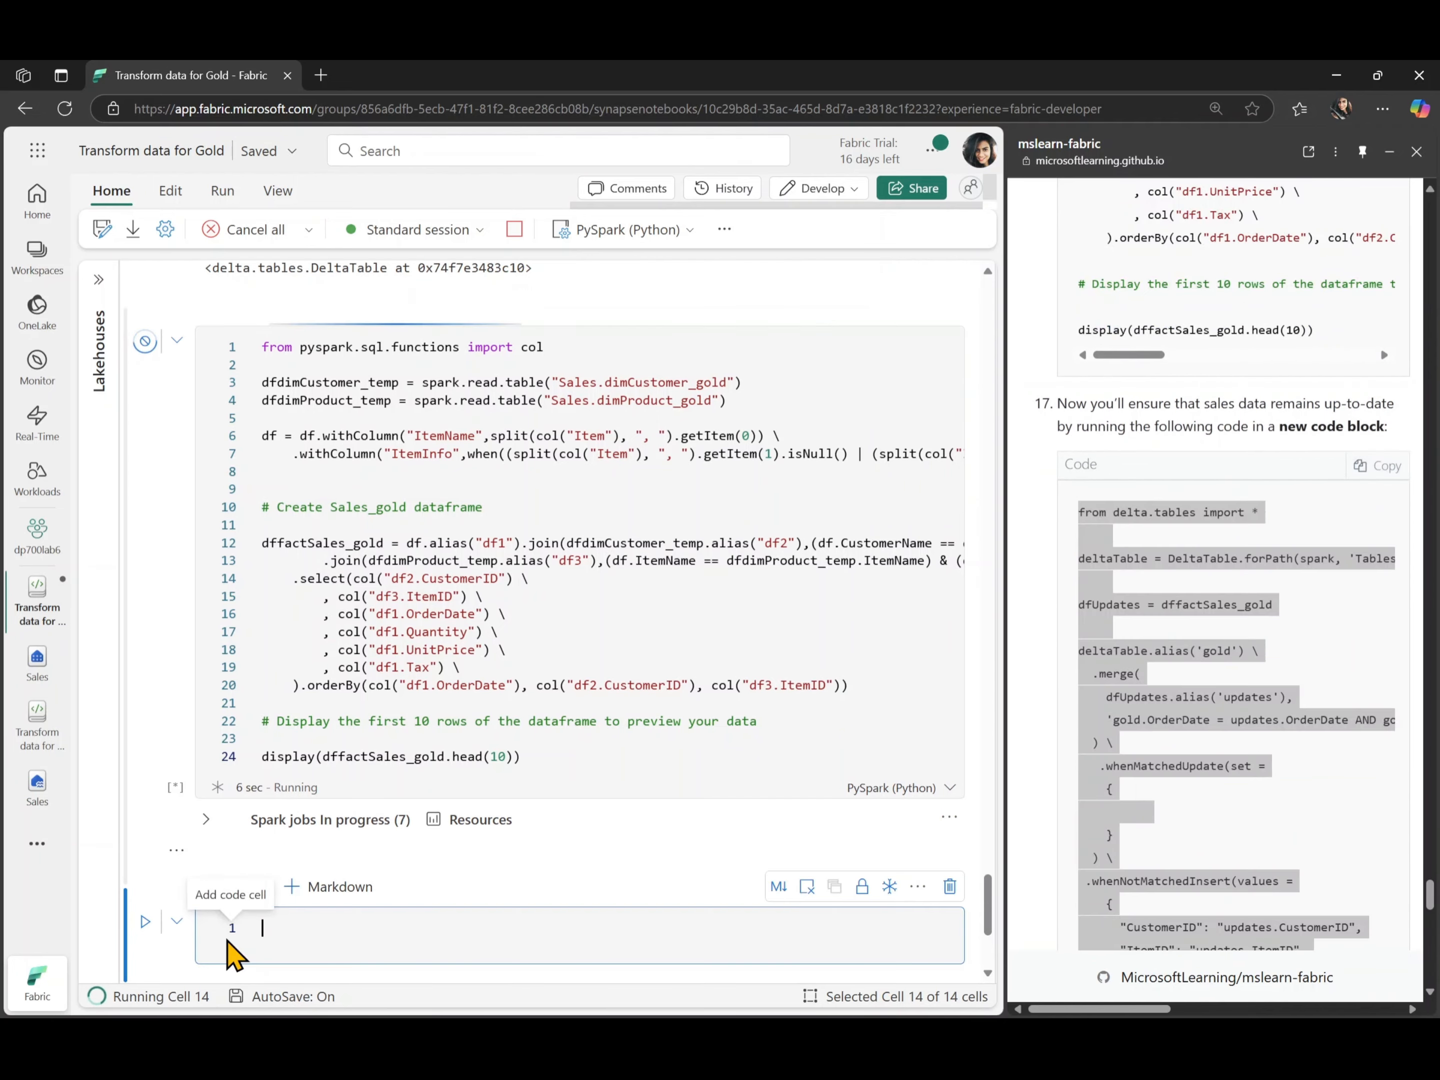
pyautogui.hotkey('ctrl', 'v')
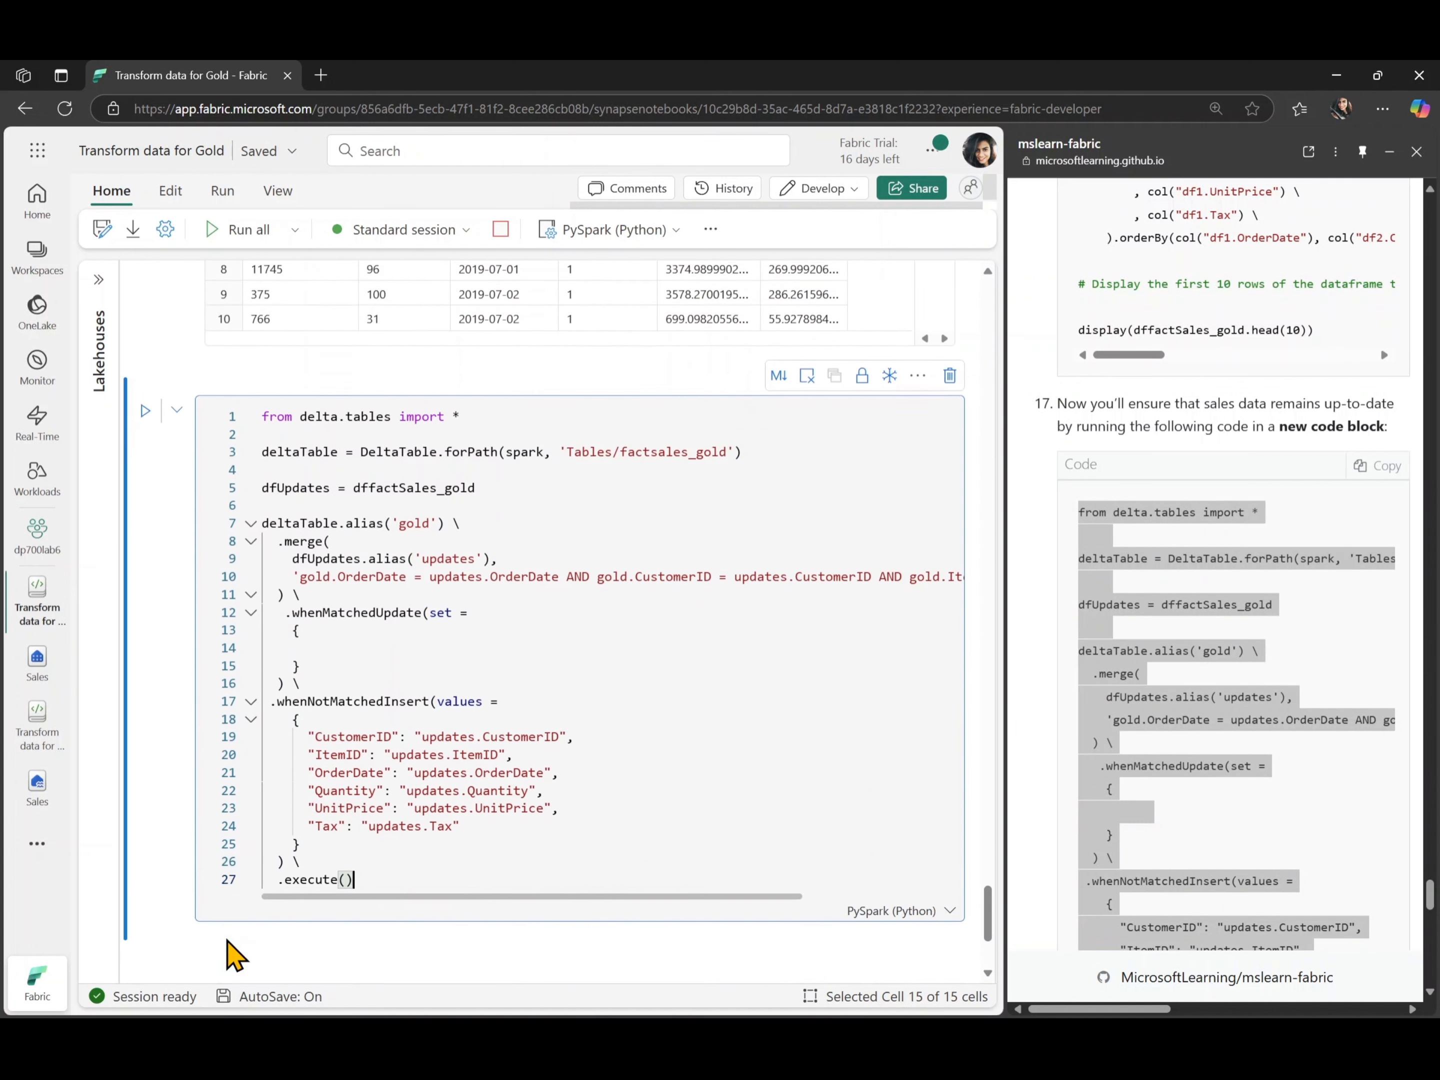
pyautogui.click(145, 353)
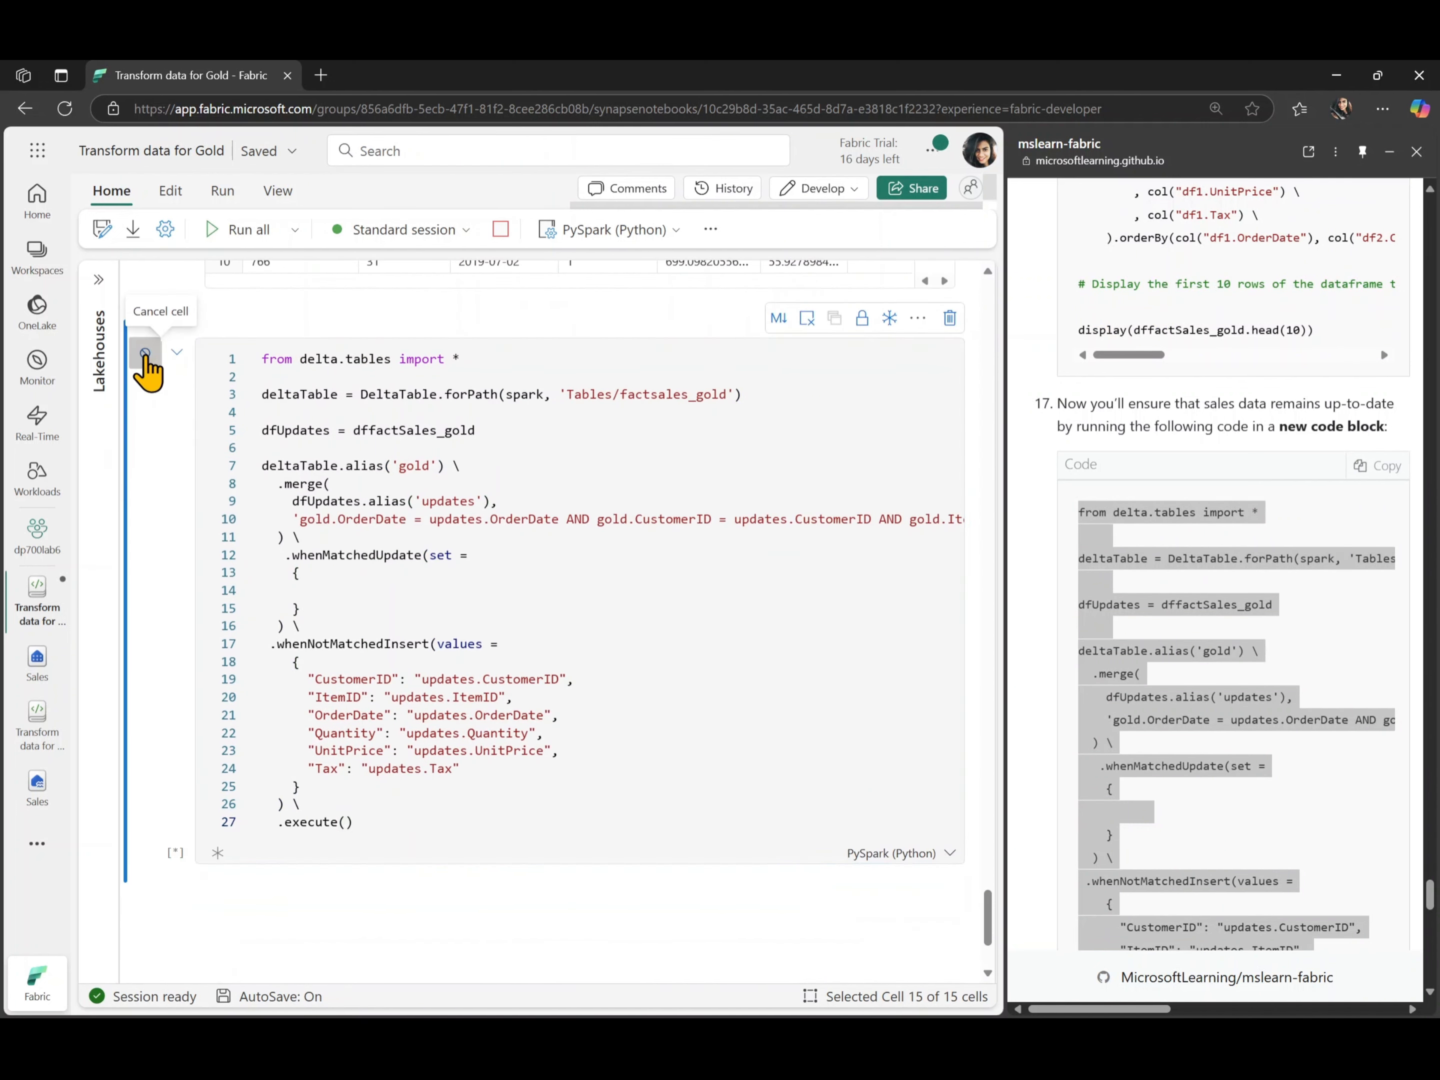
pyautogui.scroll(-6, 1300, 795)
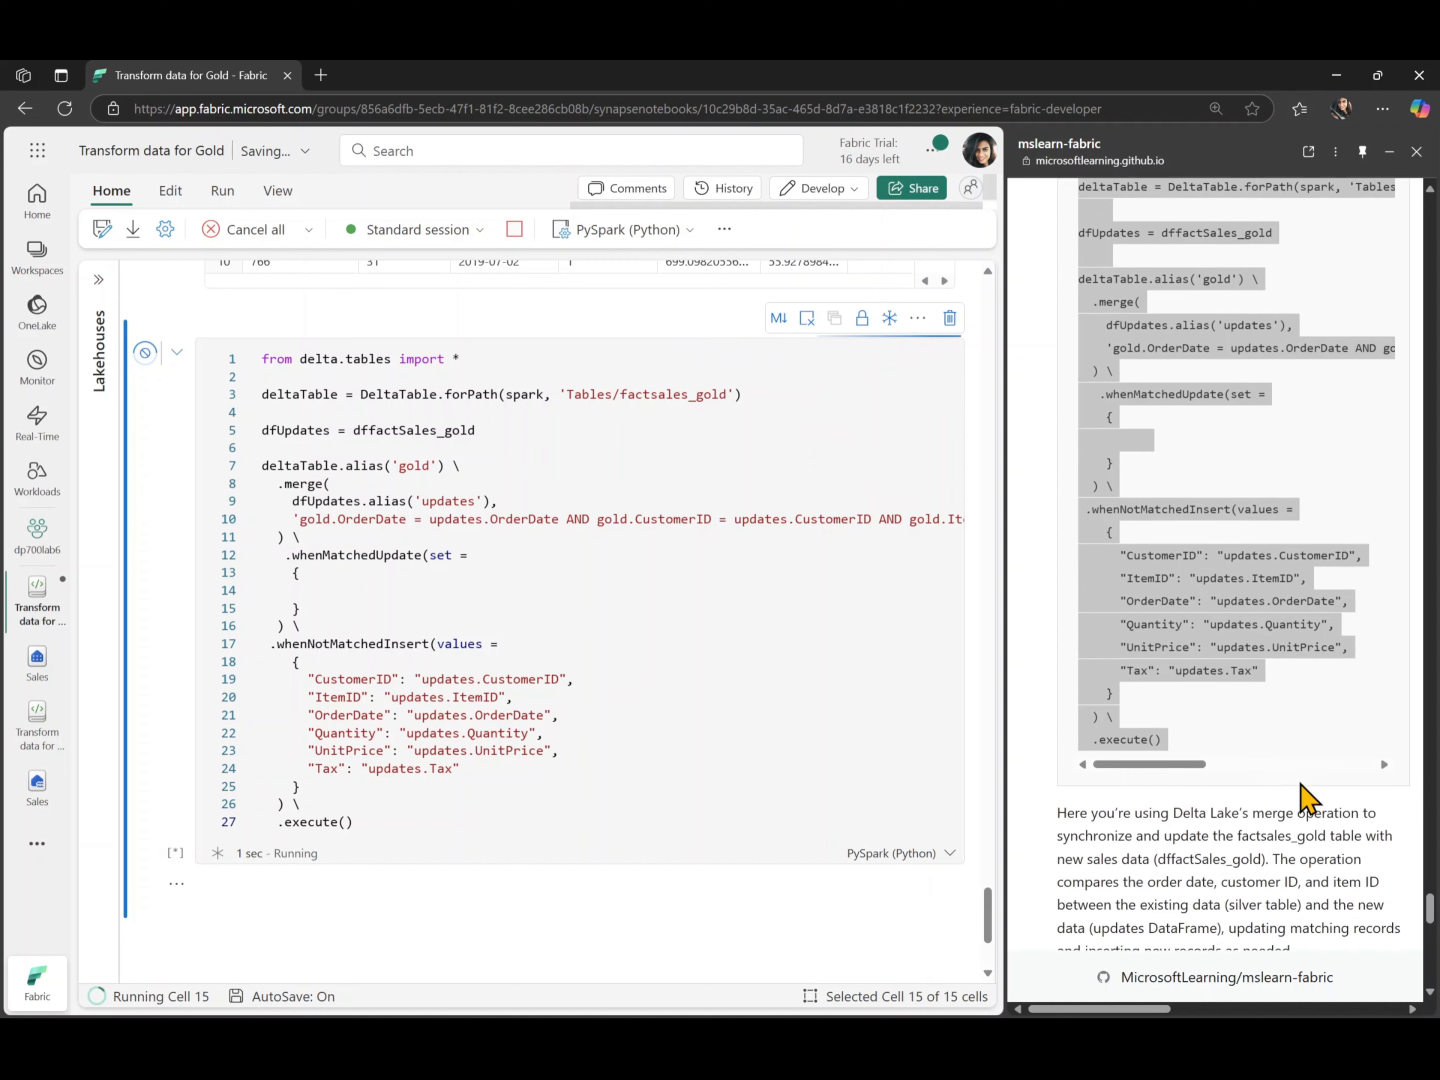
pyautogui.scroll(-1, 1300, 784)
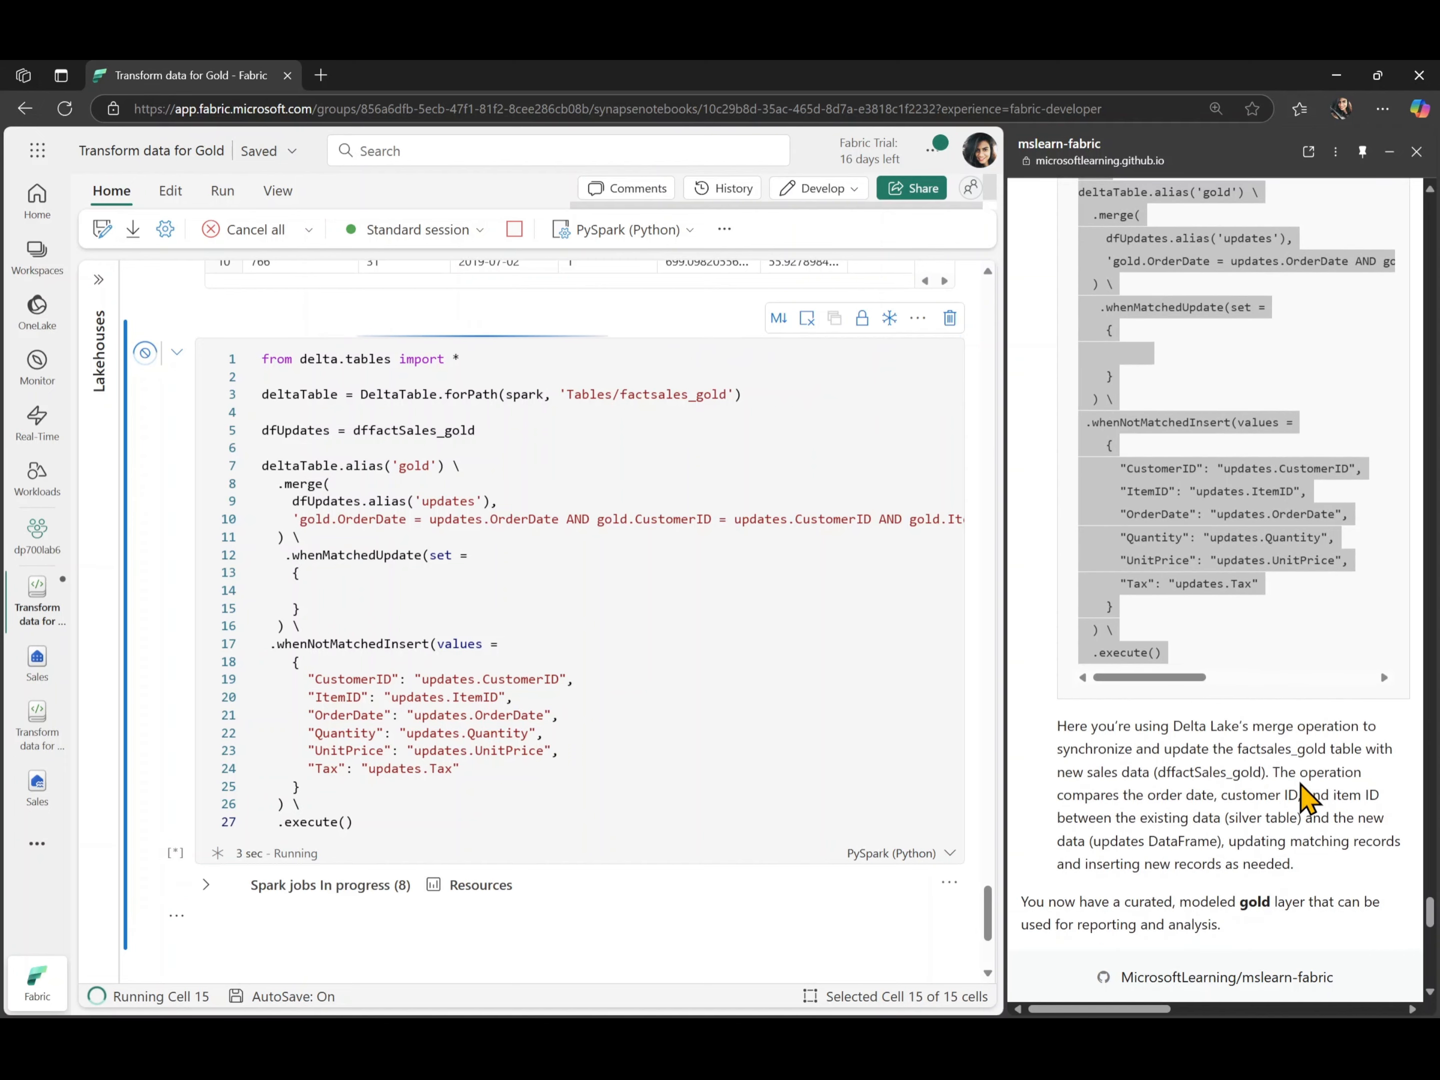
pyautogui.scroll(-3, 1269, 821)
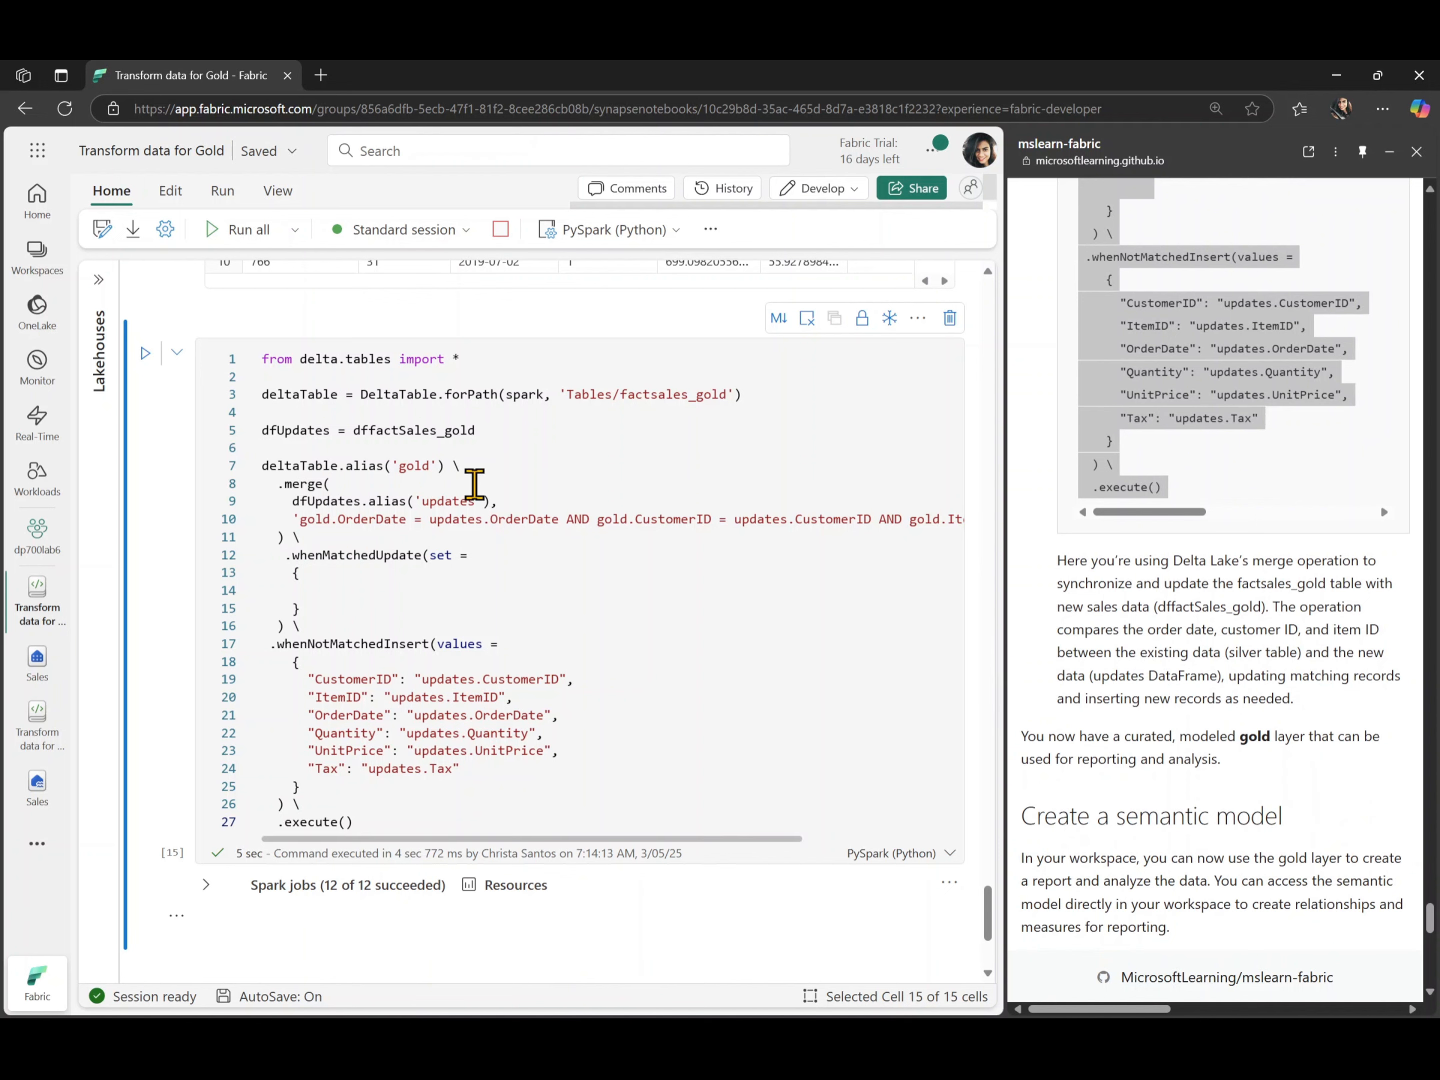
# - Check the Sales lakehouse's list of tables from the notebook, and read the lab's instructions for creating a semantic model
pyautogui.click(94, 283)
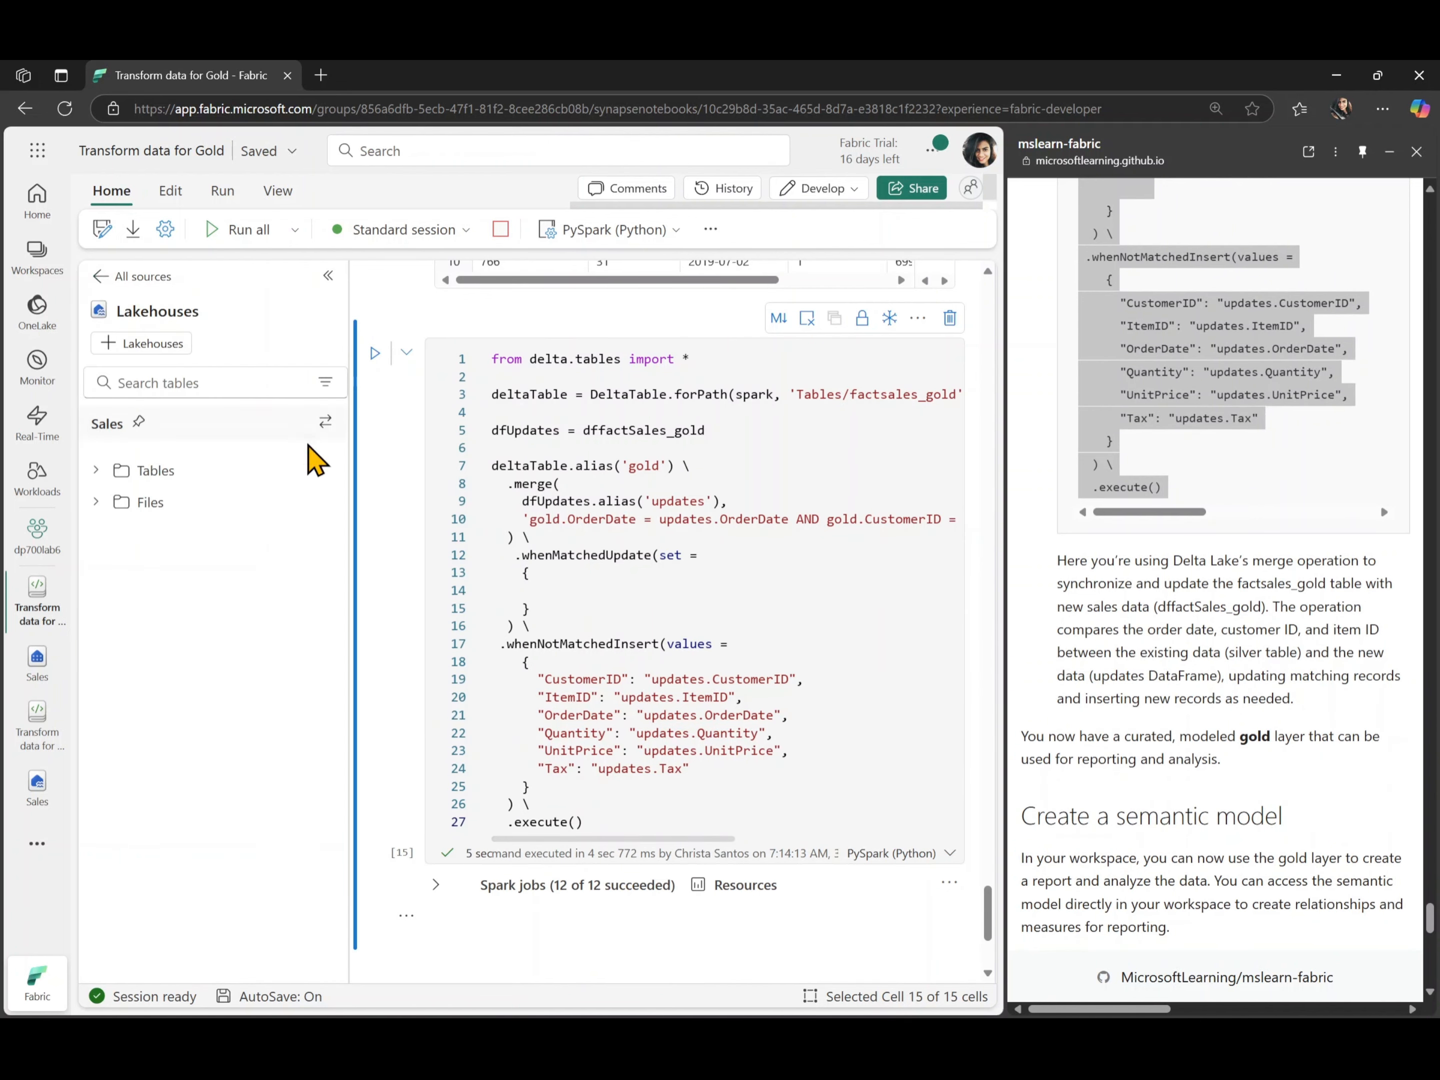
pyautogui.click(327, 476)
pyautogui.click(364, 499)
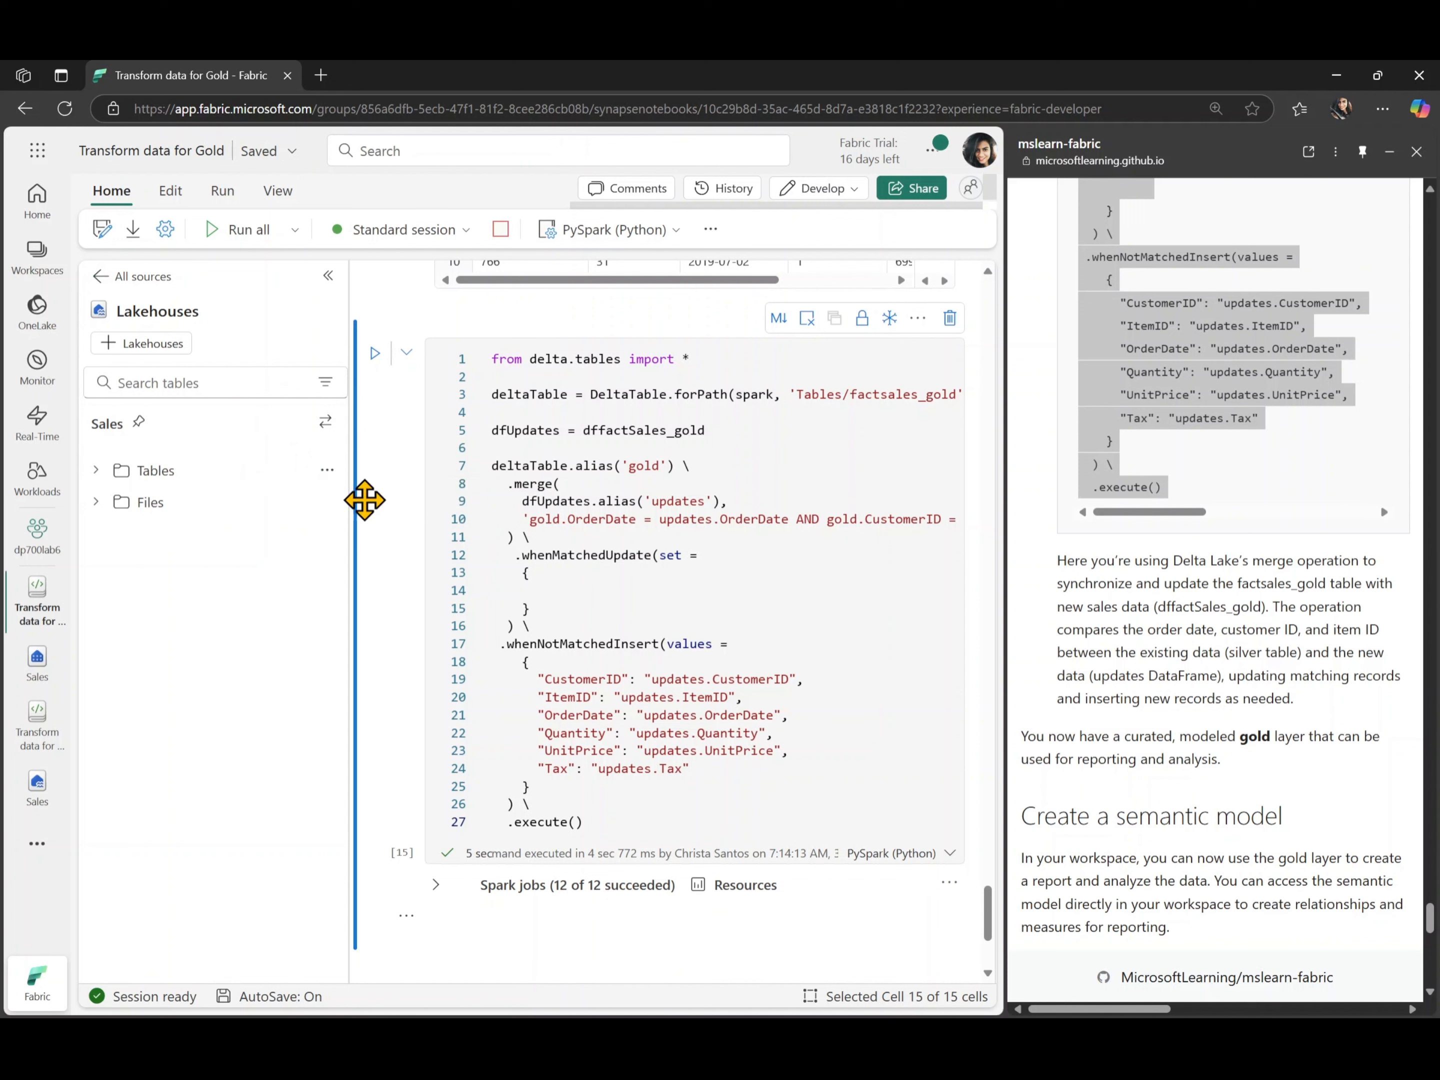
pyautogui.click(96, 471)
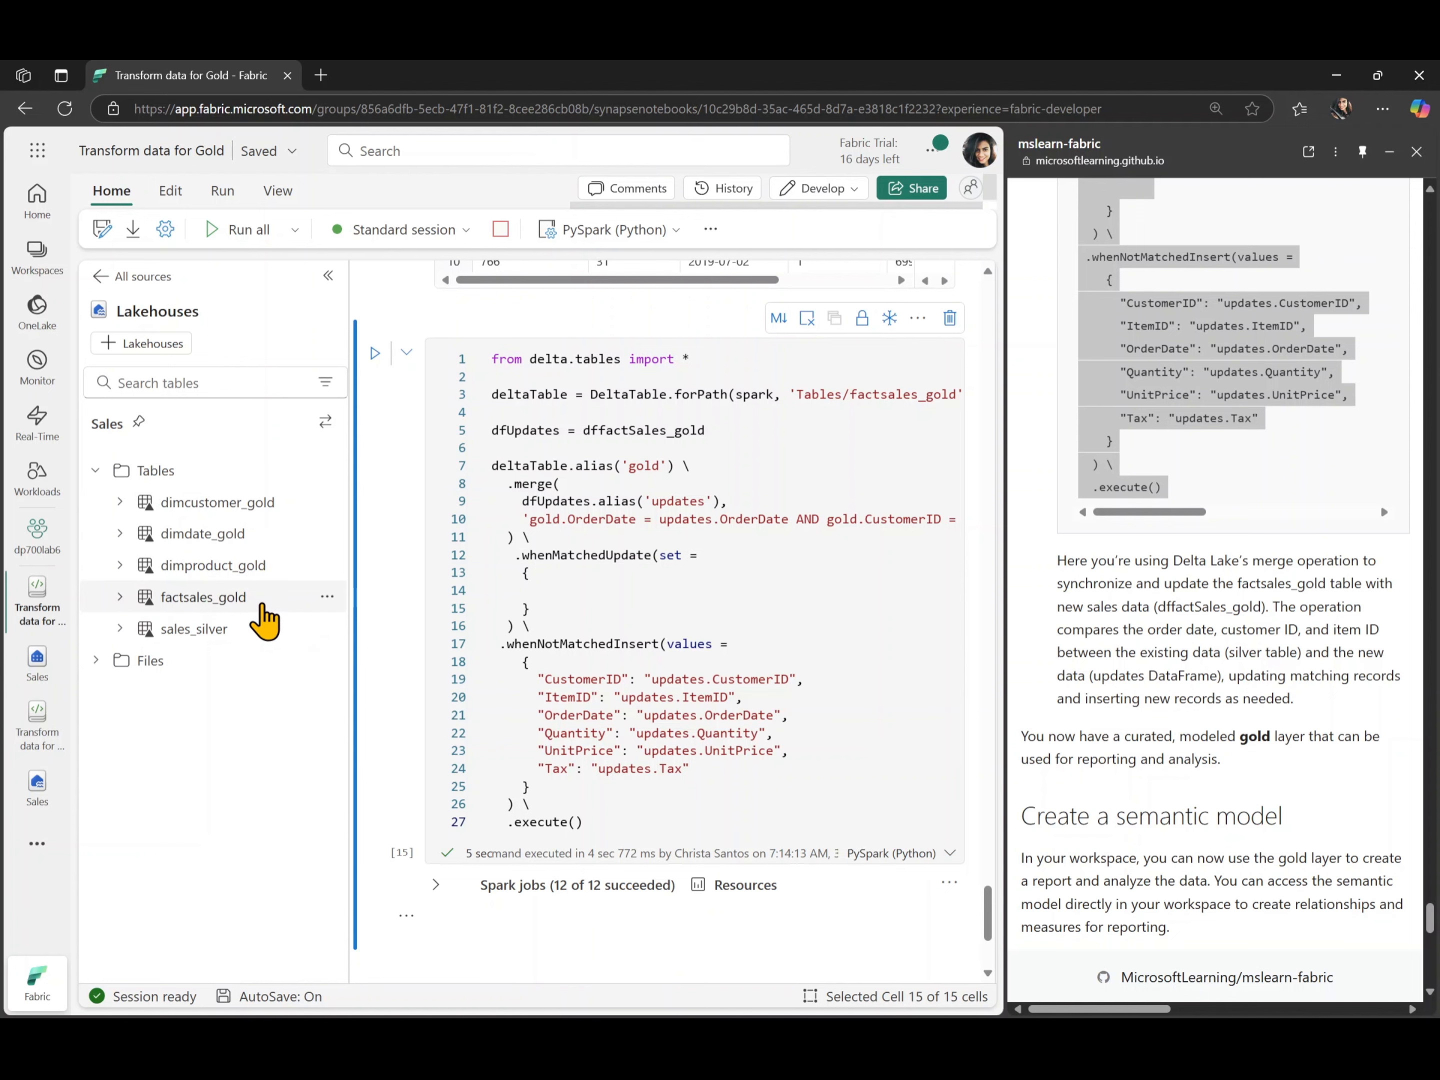
pyautogui.scroll(-8, 1169, 752)
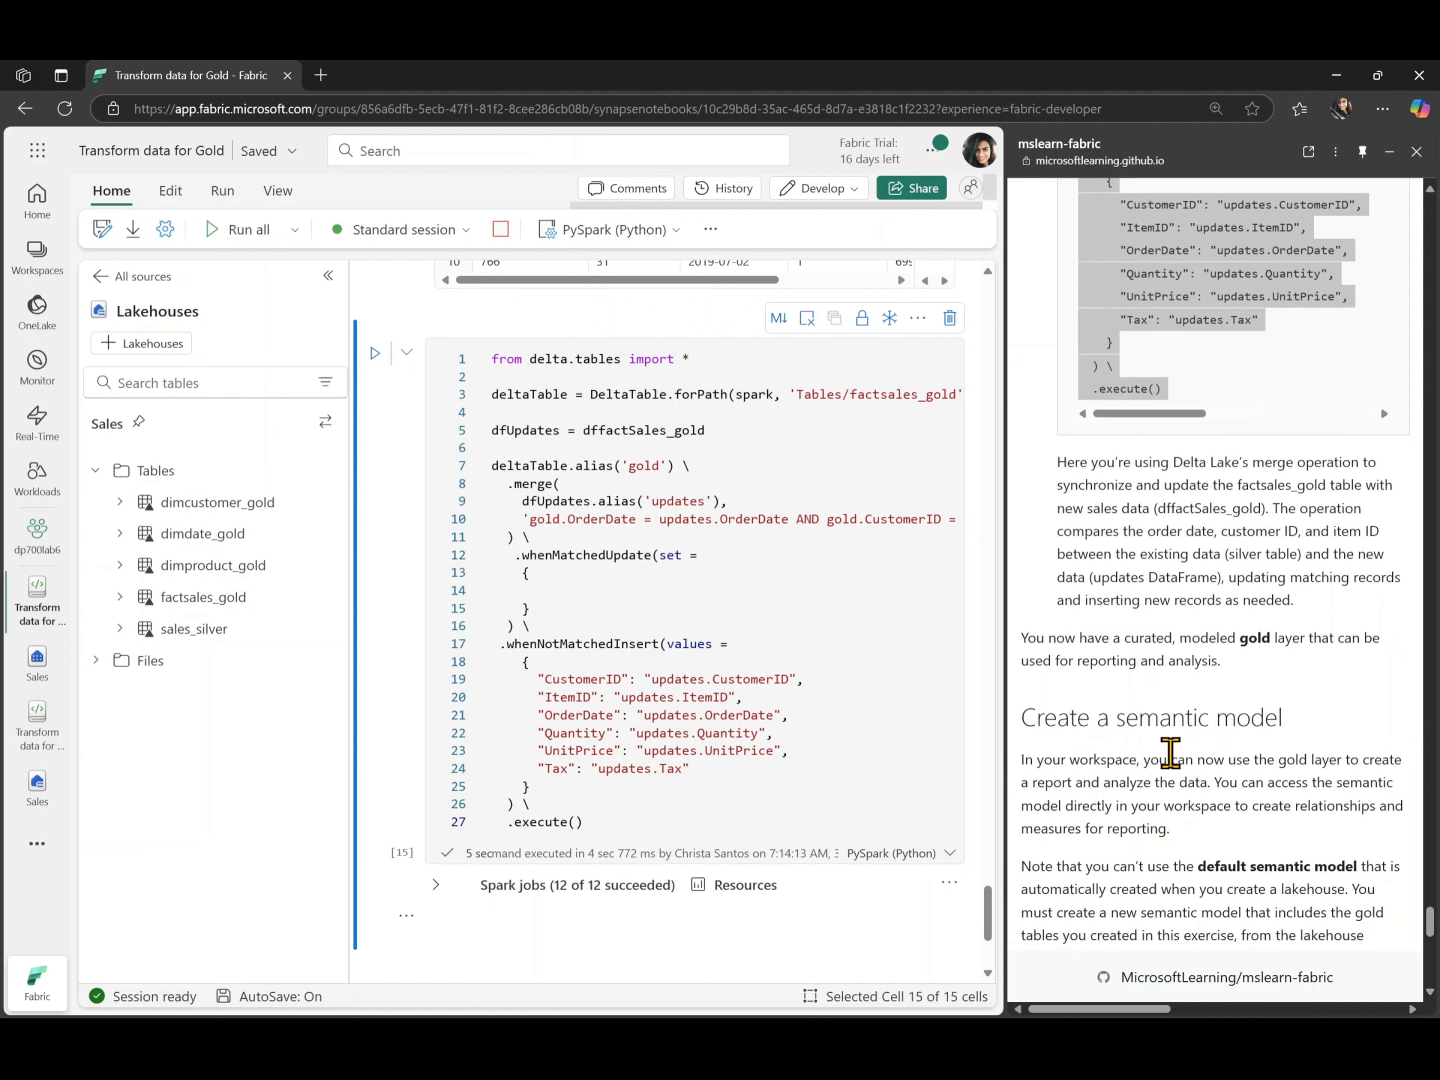
pyautogui.scroll(-1, 1169, 752)
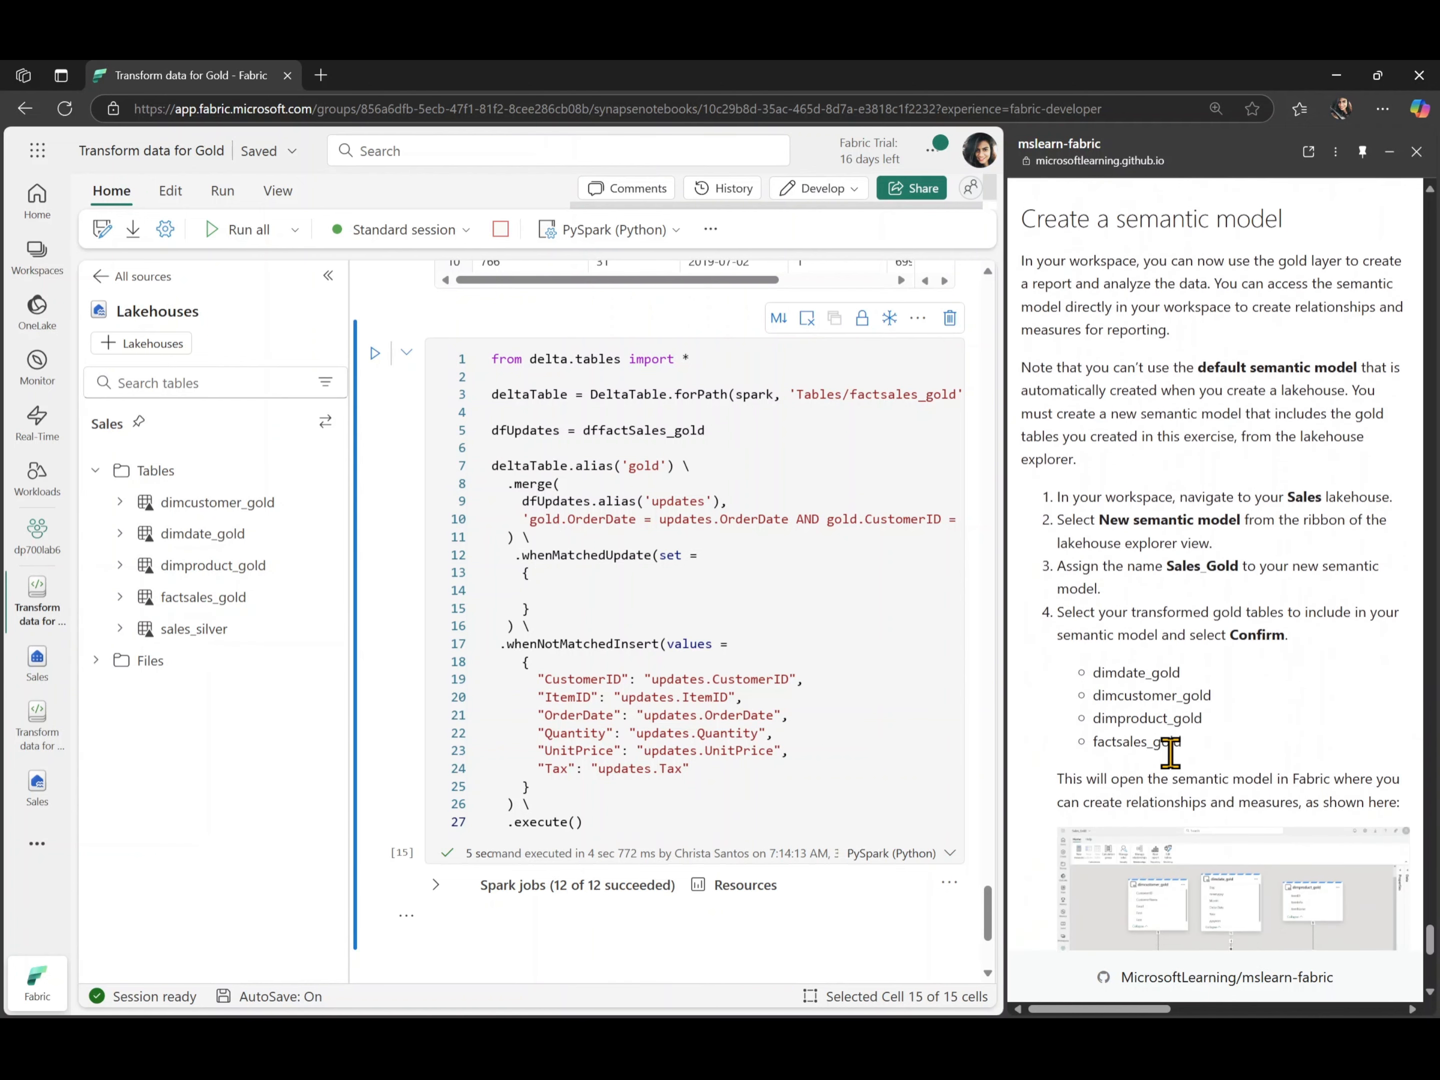
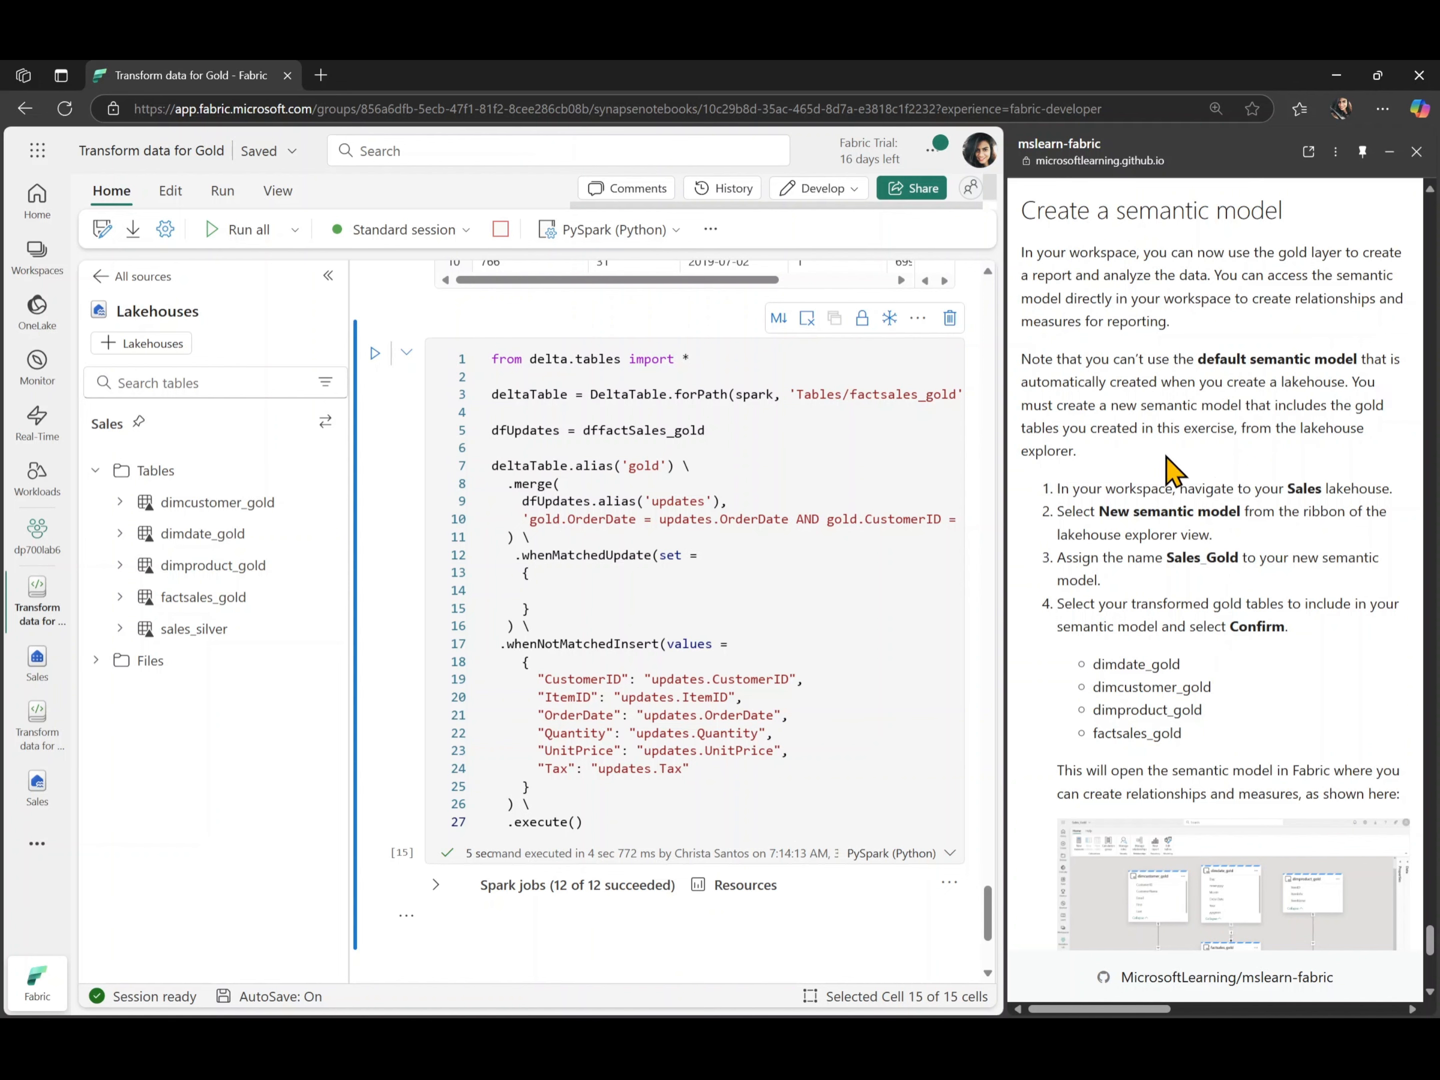
# - Follow the lab's semantic model instructions to open the Sales lakehouse, return from the bronze folder to Files, and expand the explorer
pyautogui.scroll(-1, 1169, 470)
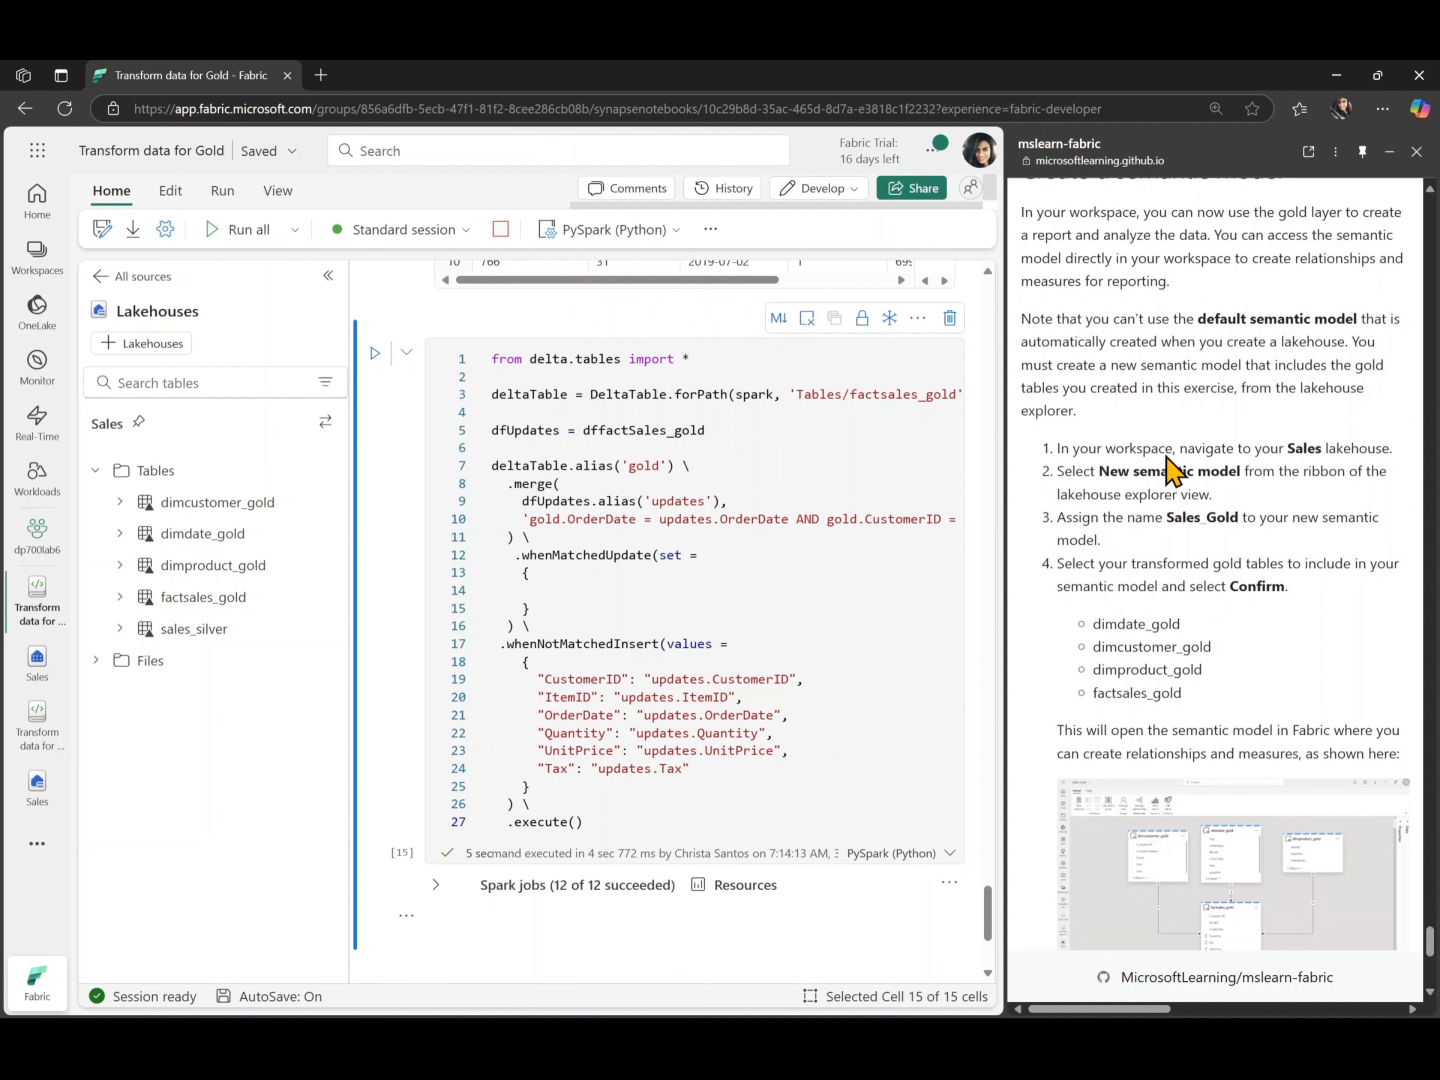
pyautogui.scroll(-2, 1261, 626)
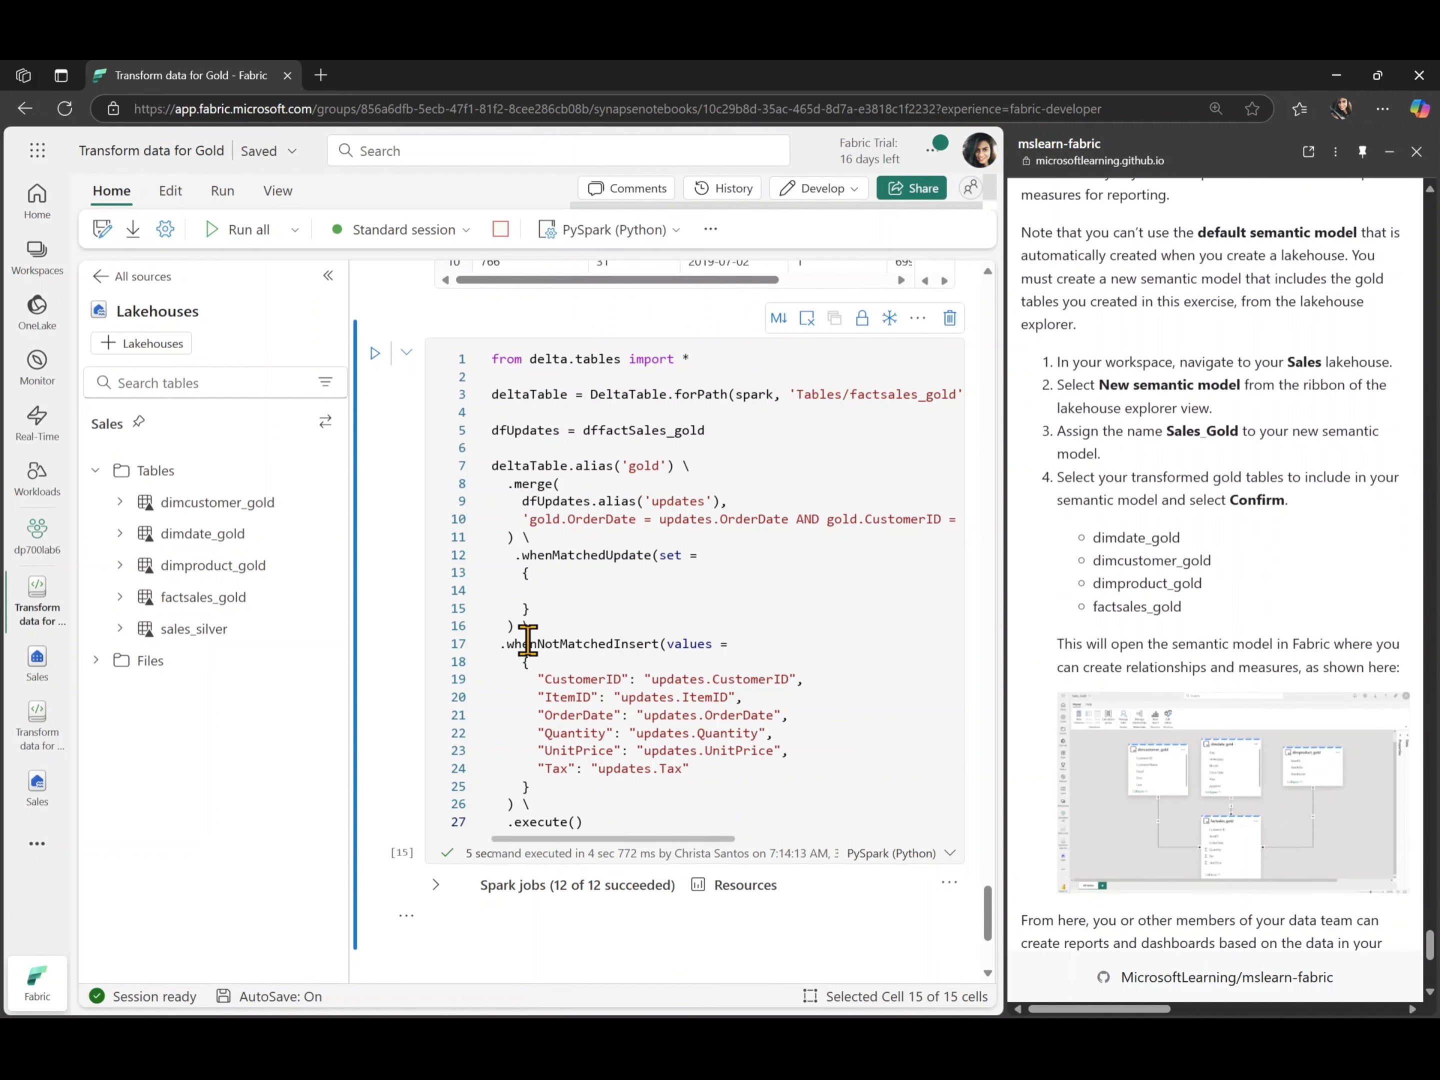
pyautogui.click(41, 796)
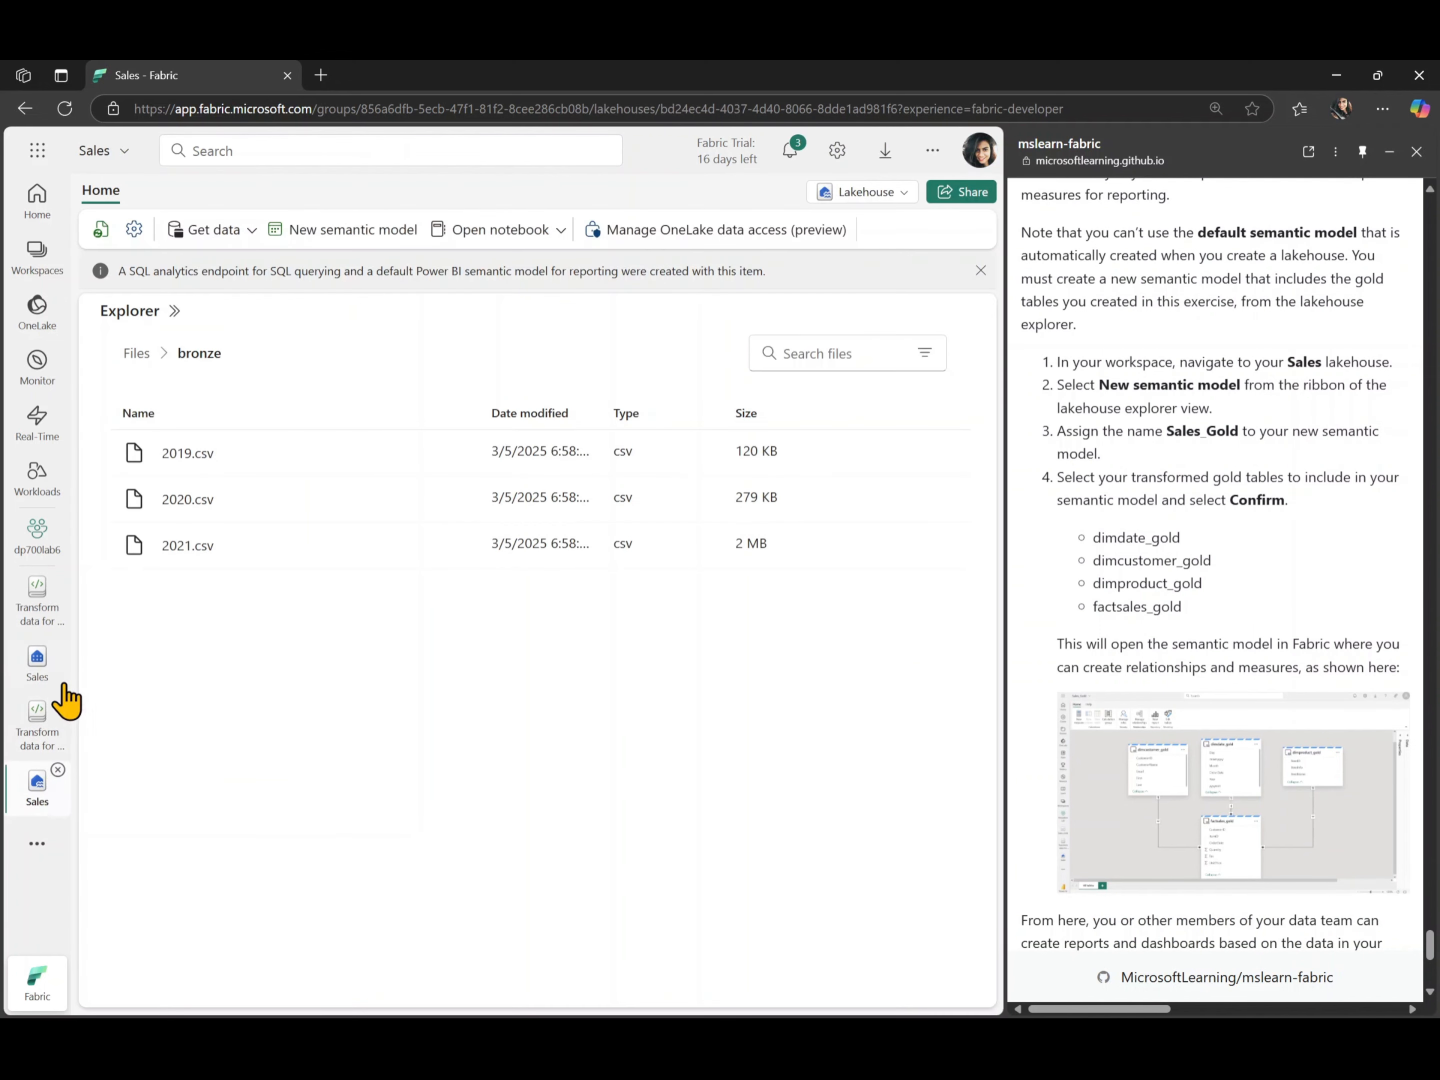
pyautogui.click(139, 361)
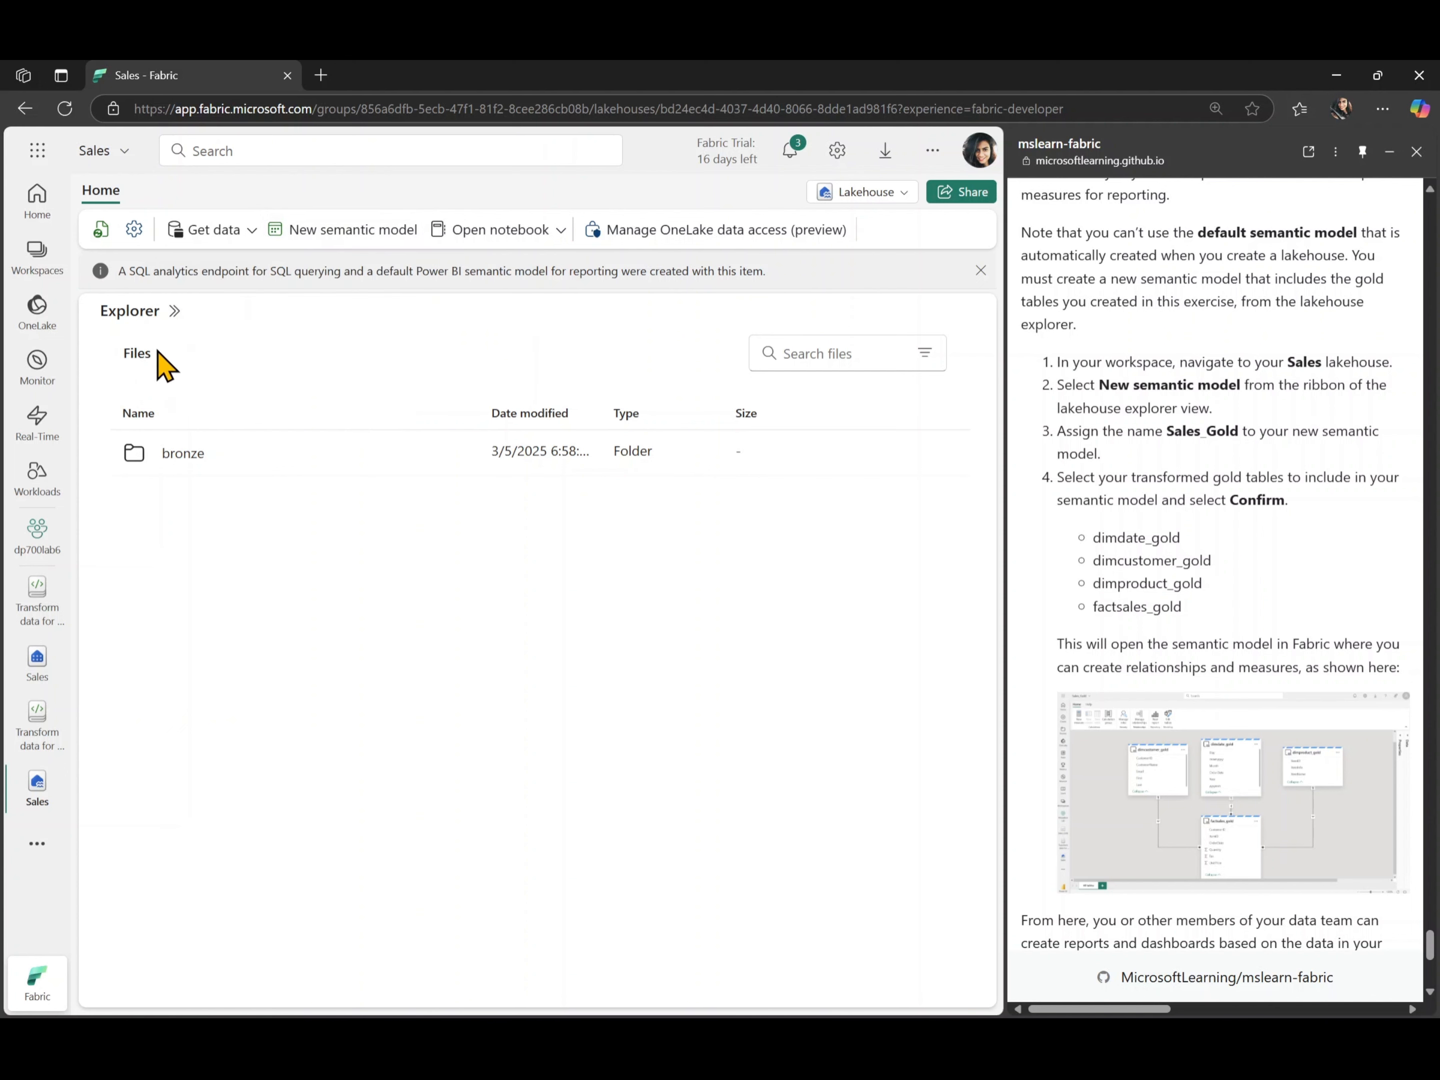
pyautogui.click(172, 312)
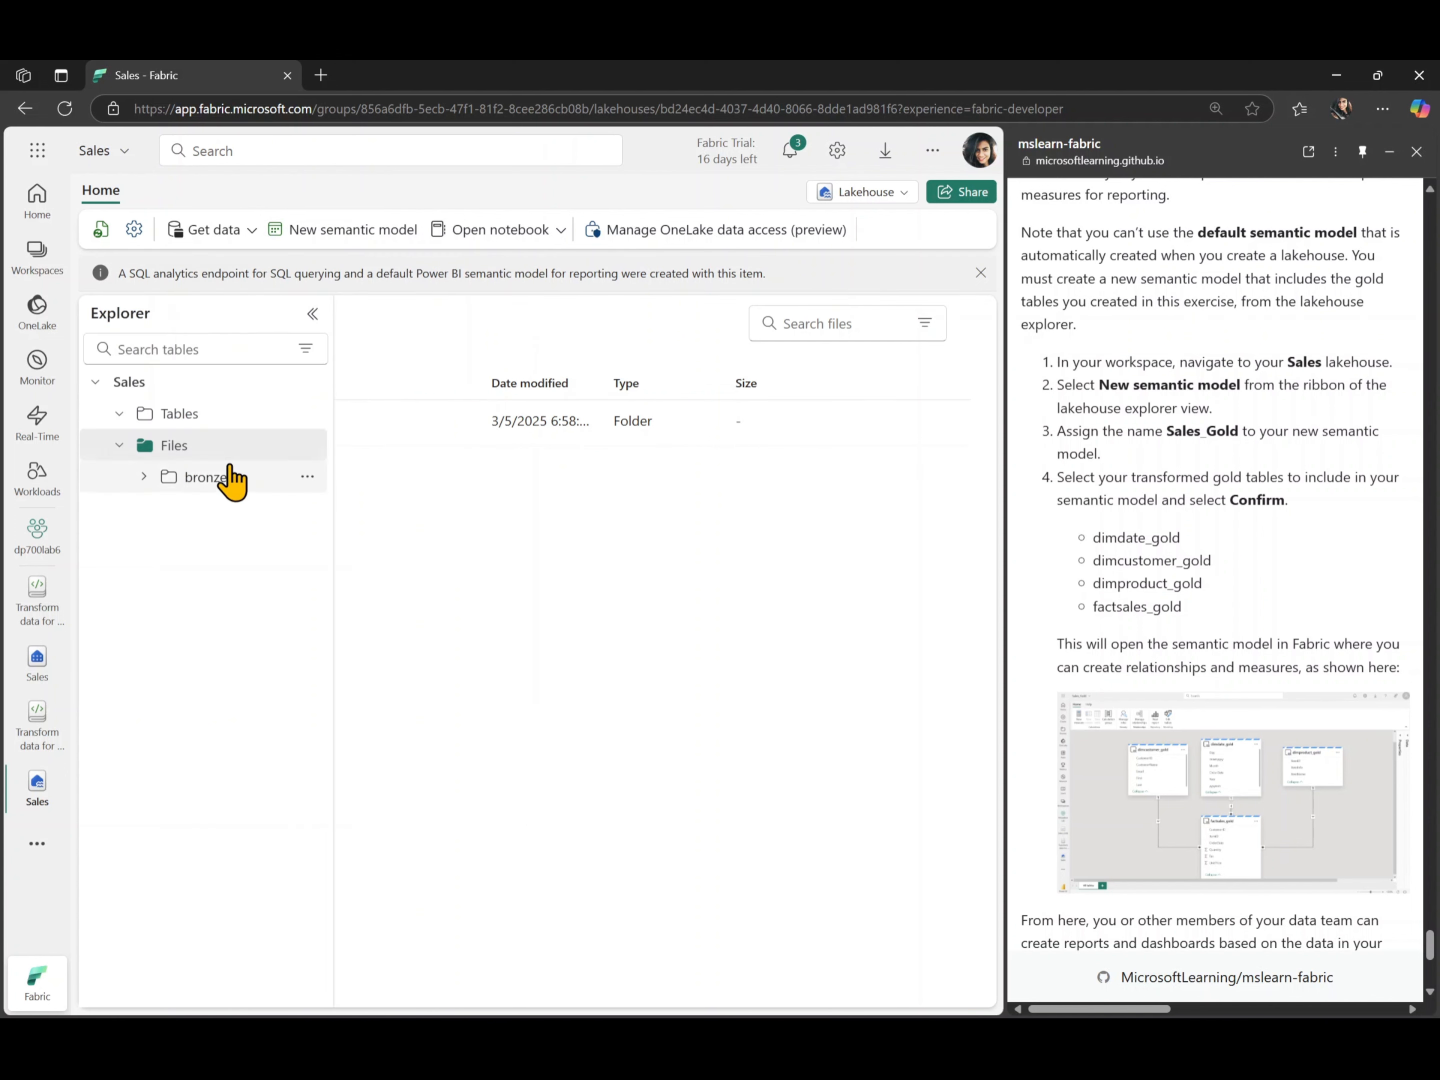
# - Start a new semantic model from the Sales lakehouse and name it Sales_Gold
pyautogui.click(338, 247)
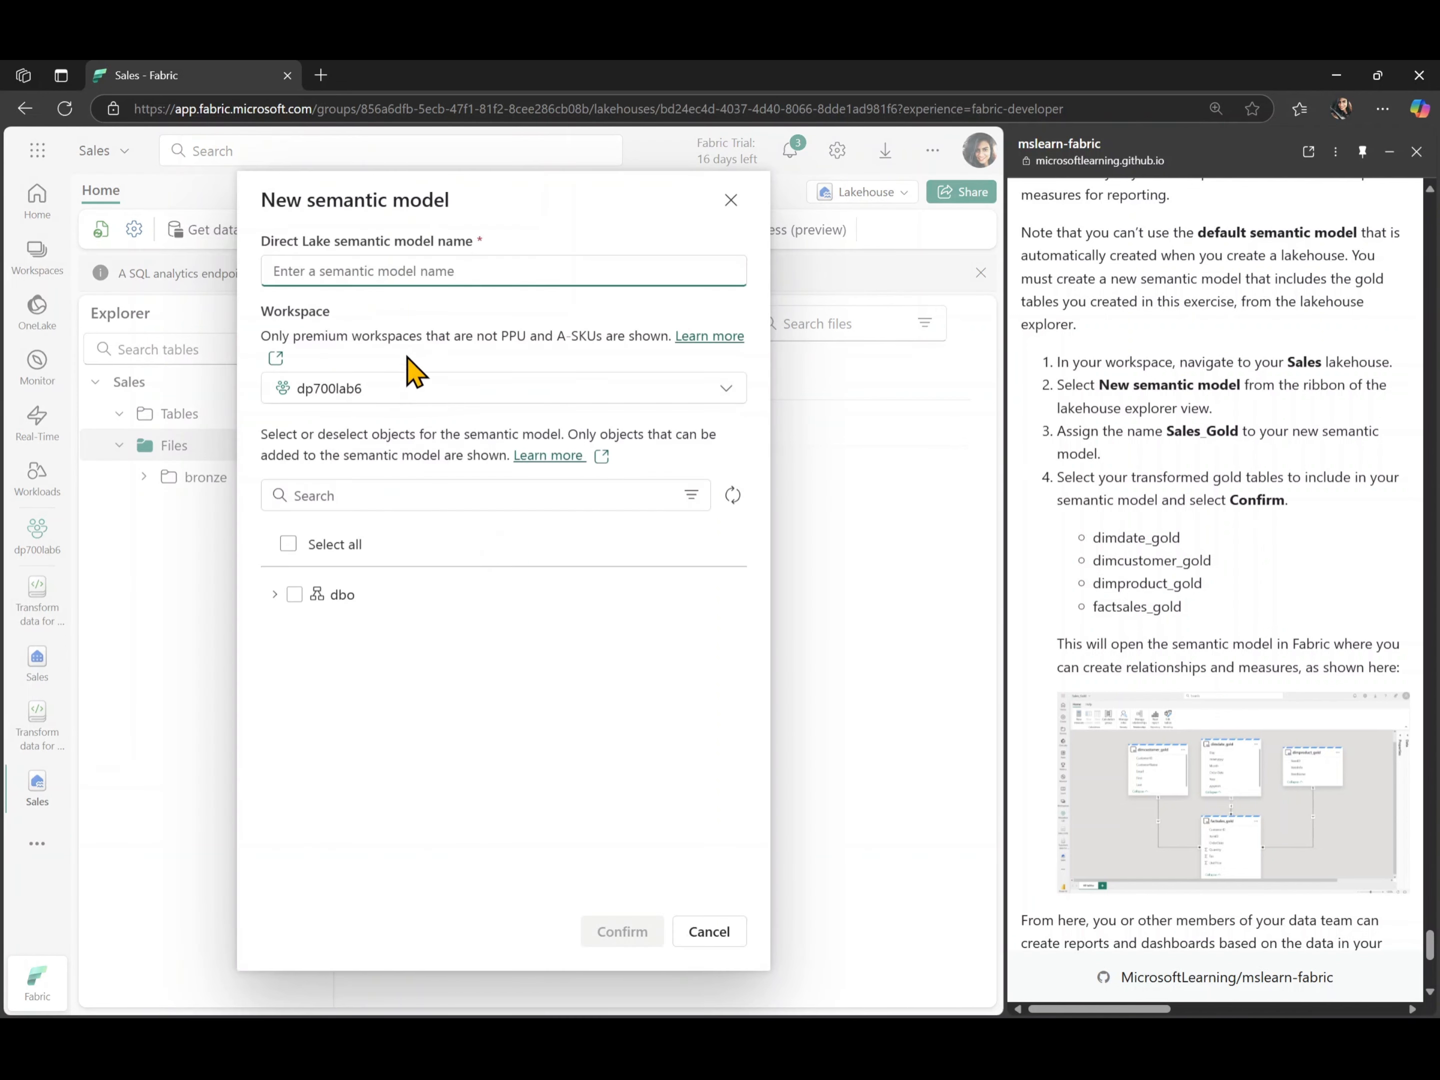
pyautogui.doubleClick(1204, 432)
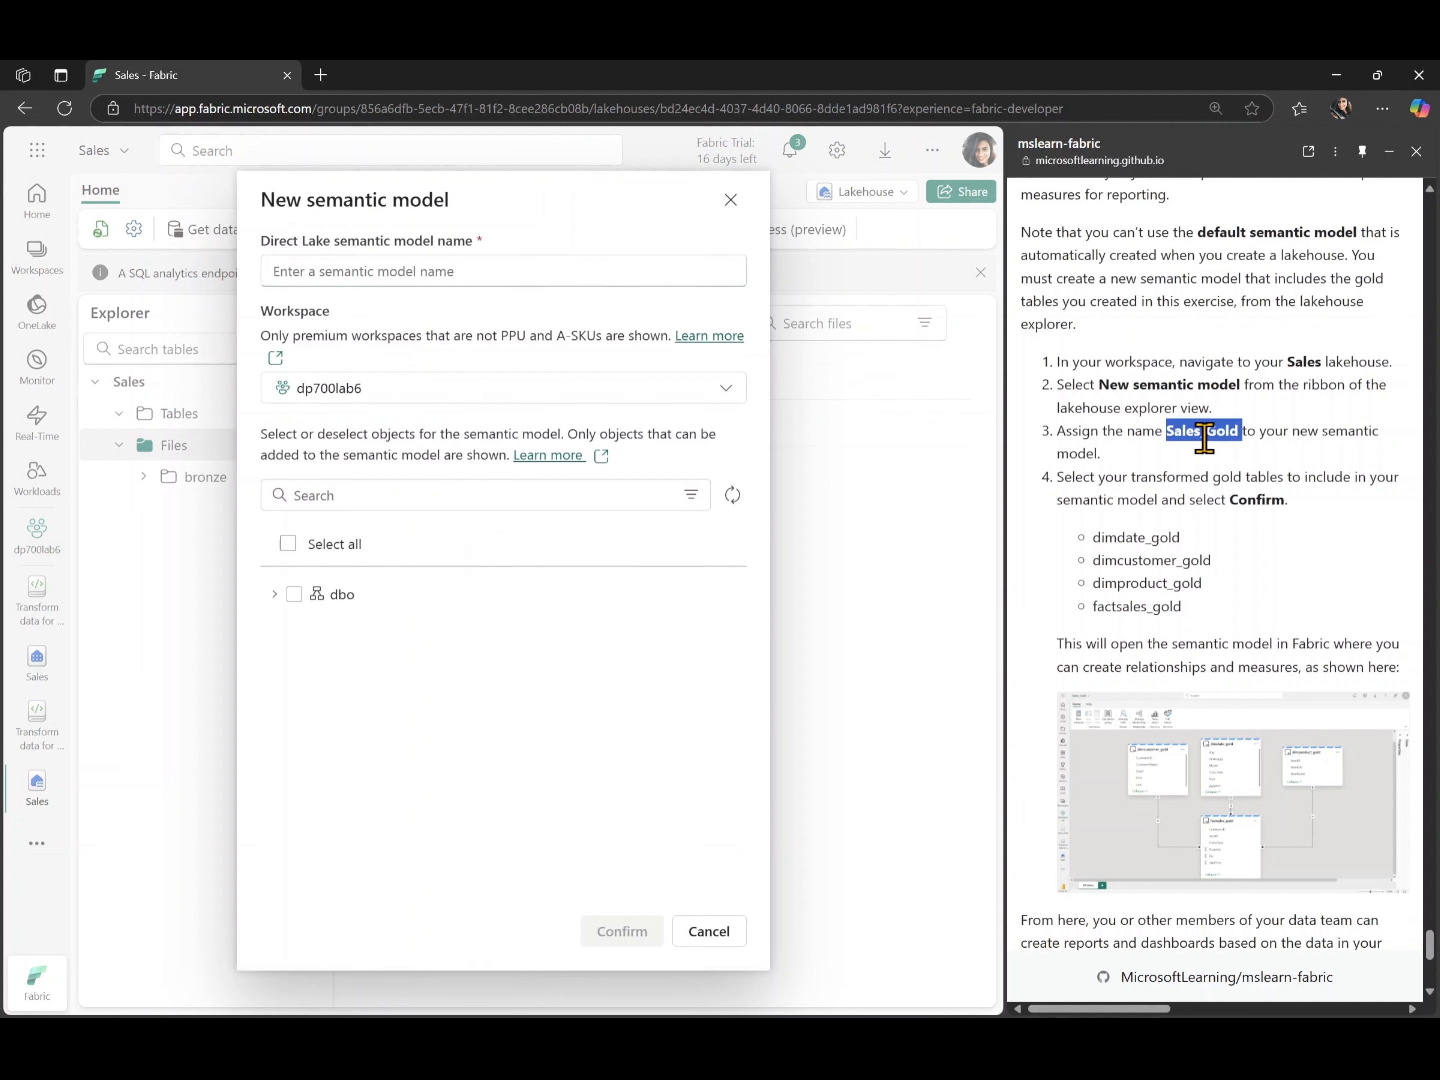
pyautogui.click(450, 264)
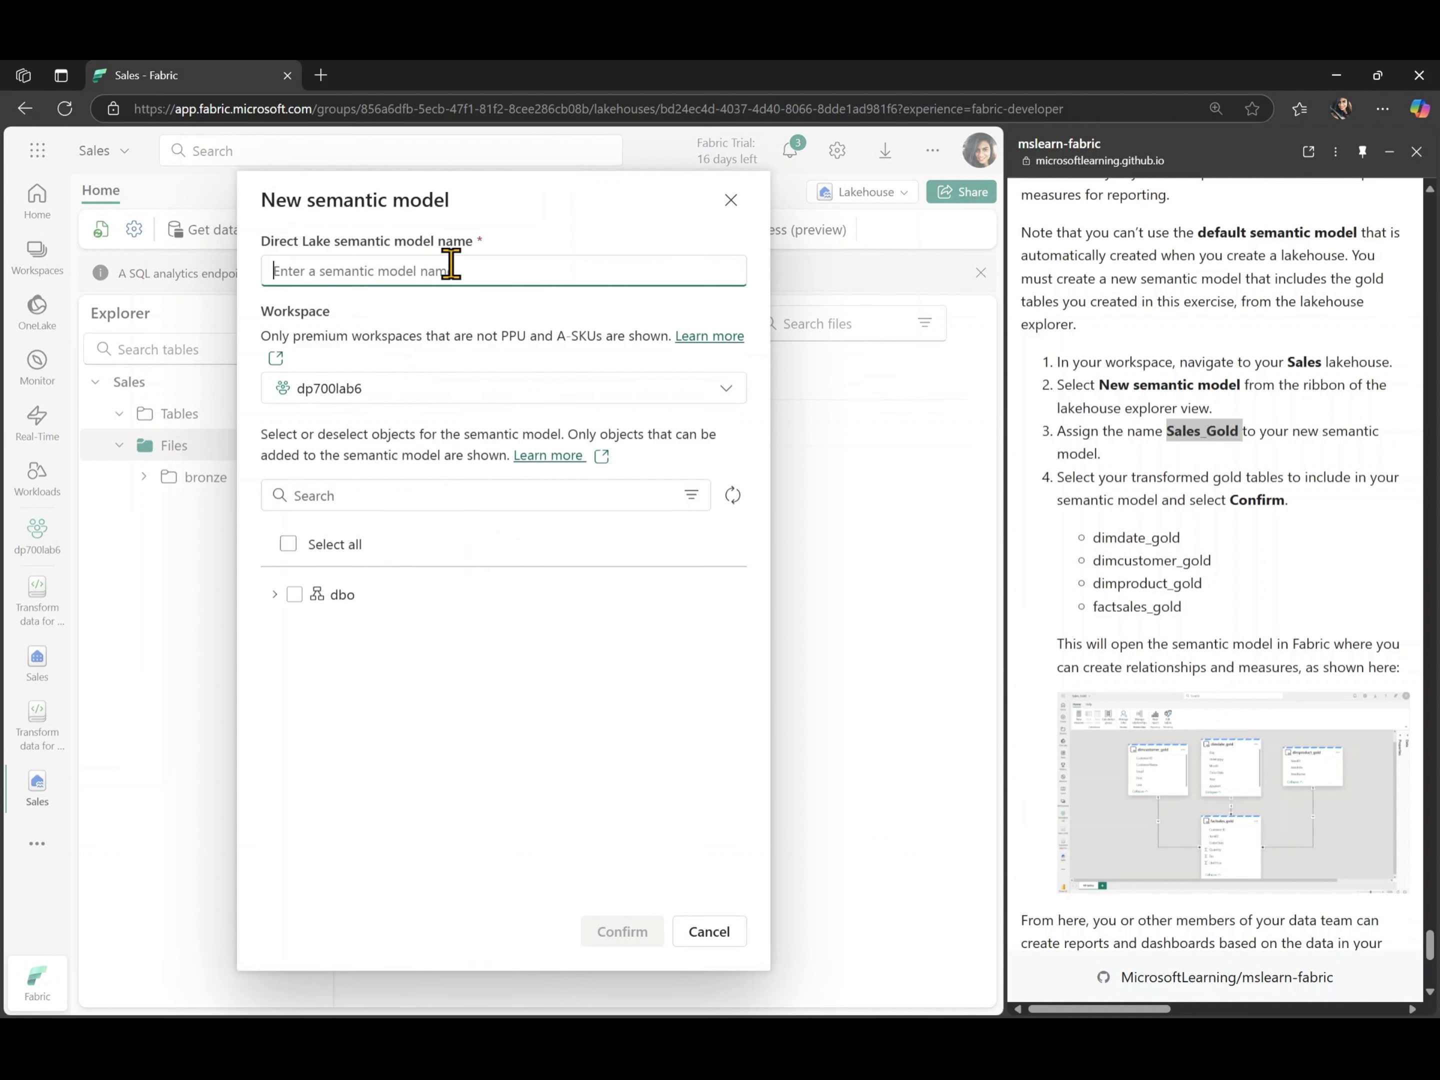
pyautogui.write('Sales_Gold')
# - Include dimcustomer_gold, dimdate_gold, dimproduct_gold and factsales_gold from the dbo tables, and create the semantic model
pyautogui.click(275, 595)
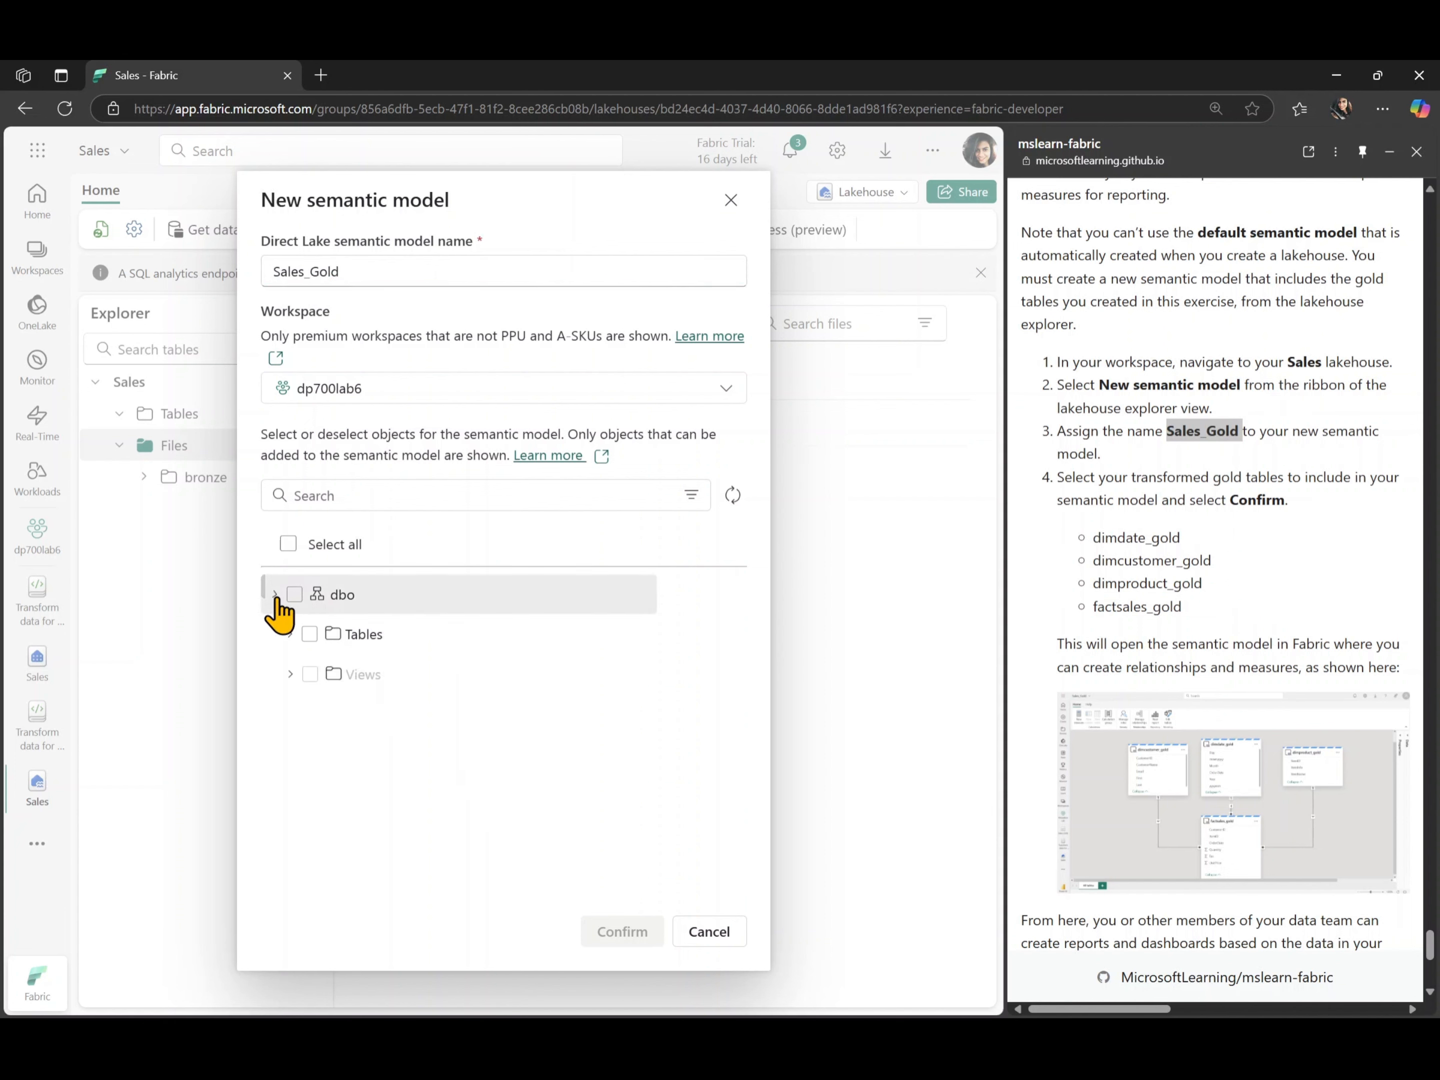
pyautogui.click(289, 634)
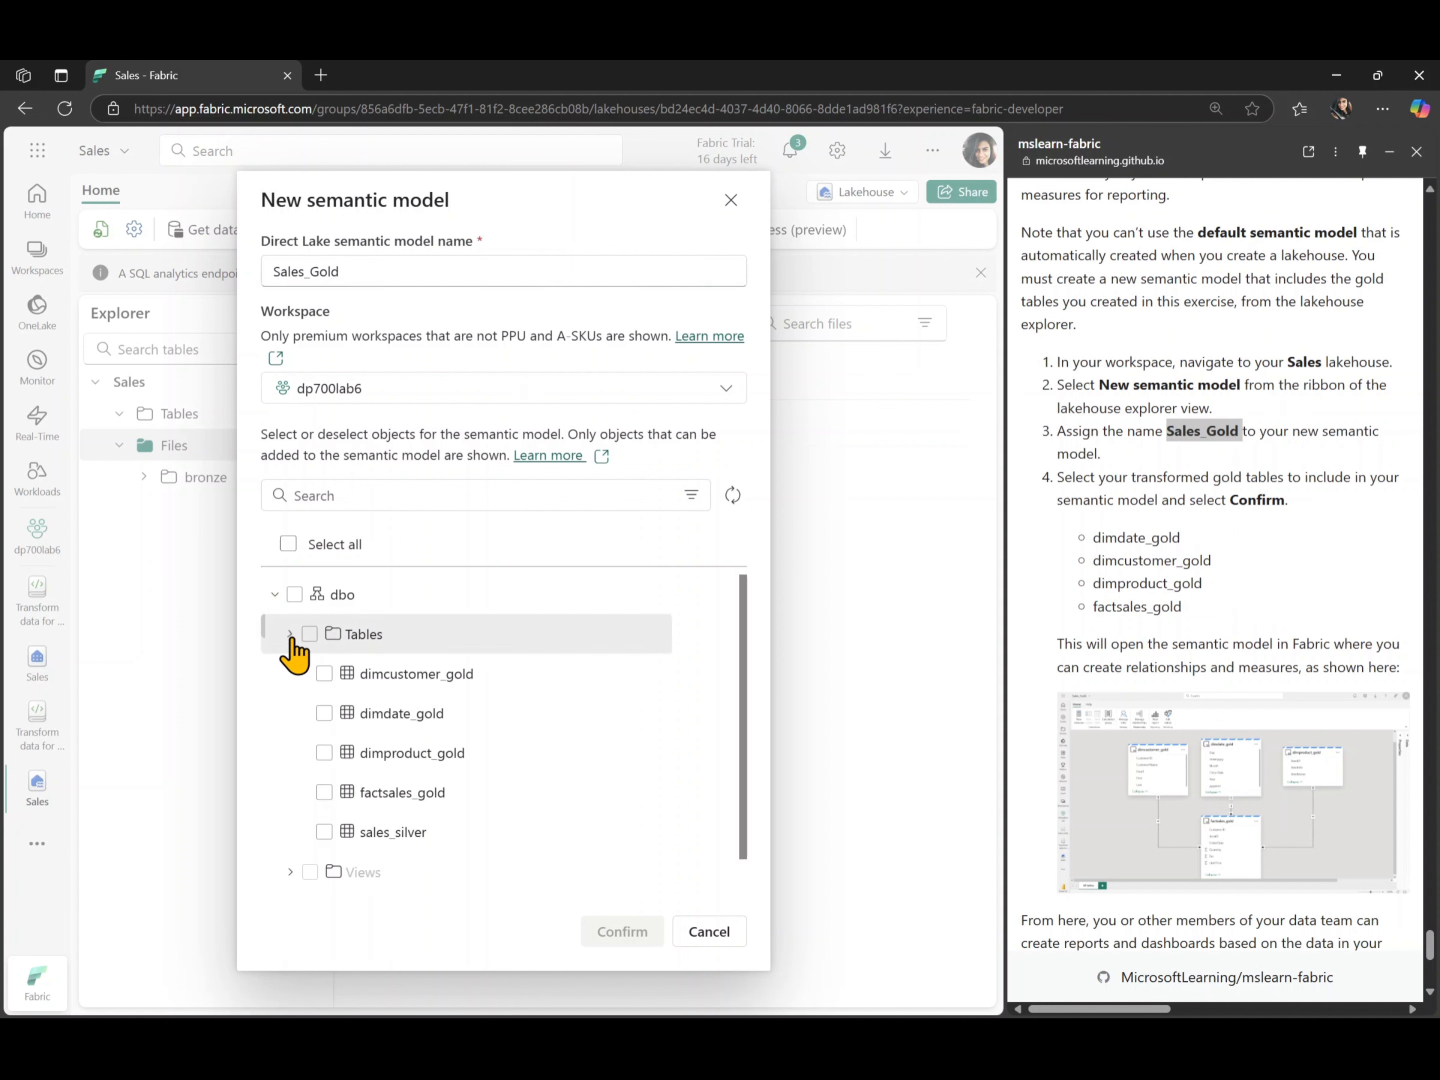
pyautogui.click(324, 675)
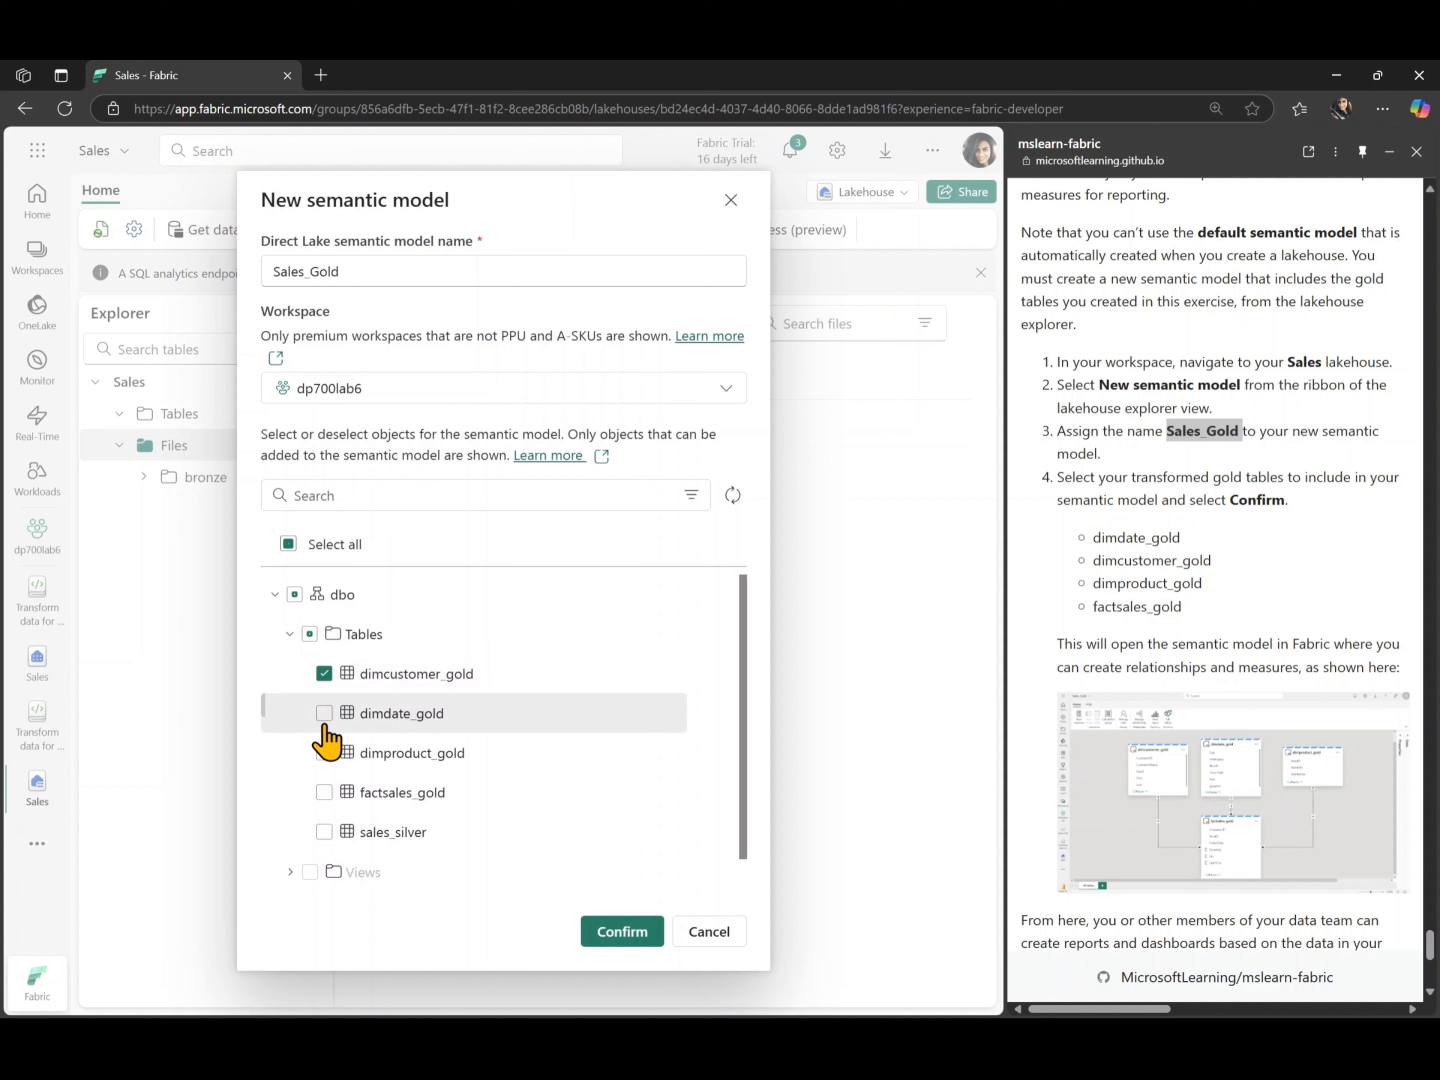
pyautogui.click(324, 714)
pyautogui.click(326, 755)
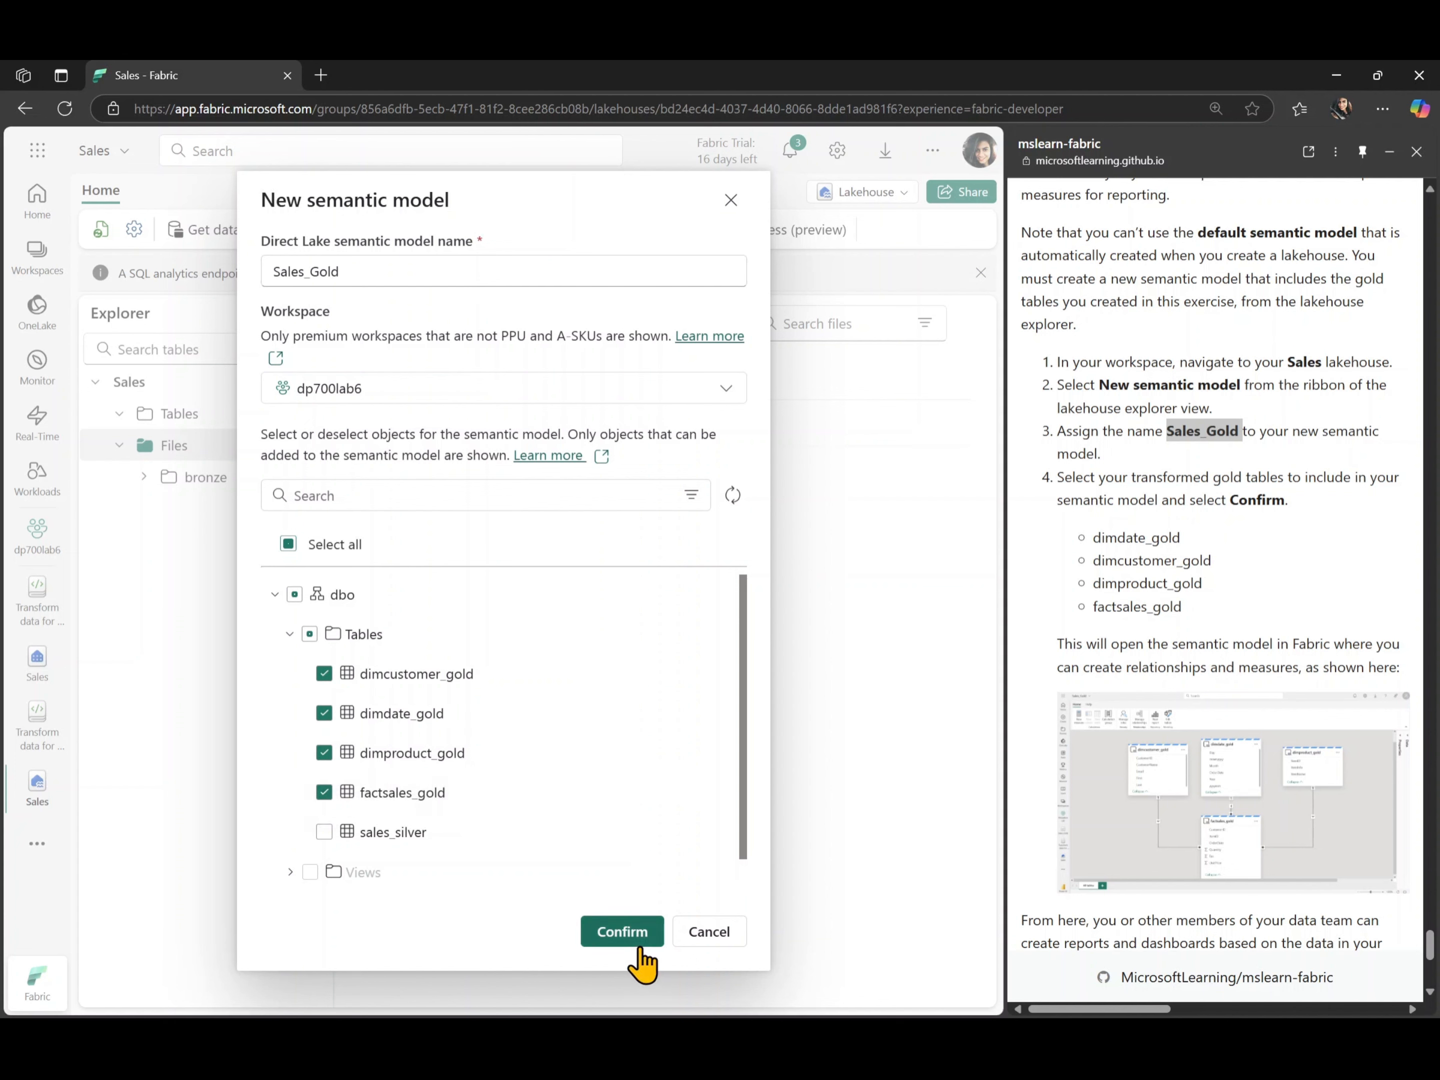
pyautogui.click(622, 934)
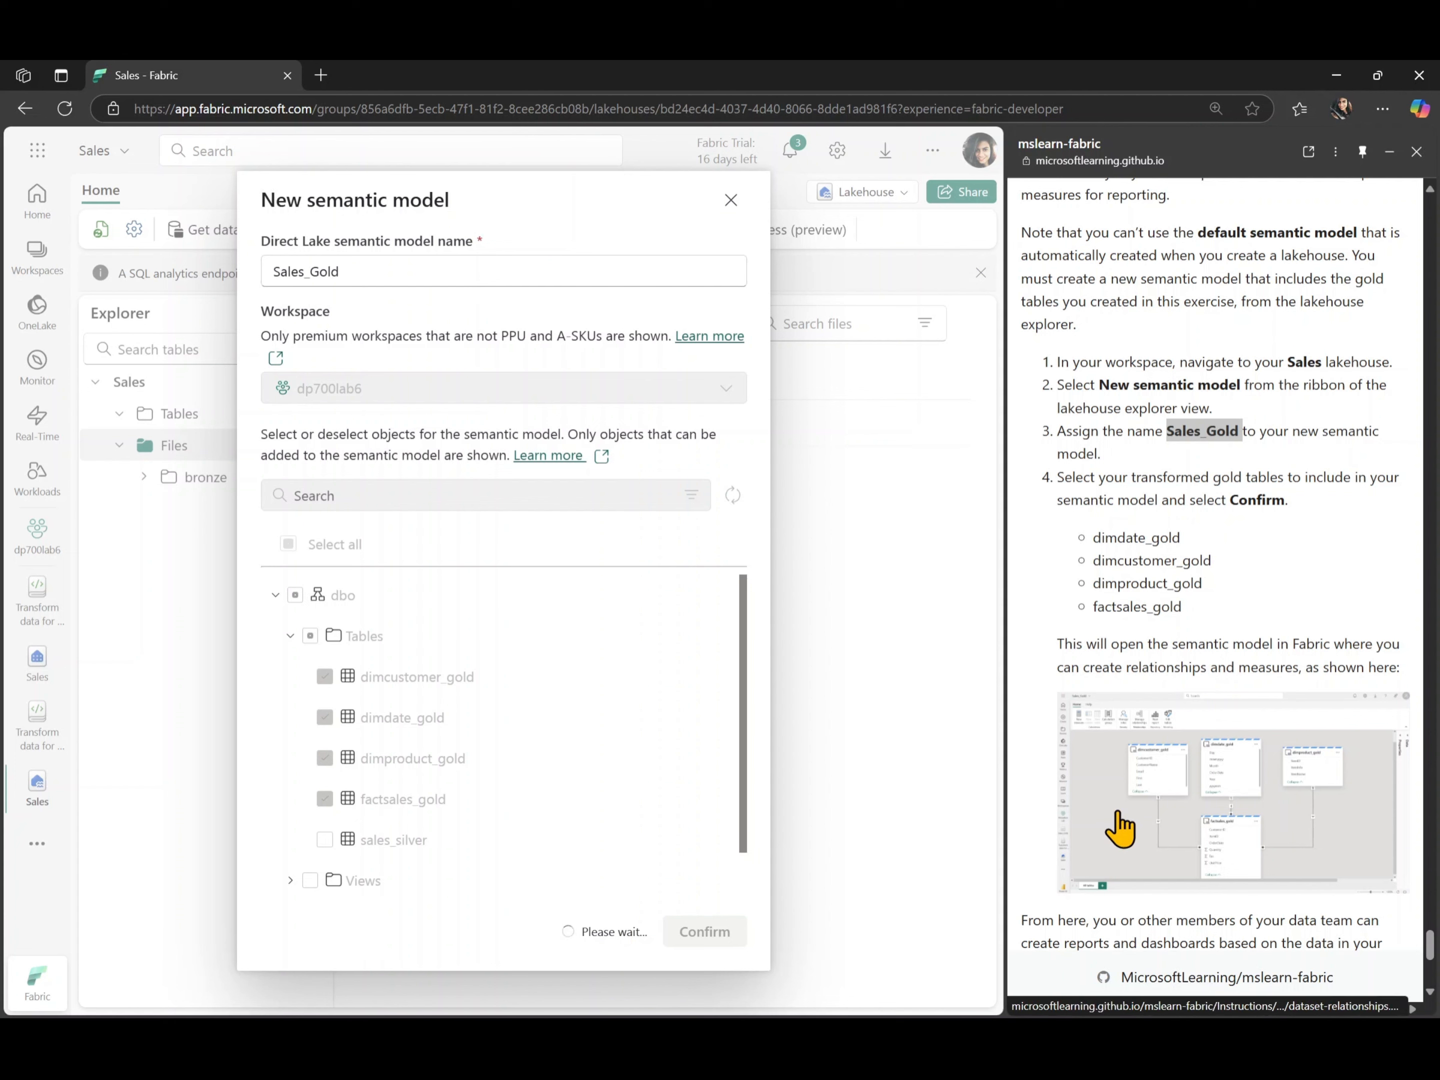
pyautogui.scroll(-3, 1119, 829)
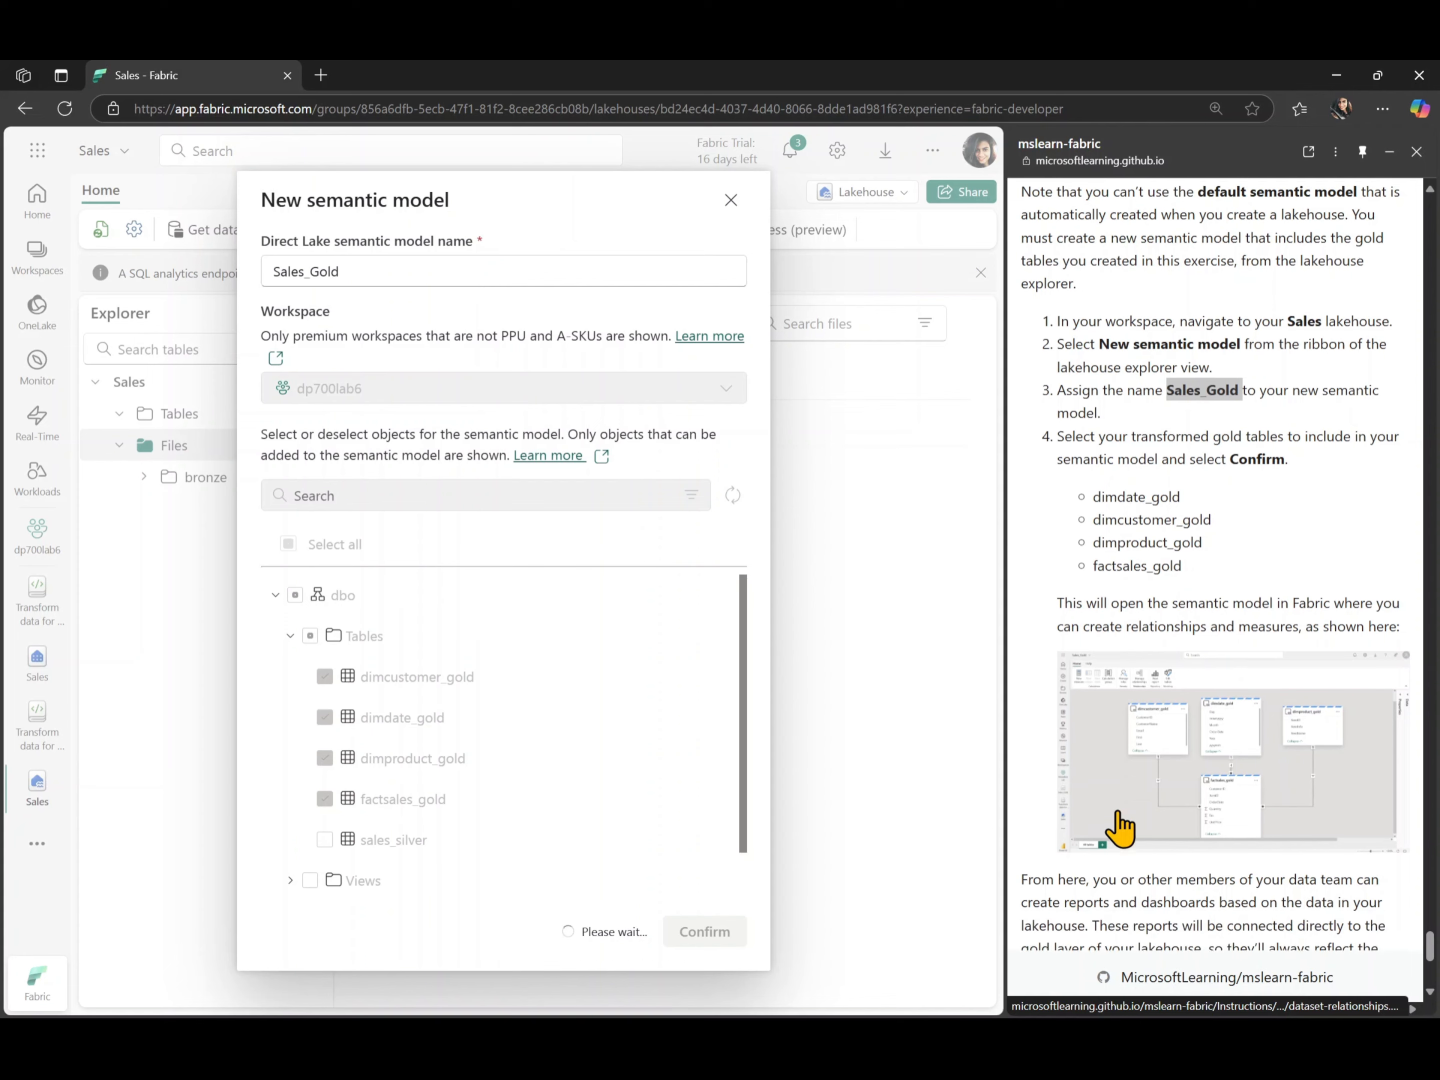
pyautogui.scroll(1, 1119, 829)
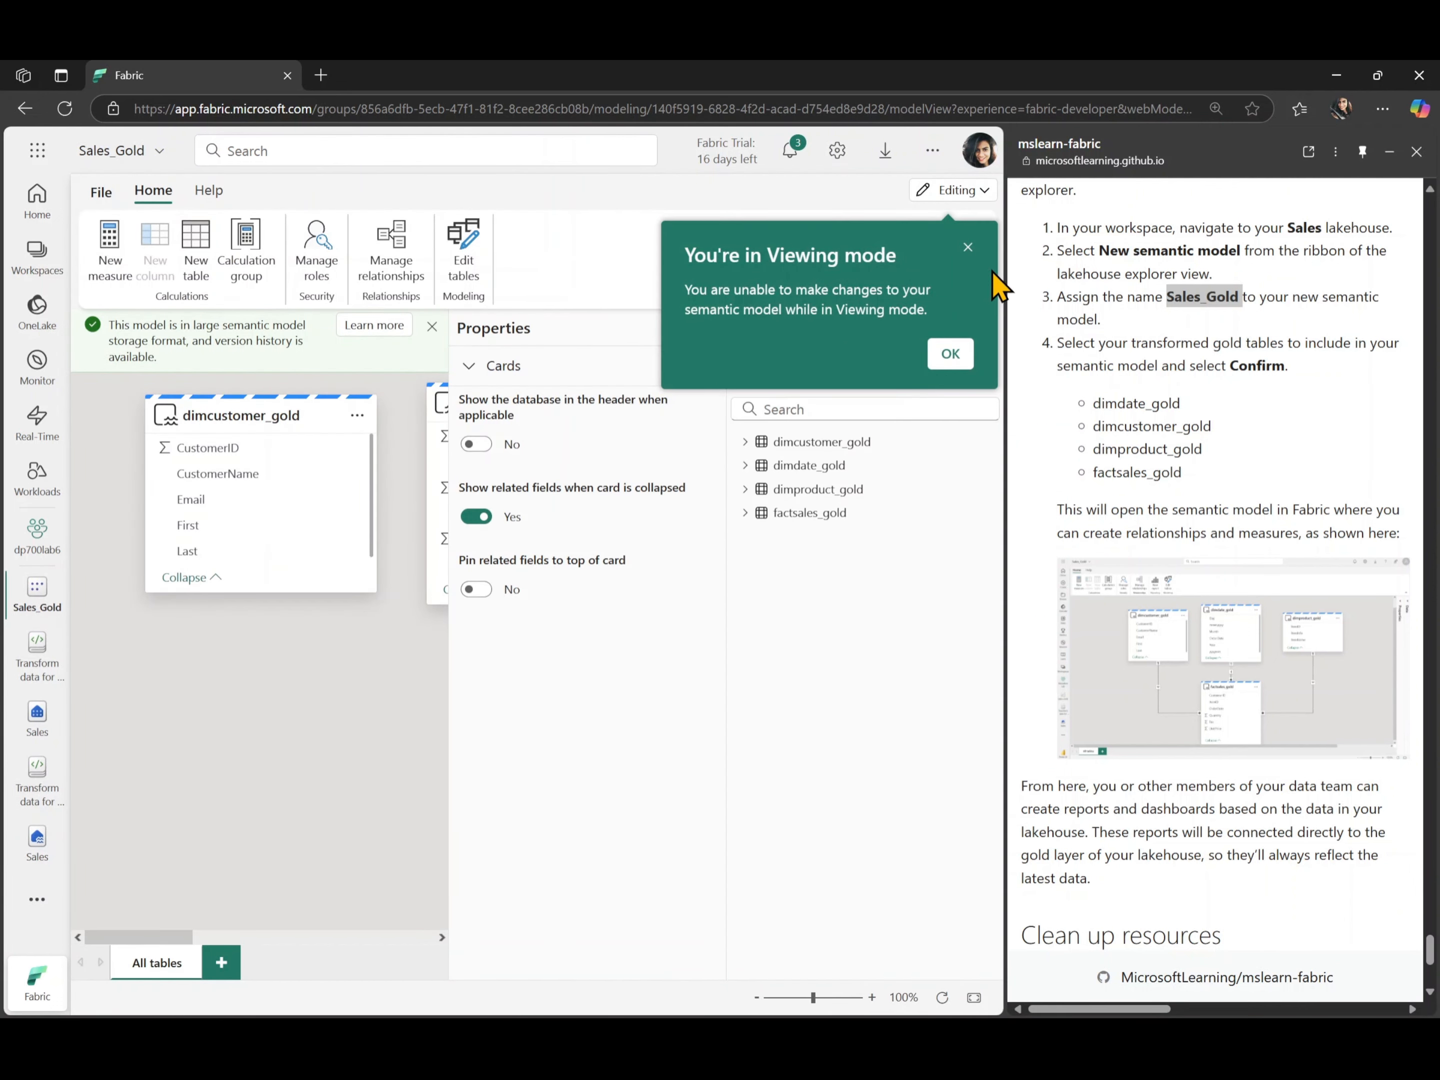
# - Dismiss the Viewing mode notice, collapse the Data and Properties panes, and place factsales_gold below the dimension tables in the diagram
pyautogui.click(951, 355)
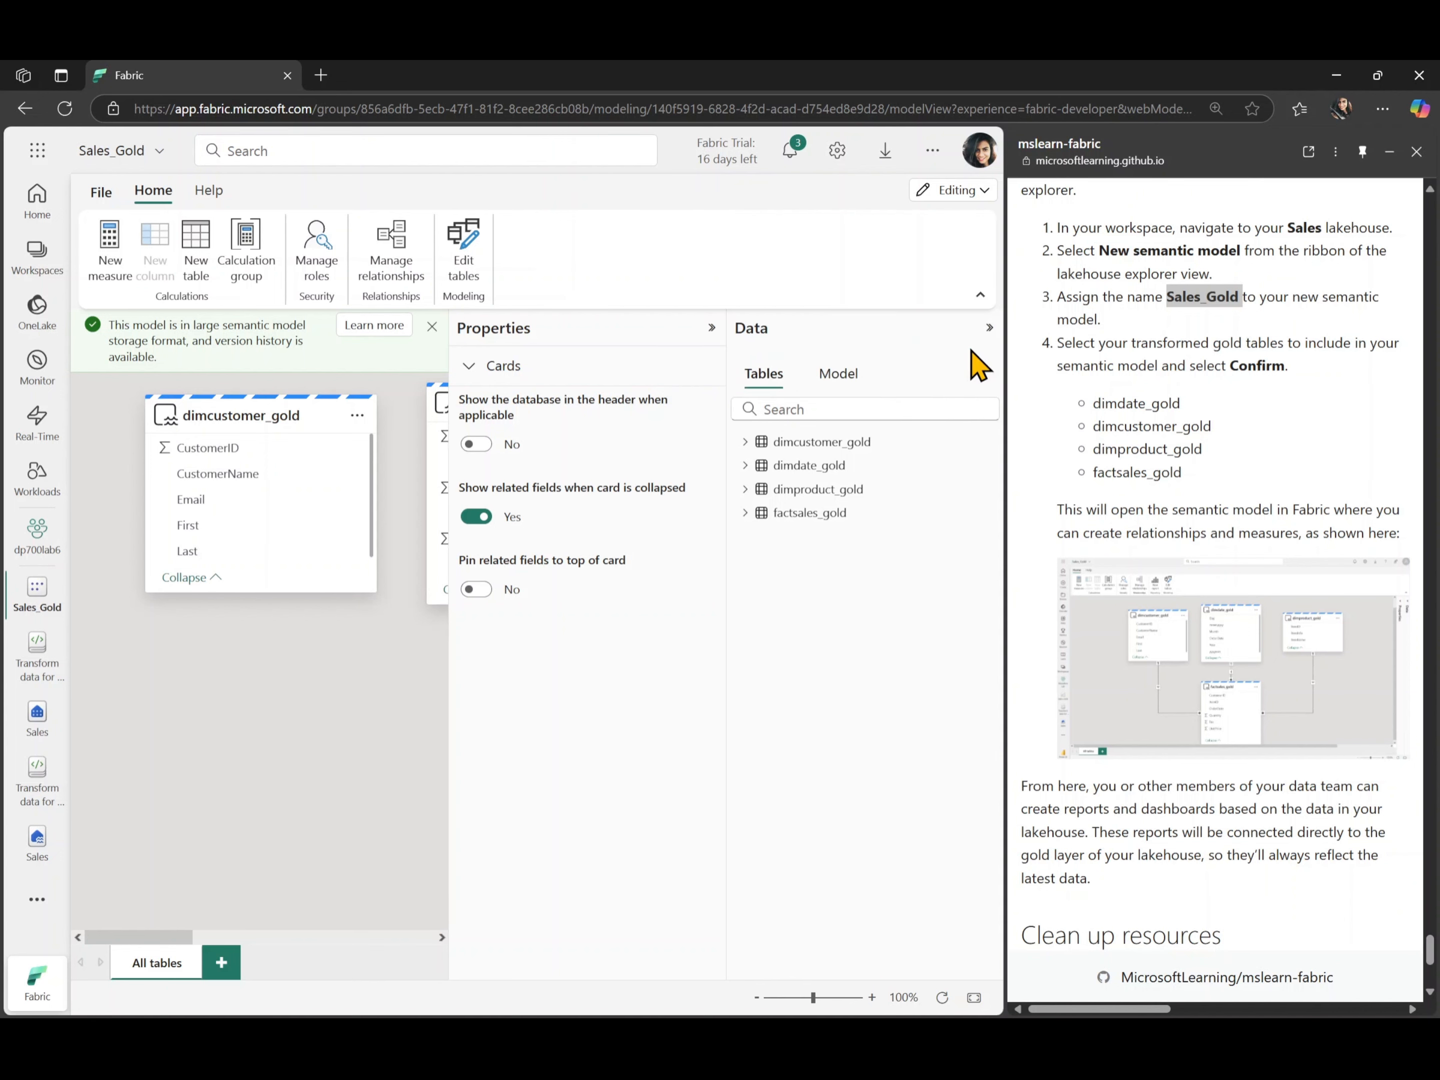
pyautogui.click(990, 328)
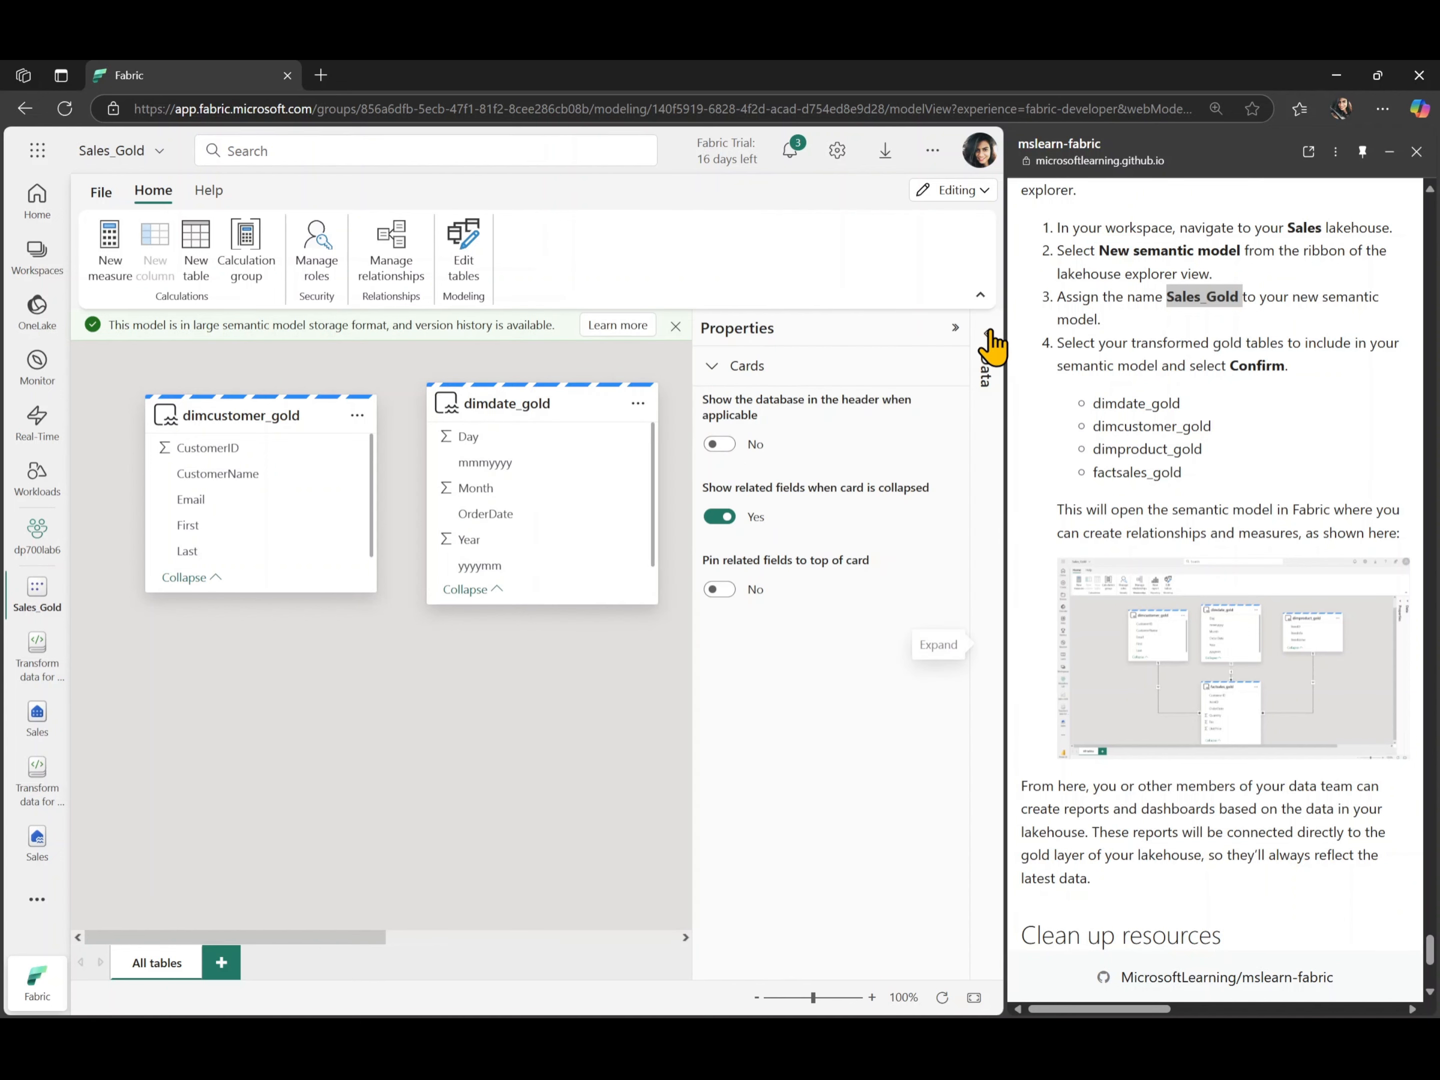
pyautogui.click(955, 330)
pyautogui.hscroll(5, 765, 745)
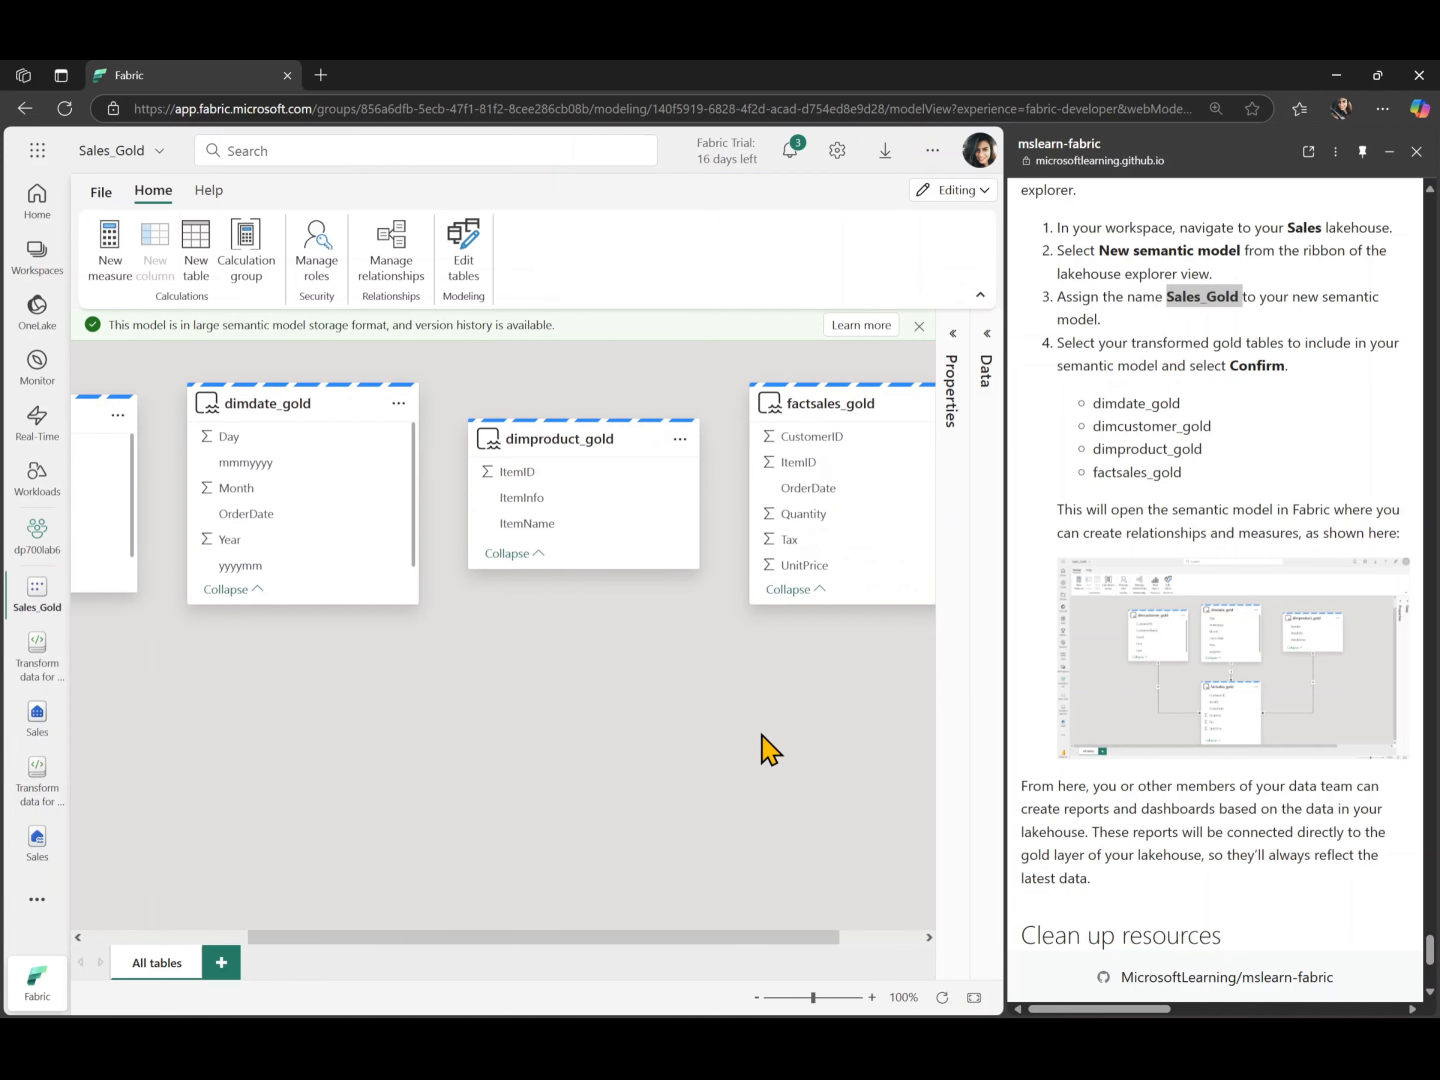
pyautogui.moveTo(795, 406)
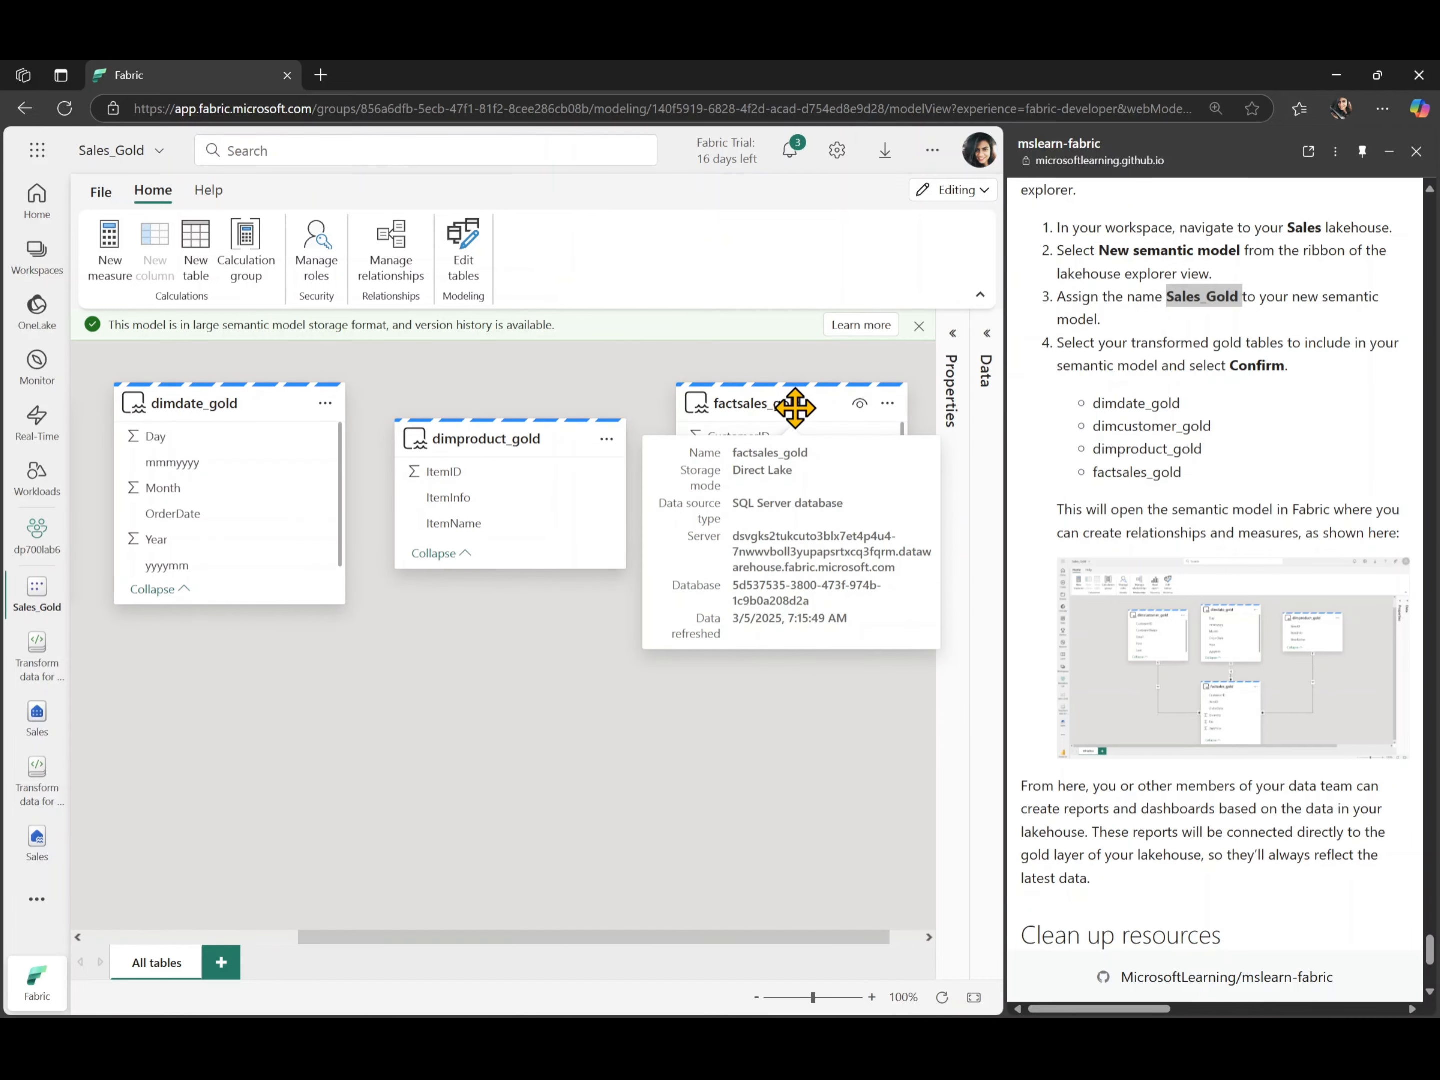
pyautogui.moveTo(795, 406); pyautogui.dragTo(520, 715)
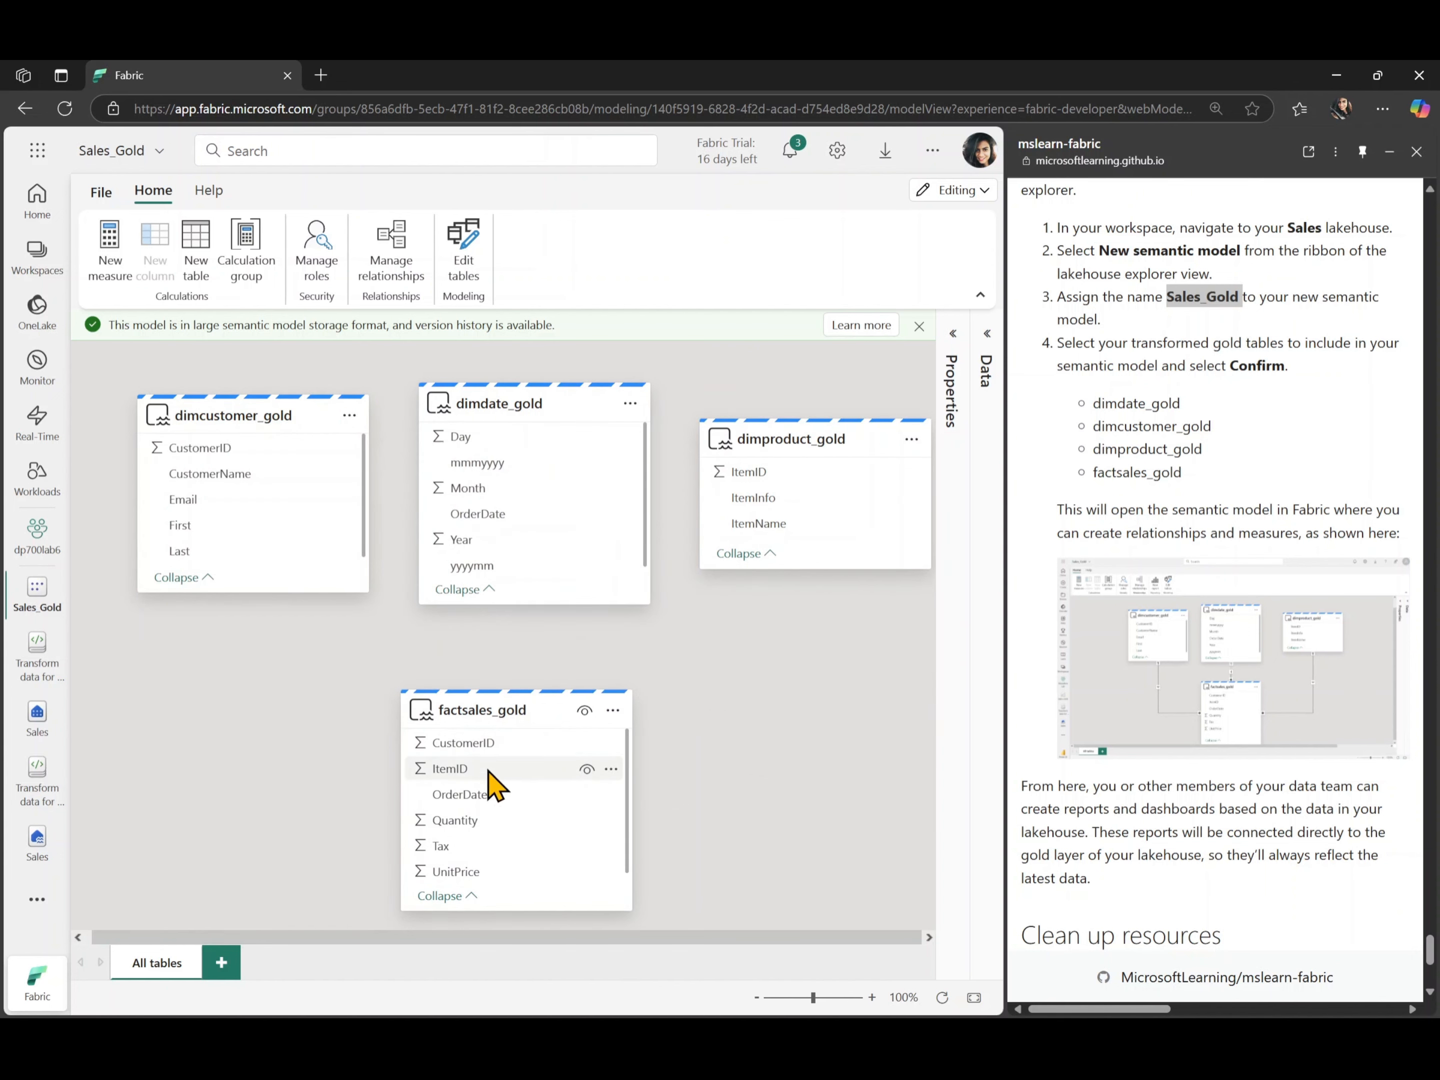
# - Try to create an active many-to-one relationship from factsales_gold to dimcustomer_gold on CustomerID
pyautogui.moveTo(487, 745); pyautogui.dragTo(222, 454)
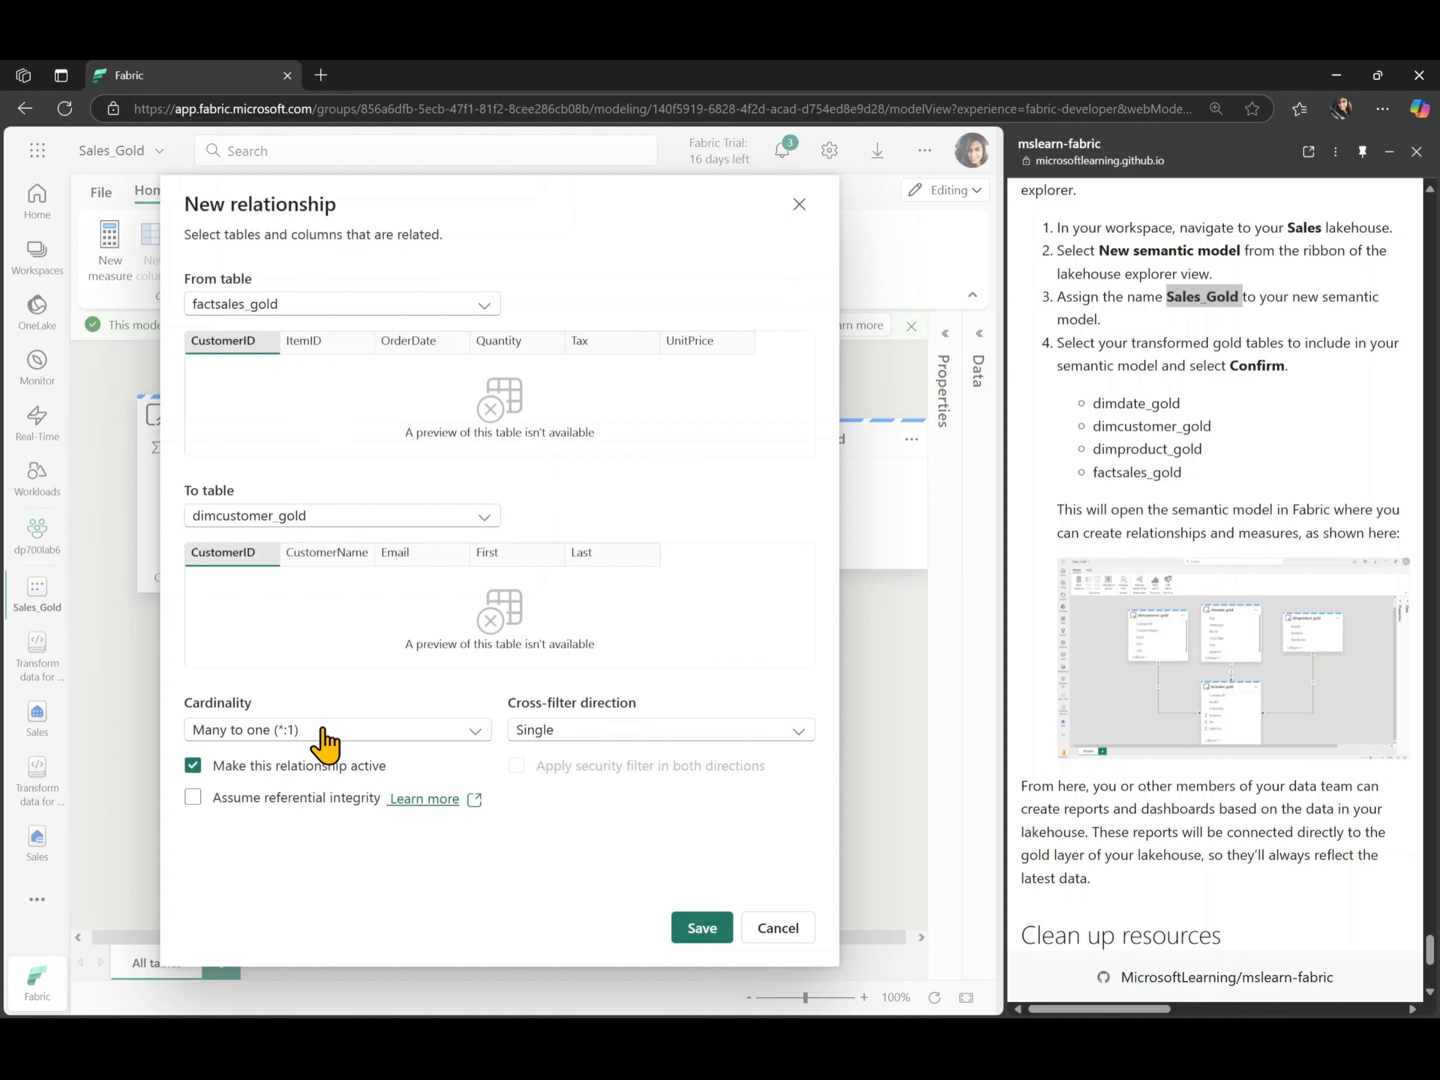
pyautogui.click(696, 929)
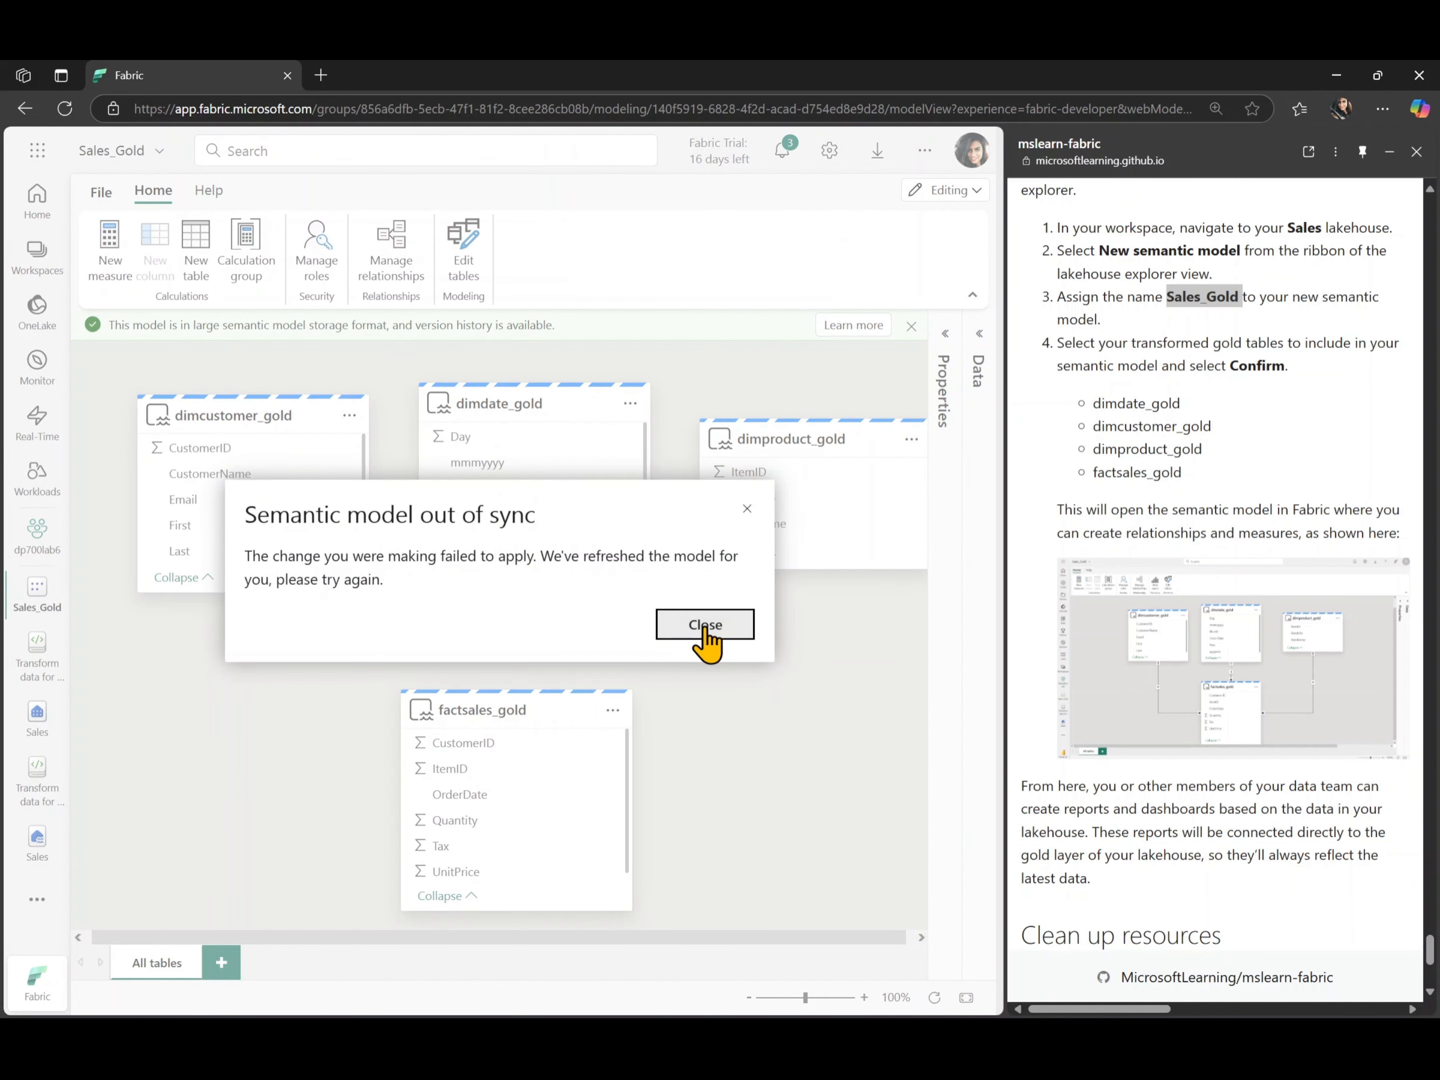
pyautogui.click(705, 627)
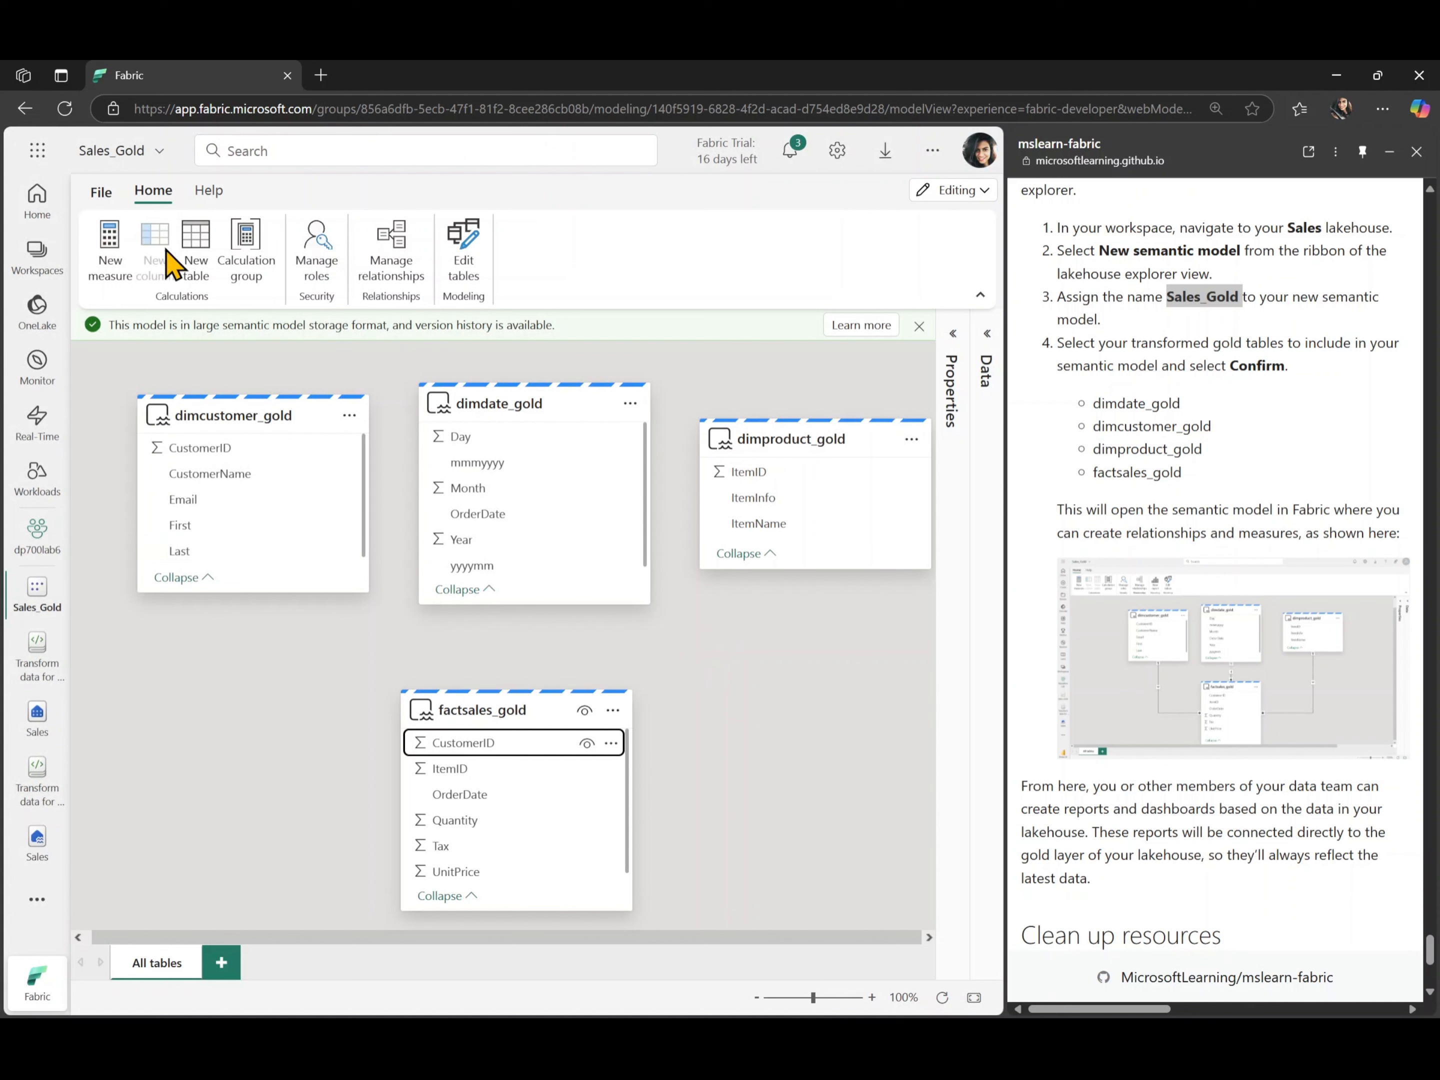
pyautogui.click(99, 193)
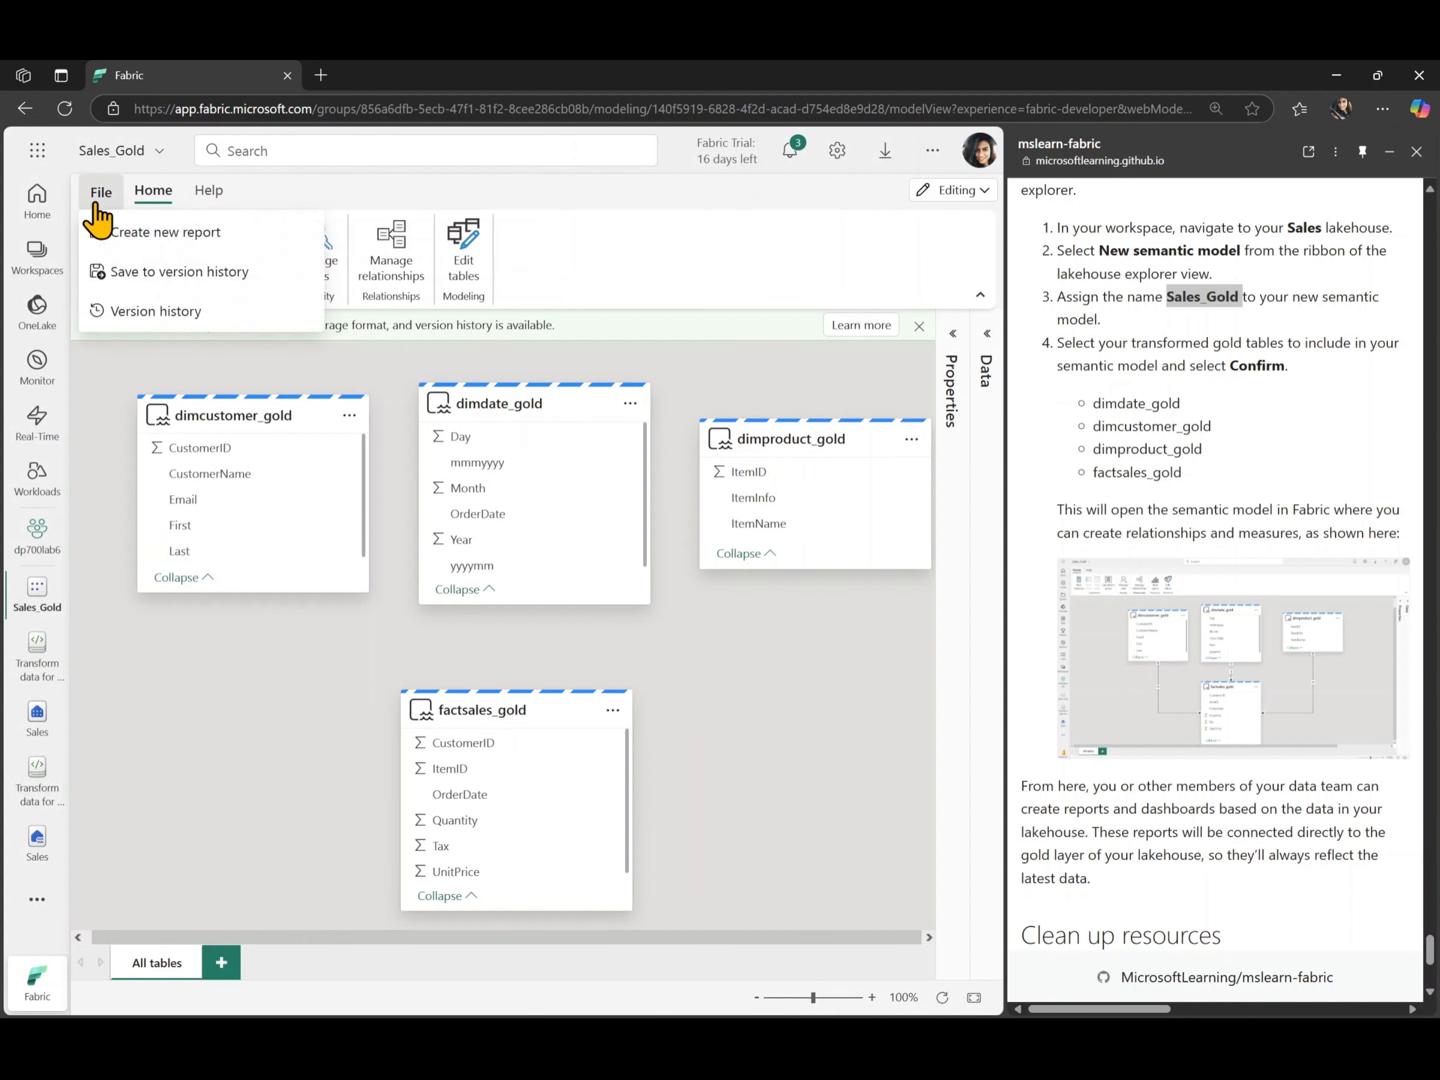
pyautogui.click(314, 195)
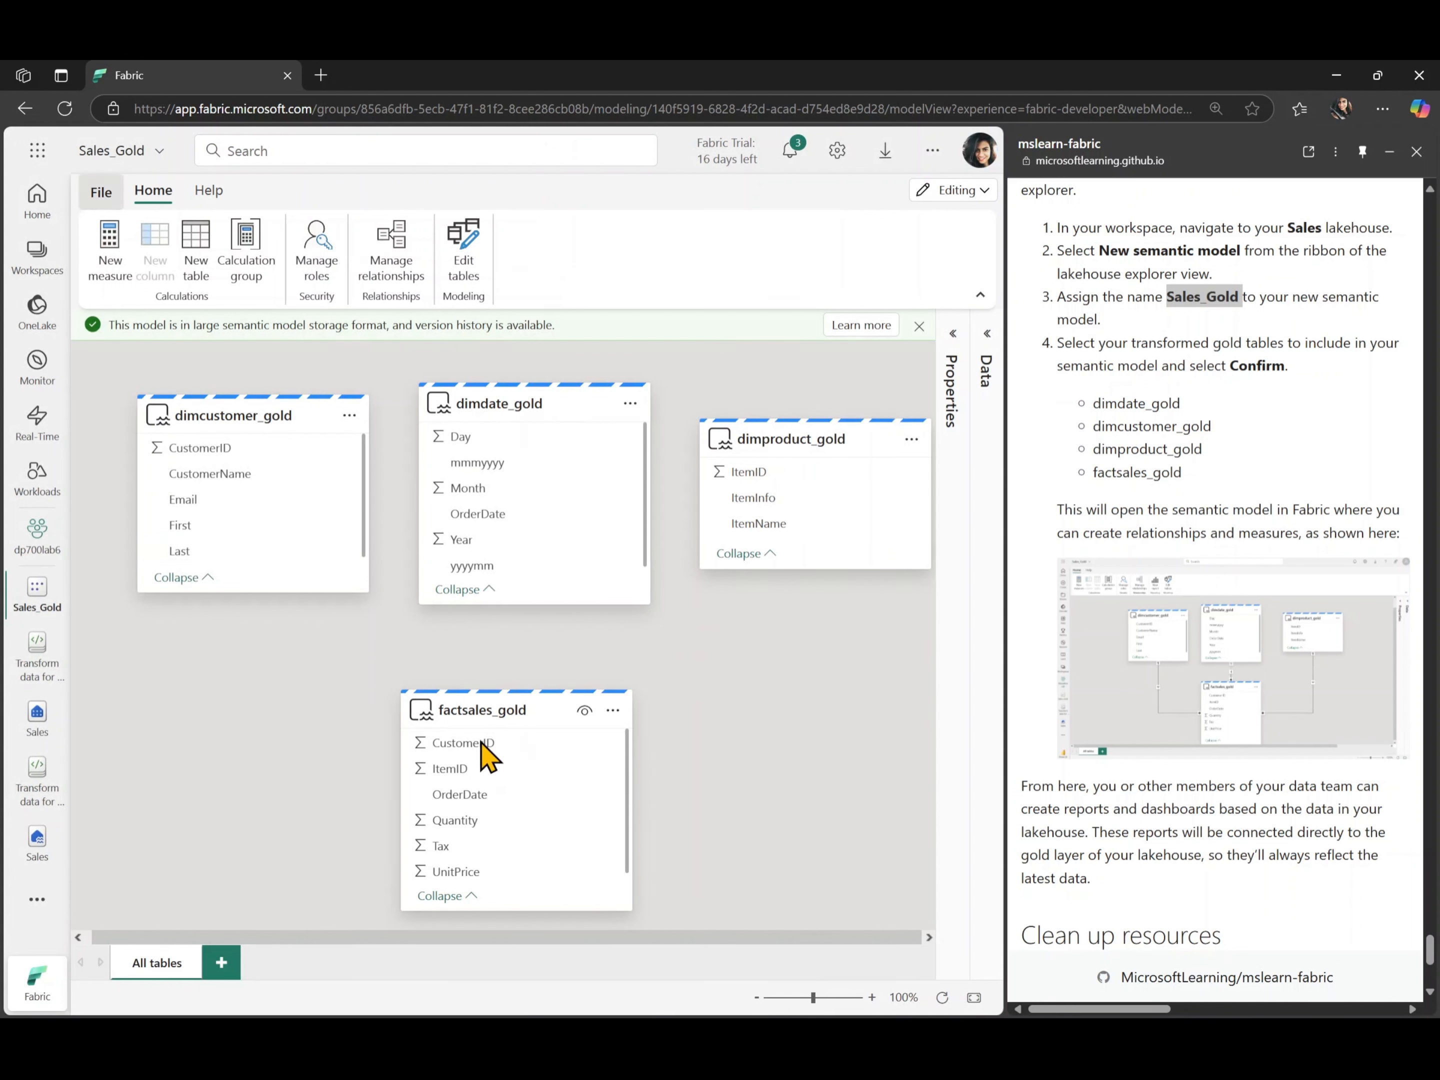
# - Create relationships from factsales_gold to dimcustomer_gold on CustomerID, many to one, and from dimdate_gold to factsales_gold on OrderDate, one to many
pyautogui.moveTo(484, 744); pyautogui.dragTo(238, 470)
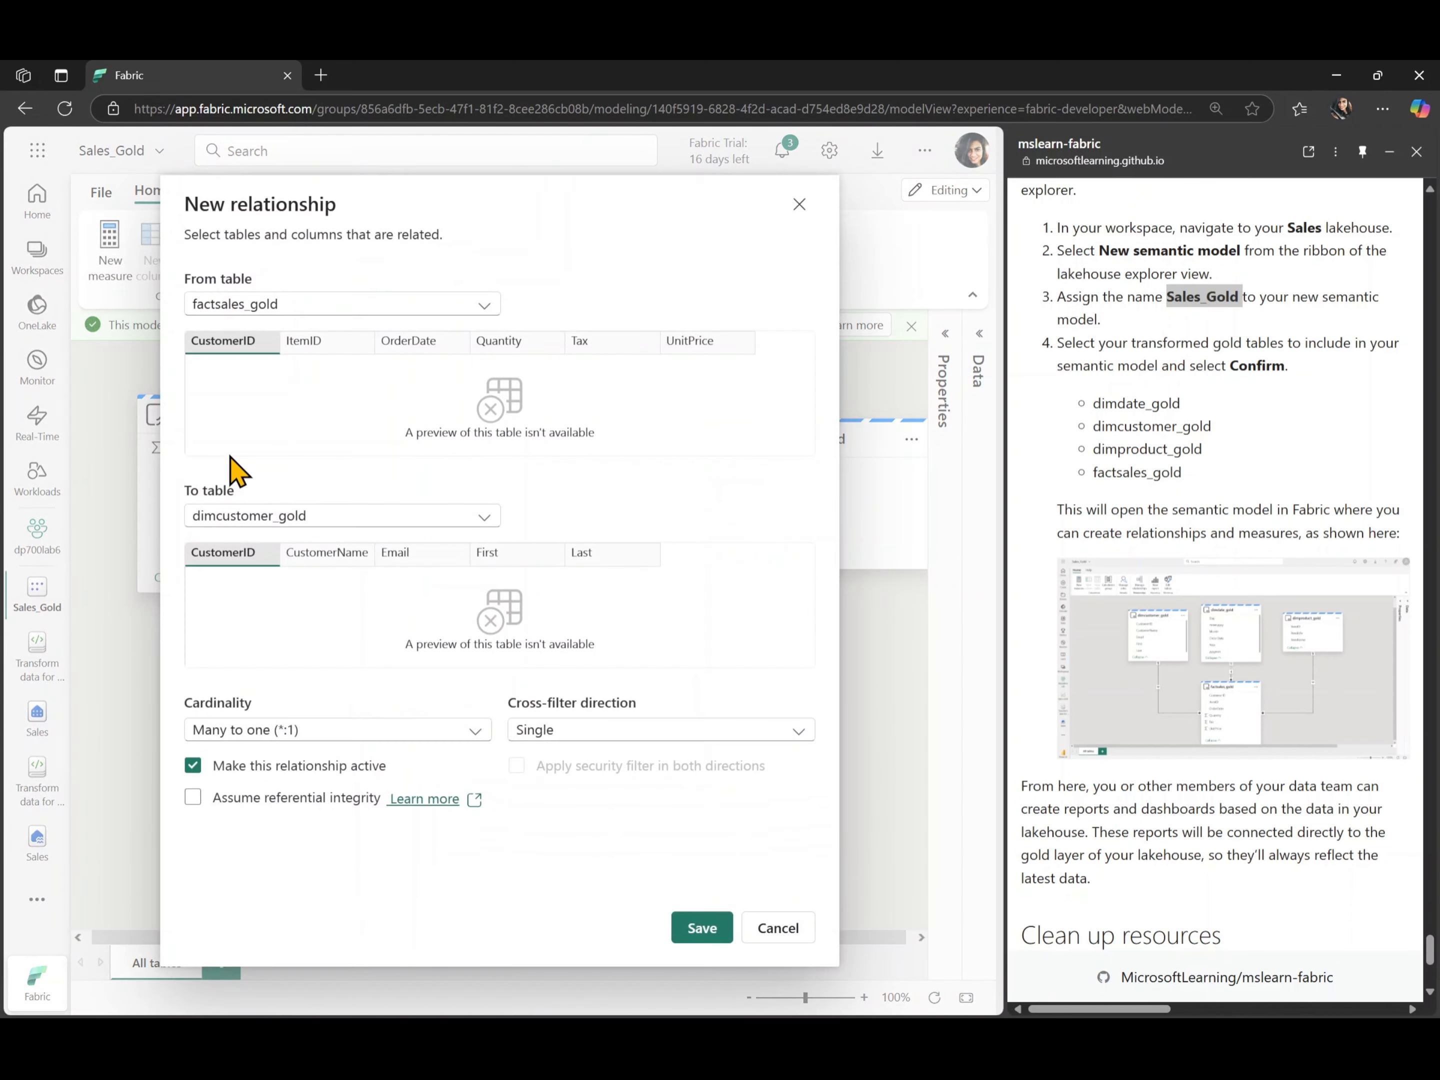
pyautogui.click(693, 927)
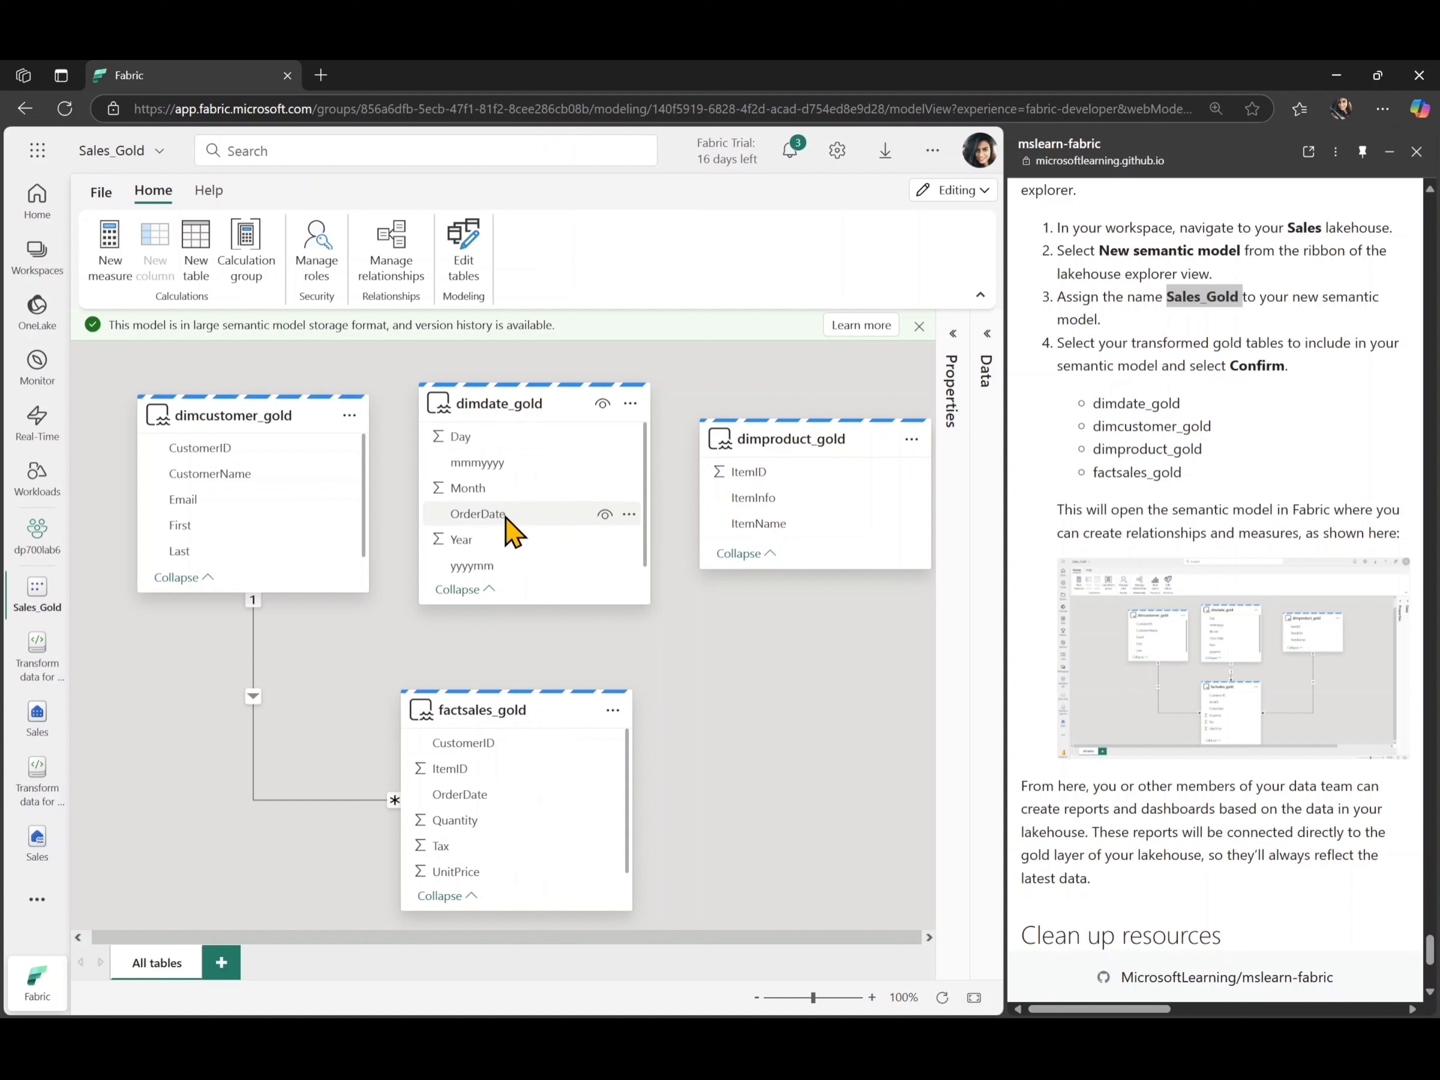
pyautogui.moveTo(489, 796); pyautogui.dragTo(499, 536)
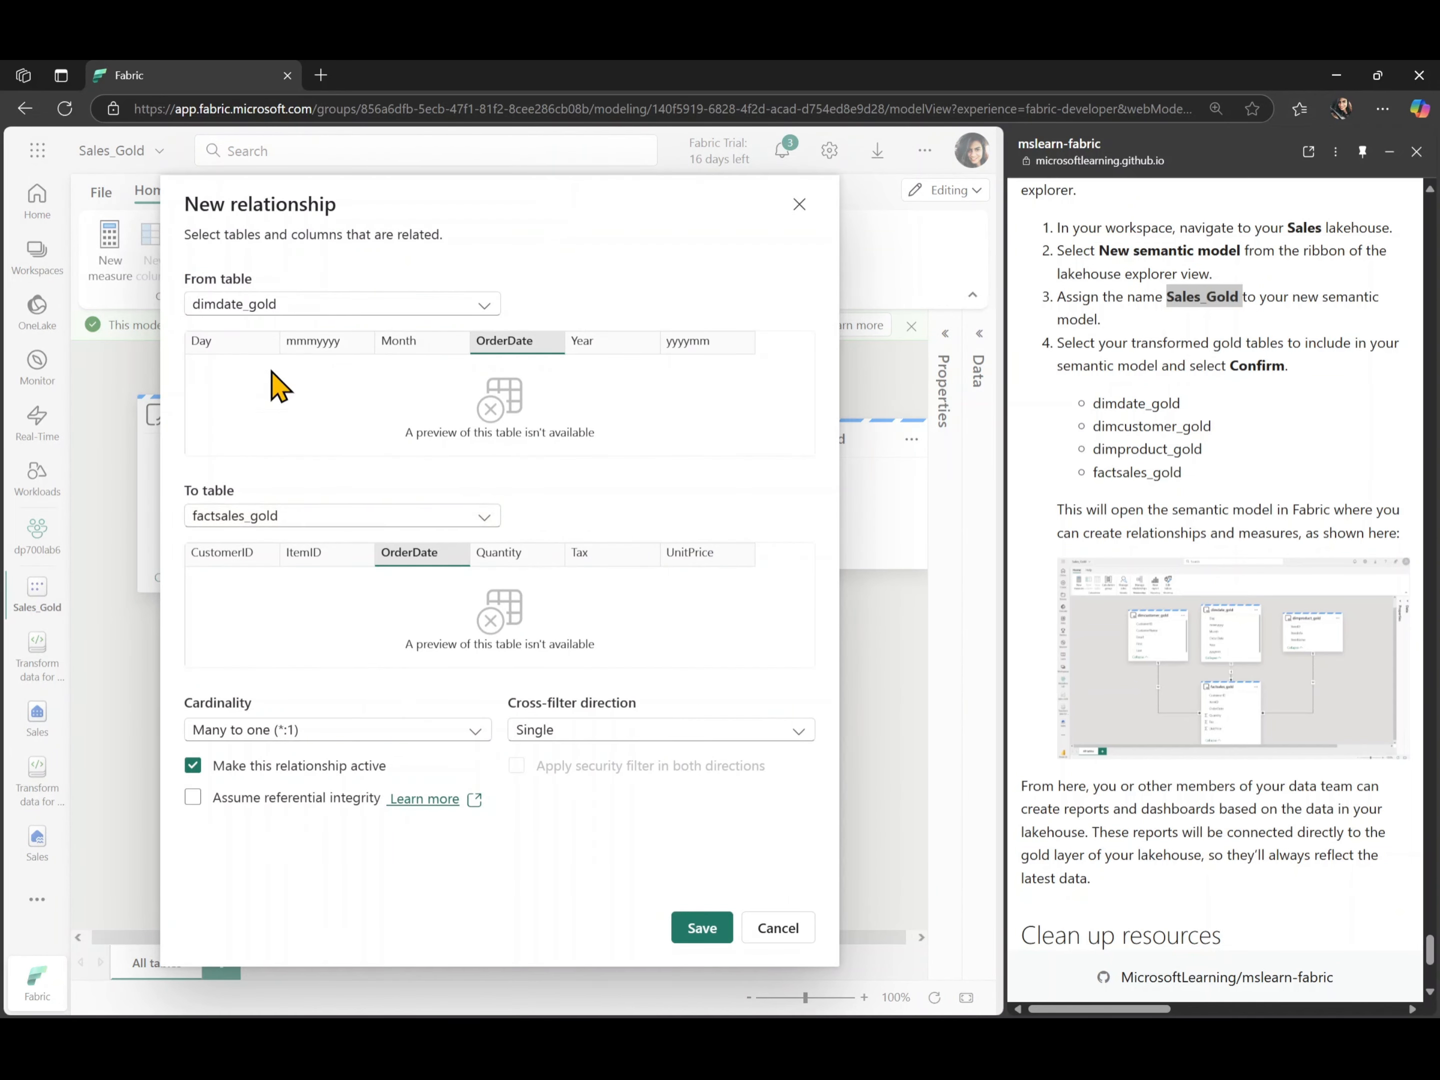
pyautogui.click(344, 732)
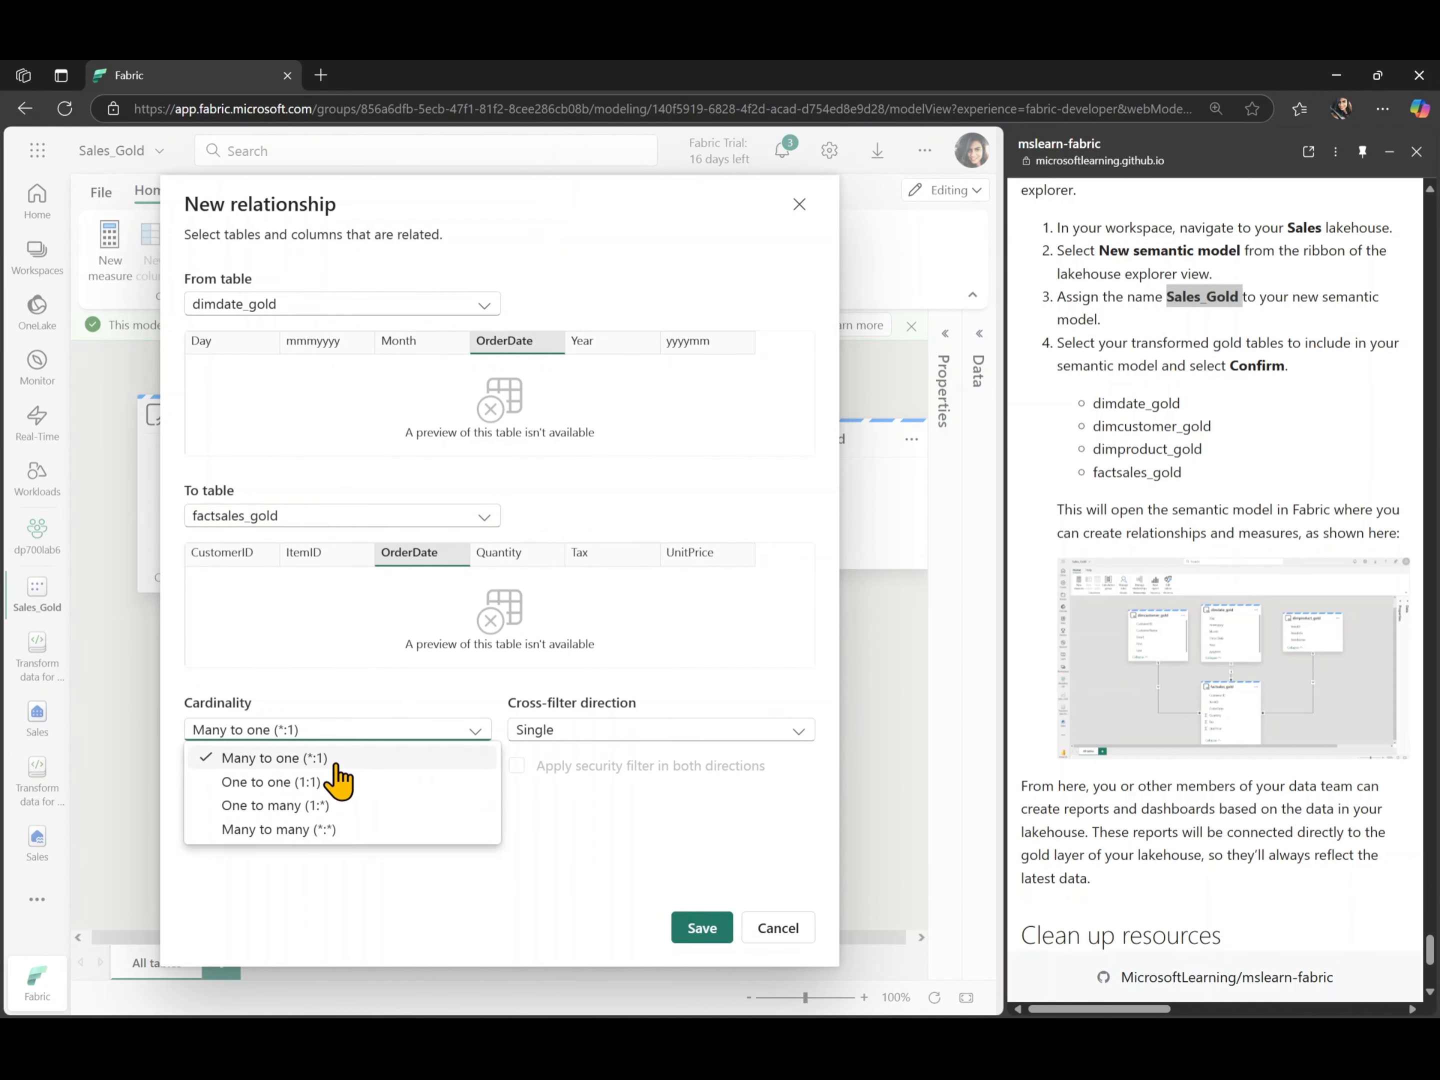
pyautogui.click(335, 809)
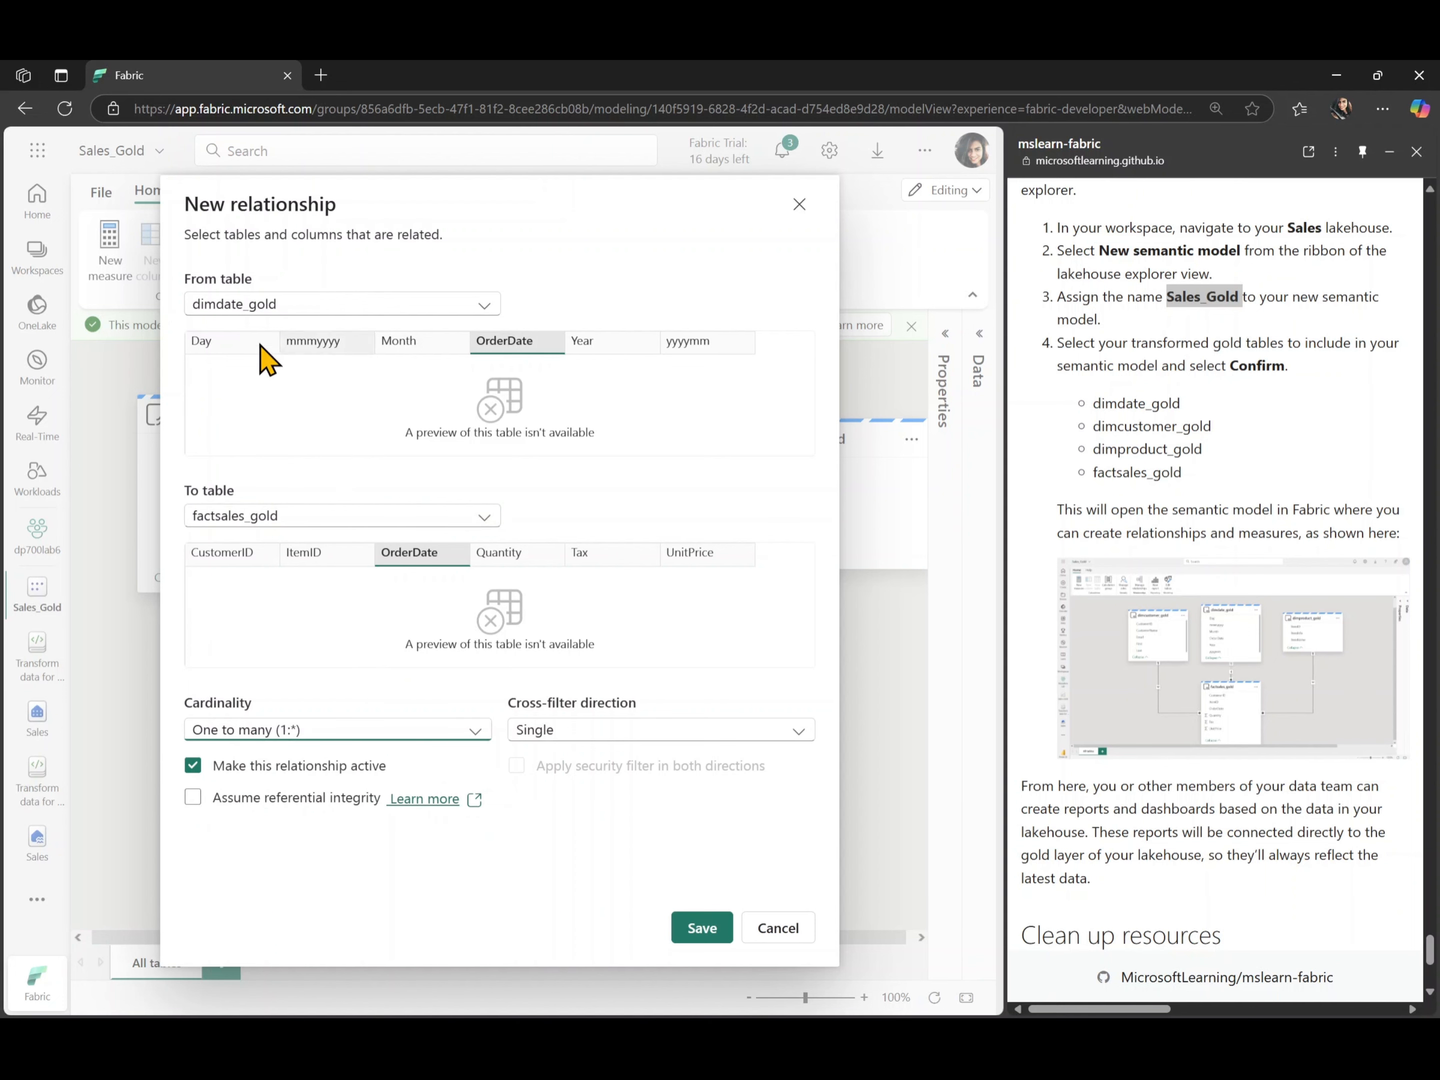
pyautogui.click(696, 927)
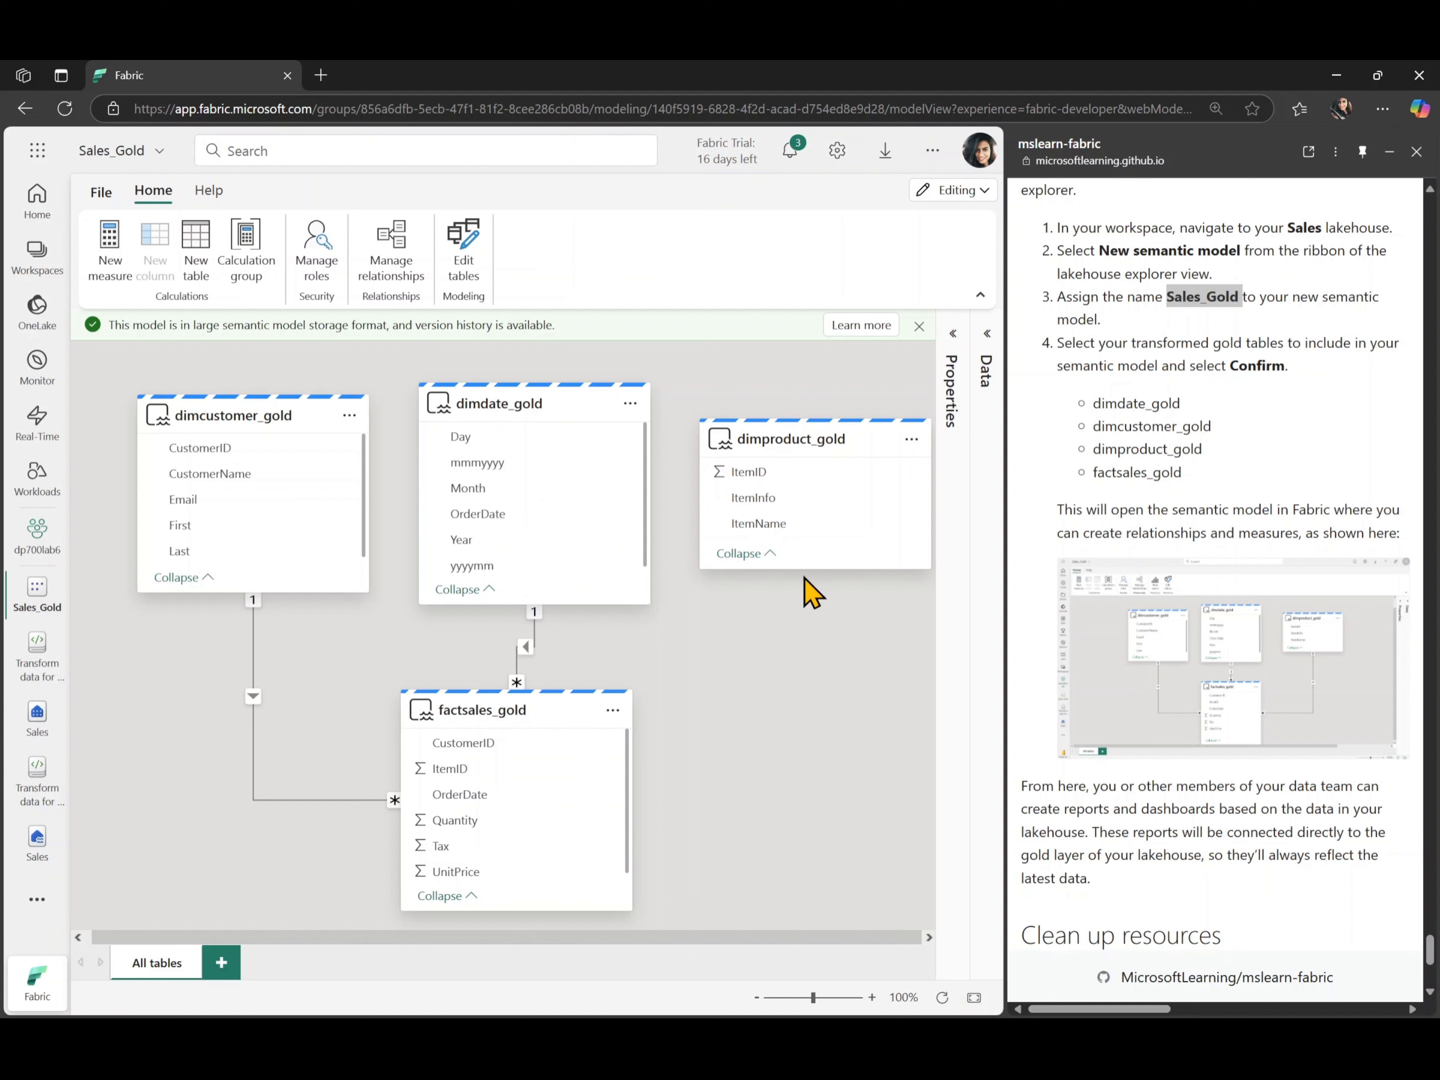
# - Create a many-to-one relationship from factsales_gold to dimproduct_gold on ItemID, and move factsales_gold slightly lower in the diagram
pyautogui.moveTo(455, 770); pyautogui.dragTo(777, 489)
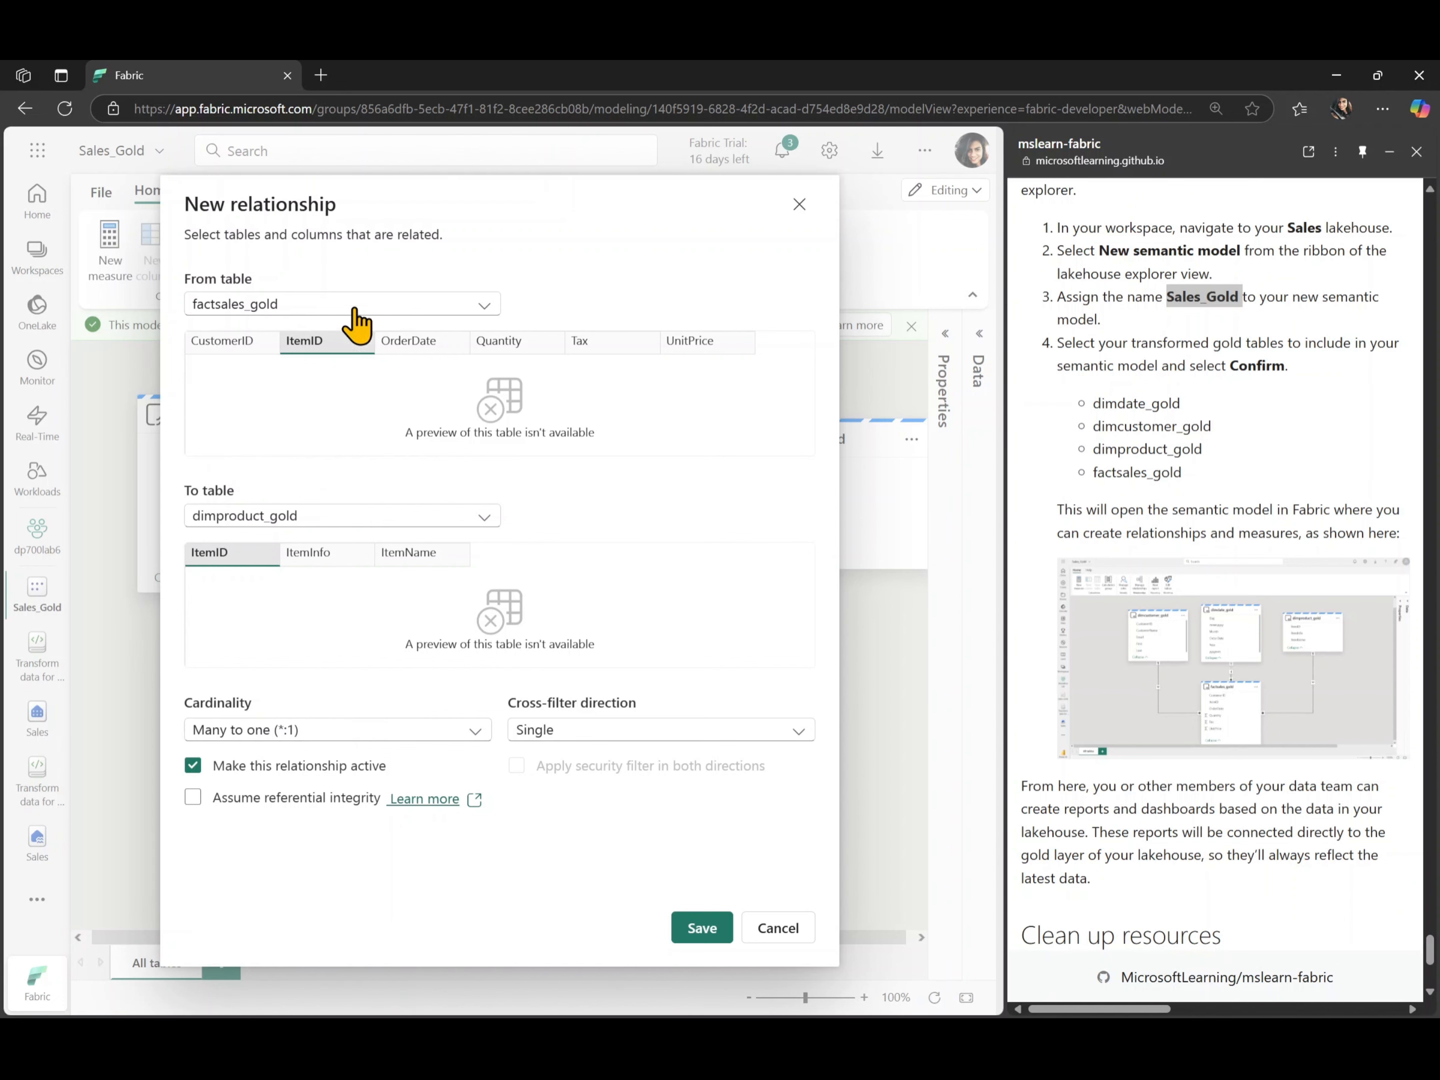
pyautogui.click(693, 929)
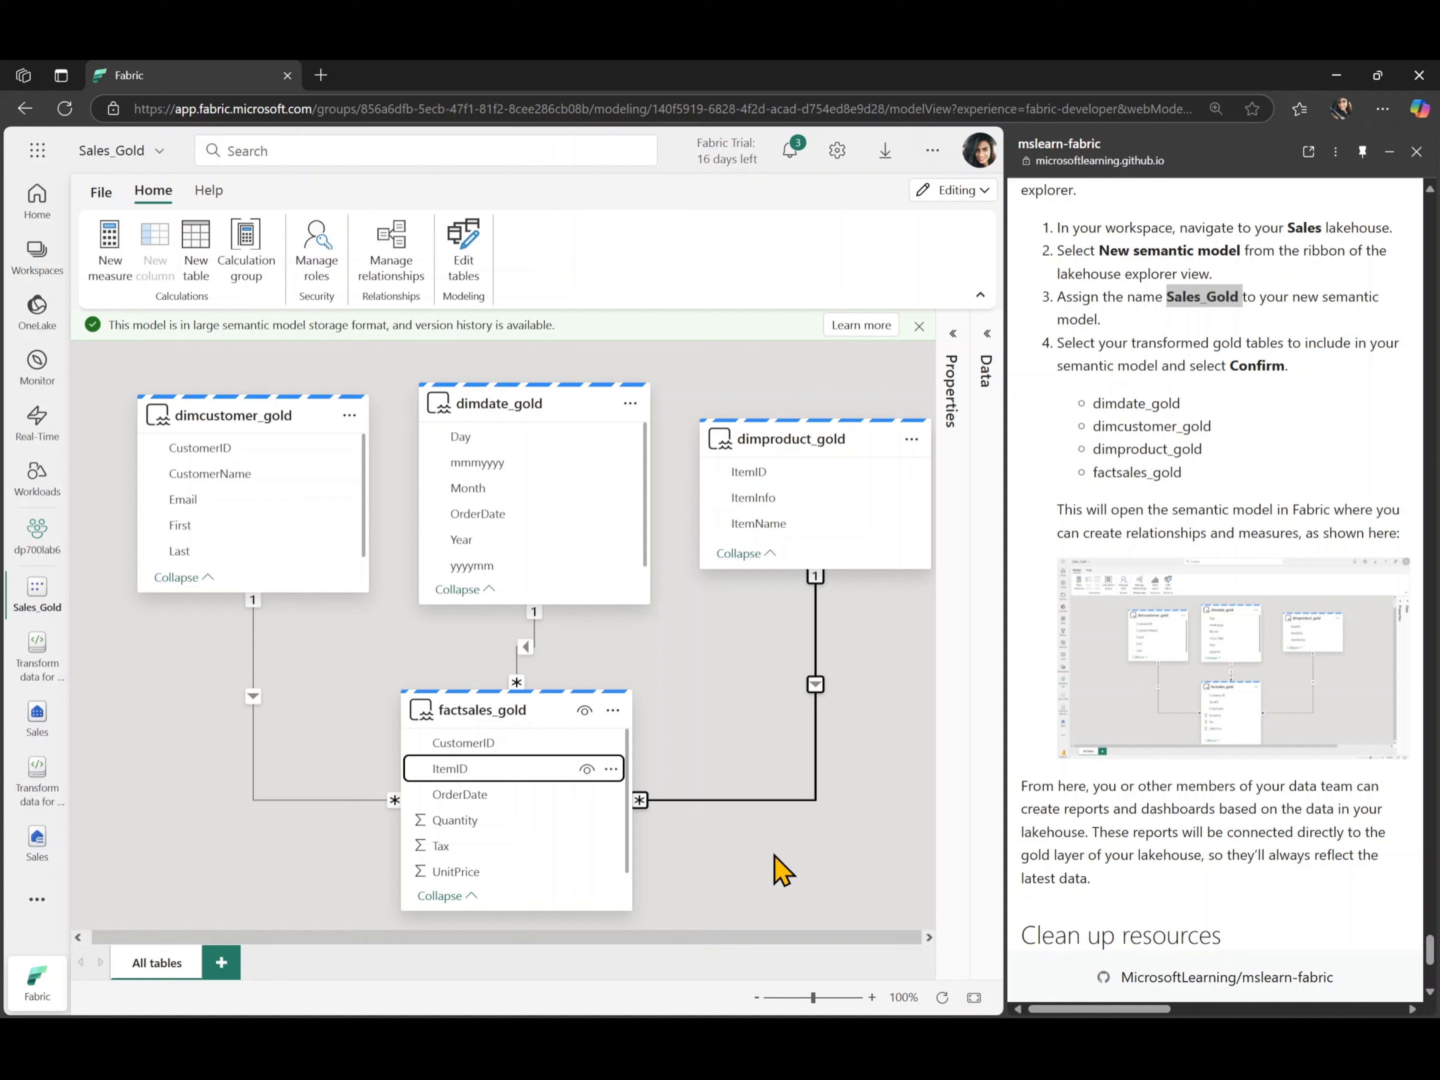
pyautogui.moveTo(528, 712); pyautogui.dragTo(543, 749)
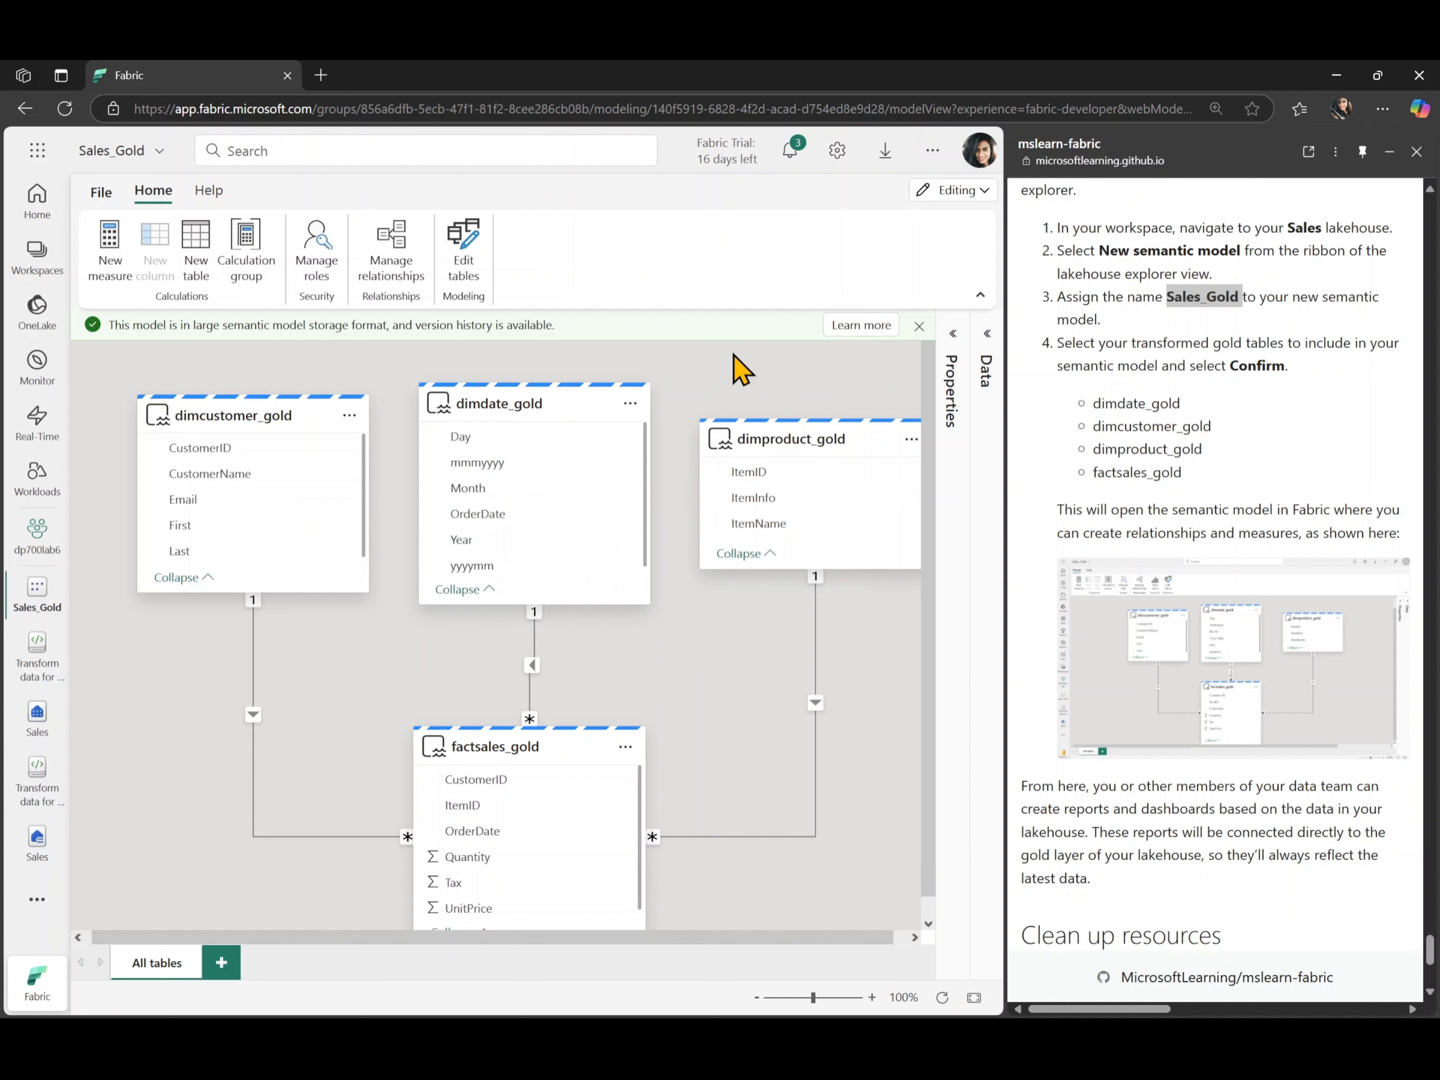
pyautogui.click(919, 326)
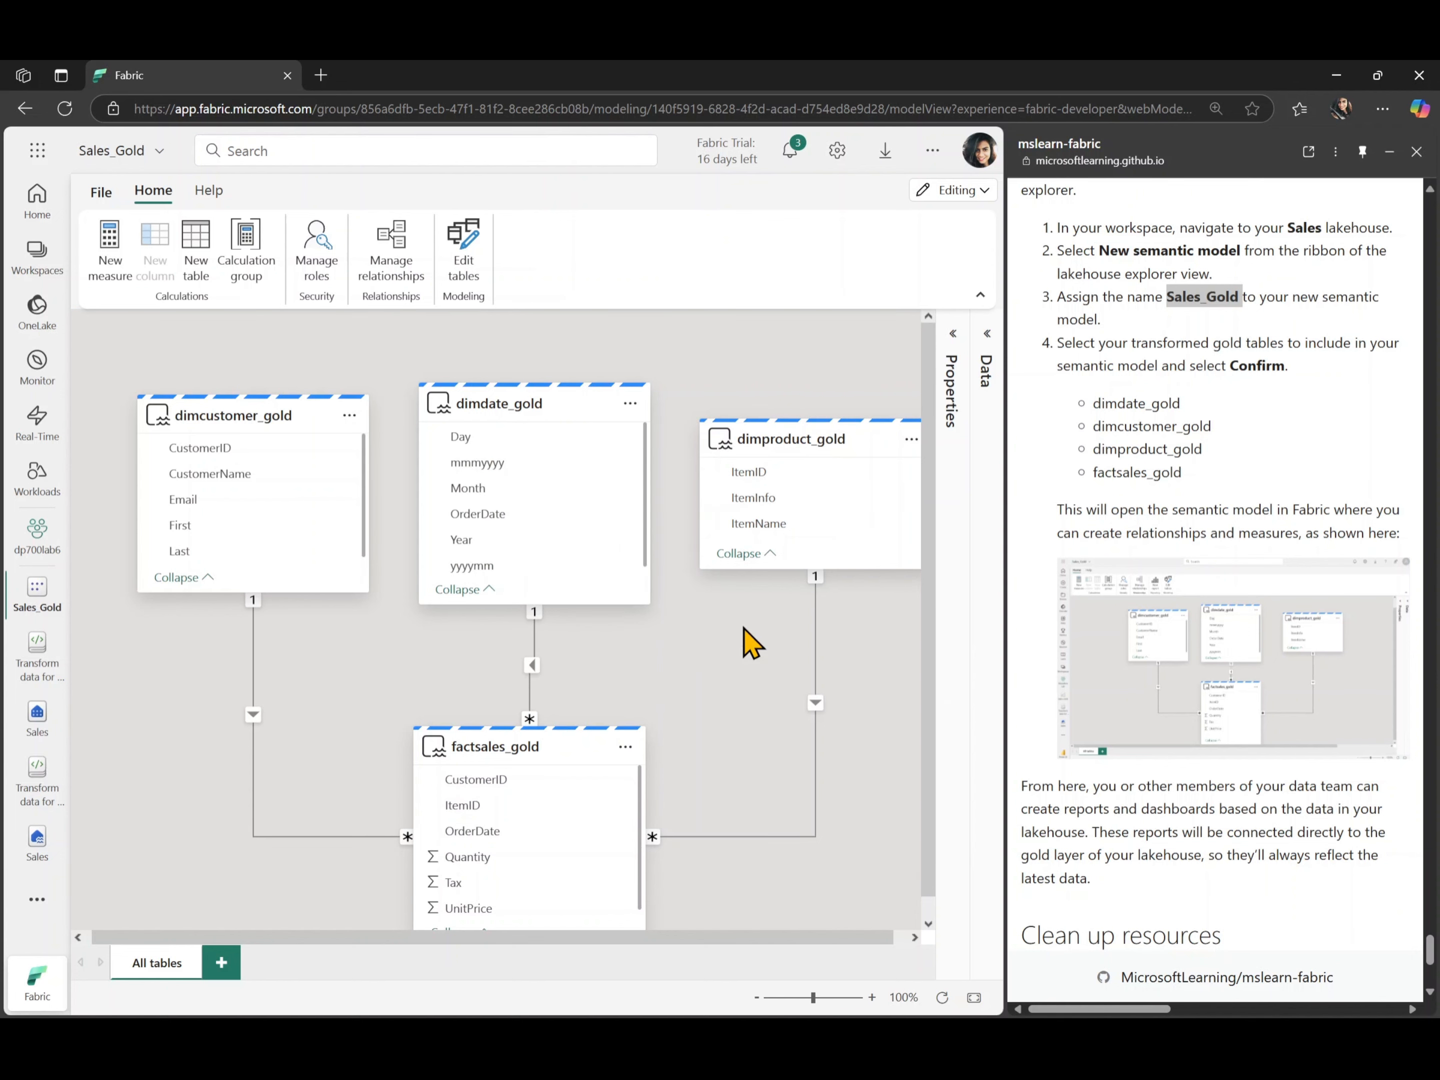
pyautogui.scroll(-3, 1072, 795)
pyautogui.scroll(2, 1072, 859)
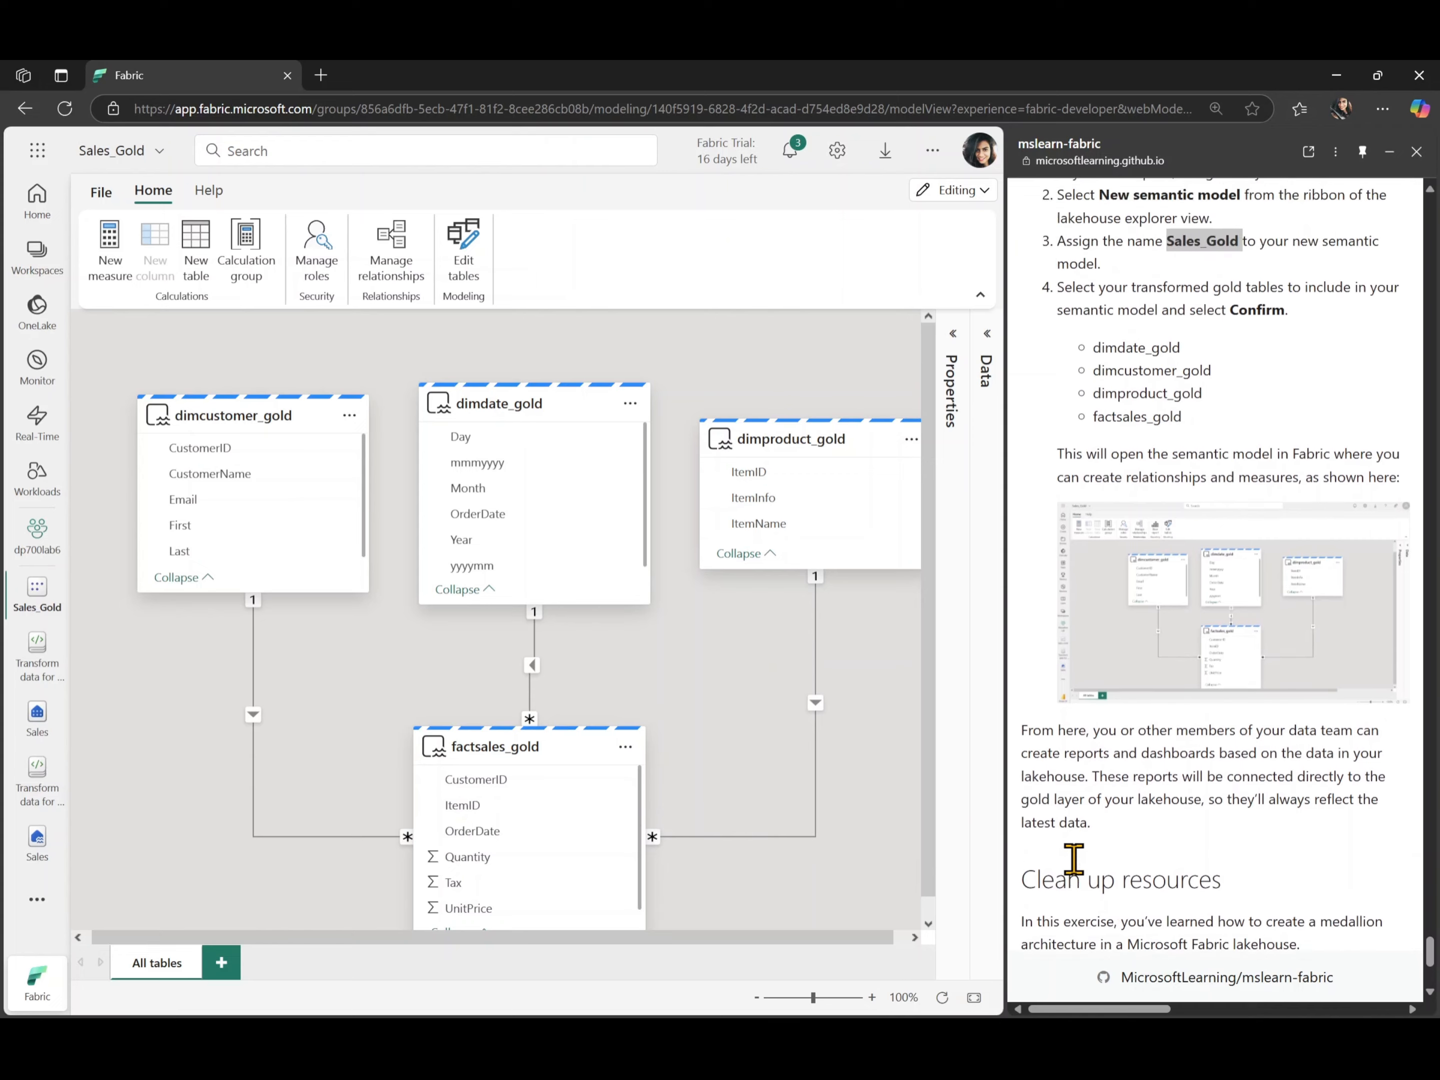